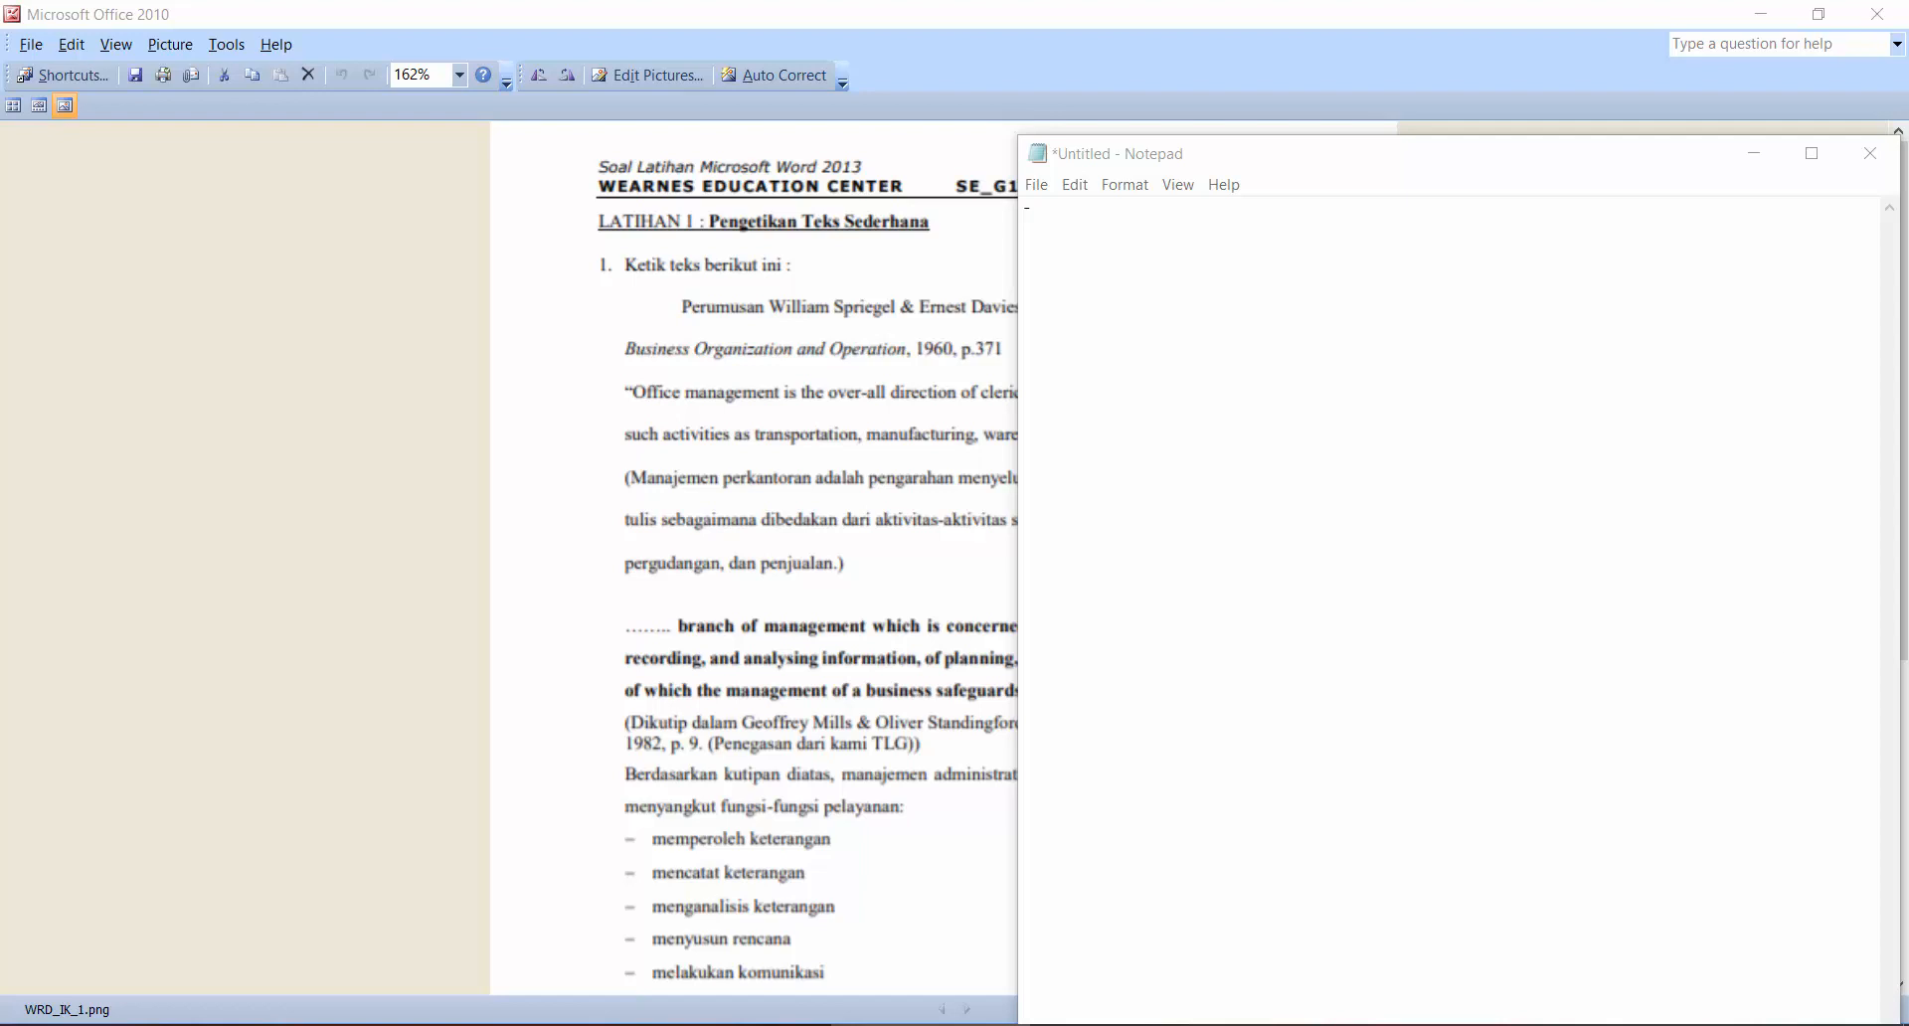
# Activate the Notepad notes with the caret after the dash on line one.
pyautogui.click(1220, 218)
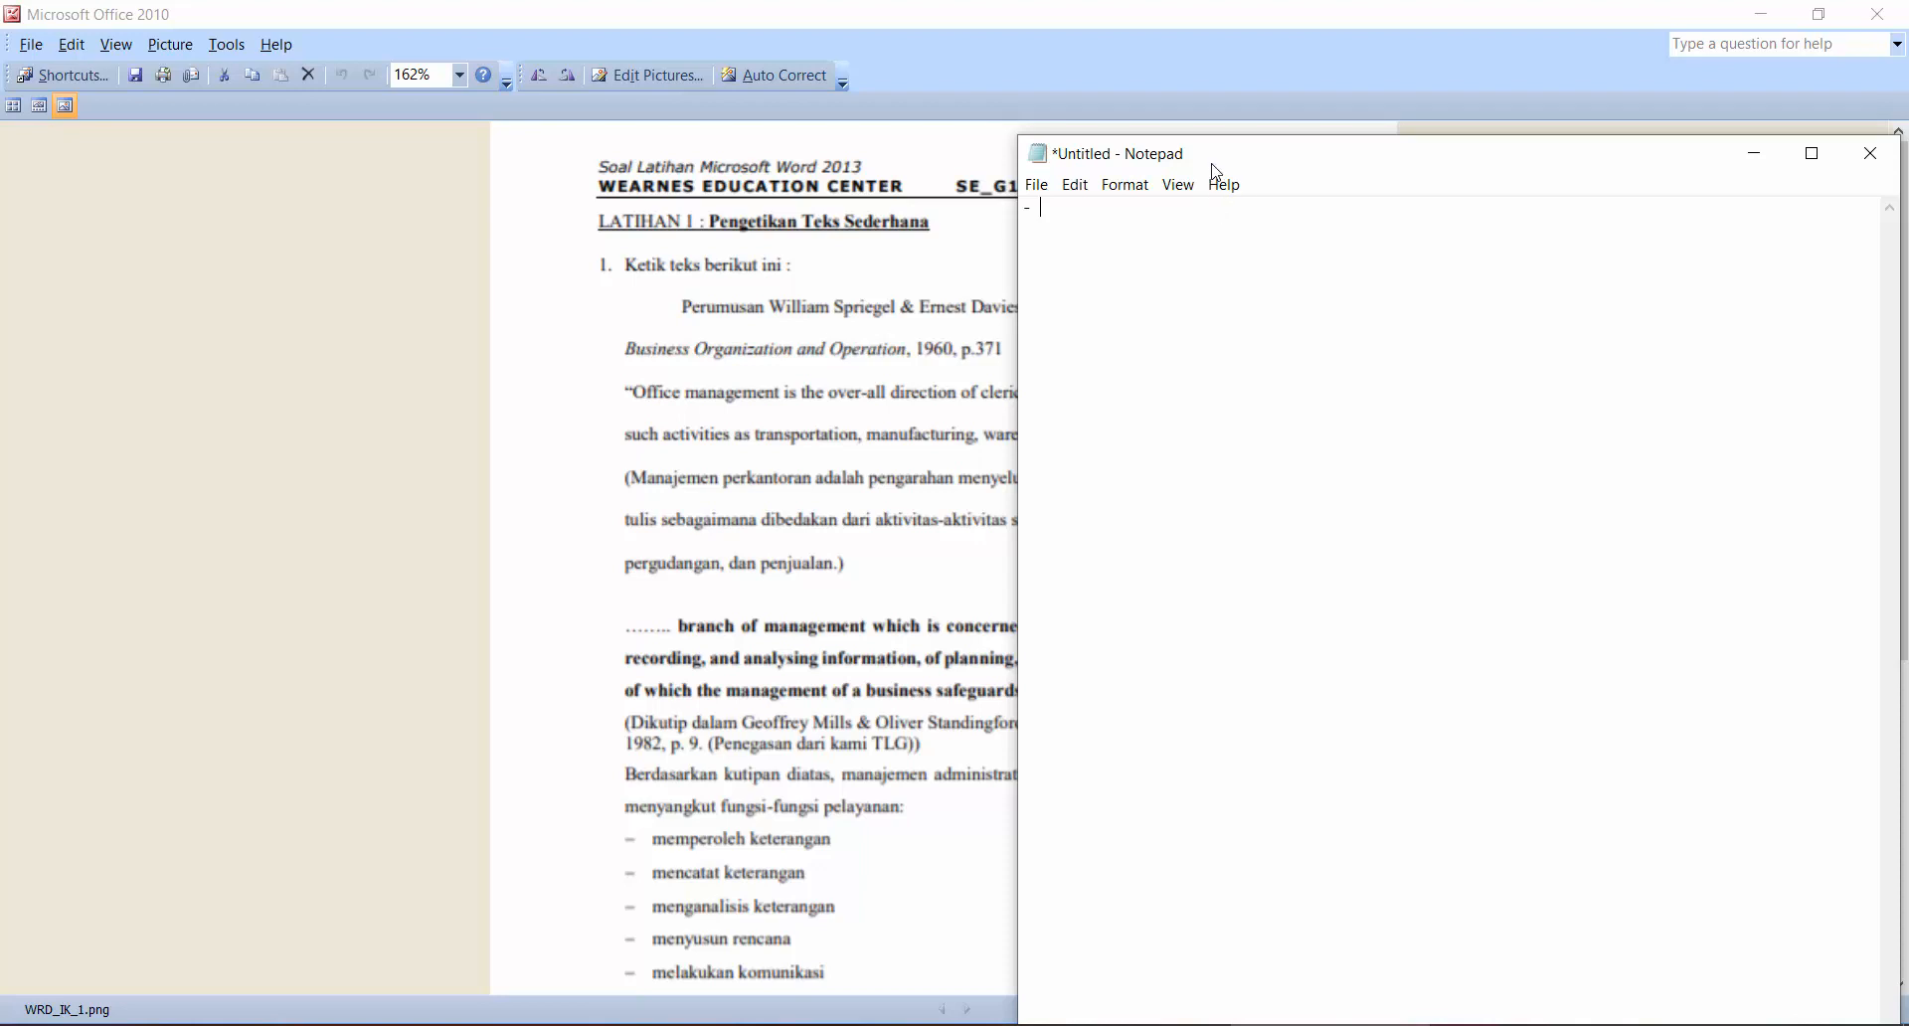
# Move Notepad aside, then type 'Mengetik Cepat & Benar' and an indented 'Caps Lock' point.
pyautogui.moveTo(1217, 164); pyautogui.dragTo(1478, 172)
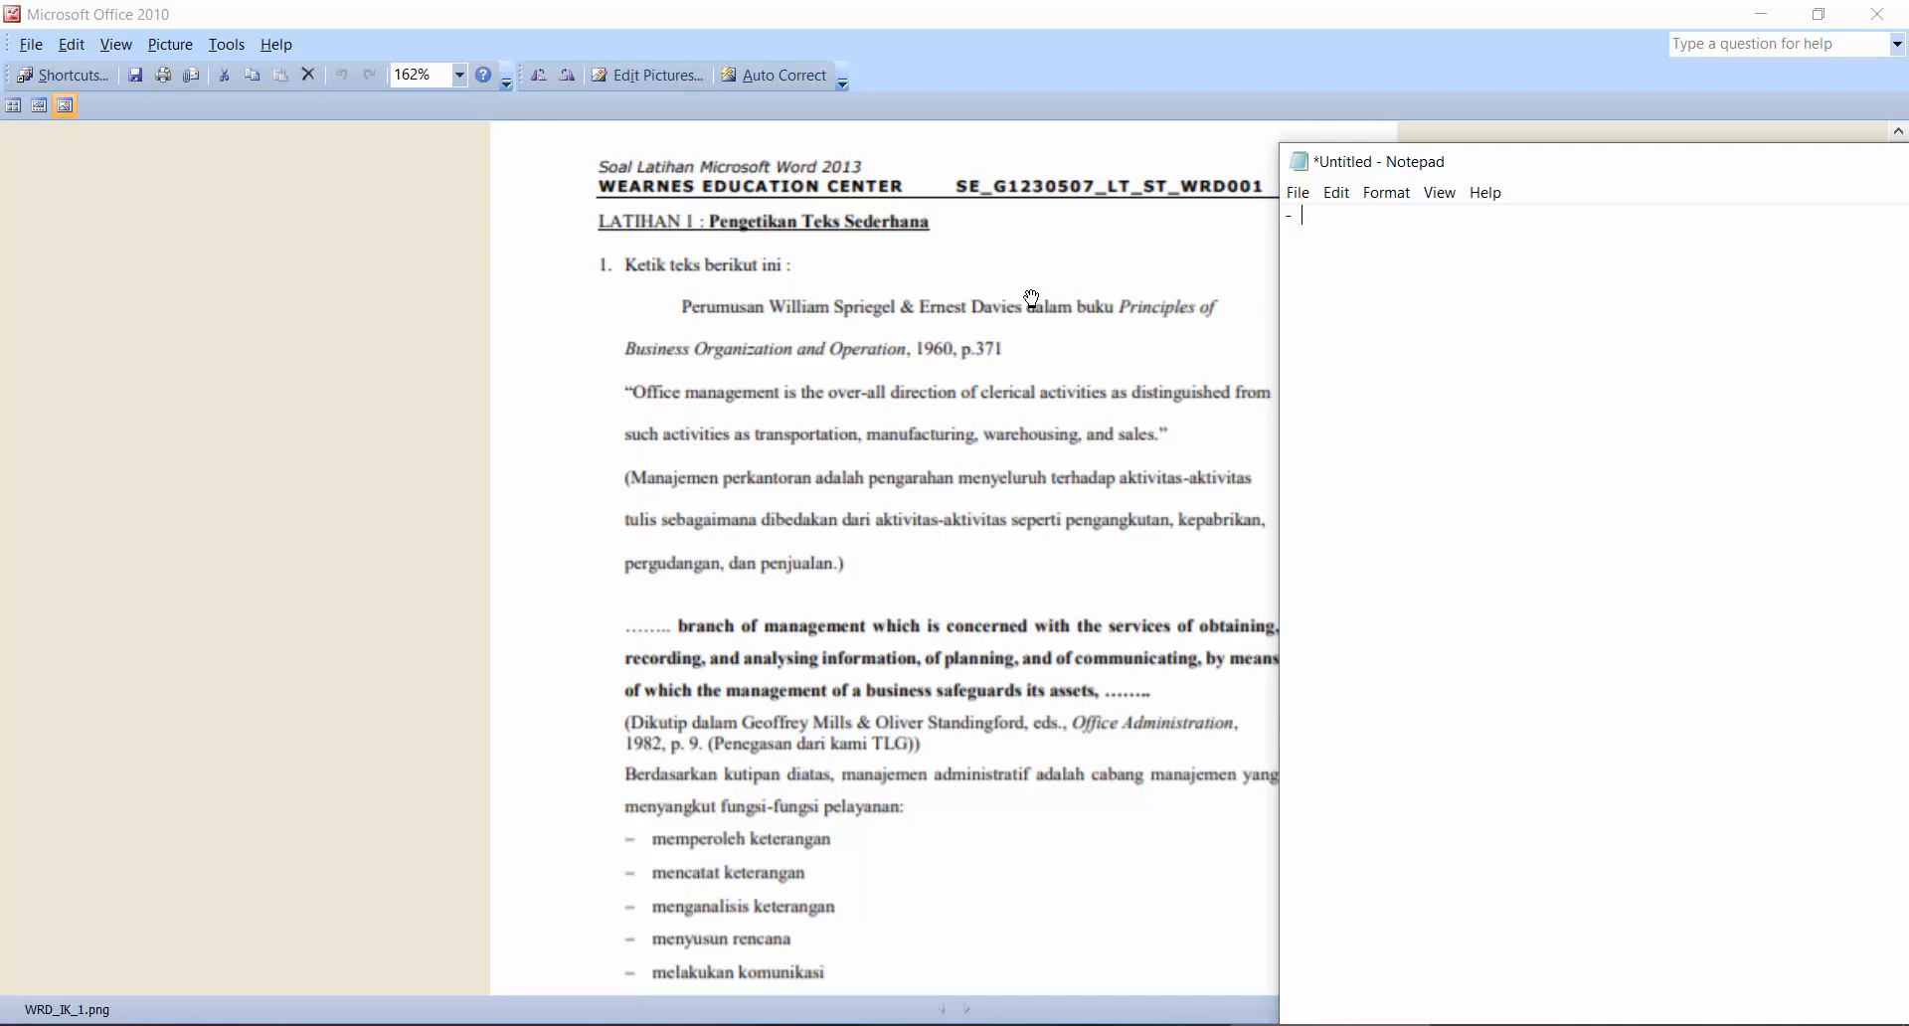
pyautogui.write('Mengetik C')
pyautogui.write('epat & Benar')
pyautogui.write('Cap')
pyautogui.write('s ')
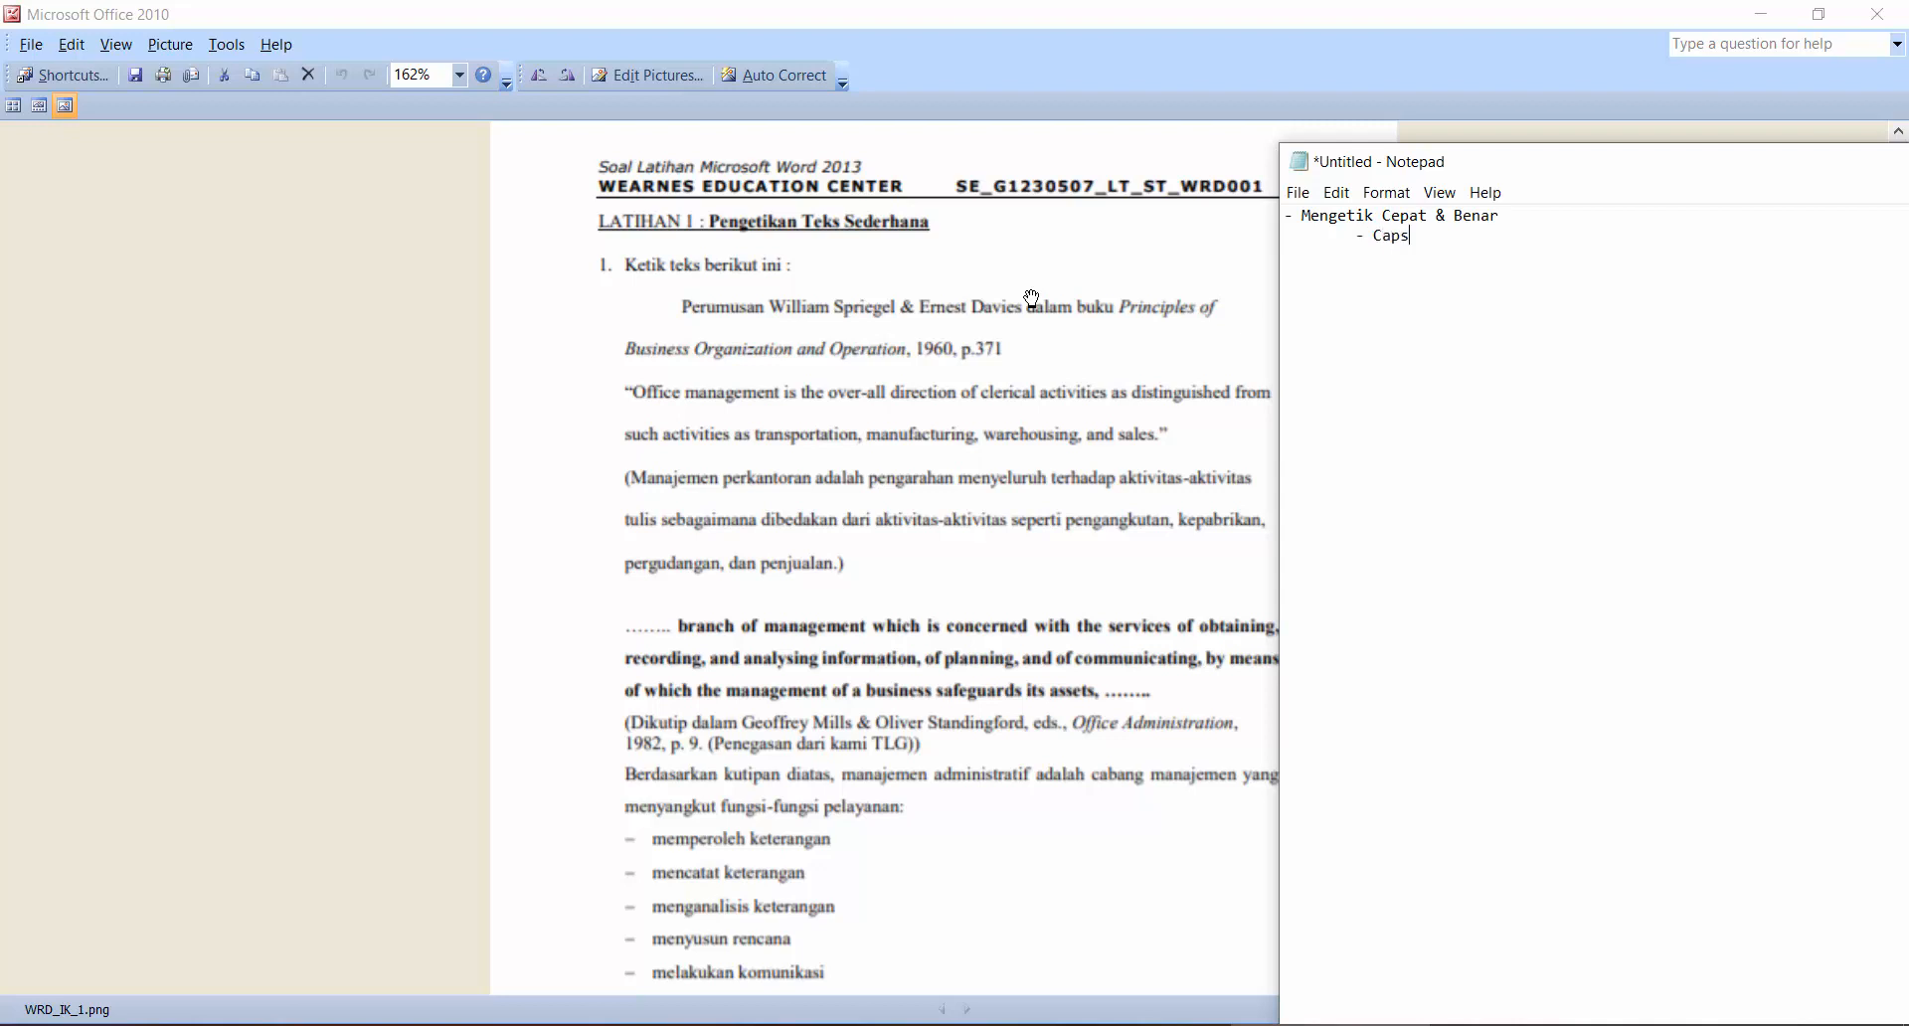
pyautogui.write('Lock')
# In a new Chrome tab, search Google Images for 'keyboard'.
pyautogui.click(541, 1025)
pyautogui.click(335, 20)
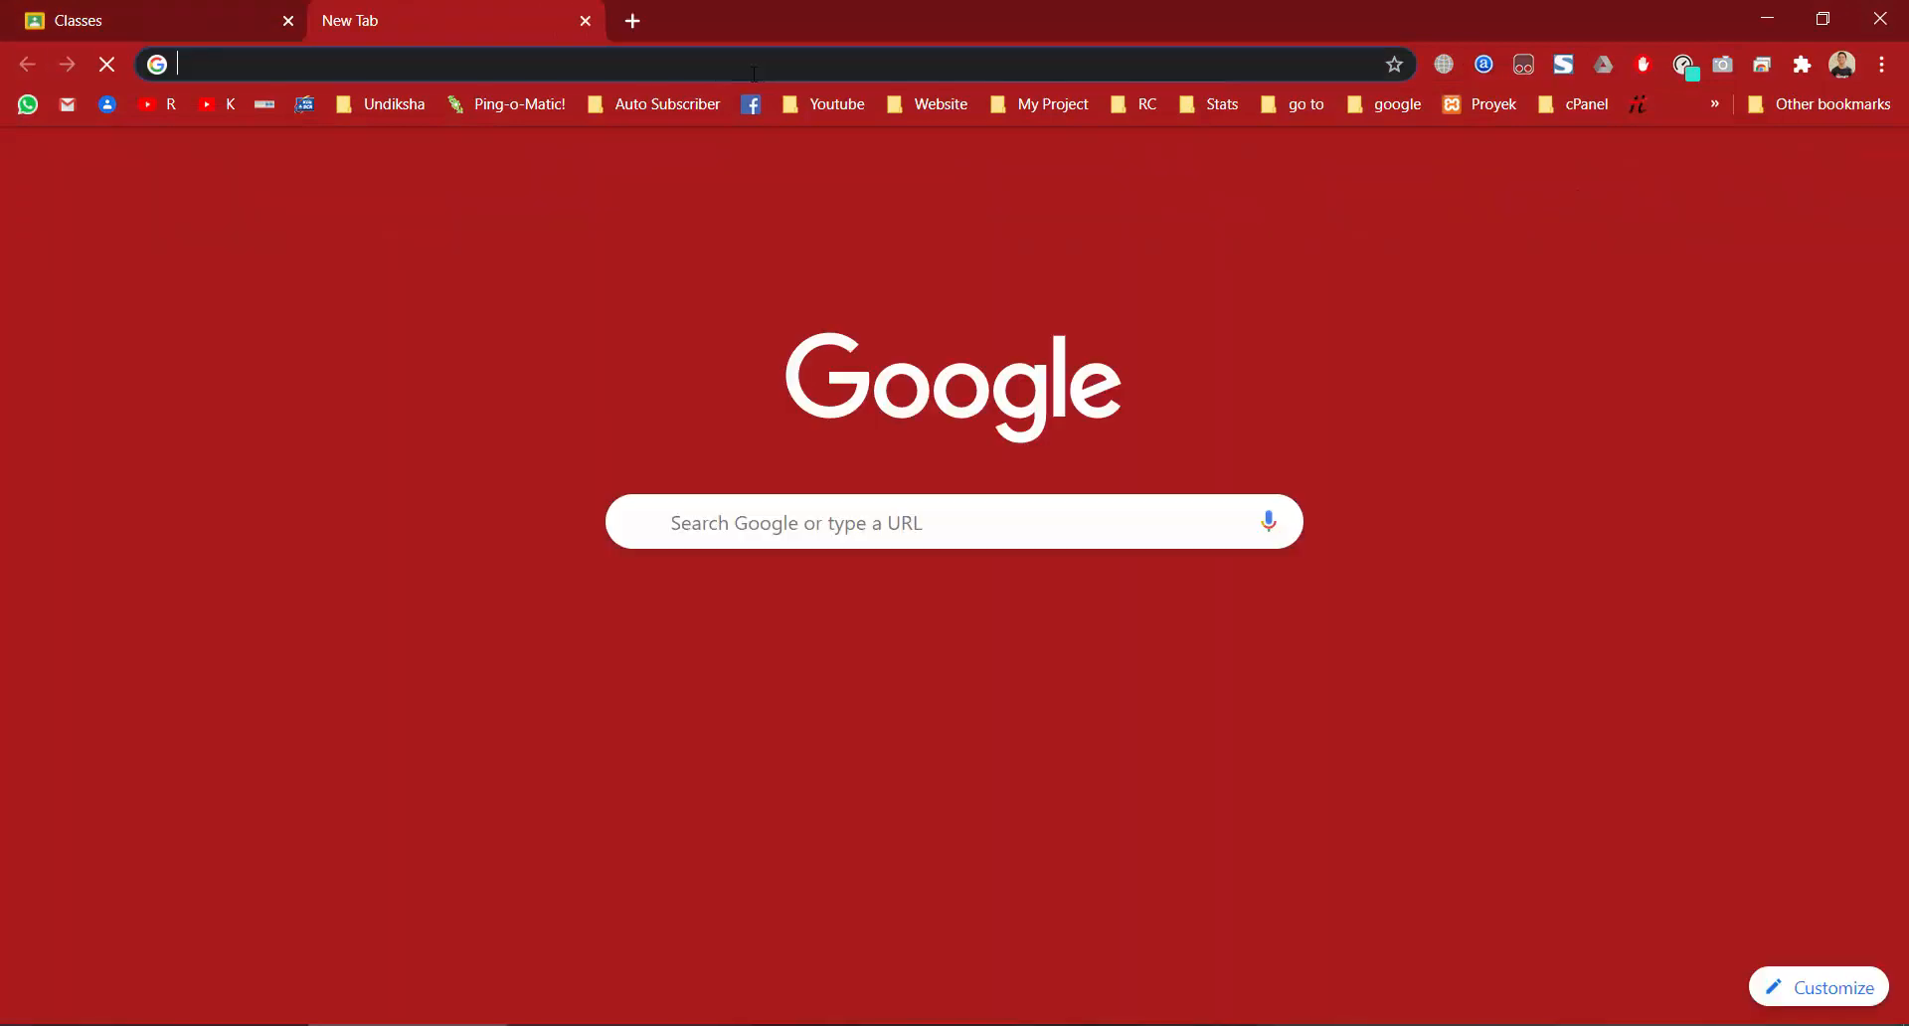
pyautogui.write('keyboard')
pyautogui.press('Return')
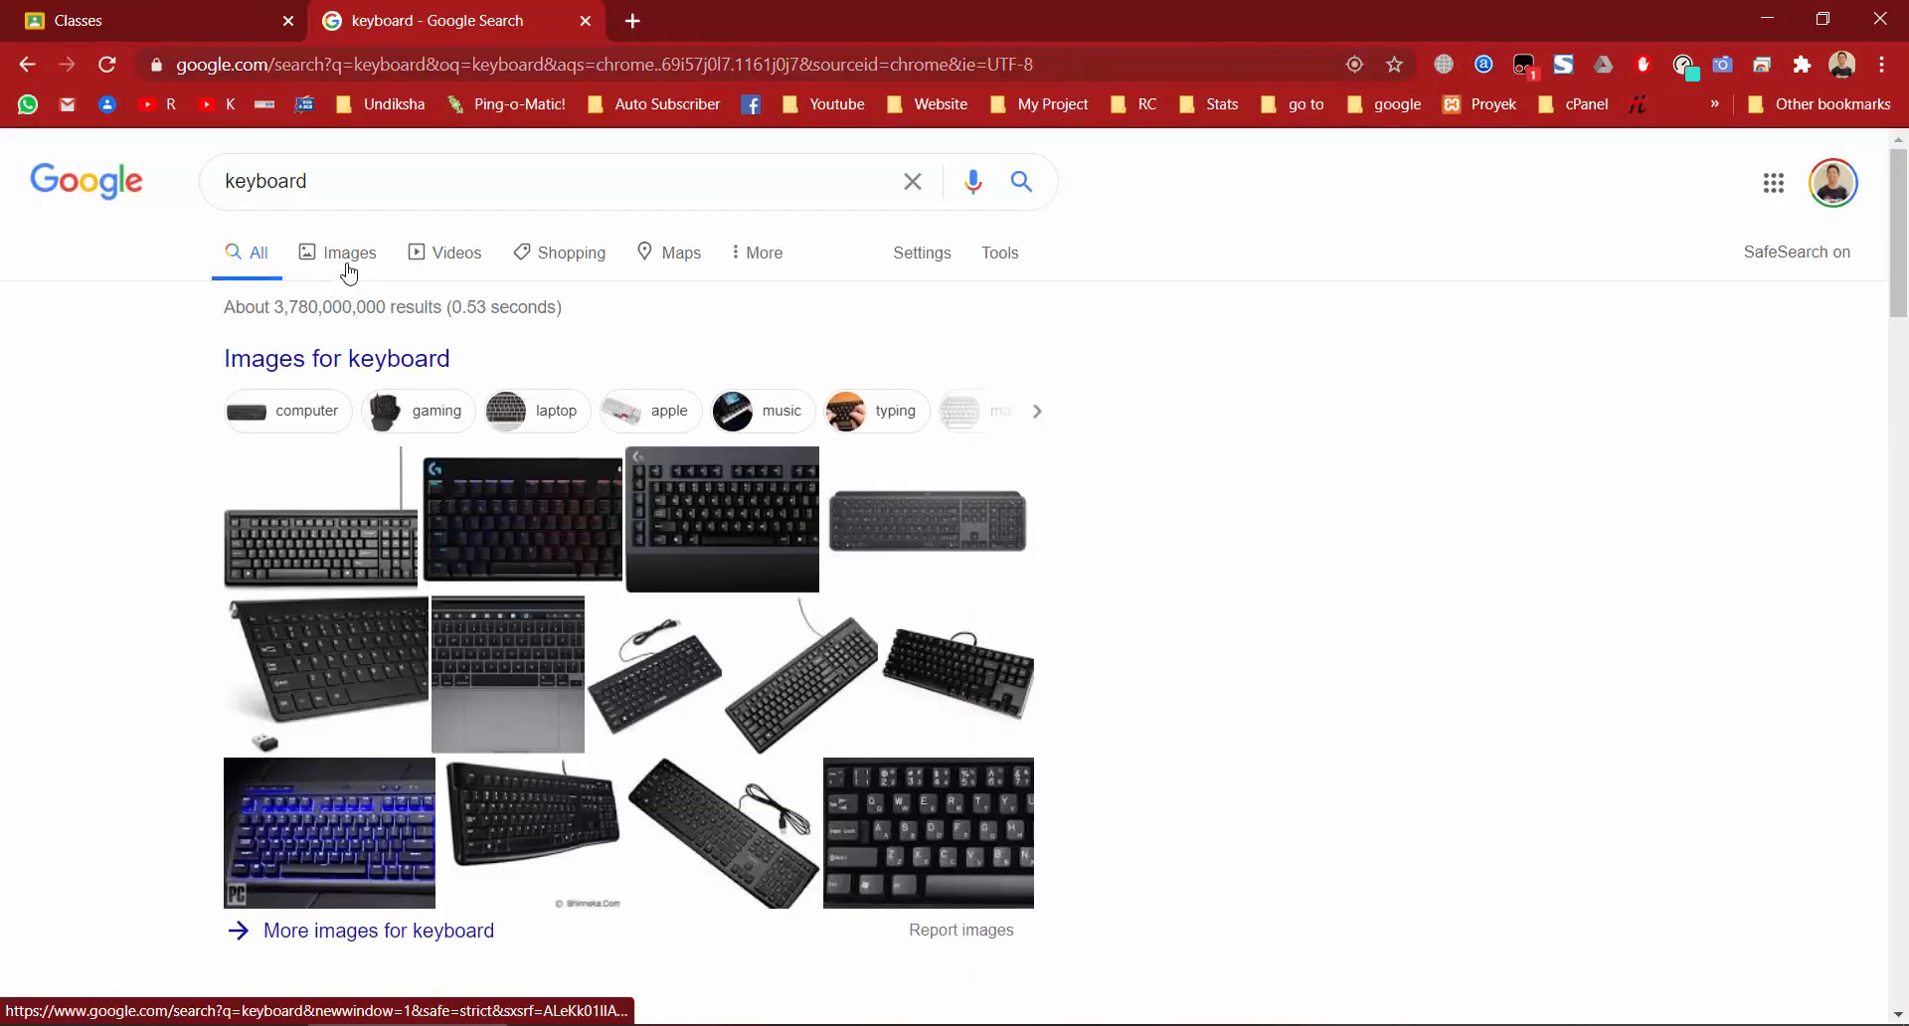
pyautogui.click(347, 271)
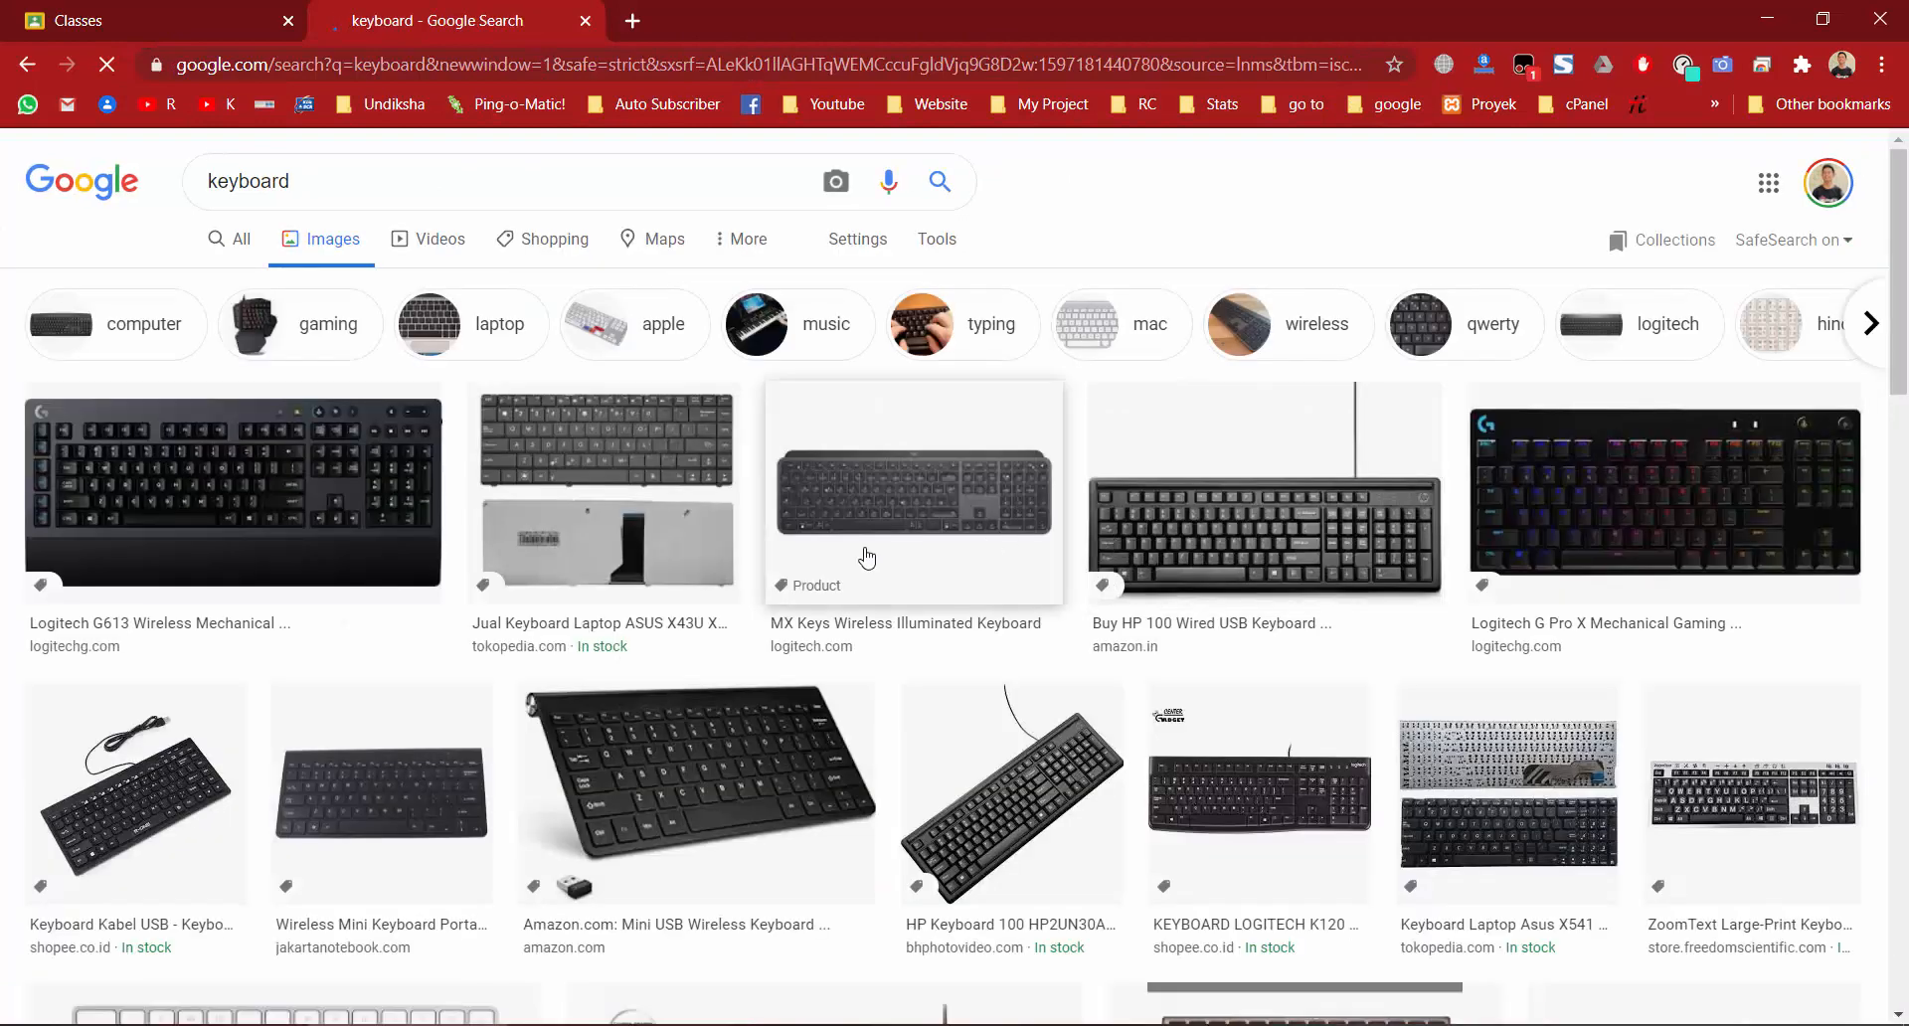
# Open the HP 100 Wired USB Keyboard image full-size in its own tab, then return to Notepad.
pyautogui.click(1338, 572)
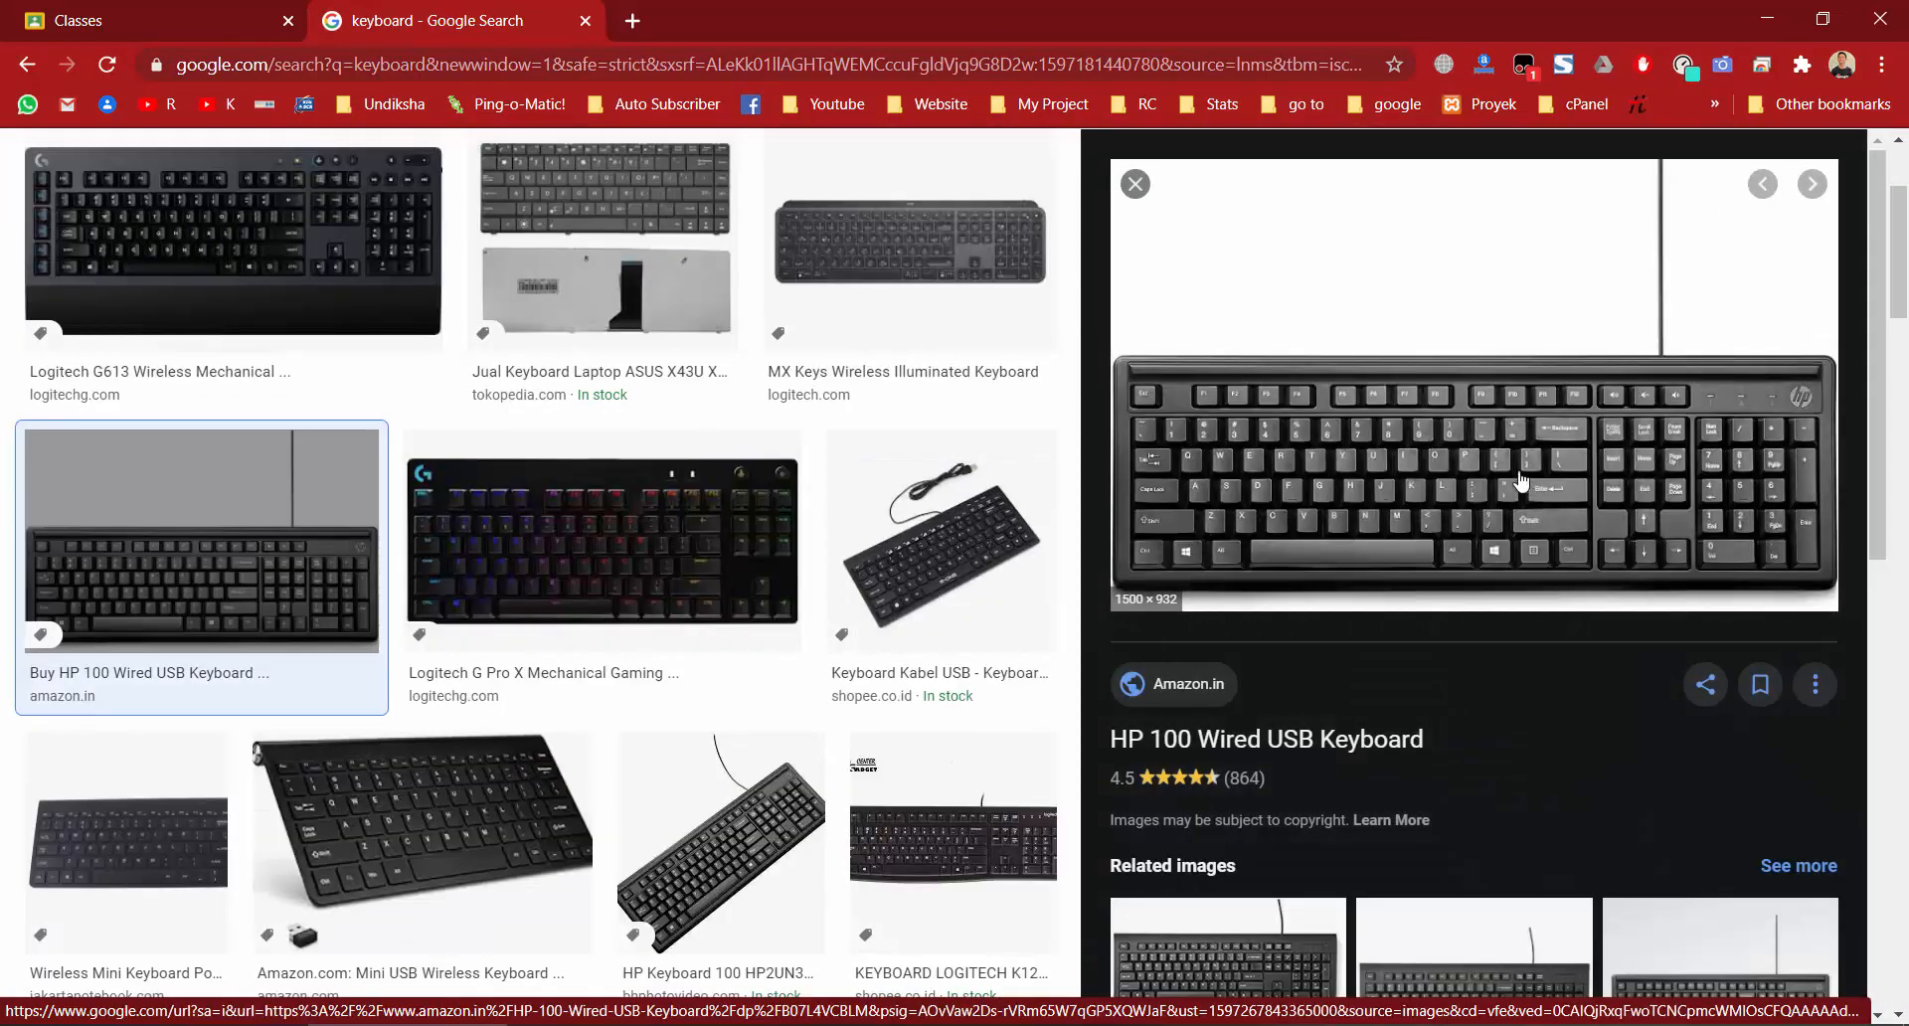
pyautogui.rightClick(1489, 475)
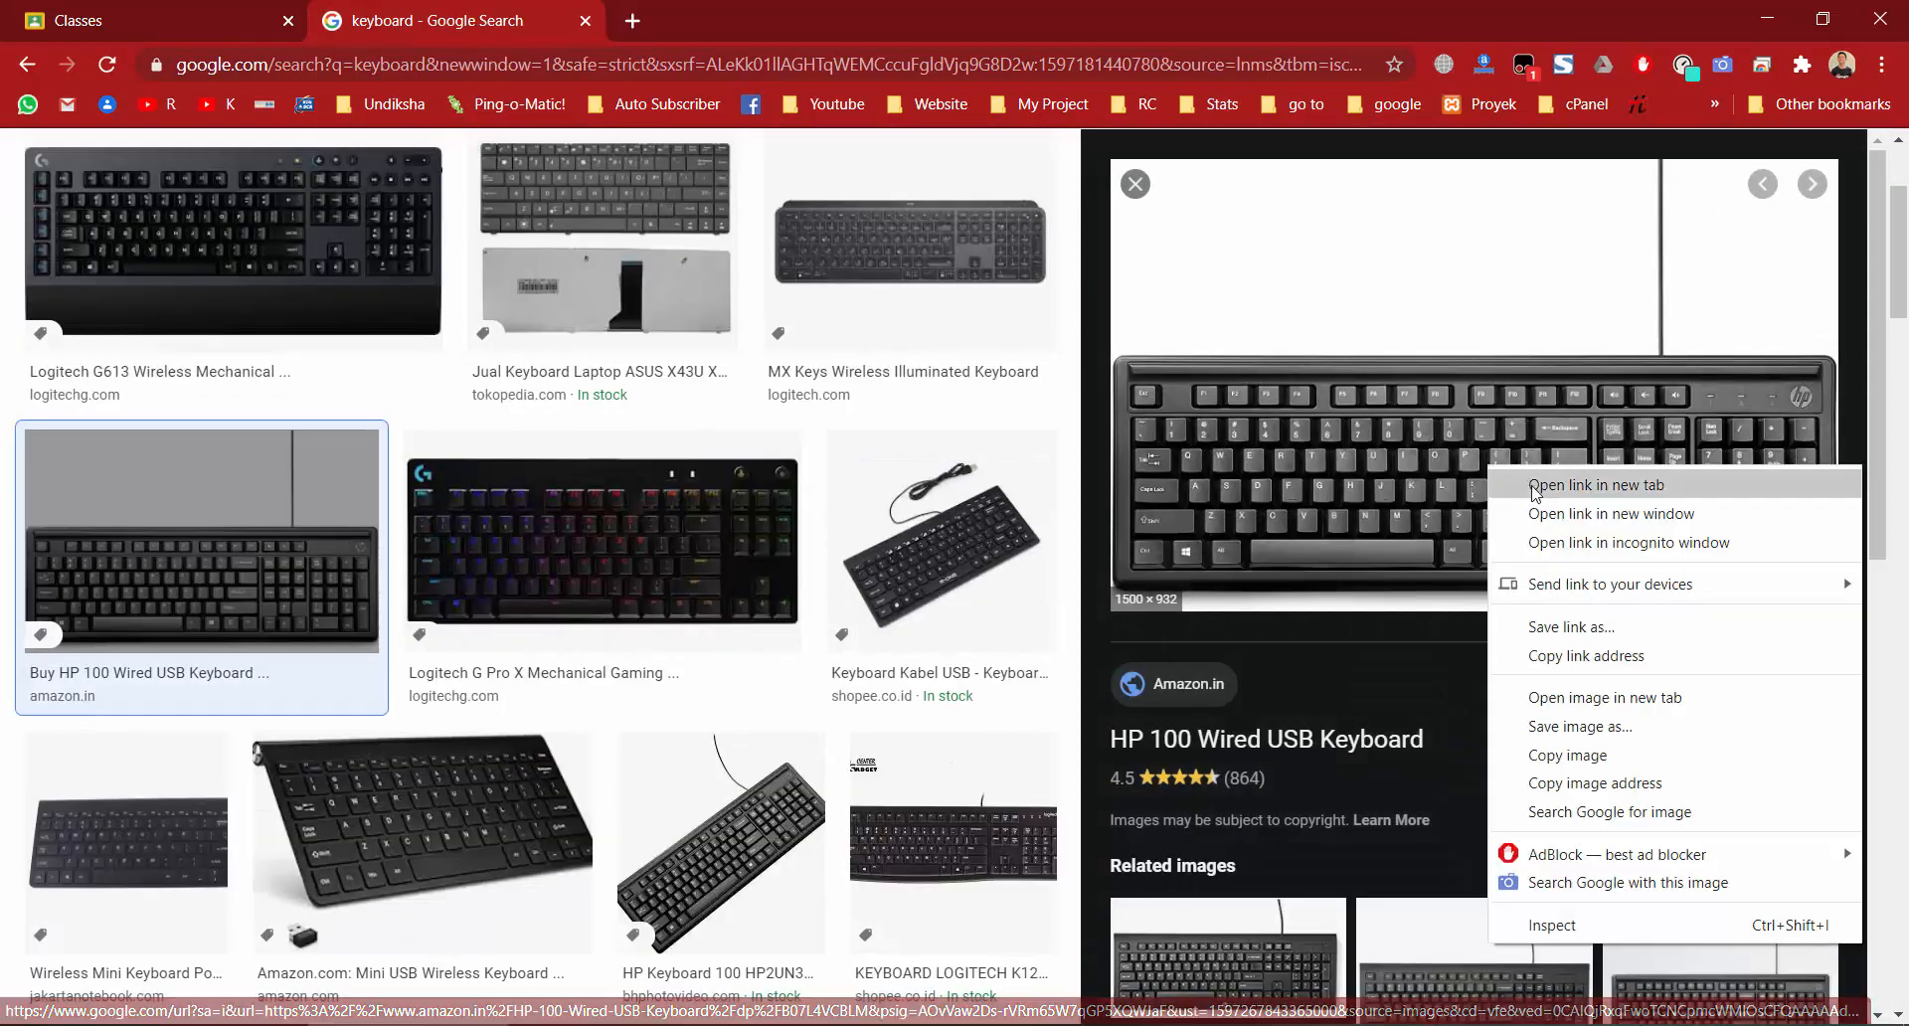
pyautogui.click(1566, 696)
pyautogui.click(770, 30)
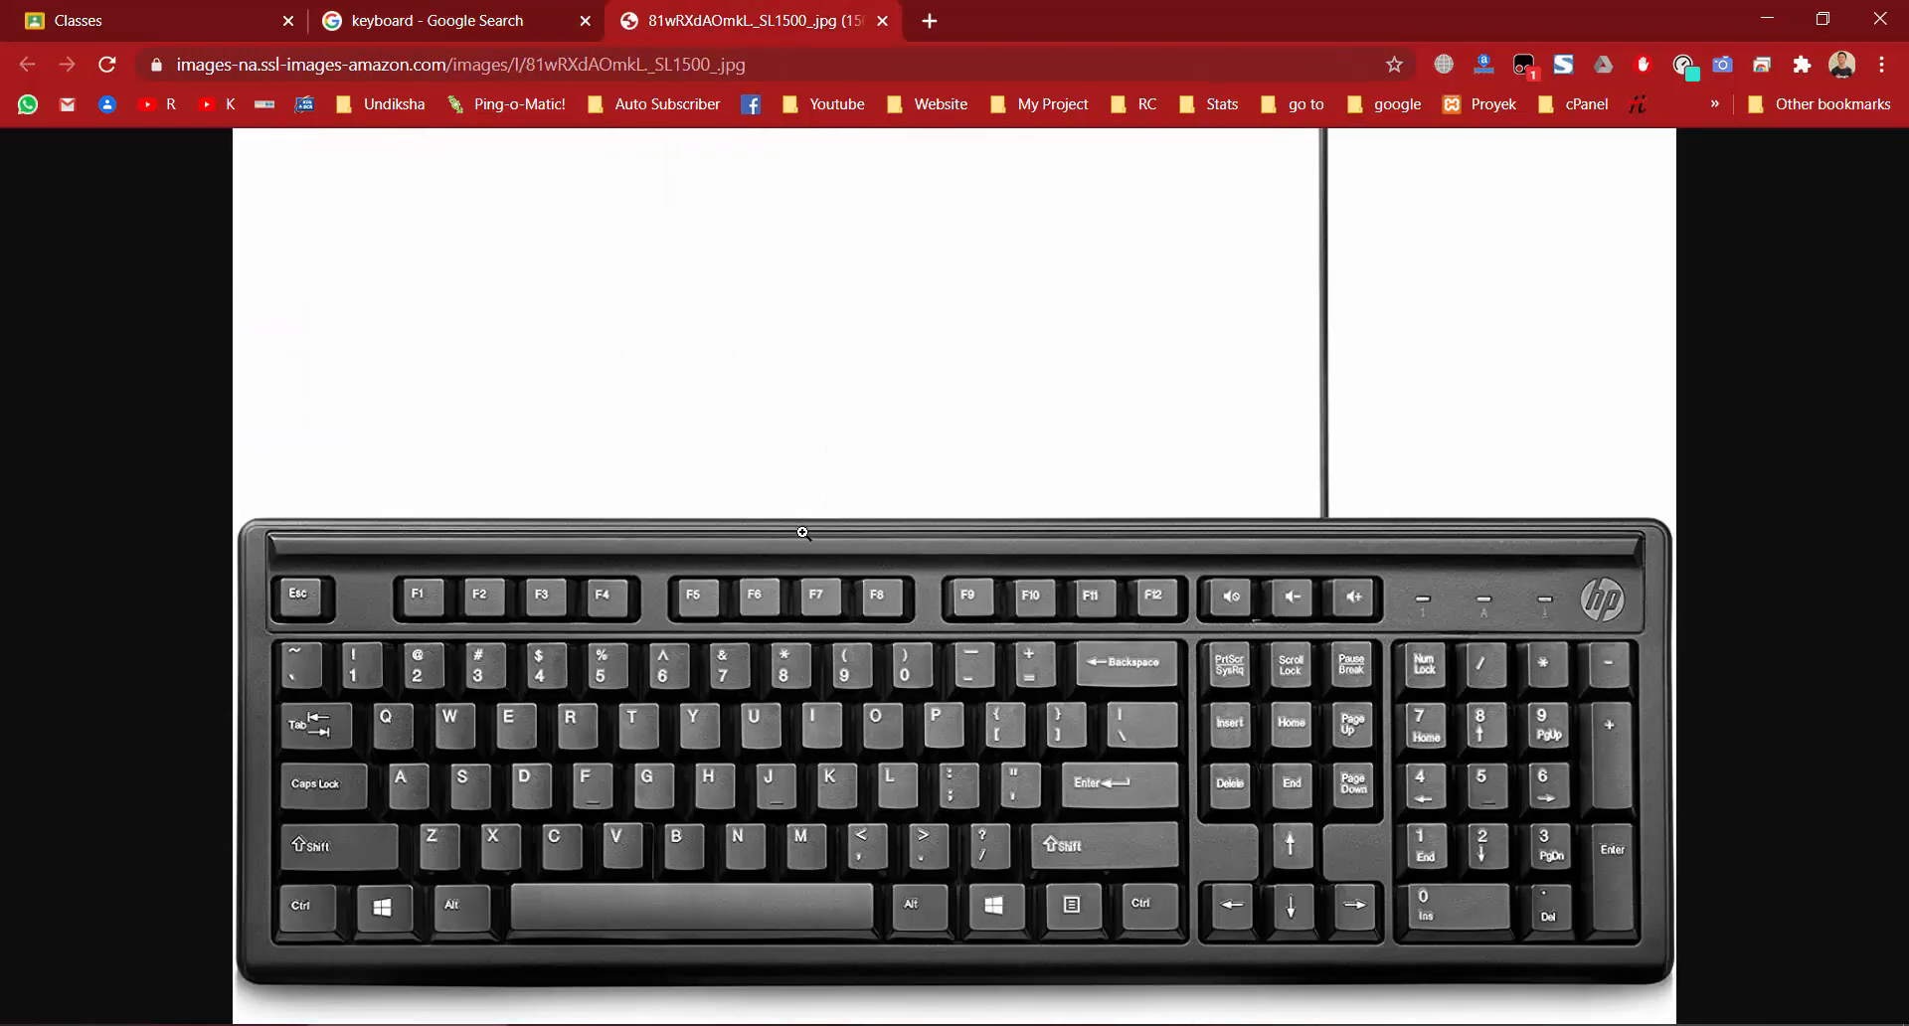
pyautogui.click(857, 587)
pyautogui.scroll(-1, 915, 562)
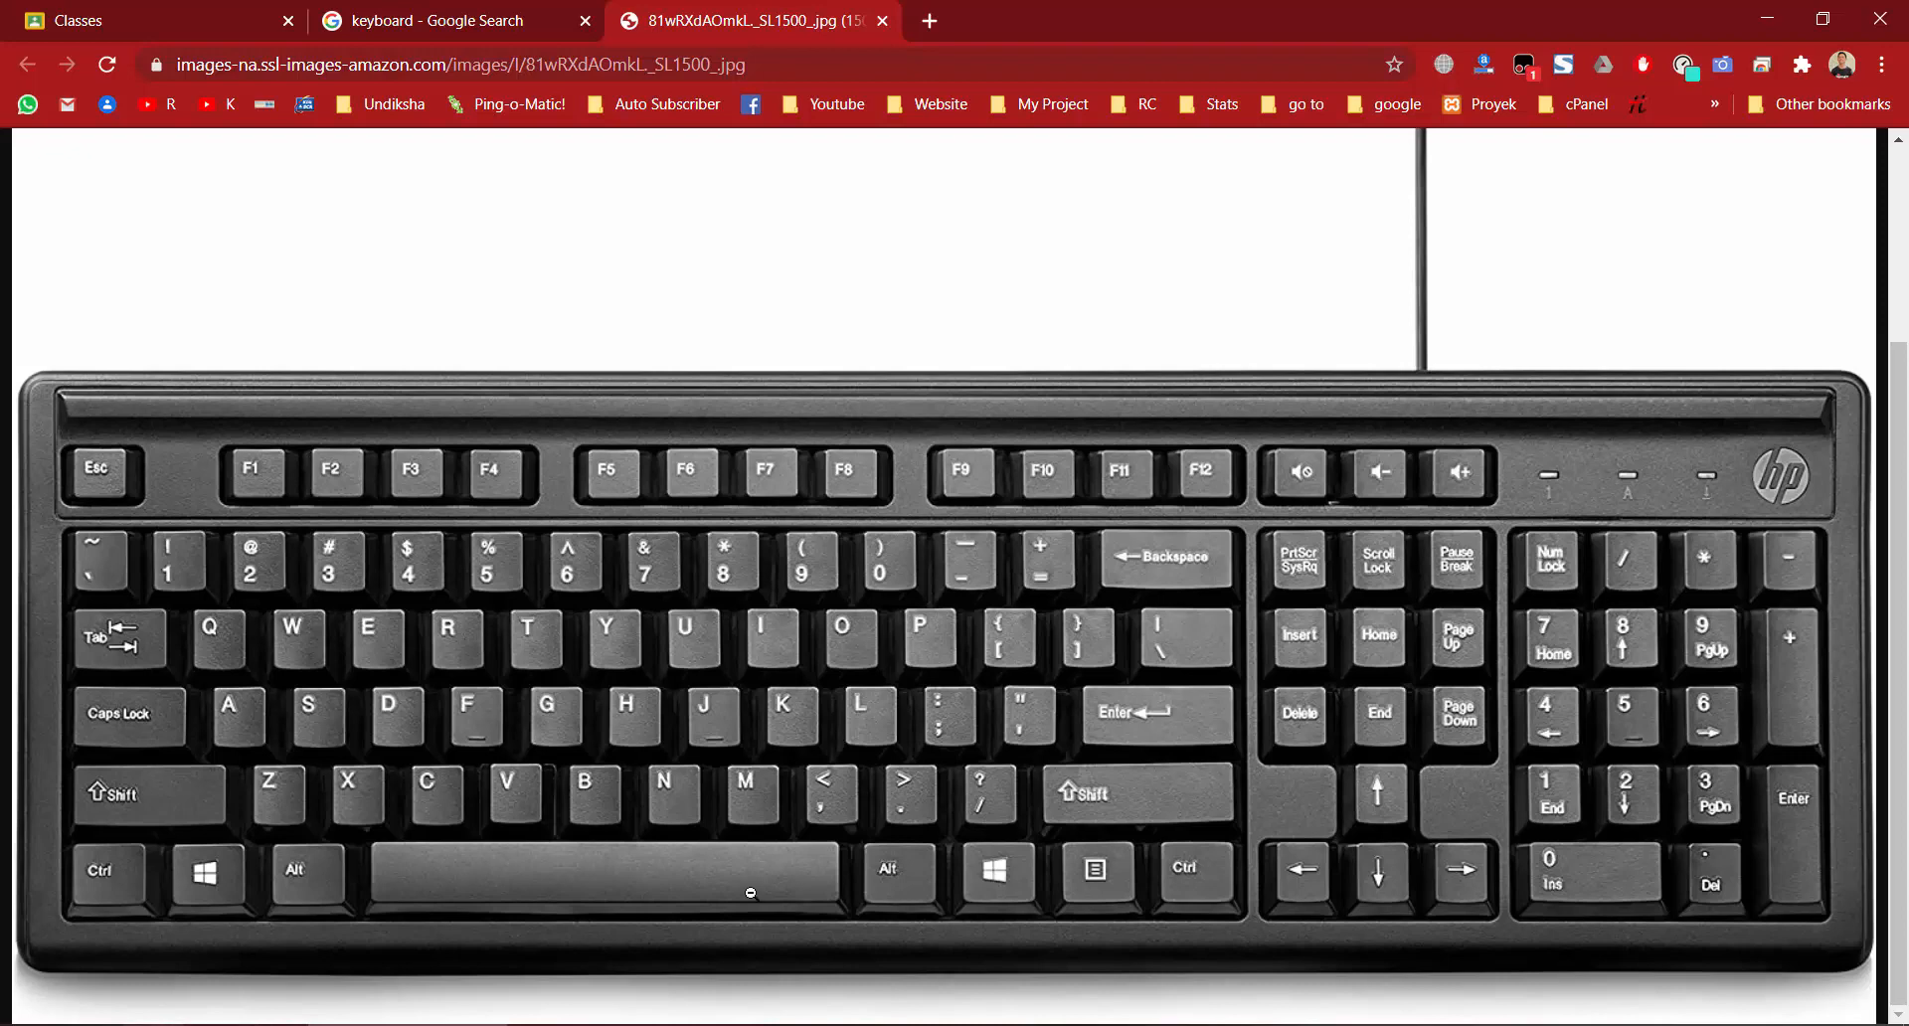
pyautogui.click(1330, 1025)
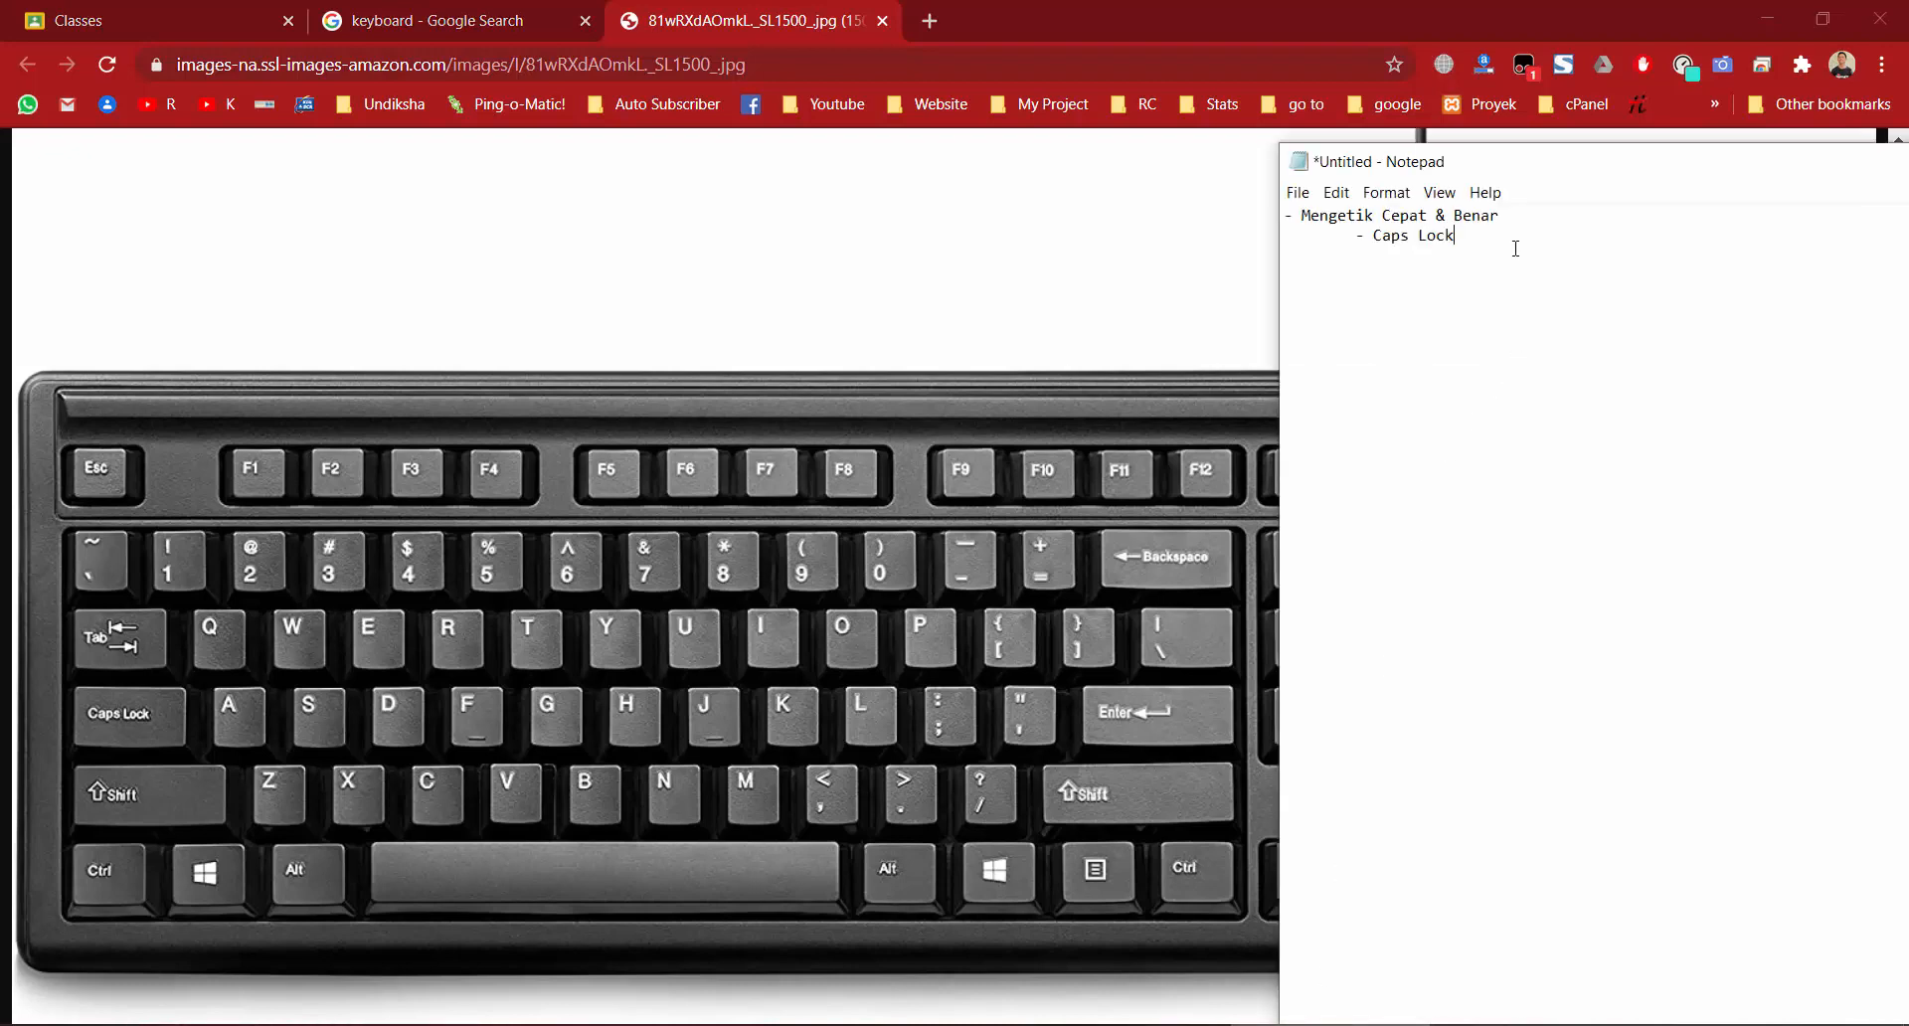
# Add the author's name on a new line below the notes.
pyautogui.press('Return')
pyautogui.press('Return')
pyautogui.press('Return')
pyautogui.write('I Kayan Herdiana')
pyautogui.press('Return')
pyautogui.press('Return')
# Complete the Caps Lock note with '(jangan digunakan) : Shift + Huruf', then return to Chrome.
pyautogui.write('I')
pyautogui.press('BackSpace')
pyautogui.write('(jangan')
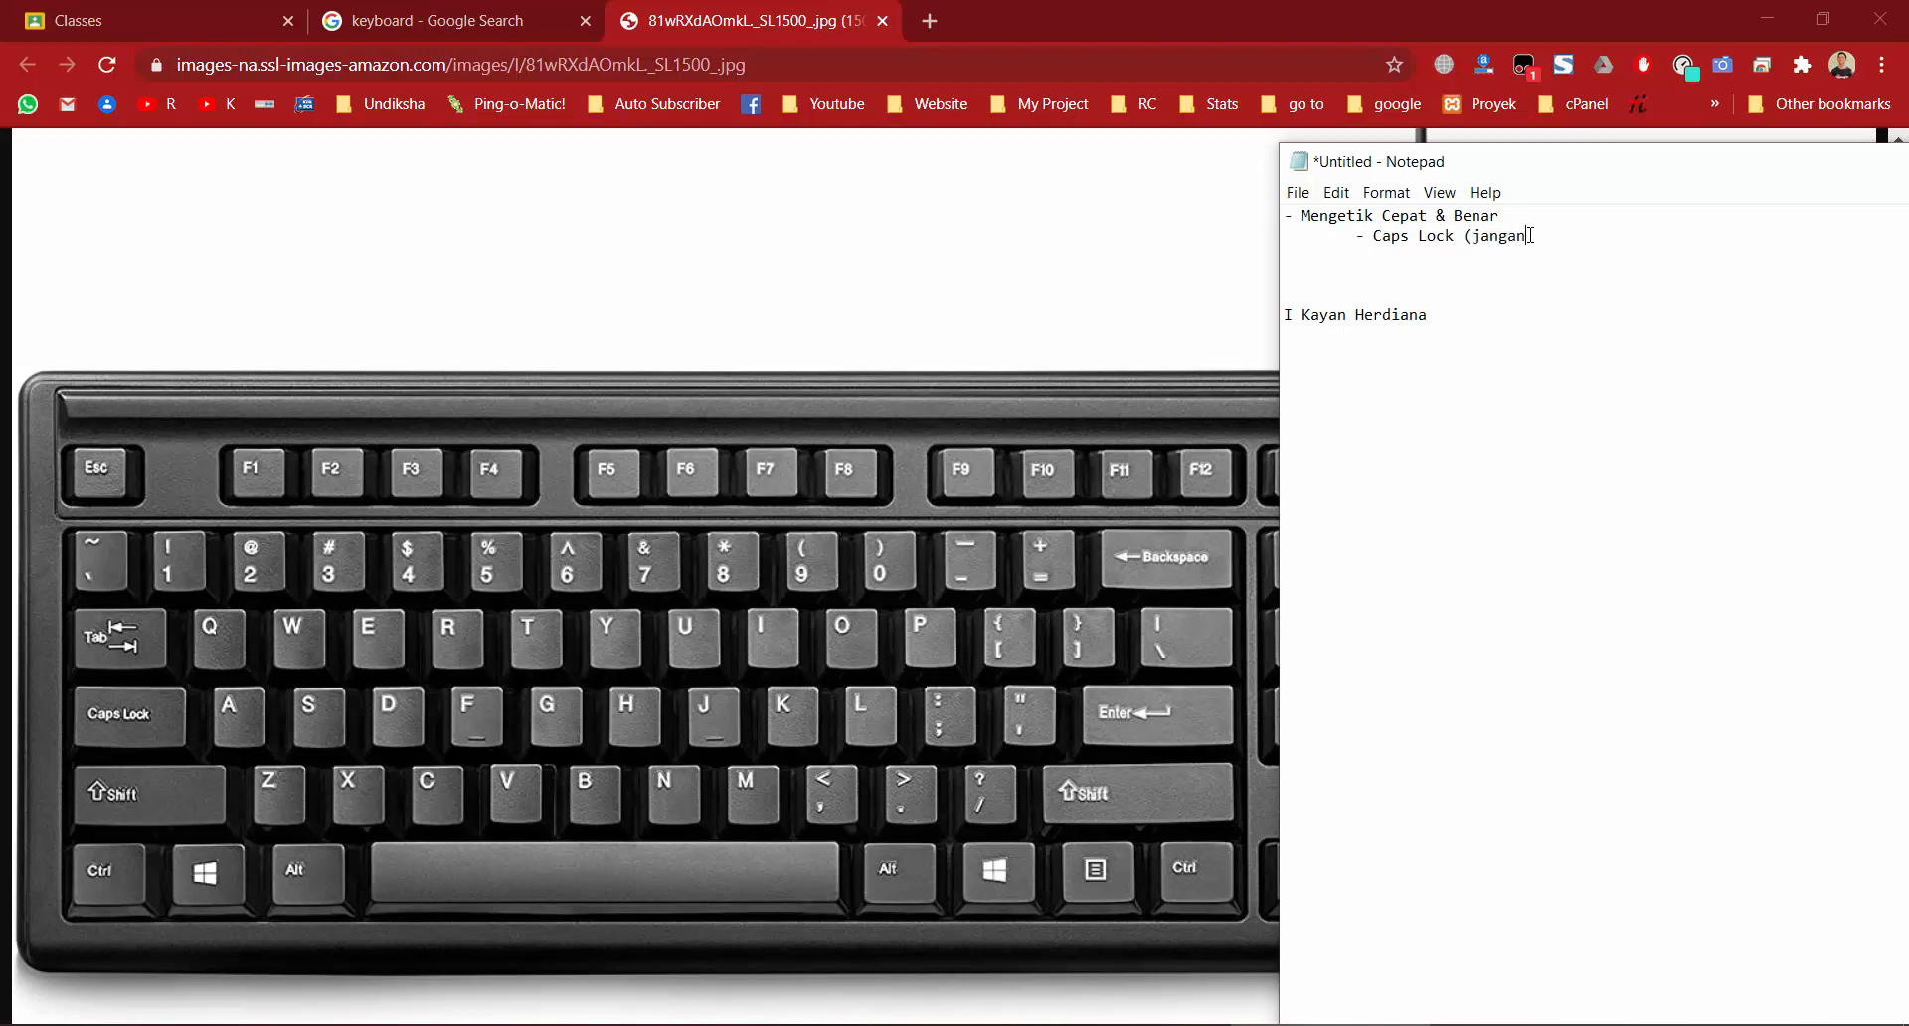
pyautogui.write('digunakan)')
pyautogui.click(1525, 237)
pyautogui.write('=')
pyautogui.write(' Shift ')
pyautogui.write('+ Huruf')
pyautogui.moveTo(1347, 316); pyautogui.dragTo(1363, 316)
pyautogui.click(748, 237)
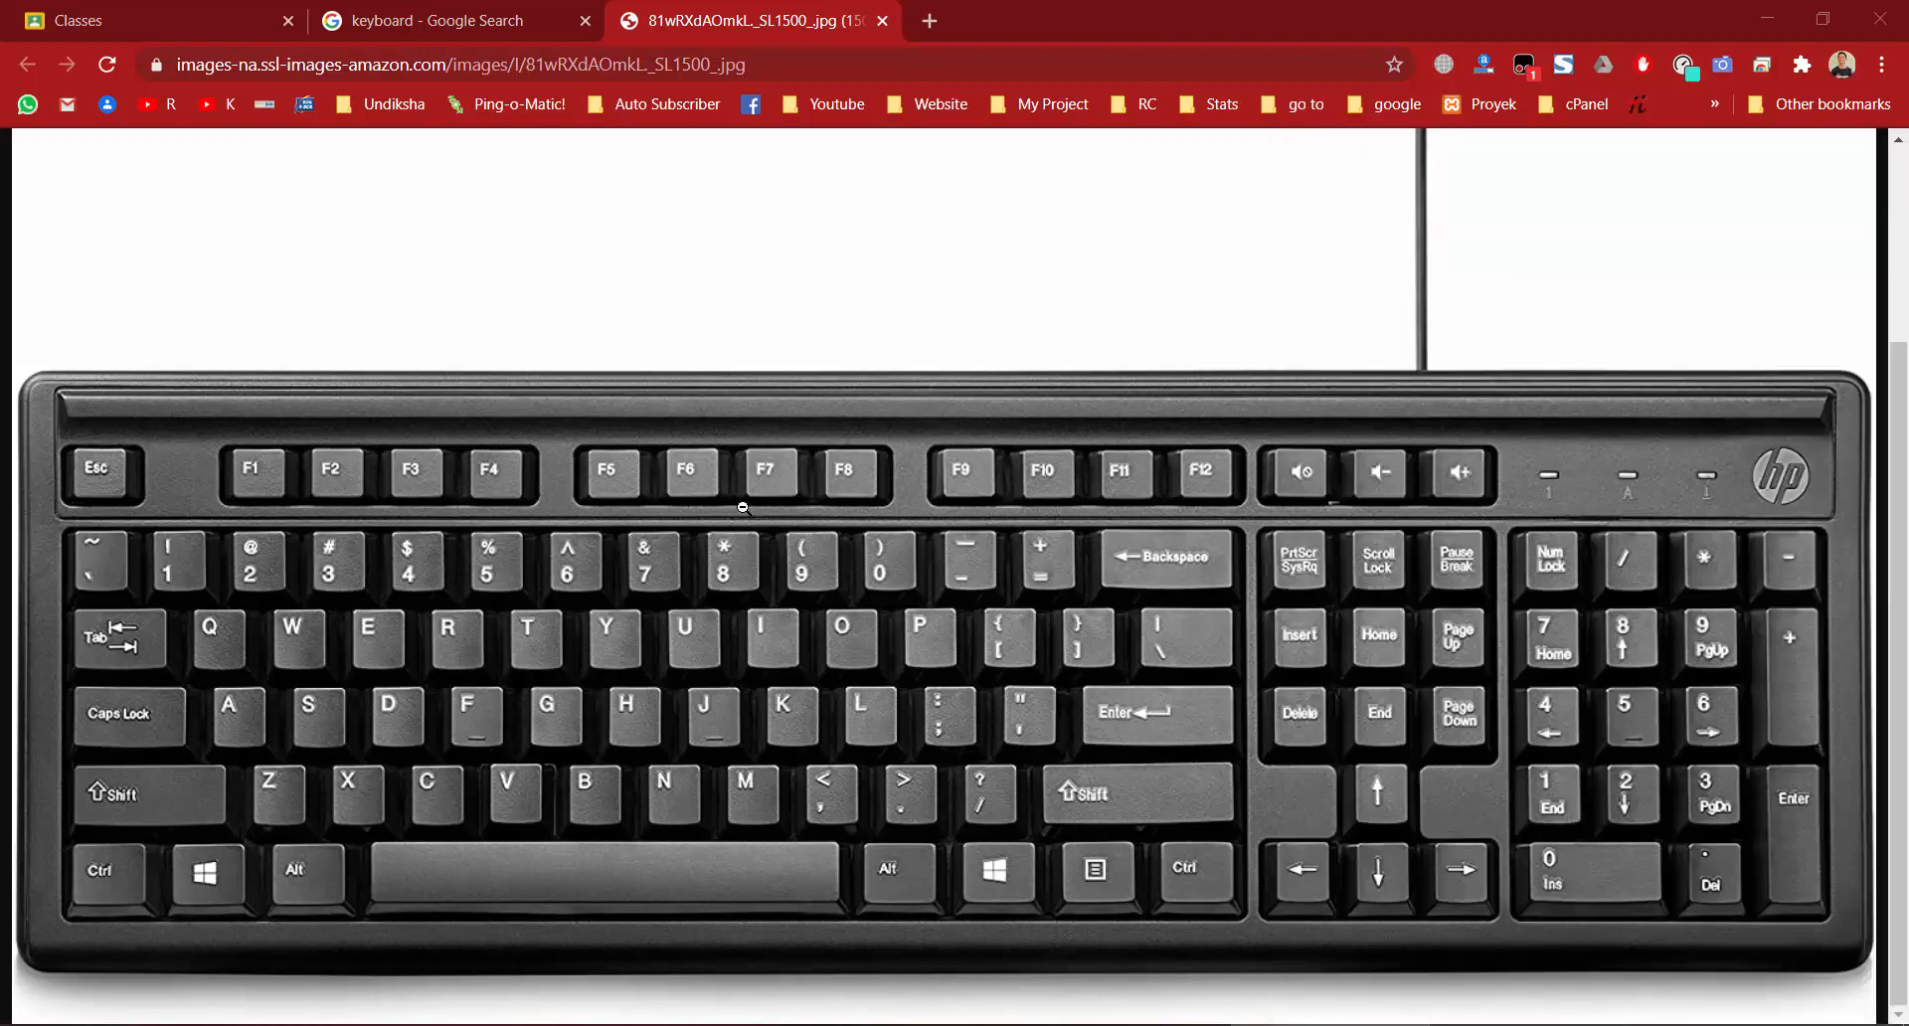
# Zoom the HP keyboard photo out and back to full size, then switch to Notepad.
pyautogui.click(744, 513)
pyautogui.click(792, 700)
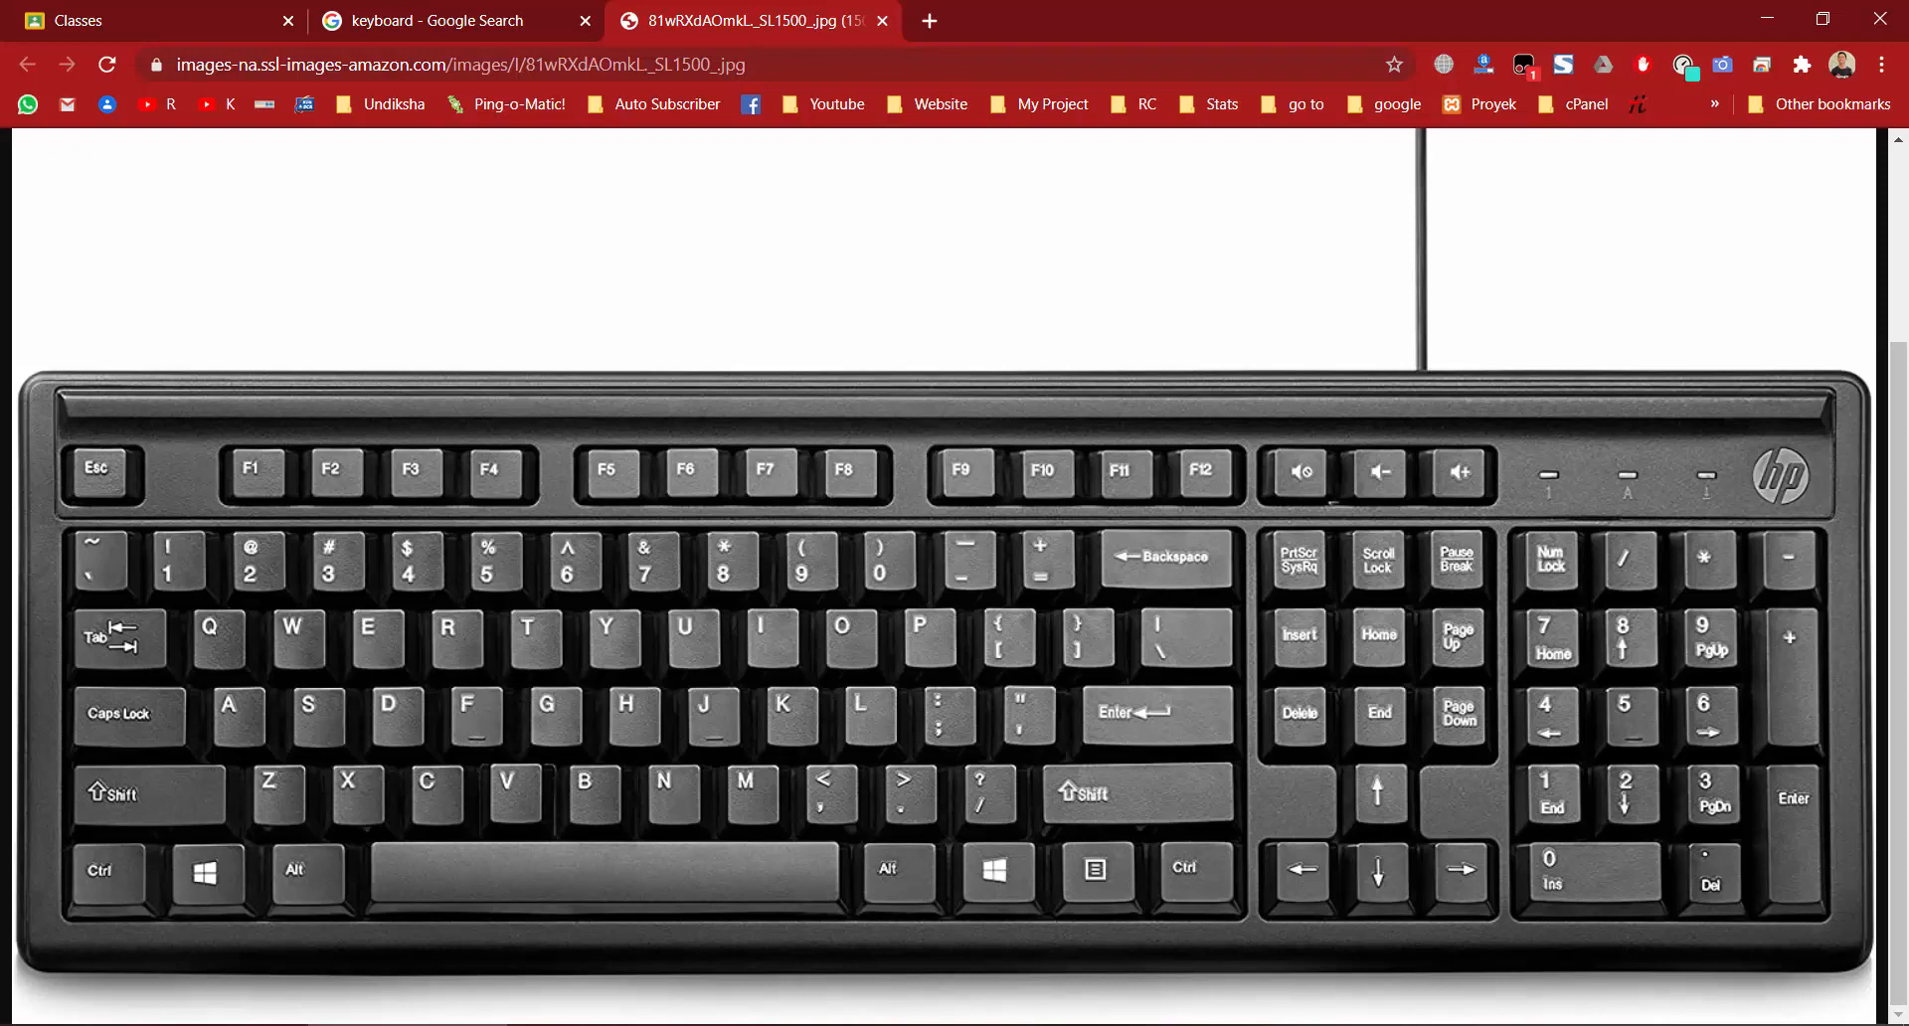
pyautogui.hotkey('alt', 'Tab')
# Add the sub-point 'f telunjuk kiri, j telunjuk kanan', then re-zoom the keyboard photo.
pyautogui.write('f ')
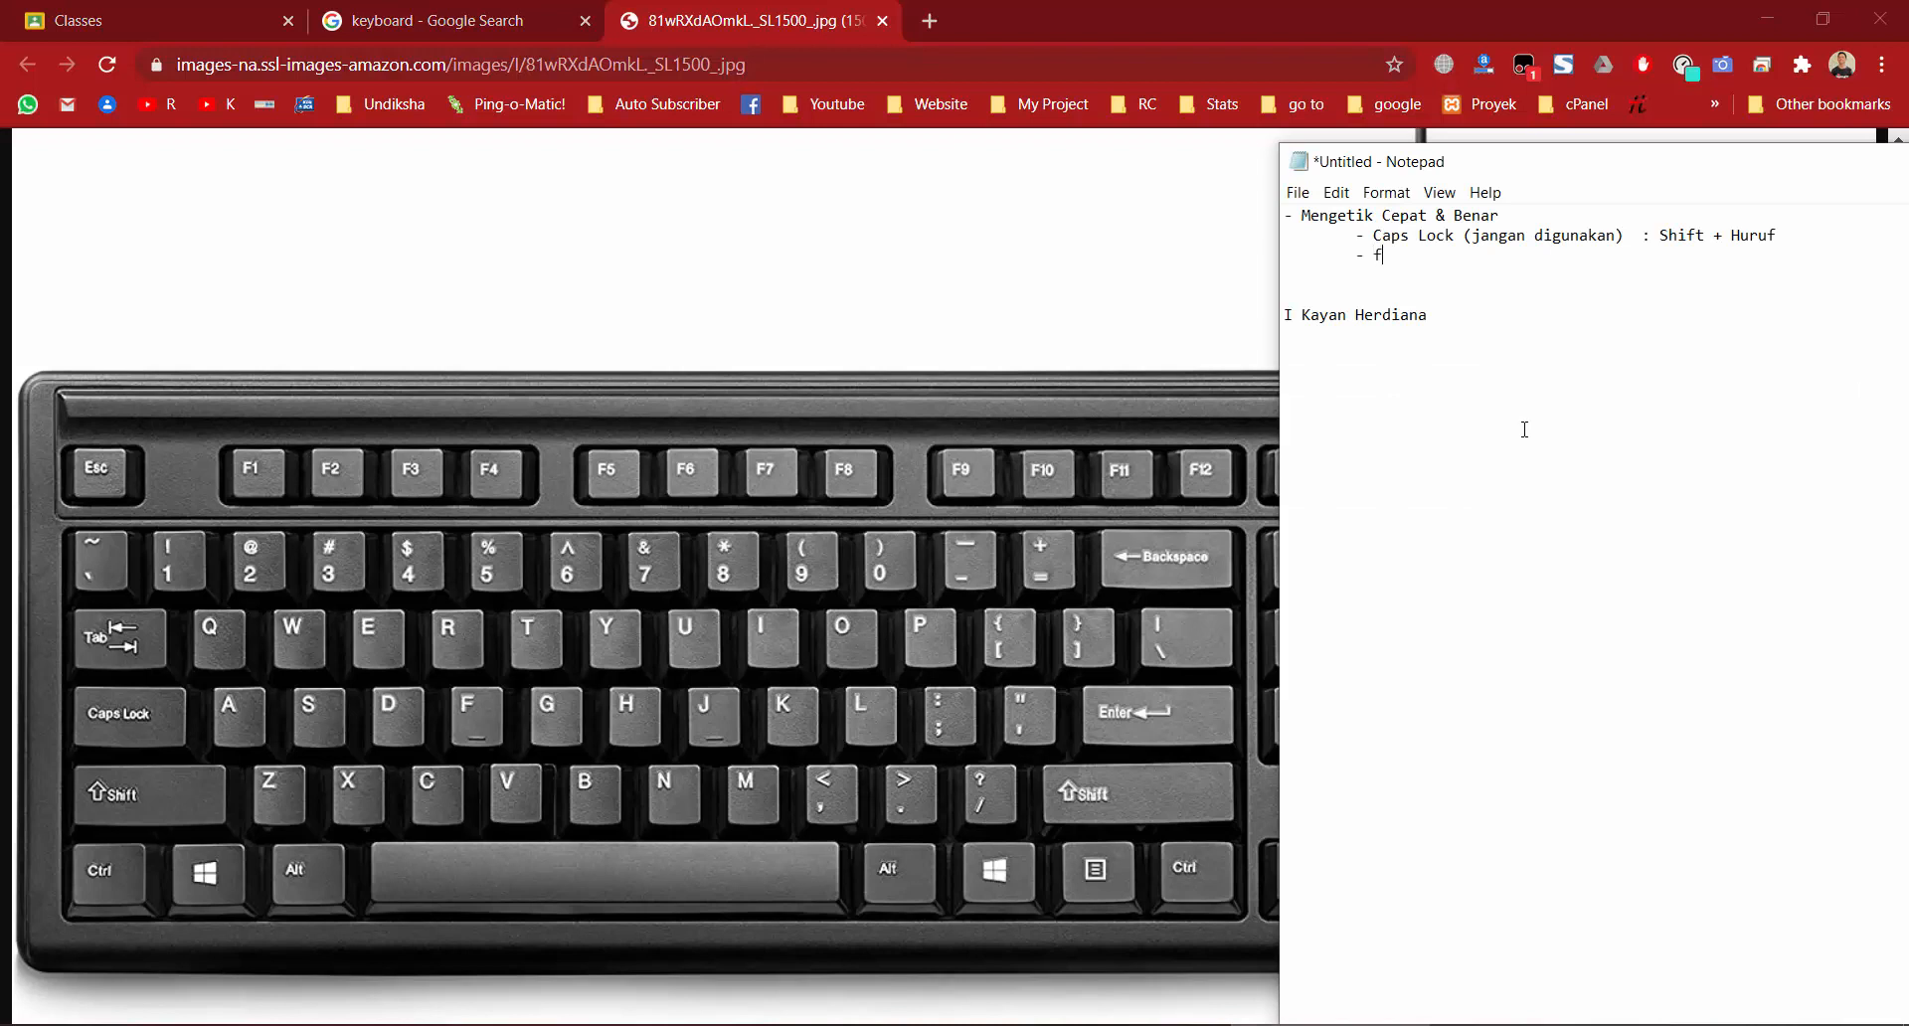
pyautogui.write('telunjuk kiri, j telunjuk kan')
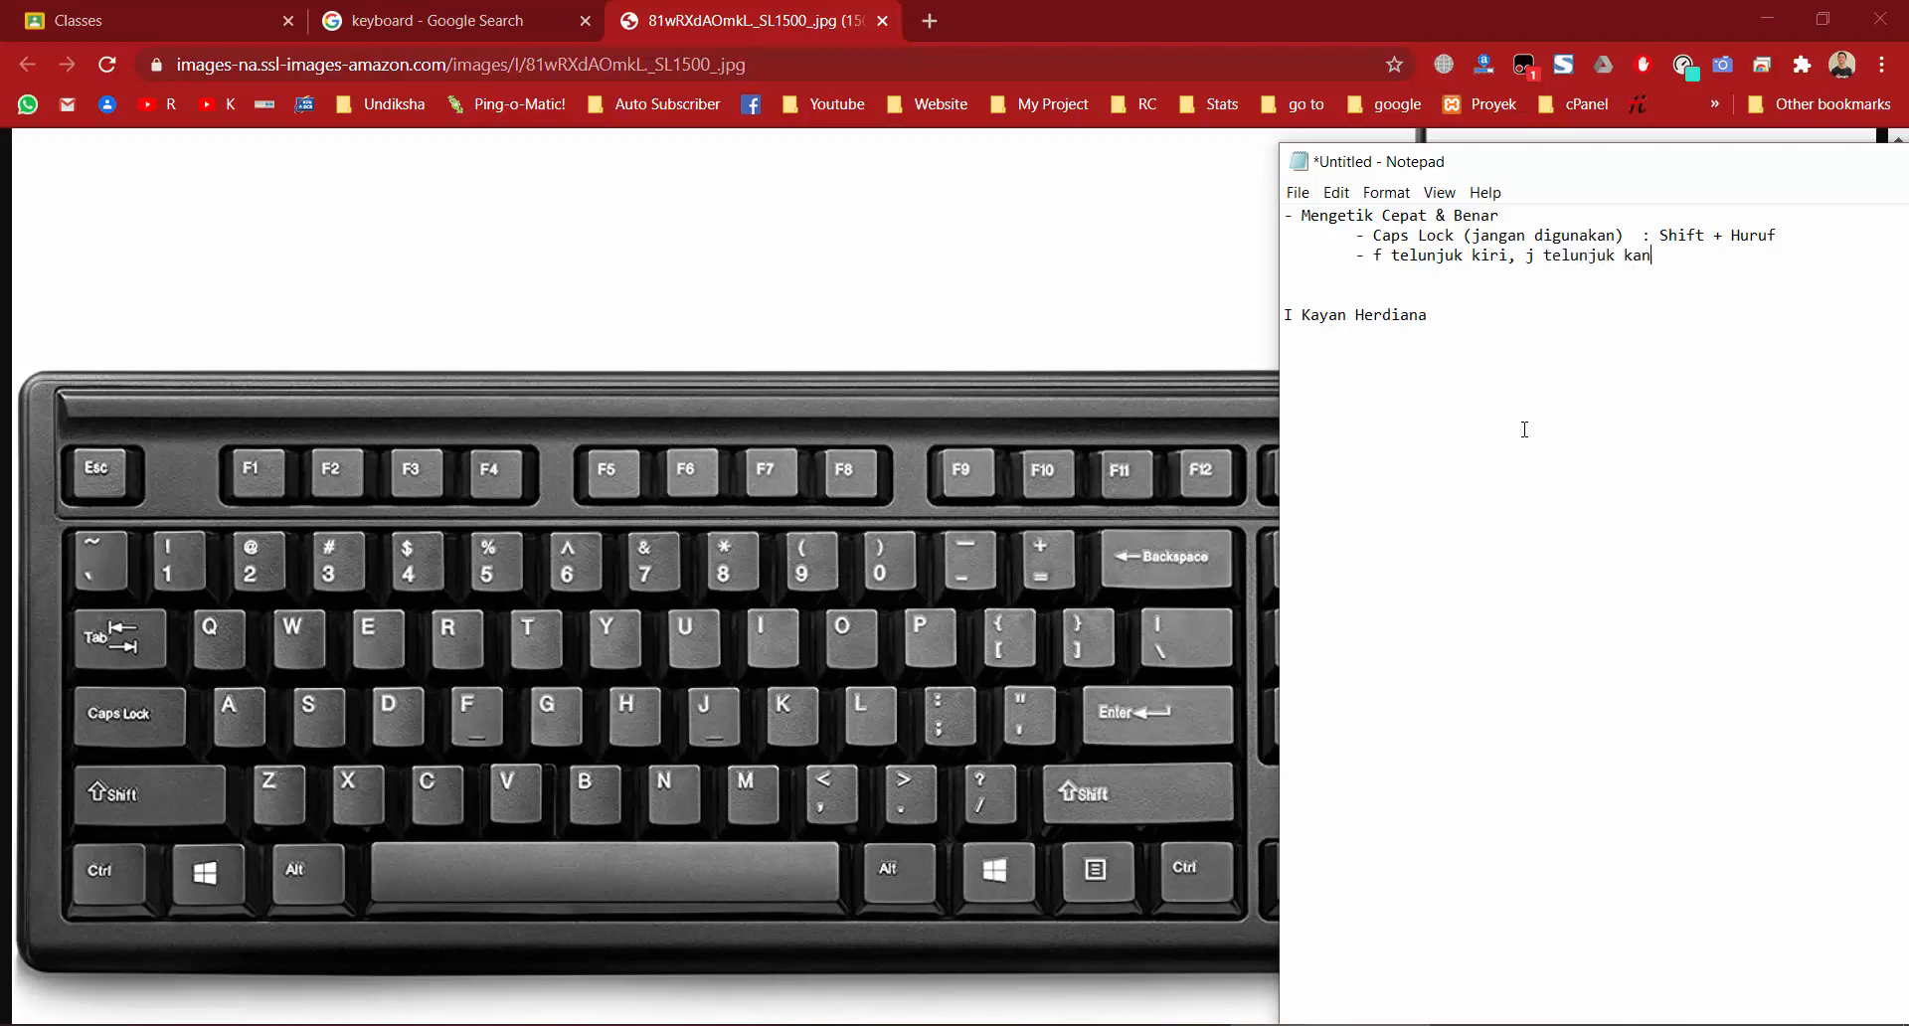
pyautogui.write('an')
pyautogui.click(629, 382)
pyautogui.click(680, 741)
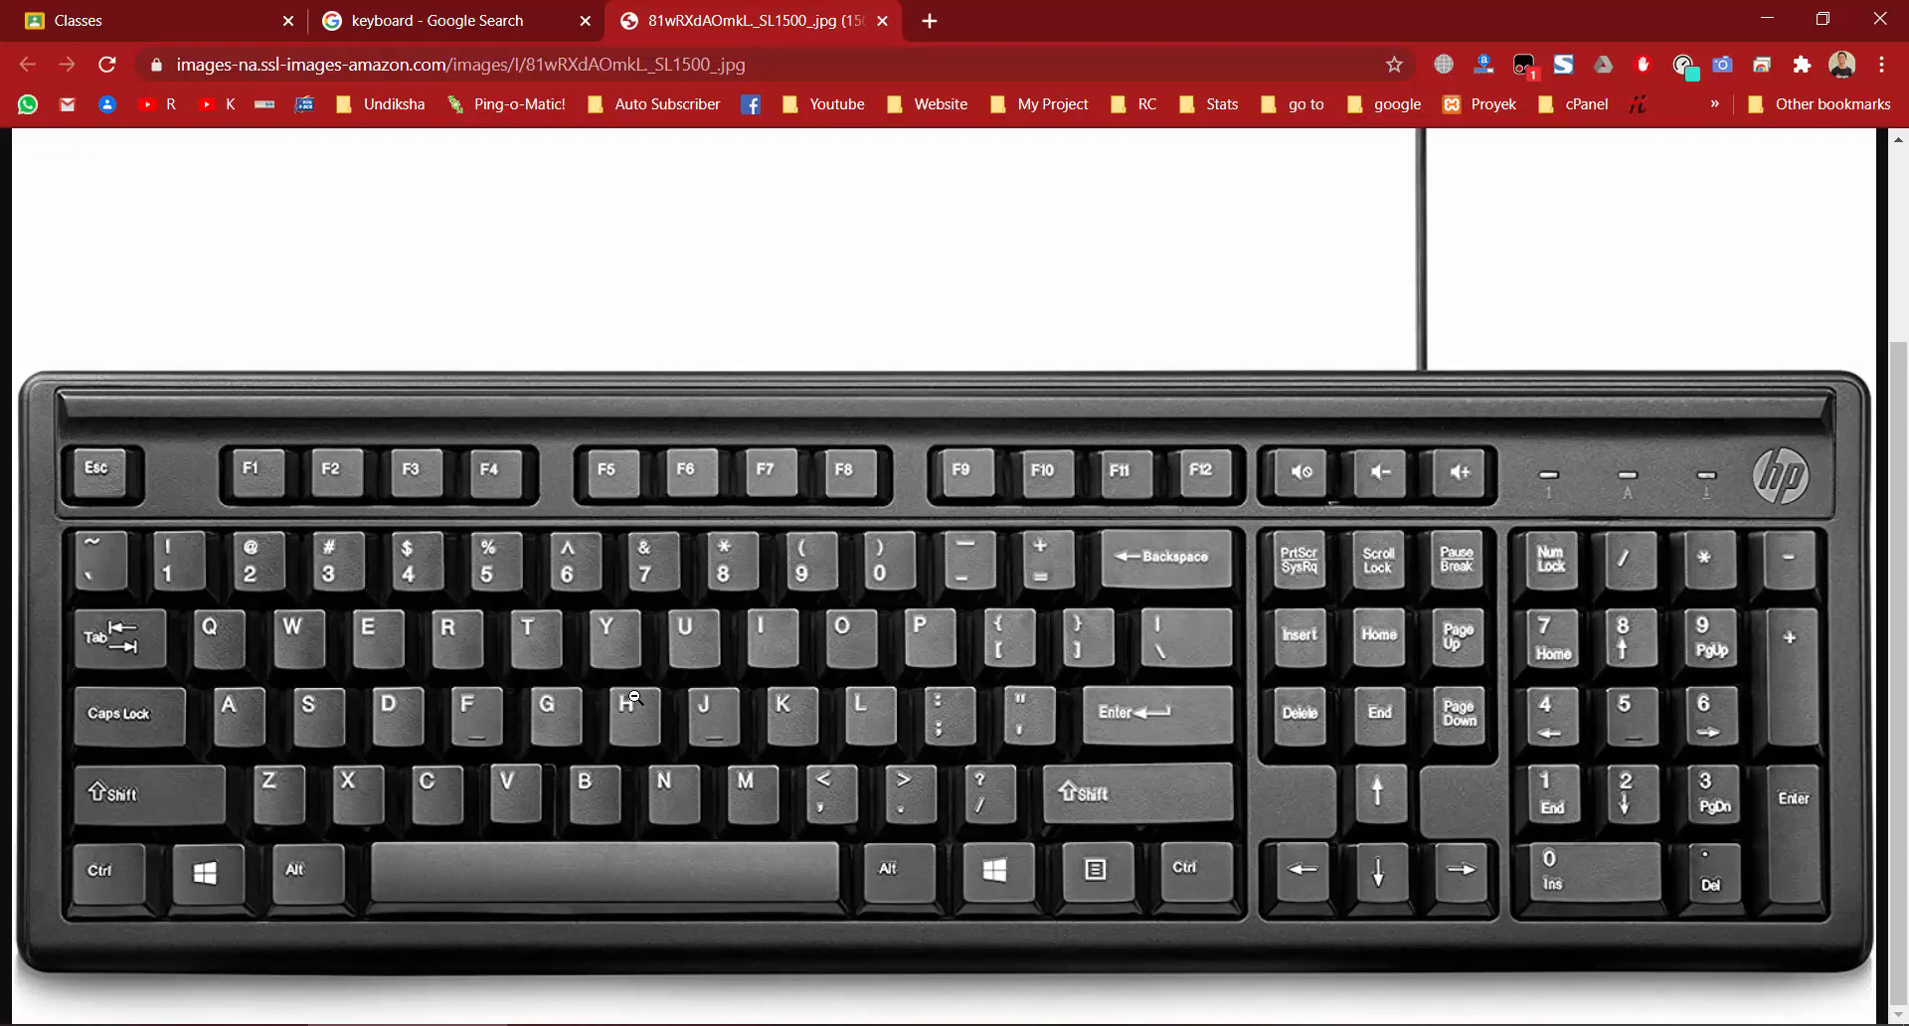
# Add the note '- spasi (harus jempol)' in Notepad, then bring the keyboard photo forward.
pyautogui.click(1342, 1025)
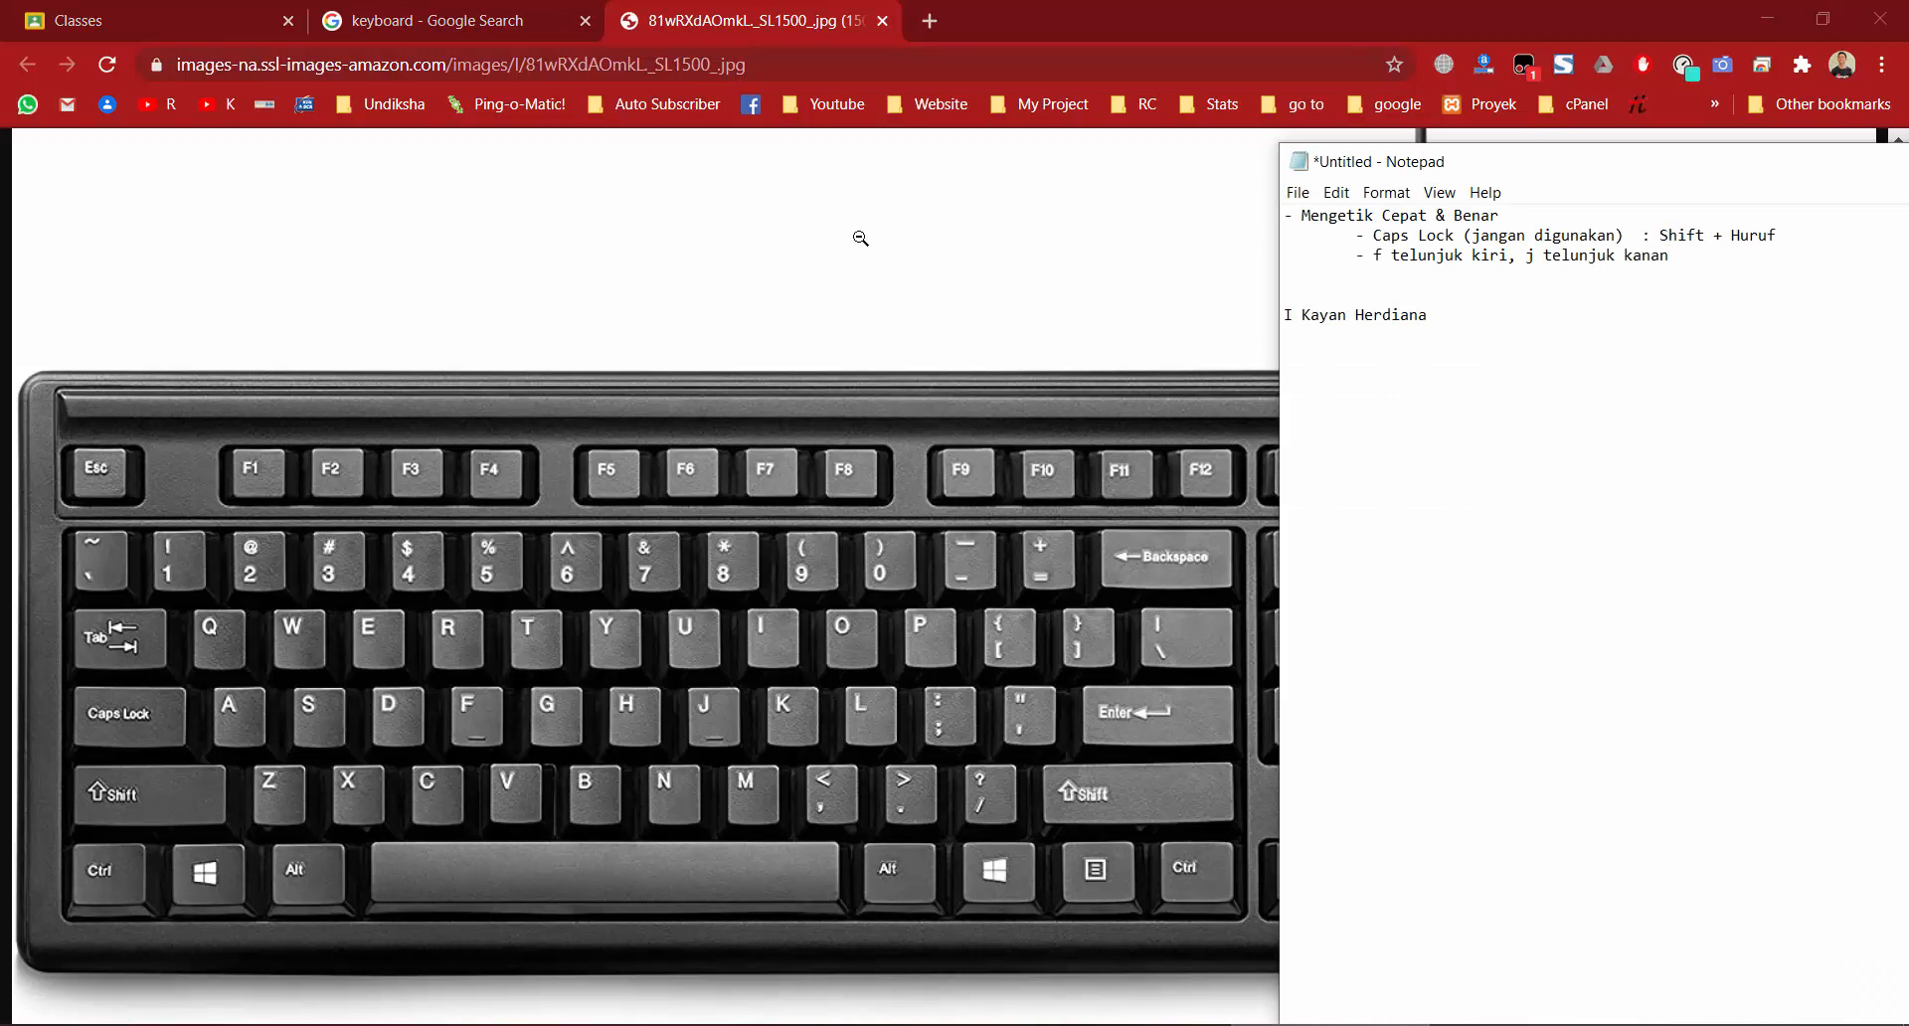
pyautogui.click(1064, 34)
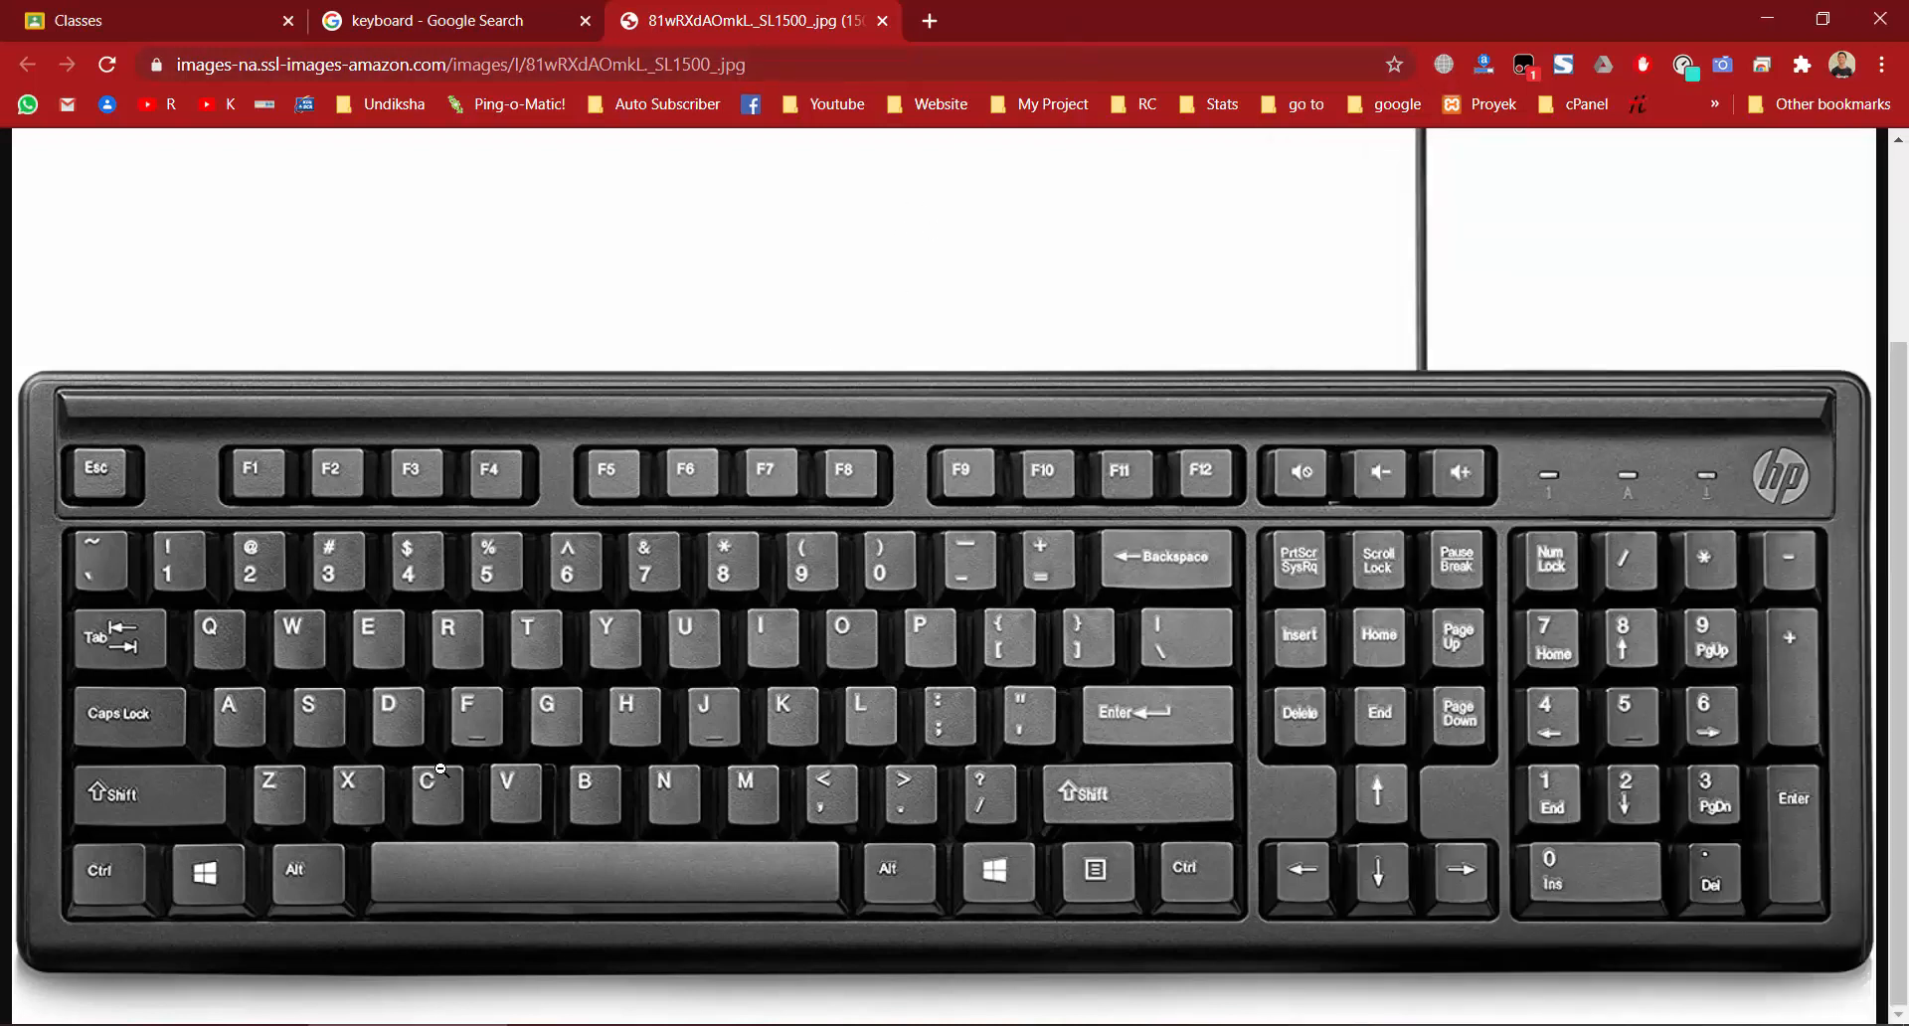
pyautogui.click(1283, 1025)
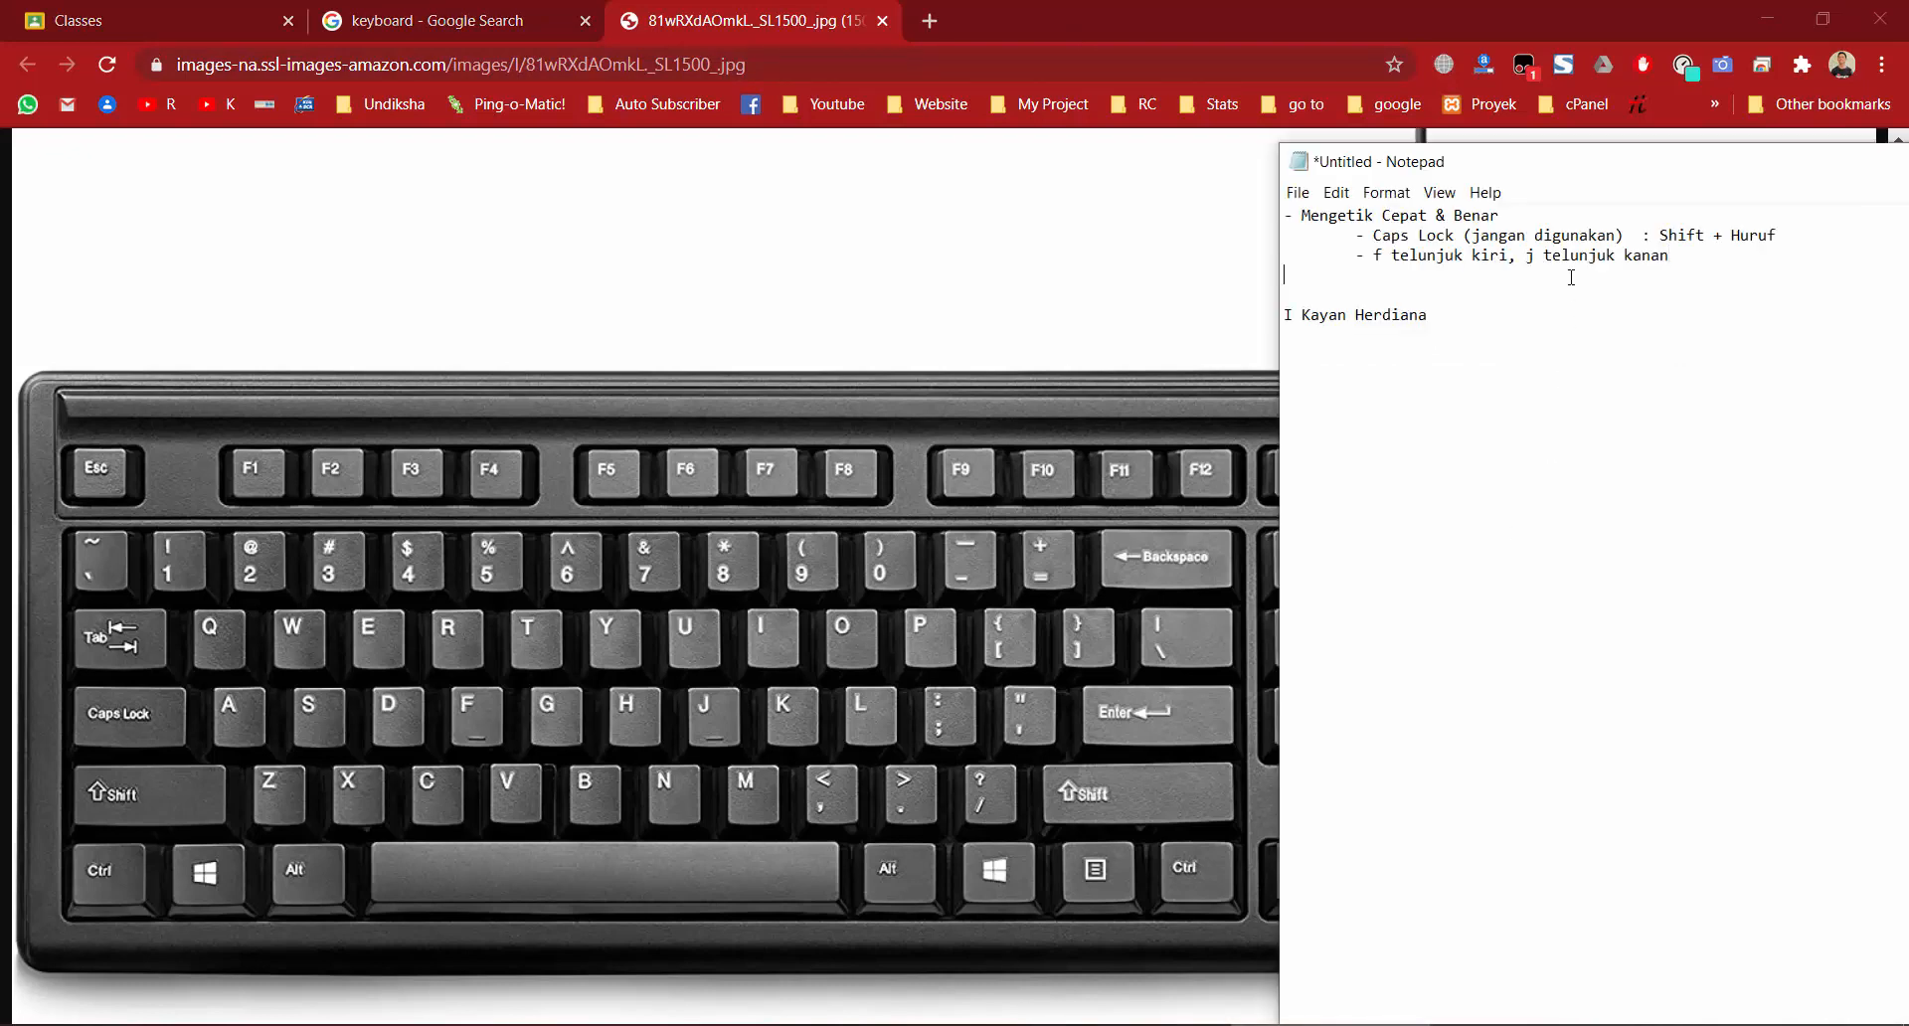
pyautogui.write('spasi (harus jempol)')
pyautogui.click(1138, 6)
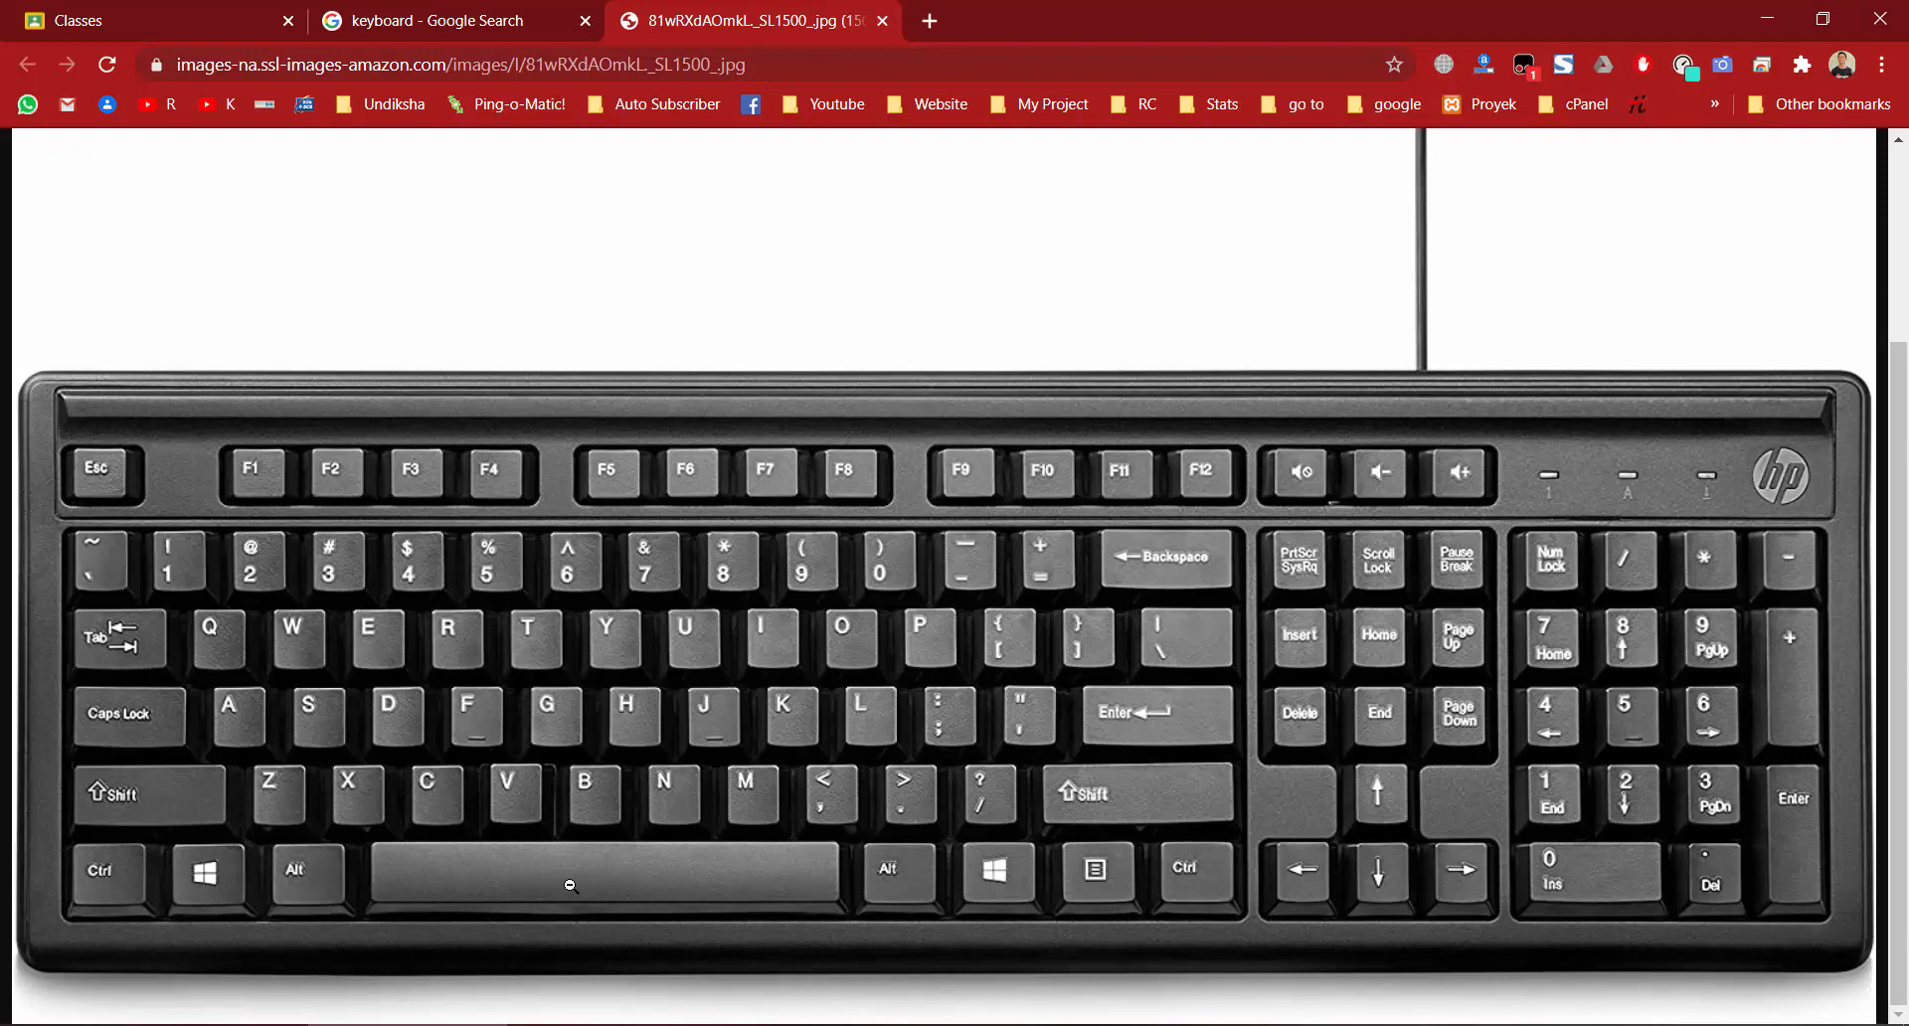
# Append '(6 digit per detik)' to the 'Mengetik Cepat & Benar' heading line.
pyautogui.click(1318, 1024)
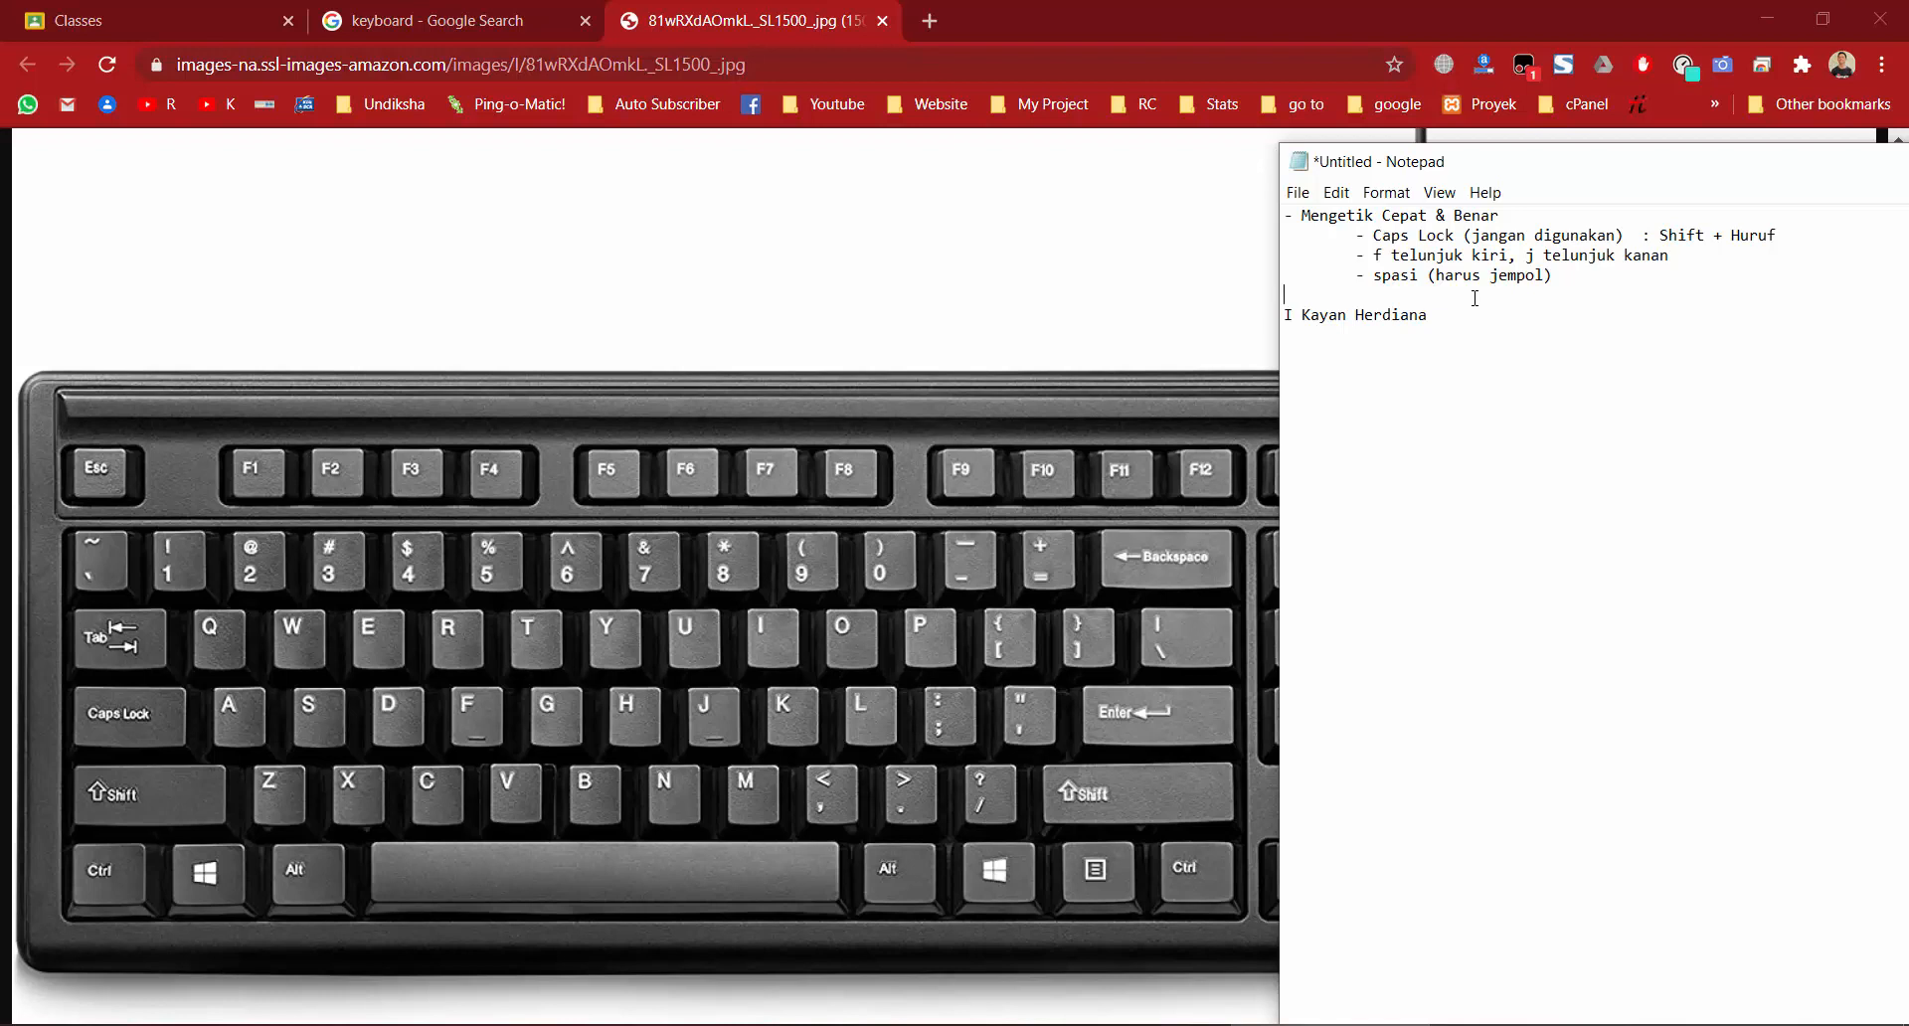
pyautogui.click(1551, 216)
pyautogui.write('(')
pyautogui.write('6 digit per detik)')
# Type the author's name a second time and delete the blank line between the two name lines.
pyautogui.click(1470, 321)
pyautogui.write('I Kayan Herdiana')
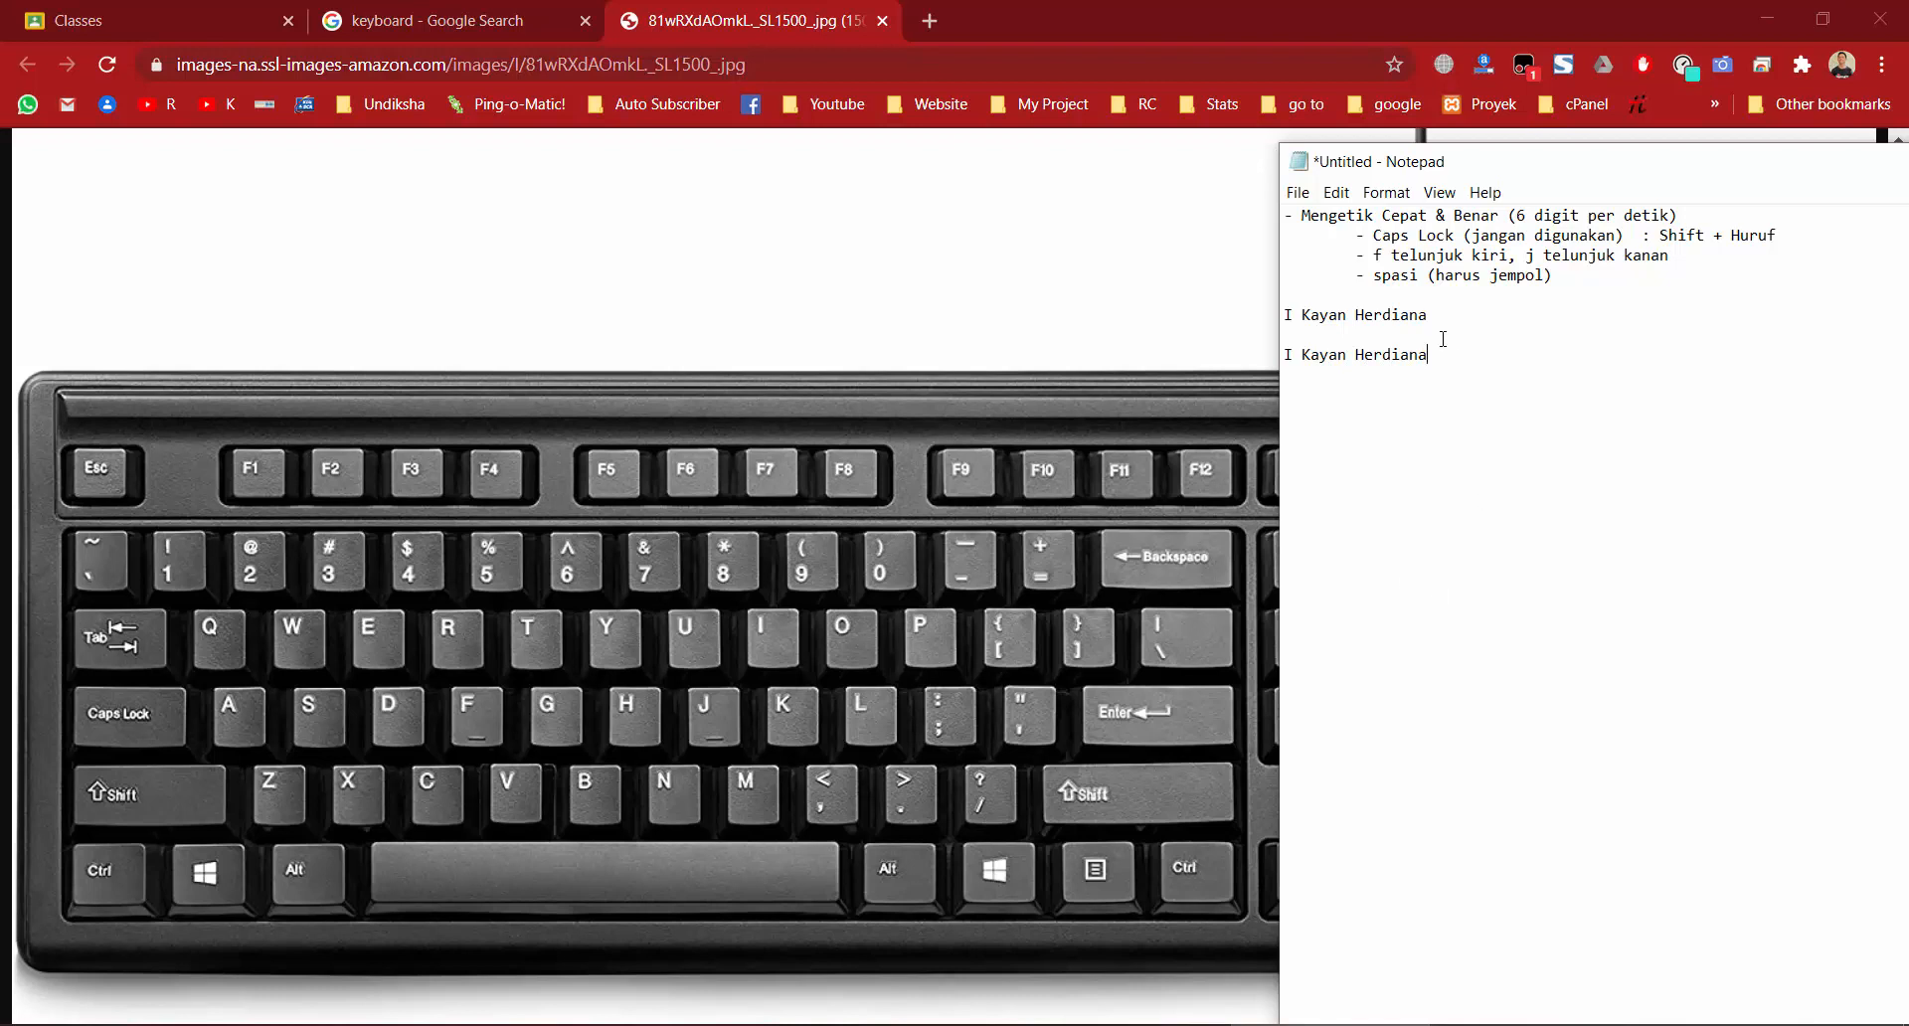
pyautogui.moveTo(1434, 355); pyautogui.dragTo(1267, 354)
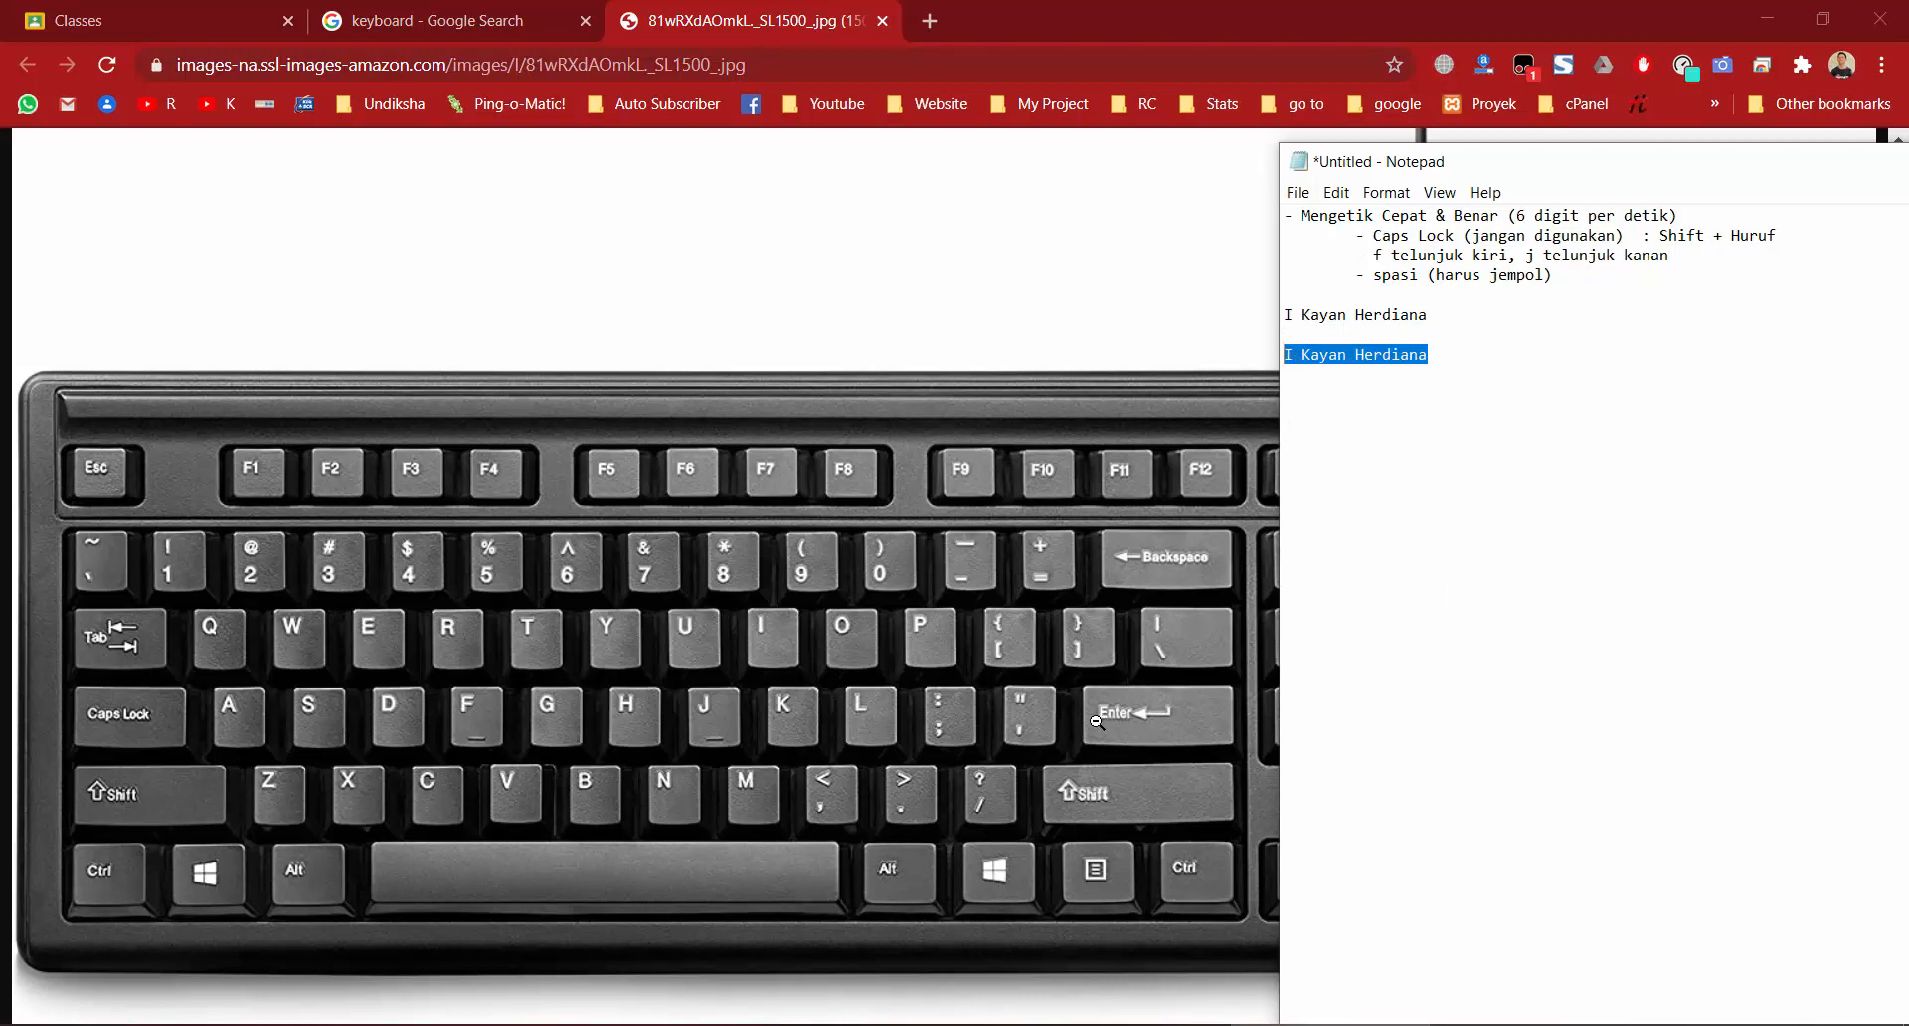
pyautogui.click(1417, 336)
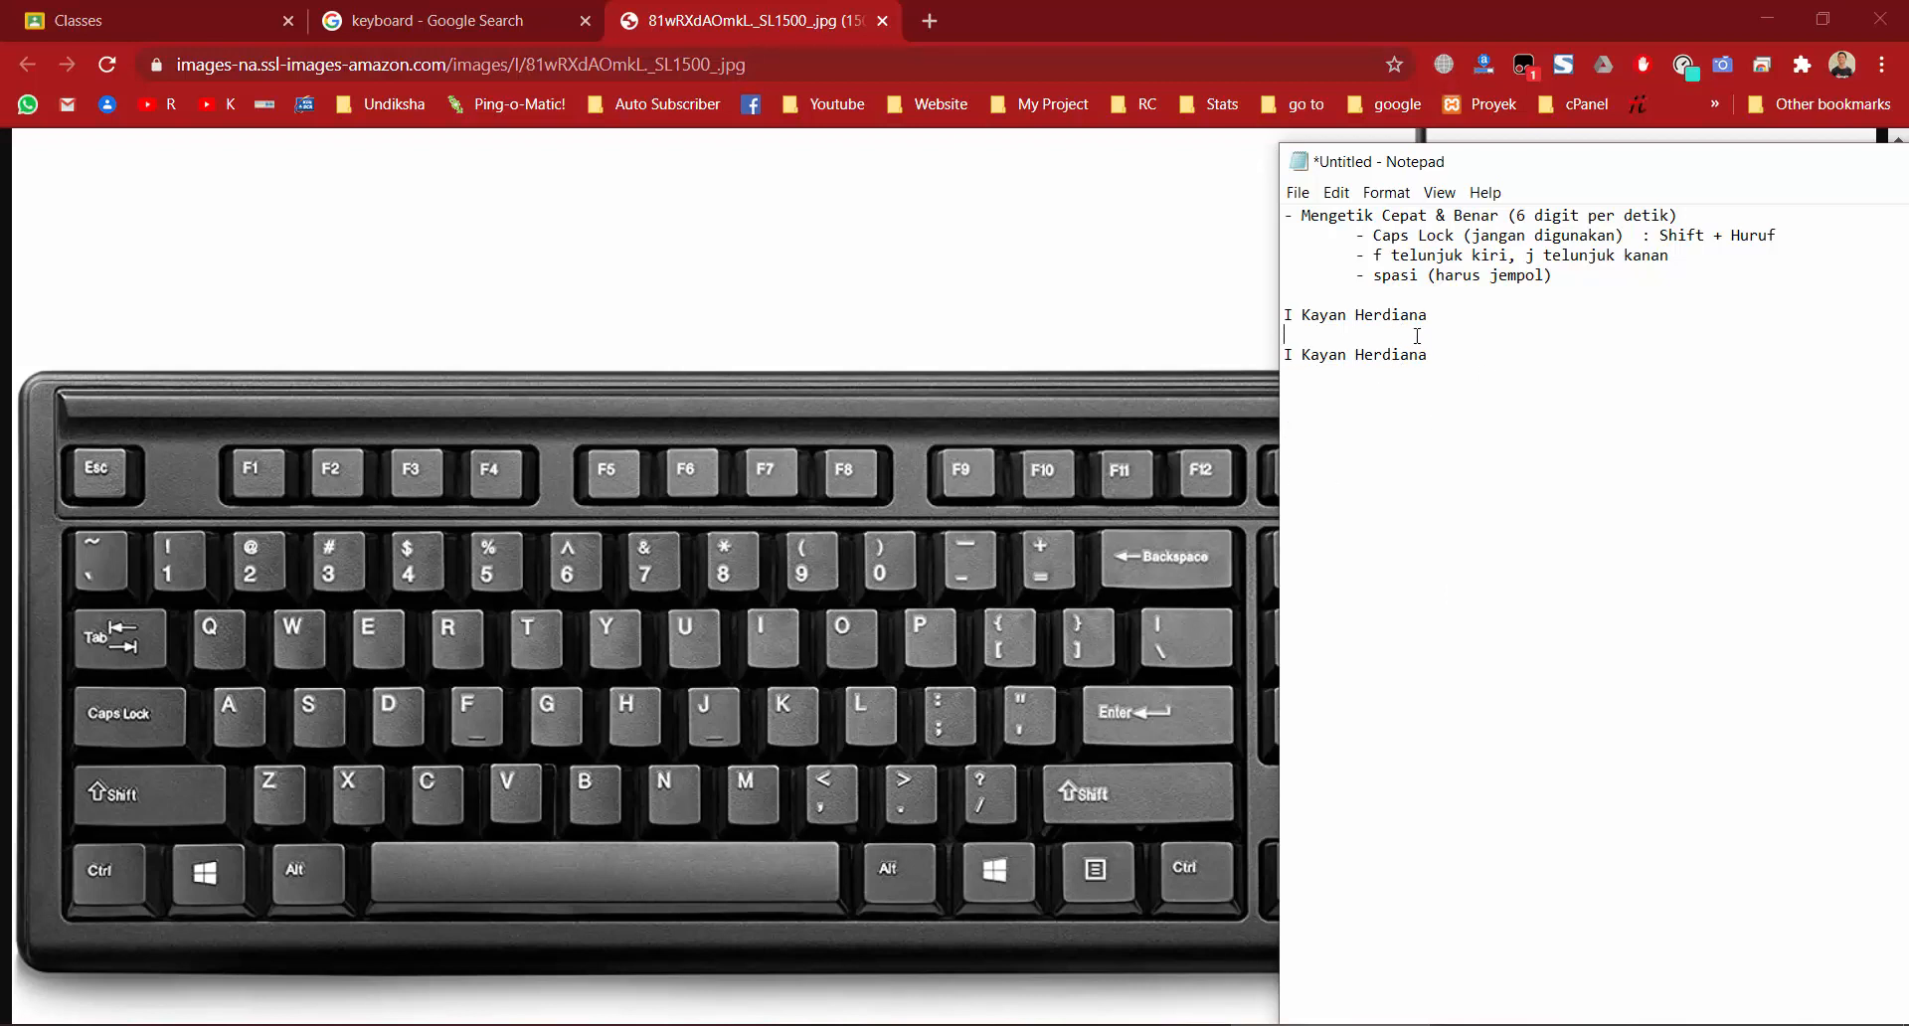
pyautogui.press('BackSpace')
pyautogui.moveTo(1582, 278); pyautogui.dragTo(1299, 238)
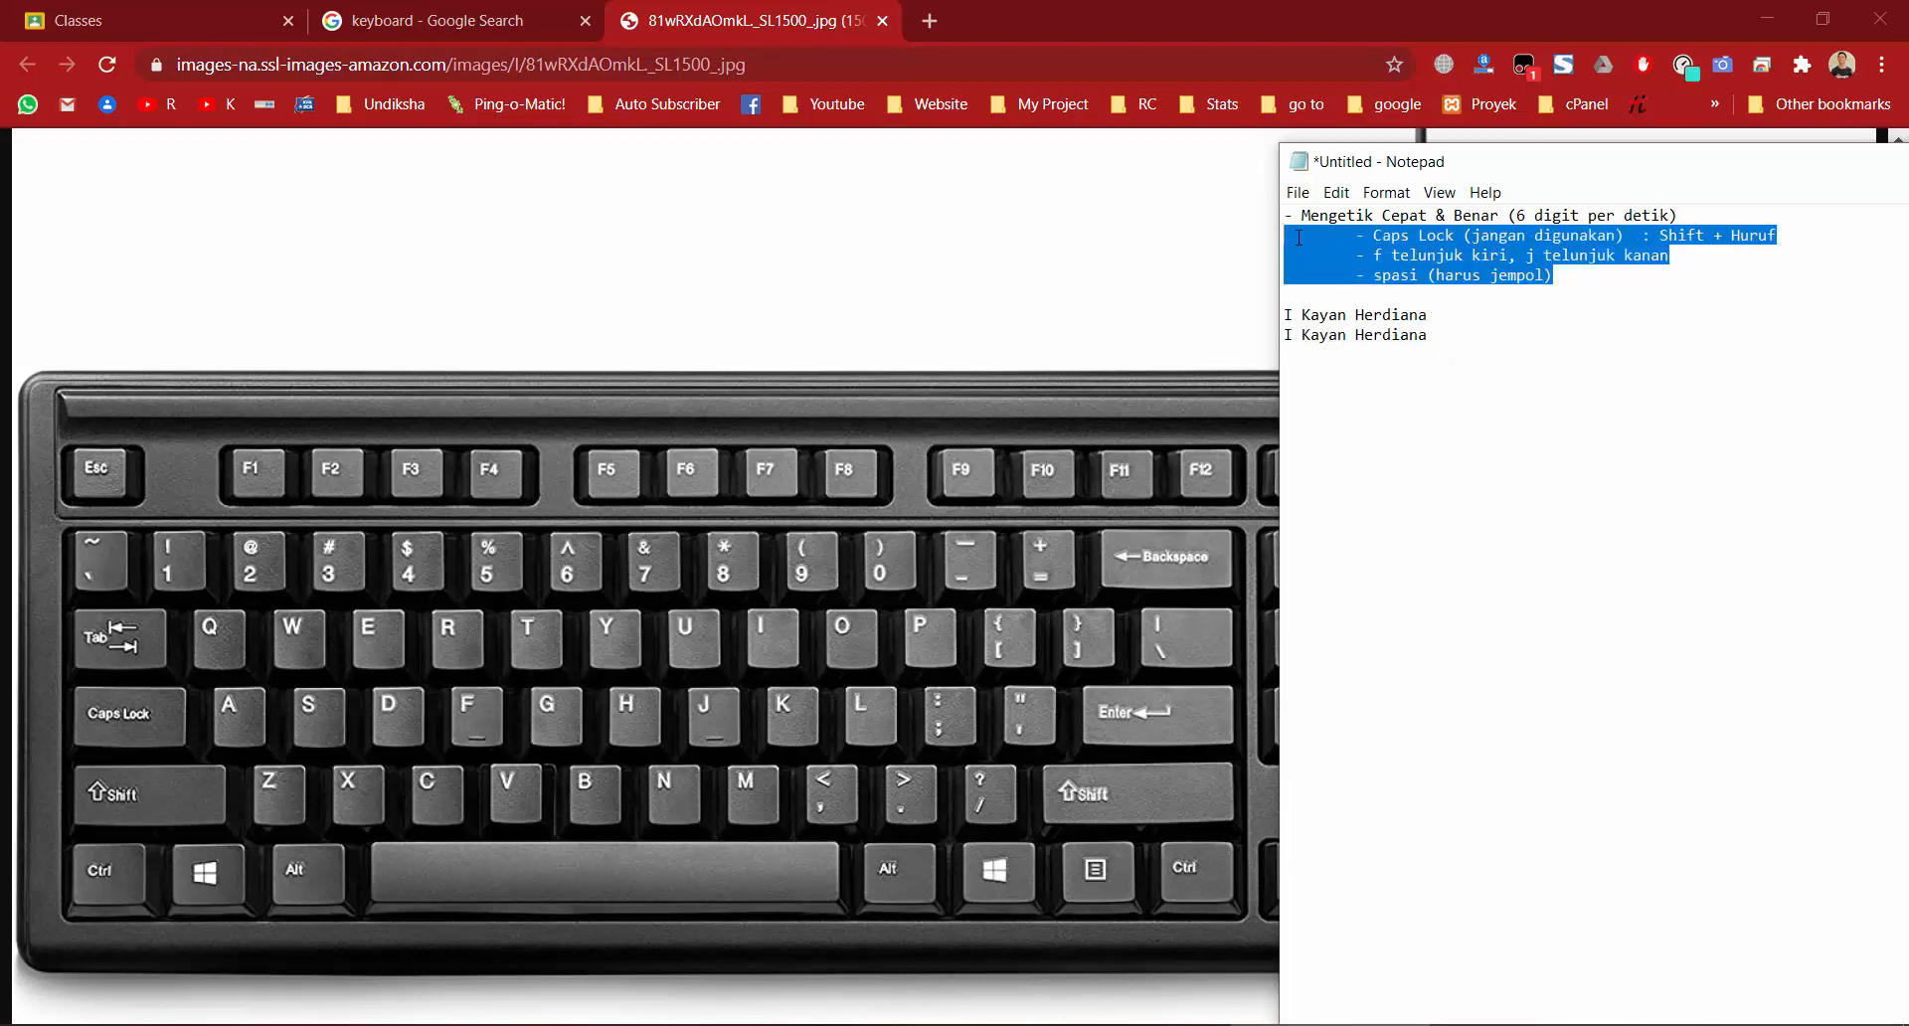
# Add the note '- Membuka ms word' below the typing tips, then open Windows search.
pyautogui.click(1391, 298)
pyautogui.press('Return')
pyautogui.press('Return')
pyautogui.press('Return')
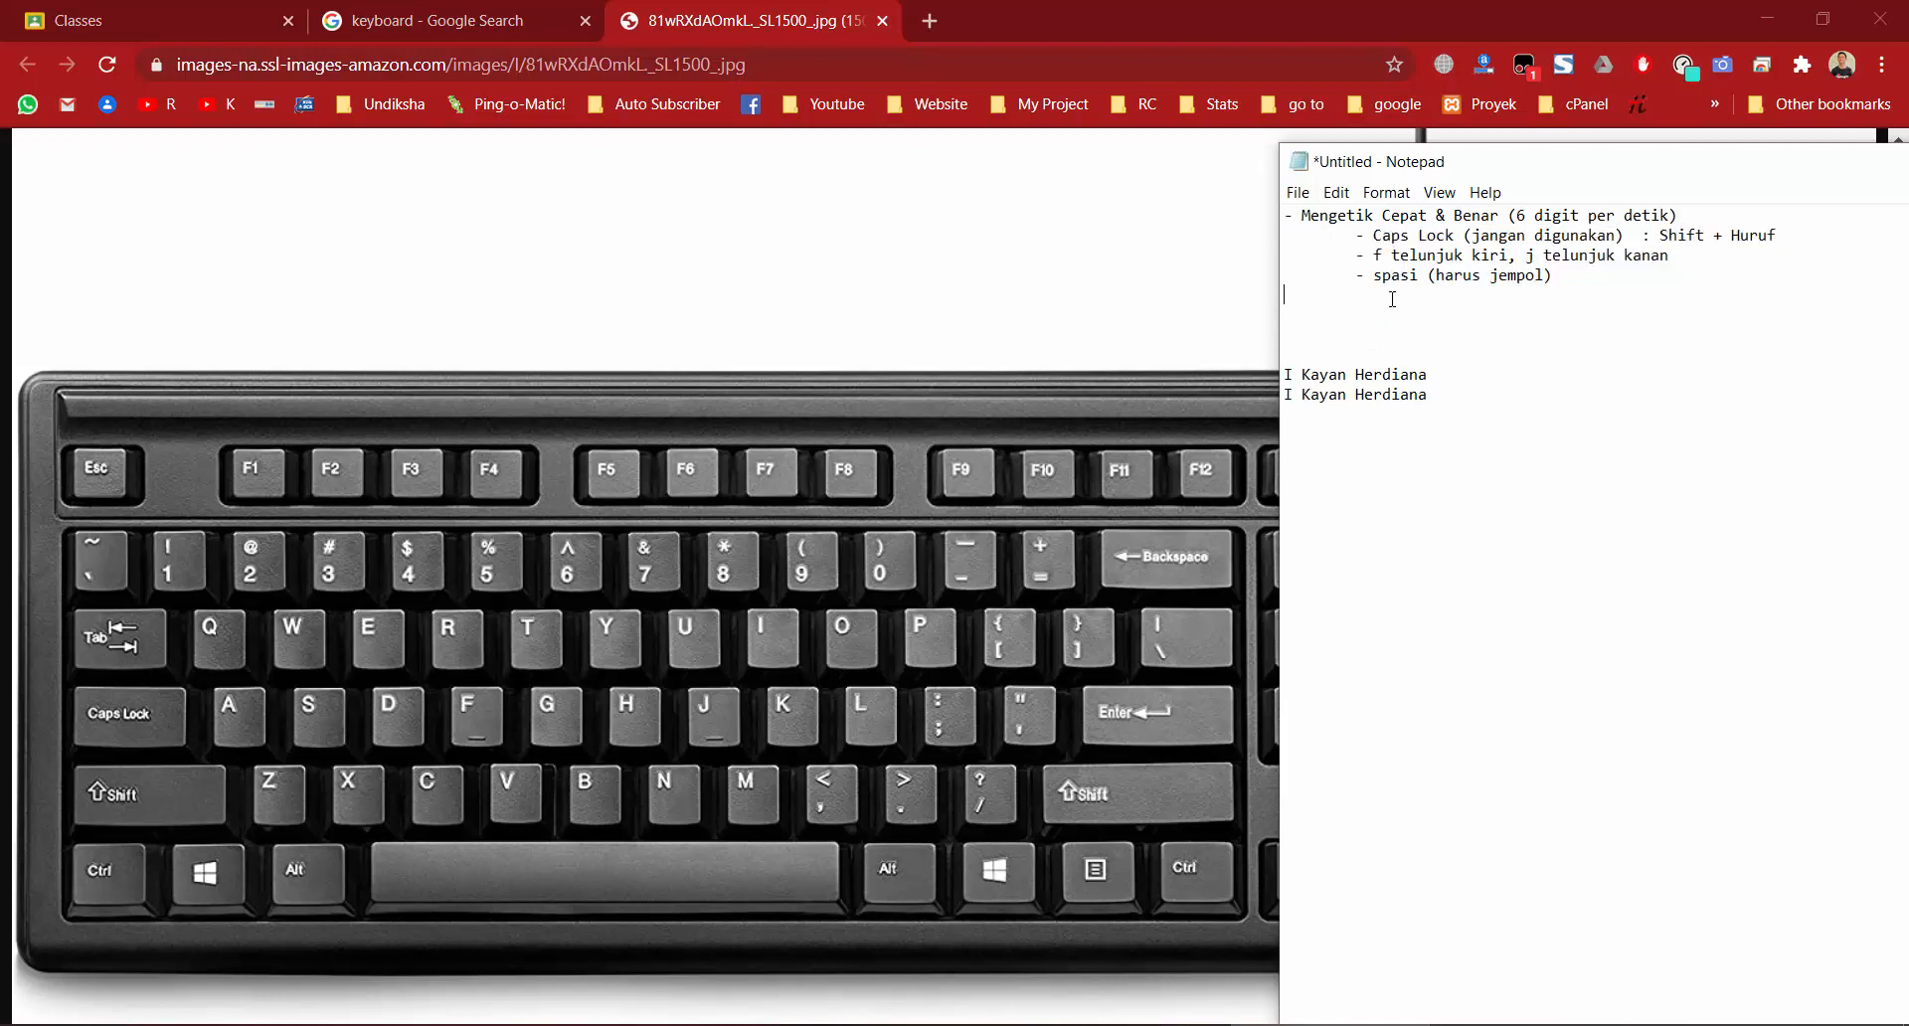
pyautogui.write('uka ms word')
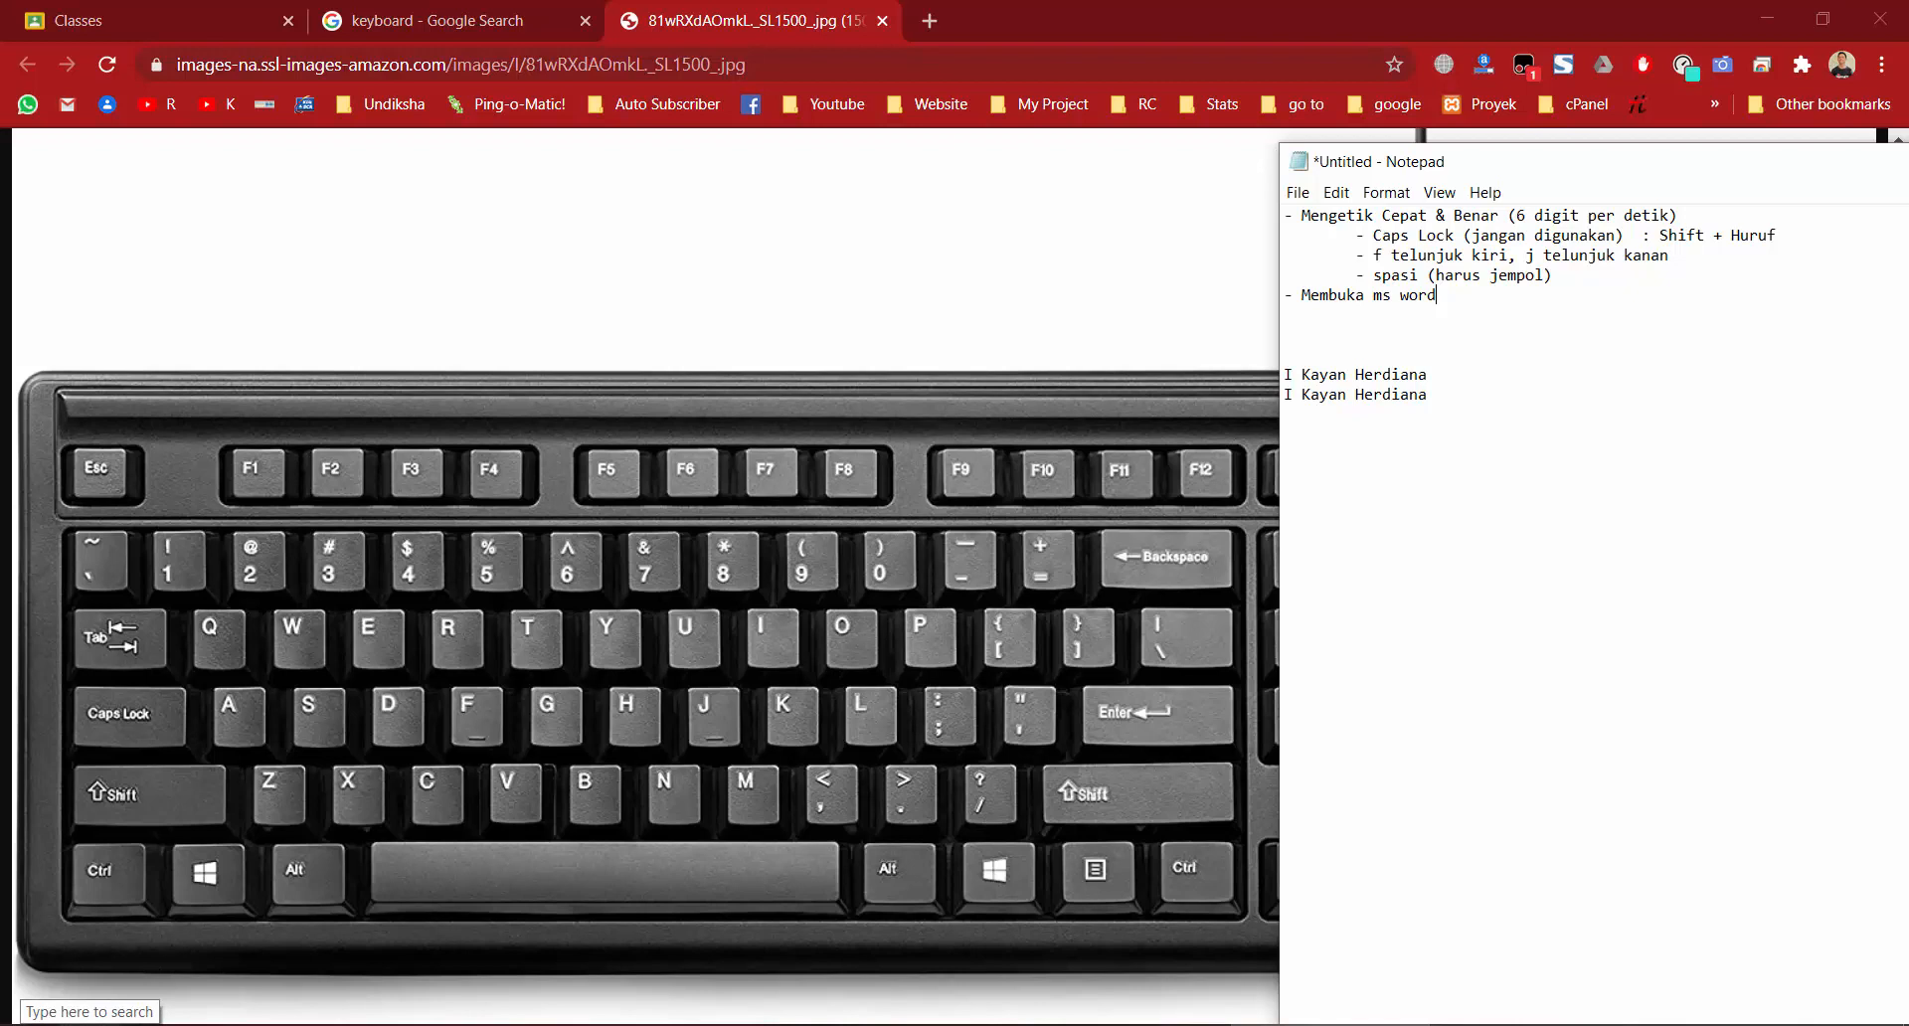
pyautogui.click(87, 1011)
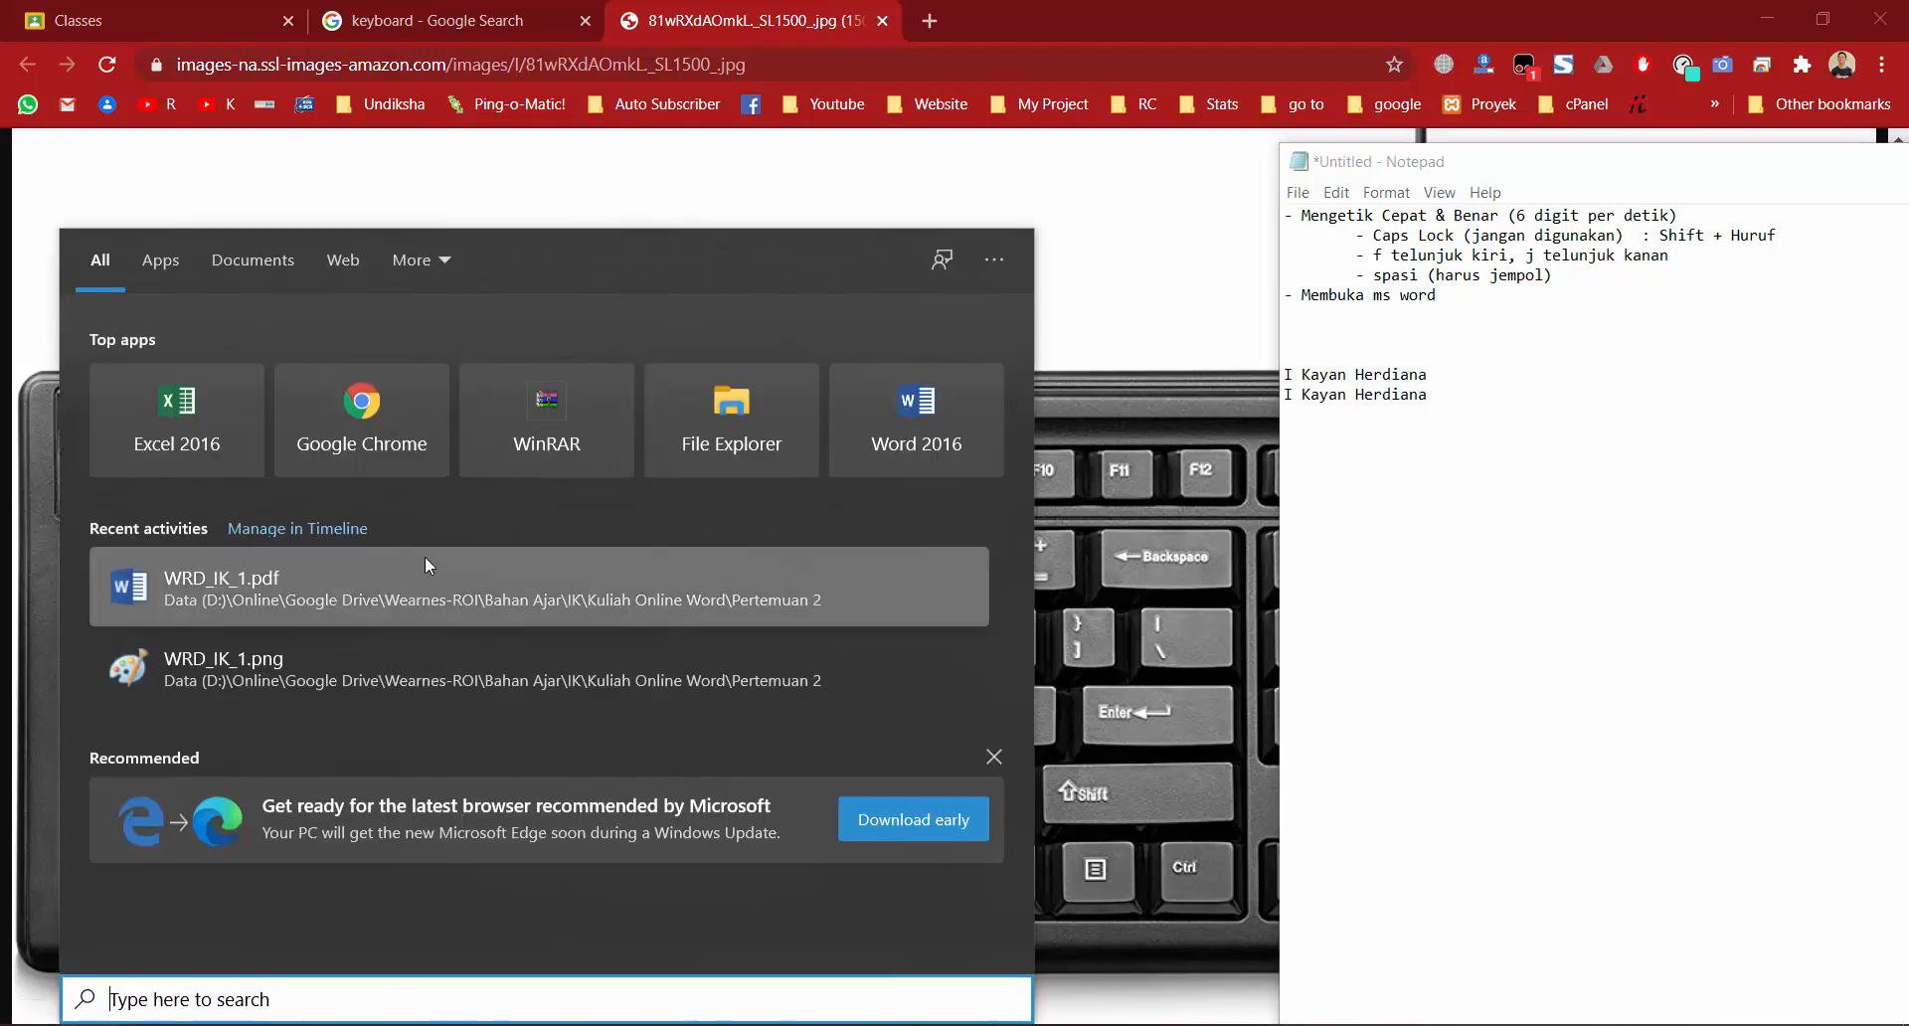
# Extend the Notepad note to read '- Membuka ms word (2013 ke atas)'.
pyautogui.write('wor')
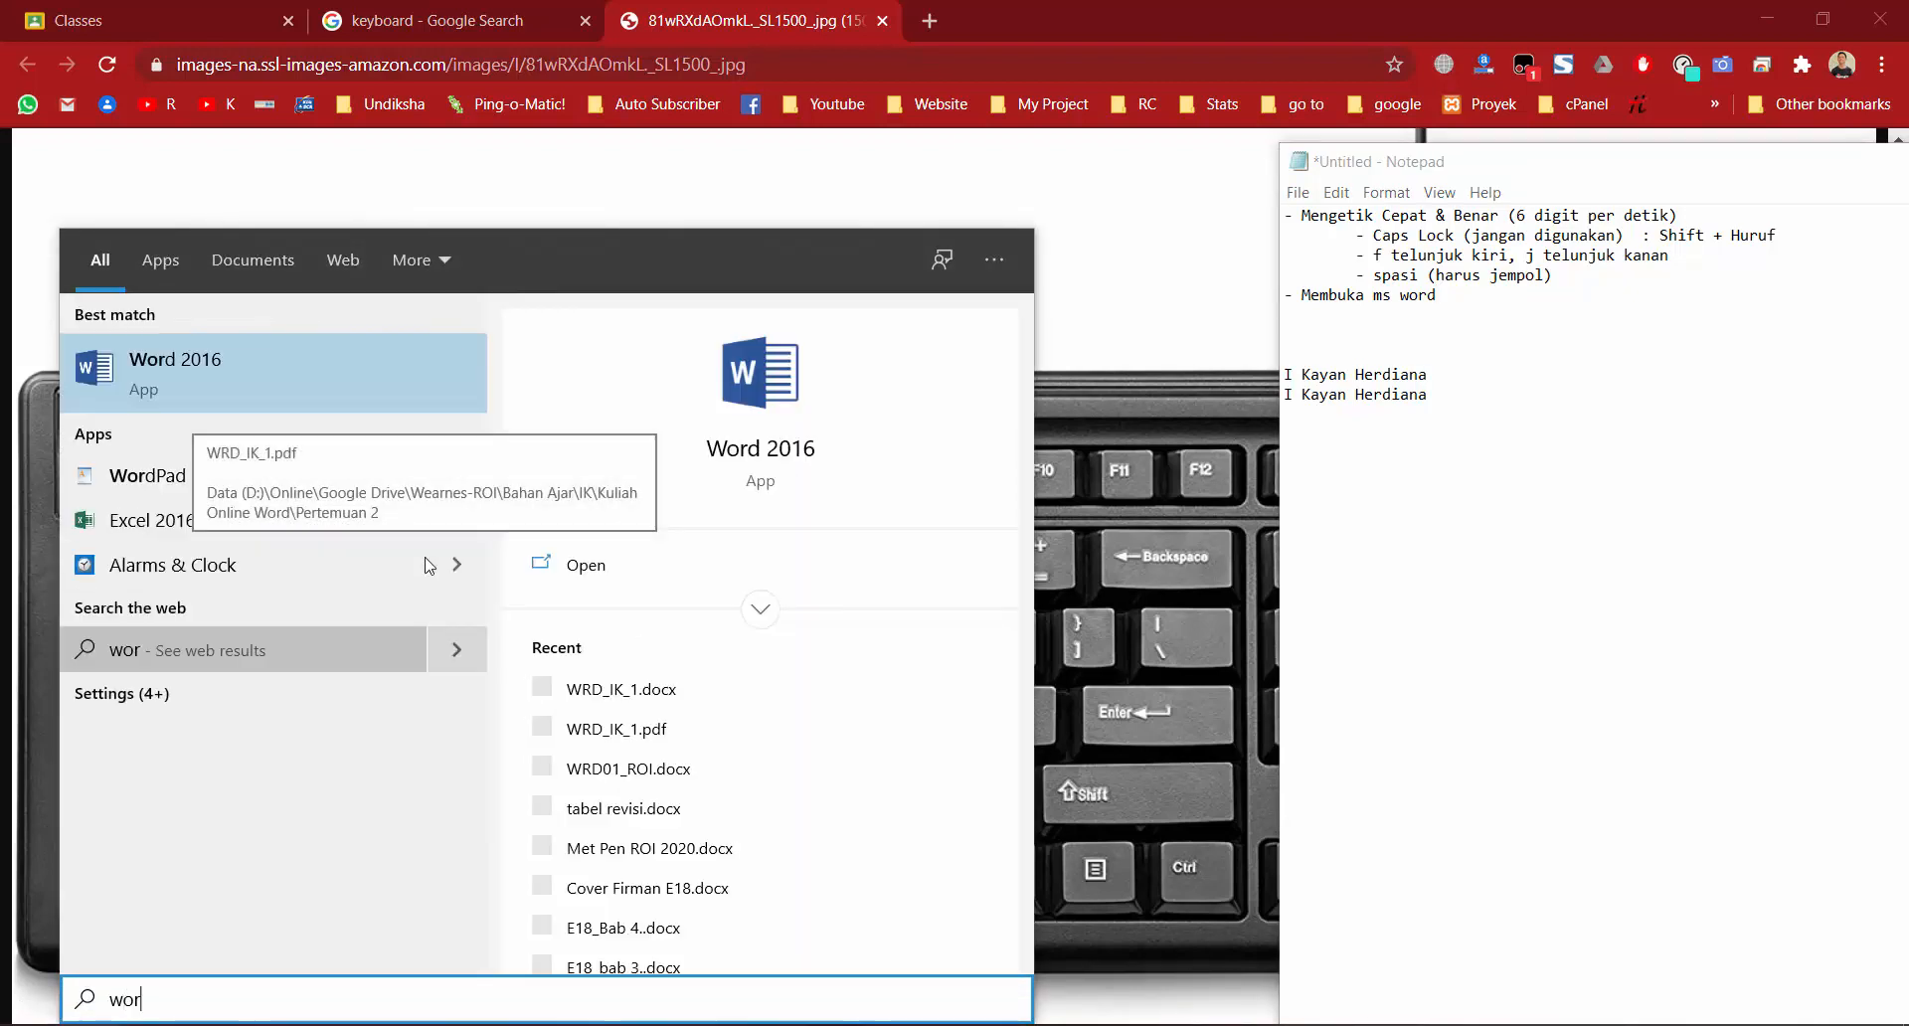
pyautogui.write('d')
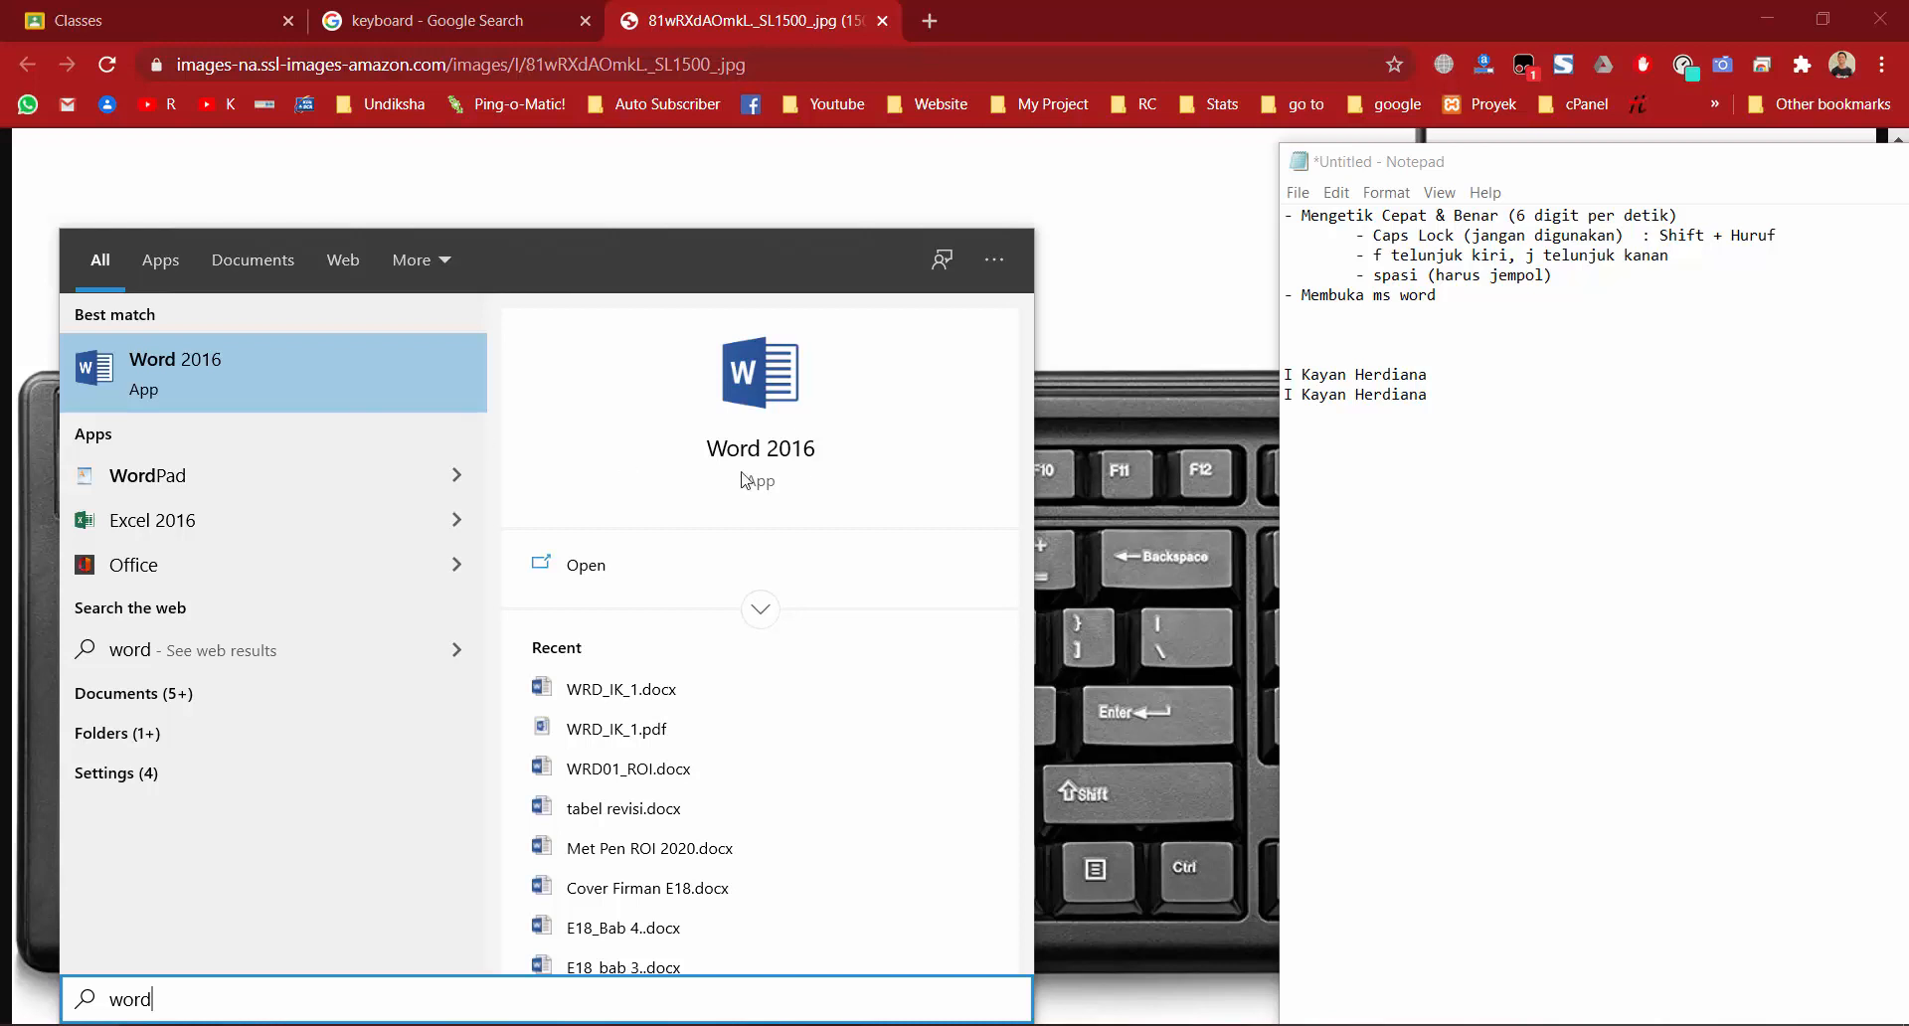
pyautogui.click(1462, 302)
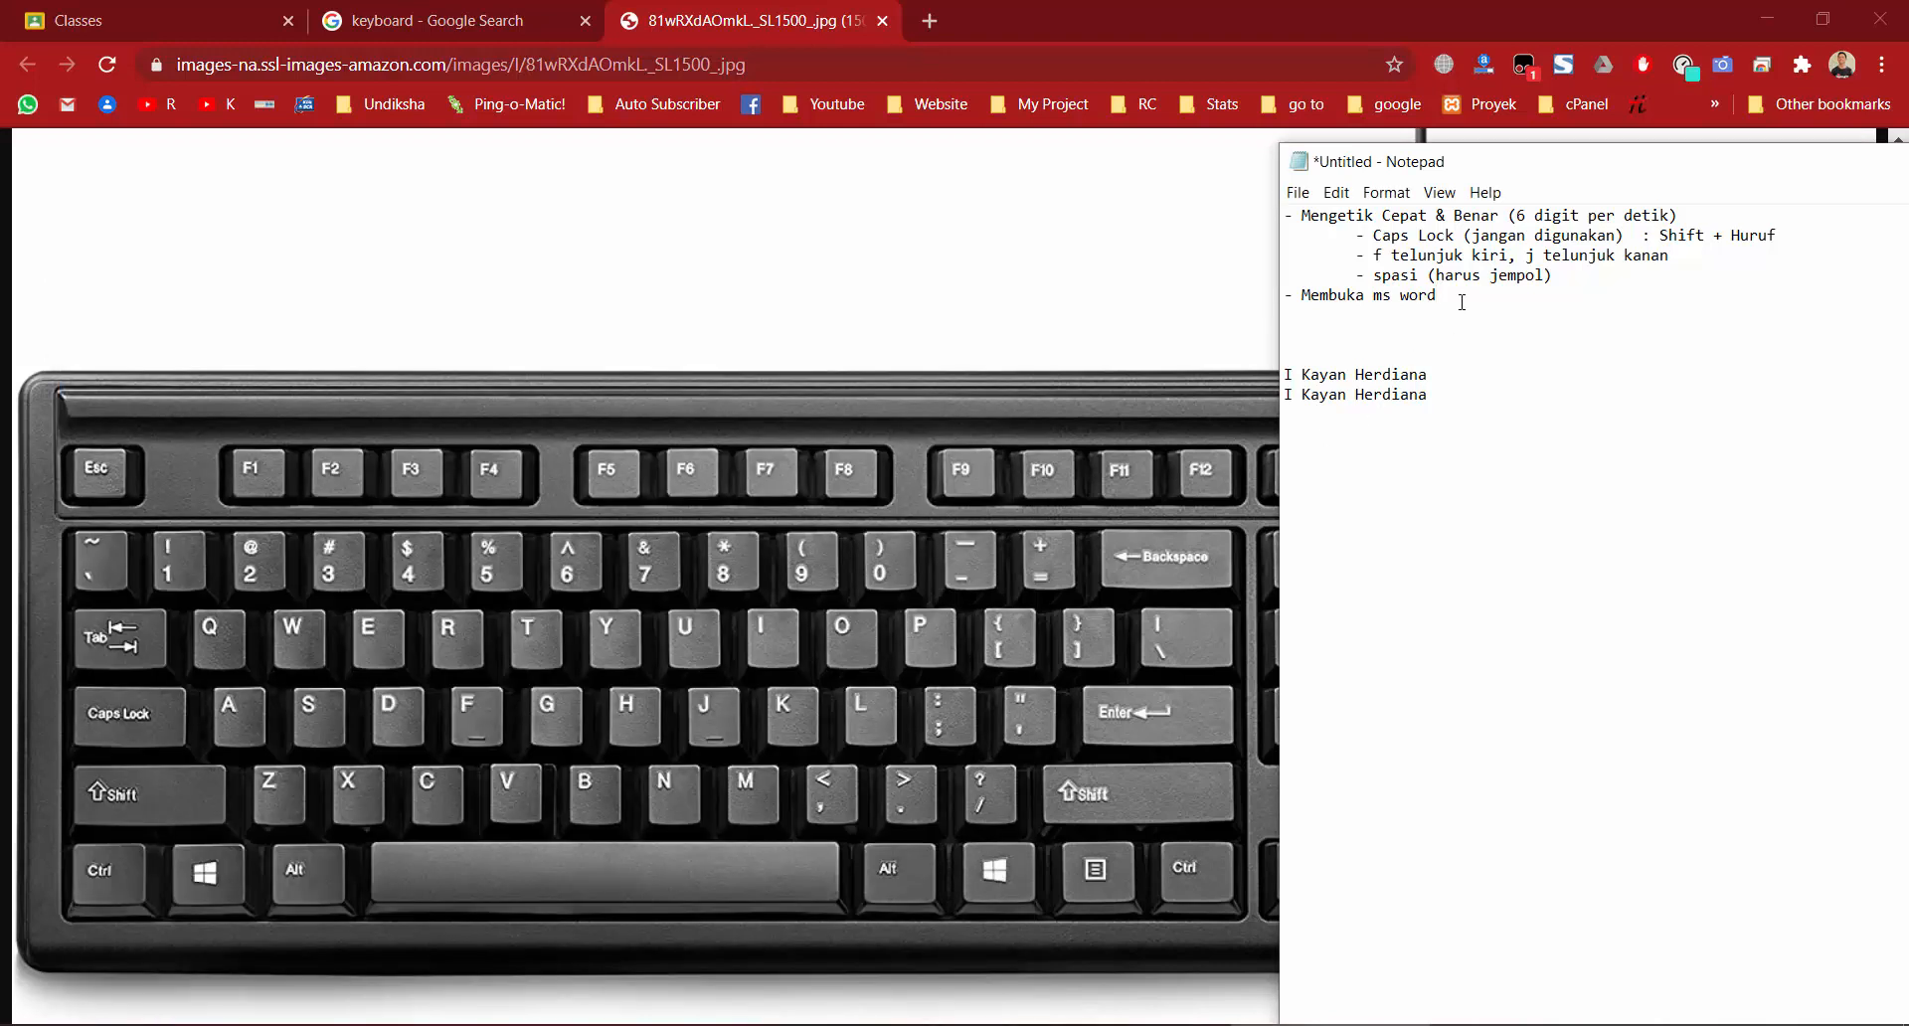
pyautogui.write('(2013 ke atas)')
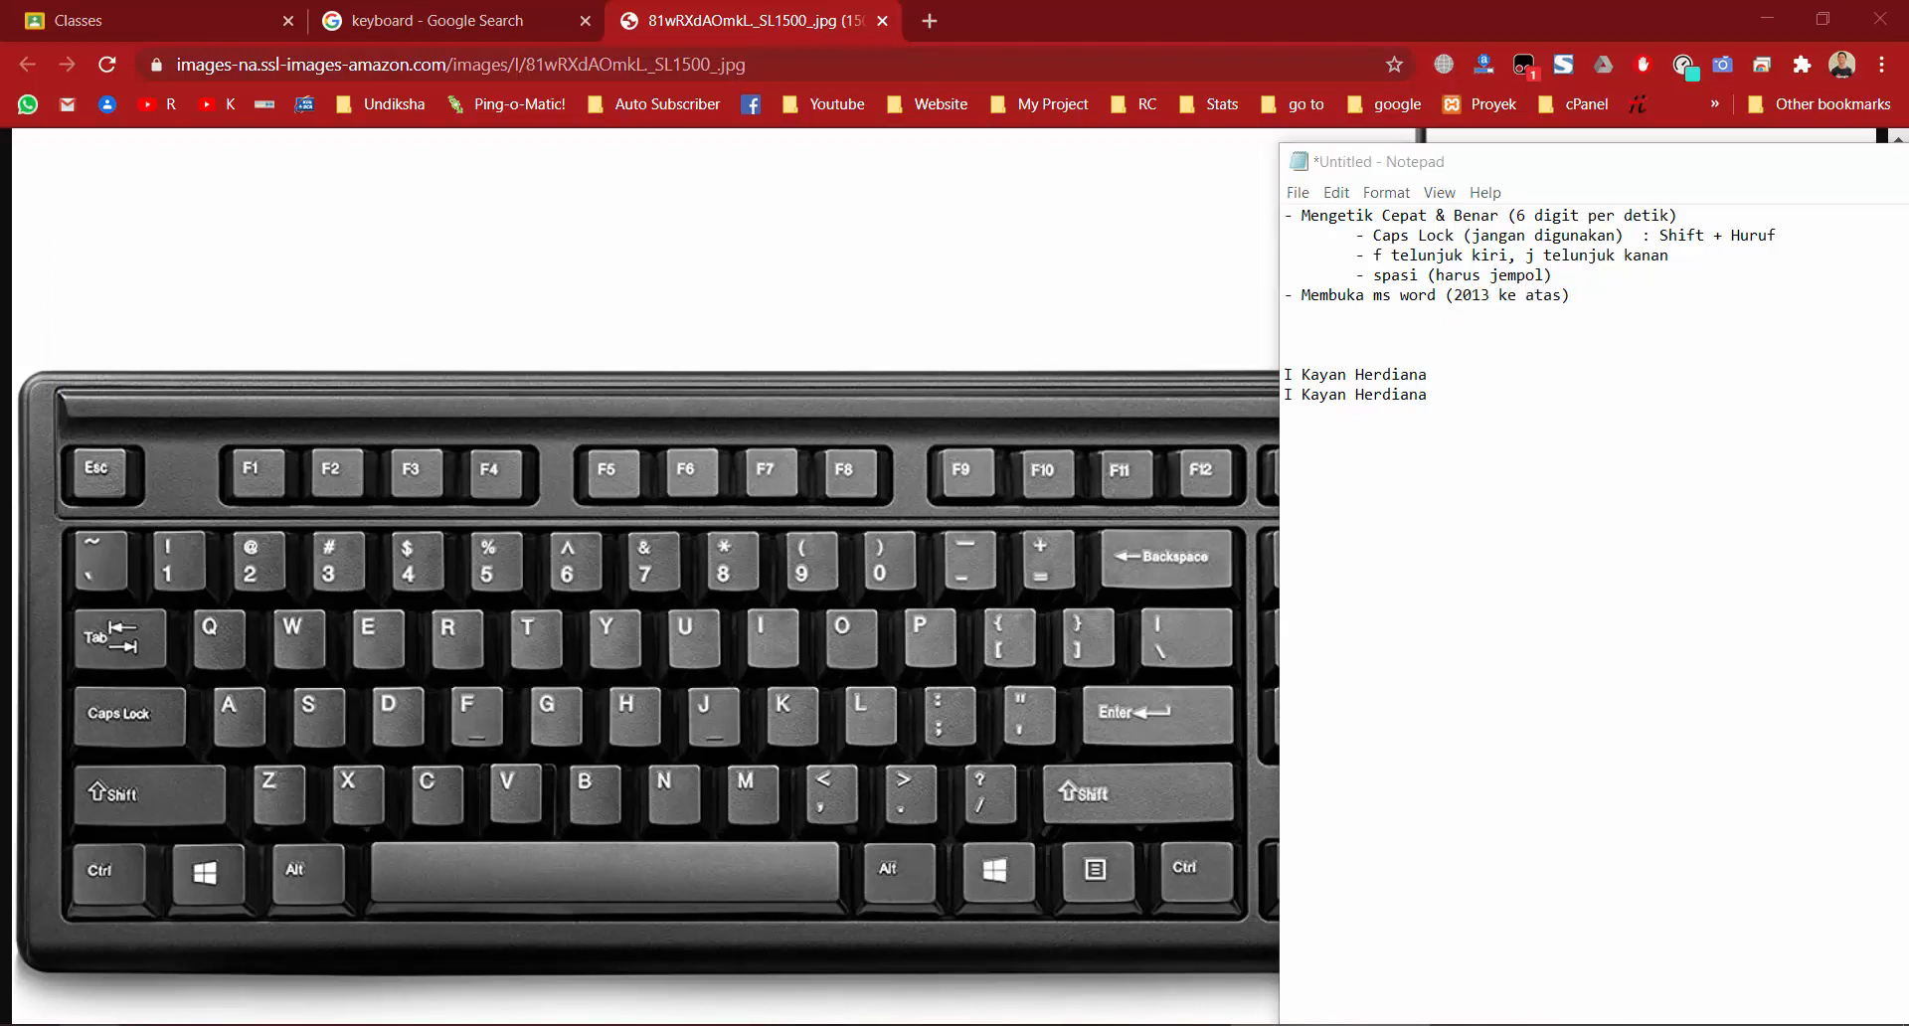
pyautogui.press('super')
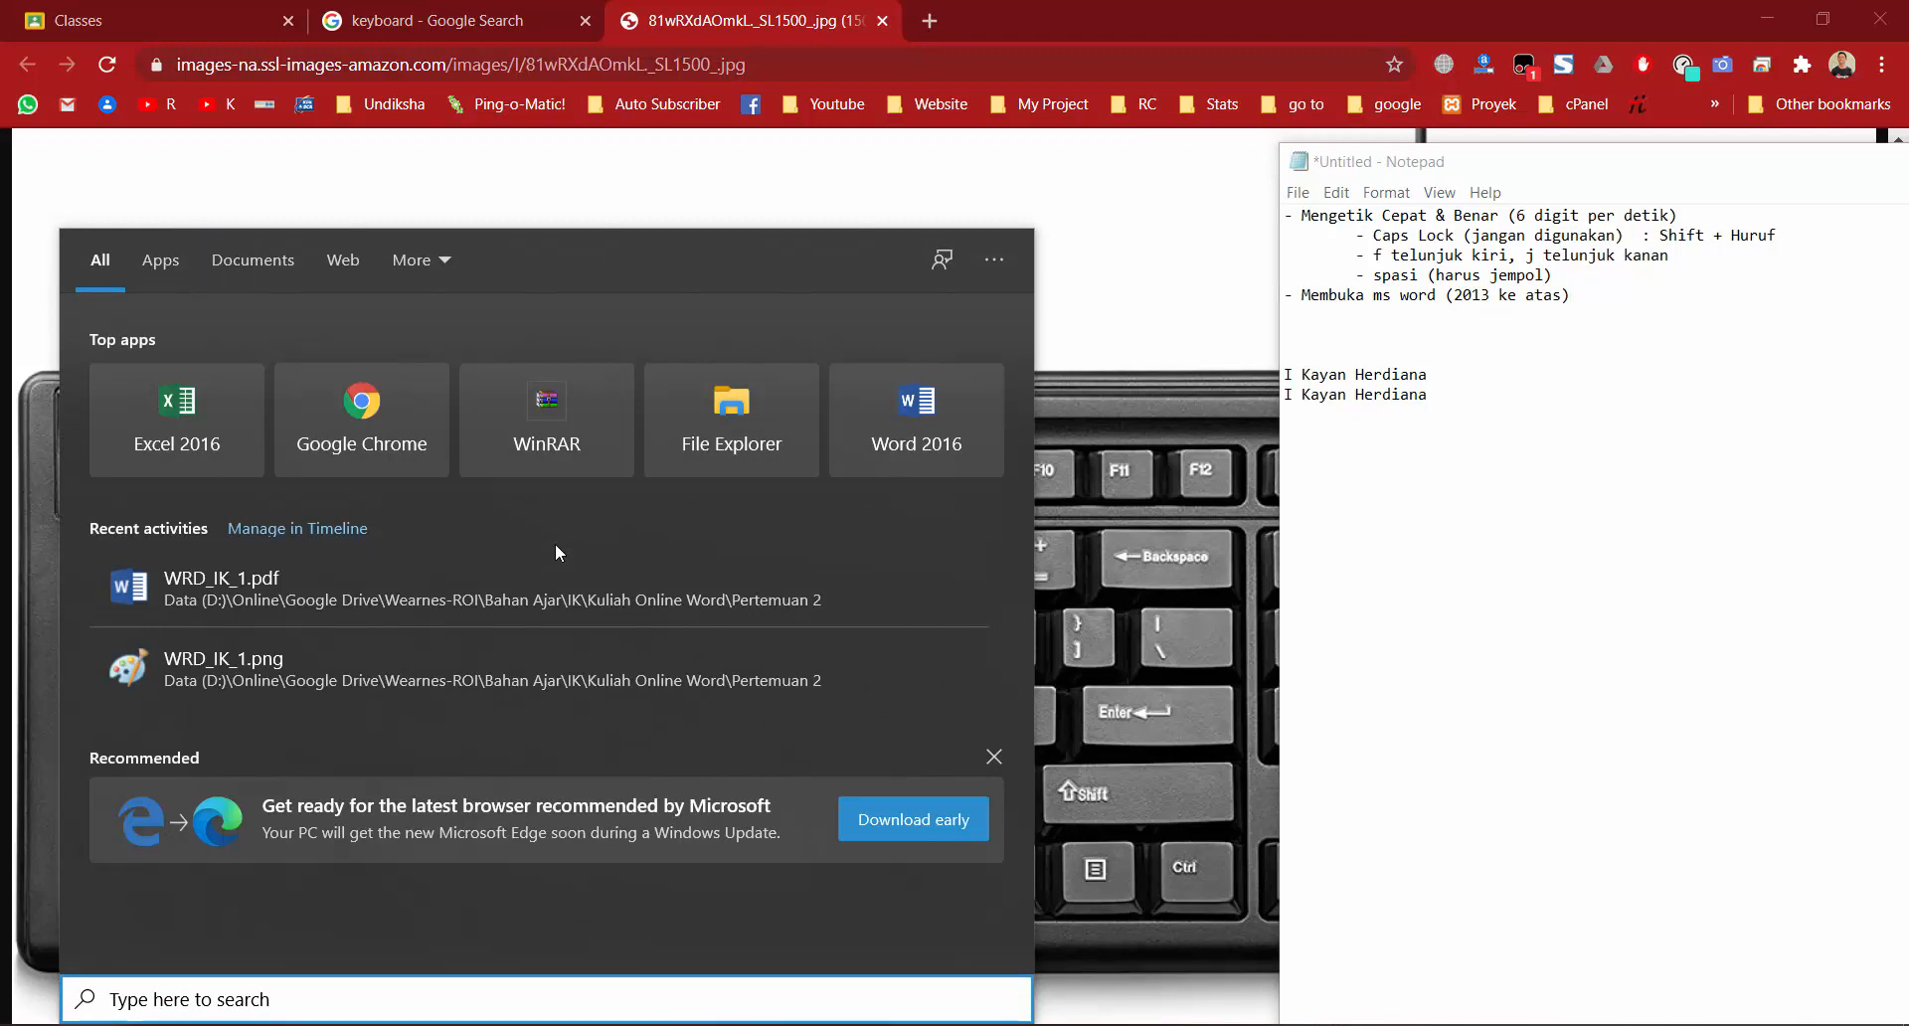
# Launch Word 2016 from Start search and create a blank document.
pyautogui.write('wor')
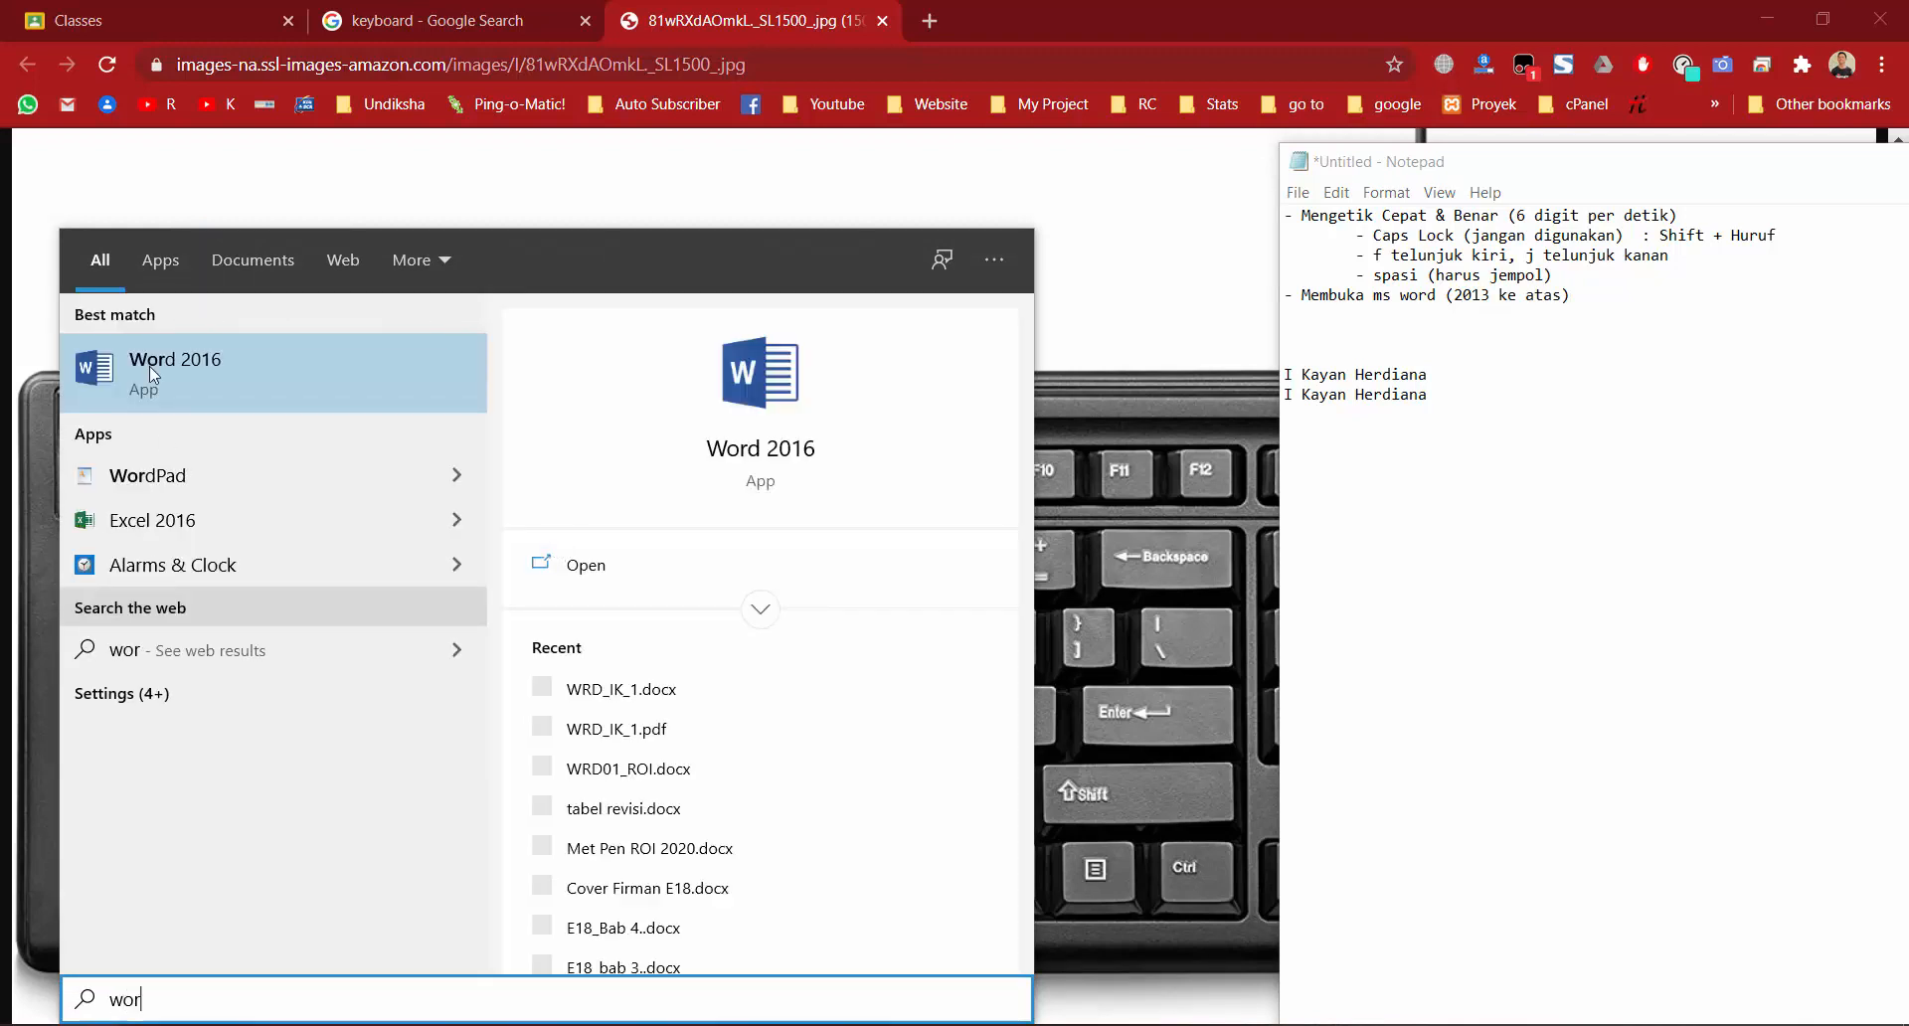
pyautogui.write('d')
pyautogui.press('Return')
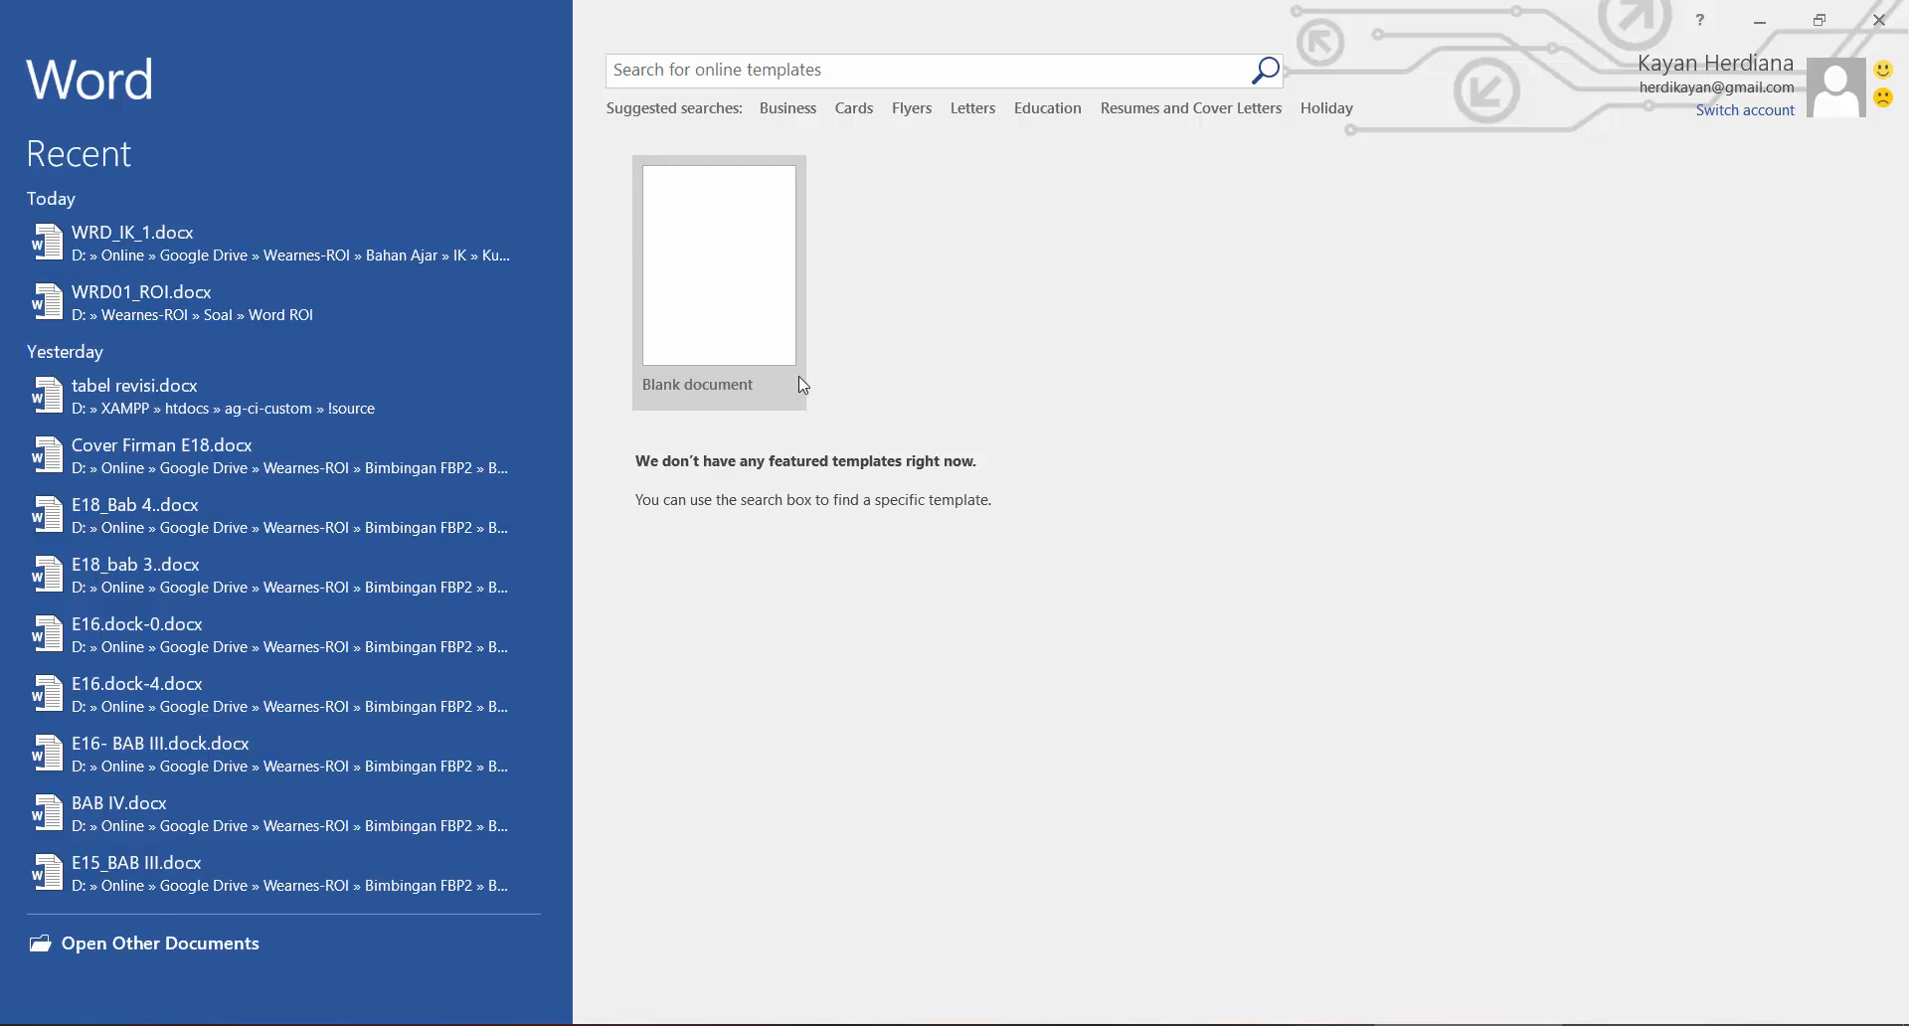
pyautogui.click(752, 277)
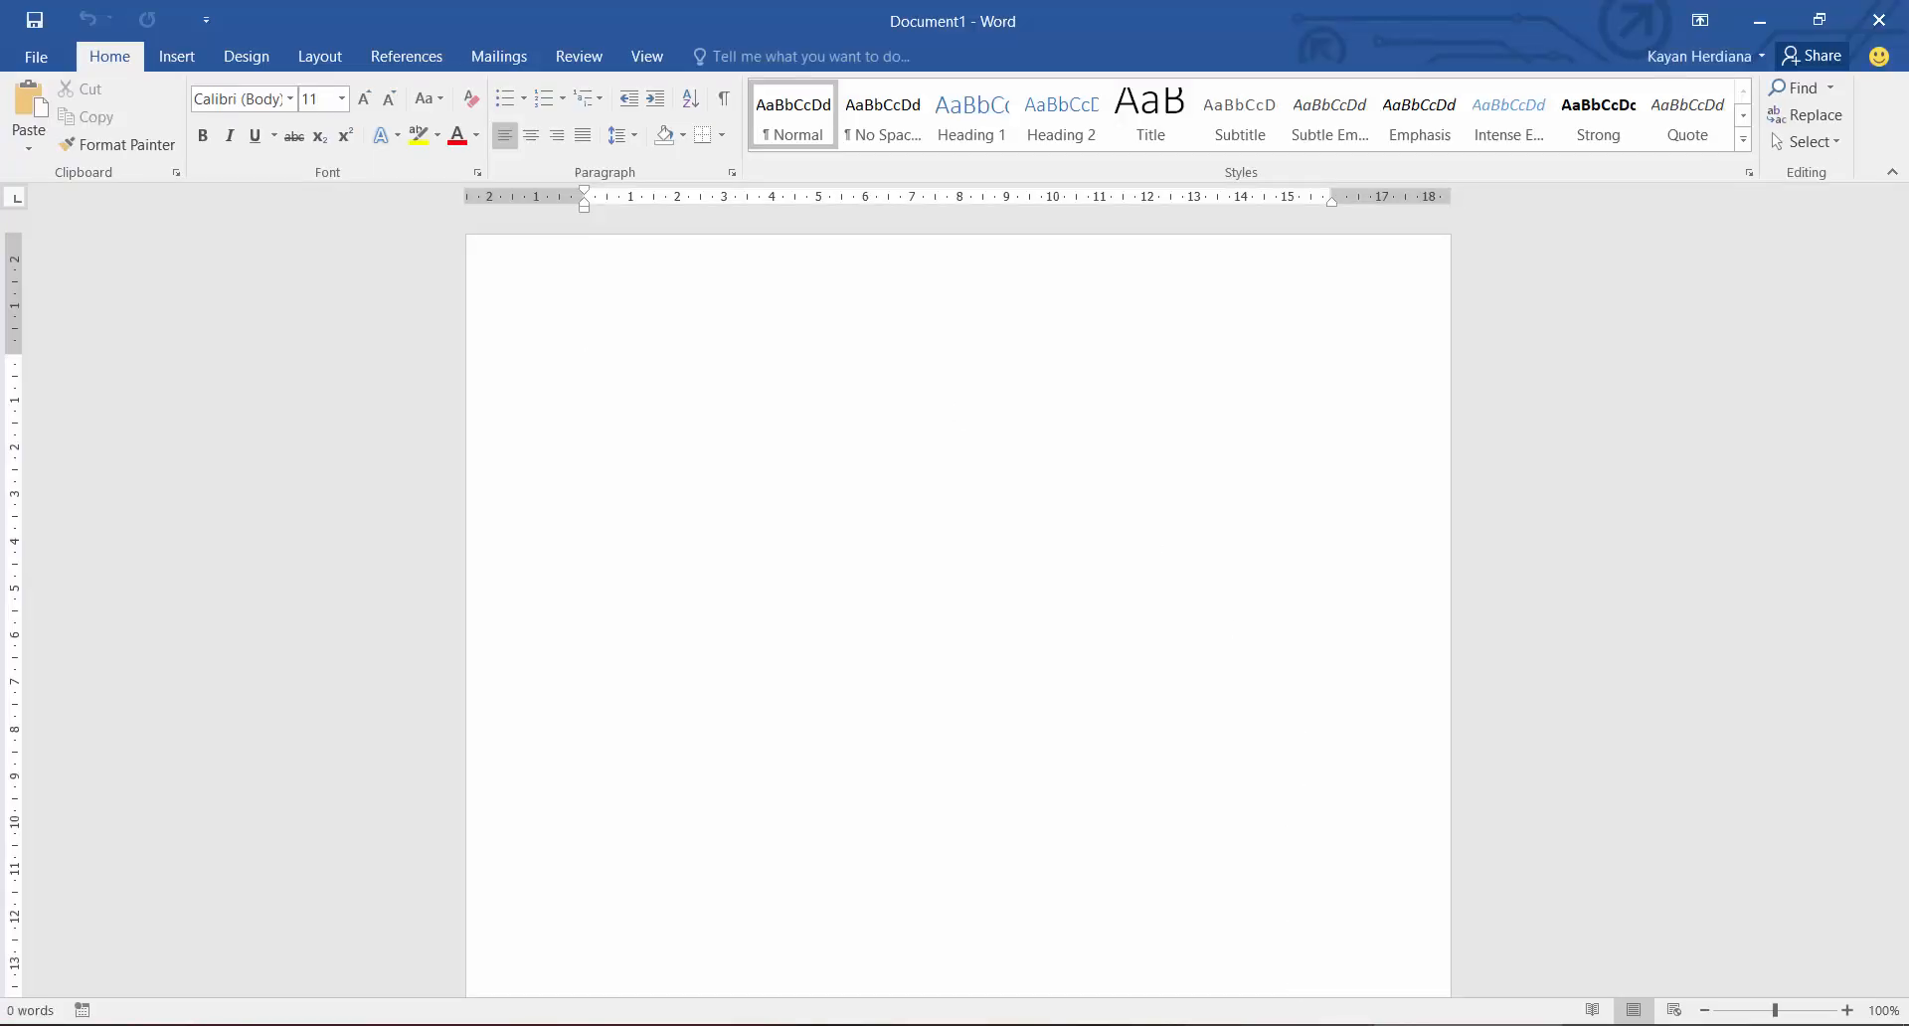
# Add the indented sub-point '- search "word"' to the Notepad notes.
pyautogui.hotkey('alt', 'Tab')
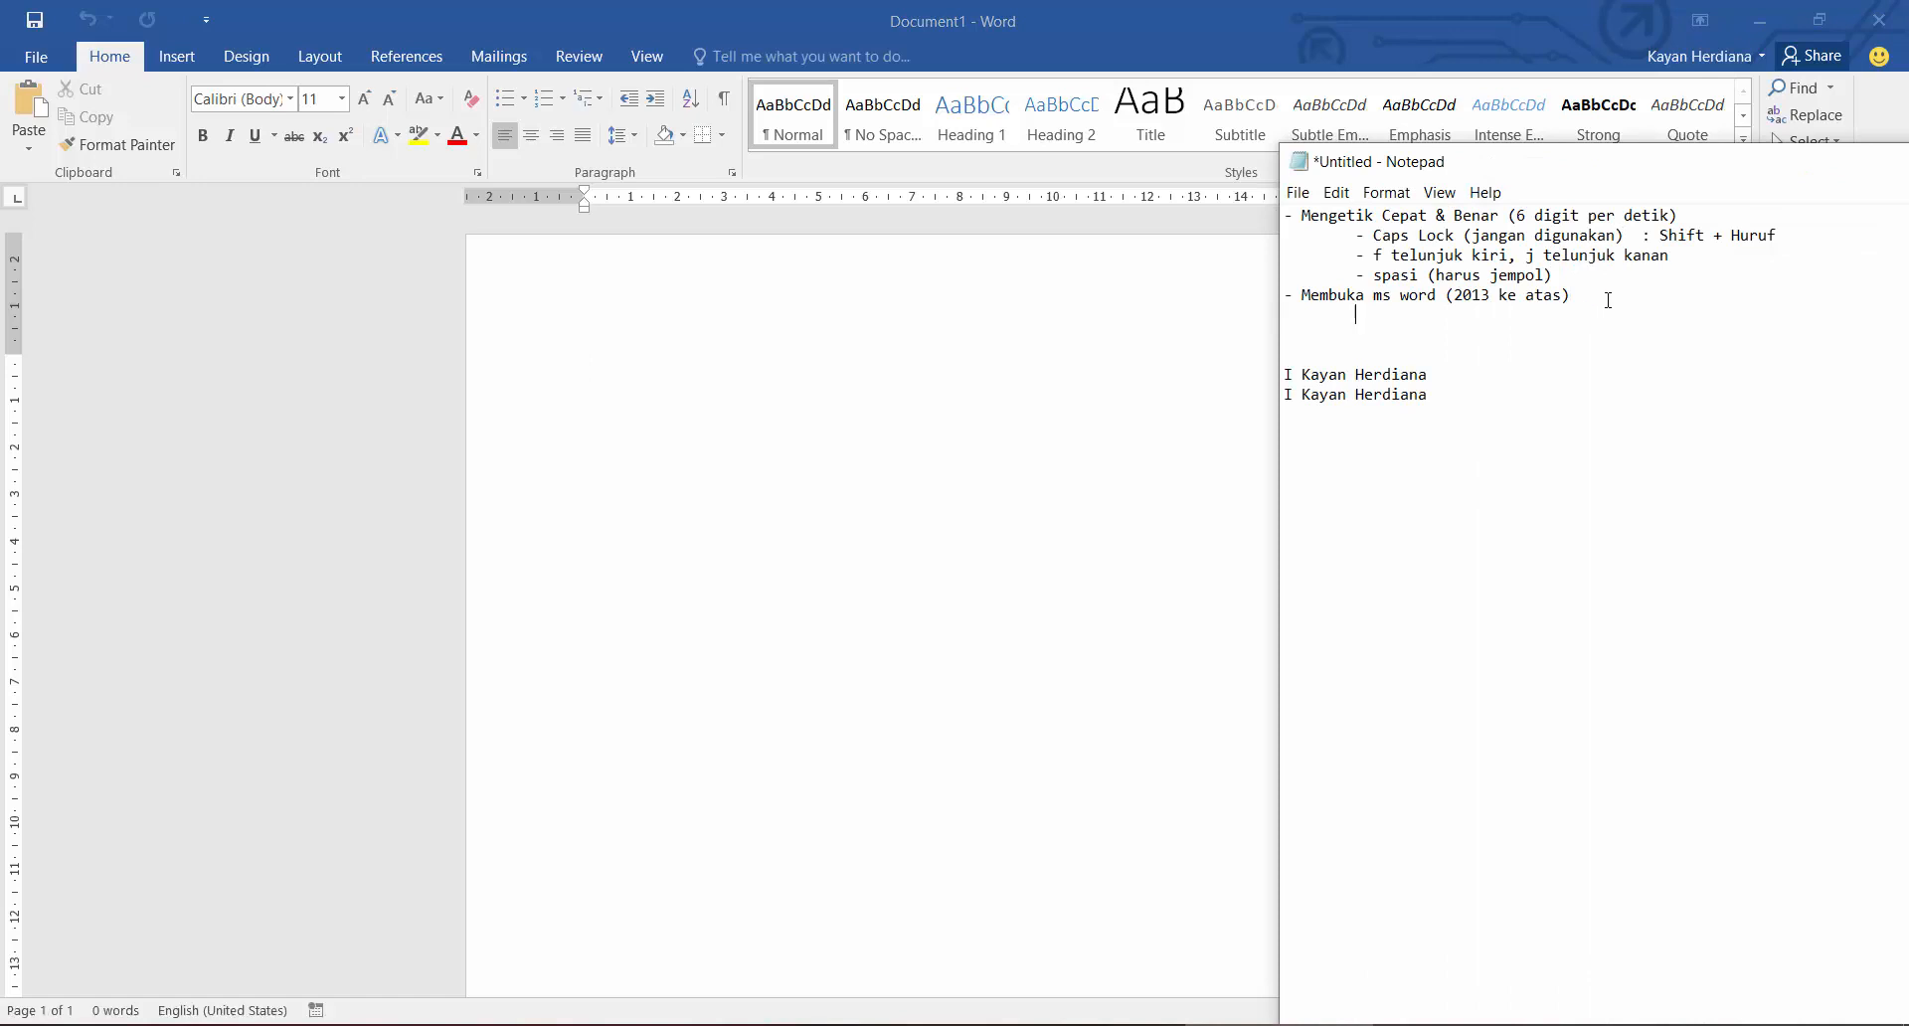
pyautogui.press('Tab')
pyautogui.write('- search "word"')
# Add the indented Notepad sub-point '- Blank document', then bring back Word and the exercise sheet.
pyautogui.press('Return')
pyautogui.press('Tab')
pyautogui.write('- Blank')
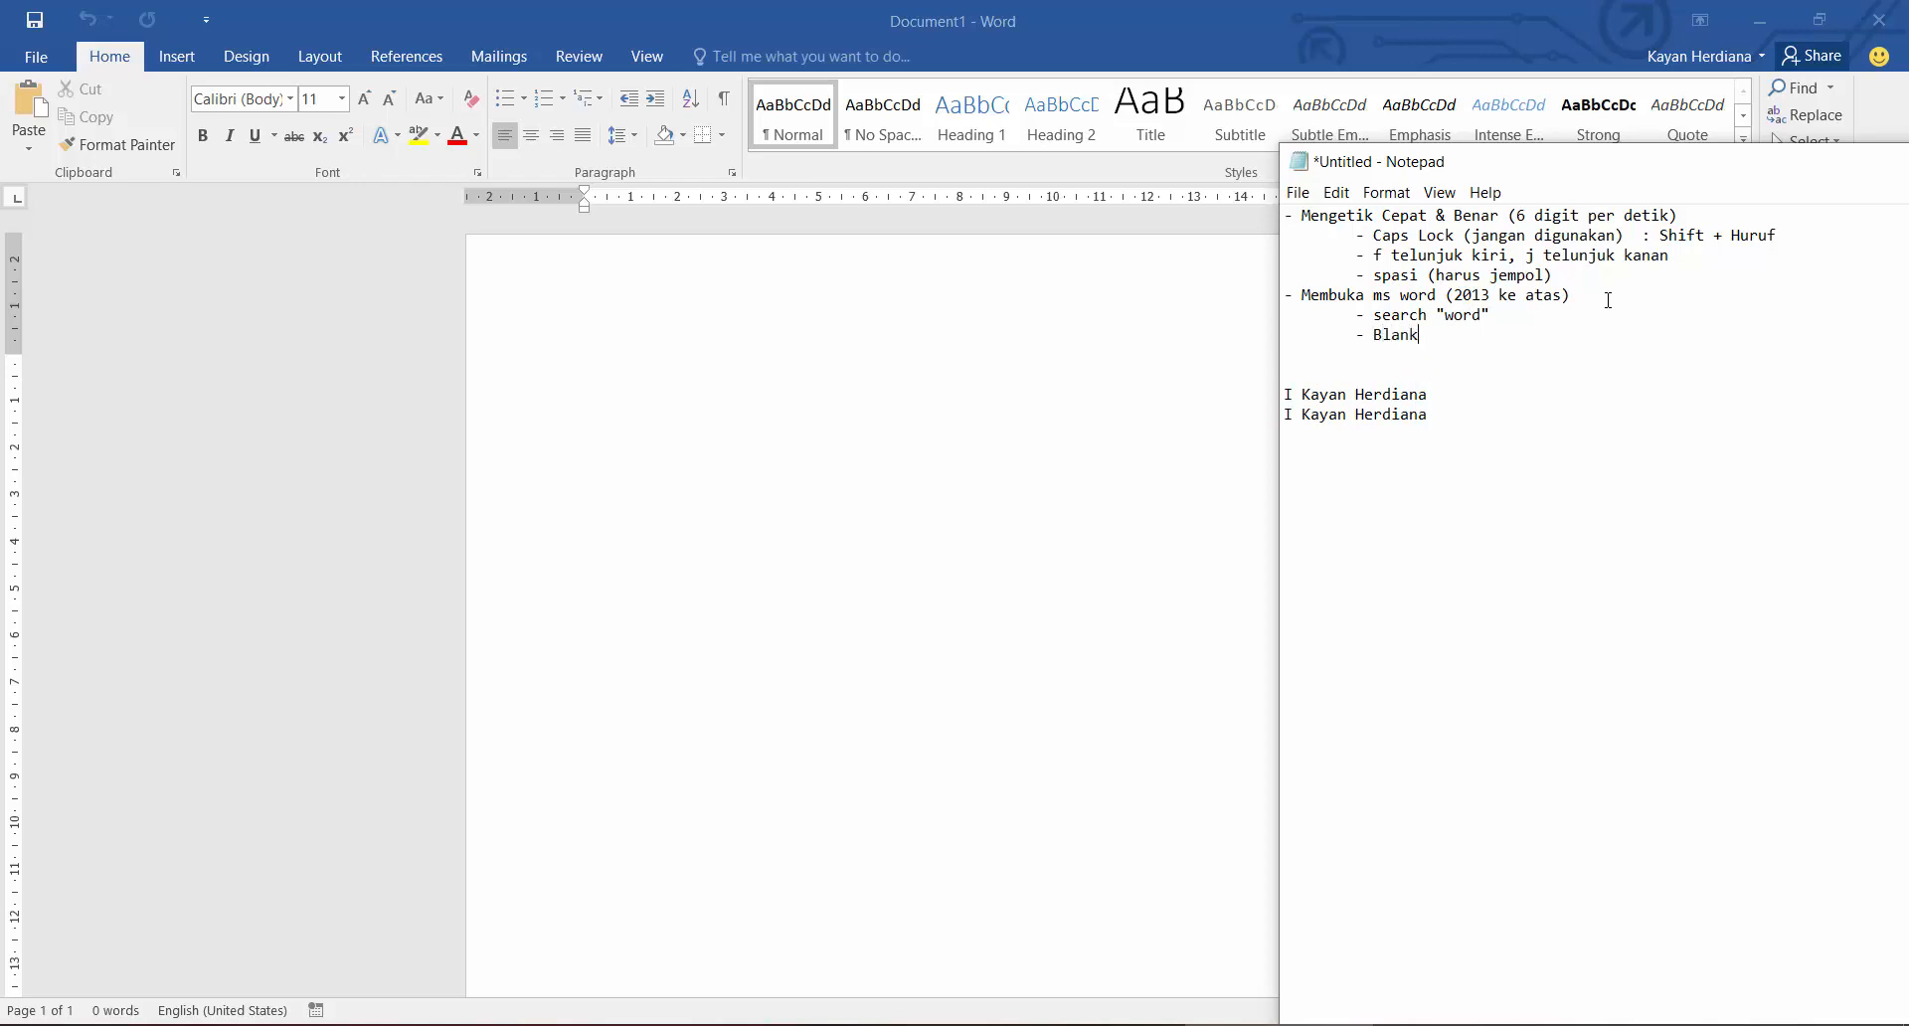
pyautogui.write(' document')
pyautogui.click(923, 360)
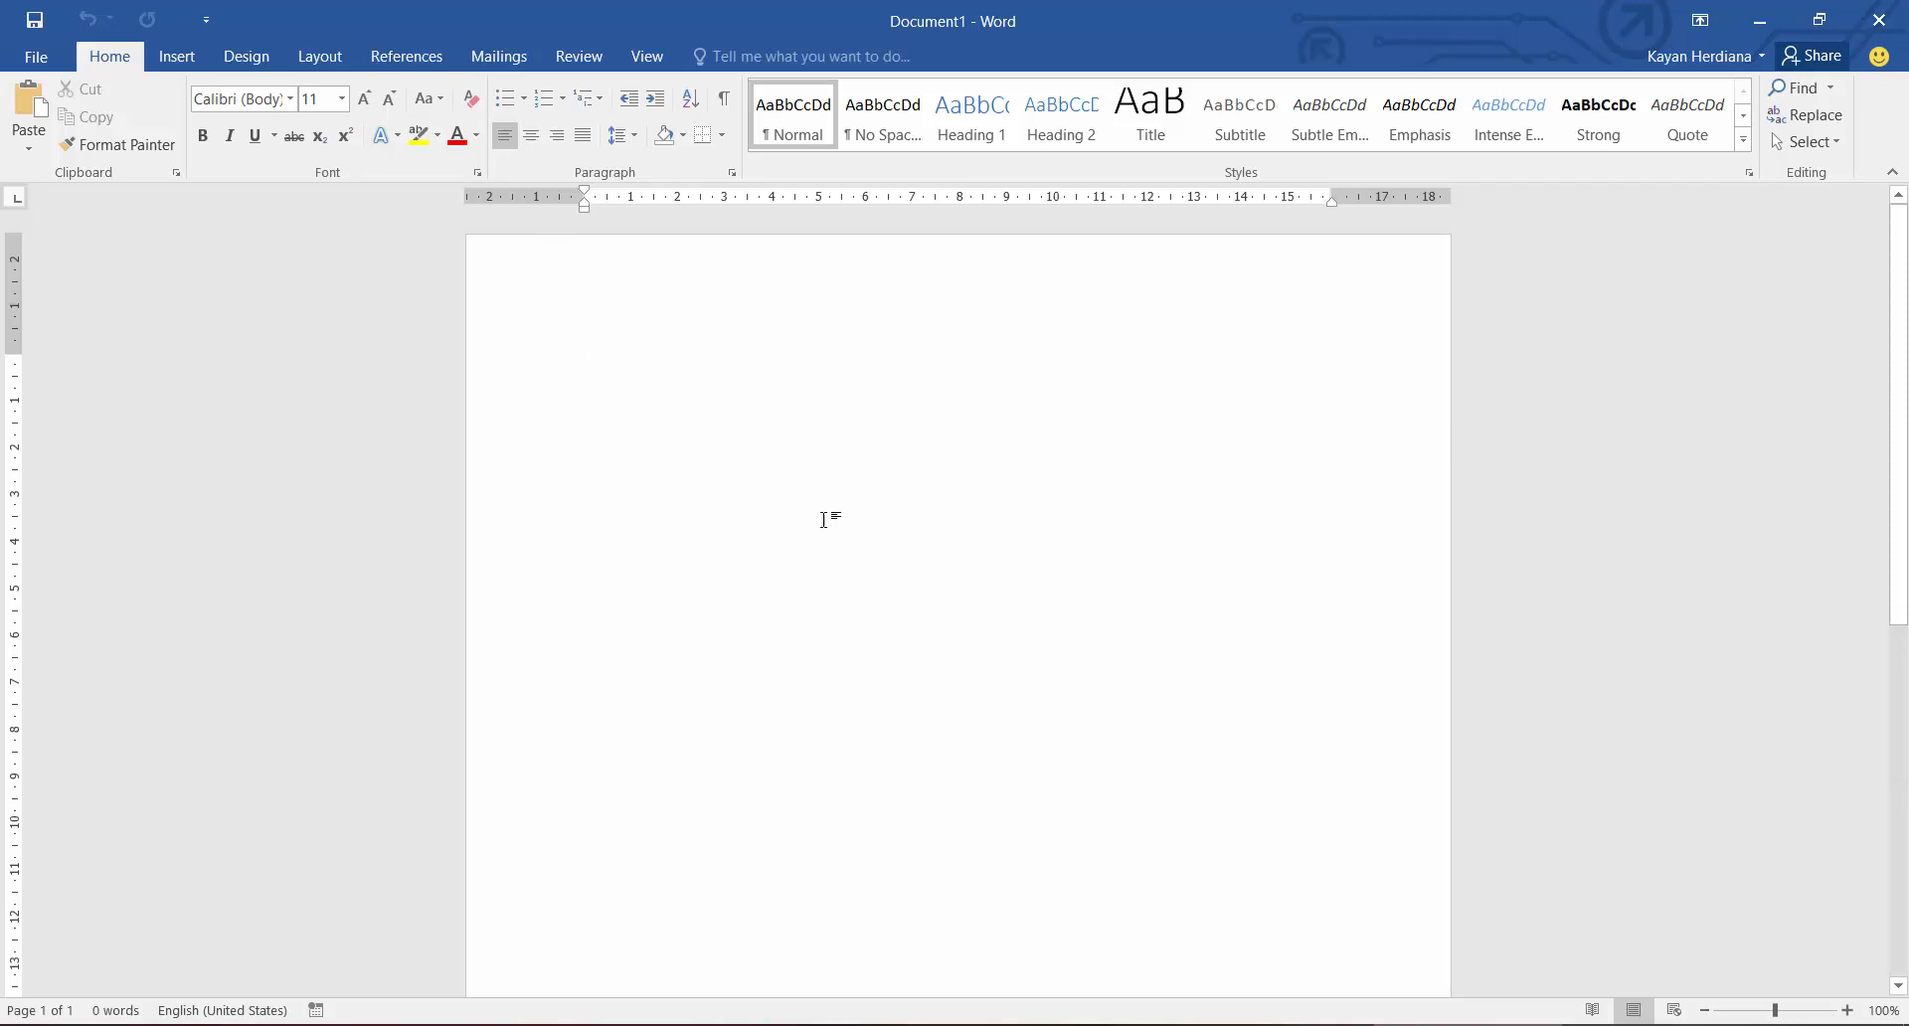
pyautogui.click(1049, 1024)
# Read through the WRD_IK_1.png exercise sheet, briefly checking the blank Word document.
pyautogui.scroll(-1, 921, 316)
pyautogui.scroll(-4, 922, 316)
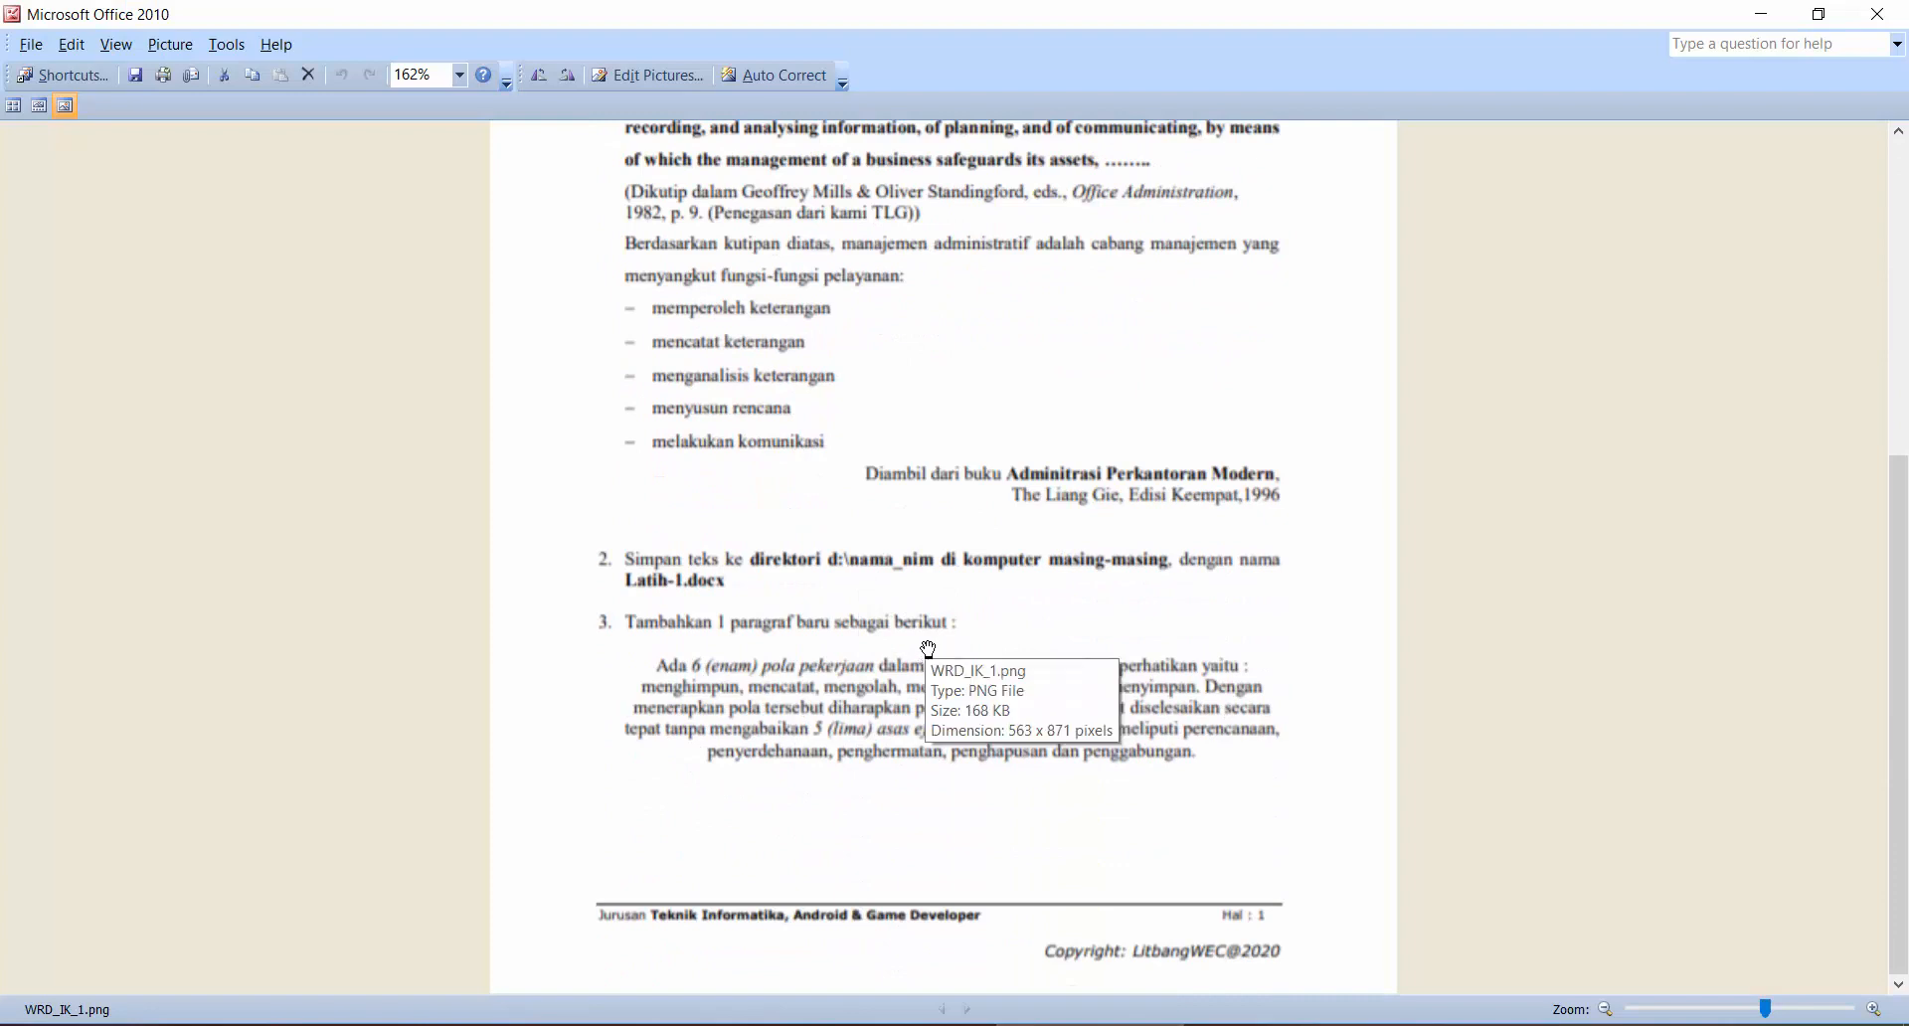
pyautogui.scroll(2, 946, 708)
pyautogui.scroll(4, 946, 708)
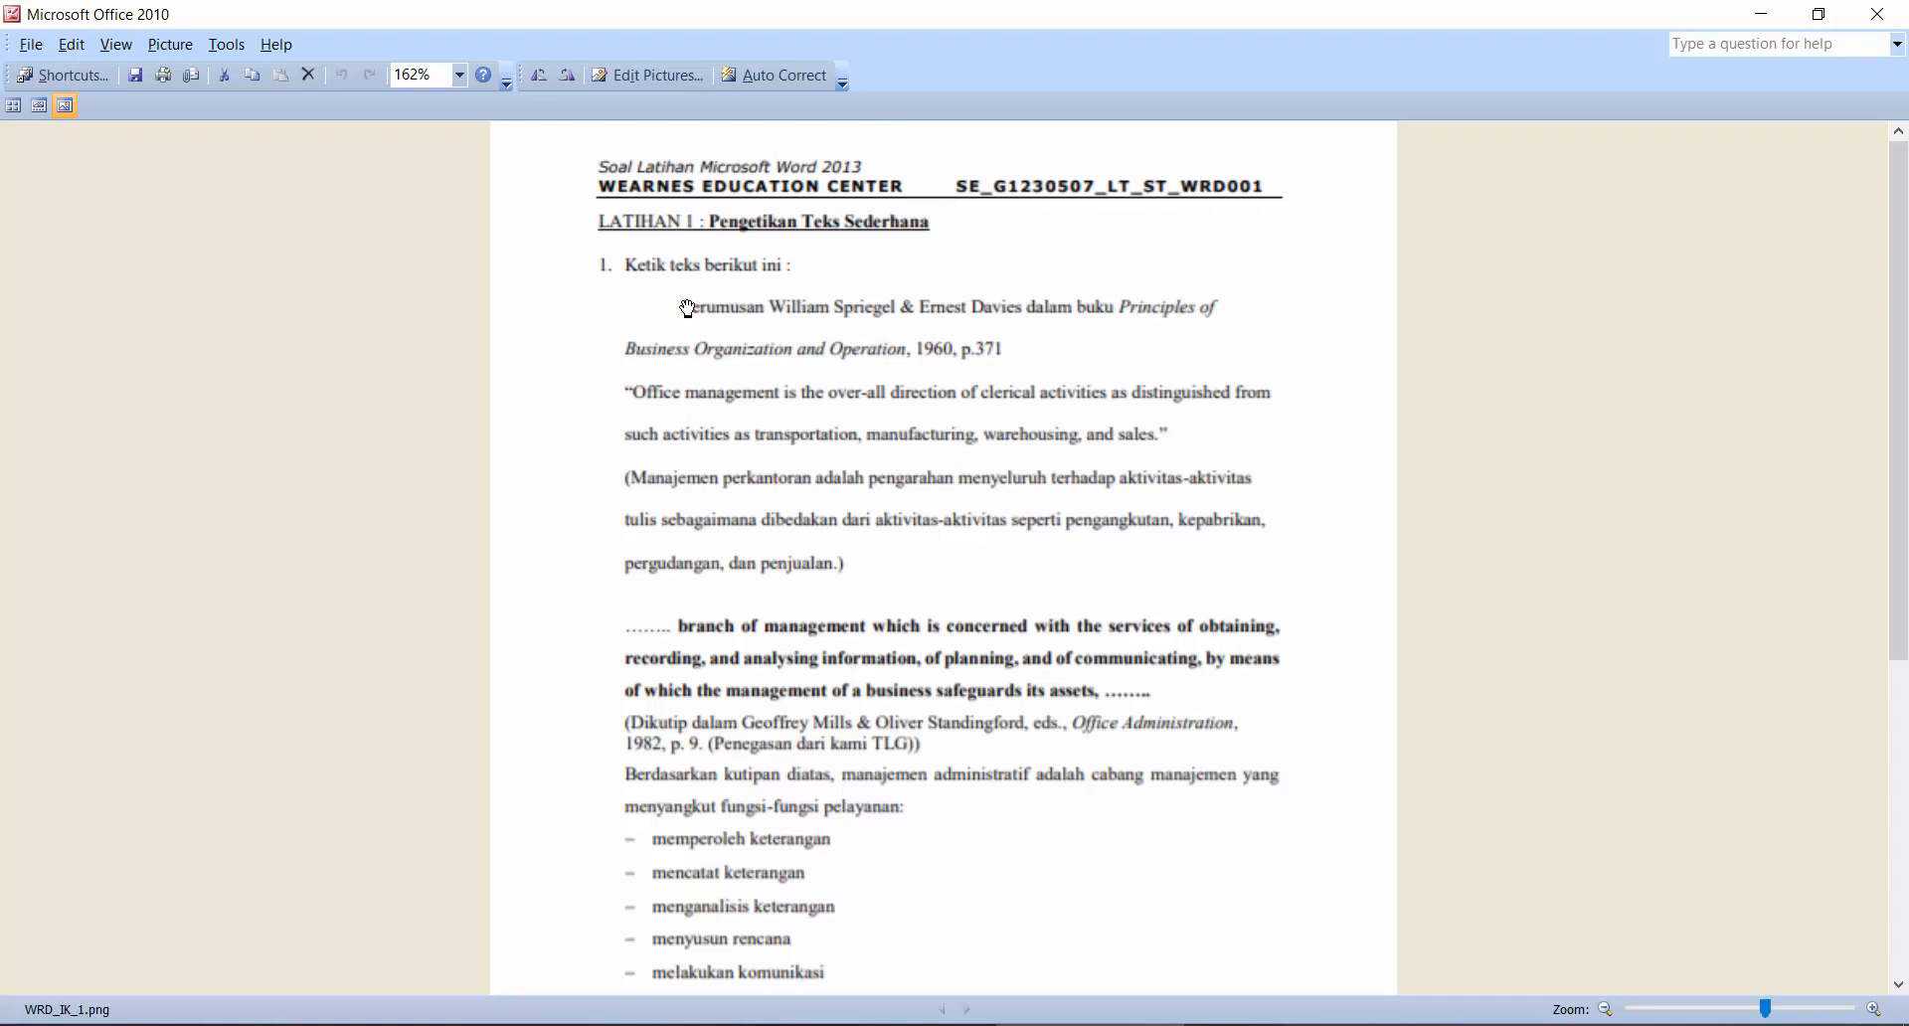
pyautogui.scroll(-5, 733, 393)
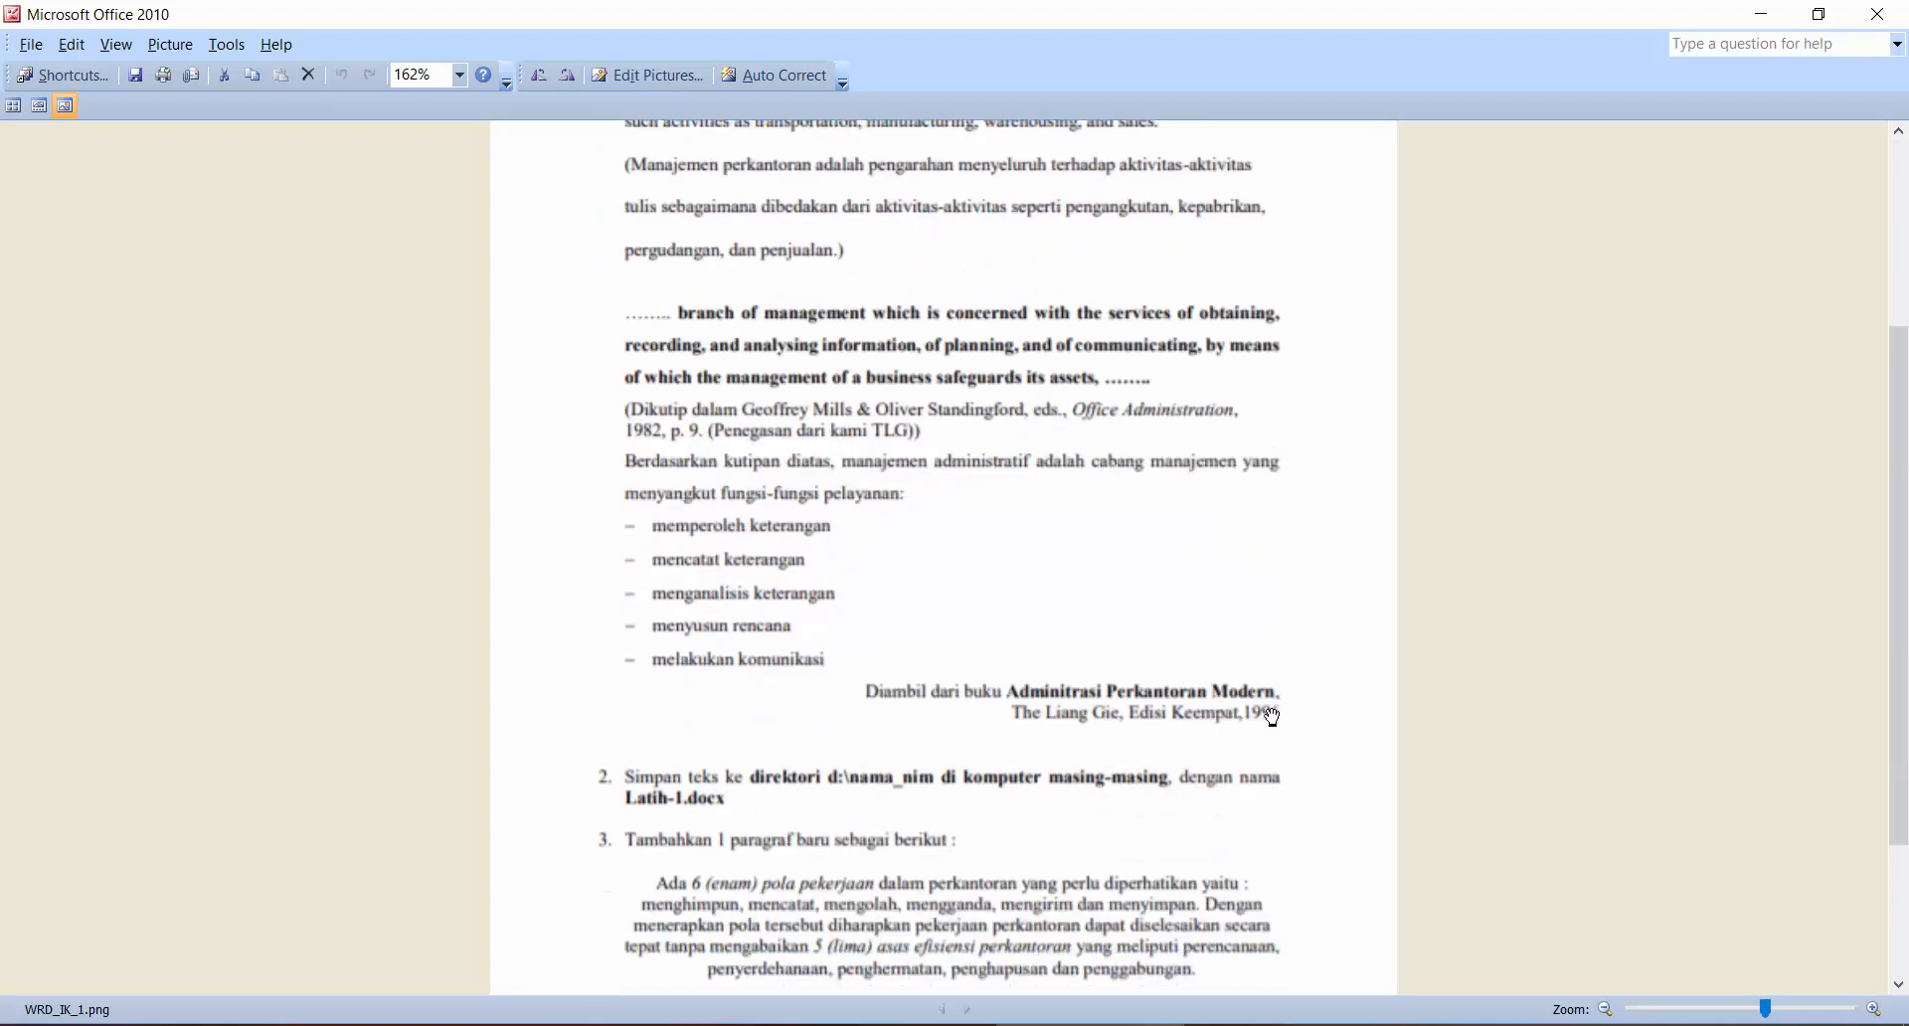
pyautogui.scroll(-2, 731, 791)
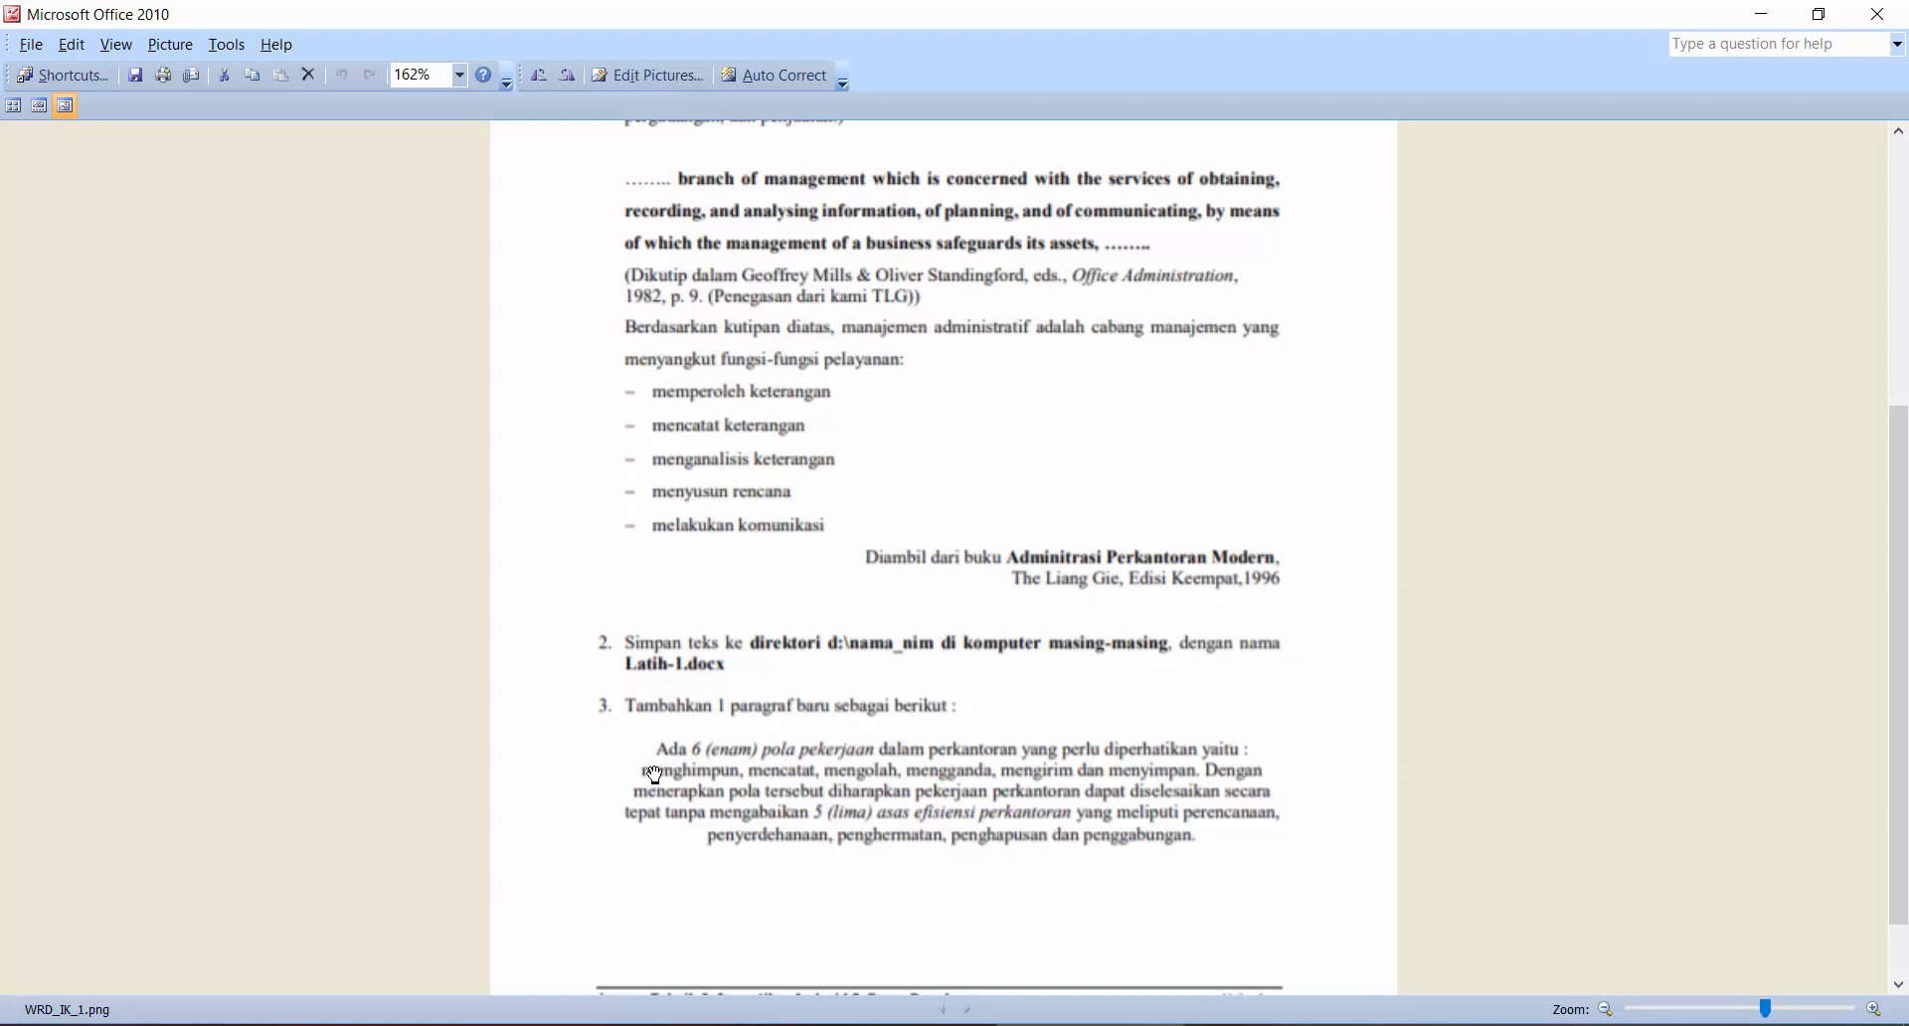
pyautogui.scroll(7, 766, 761)
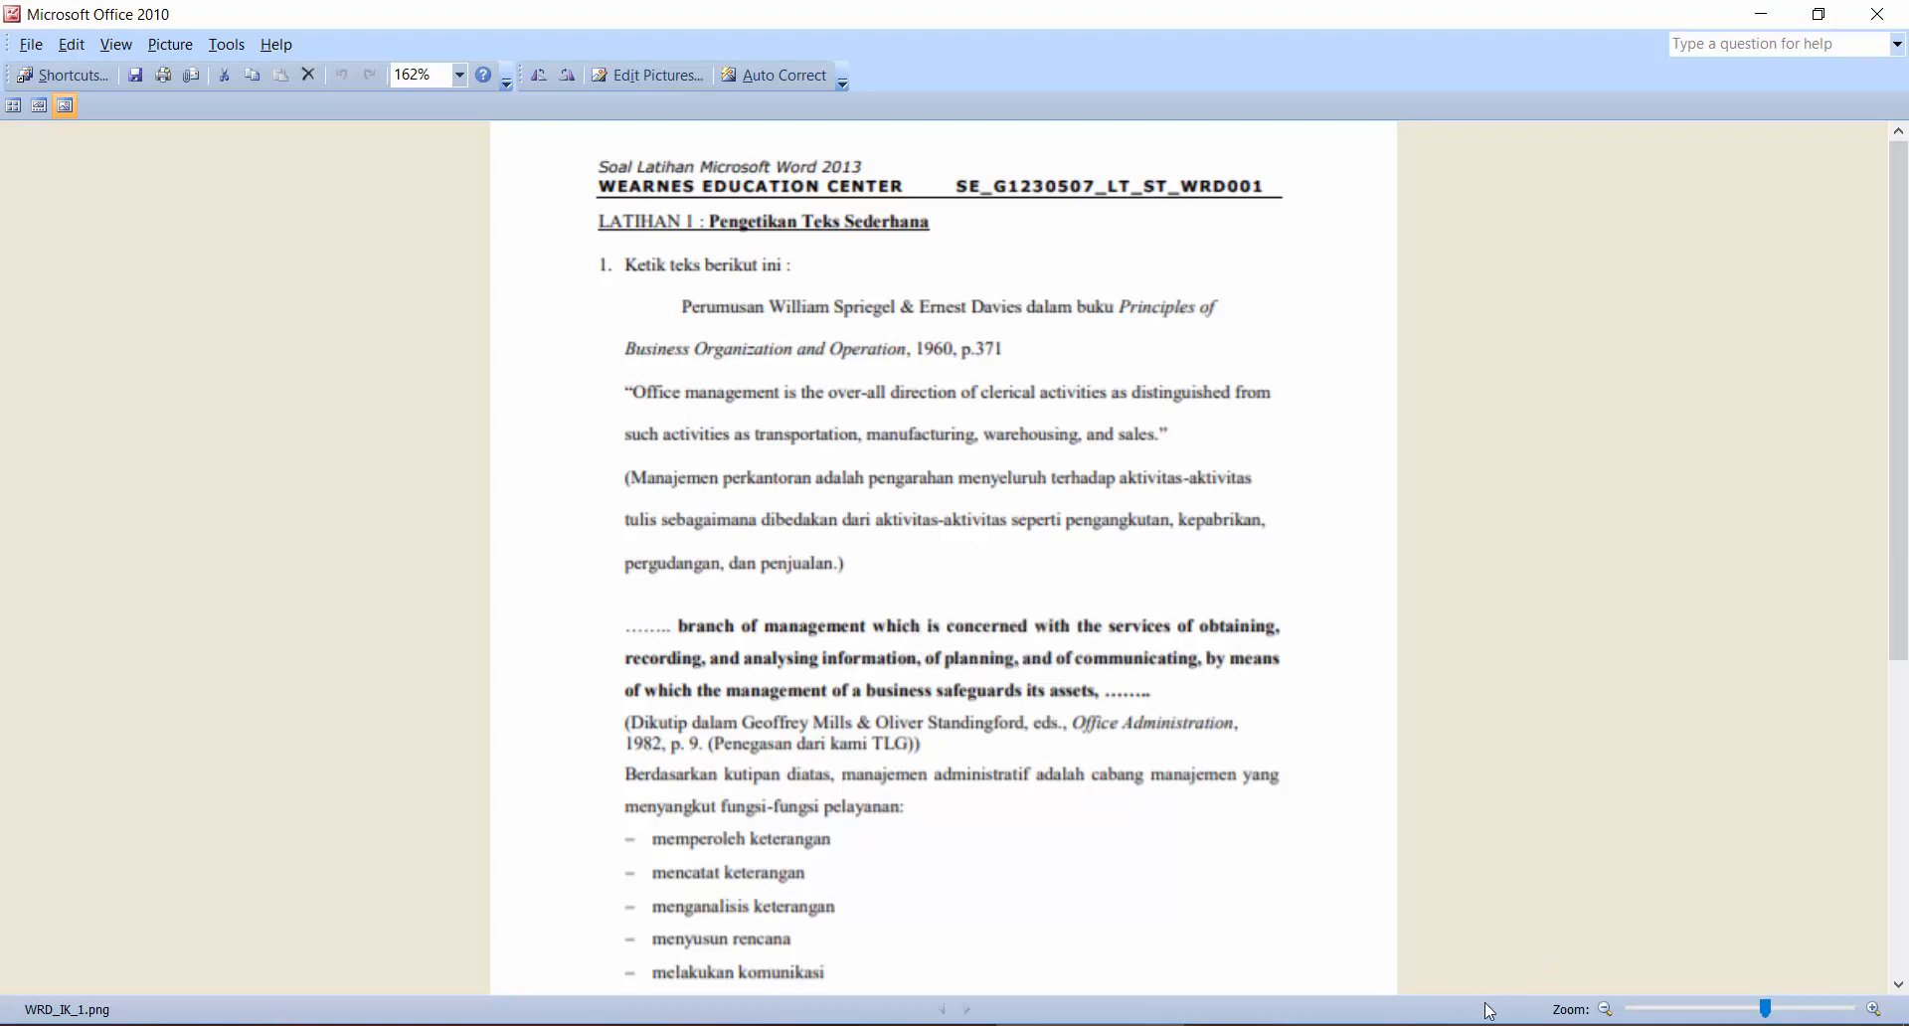
pyautogui.click(1283, 1025)
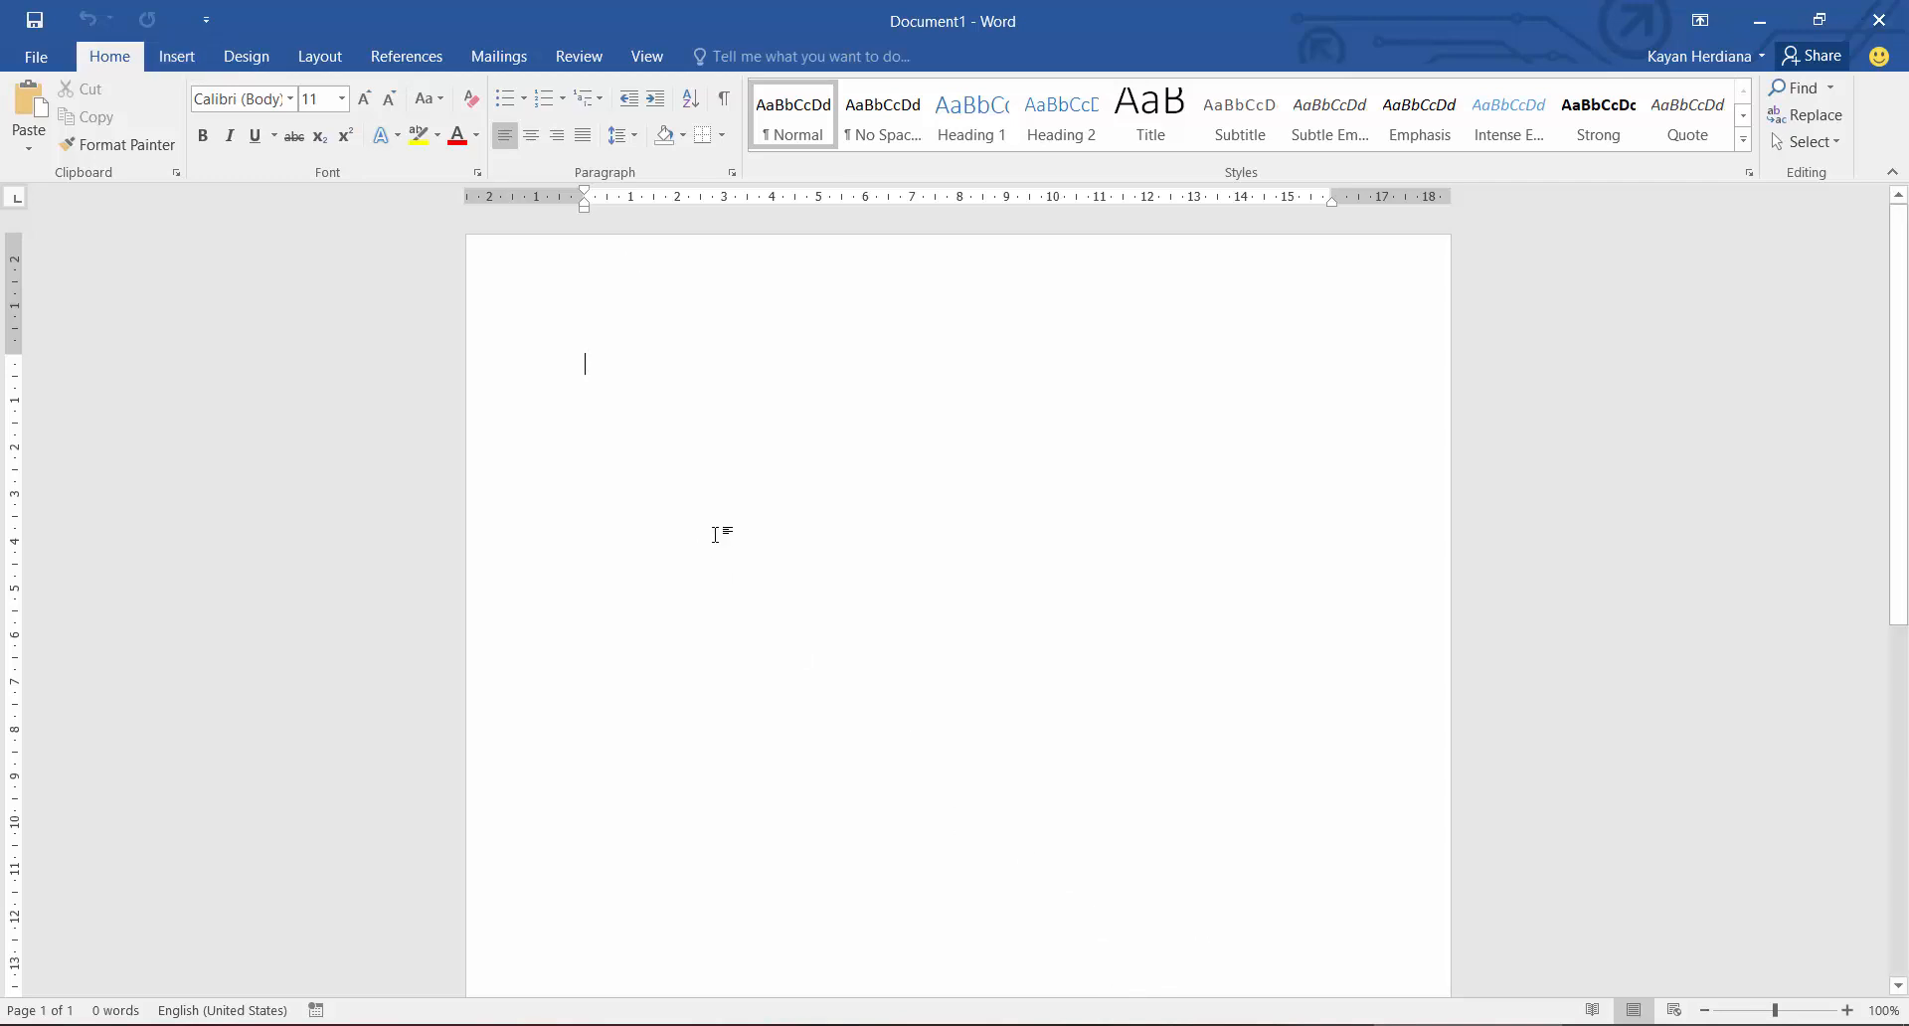
pyautogui.click(1090, 1025)
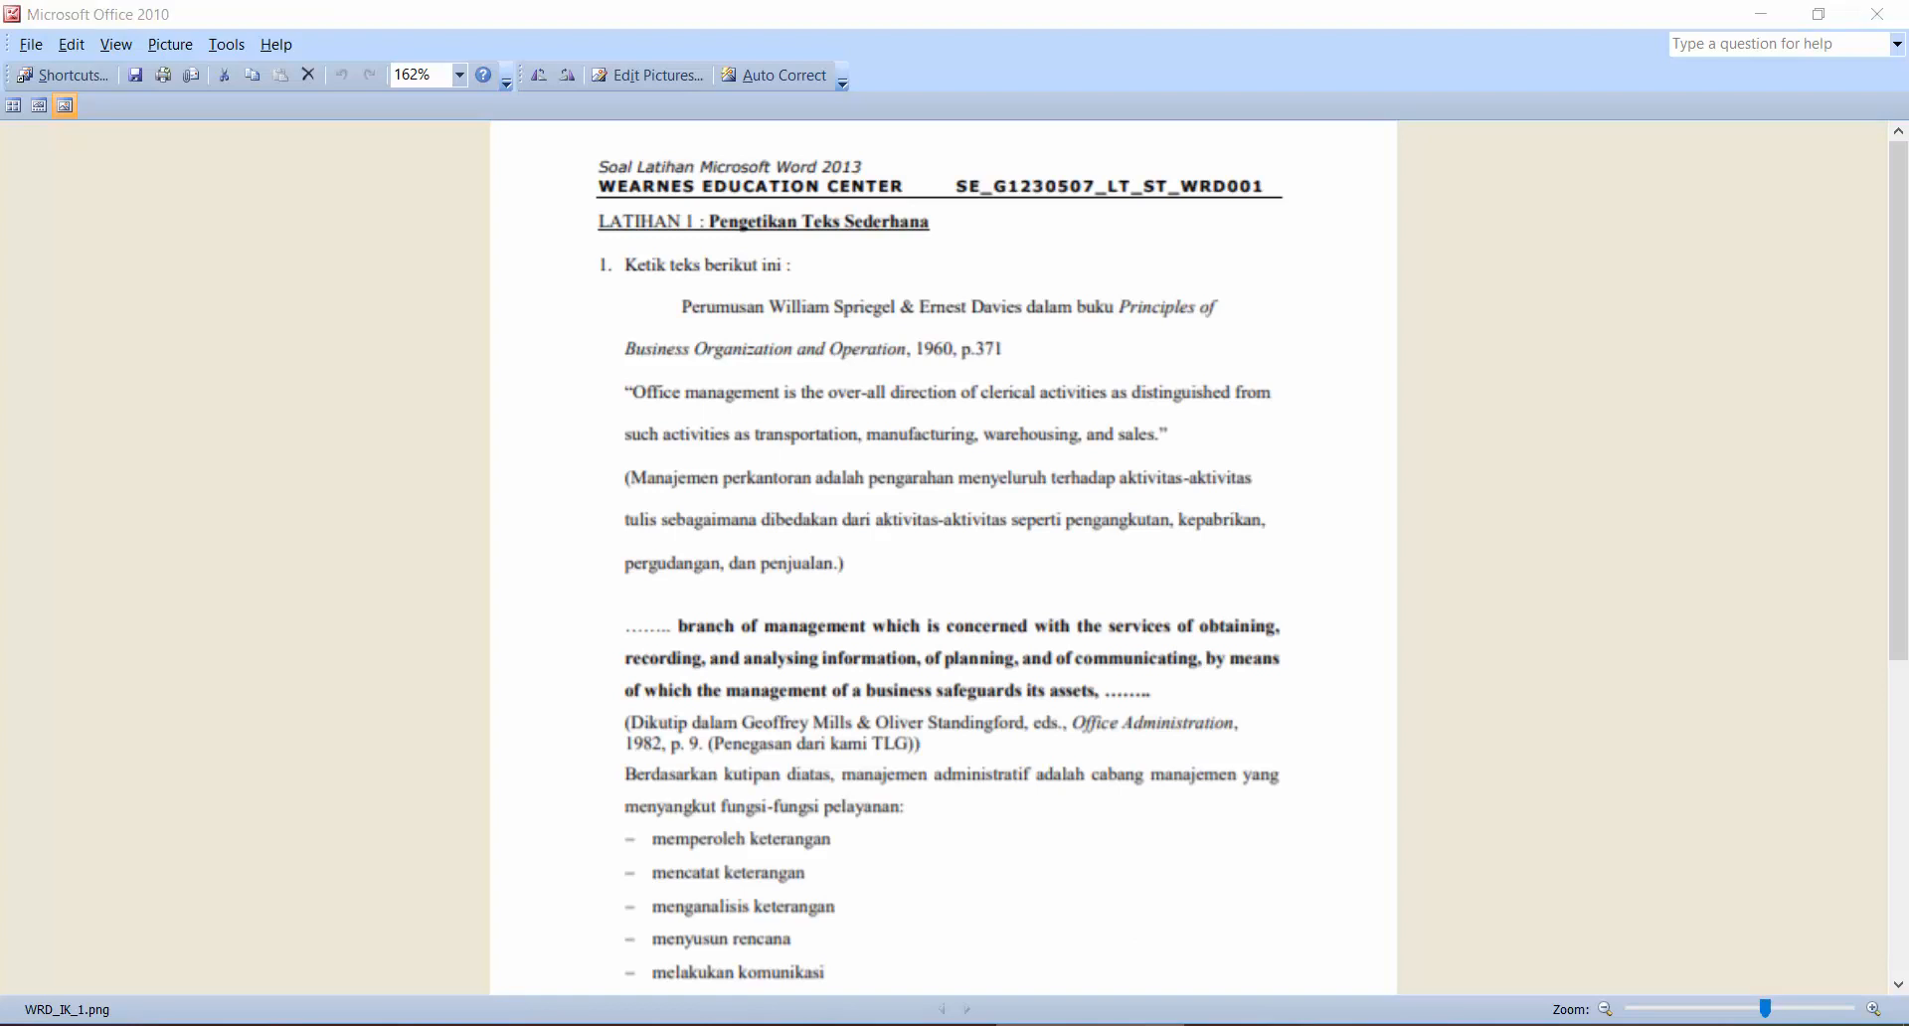
# Type 'Perumusan William Spriegel' as Word's first line, then return to the exercise sheet.
pyautogui.hotkey('alt', 'Tab')
pyautogui.write('Perumusa')
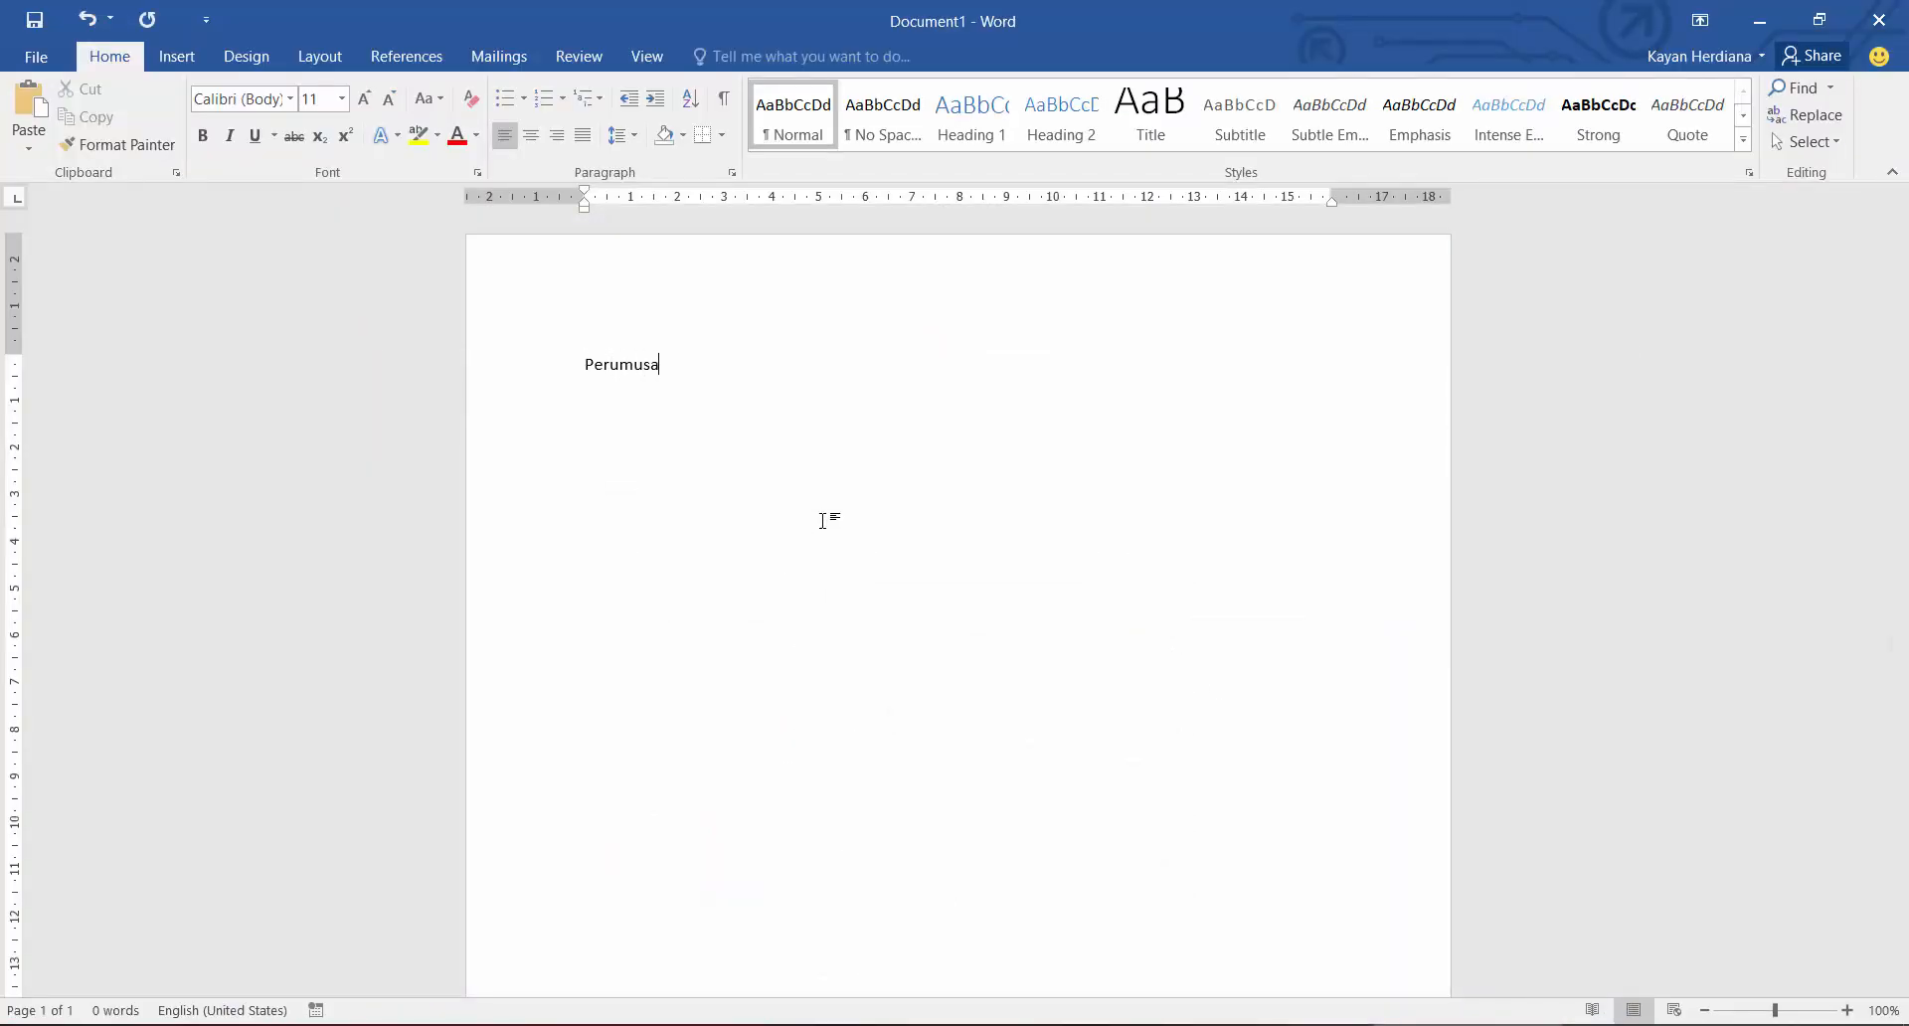
pyautogui.write('n William Spriegel')
pyautogui.hotkey('alt', 'Tab')
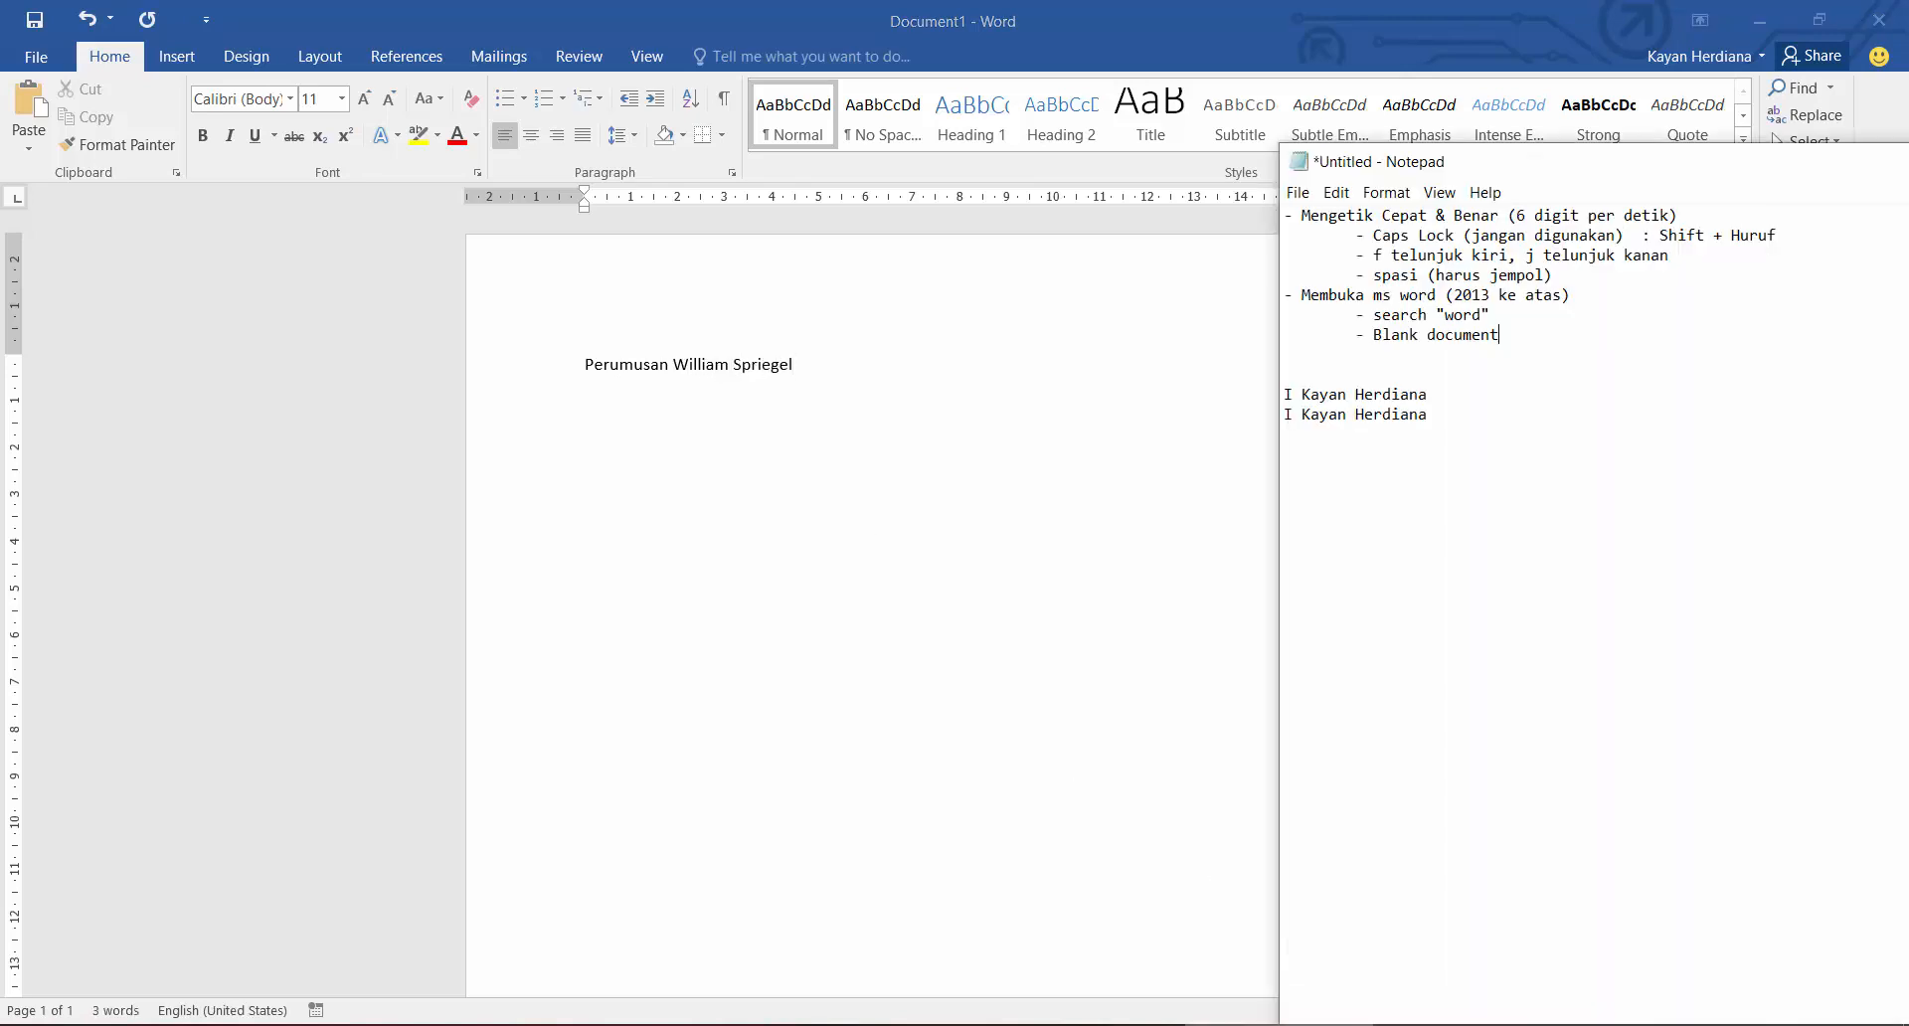
pyautogui.hotkey('alt', 'Tab')
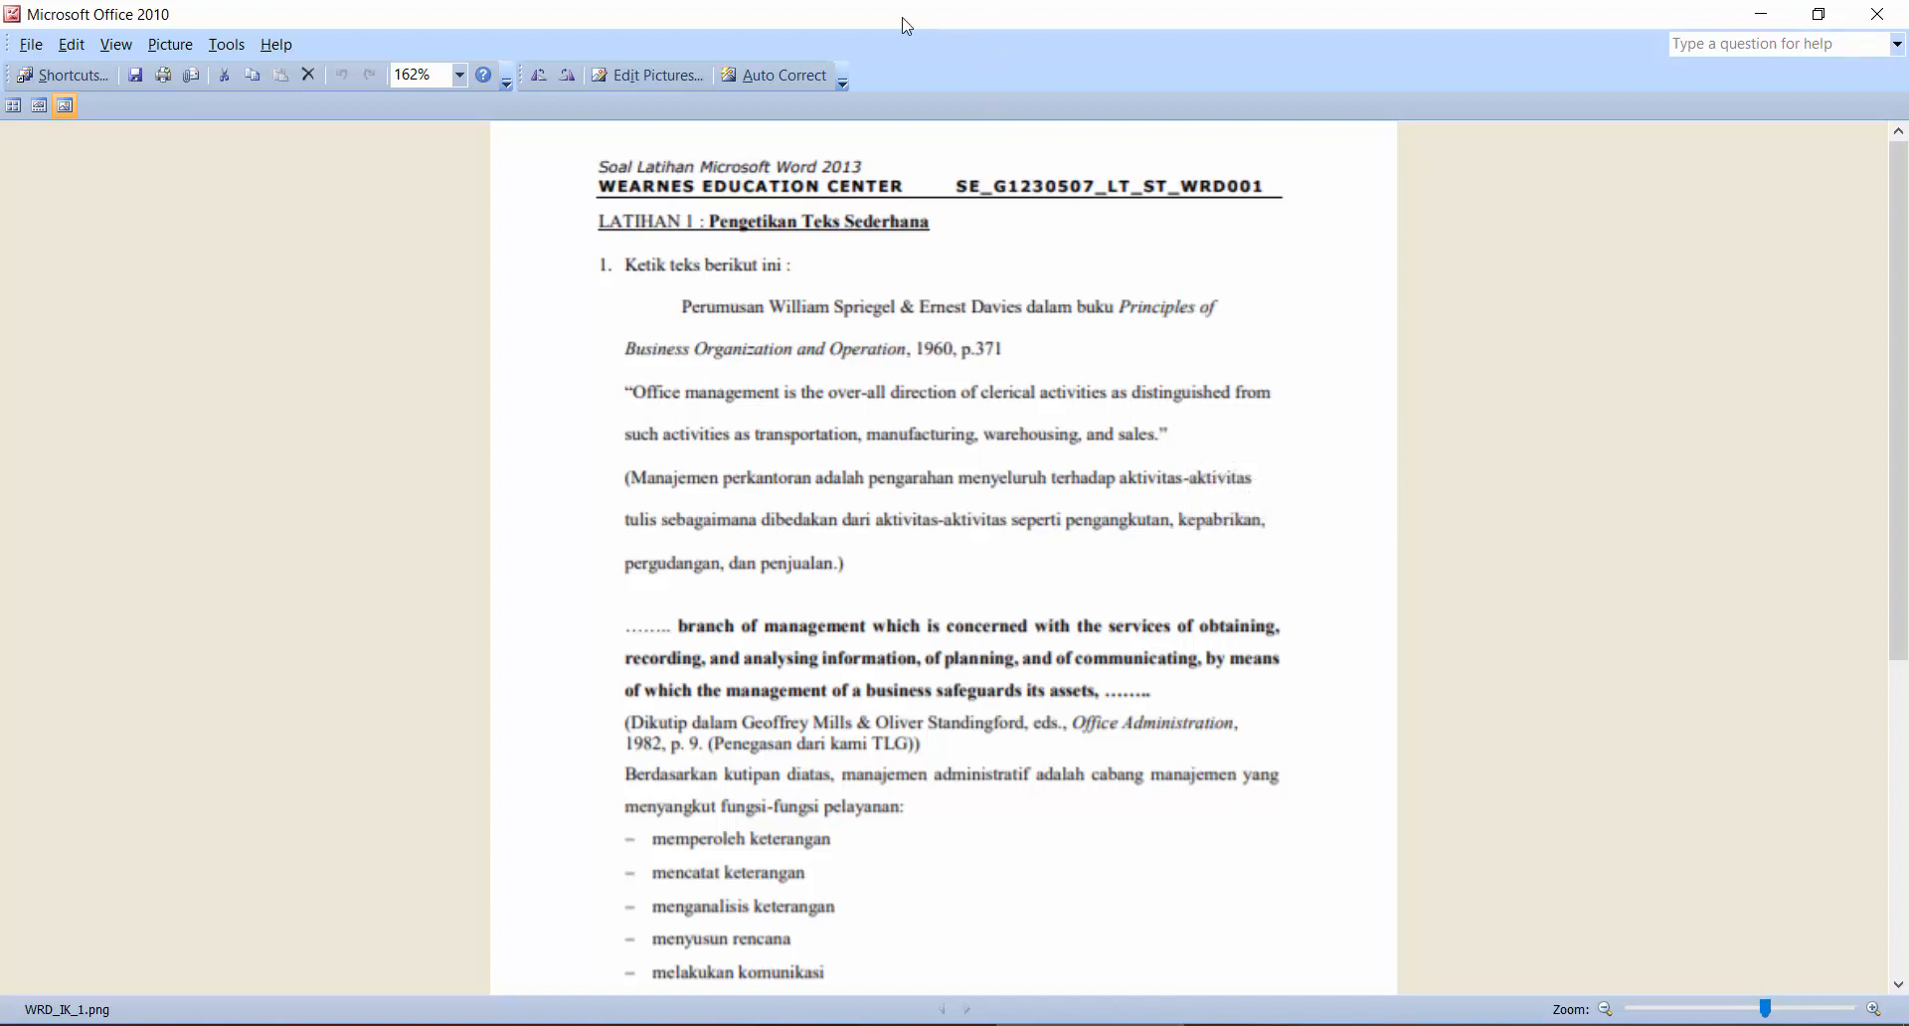
# Snap Word to the right half and the WRD_IK_1.png sheet to the left half.
pyautogui.moveTo(903, 18); pyautogui.dragTo(770, 141)
pyautogui.click(1496, 1025)
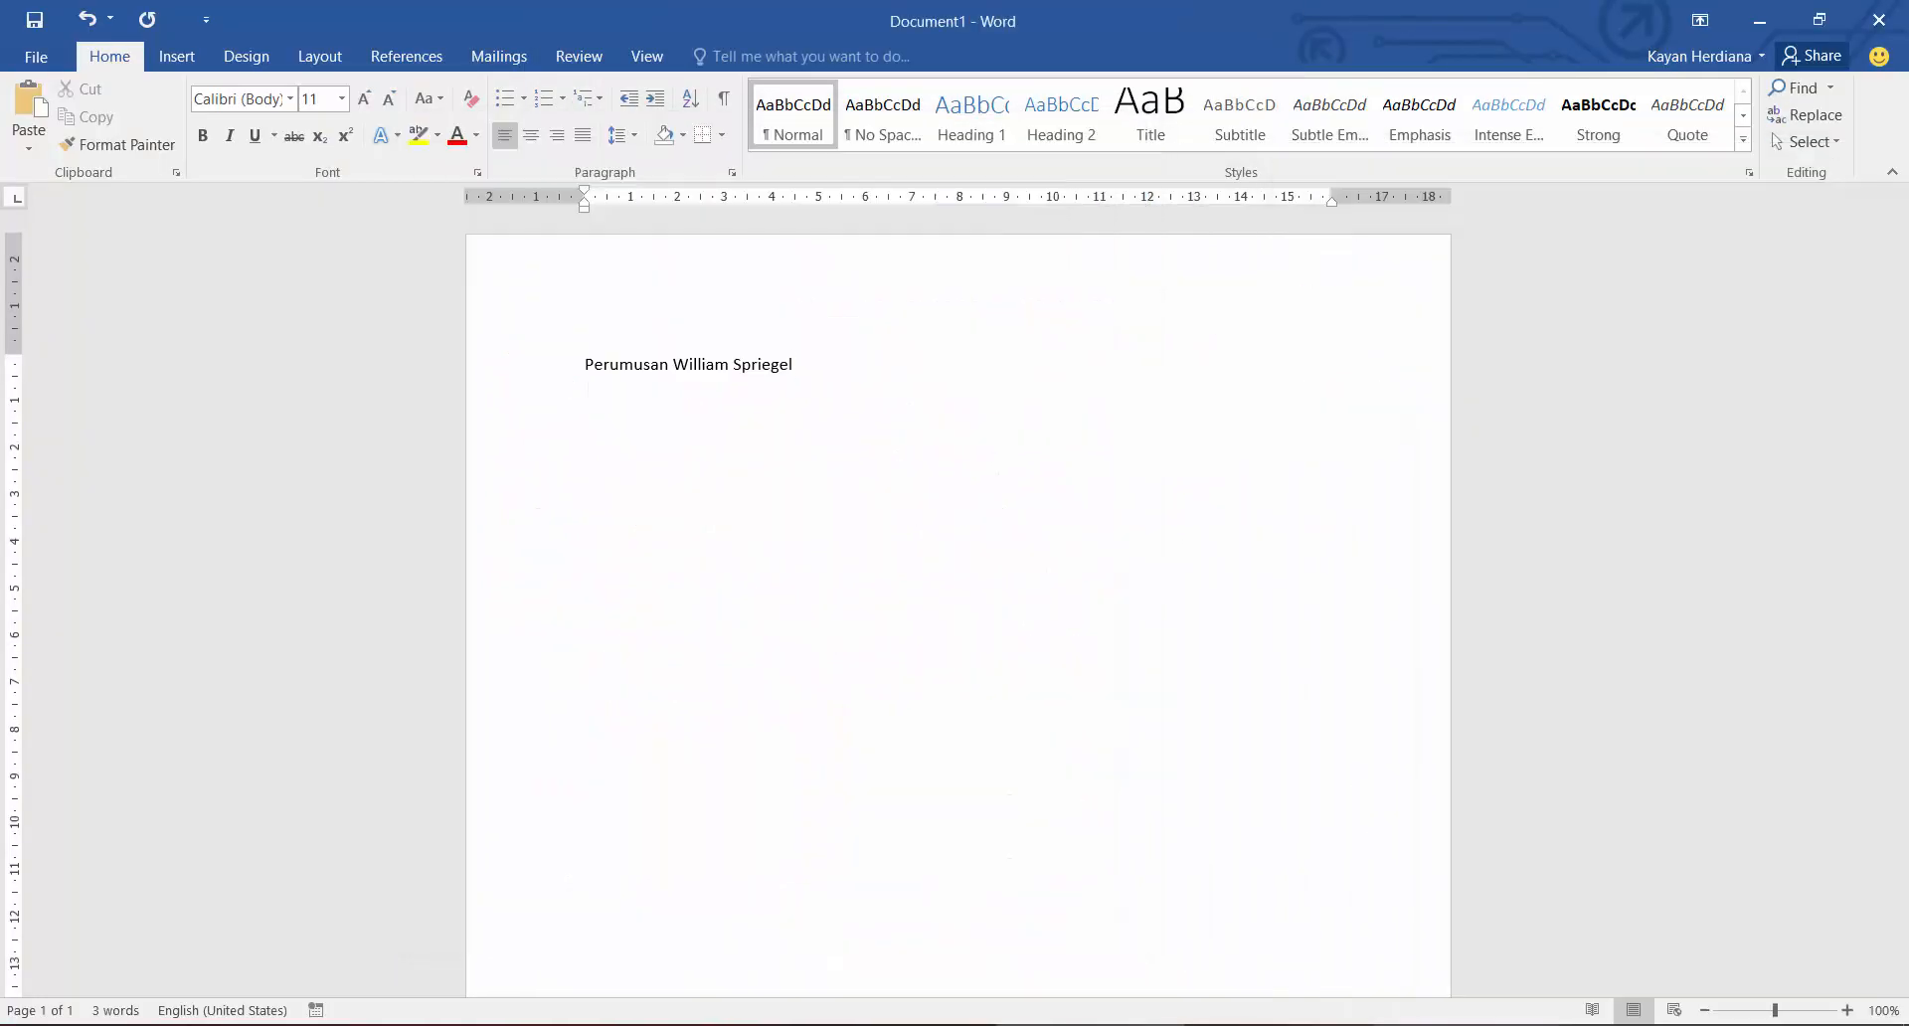
pyautogui.doubleClick(1103, 30)
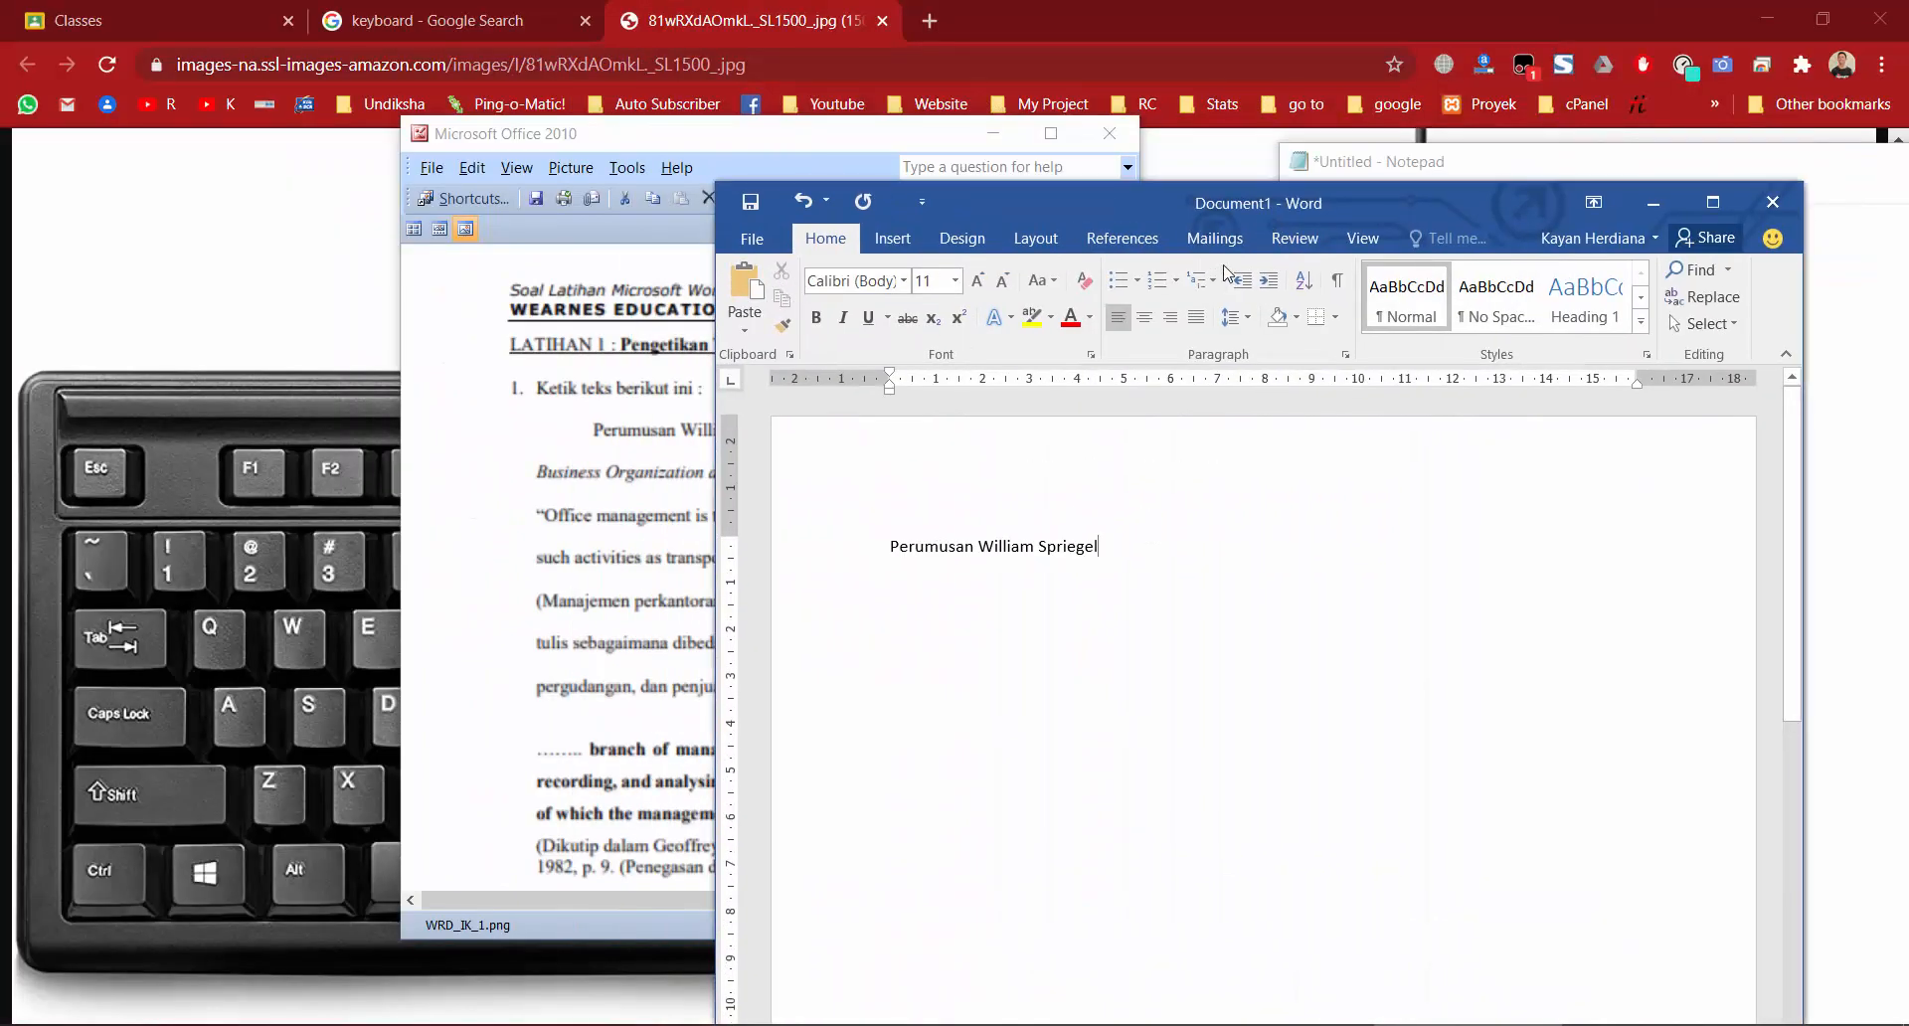
pyautogui.moveTo(1178, 205); pyautogui.dragTo(1507, 192)
pyautogui.moveTo(1827, 199); pyautogui.dragTo(1908, 201)
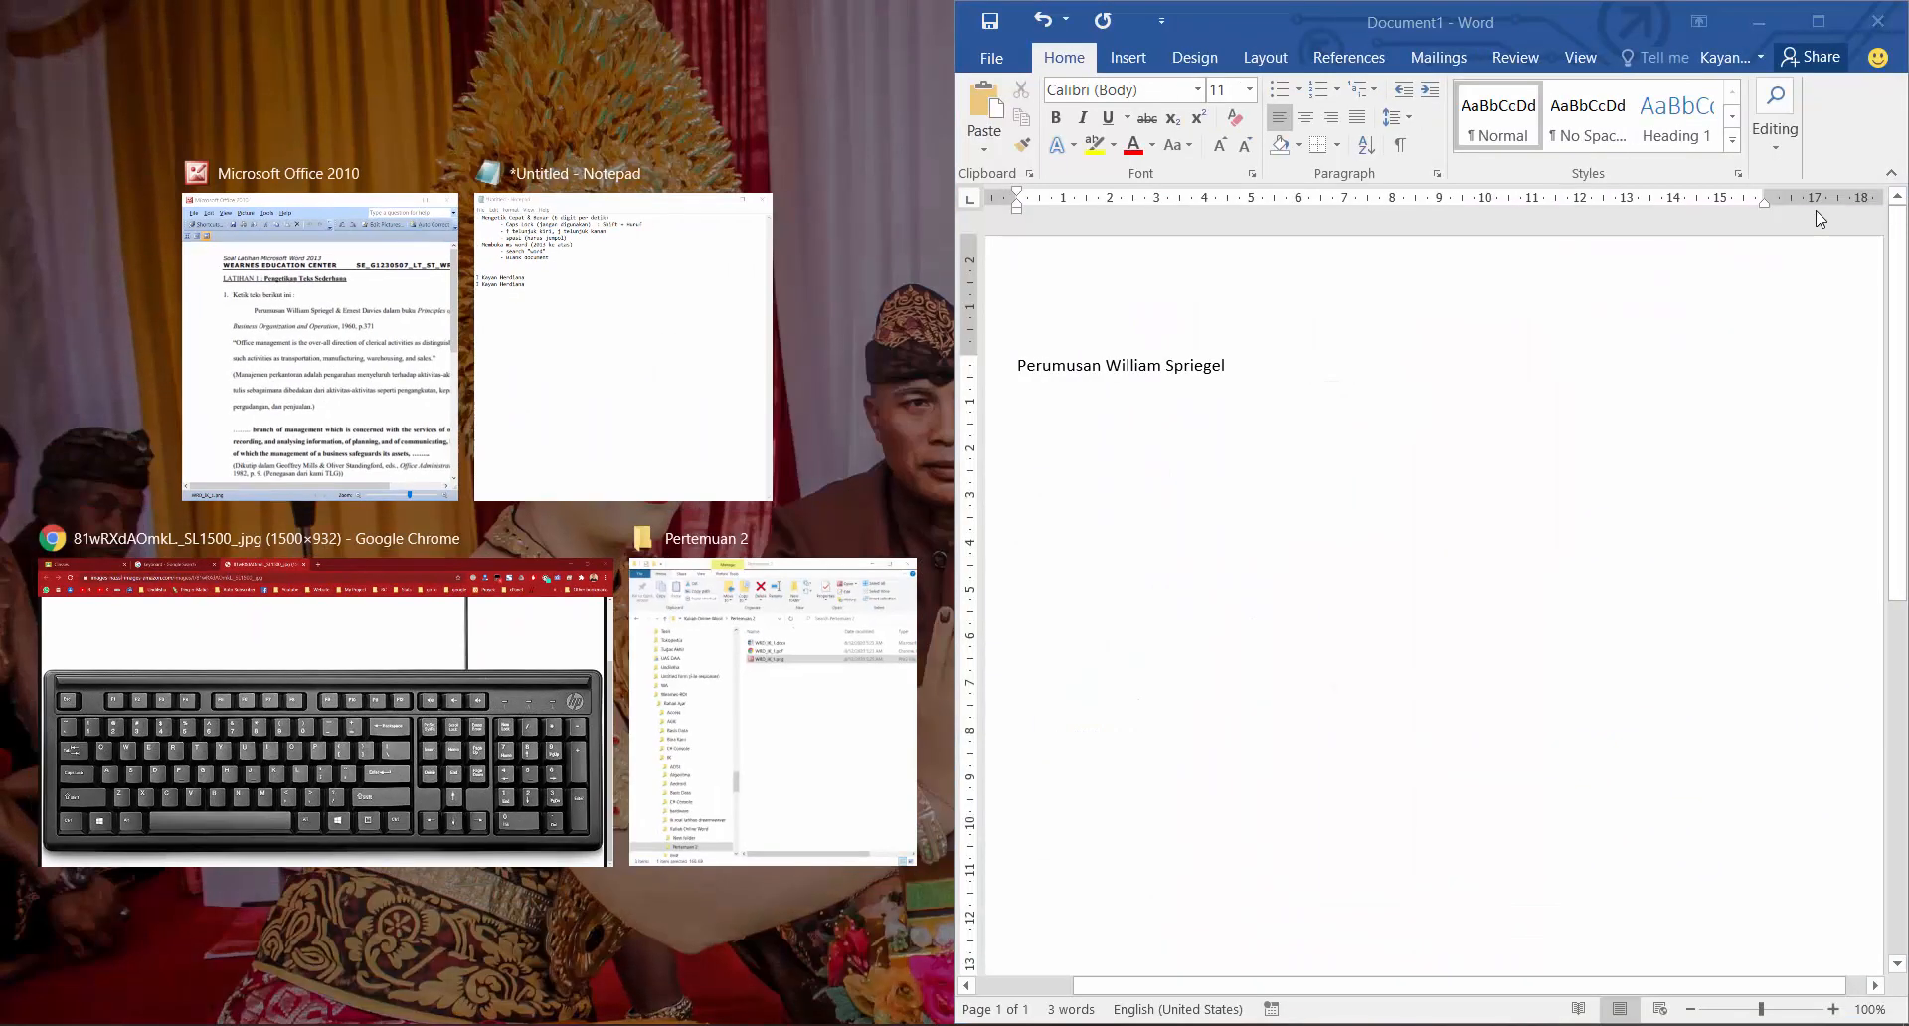
pyautogui.click(385, 333)
pyautogui.moveTo(537, 22); pyautogui.dragTo(0, 30)
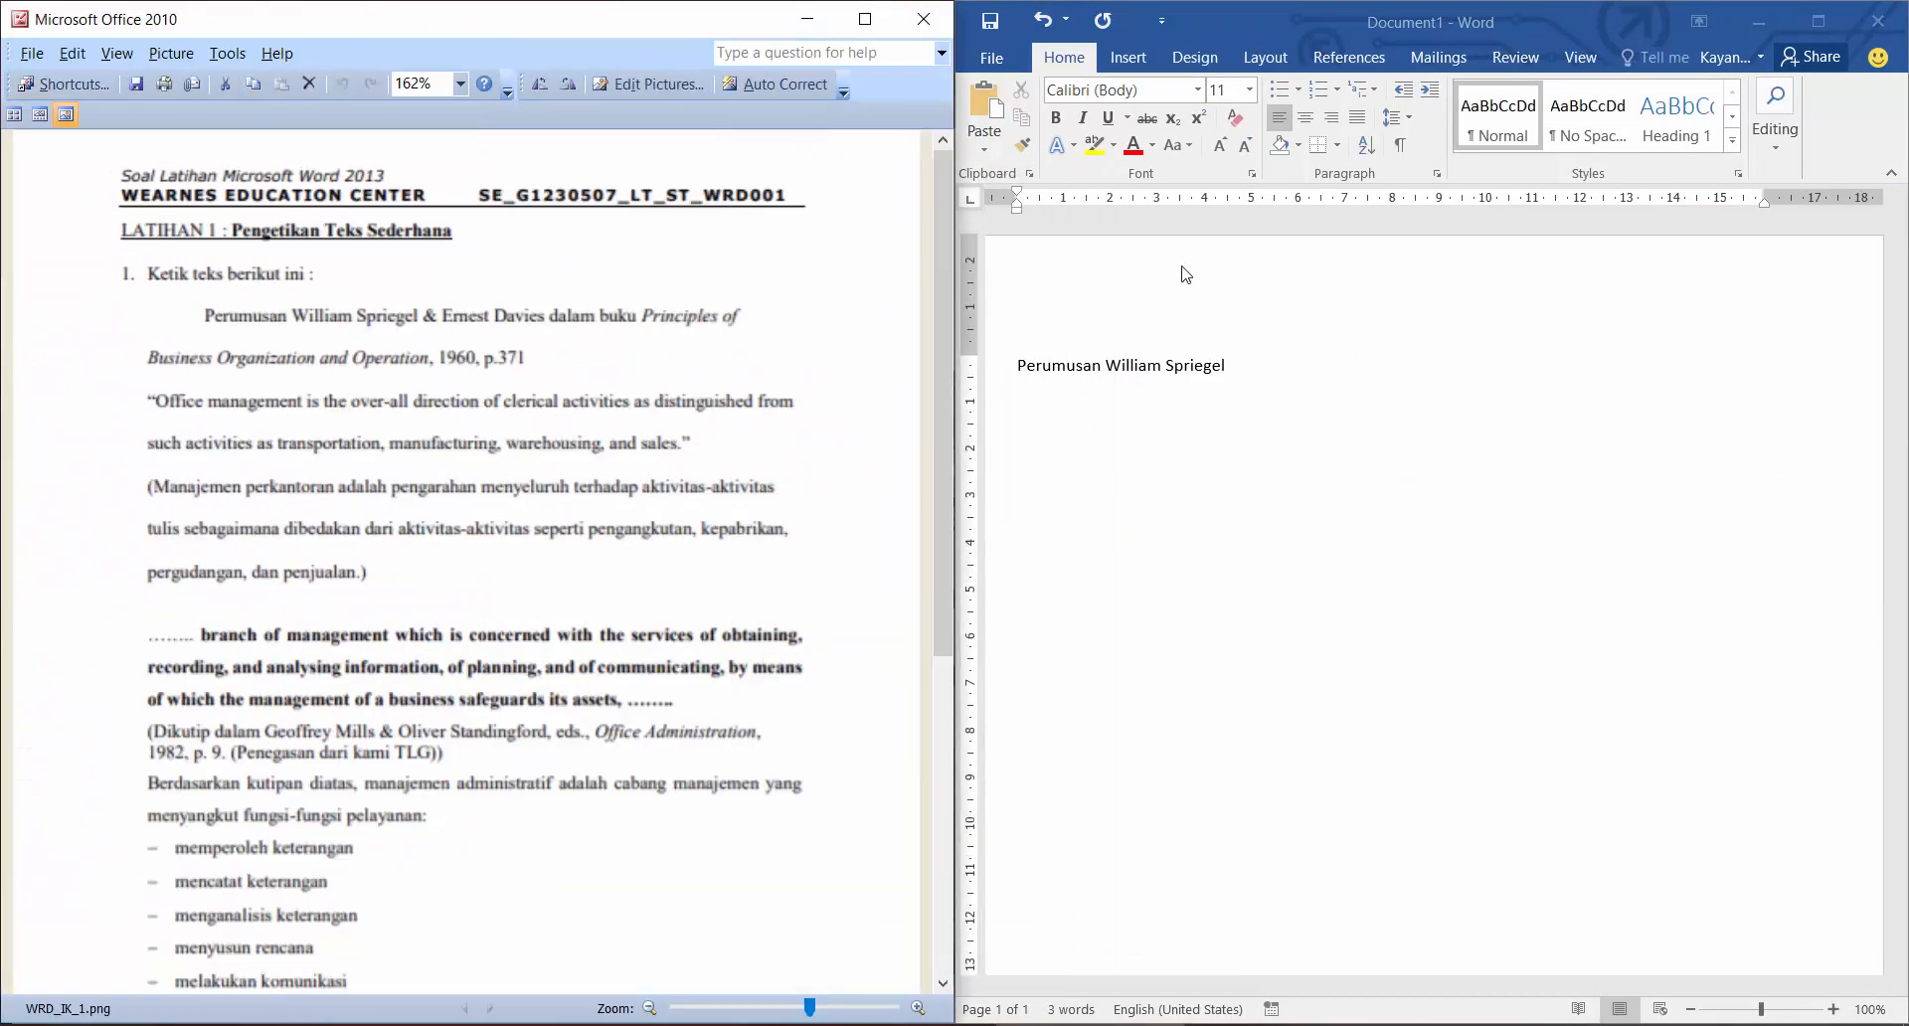
# Continue the line with '& Ernest Davies dalam buku Principles of Business Organization dan Operation, 1960, p.371.'.
pyautogui.click(1291, 391)
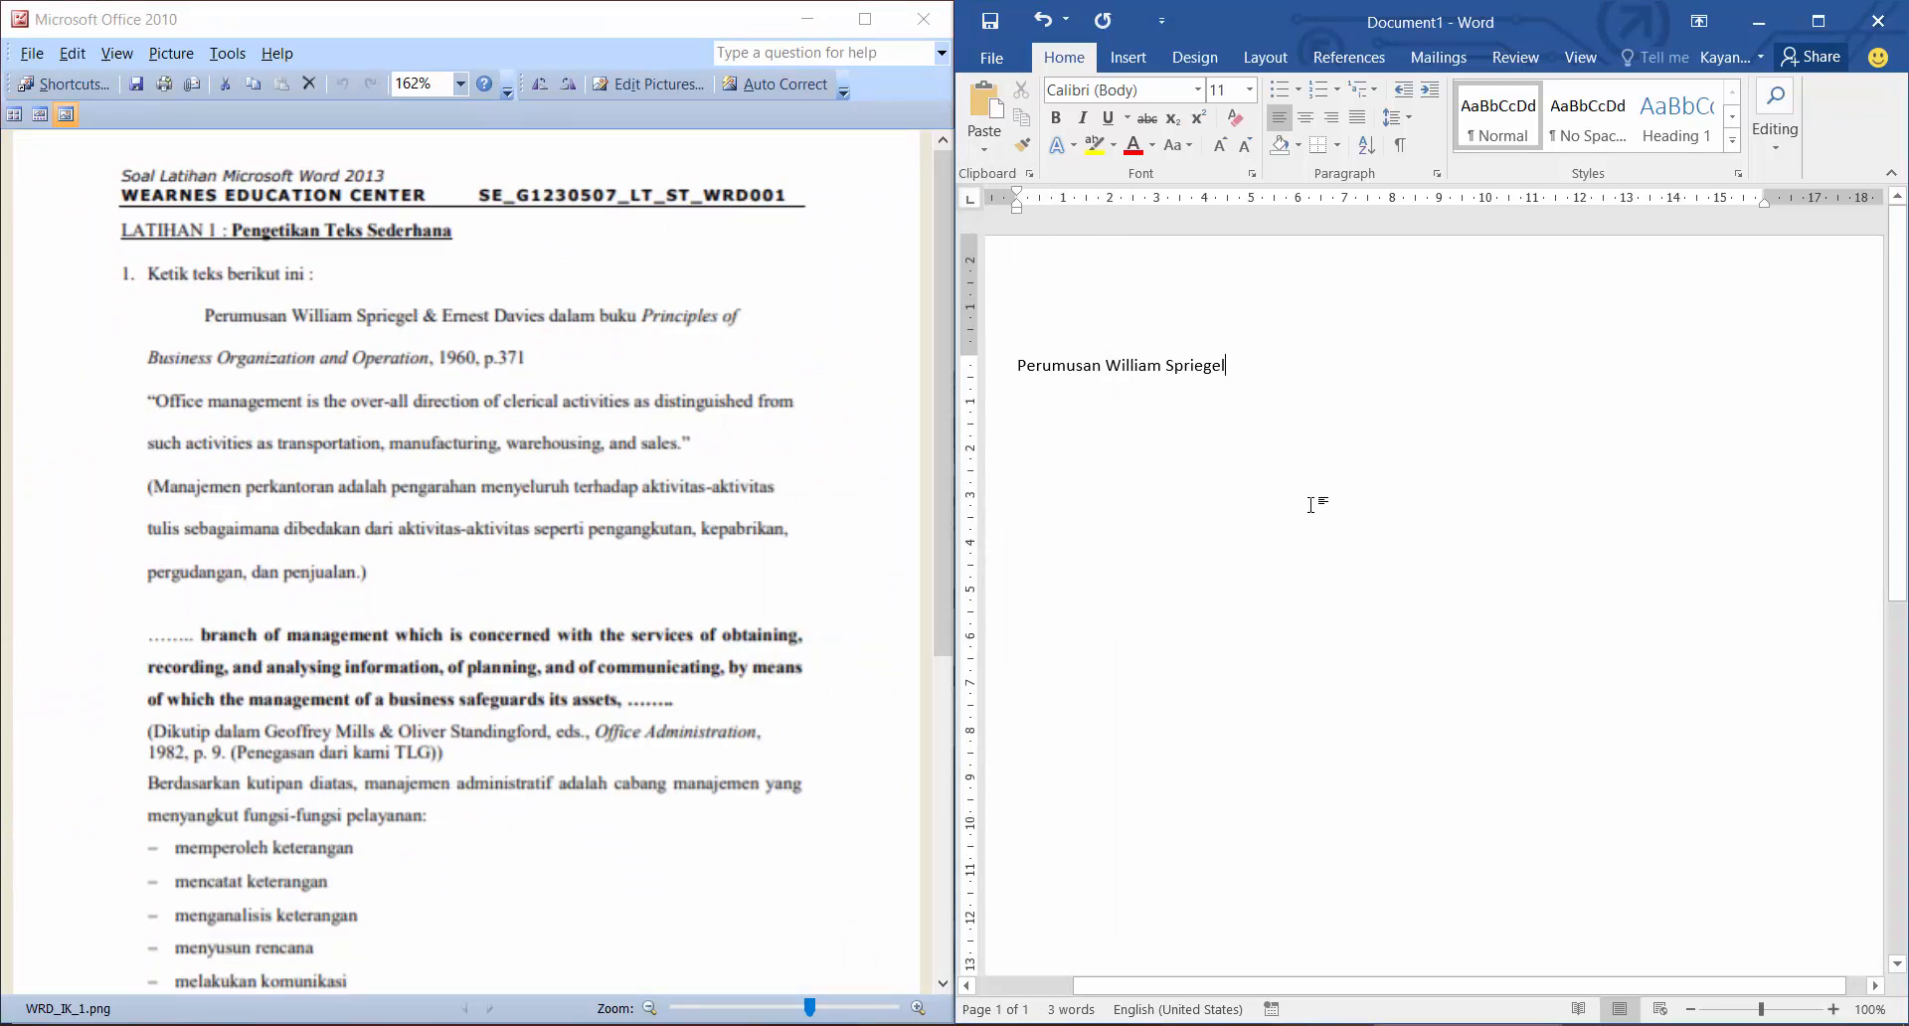
pyautogui.write('& Ernes')
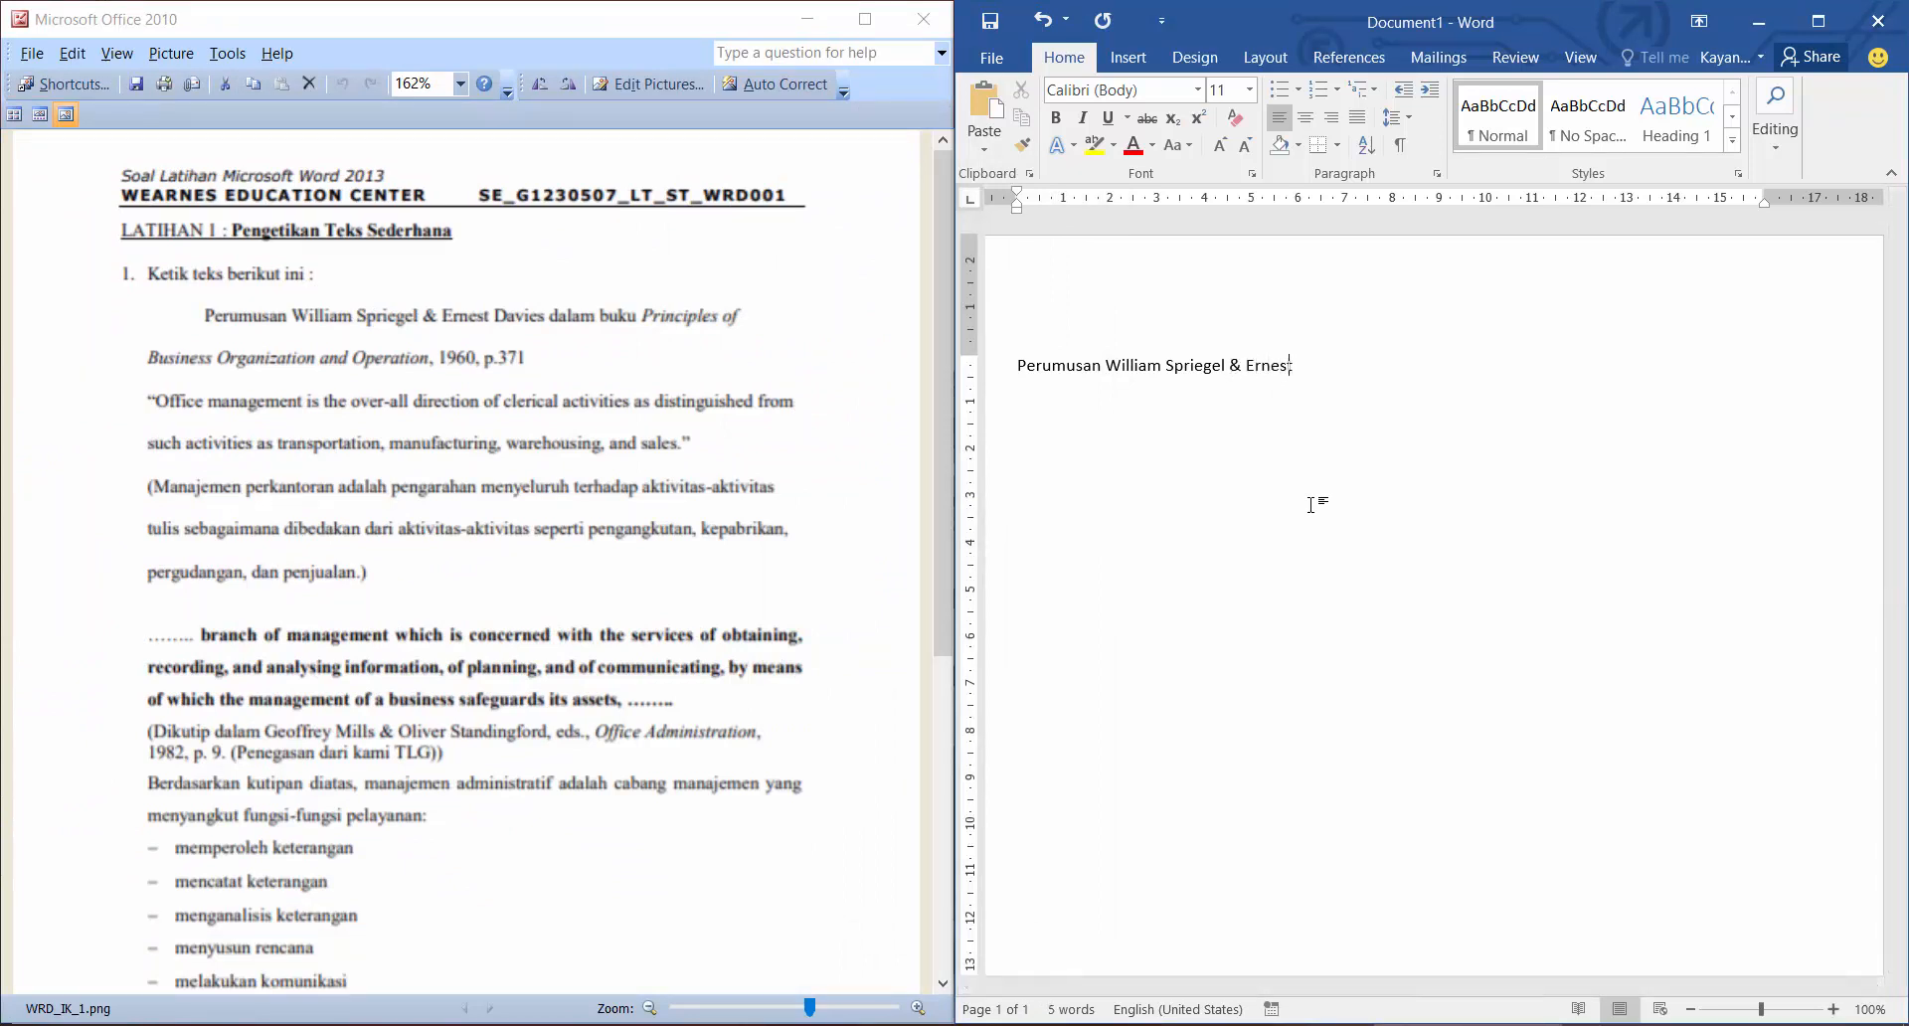
pyautogui.write('t Davies dalam buku Princ')
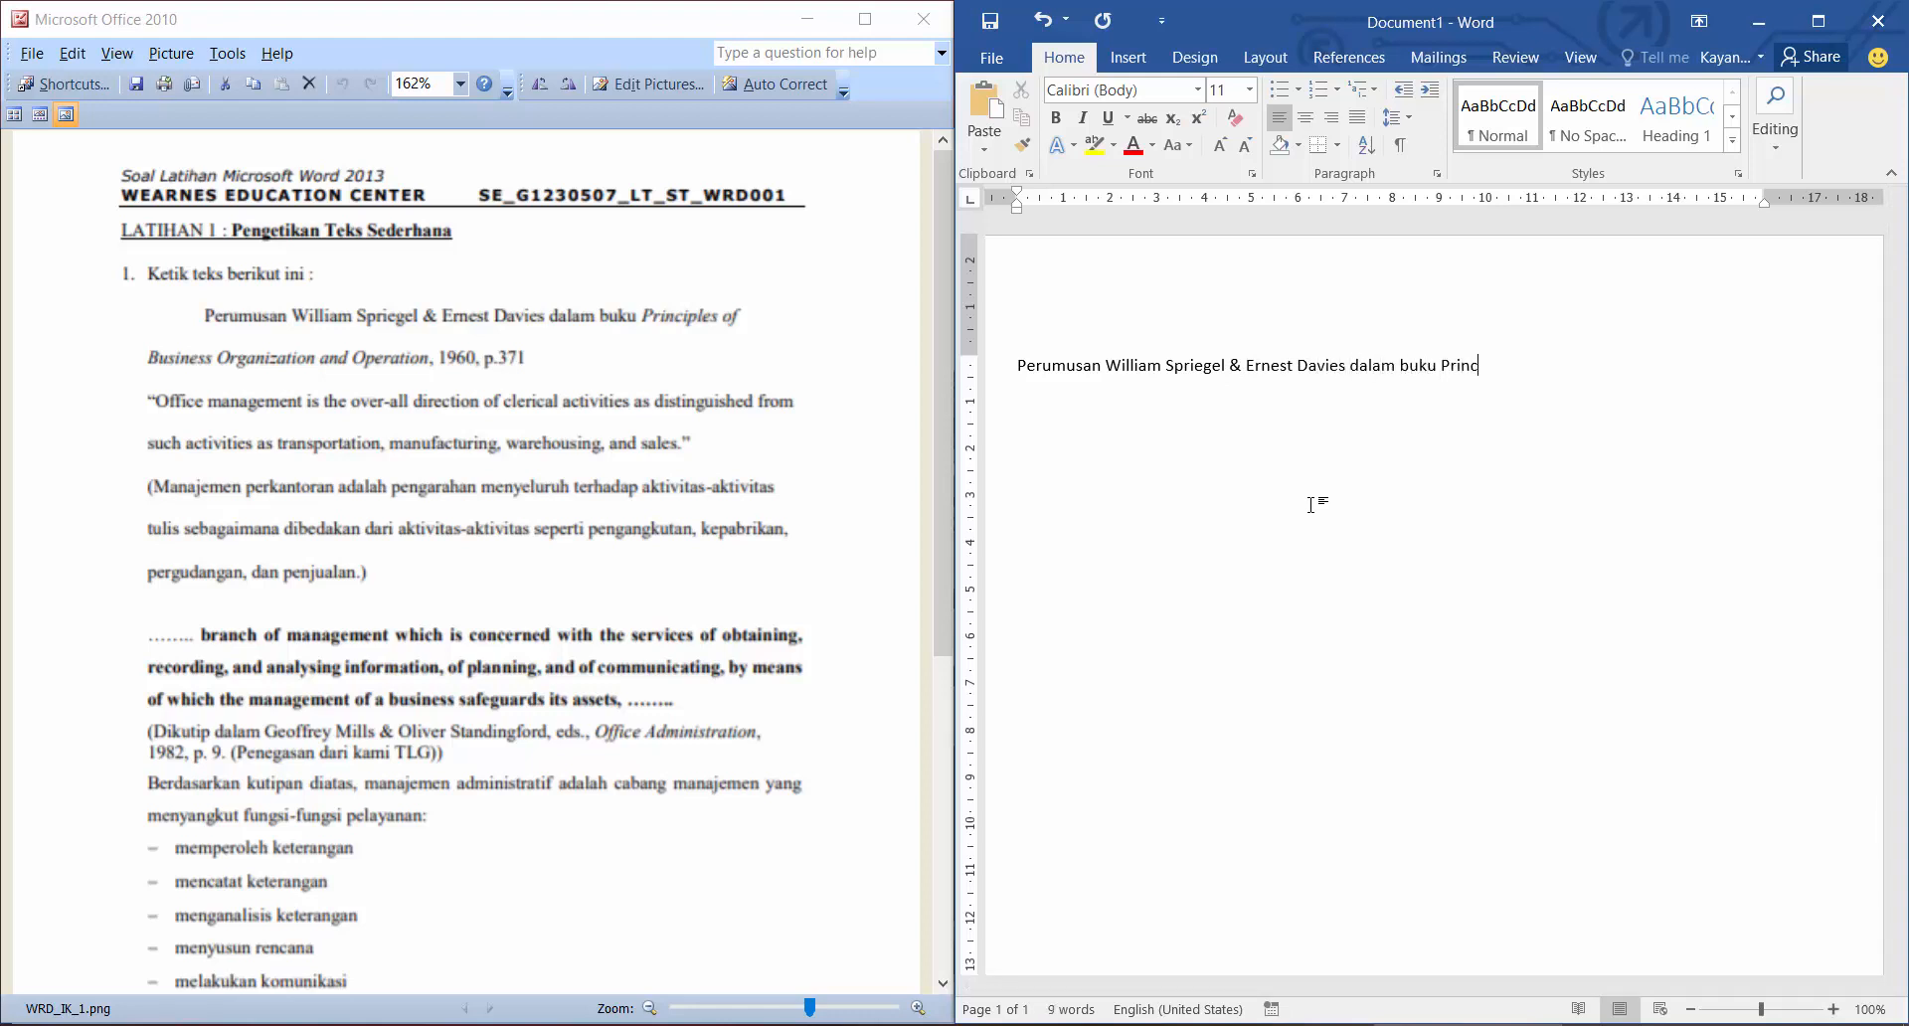
pyautogui.write('iples of')
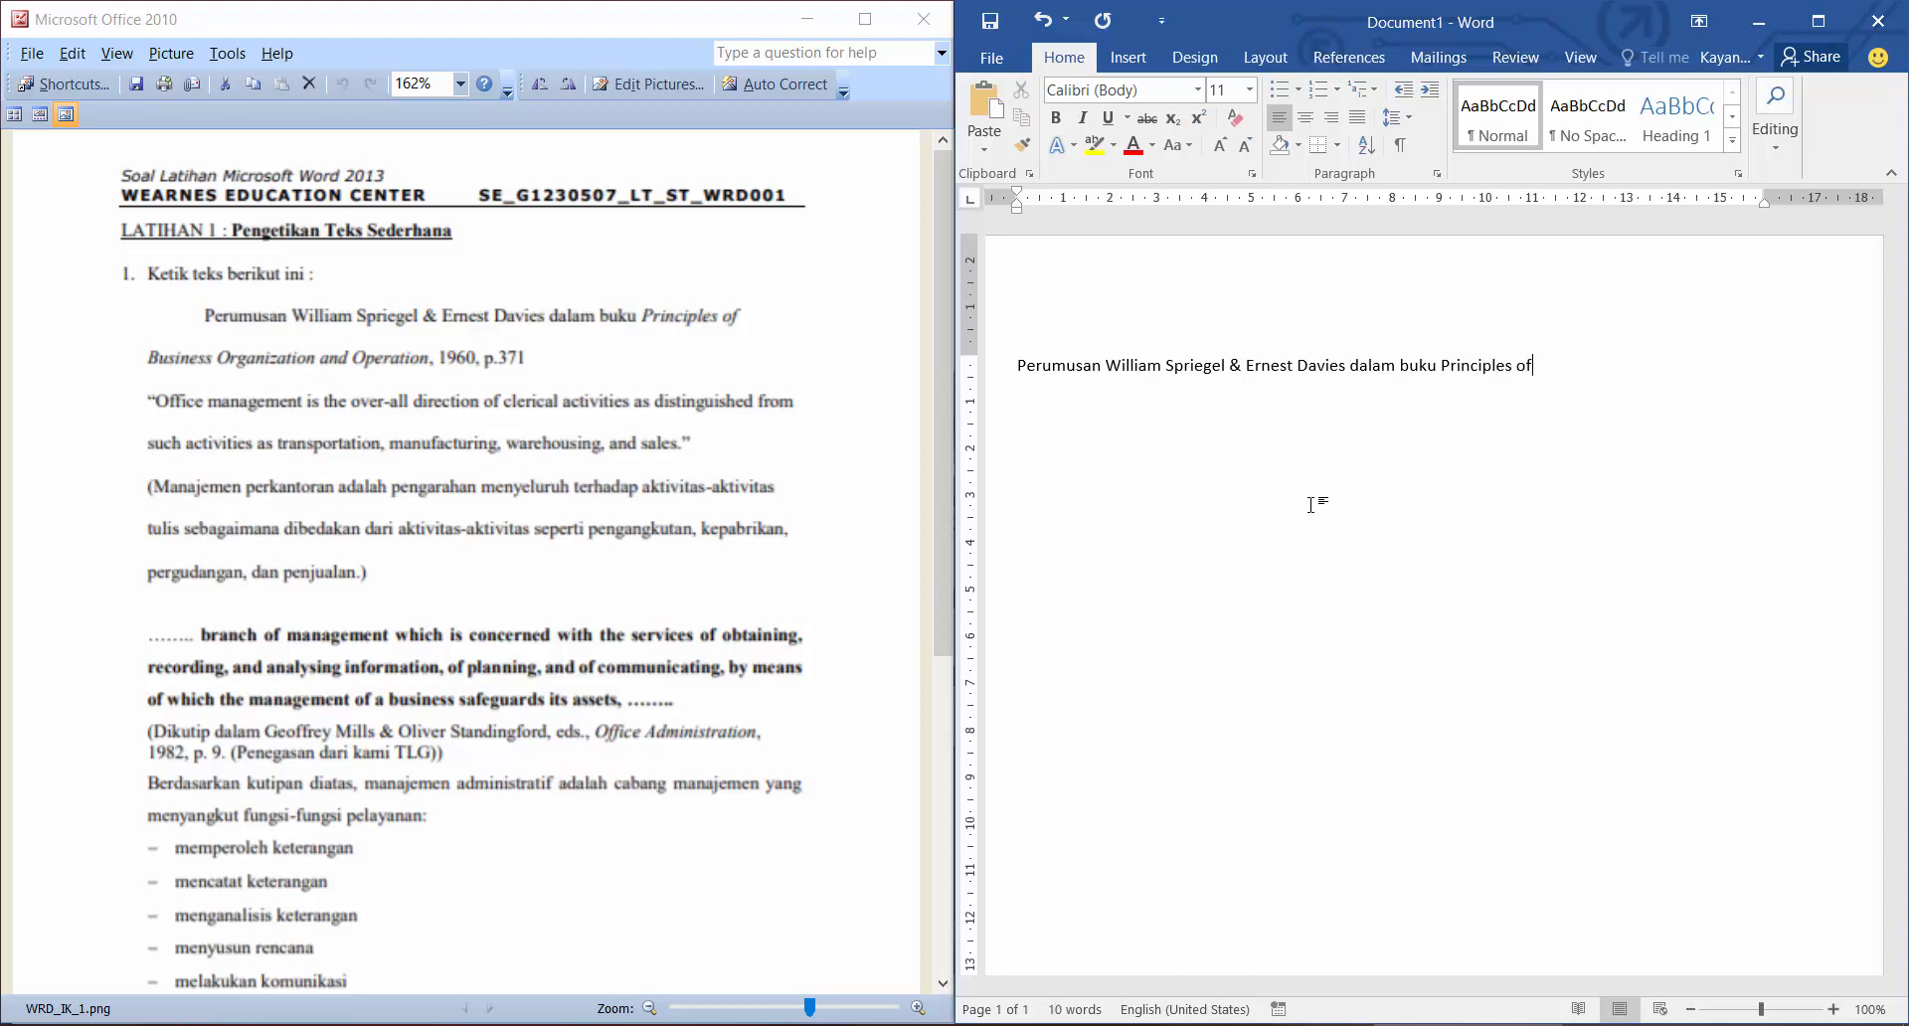
pyautogui.write(' Business Orgab')
pyautogui.press('BackSpace')
pyautogui.write('nization dan ')
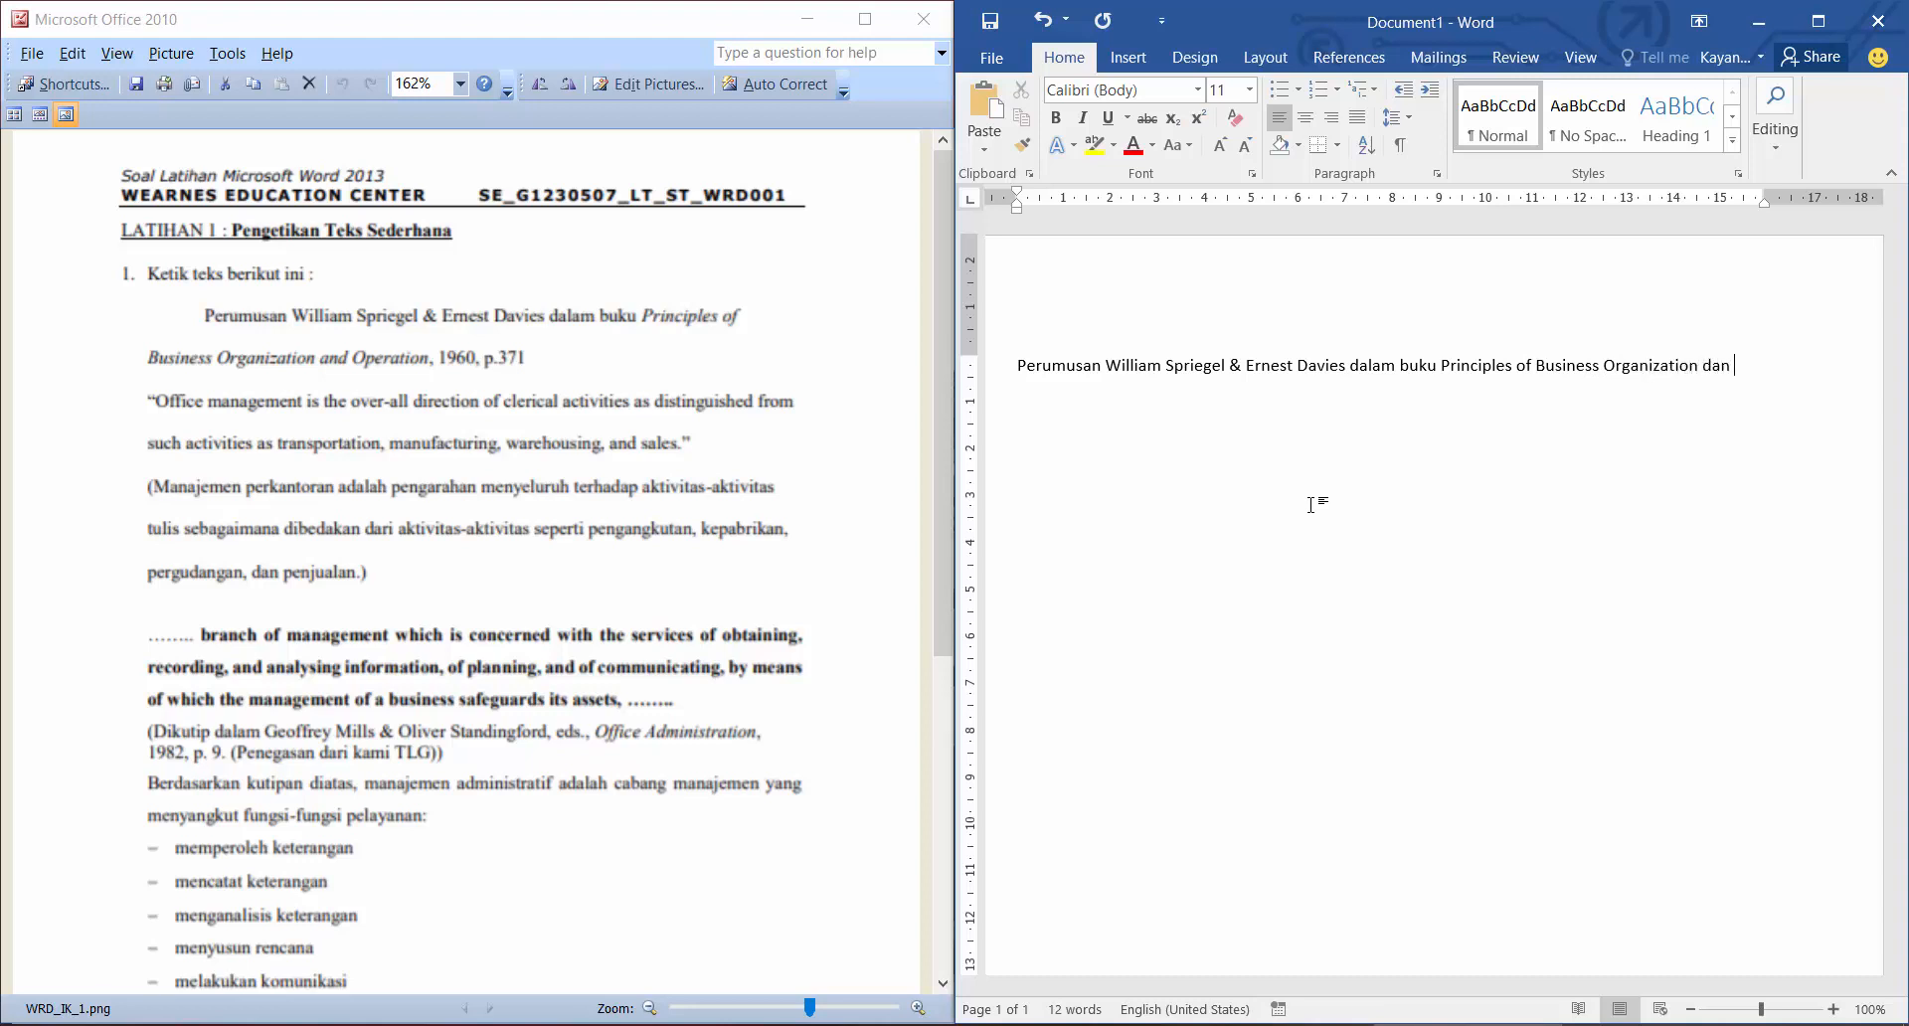
pyautogui.write('Operation, 1960, p.371.')
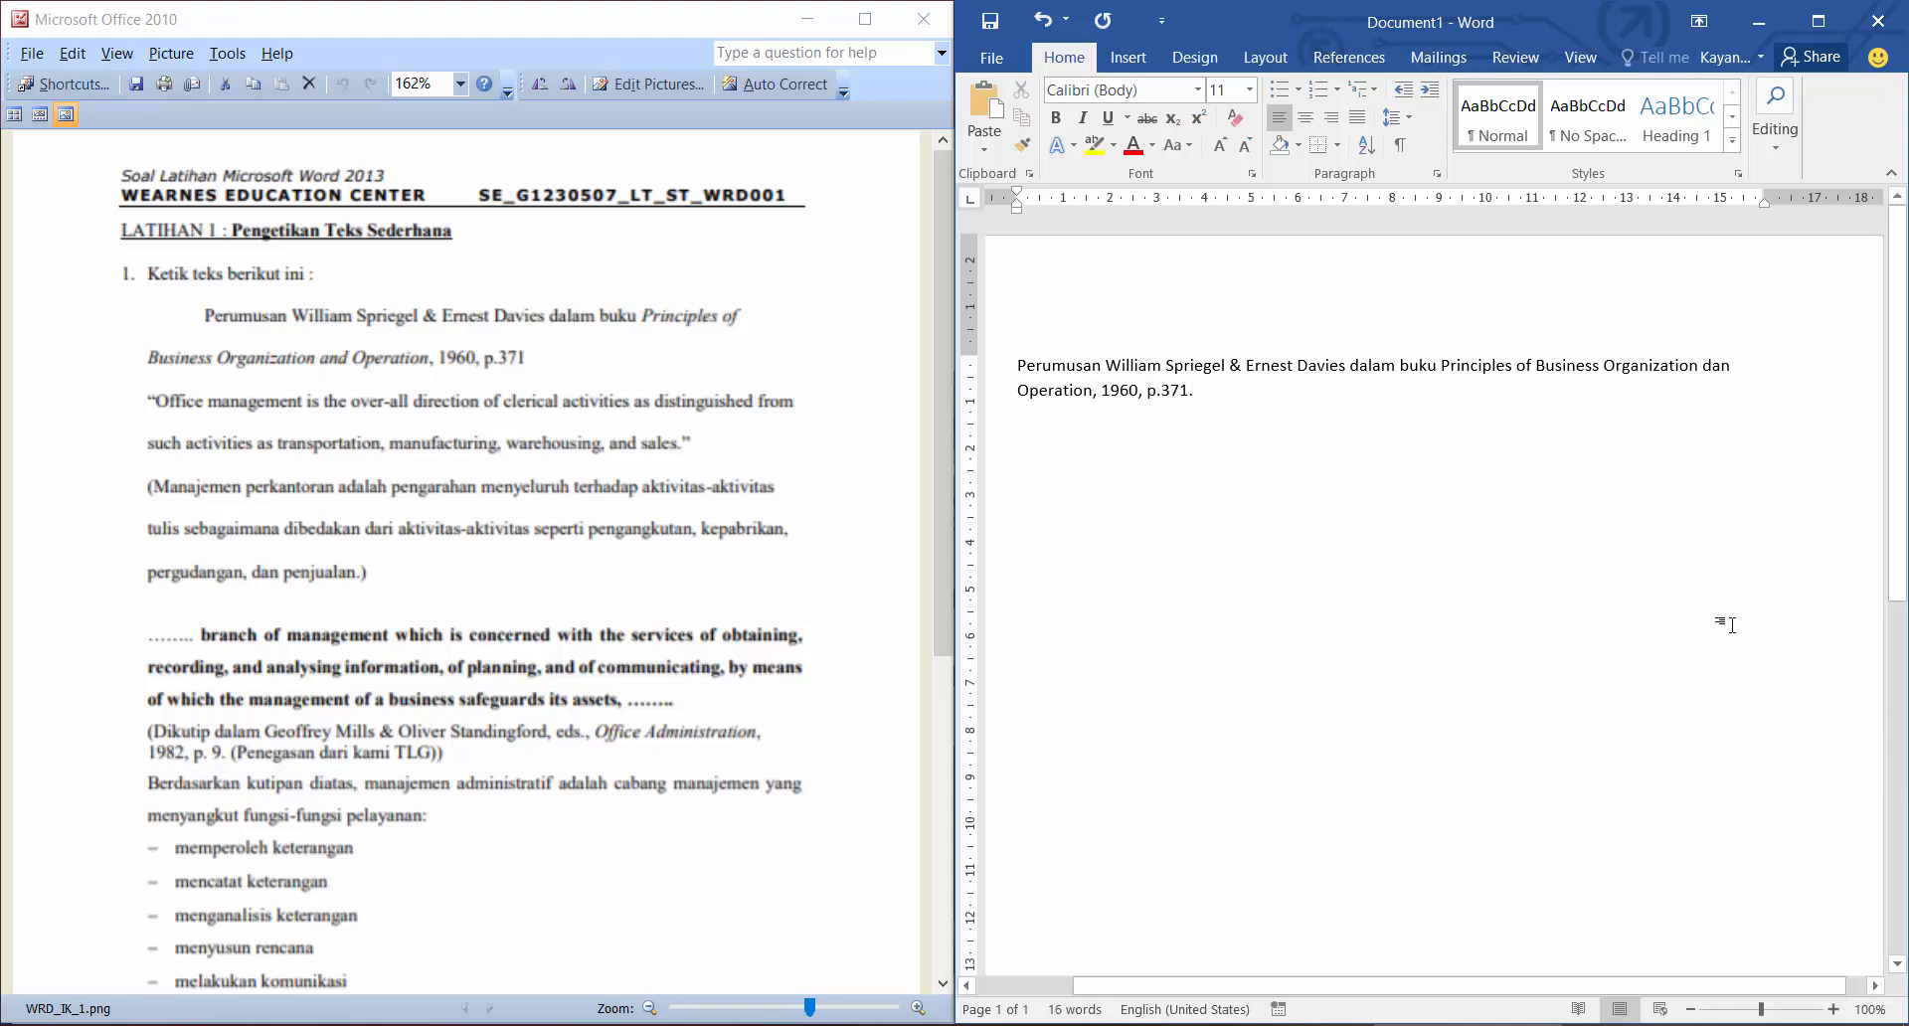
pyautogui.keyDown('ctrl'); pyautogui.scroll(-1, 1551, 585); pyautogui.keyUp('ctrl')
pyautogui.keyDown('ctrl'); pyautogui.scroll(-1, 1546, 586); pyautogui.keyUp('ctrl')
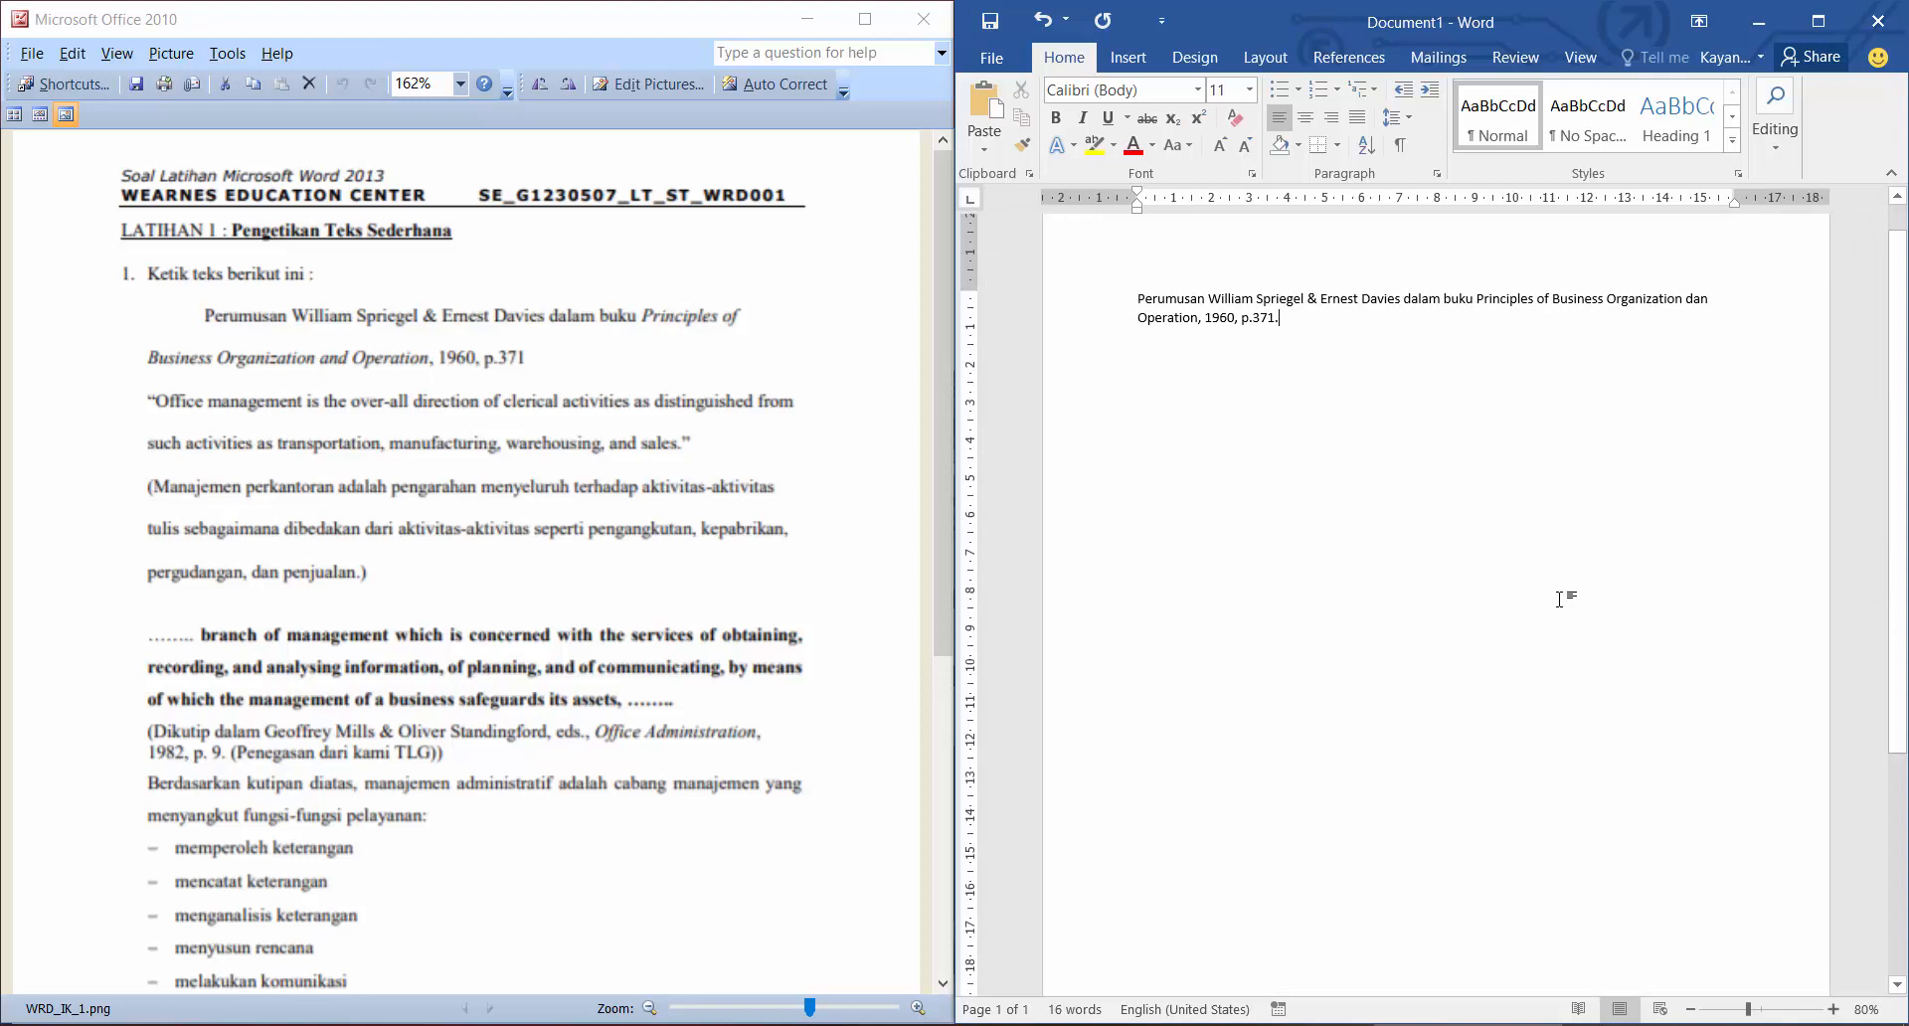
pyautogui.scroll(1, 1322, 422)
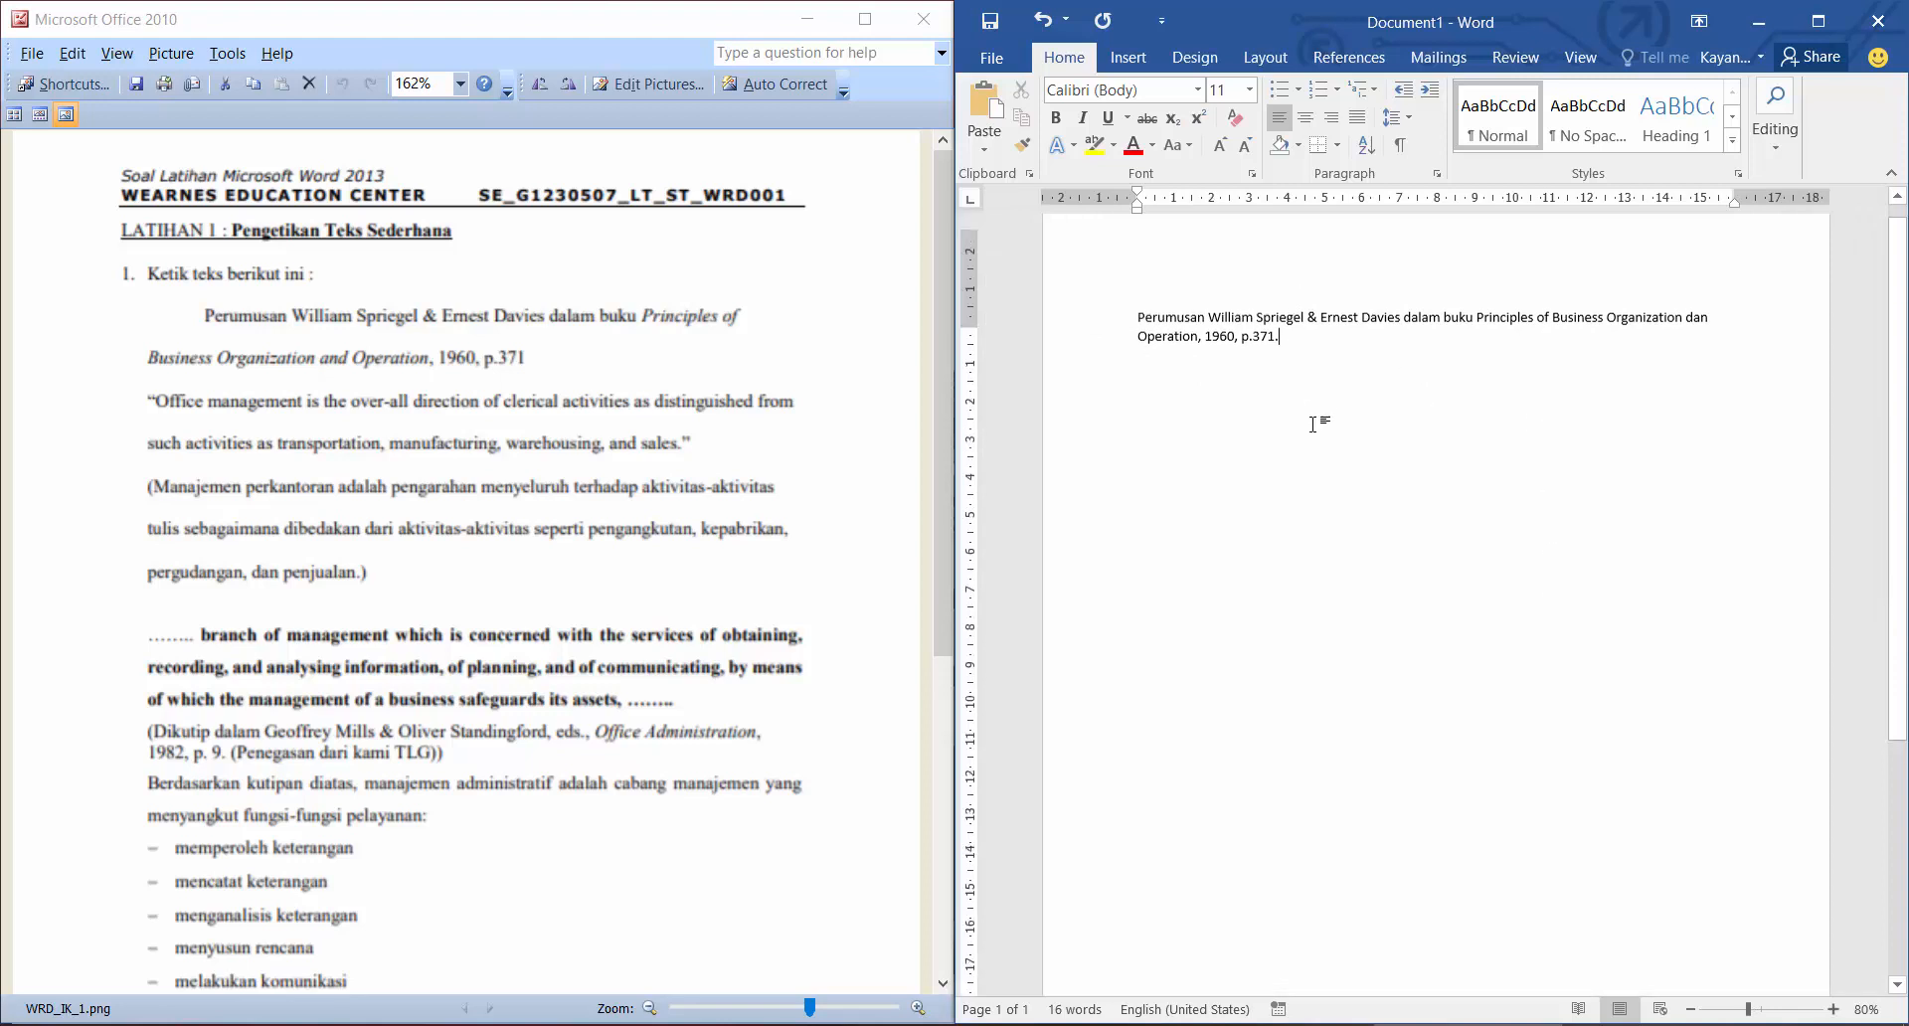
pyautogui.click(1145, 339)
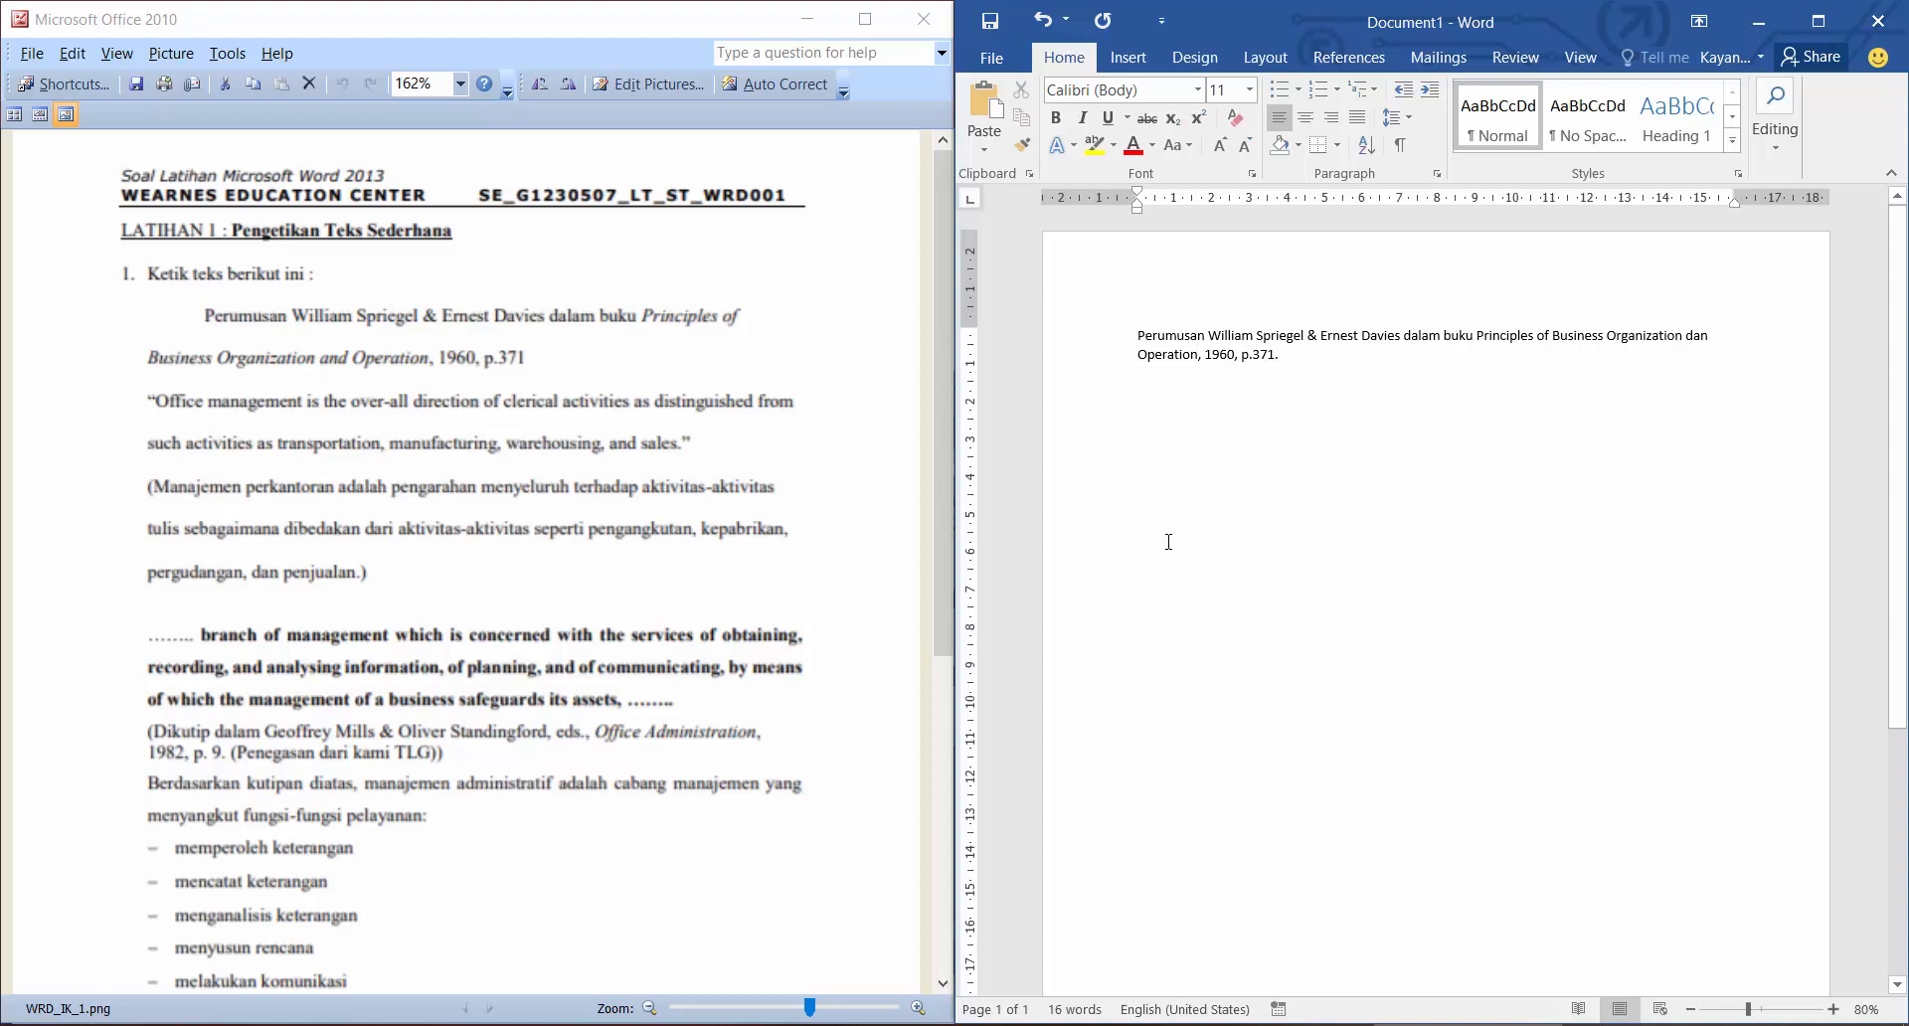
# Add the top-level Notepad note '- Perataaan (Alignment)' below '- Blank document'.
pyautogui.hotkey('alt', 'Tab')
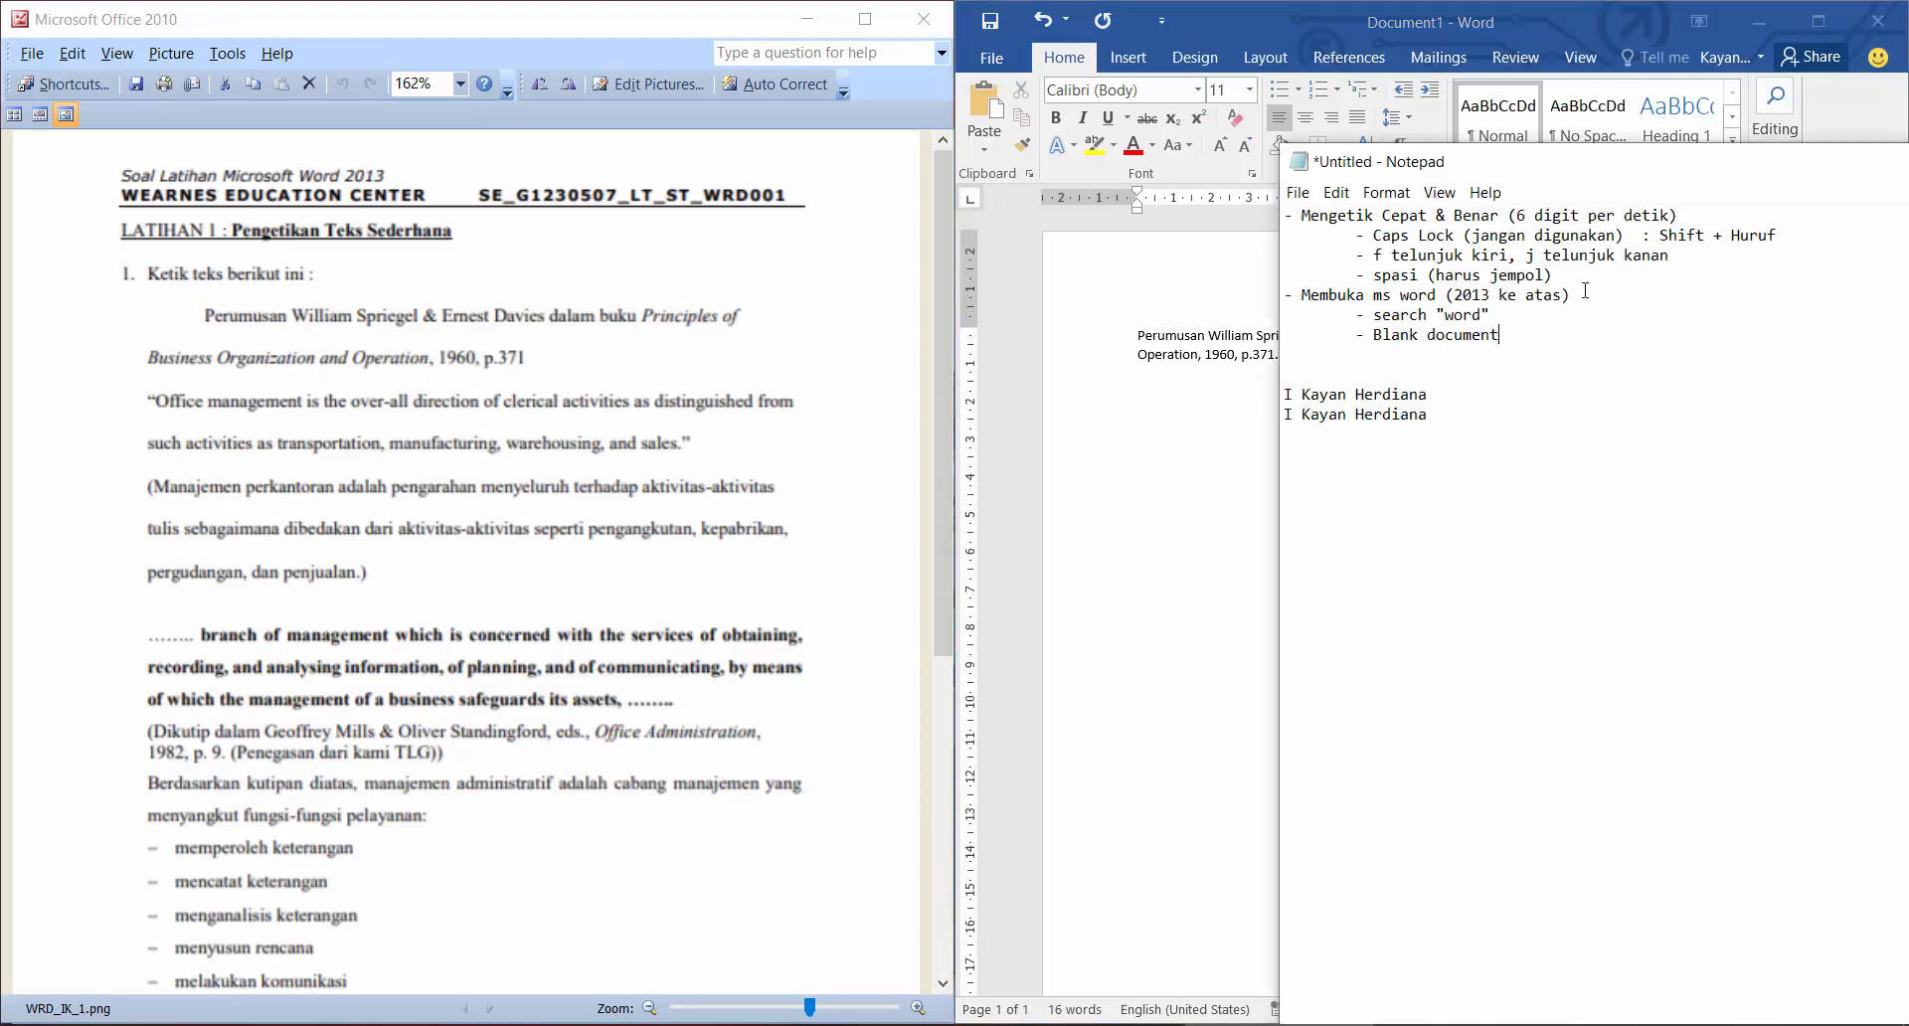
pyautogui.press('Return')
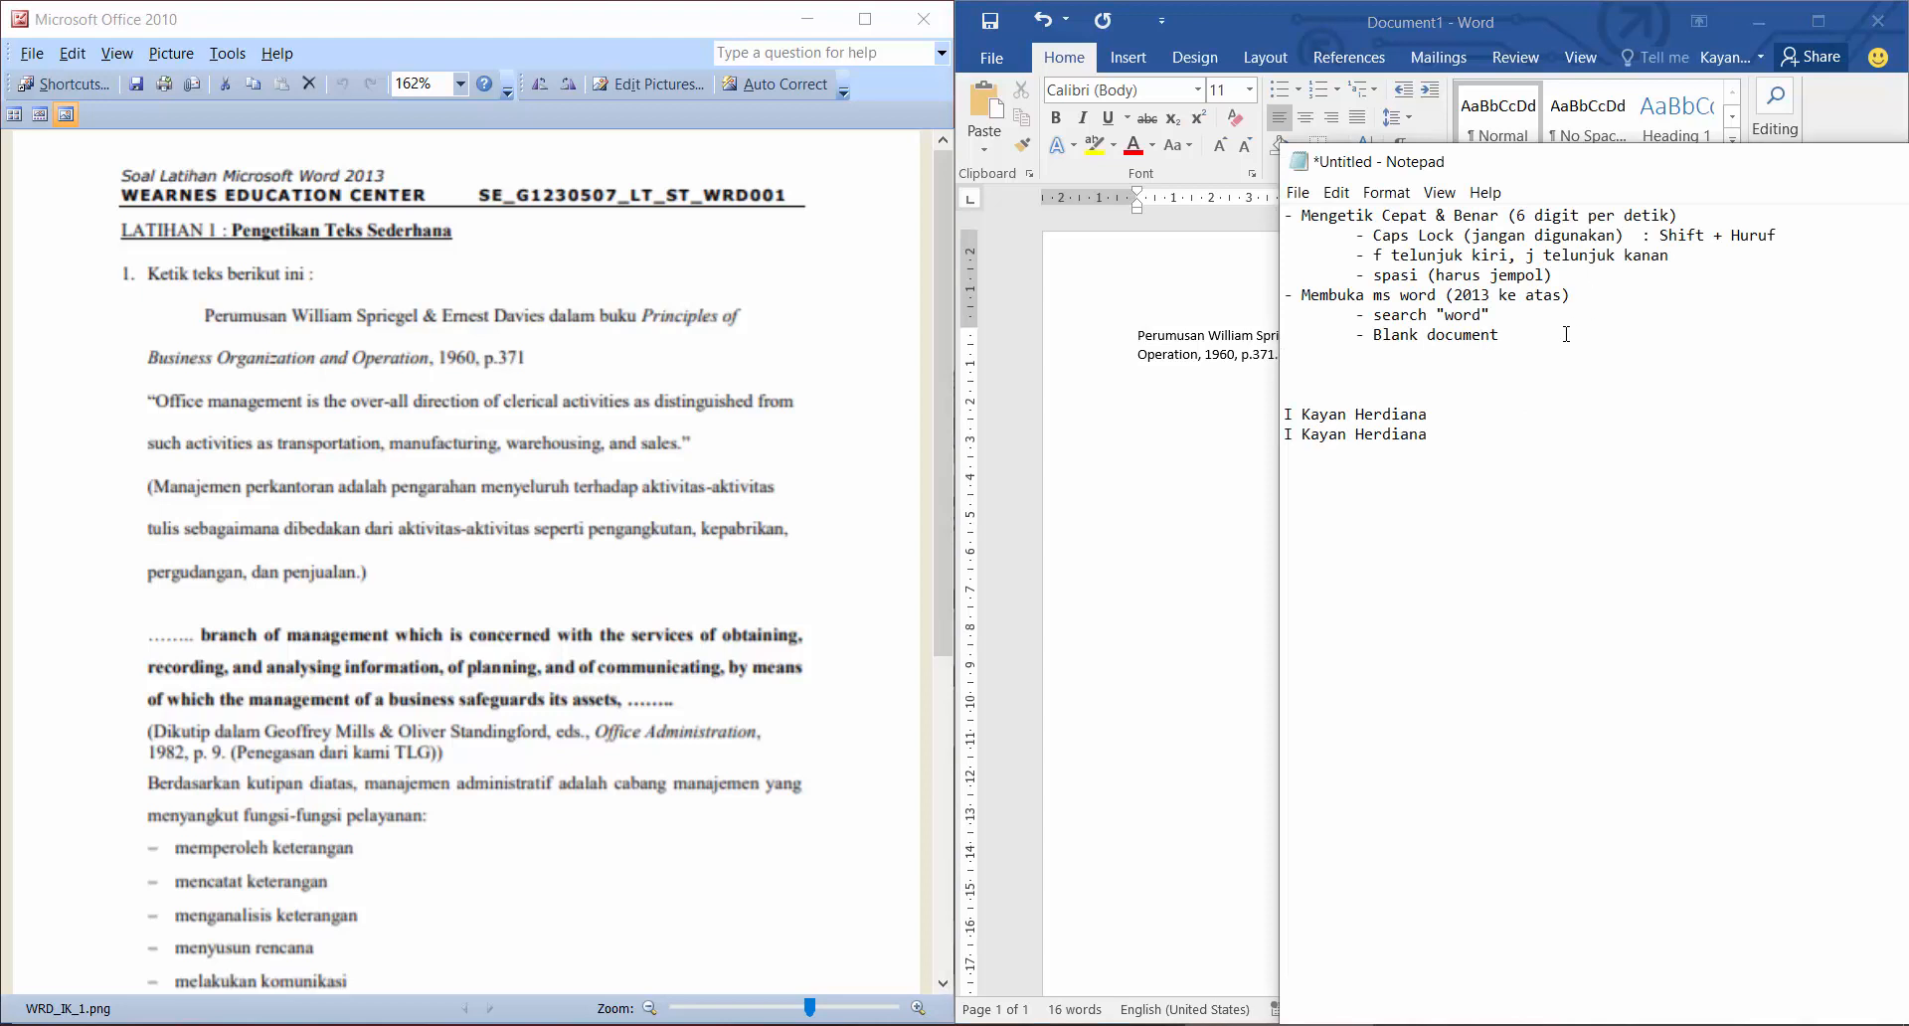
pyautogui.write('- Perataaan')
pyautogui.press('Return')
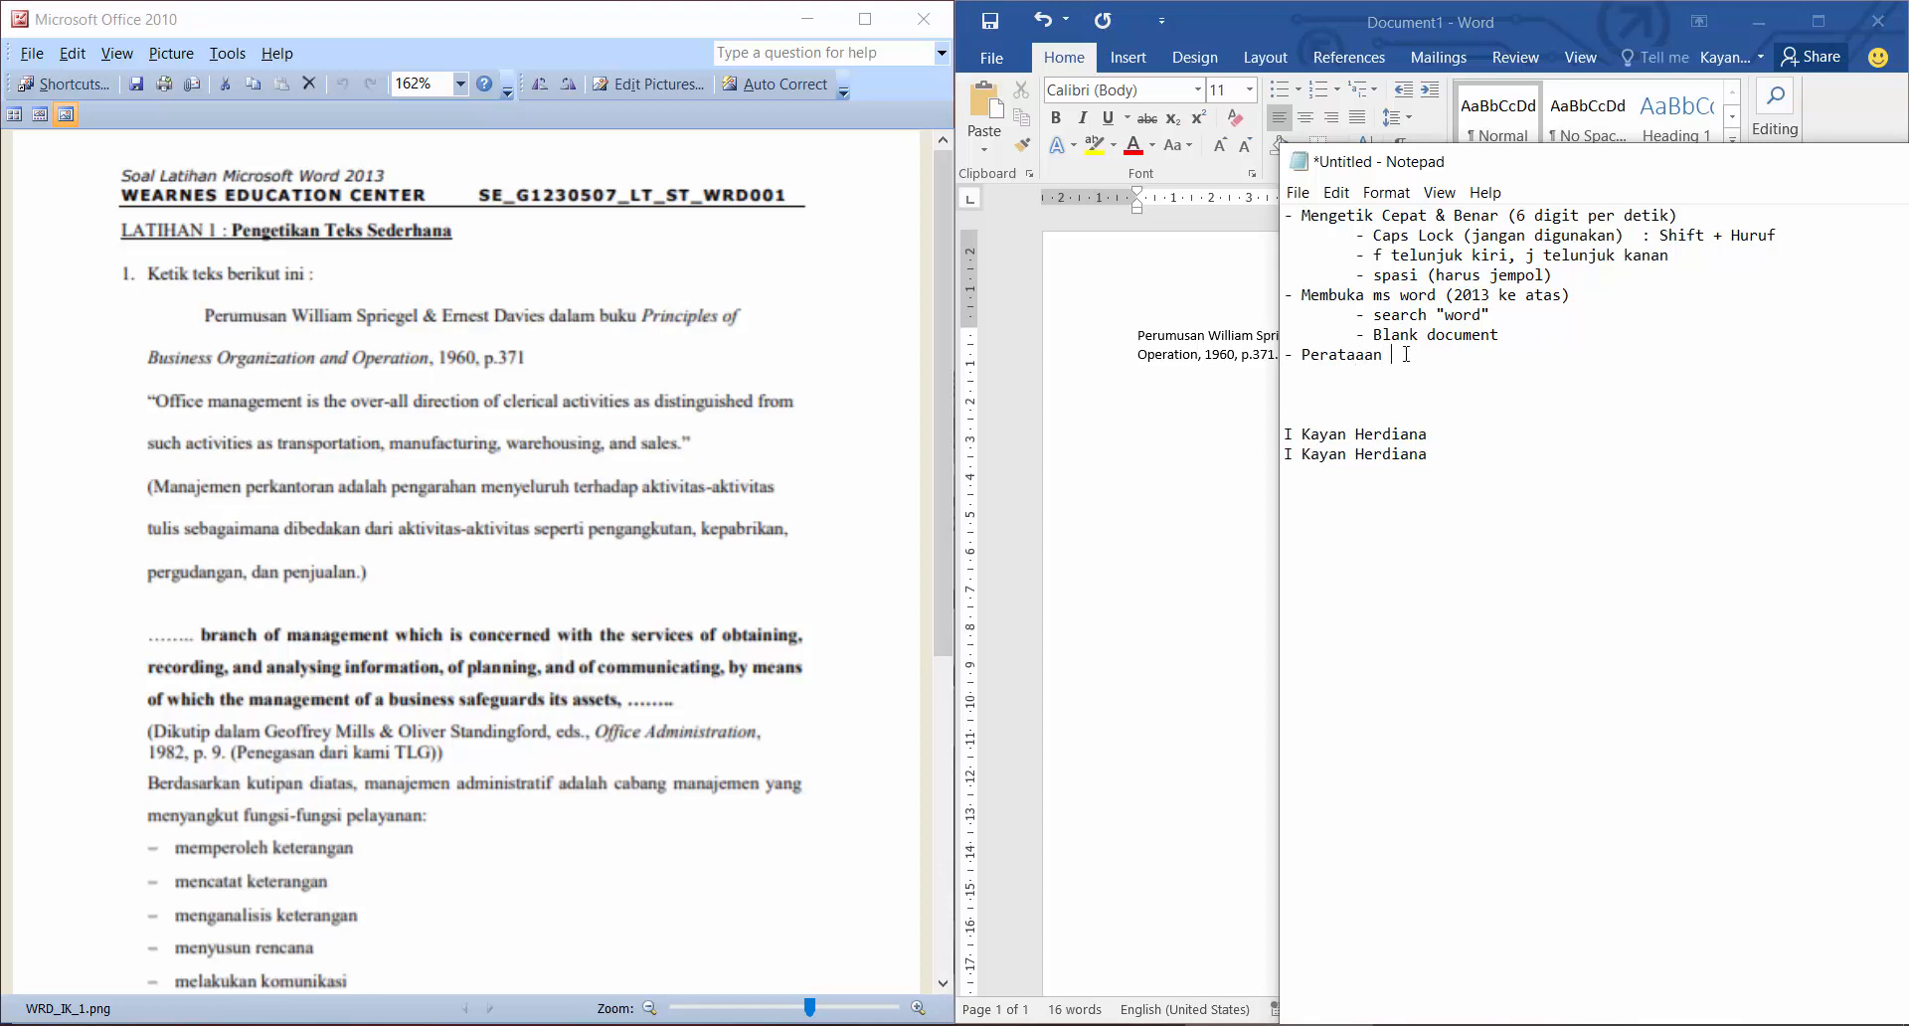
pyautogui.write('(Alignment)')
# Correct the 'Perataaan' typo in Notepad, then type filler words after 'p.371.' in Word.
pyautogui.click(1366, 356)
pyautogui.press('BackSpace')
pyautogui.hotkey('alt', 'Tab')
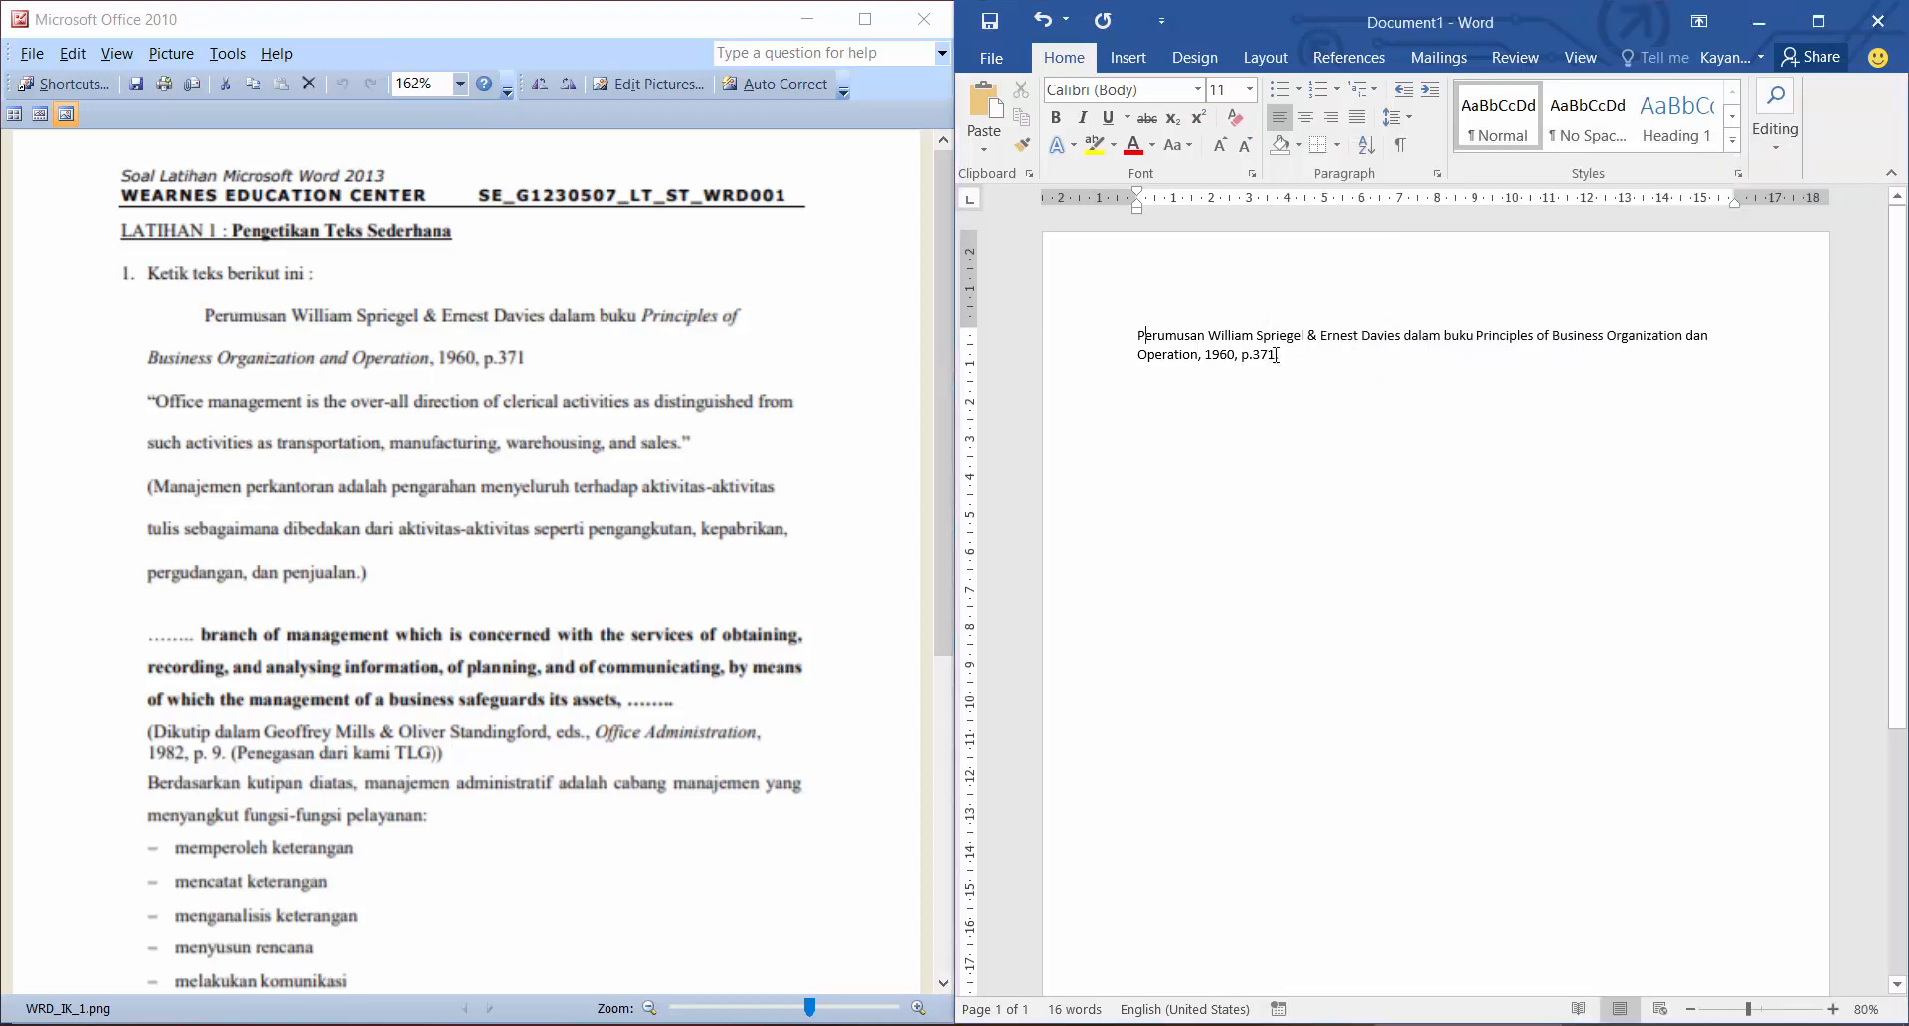
pyautogui.write('. asdjas dajsd ajsdl asdasd jasd asjd')
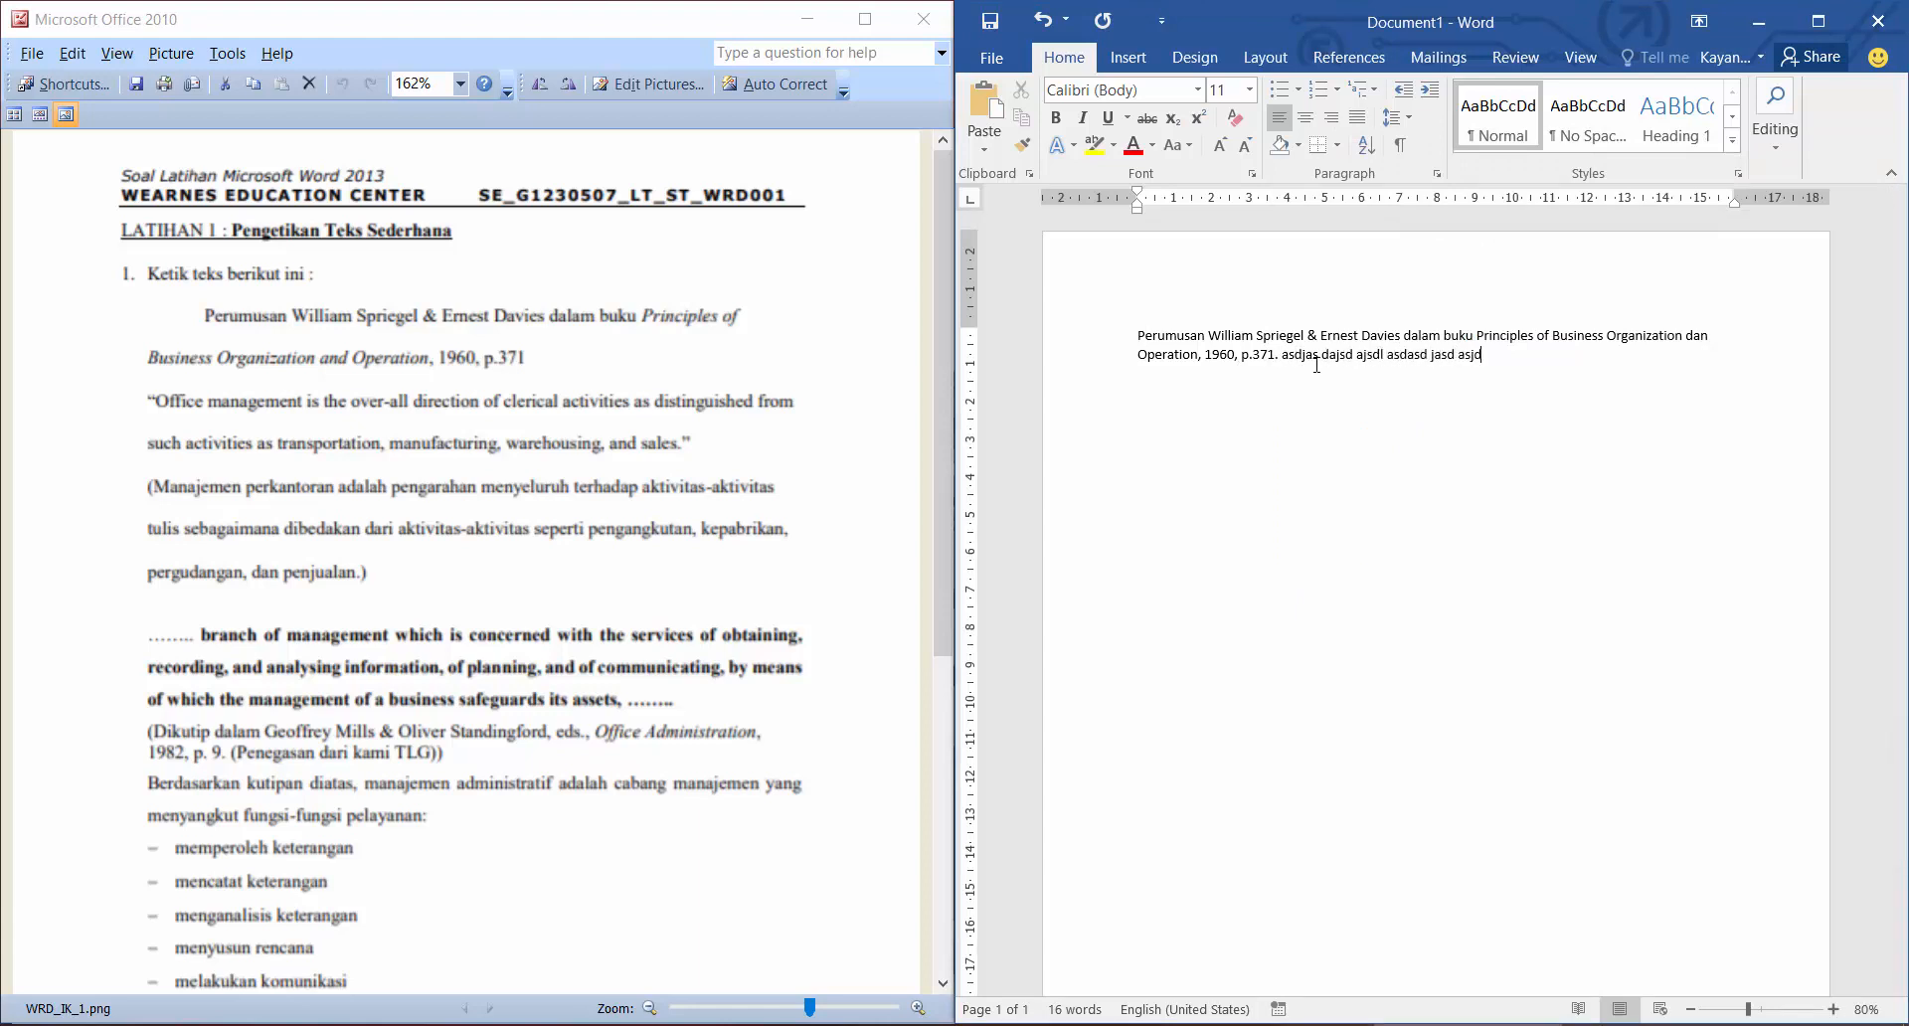
pyautogui.write('ja sdjasld jlasjdlasjdasjdasjdla ksda sas d')
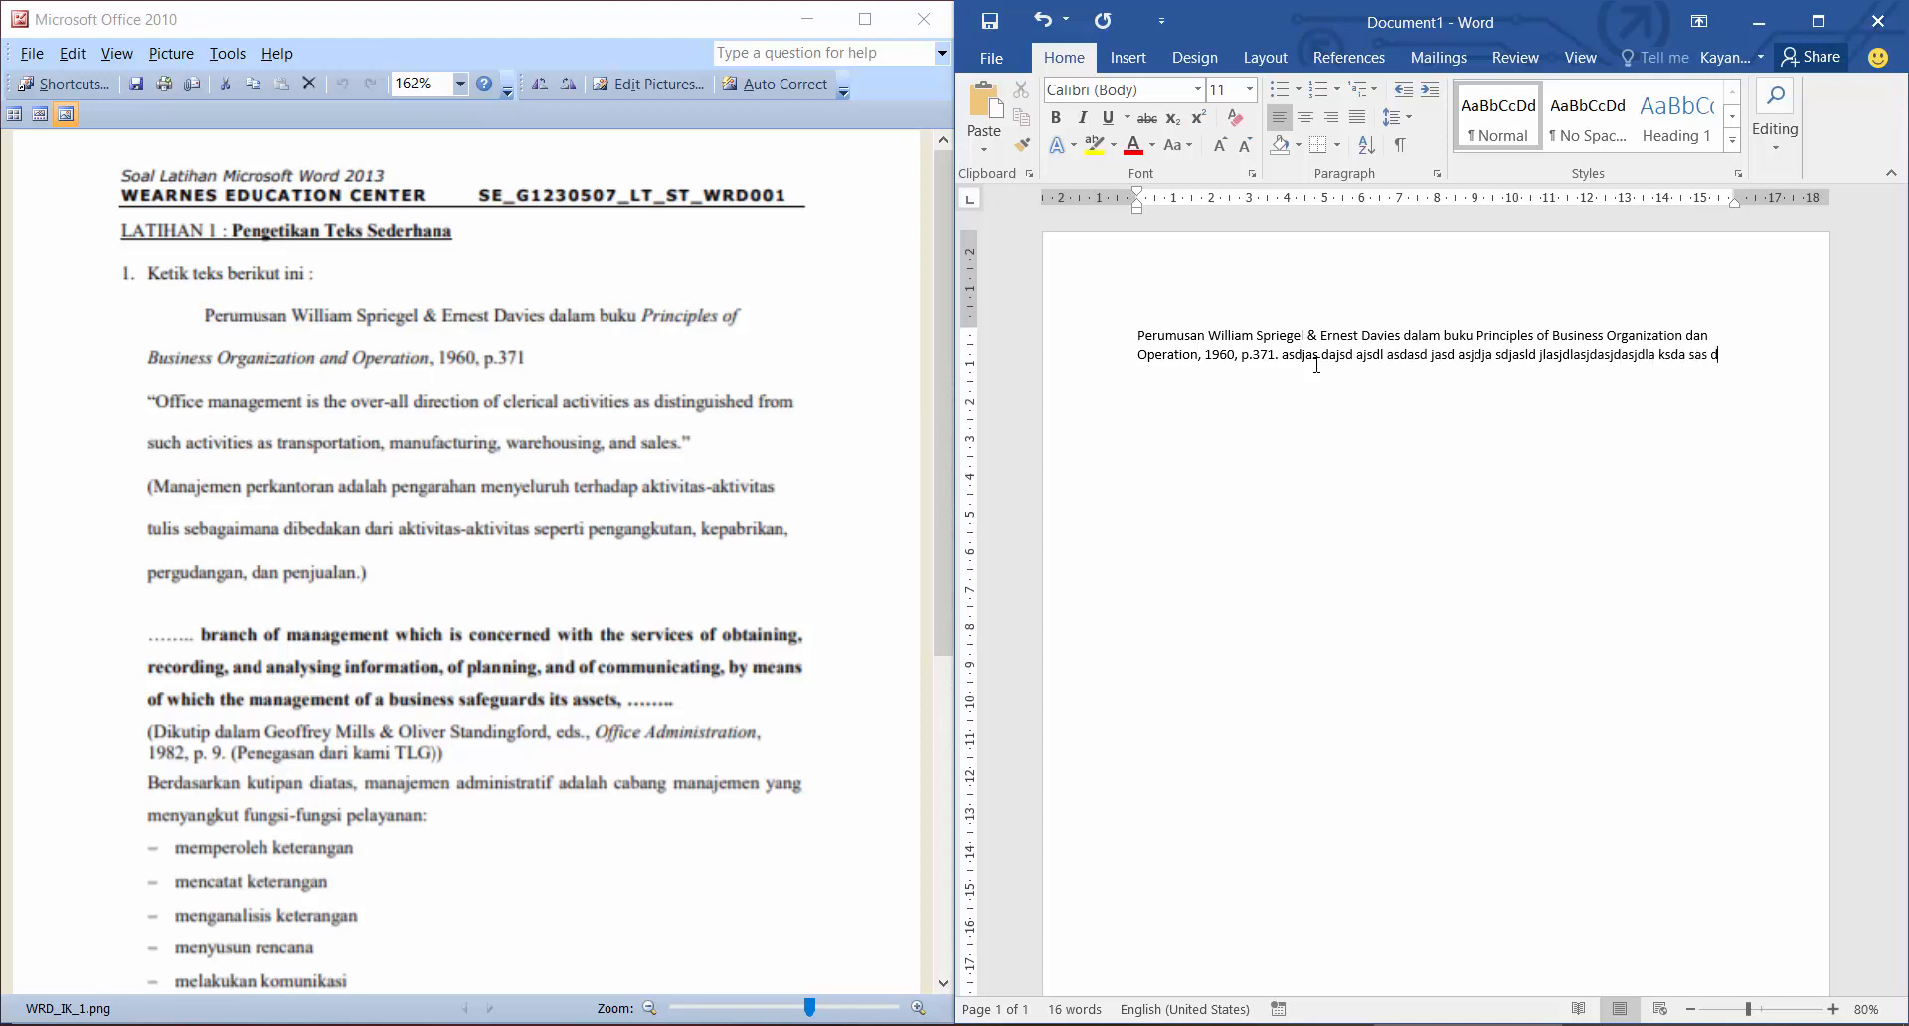
pyautogui.write('asdjasldj asdjalskd jasd a')
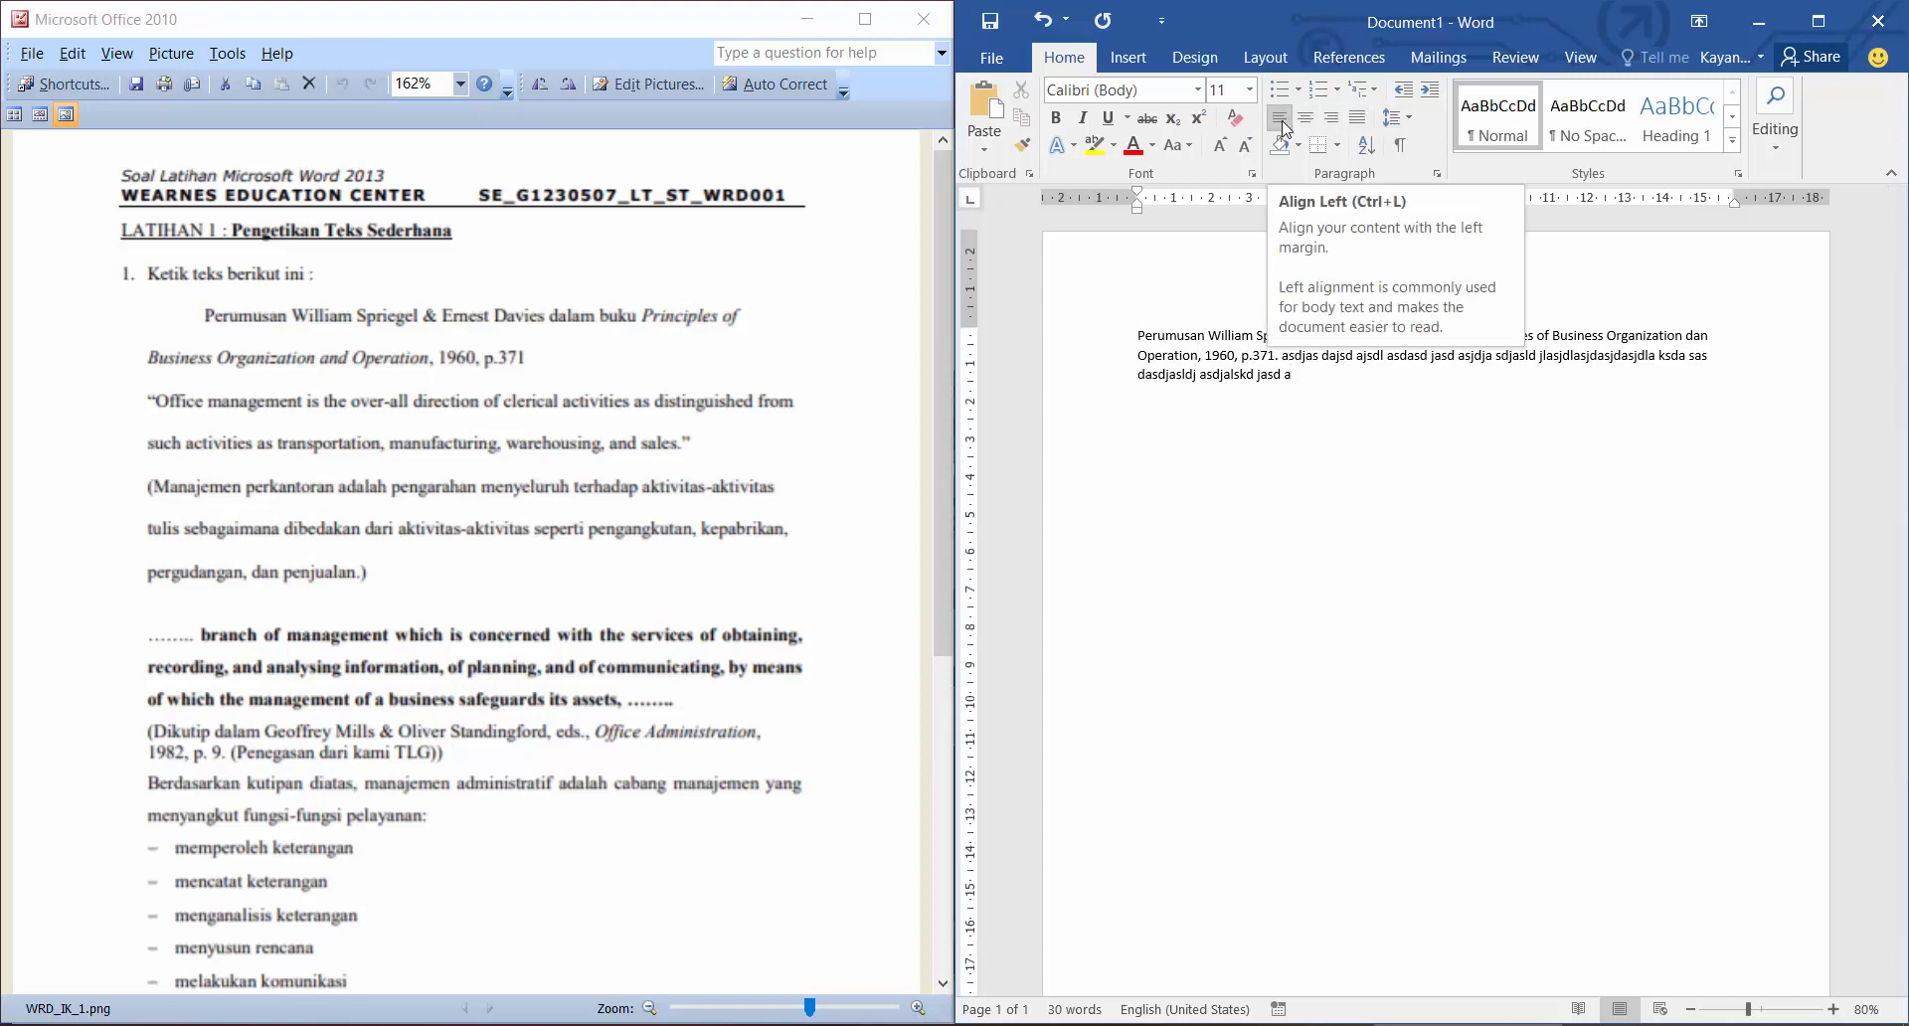
# Add the indented Notepad sub-point '- rata kiri (Ctrl + L)' and return to Word.
pyautogui.hotkey('alt', 'Tab')
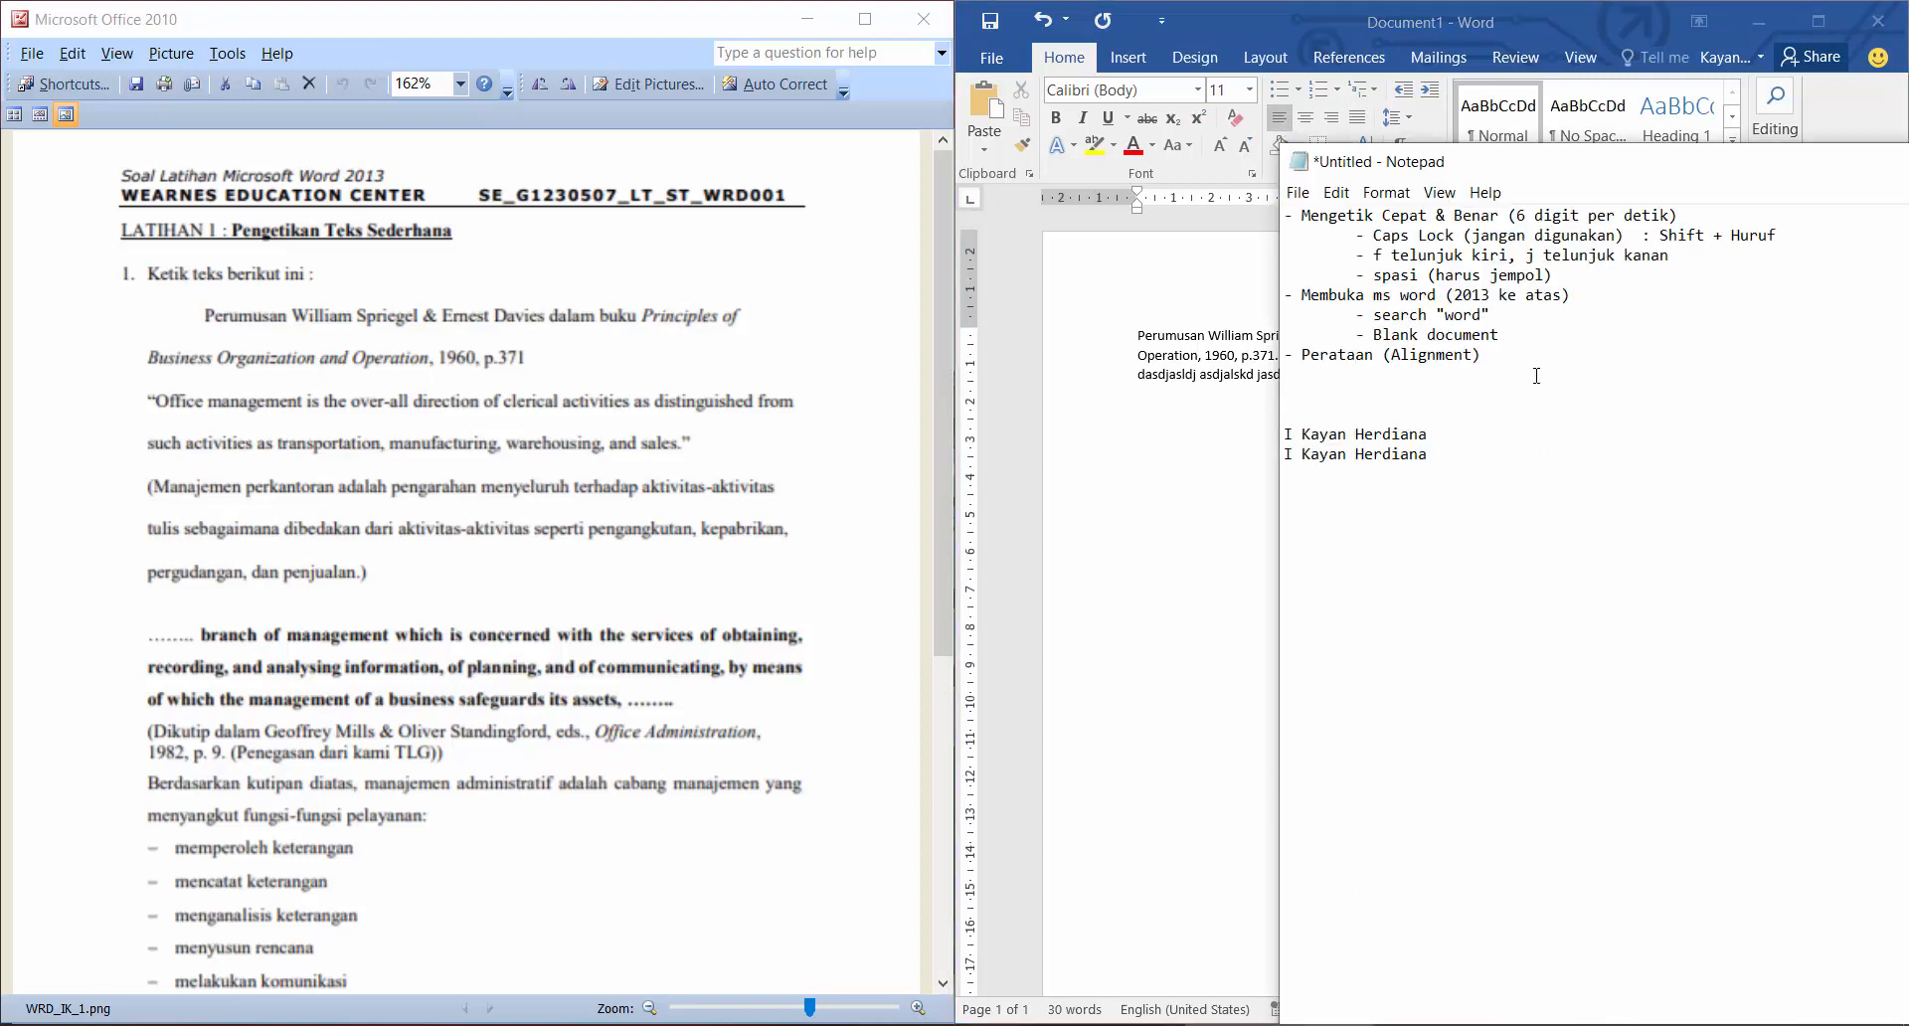
pyautogui.write('rata kiri')
pyautogui.hotkey('ctrl', 'Left')
pyautogui.hotkey('ctrl', 'Left')
pyautogui.write('-  (Ctrl + L)')
pyautogui.click(1136, 372)
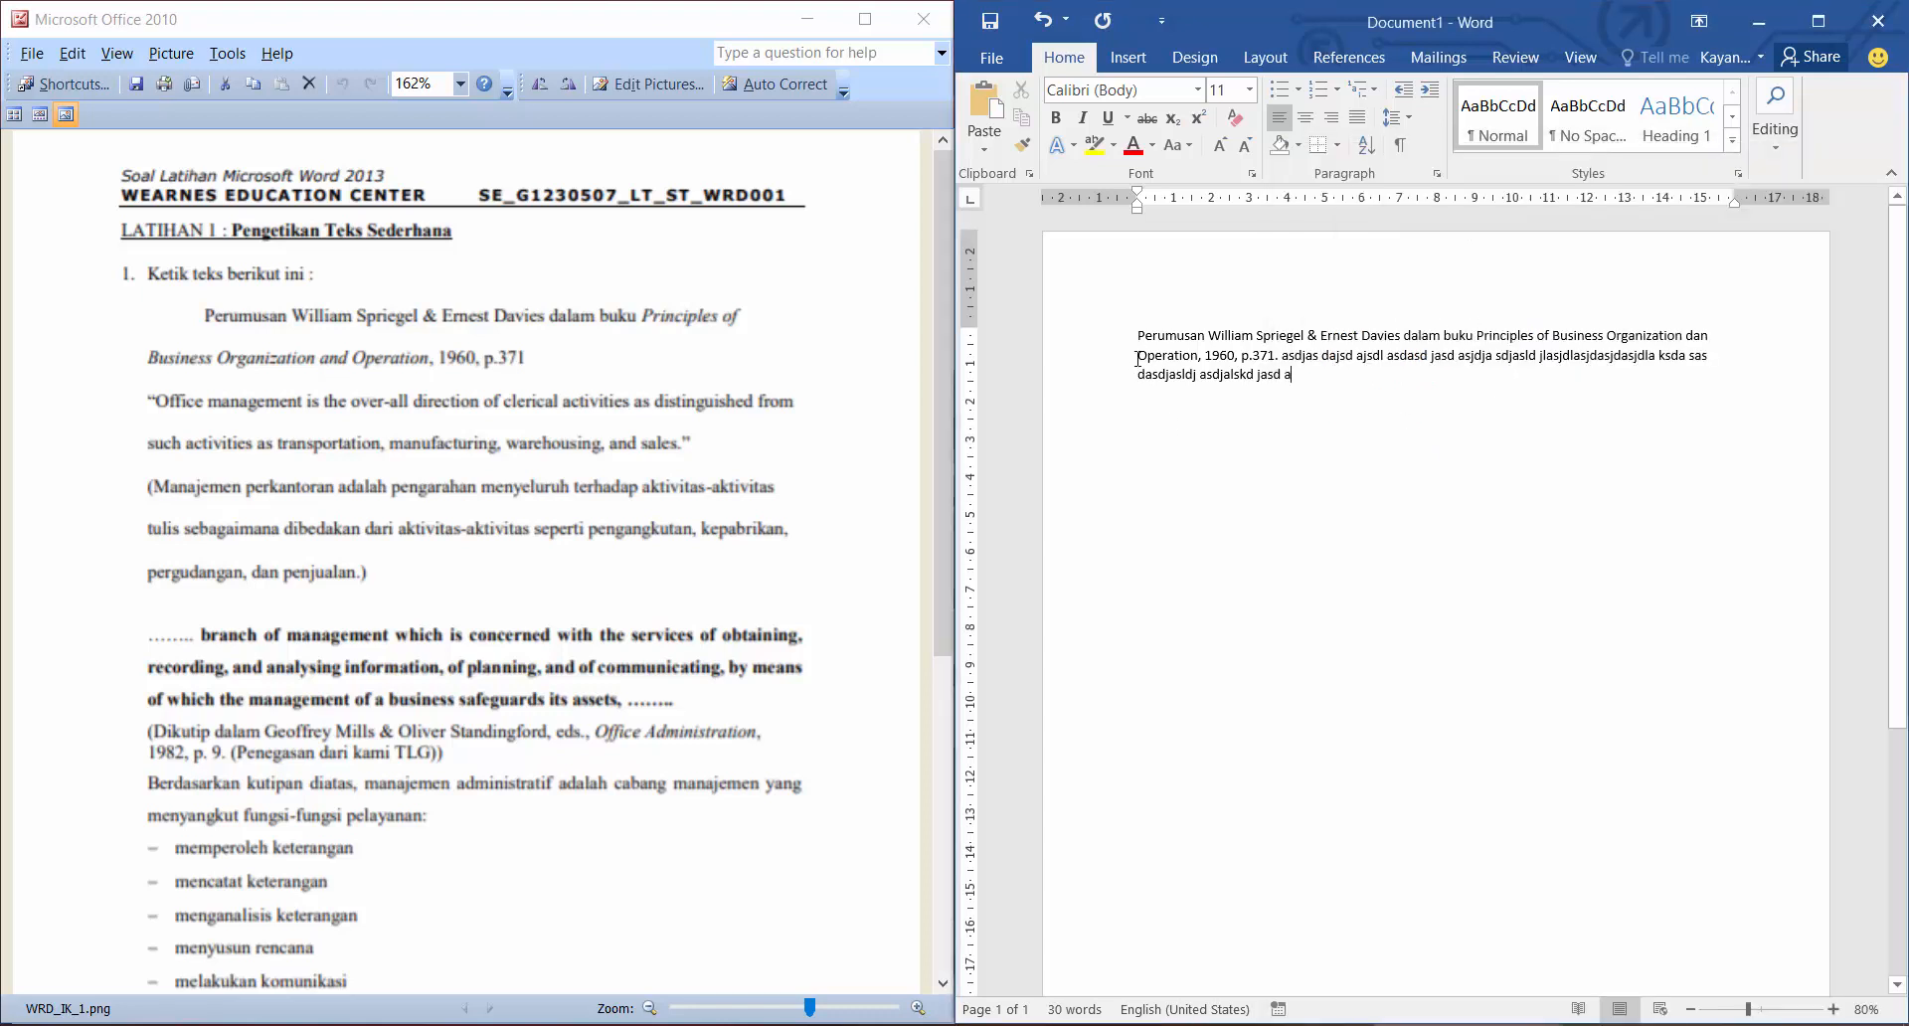
# Justify the sample paragraph, set it back to left alignment, then bring up the Chrome keyboard photo.
pyautogui.moveTo(1139, 336); pyautogui.dragTo(1298, 376)
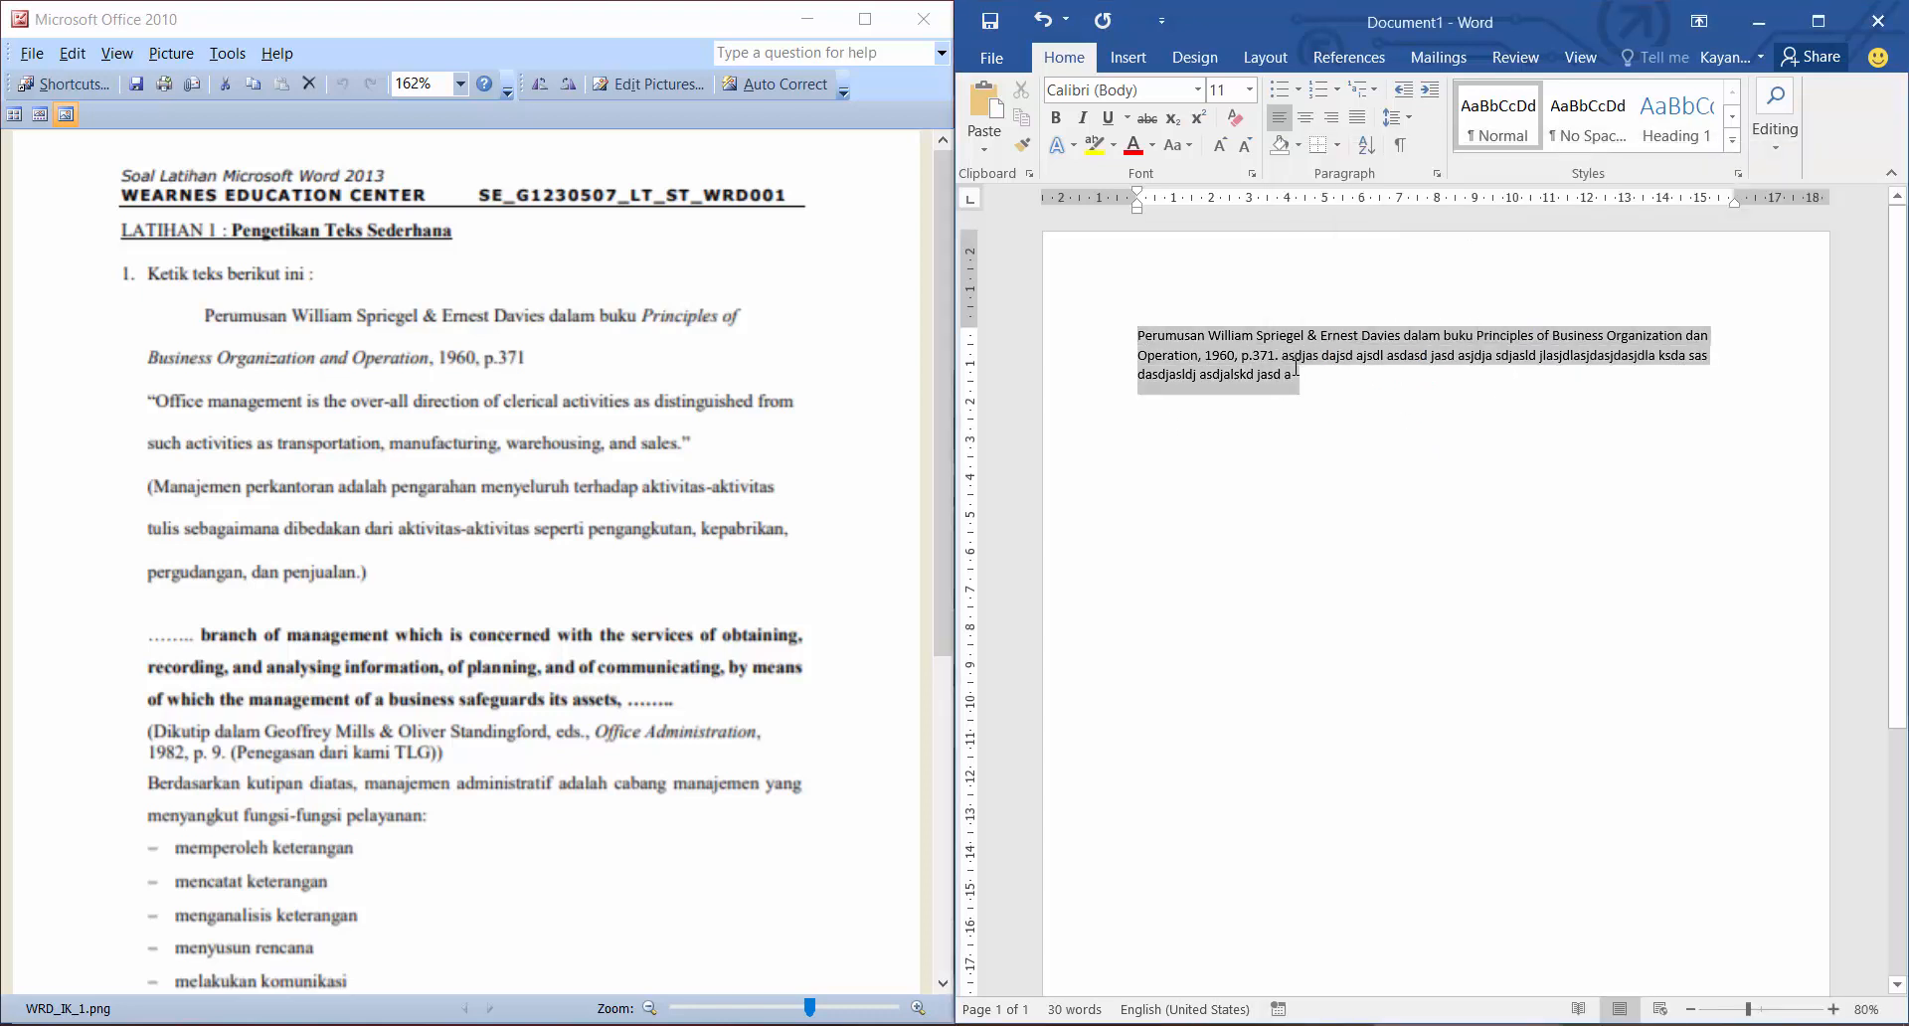
pyautogui.hotkey('ctrl', 'j')
pyautogui.click(1292, 124)
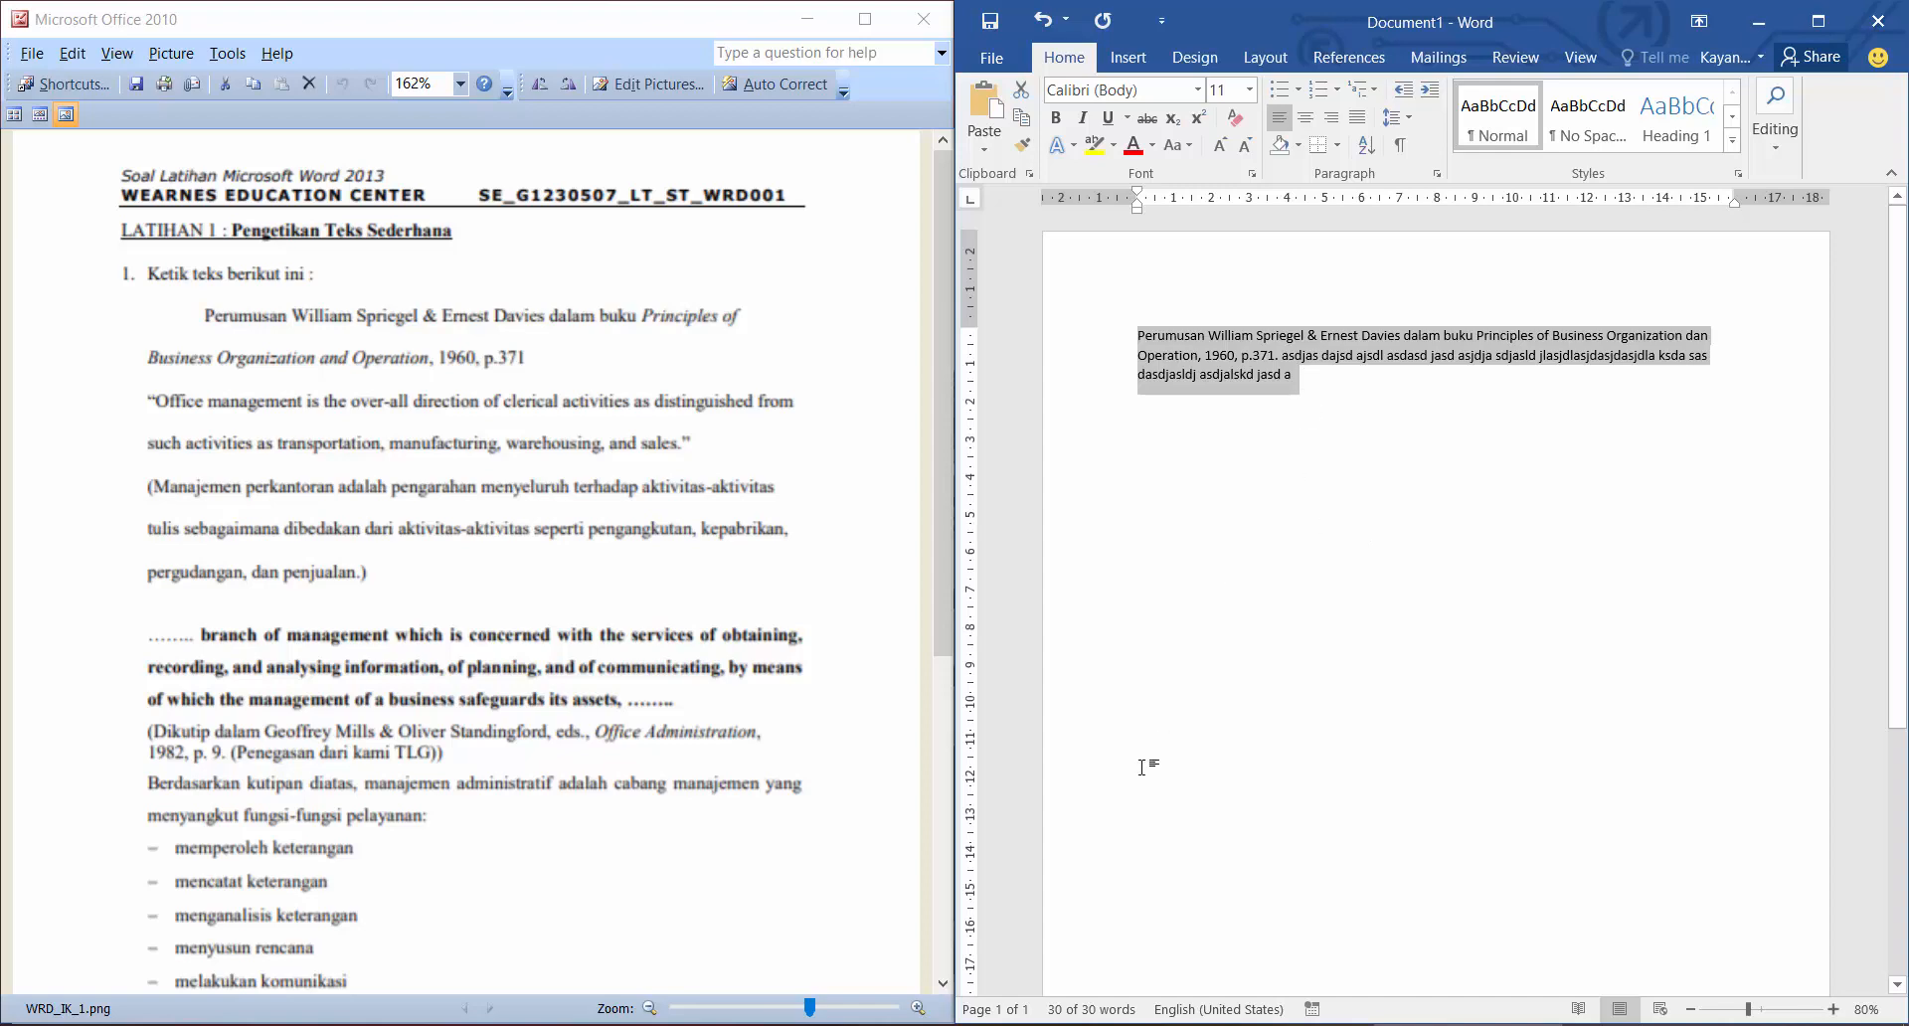
pyautogui.click(398, 1025)
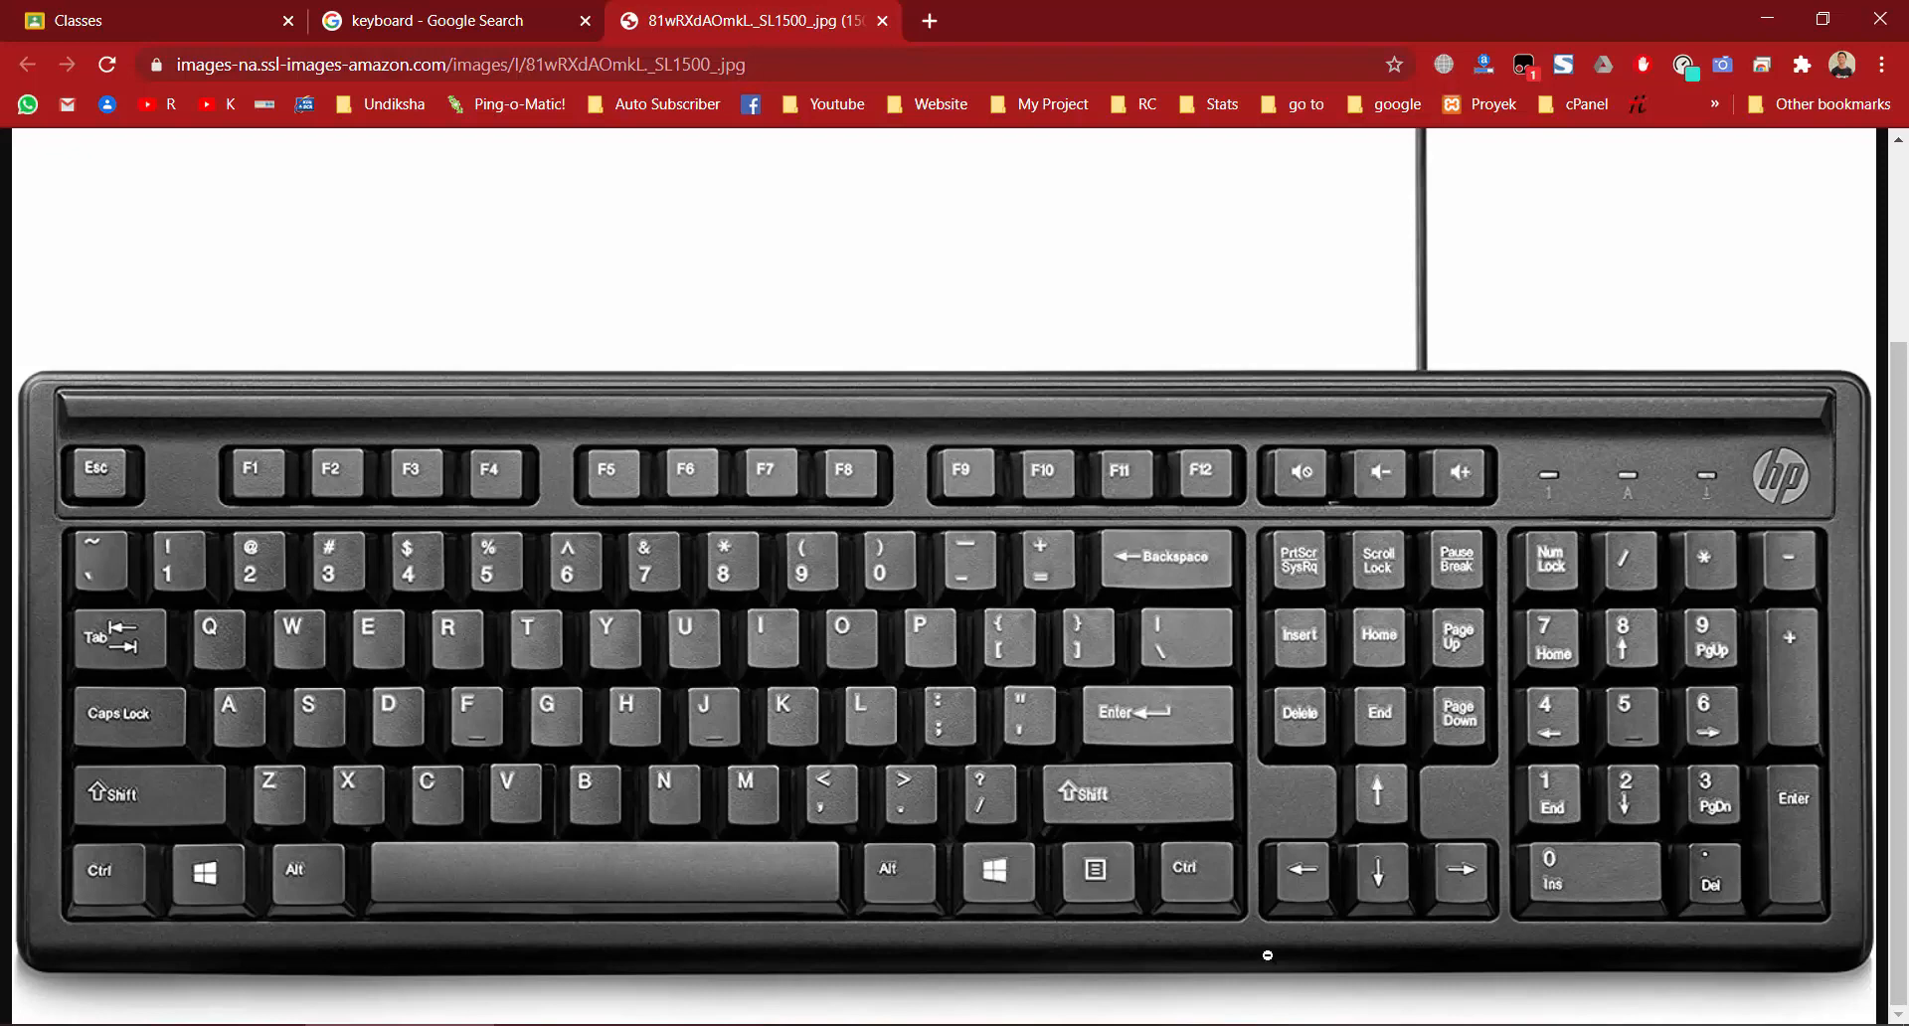
# Back in Word, reselect the sample paragraph text and then deselect it.
pyautogui.click(1470, 1025)
pyautogui.click(1333, 388)
pyautogui.moveTo(1333, 388); pyautogui.dragTo(1135, 333)
pyautogui.click(1365, 522)
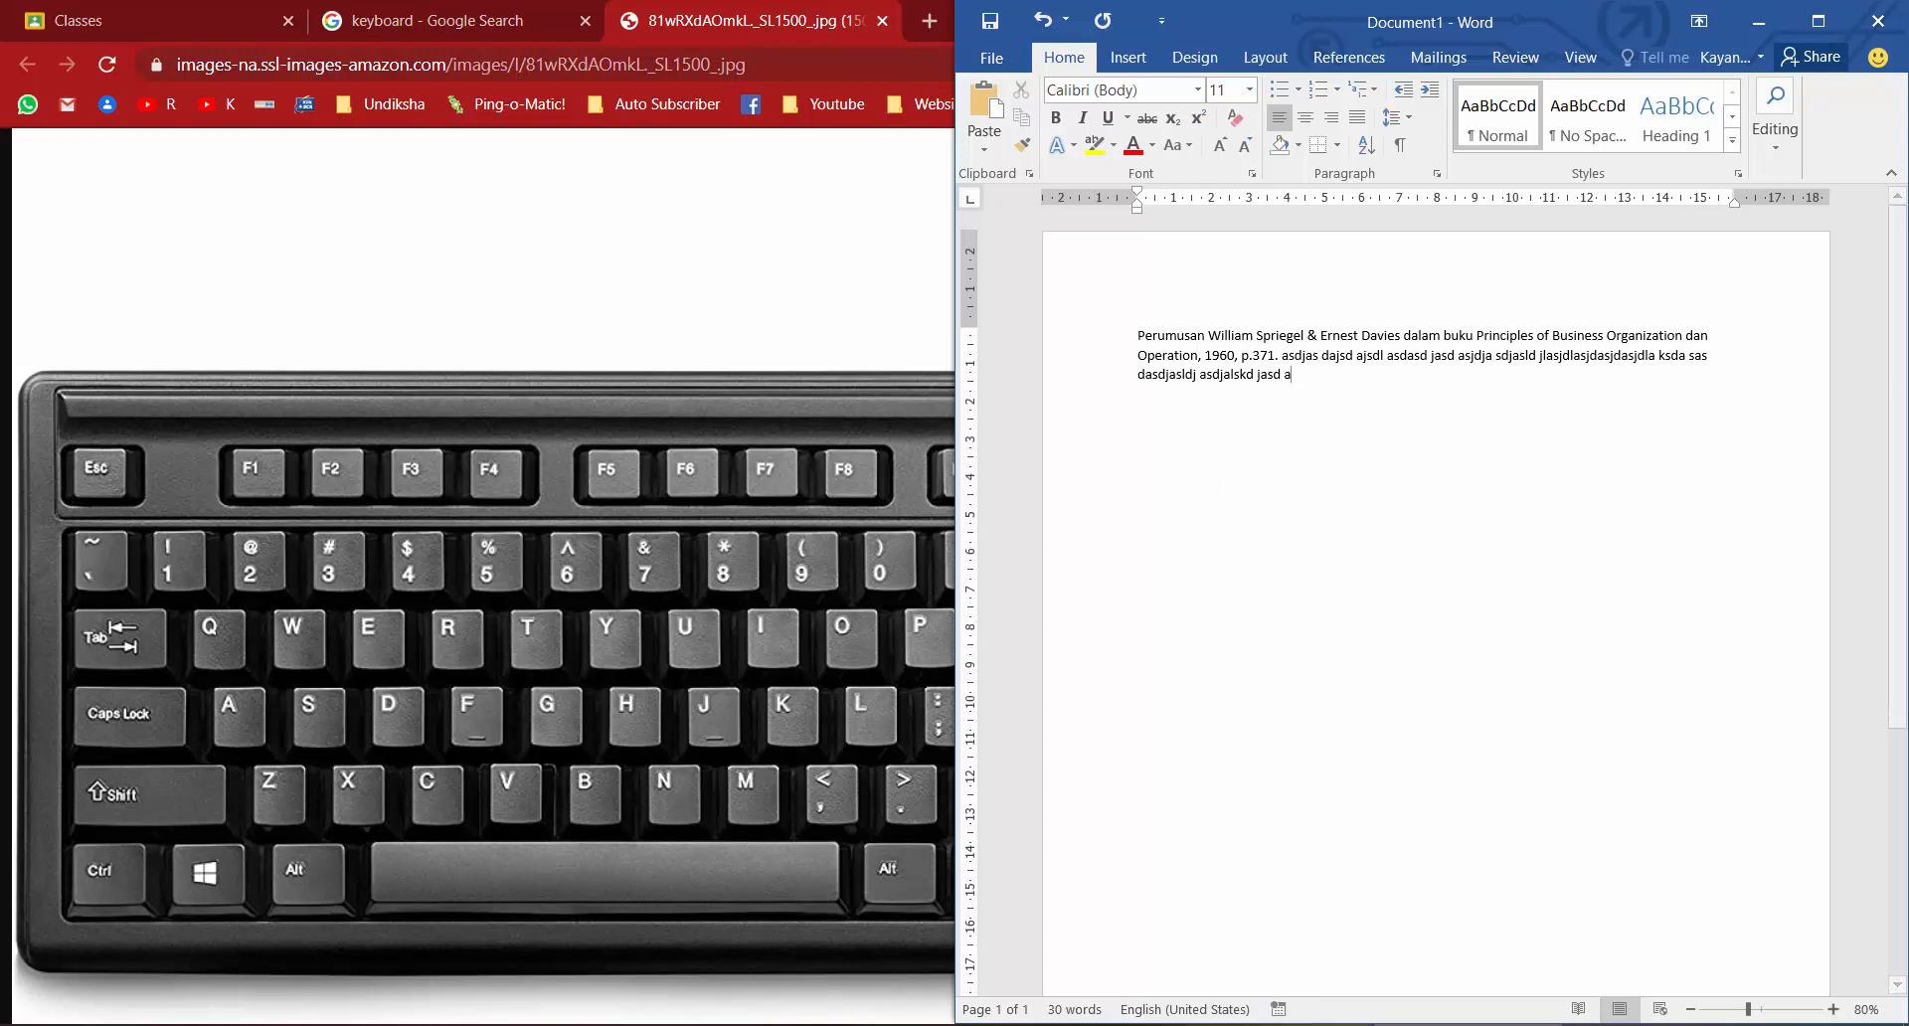
# Add the note '- rata kanan (Ctrl + R)' below the 'rata kiri' entry in Notepad.
pyautogui.click(1276, 1025)
pyautogui.click(1551, 394)
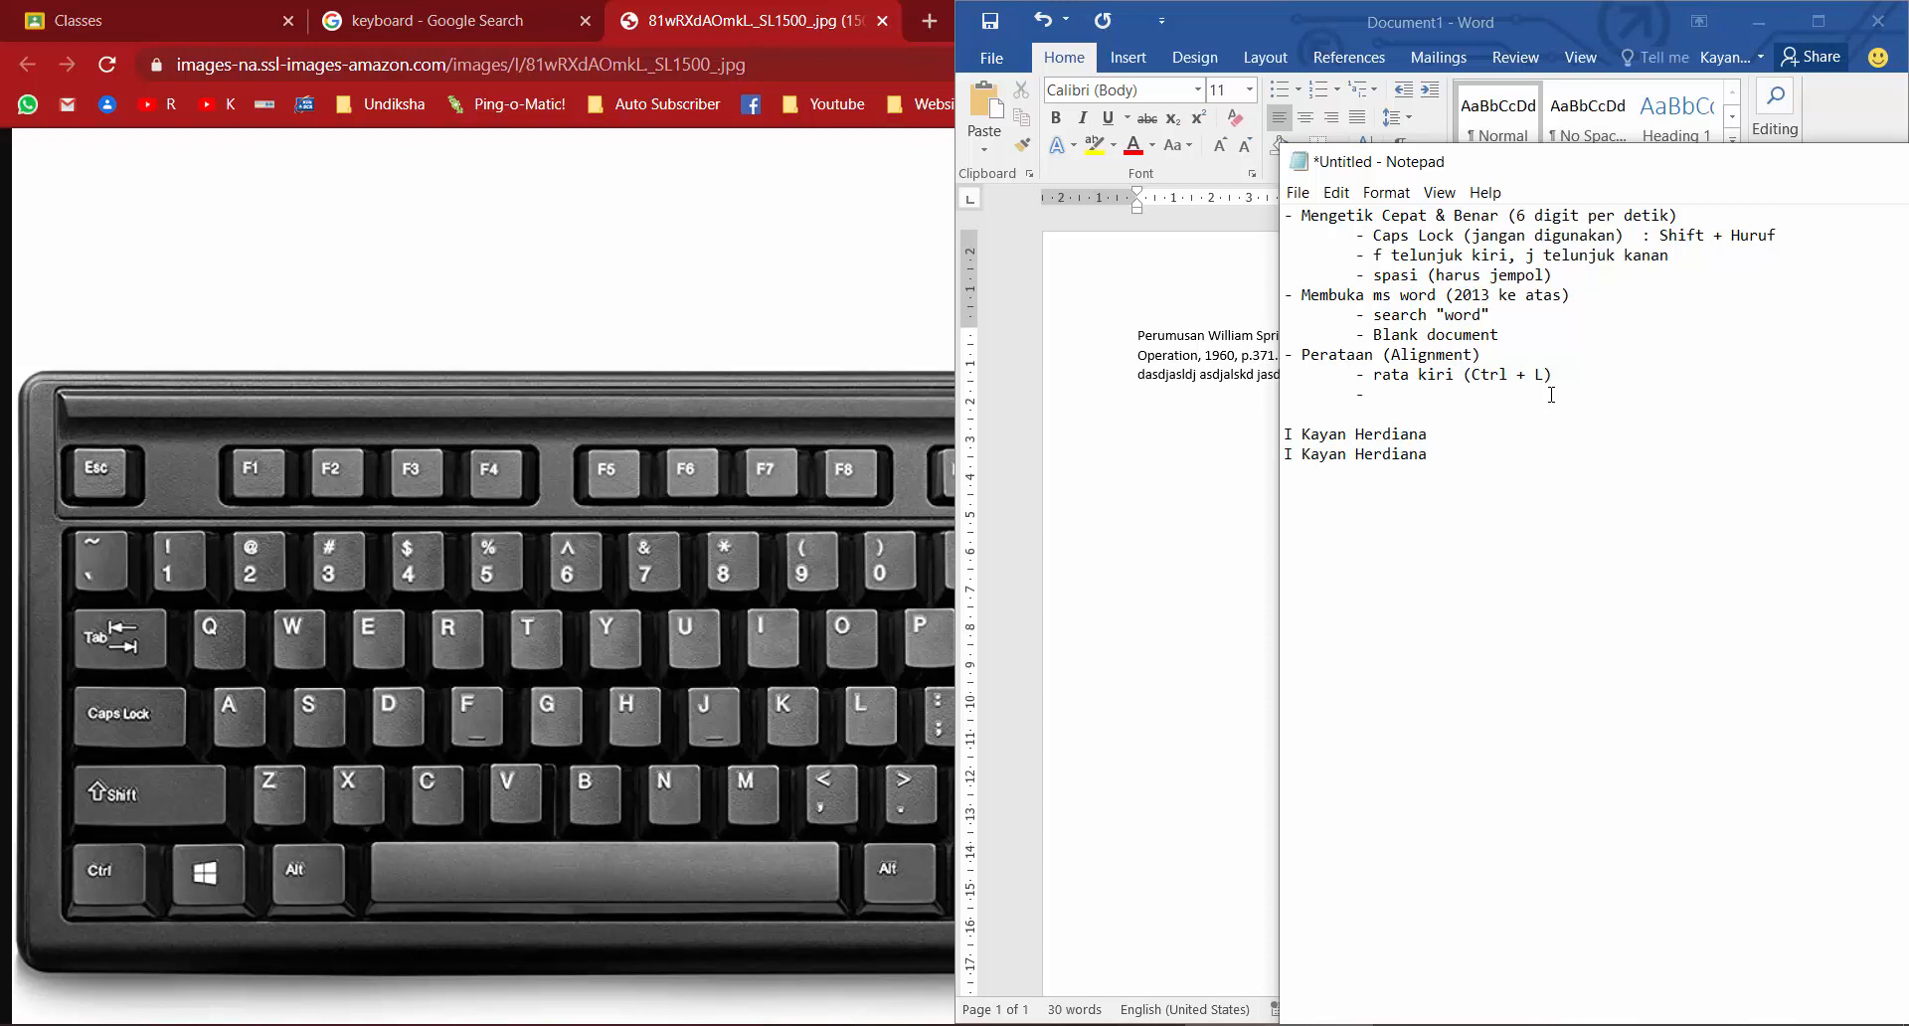
pyautogui.write('- rata kanan (Ctrl + R)')
# Right-align the whole sample paragraph, then bring the keyboard photo and WRD_IK_1.png image forward.
pyautogui.click(1120, 447)
pyautogui.tripleClick(1120, 355)
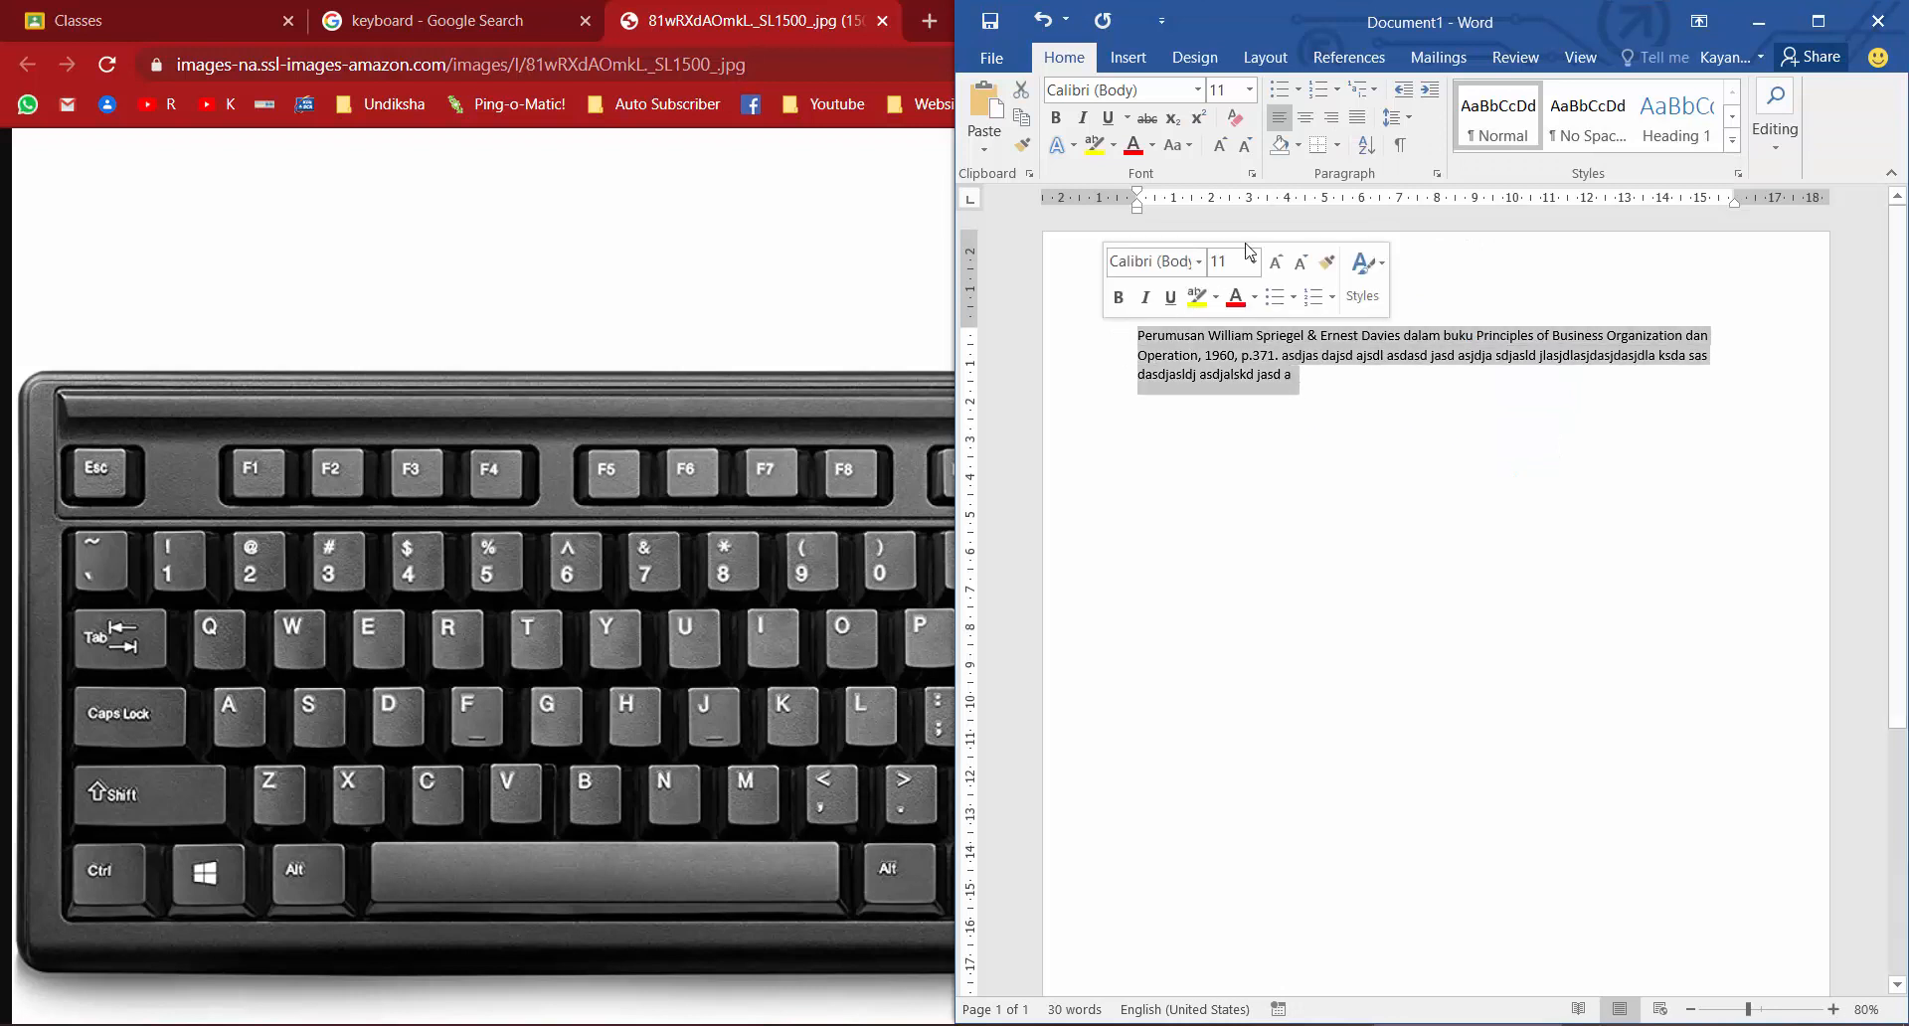
pyautogui.click(1331, 125)
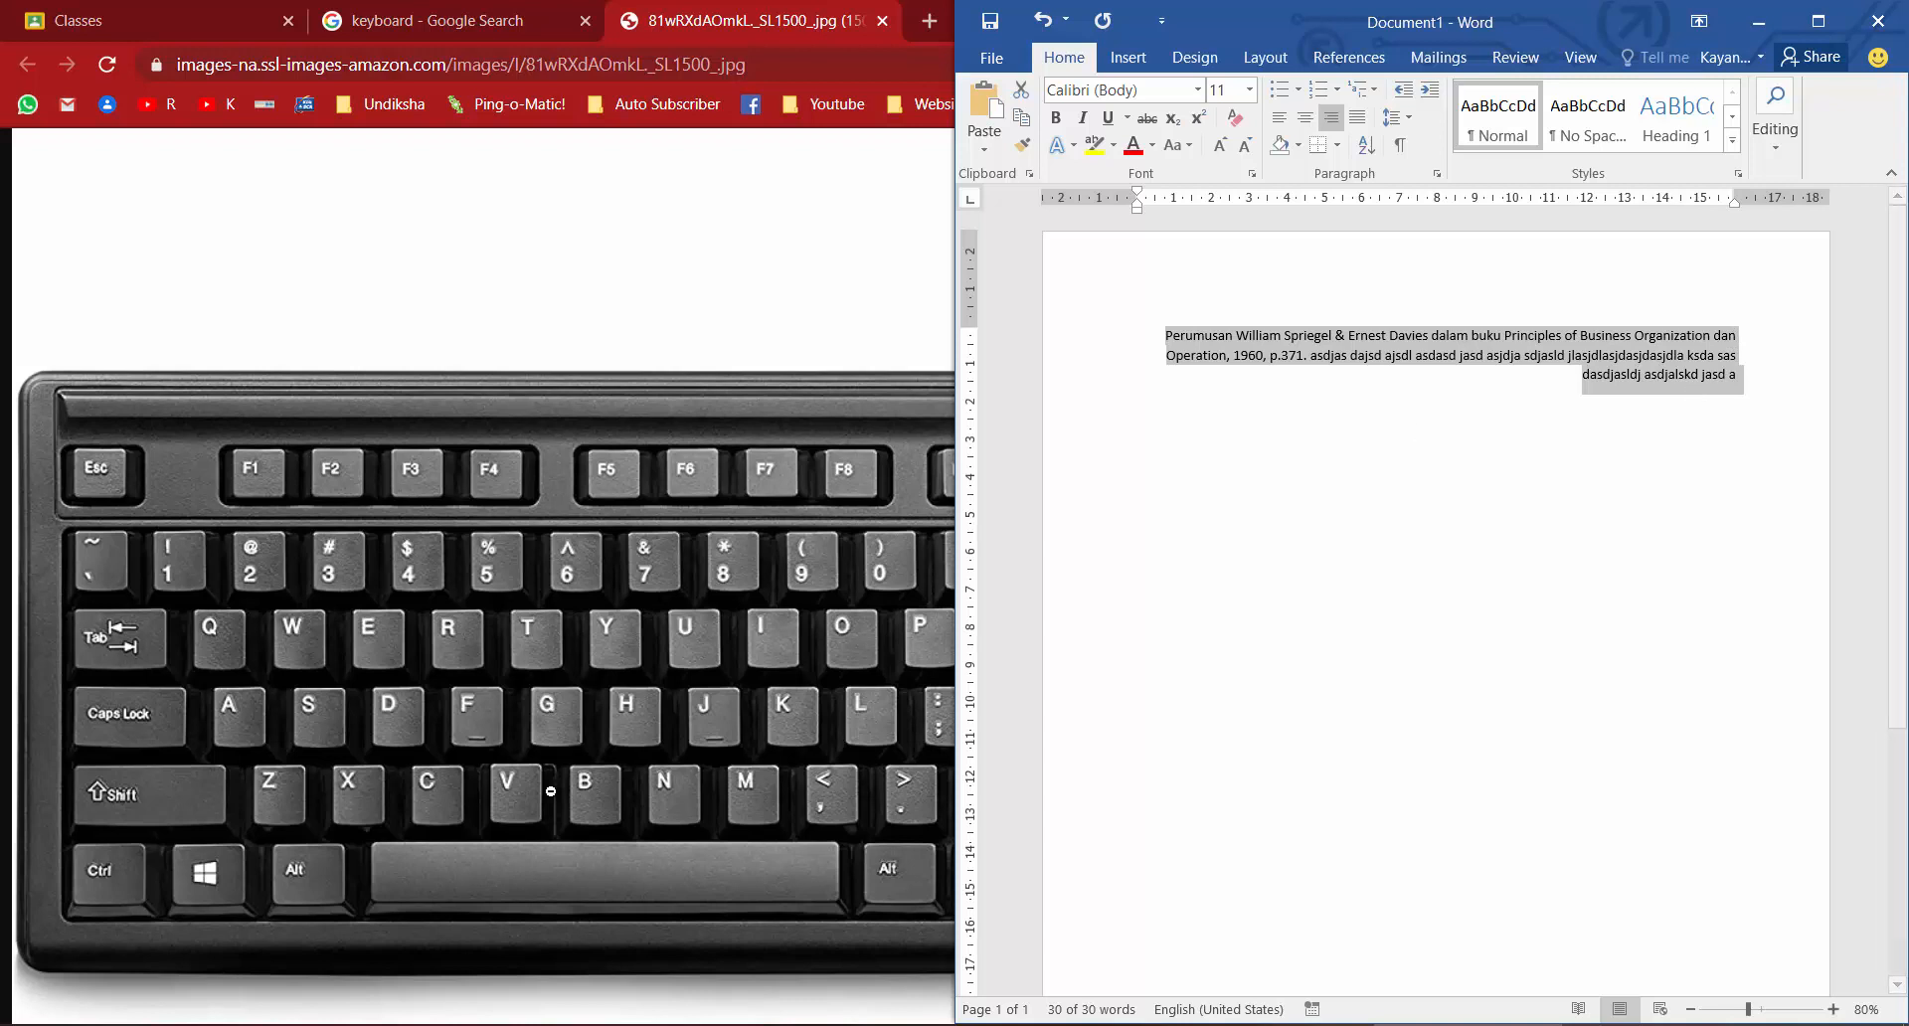
pyautogui.click(476, 1025)
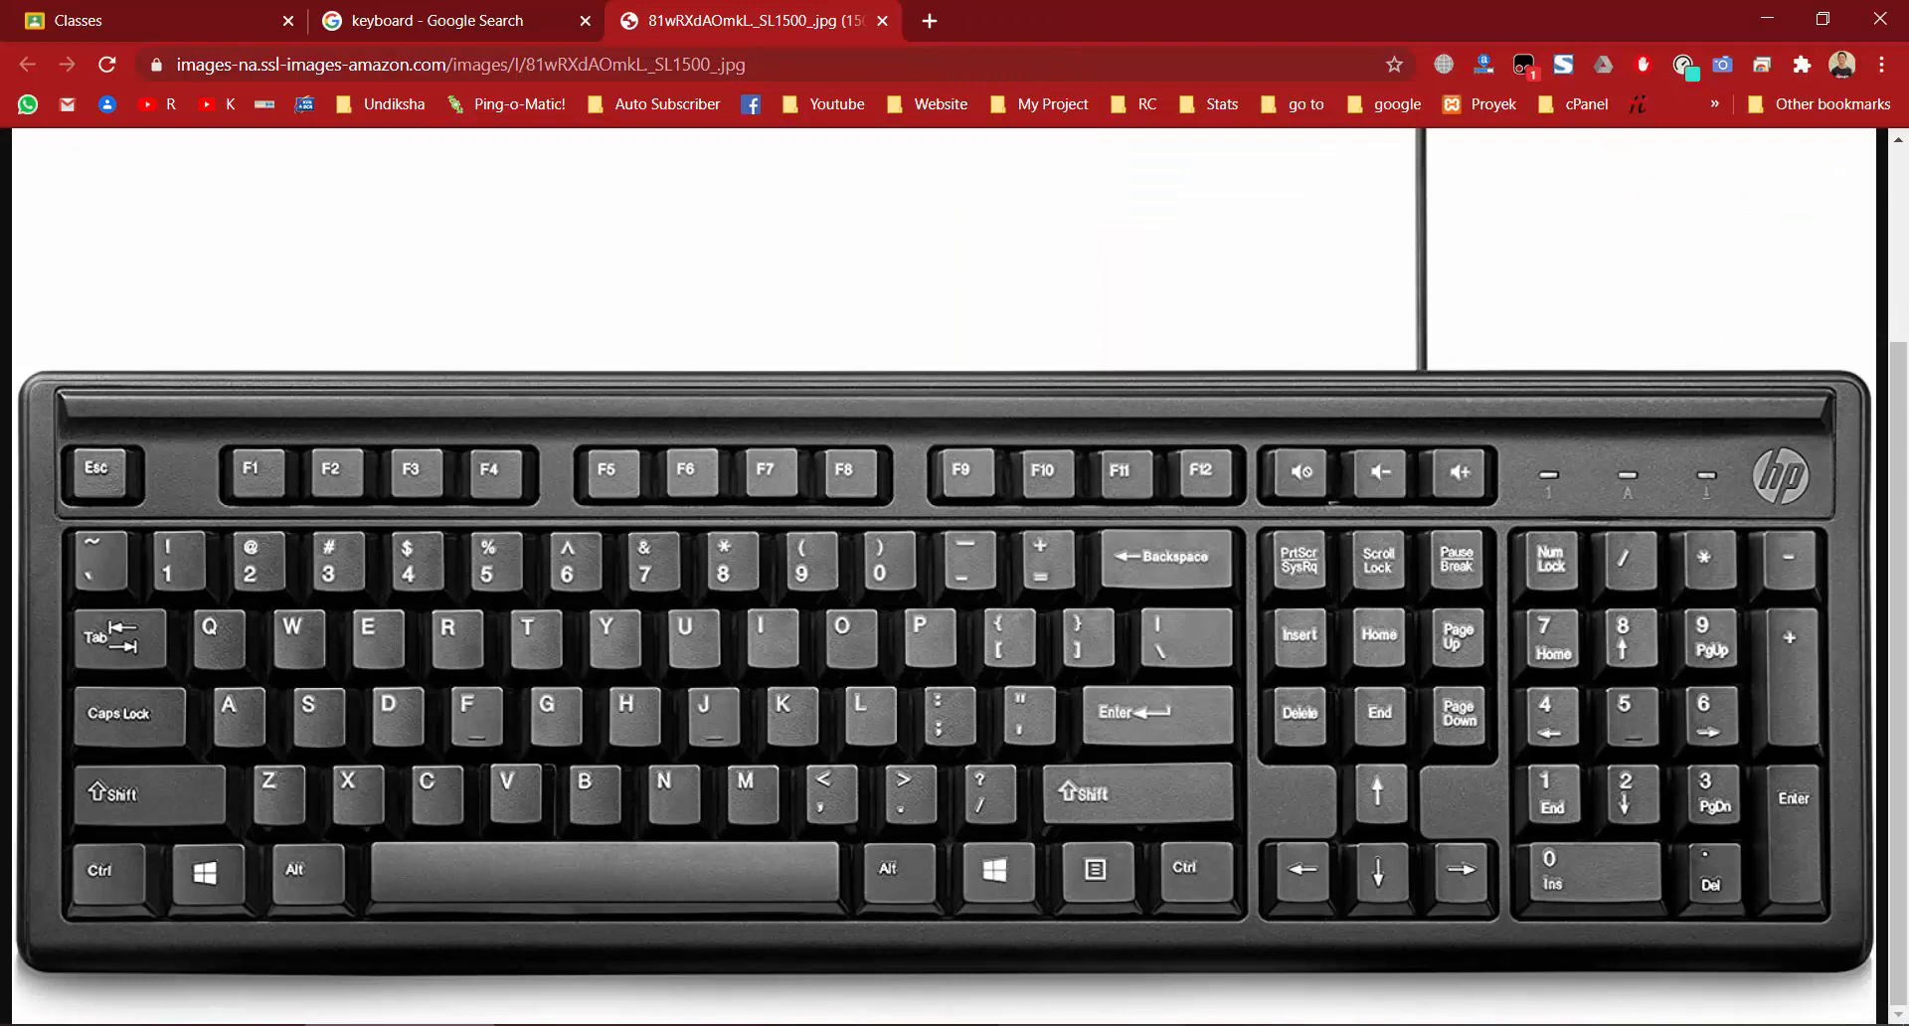
pyautogui.click(1143, 1025)
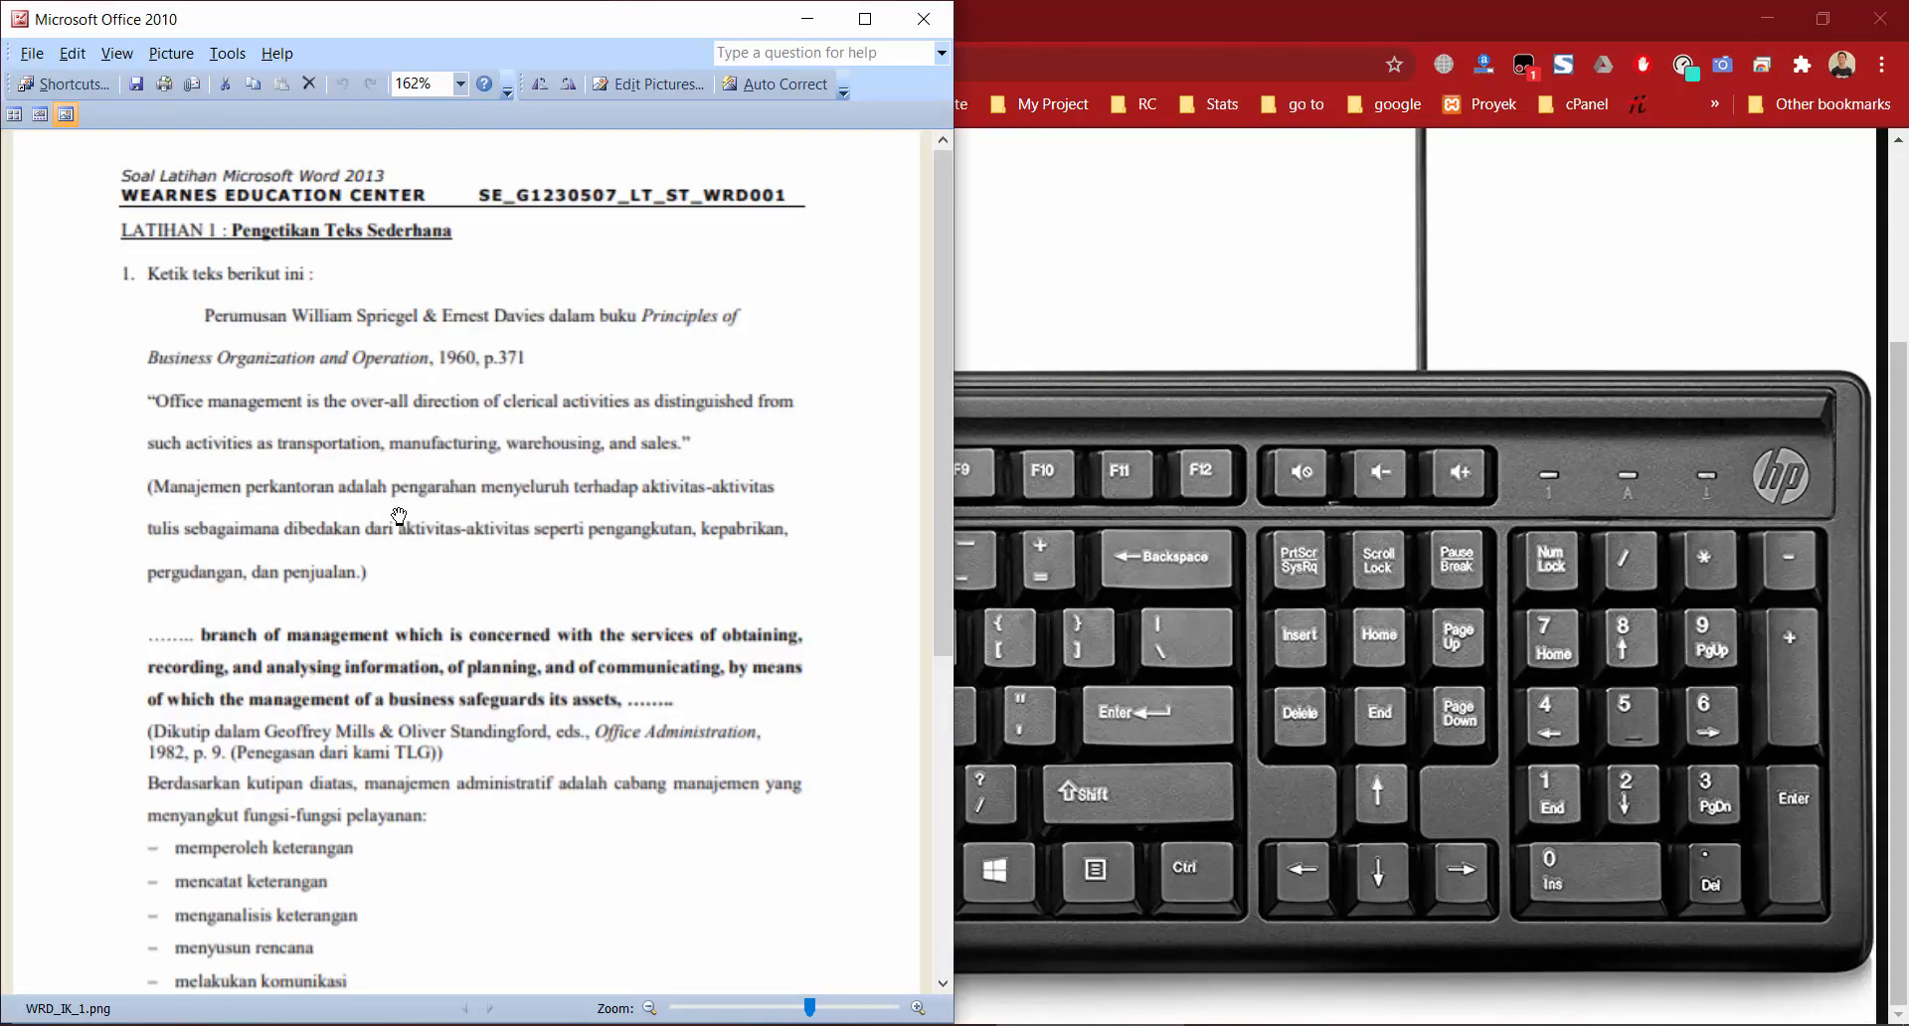
# Add a new note line '- rata tengah (Ctrl + E)' under the right-align entry.
pyautogui.click(1363, 1022)
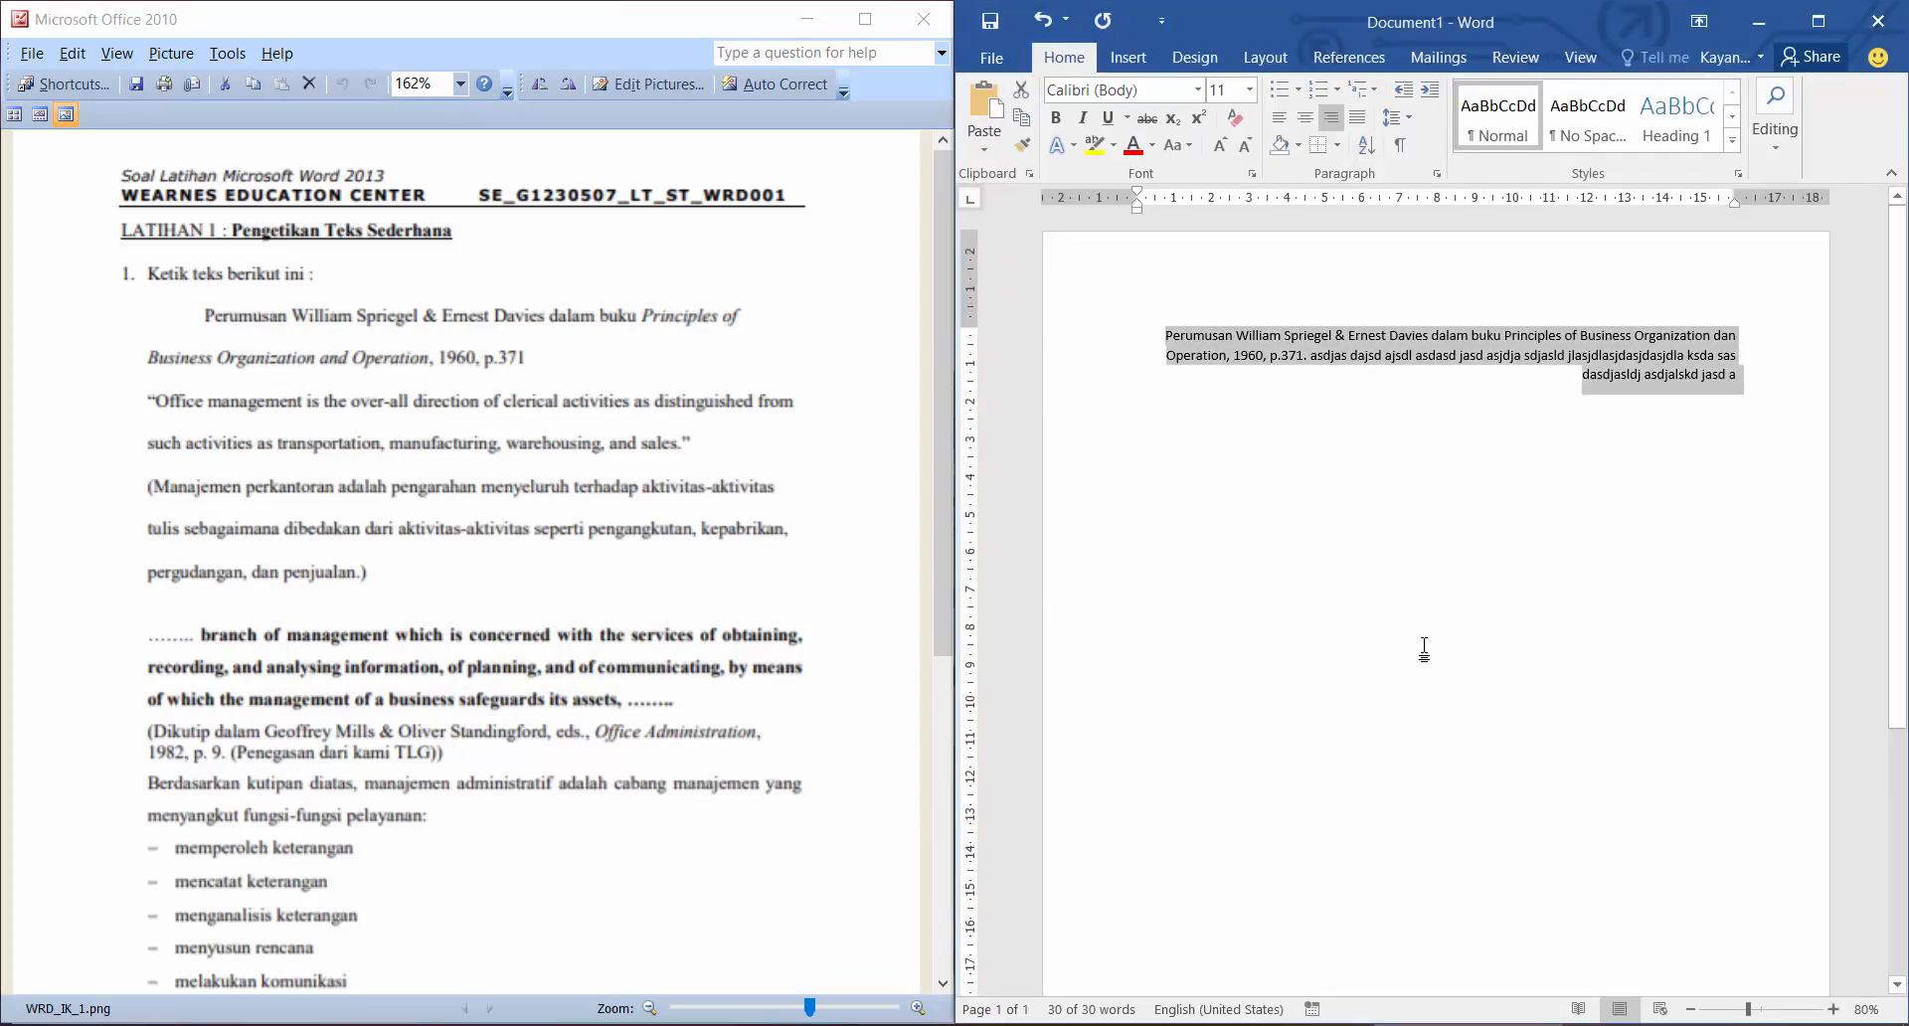
pyautogui.click(1748, 372)
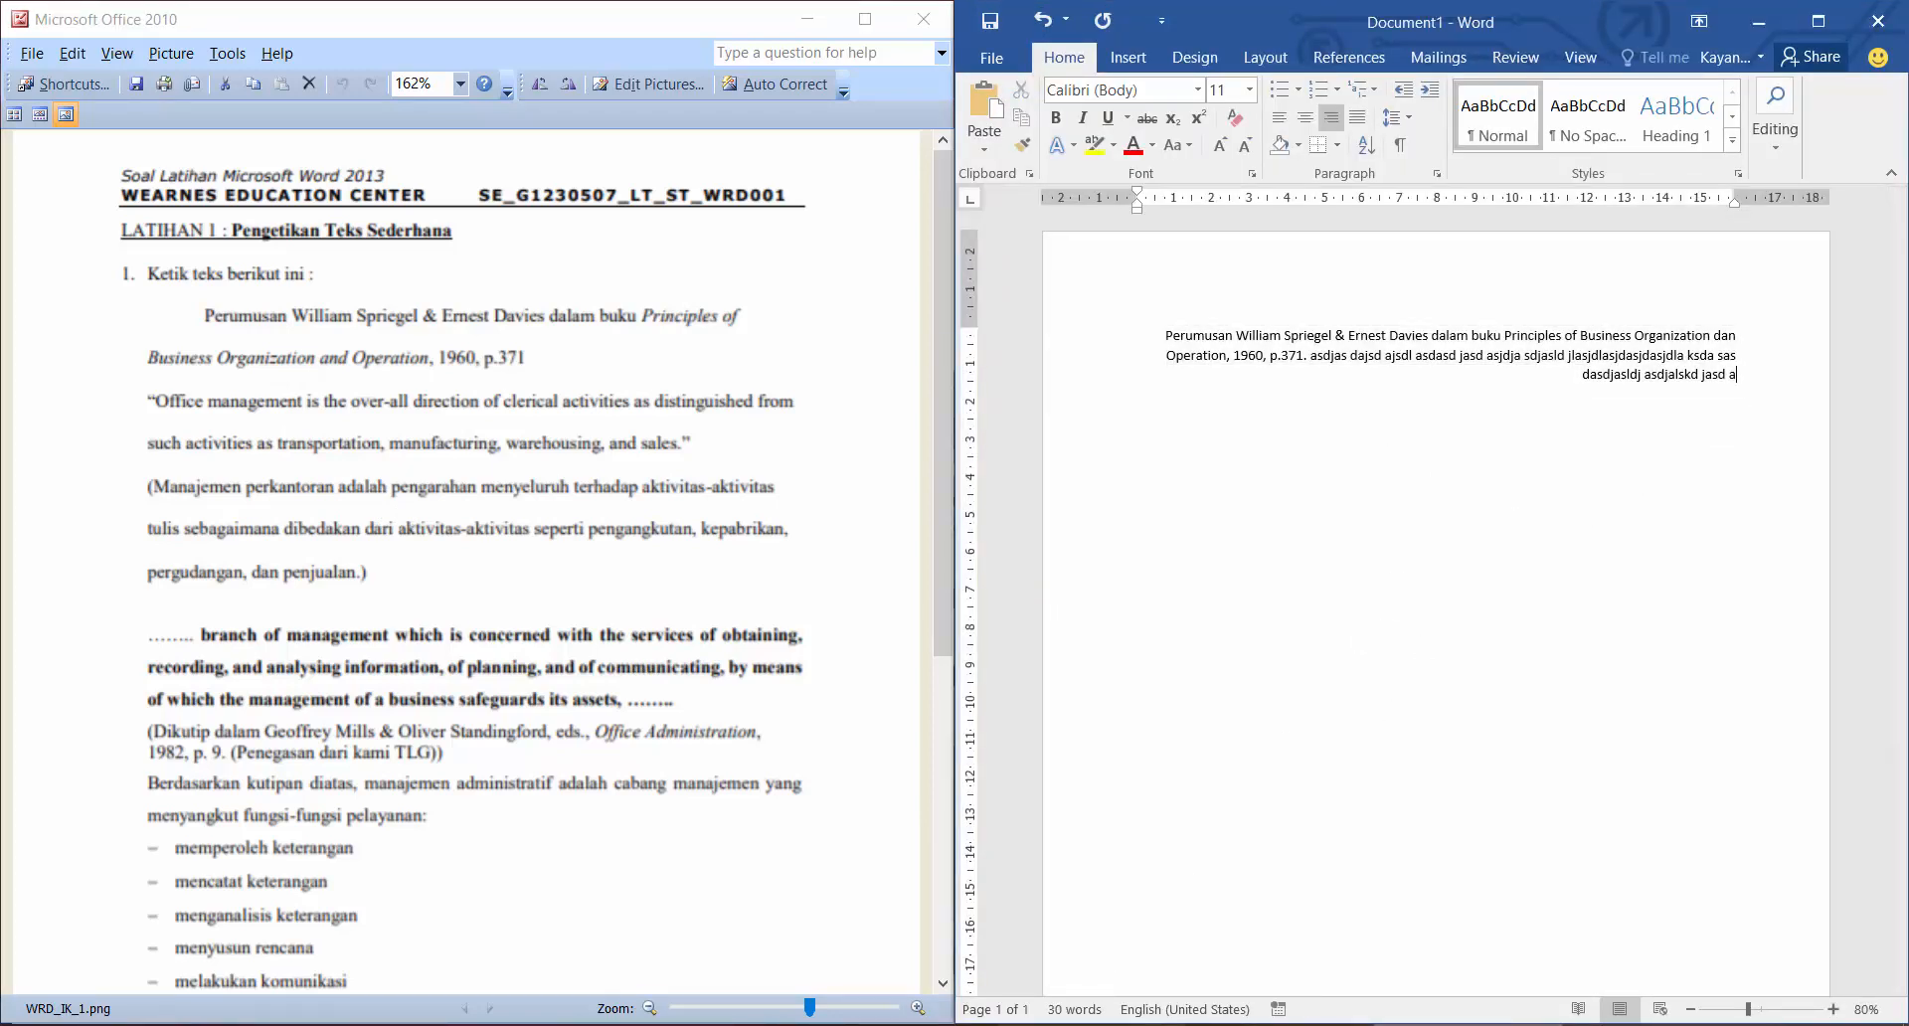
pyautogui.click(1092, 1024)
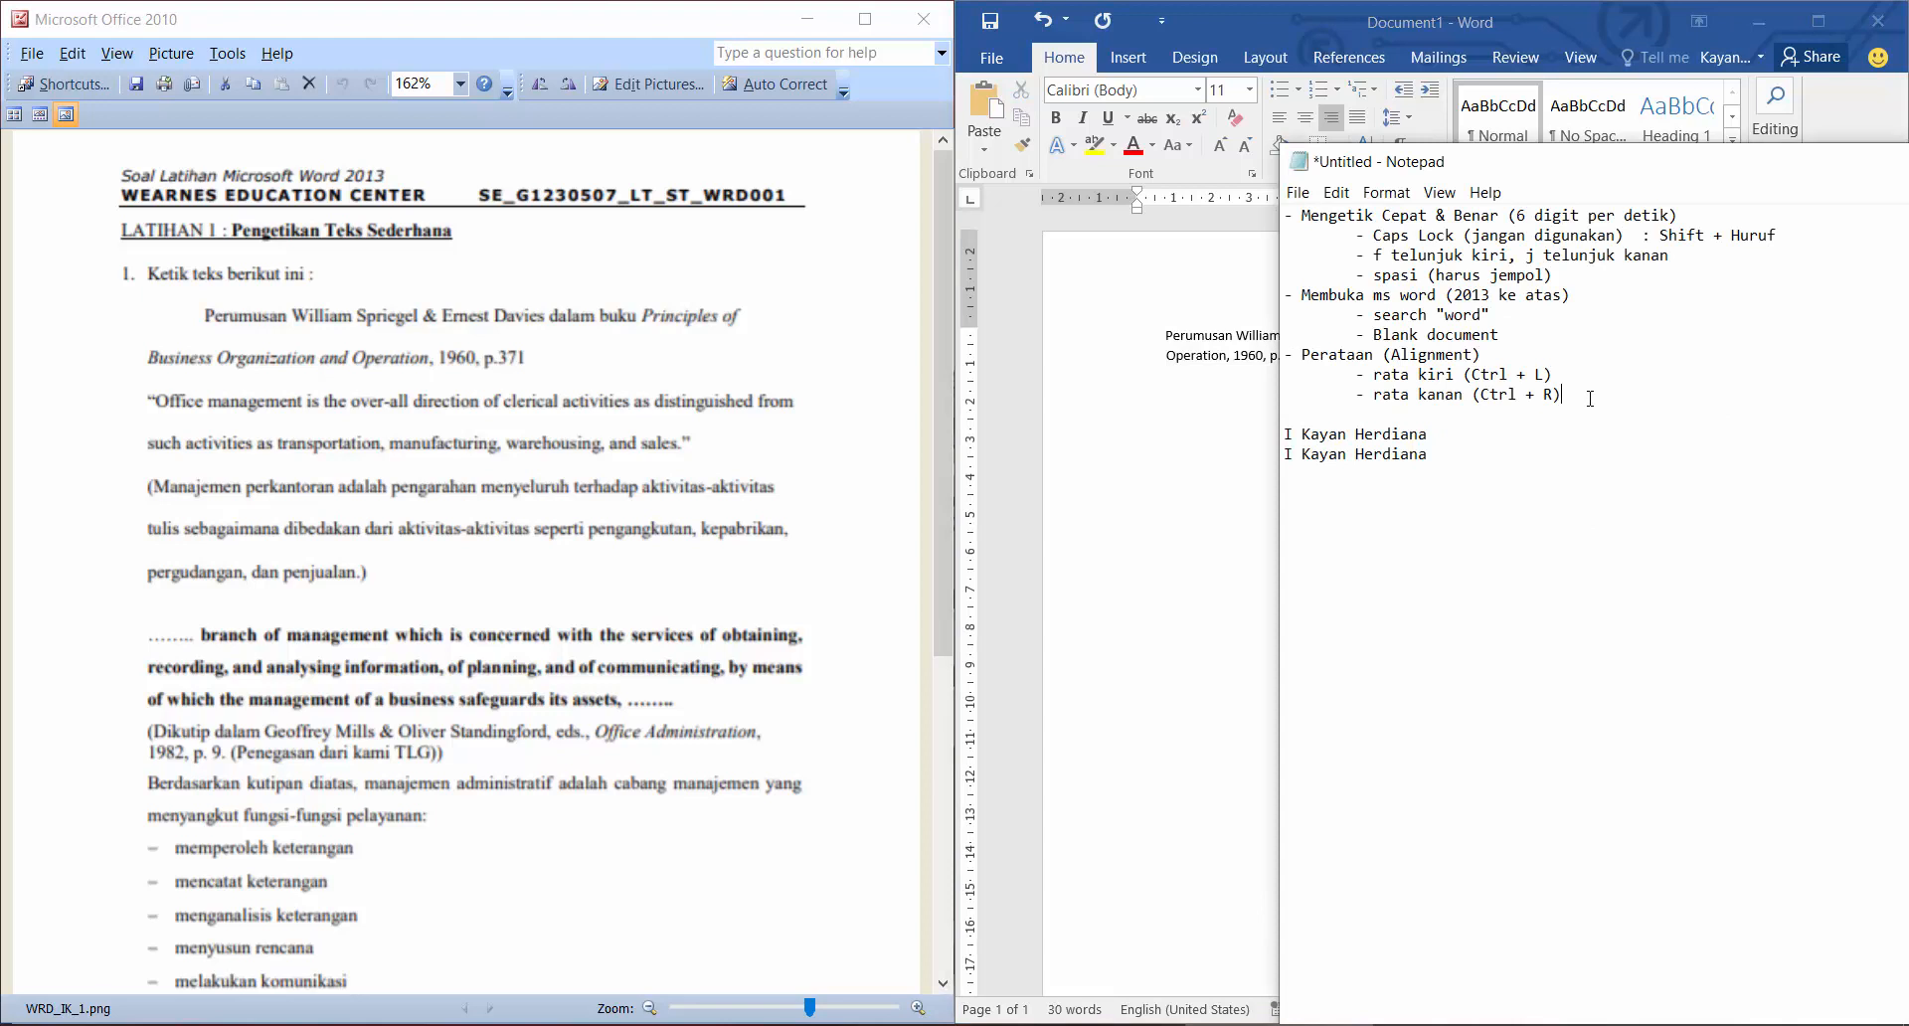
pyautogui.press('Return')
pyautogui.write('- ')
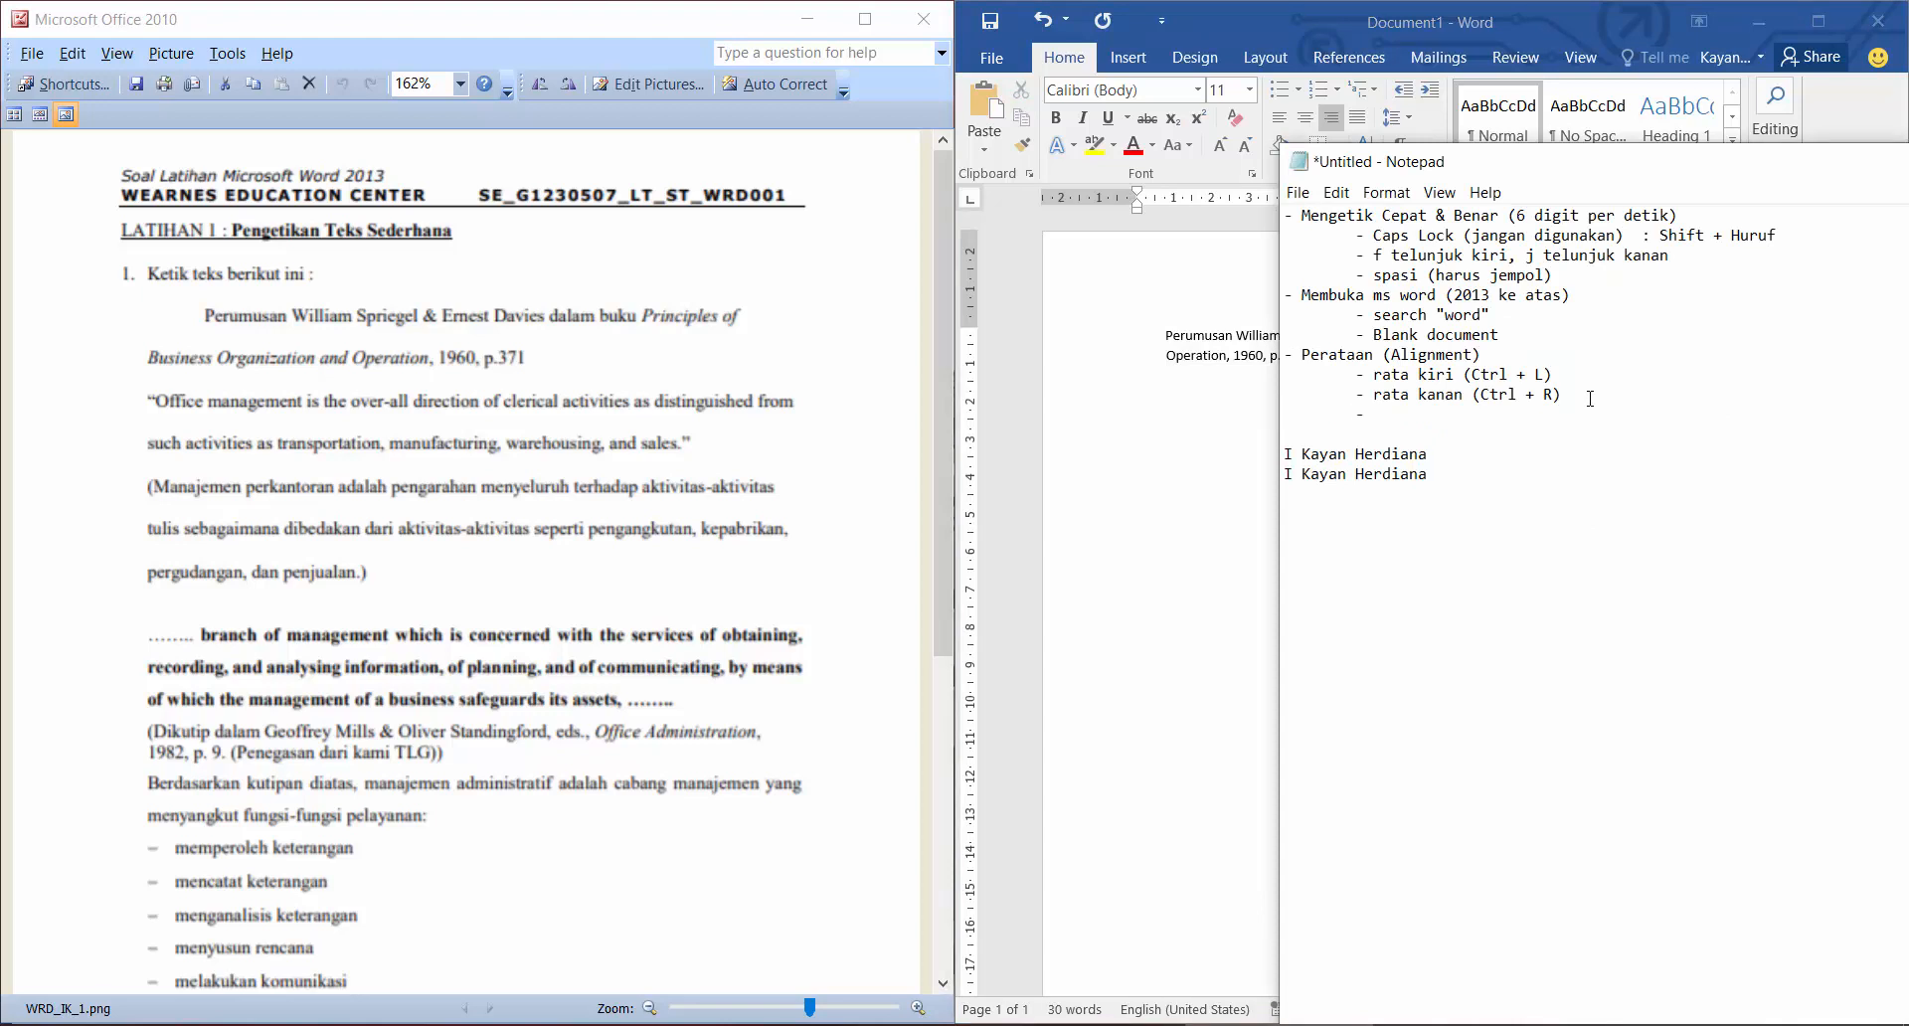
pyautogui.write('rata tengah (Ctrl + E)')
# Center the whole Perumusan paragraph with Ctrl+E, then return to the shortcut notes.
pyautogui.click(1108, 387)
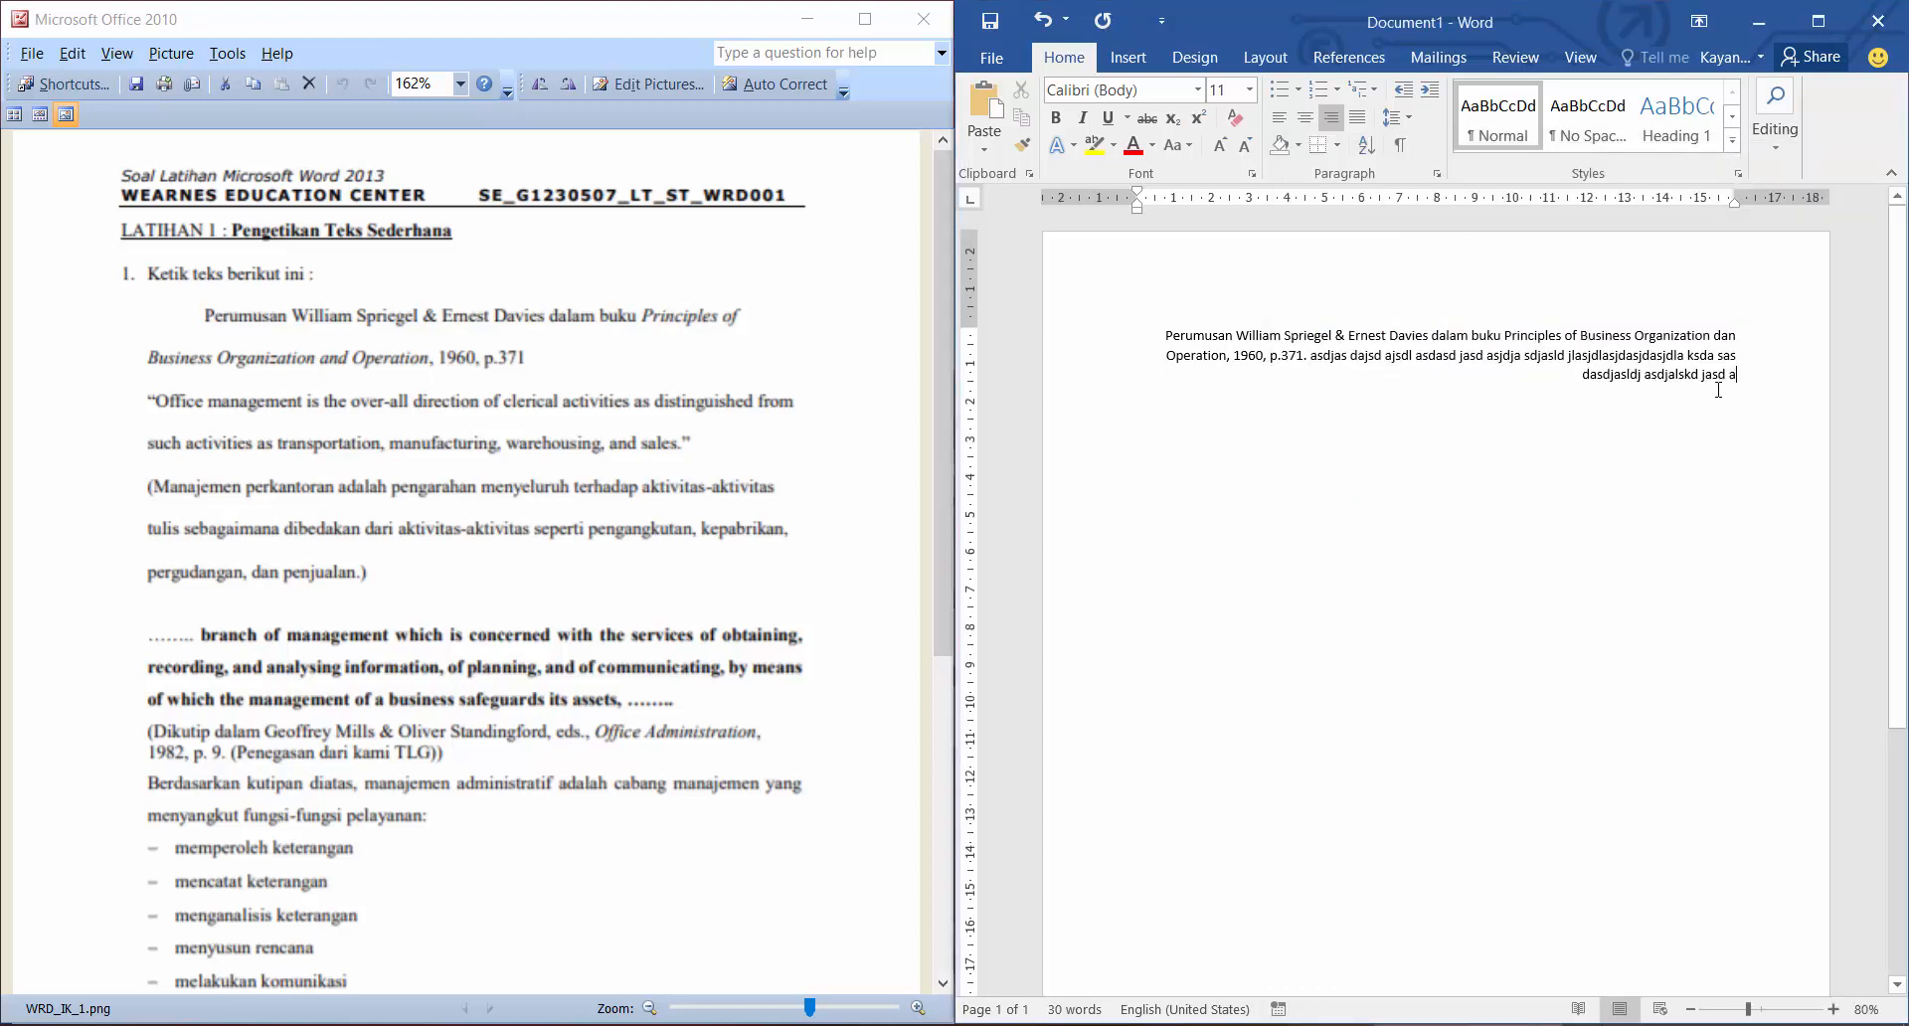
pyautogui.tripleClick(1477, 333)
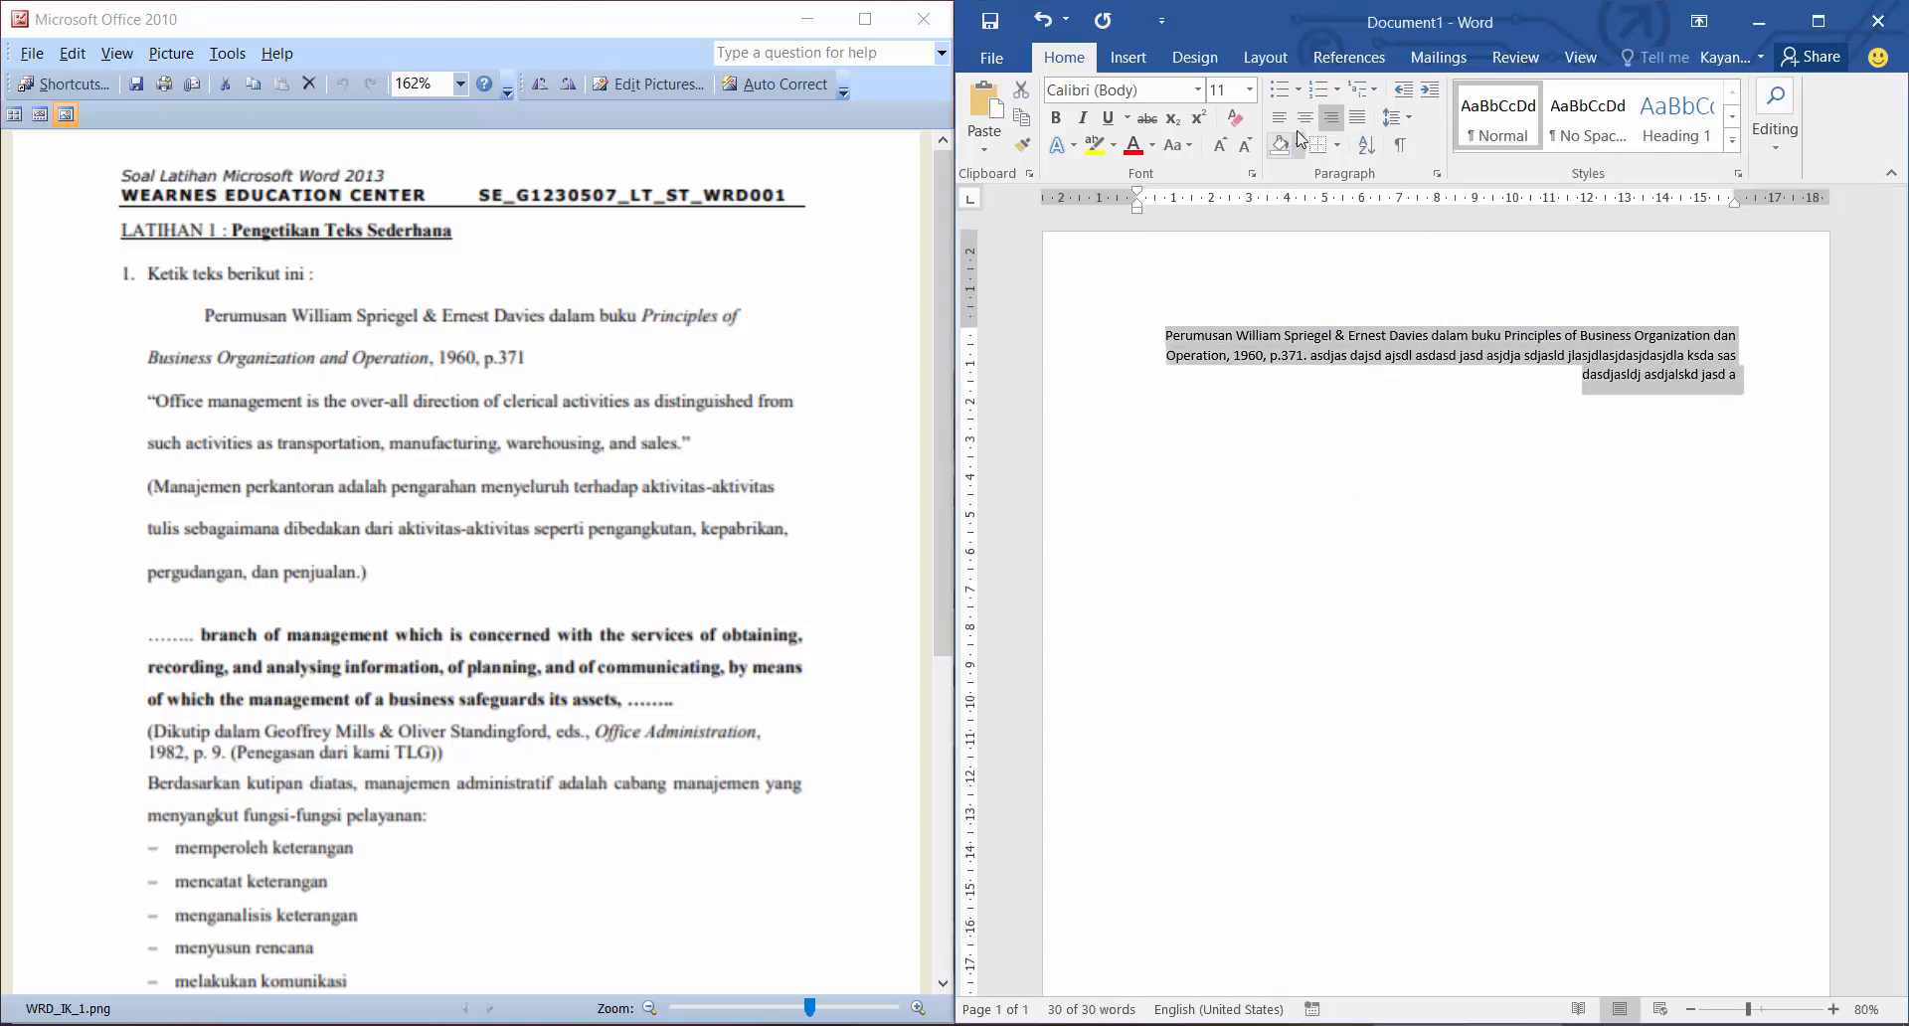
pyautogui.hotkey('ctrl', 'e')
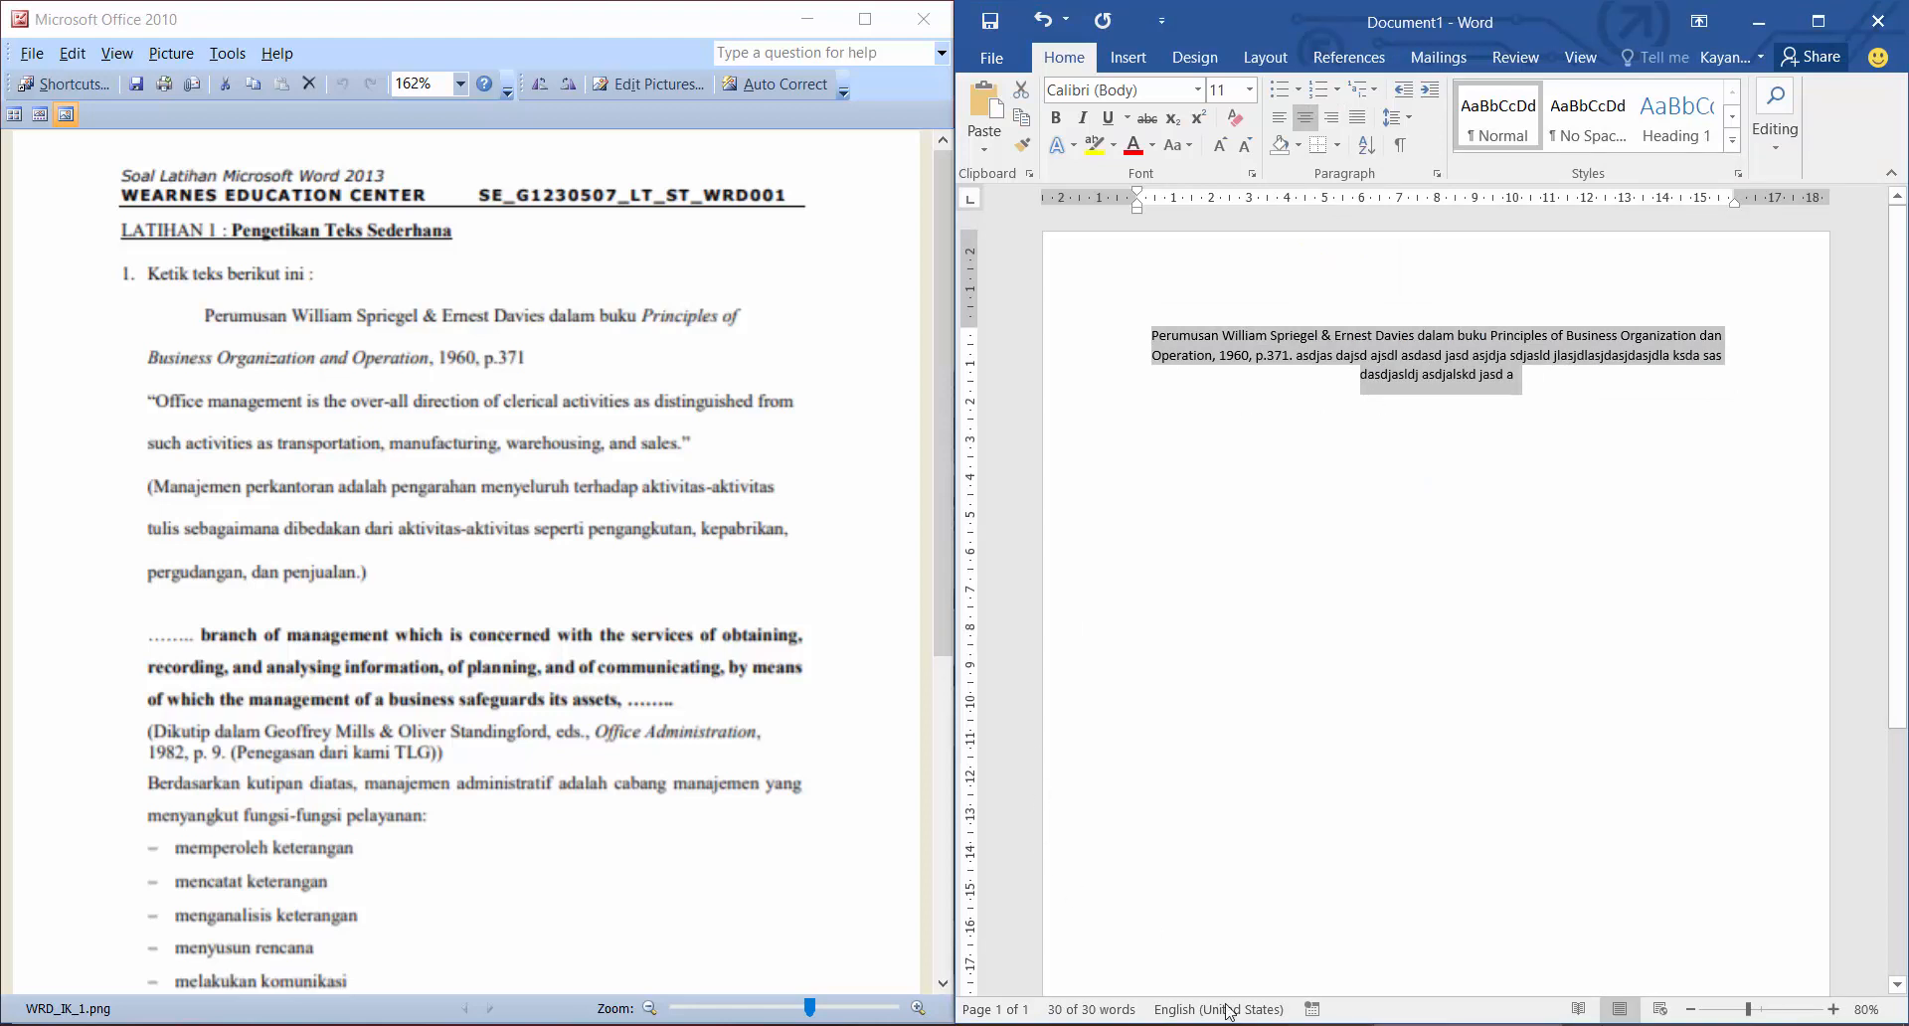
pyautogui.click(1262, 1025)
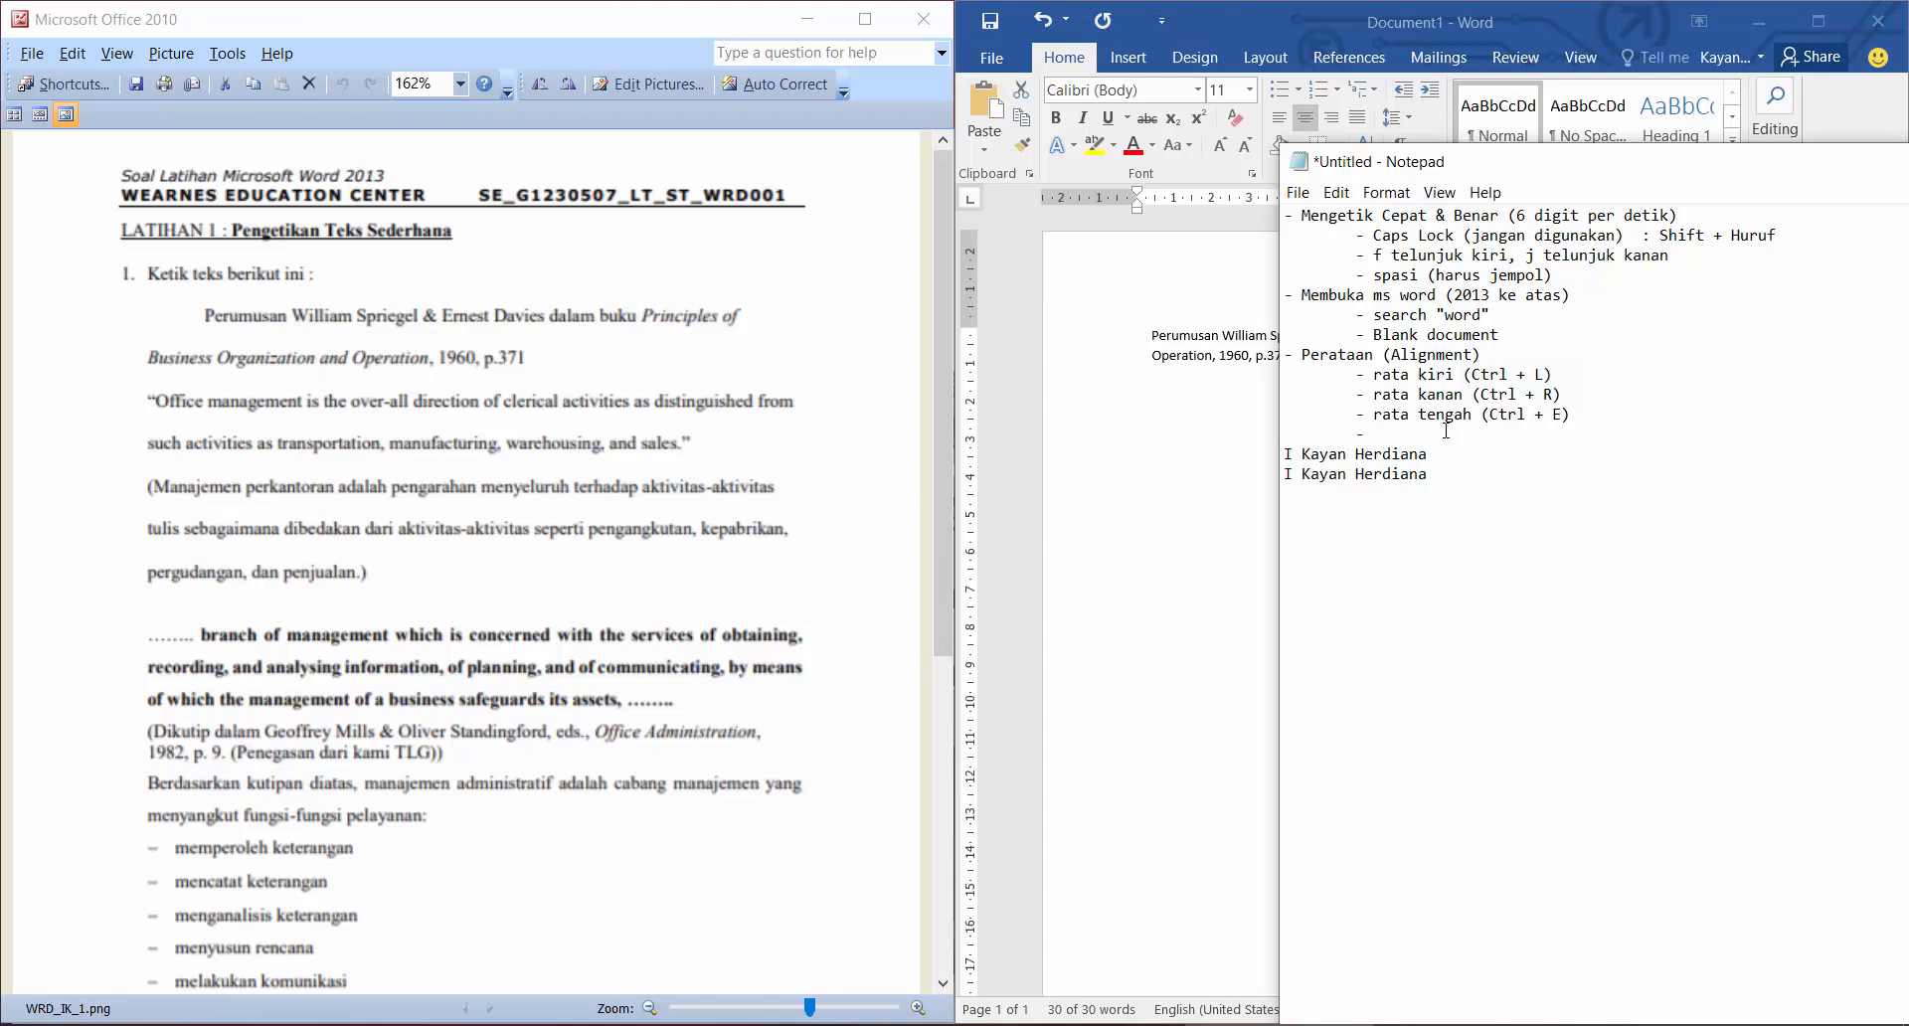
# Add 'rata kiri kanan (Ctrl + J) : justify' and label the other lines center, right, left.
pyautogui.write('rata ')
pyautogui.write('kiri kanan (')
pyautogui.write('Ctr')
pyautogui.write('l + J)')
pyautogui.write(' : just')
pyautogui.write('ify')
pyautogui.write(' center')
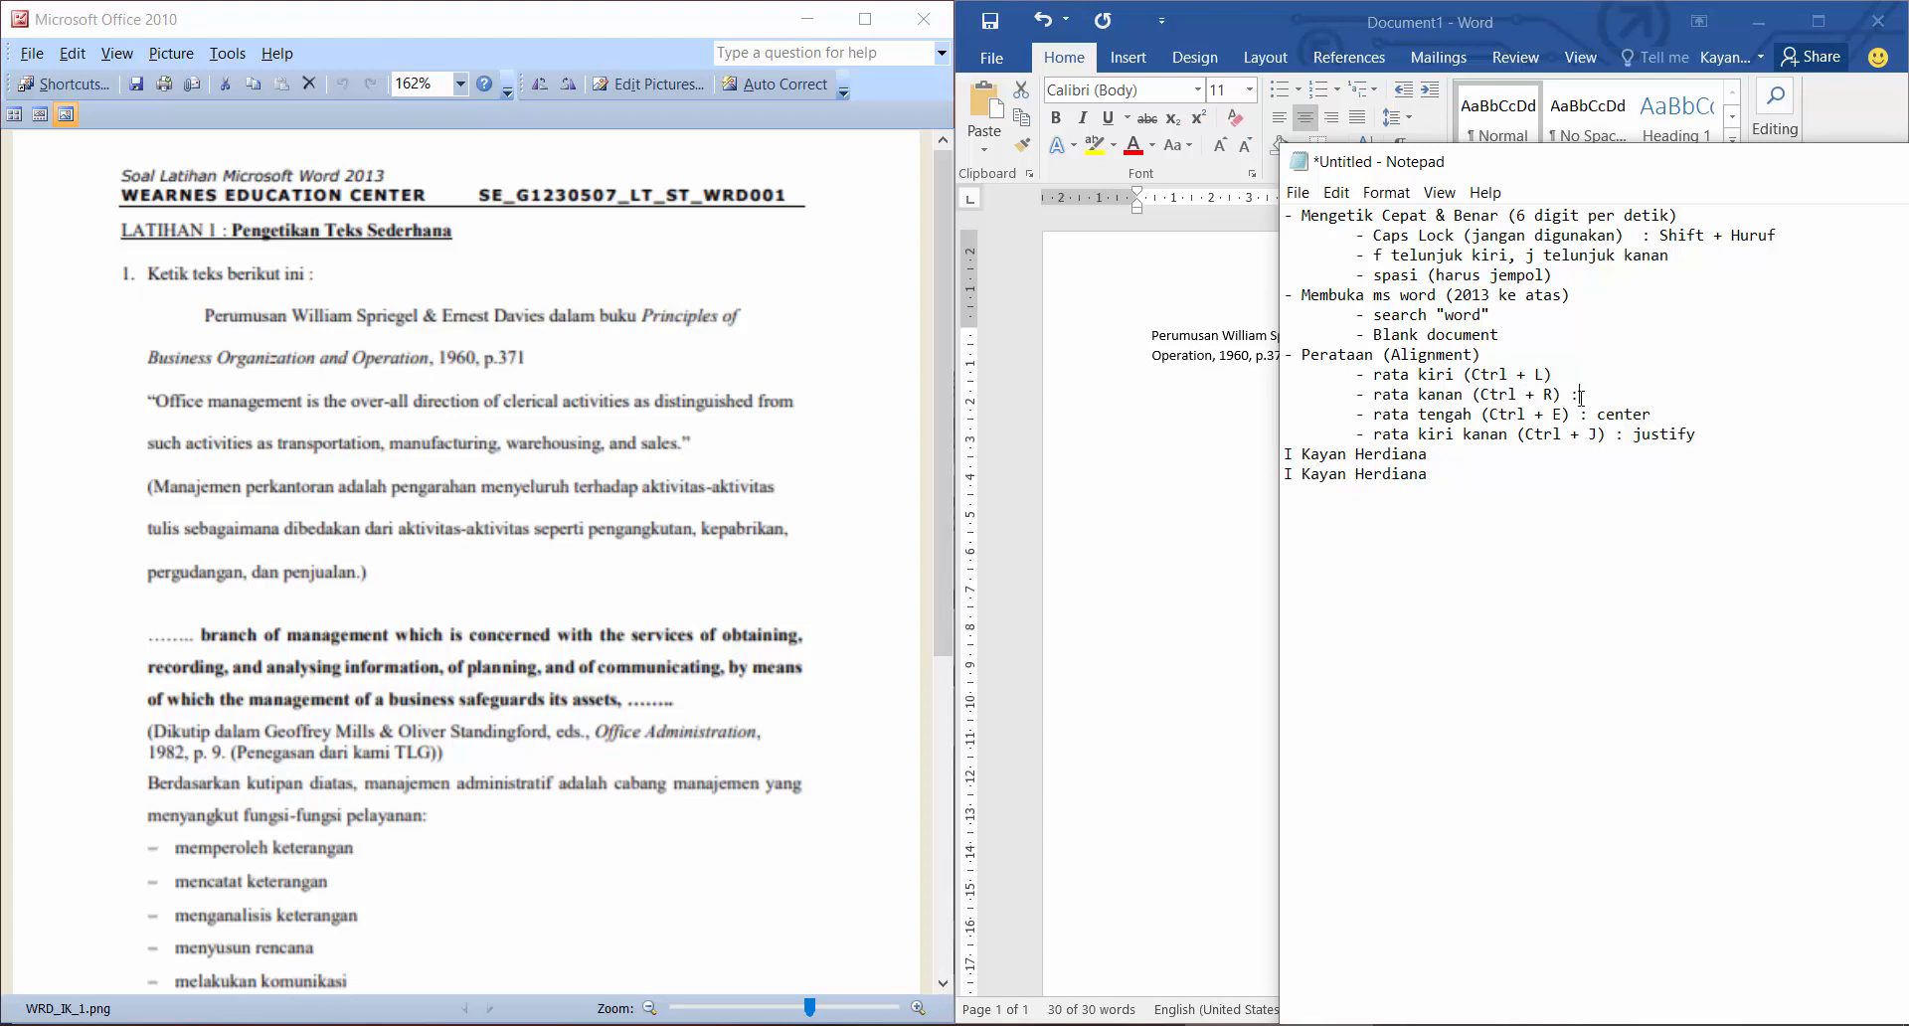
pyautogui.write(' right')
pyautogui.write(' left')
pyautogui.hotkey('alt', 'Tab')
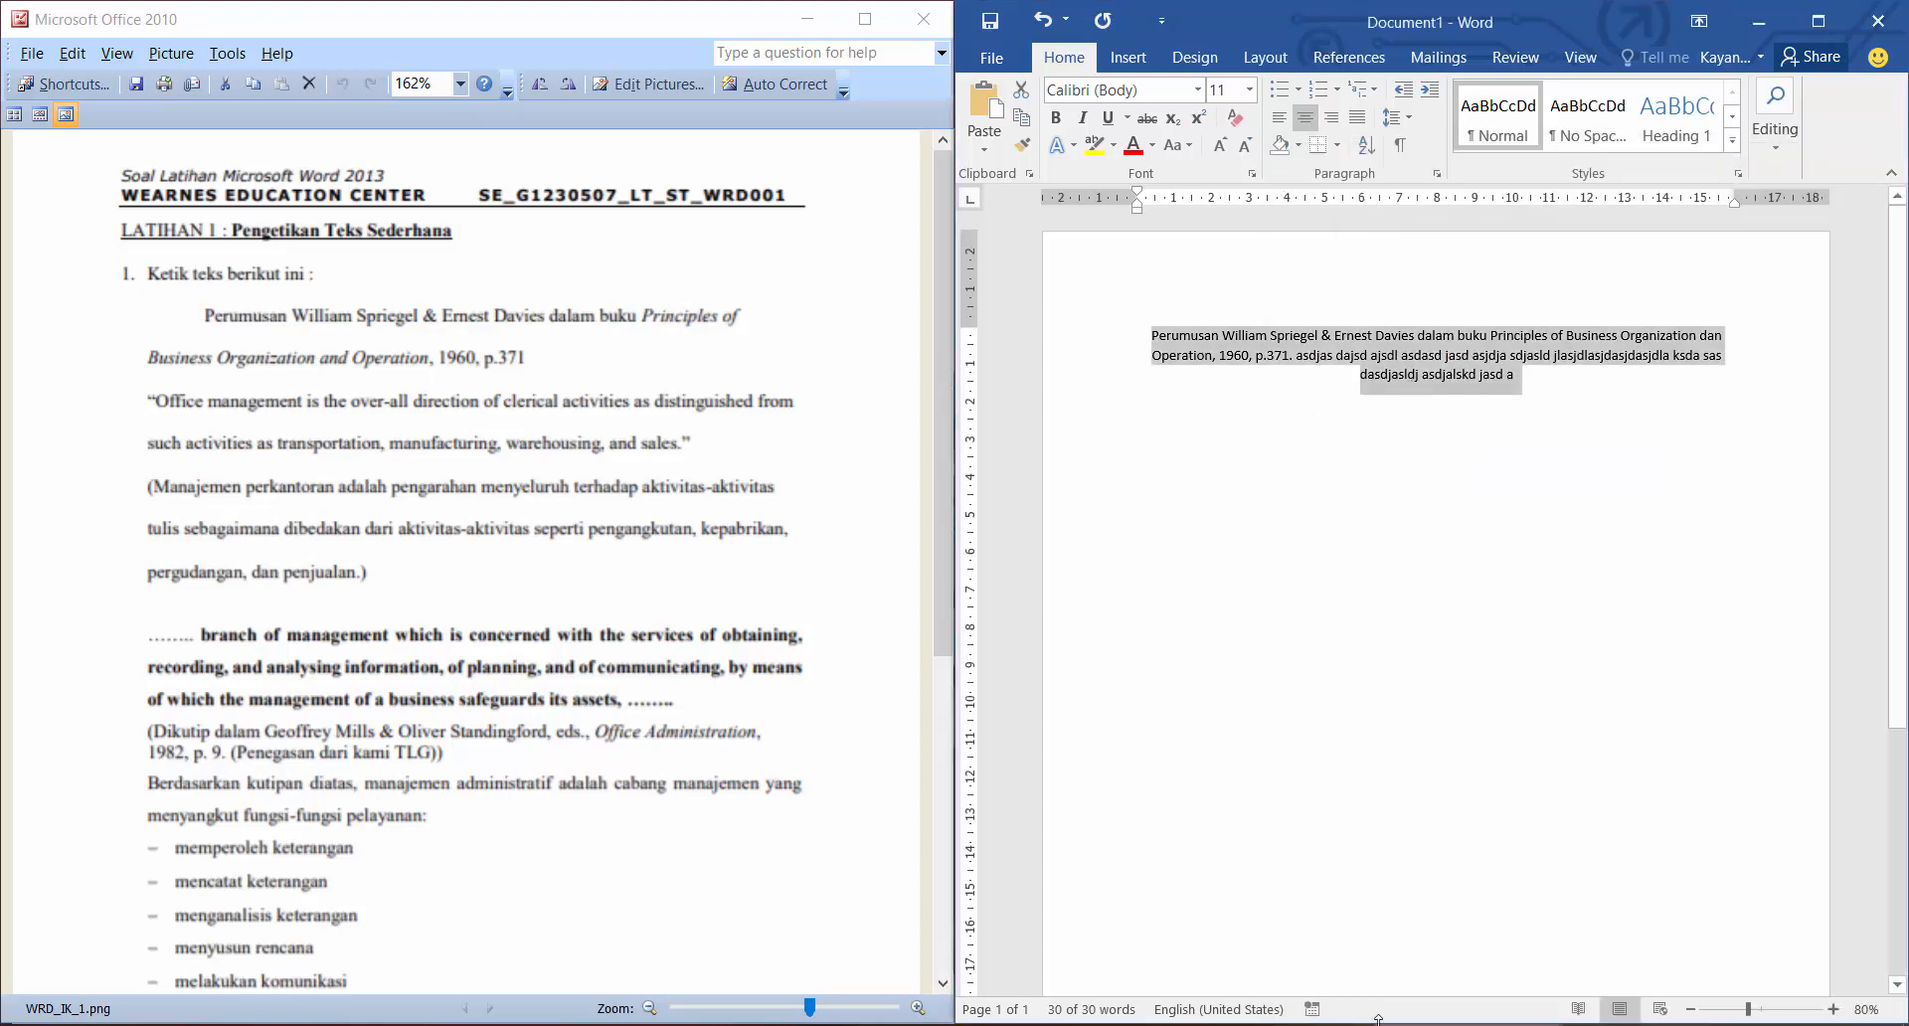
pyautogui.hotkey('alt', 'Tab')
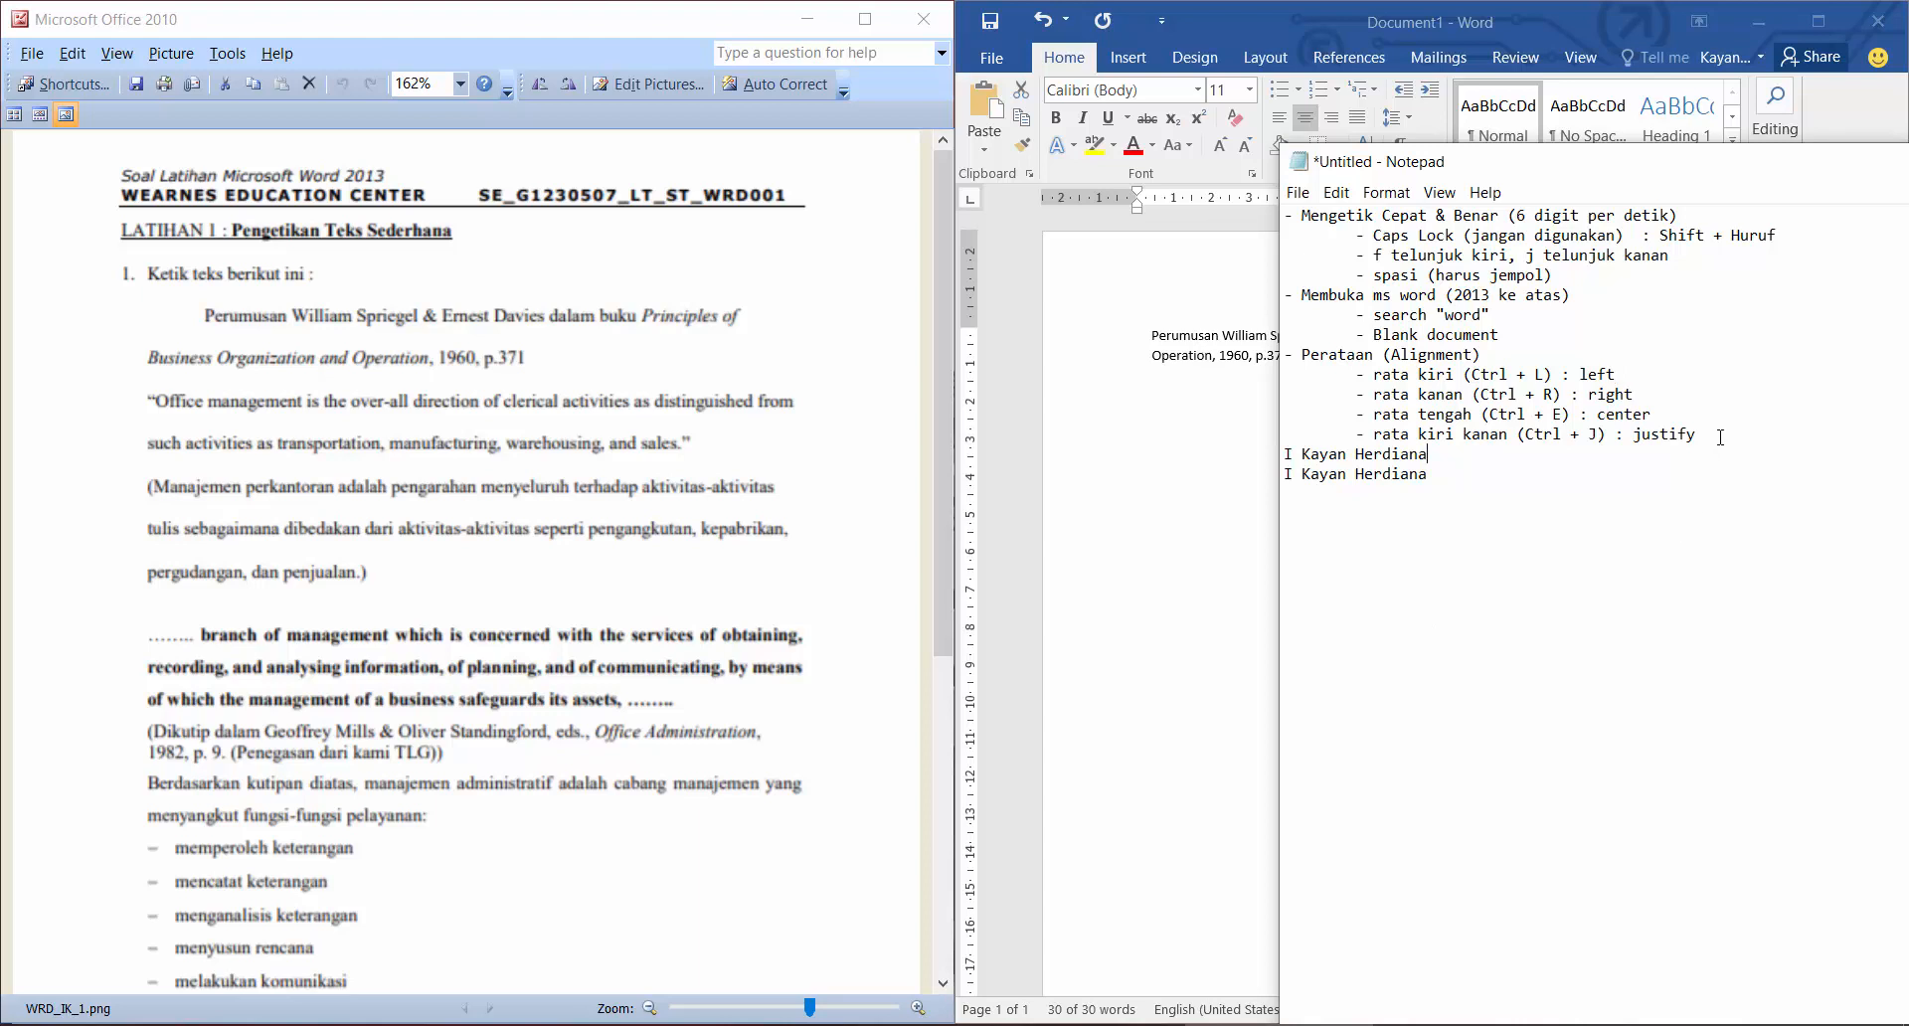
# Justify the Perumusan paragraph, try a two-line selection, and click inside the word 'dalam'.
pyautogui.click(1216, 420)
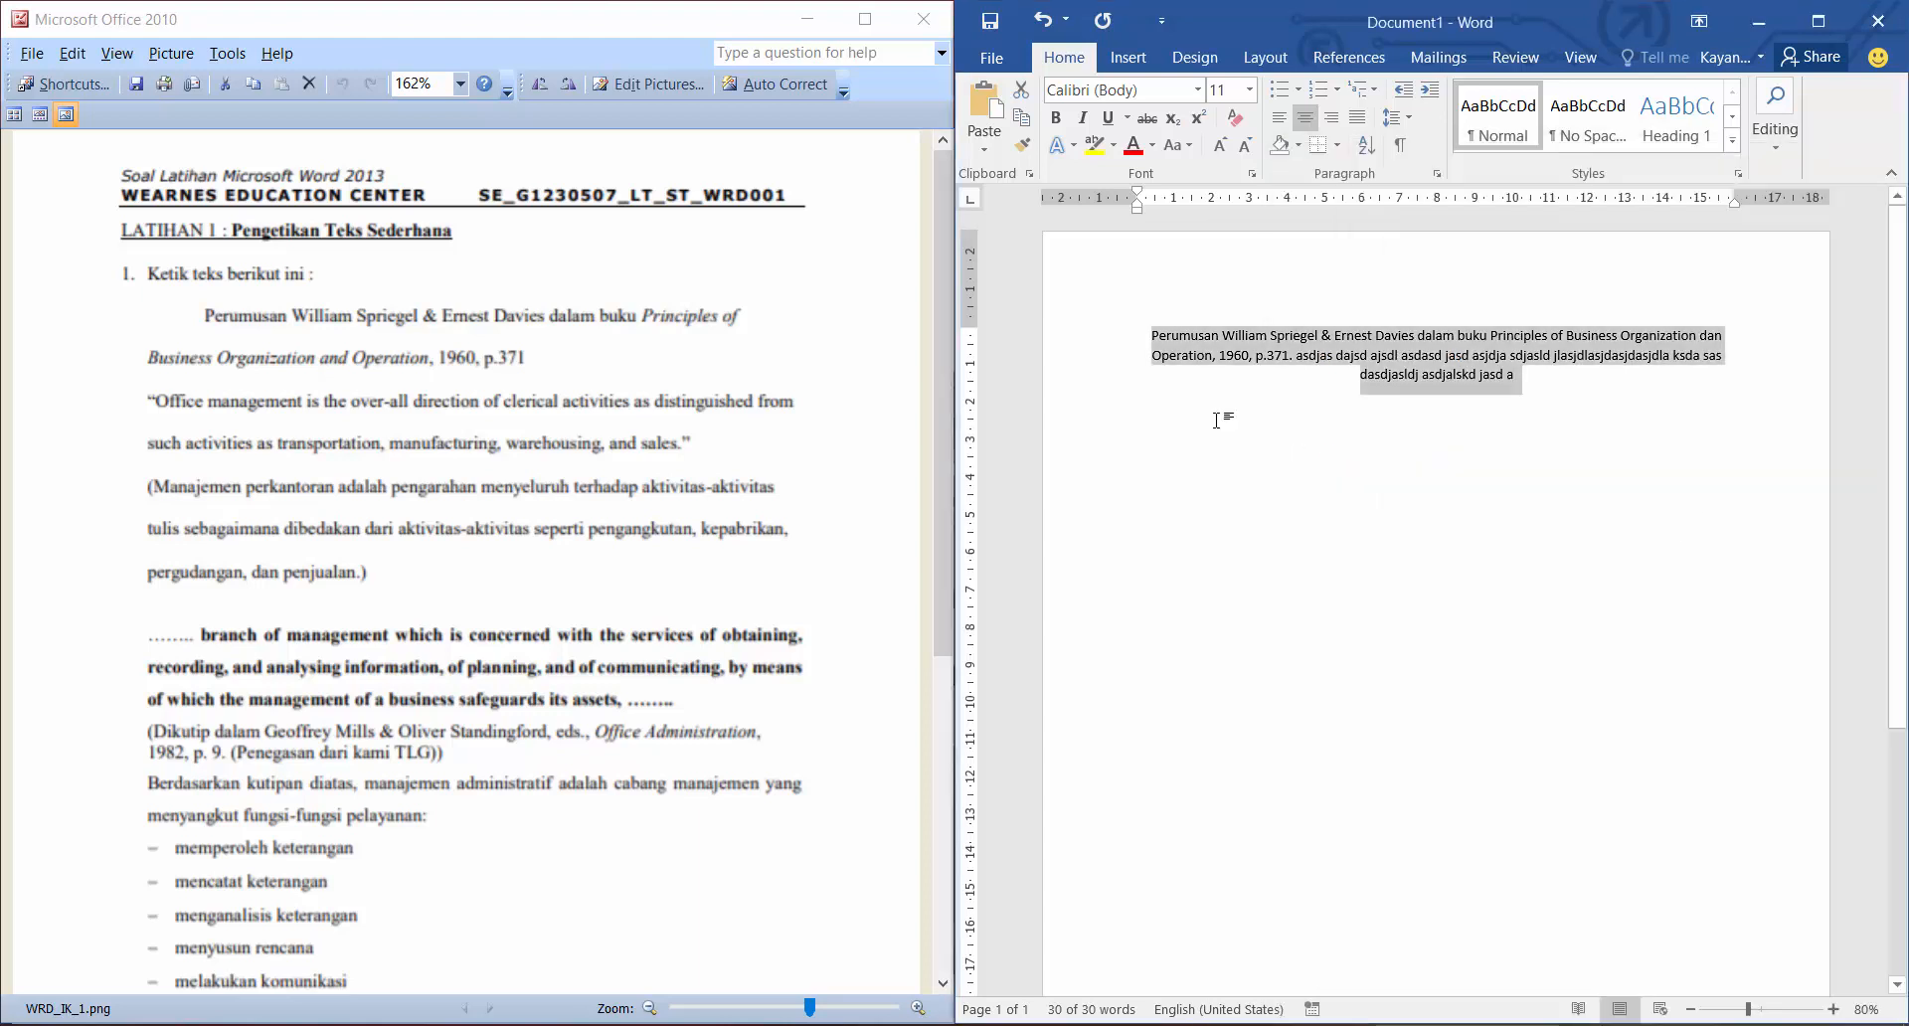
pyautogui.click(1357, 118)
pyautogui.click(1139, 334)
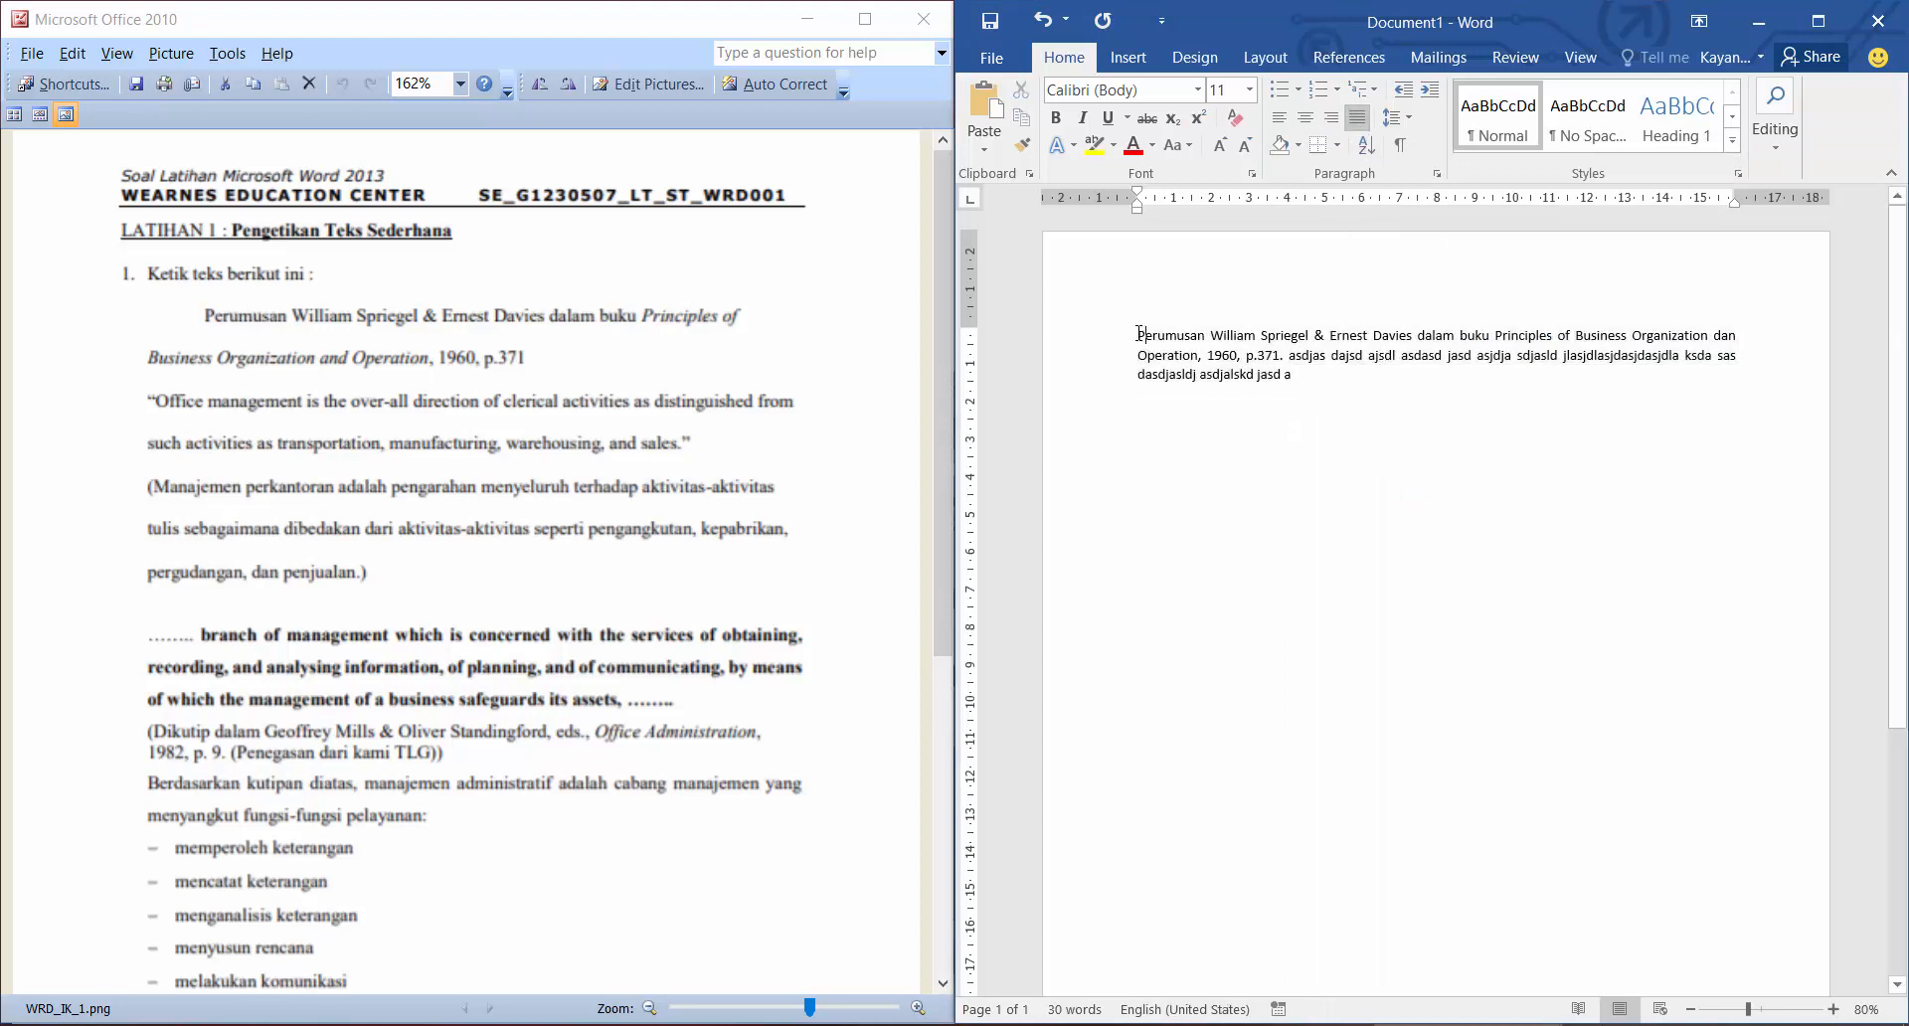
pyautogui.moveTo(1140, 336); pyautogui.dragTo(1737, 356)
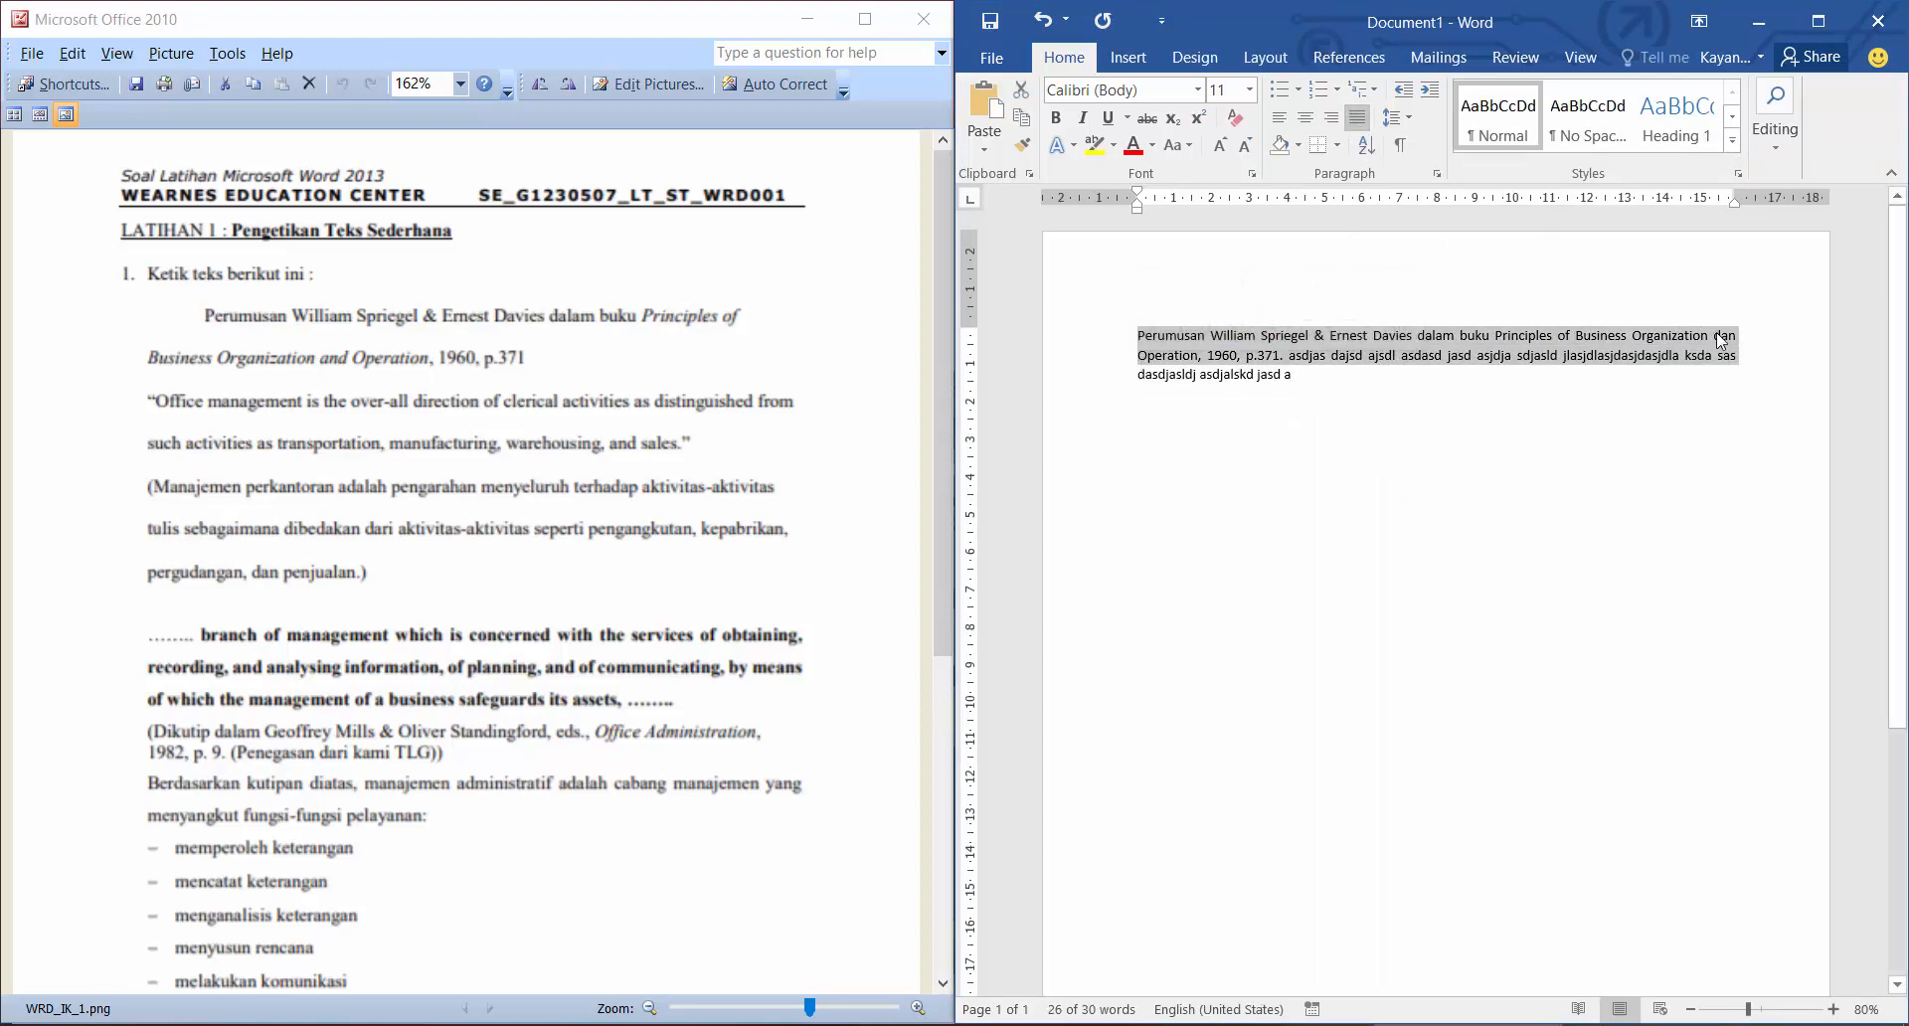
pyautogui.click(1312, 382)
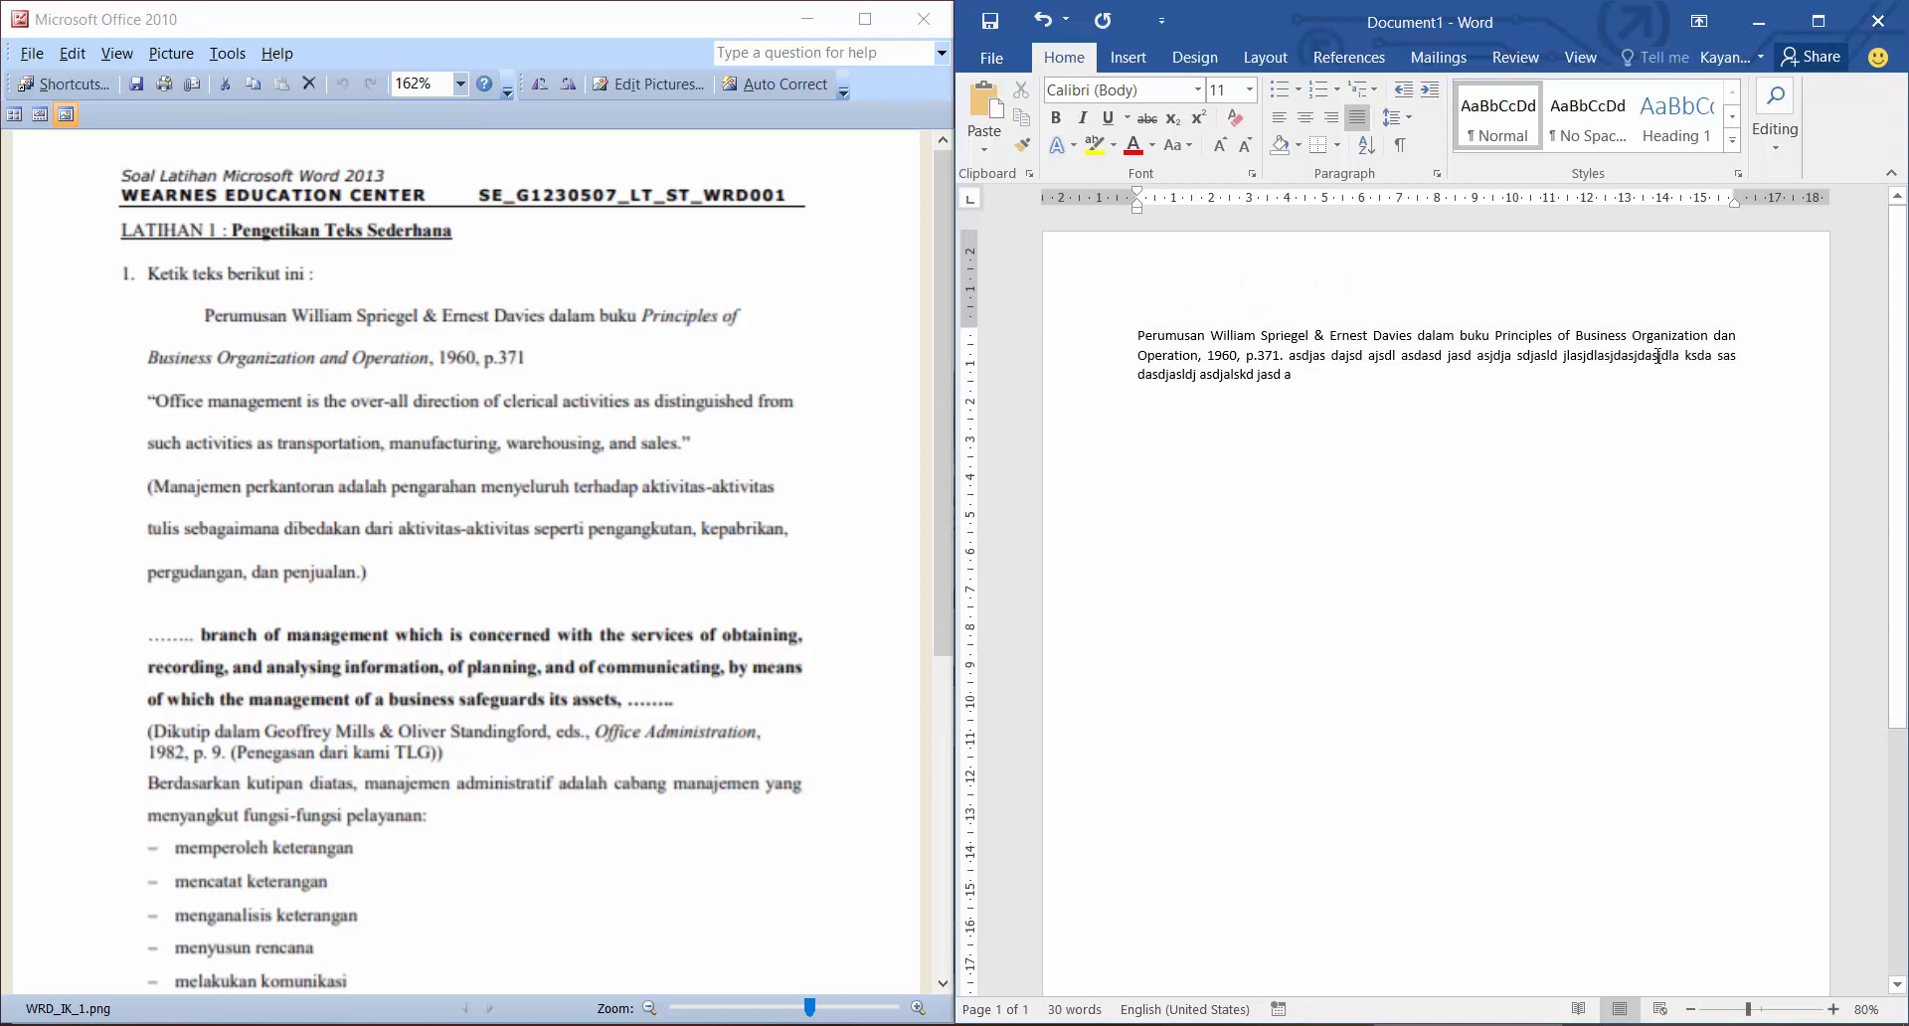
pyautogui.click(1428, 338)
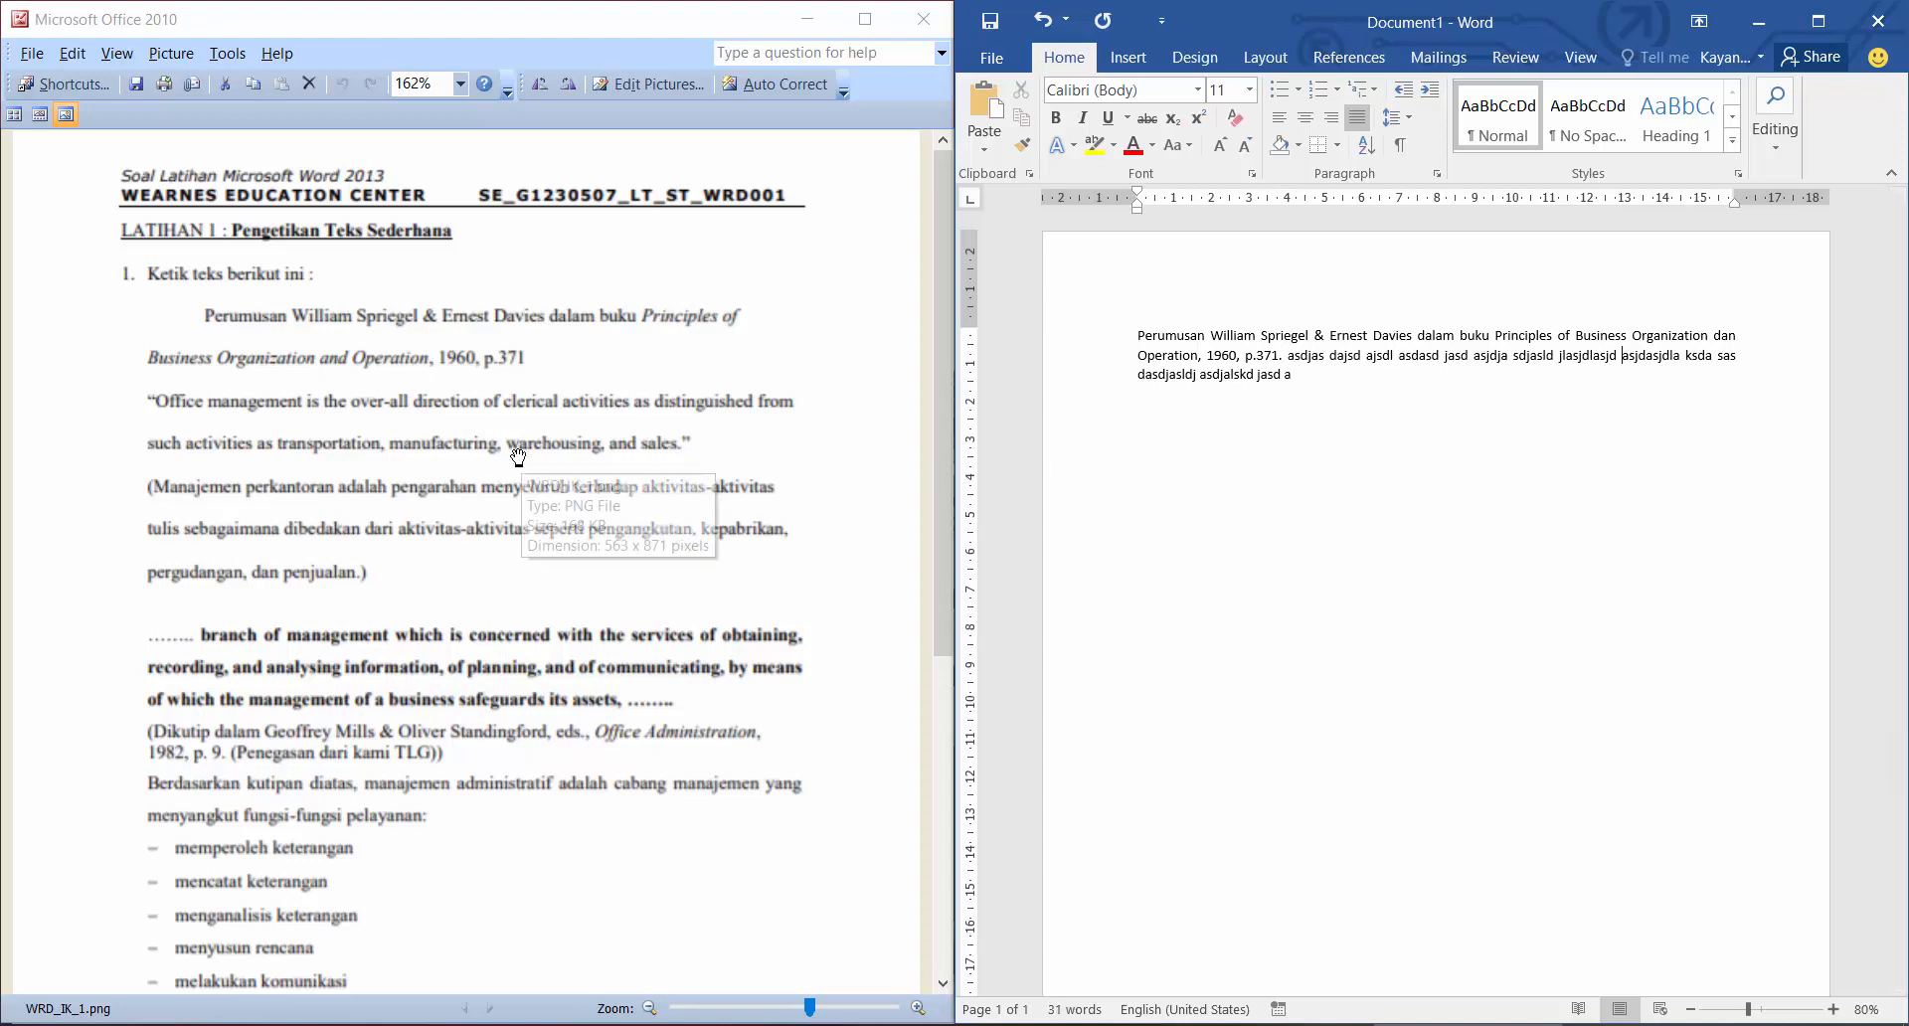
pyautogui.click(465, 427)
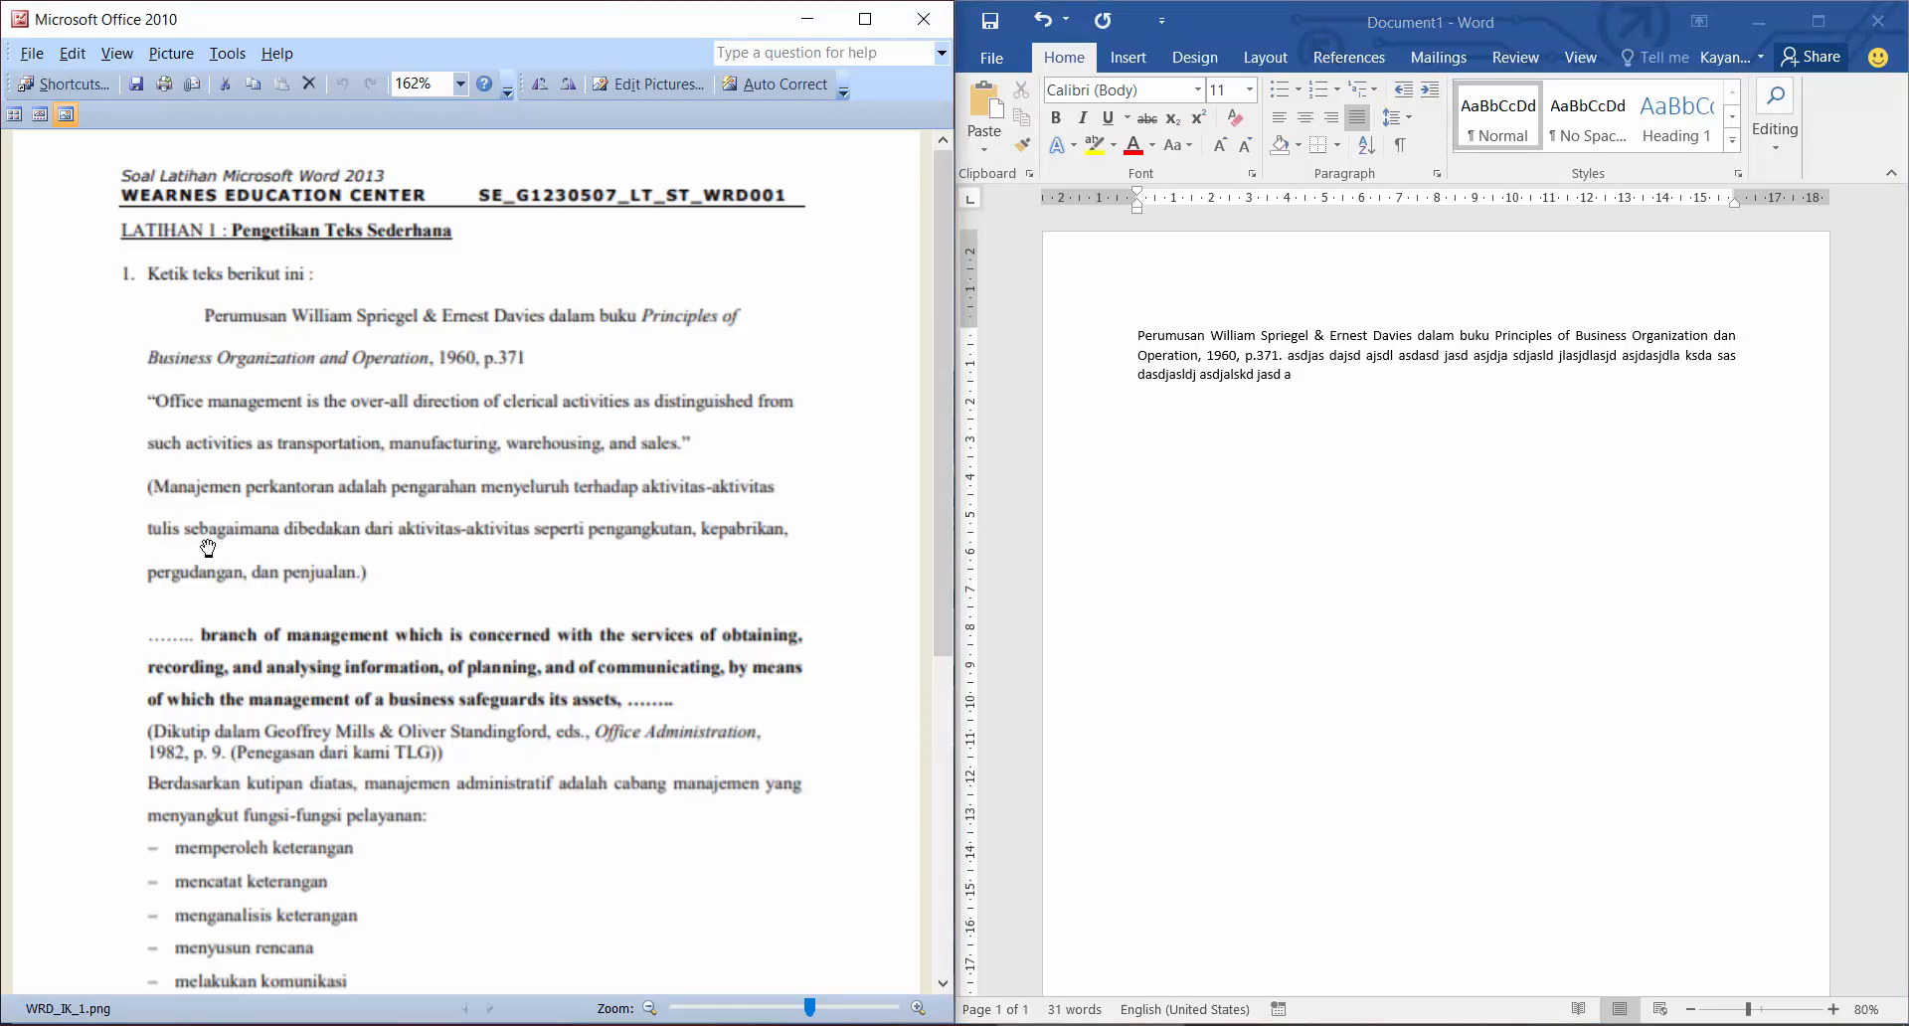
# Scroll the exercise sheet down to items 2 and 3, then place the cursor at the Word paragraph's end.
pyautogui.scroll(-1, 762, 486)
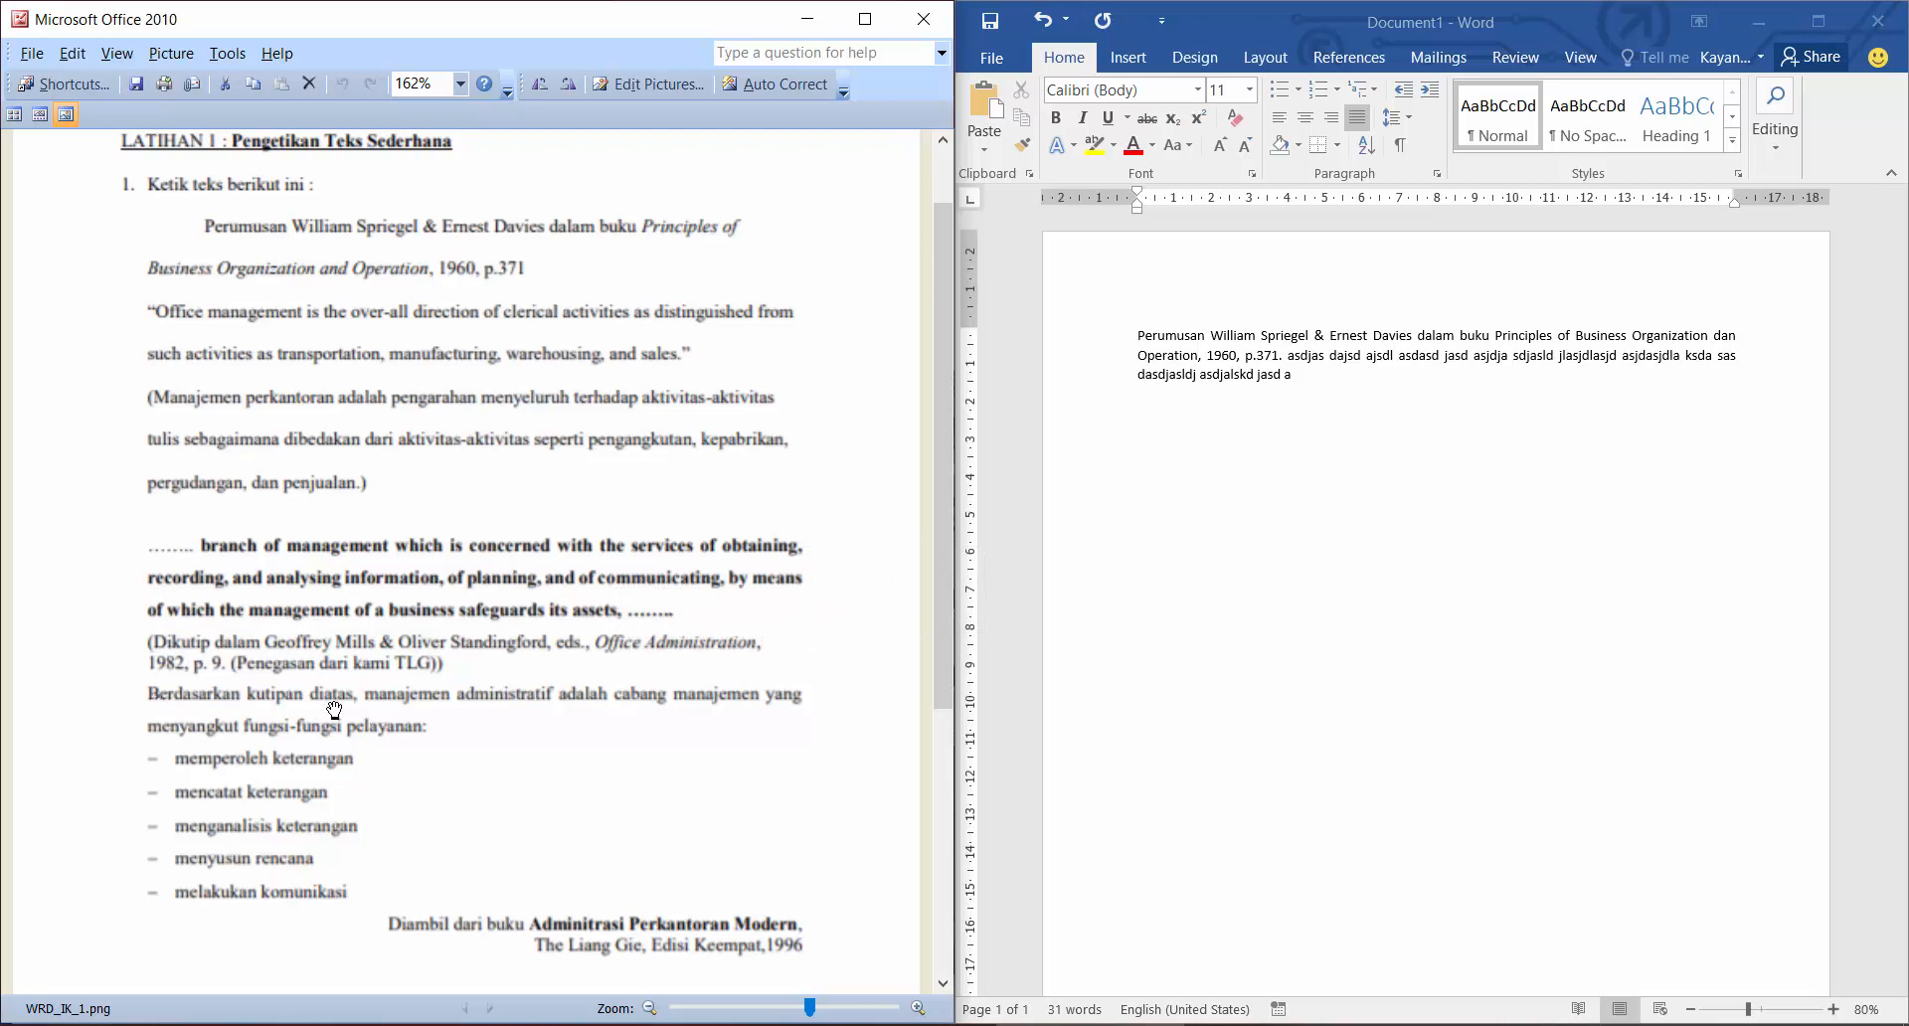
pyautogui.moveTo(235, 712); pyautogui.dragTo(203, 574)
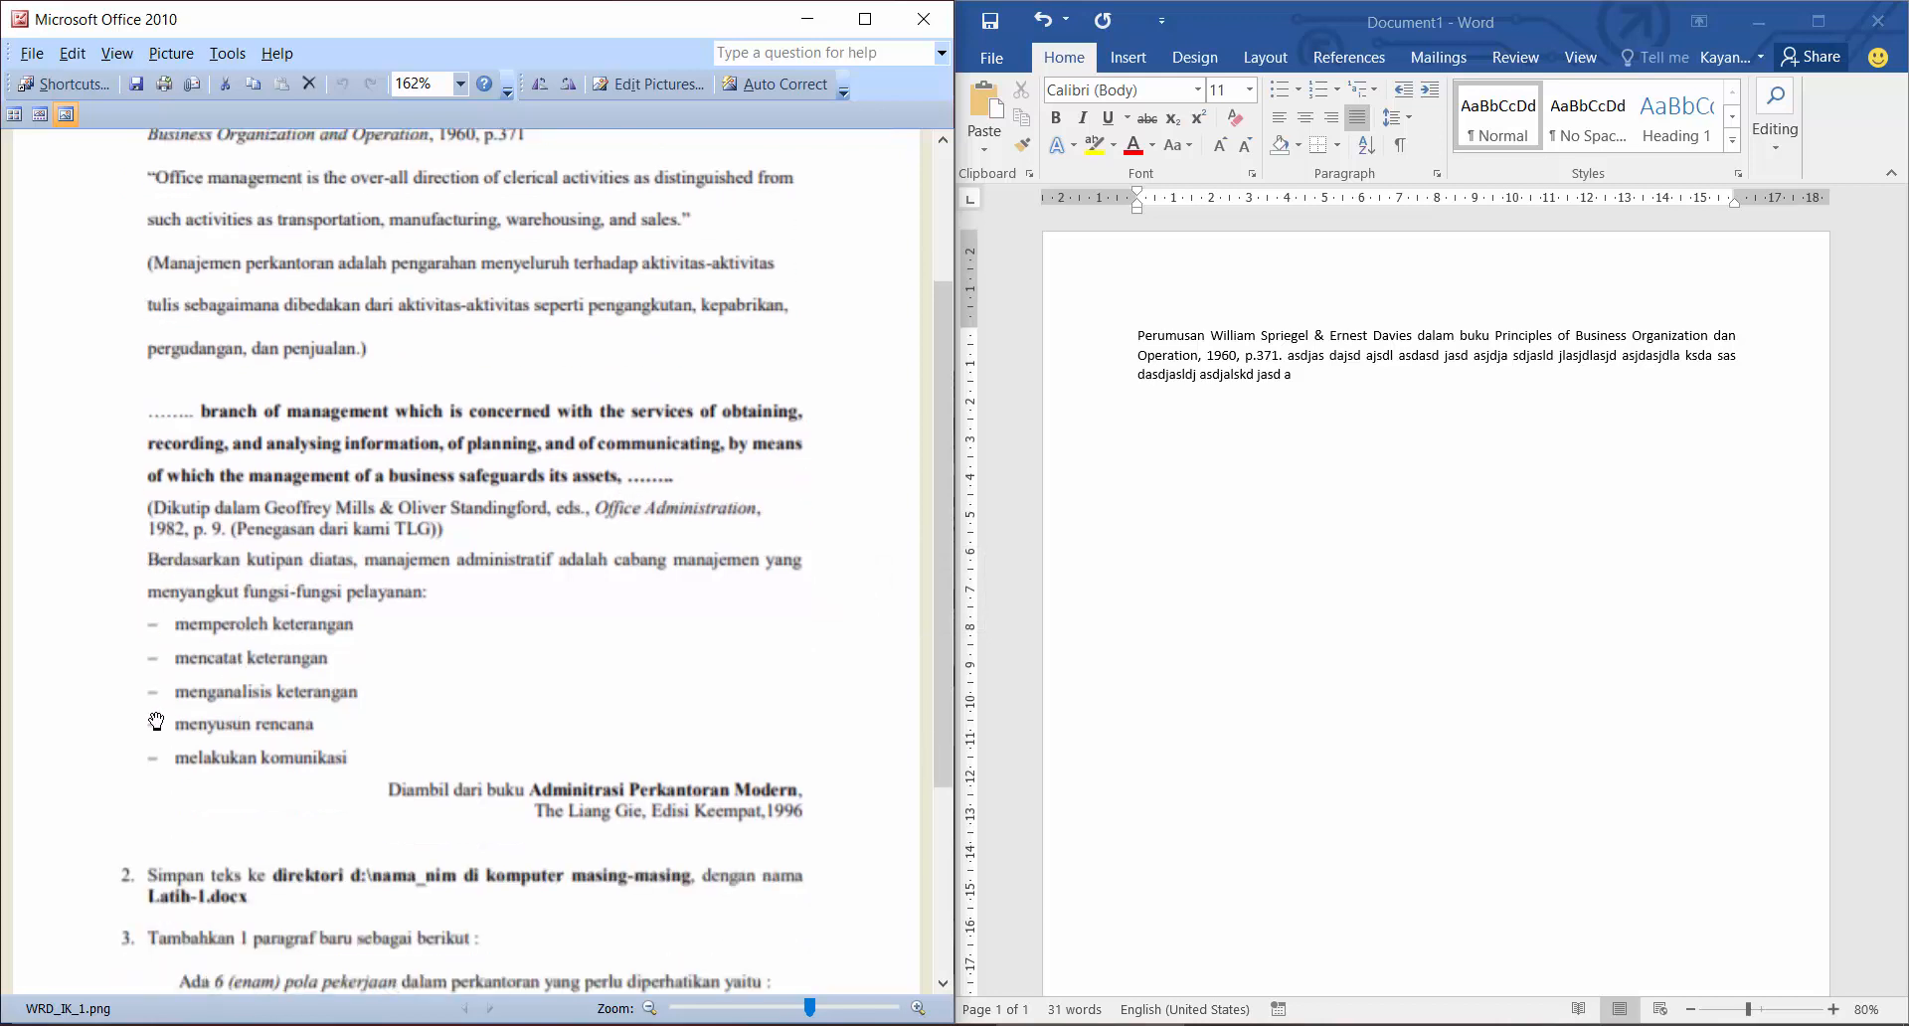
pyautogui.scroll(-1, 457, 657)
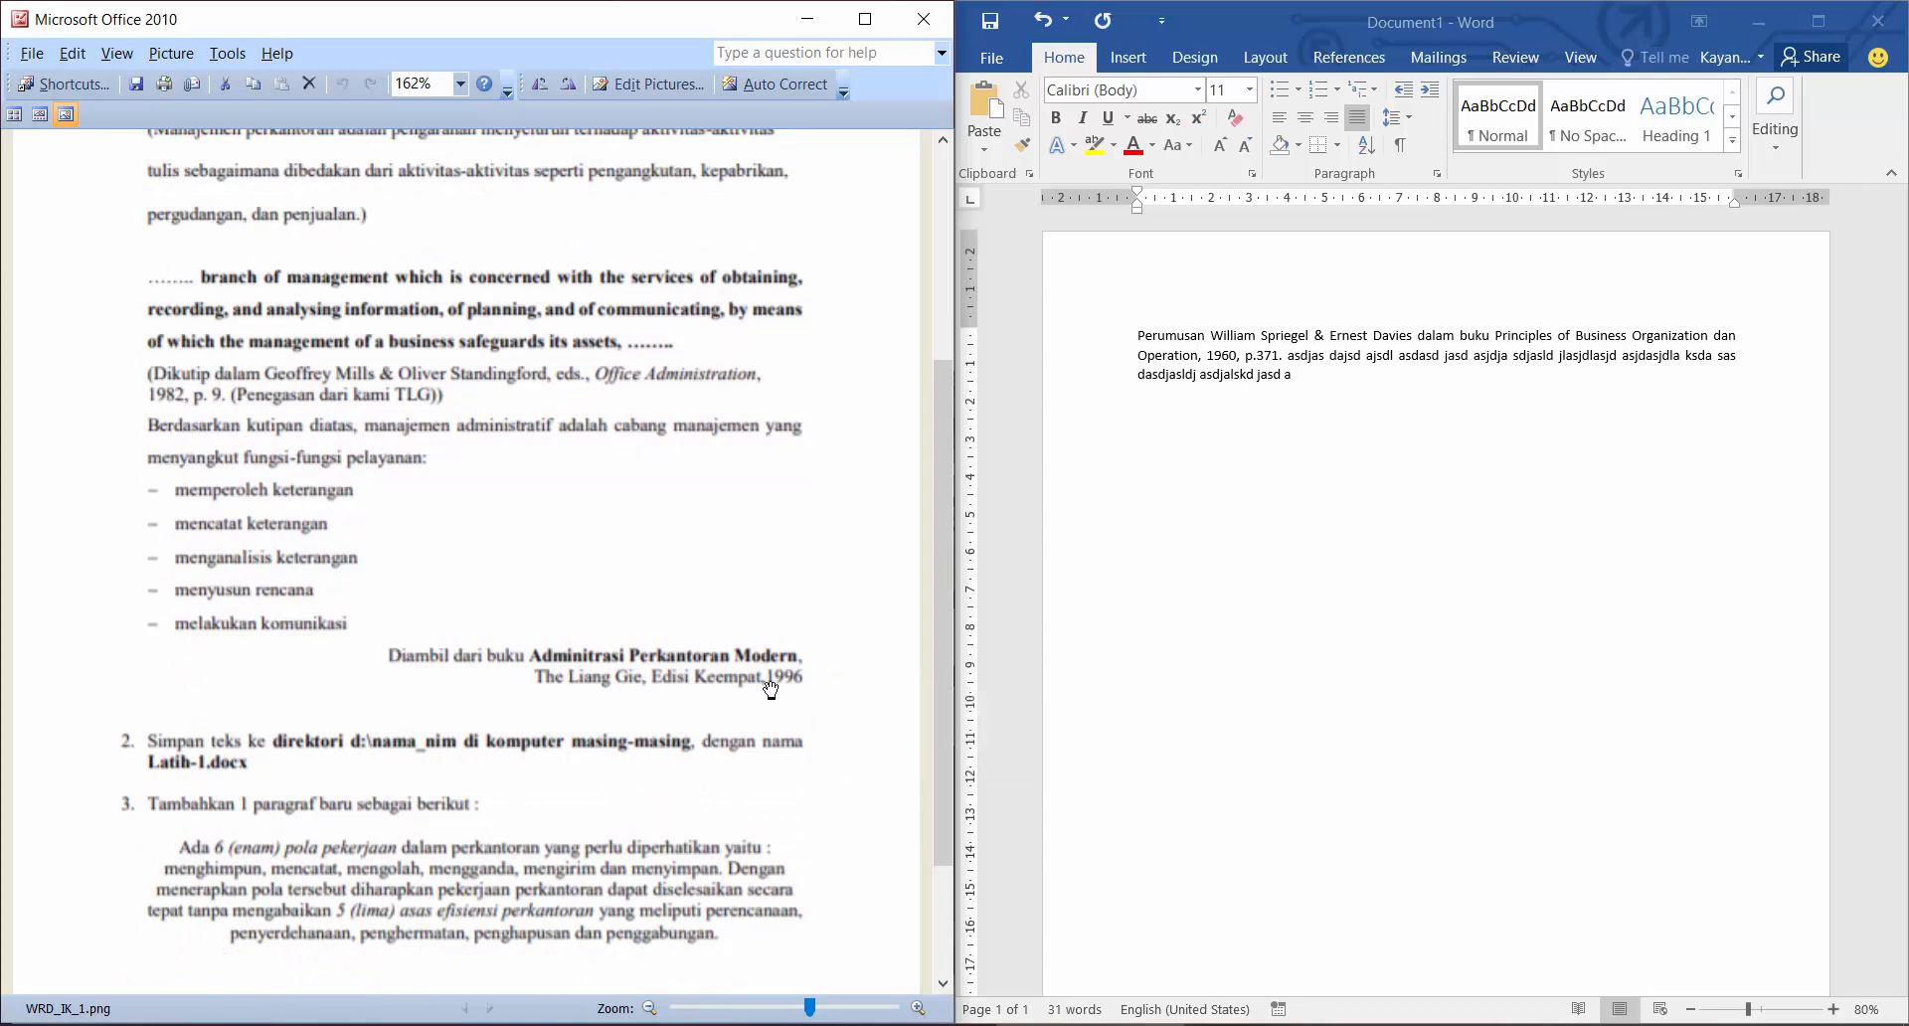
pyautogui.scroll(-1, 766, 669)
pyautogui.scroll(-3, 766, 670)
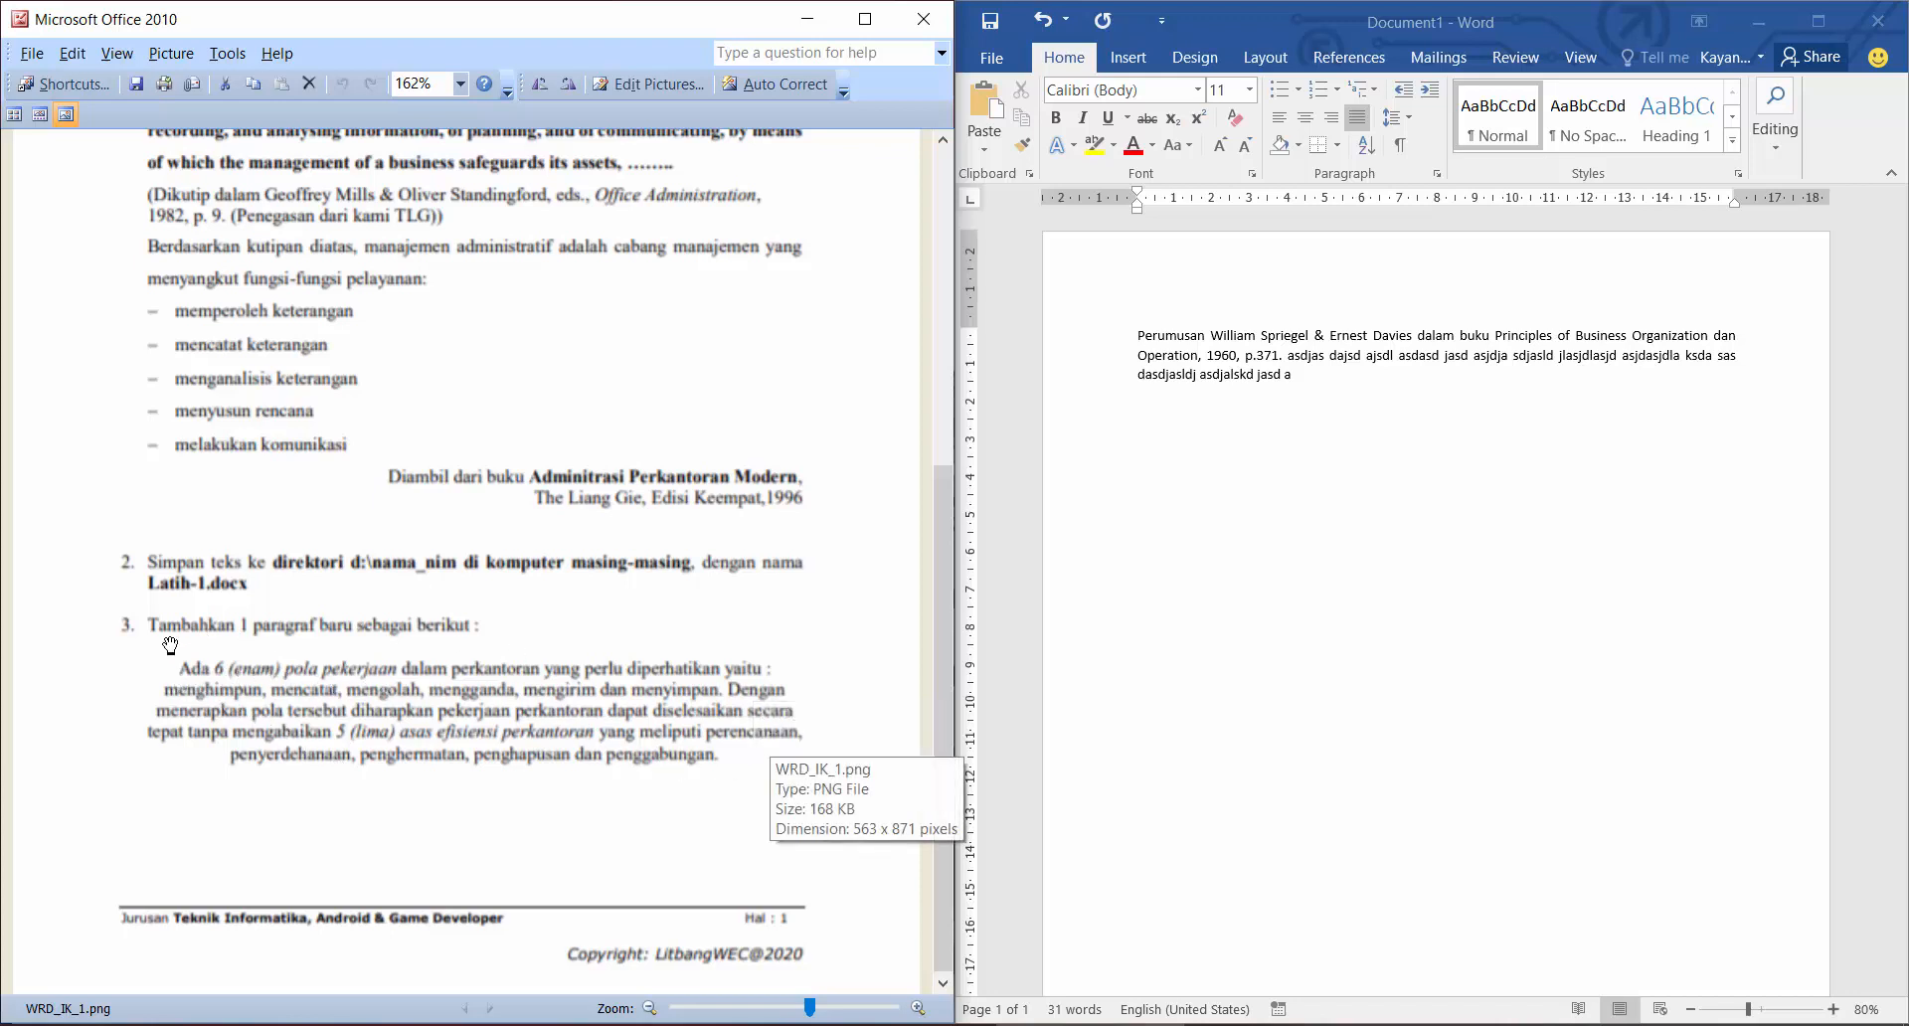
pyautogui.scroll(7, 574, 740)
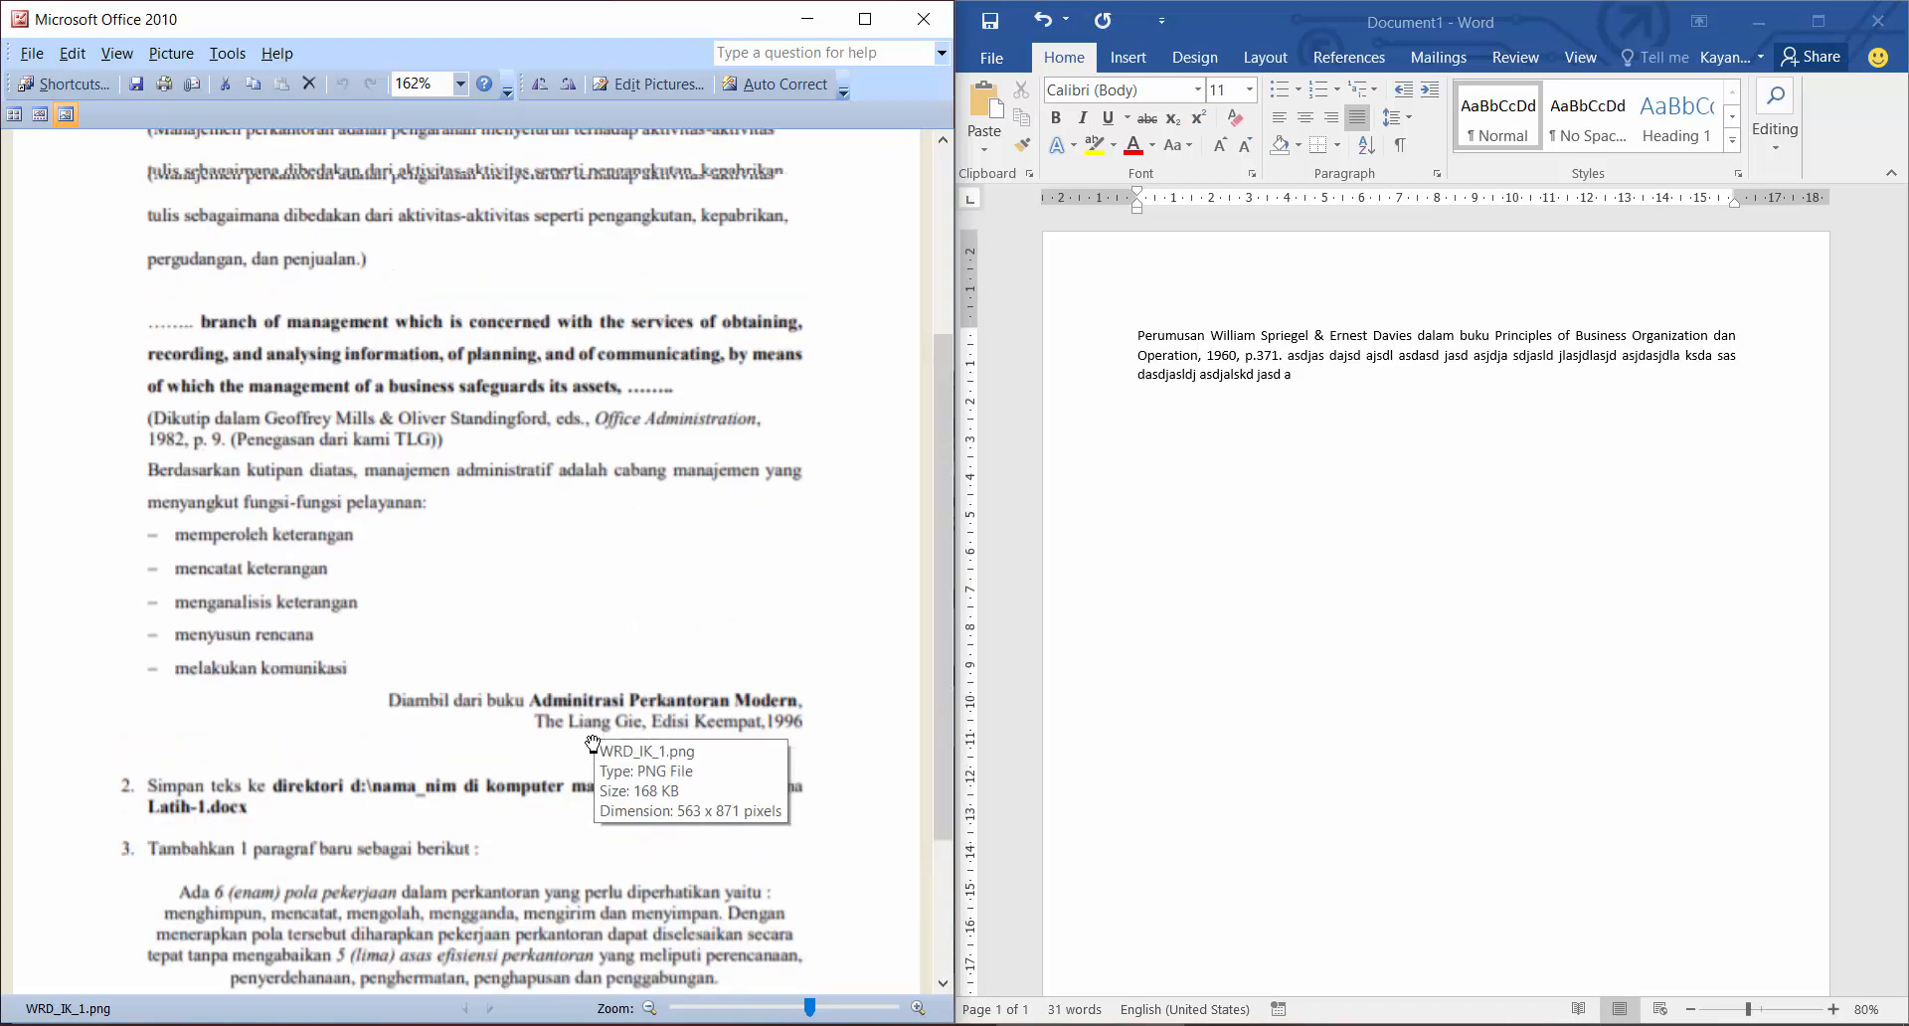
pyautogui.click(1372, 365)
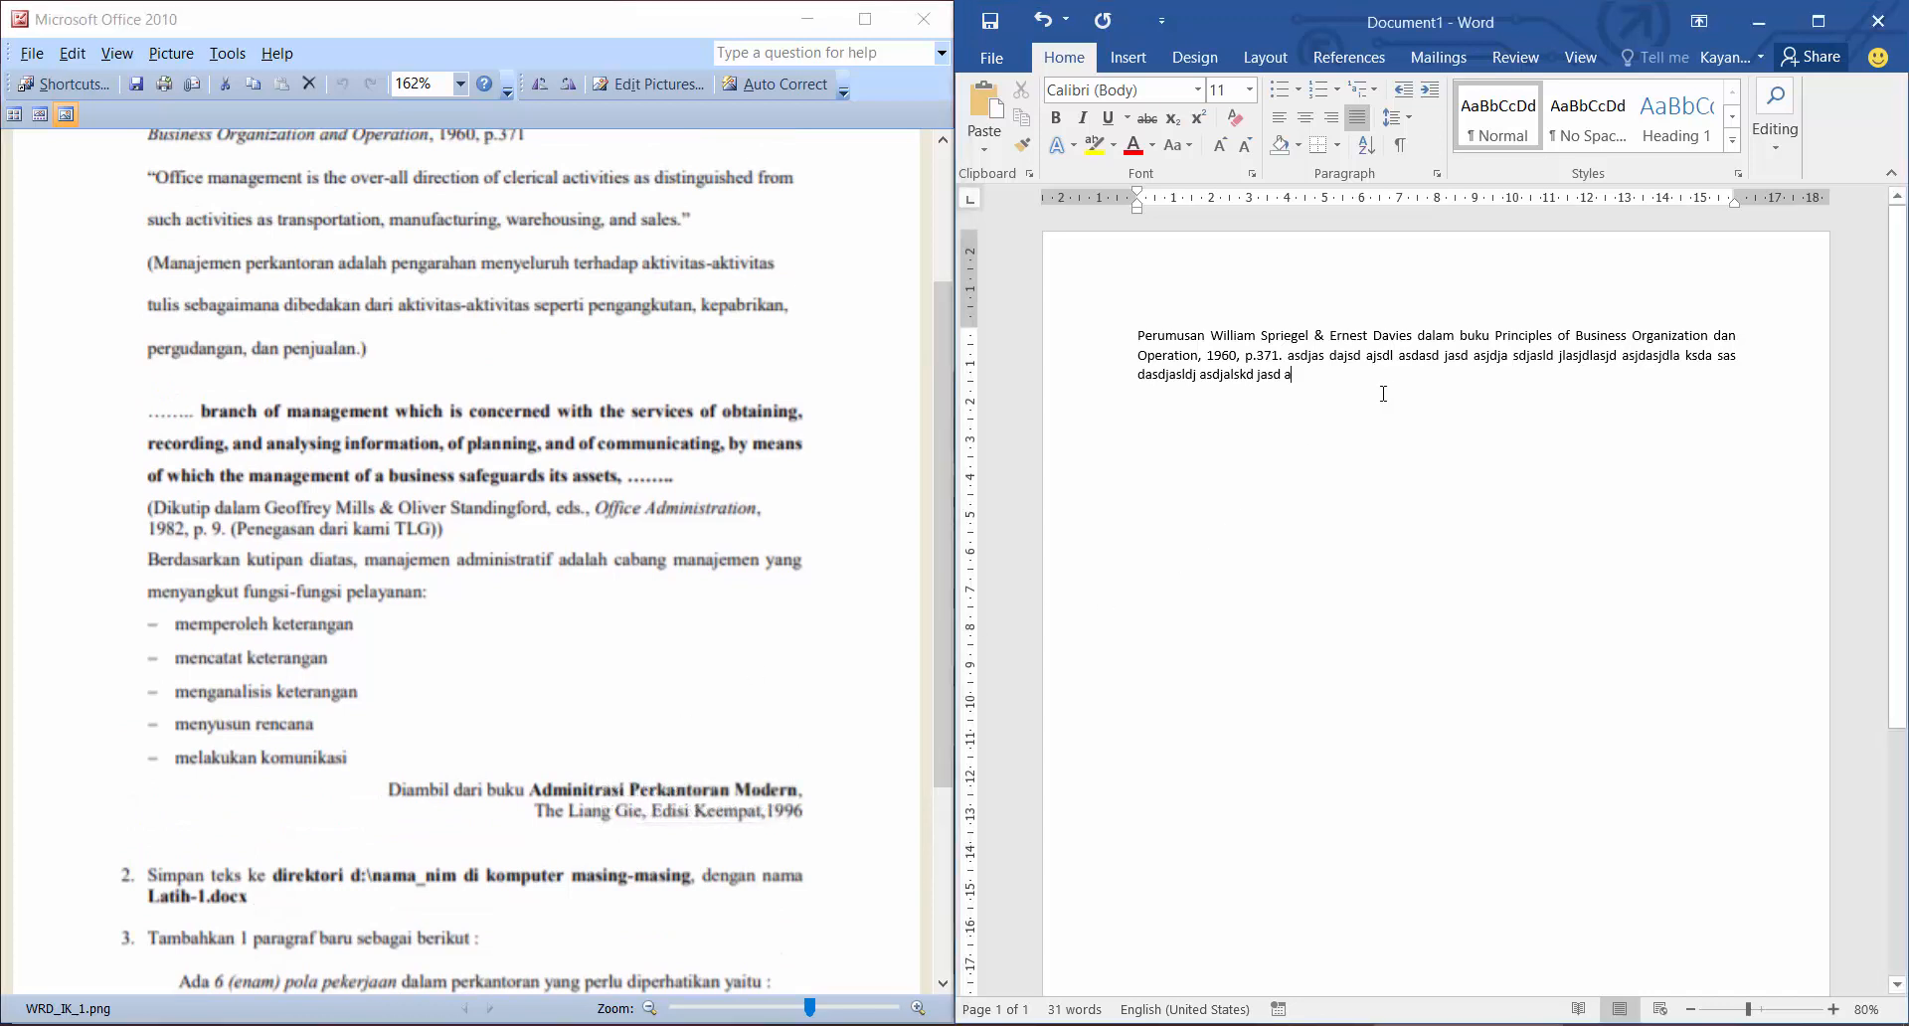
pyautogui.click(1330, 389)
# End the Word paragraph with a full stop and add '- Tab' to the shortcut notes.
pyautogui.write('.')
pyautogui.hotkey('alt', 'Tab')
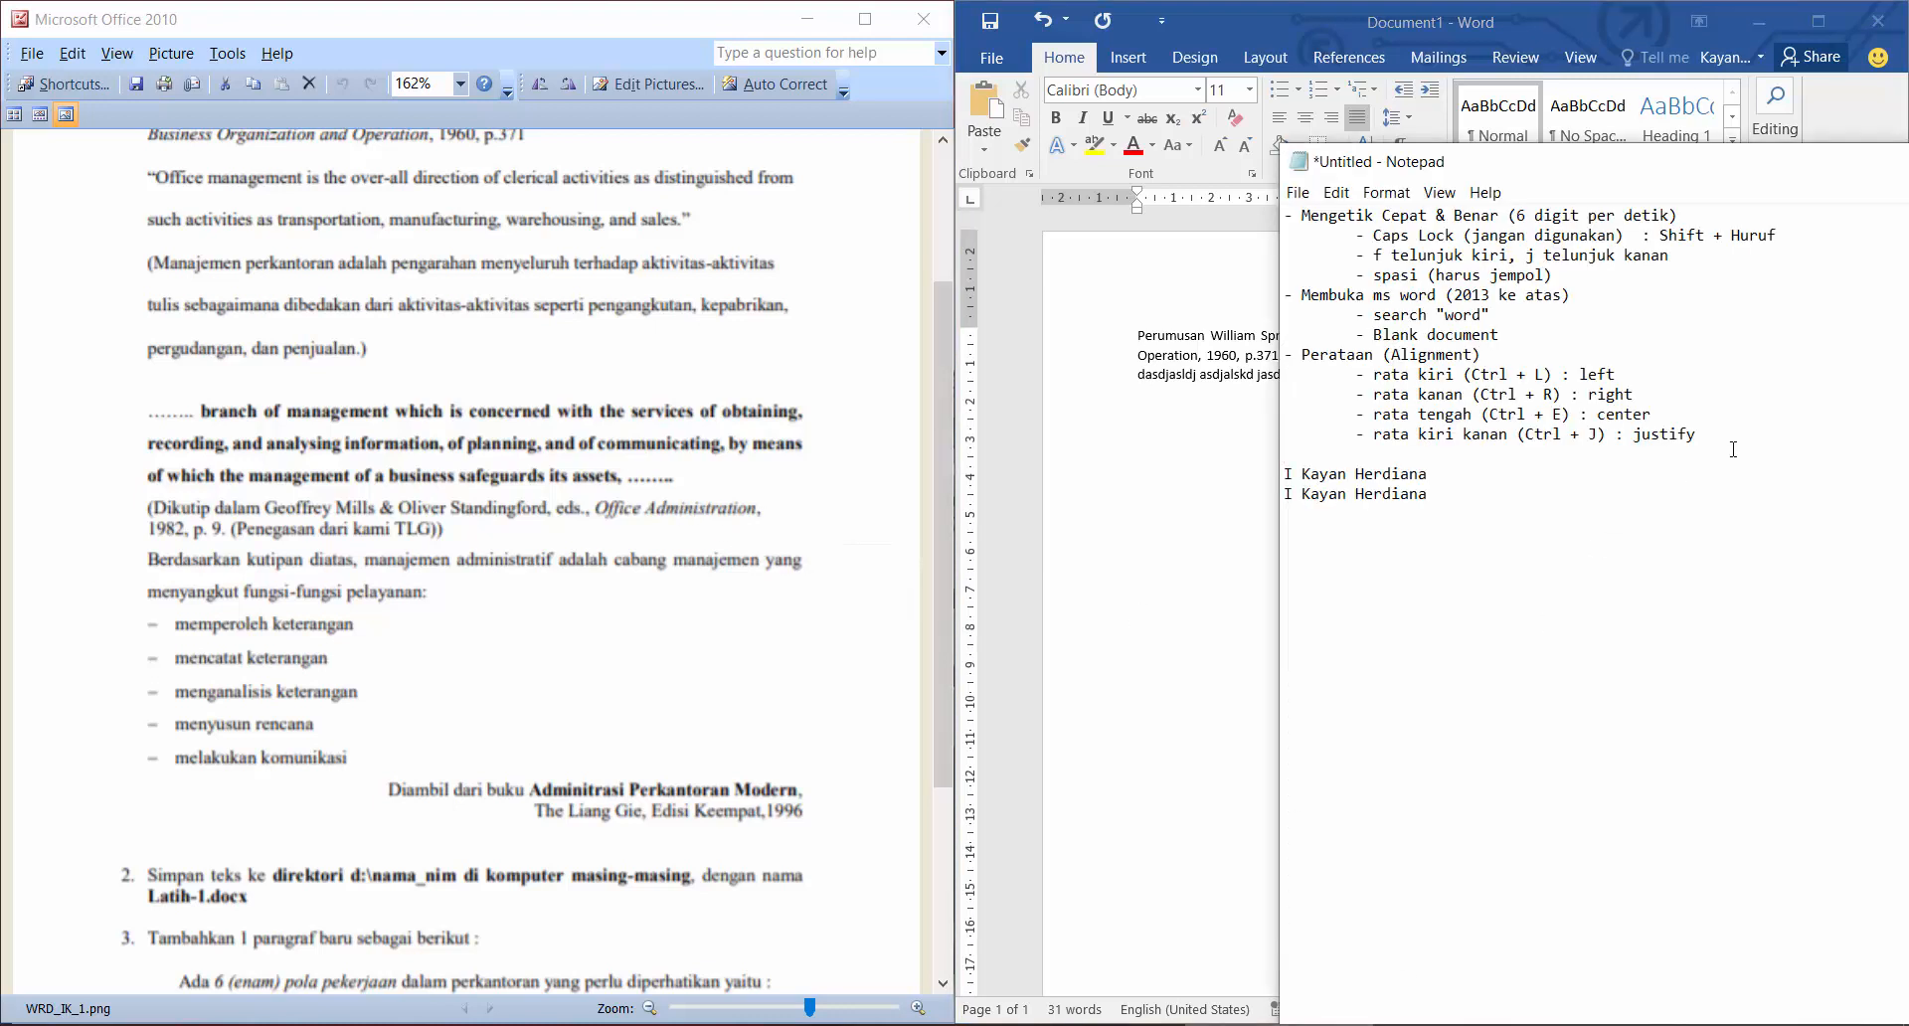
pyautogui.write('- Tab')
# Scroll the exercise sheet back up, then return to the Word document.
pyautogui.click(629, 462)
pyautogui.scroll(2, 420, 424)
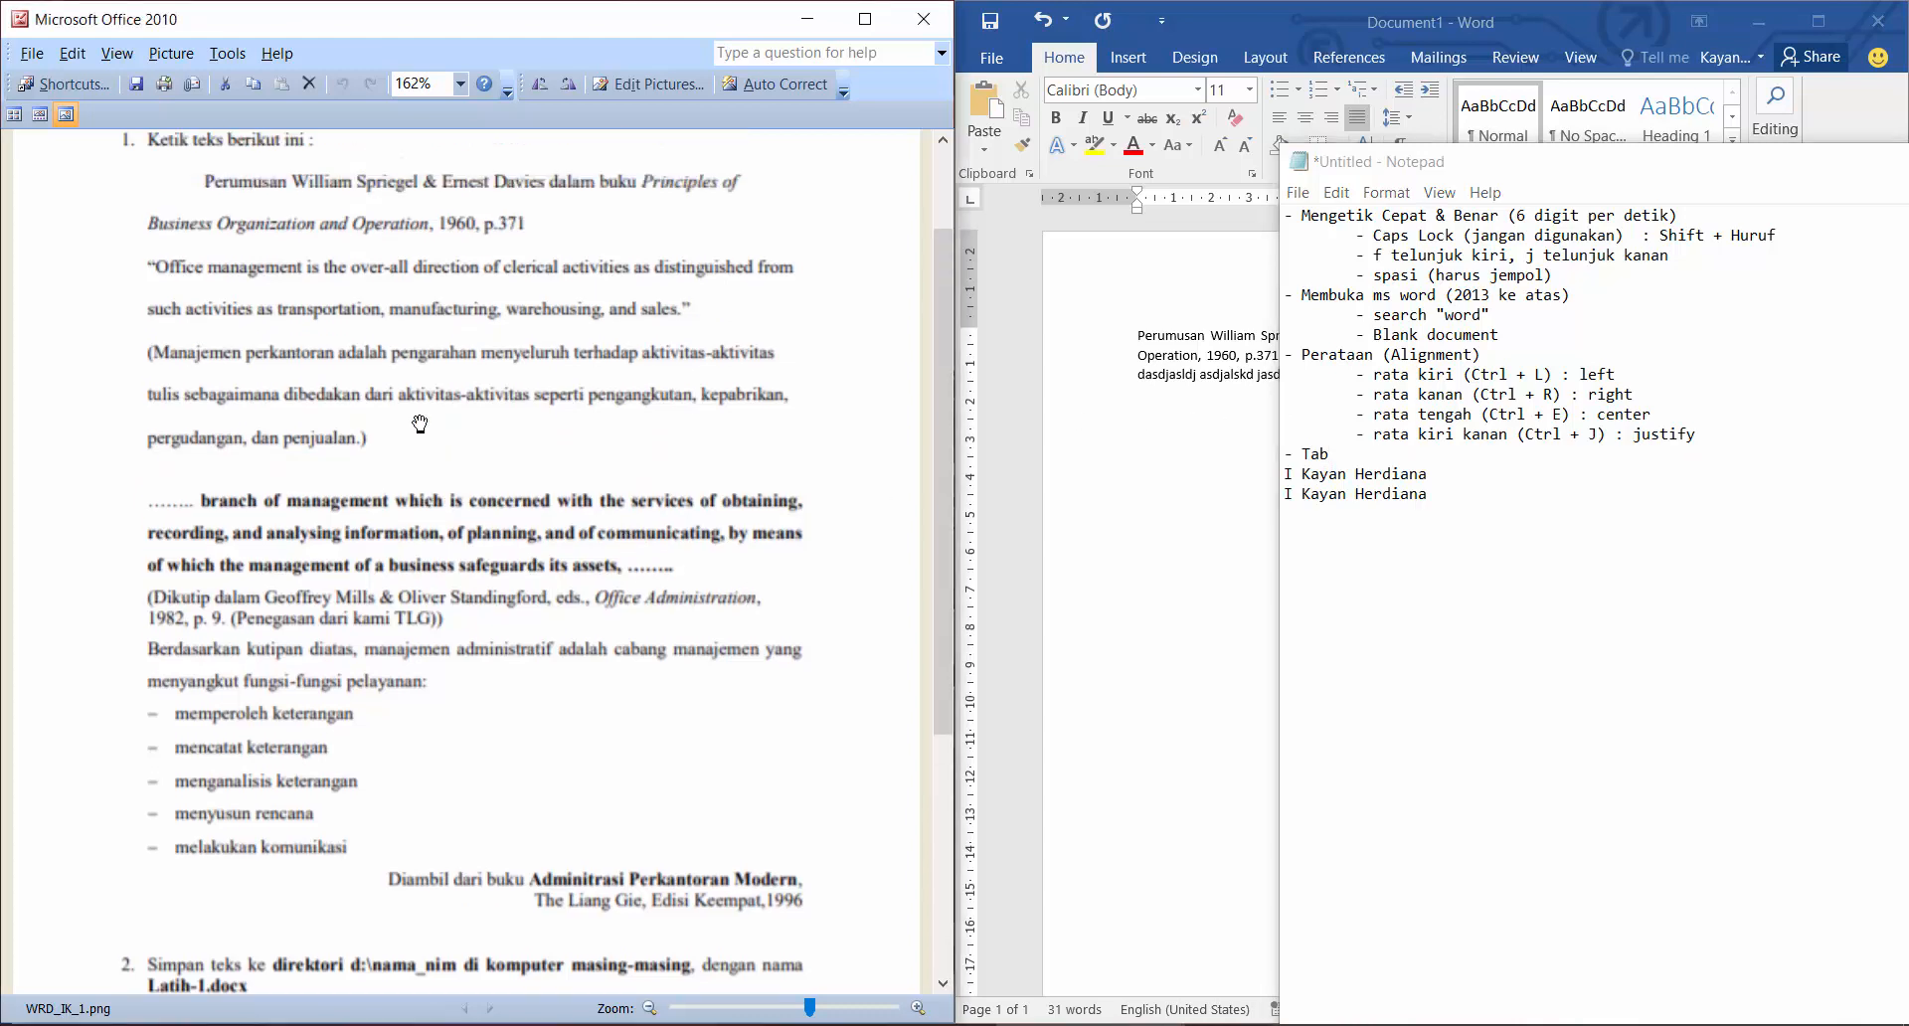
pyautogui.scroll(1, 430, 434)
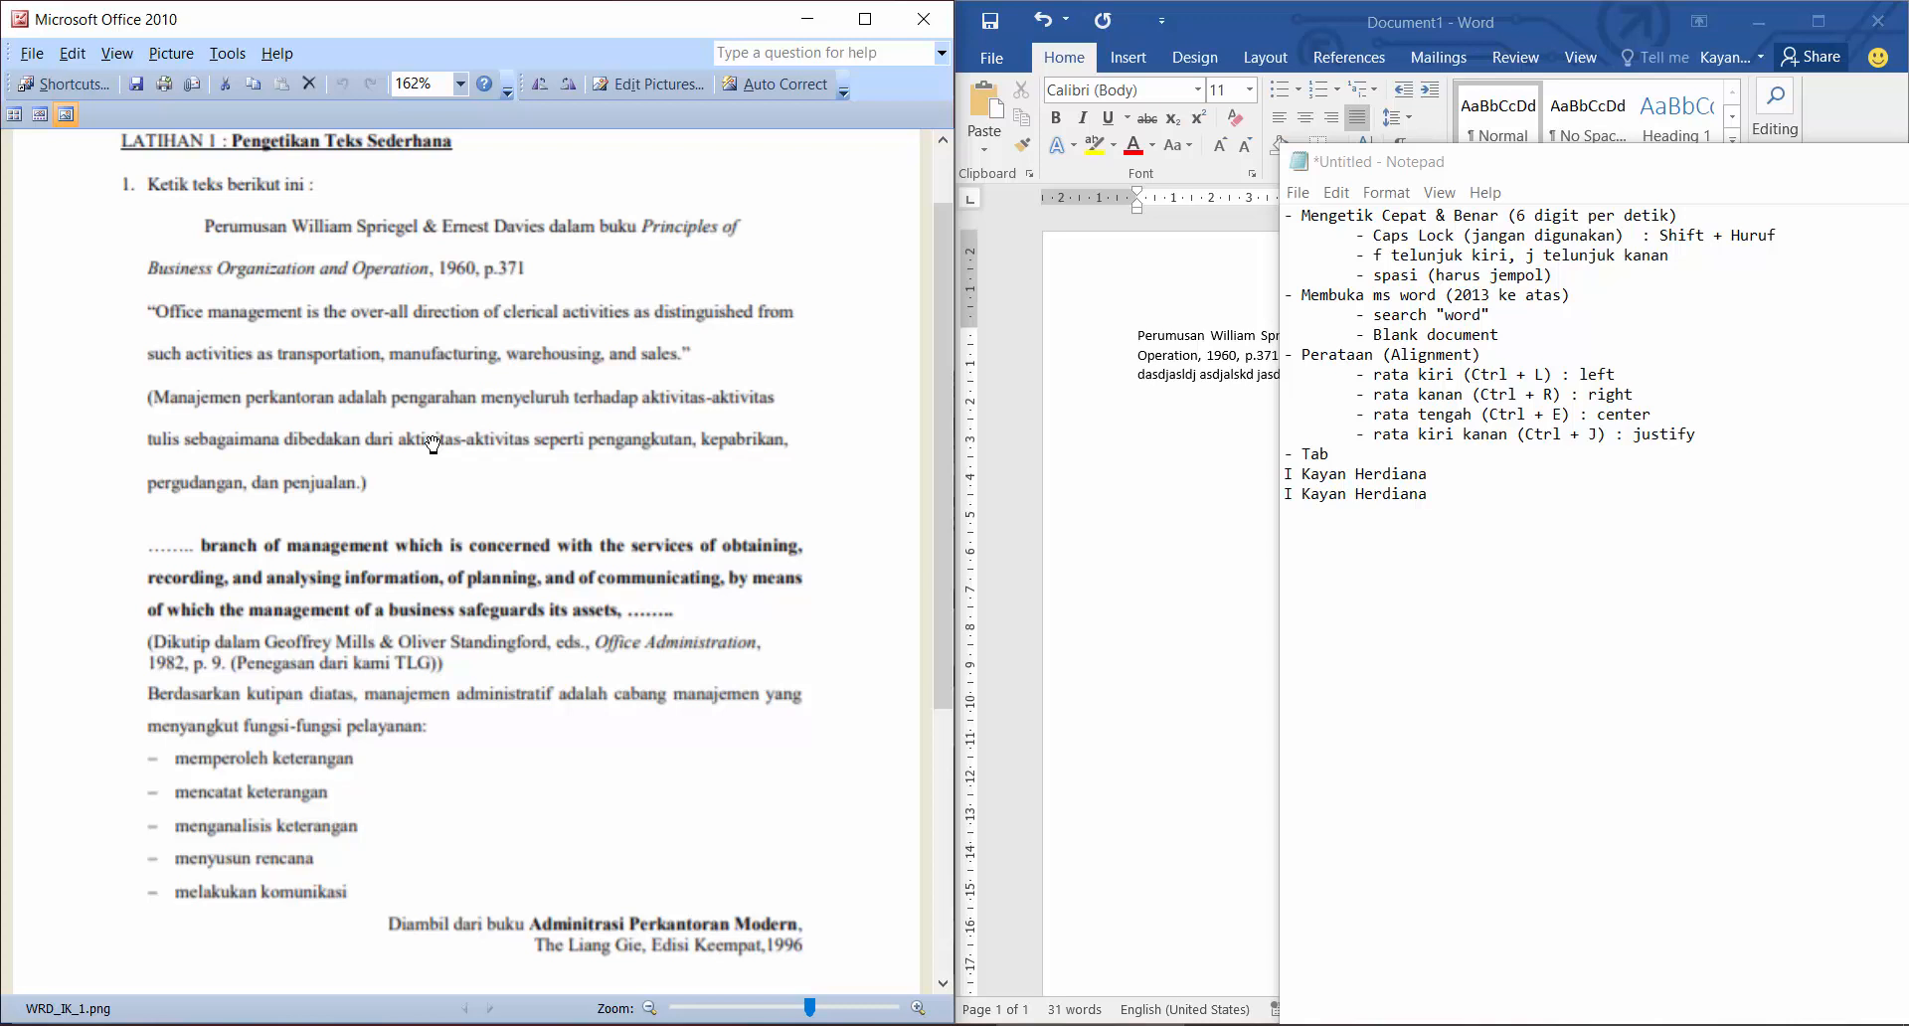
pyautogui.click(1221, 395)
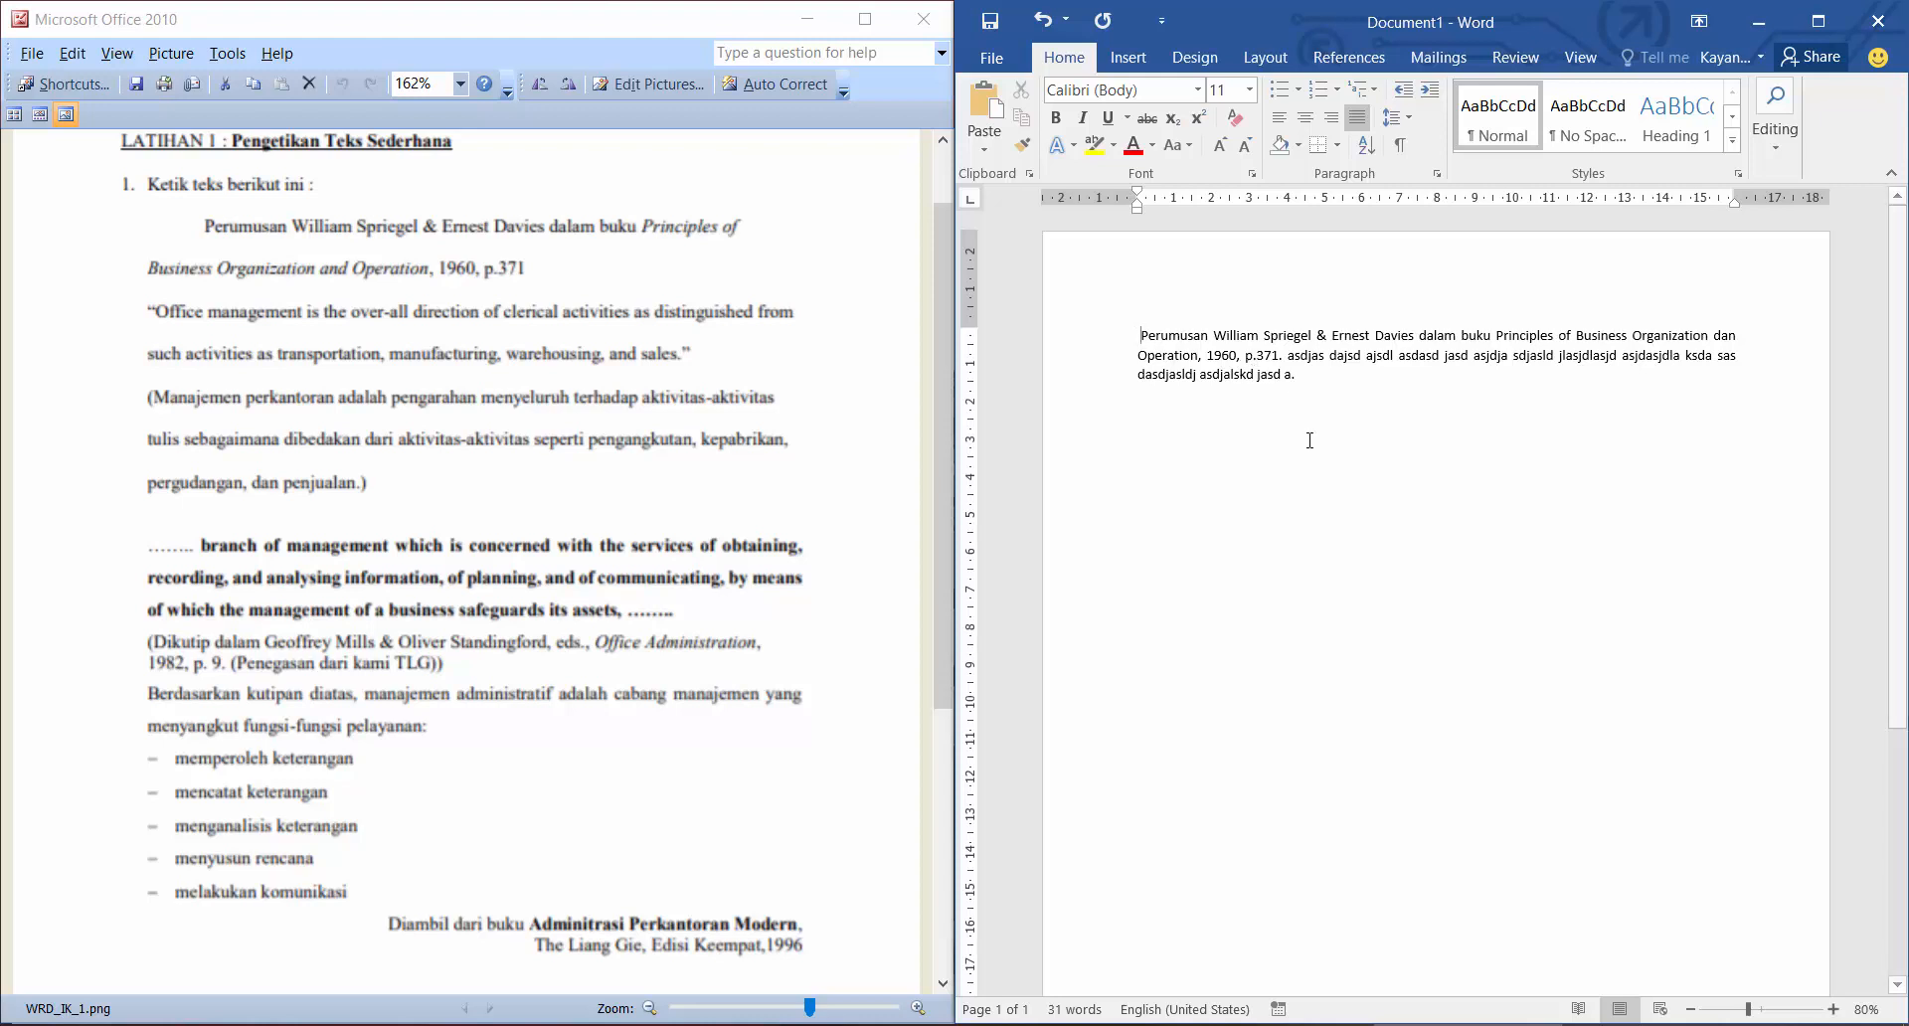
# Indent the Perumusan paragraph's first line with Tab, then start a new paragraph after 'jasd a.'.
pyautogui.hotkey('ctrl', 'z')
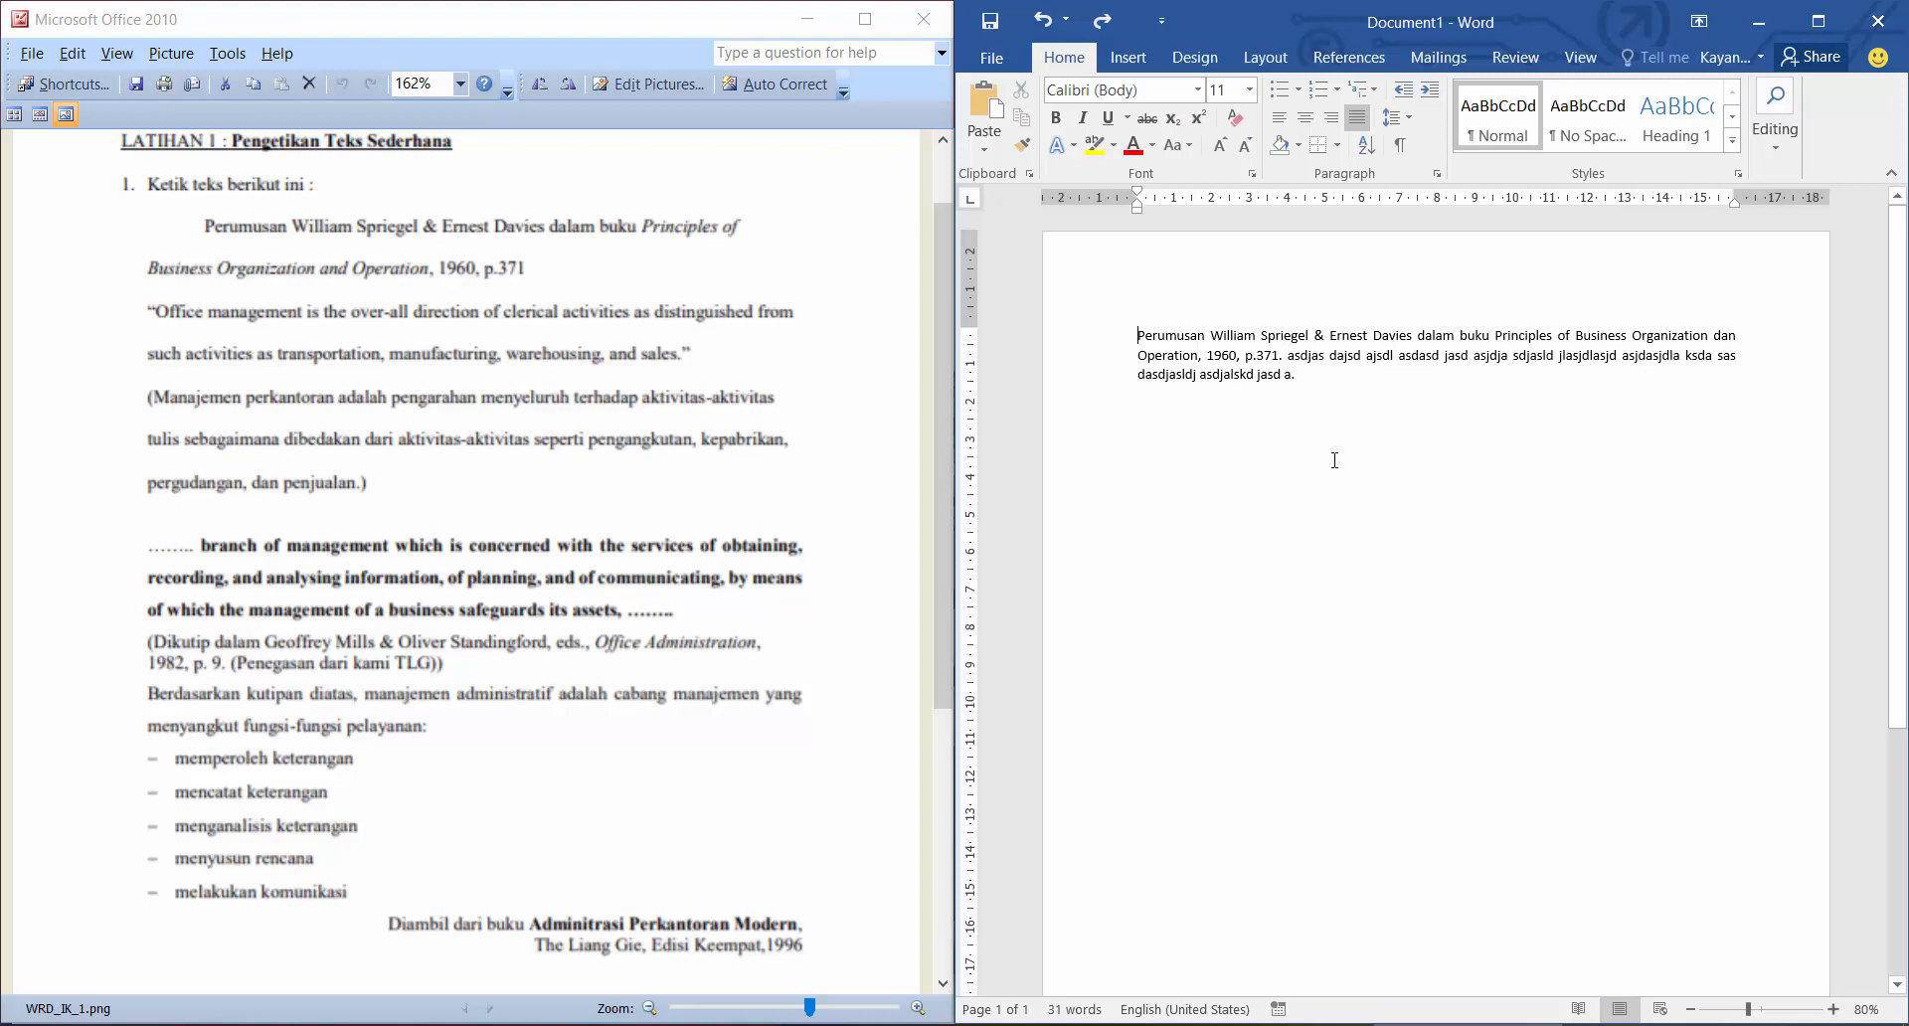
pyautogui.press('Tab')
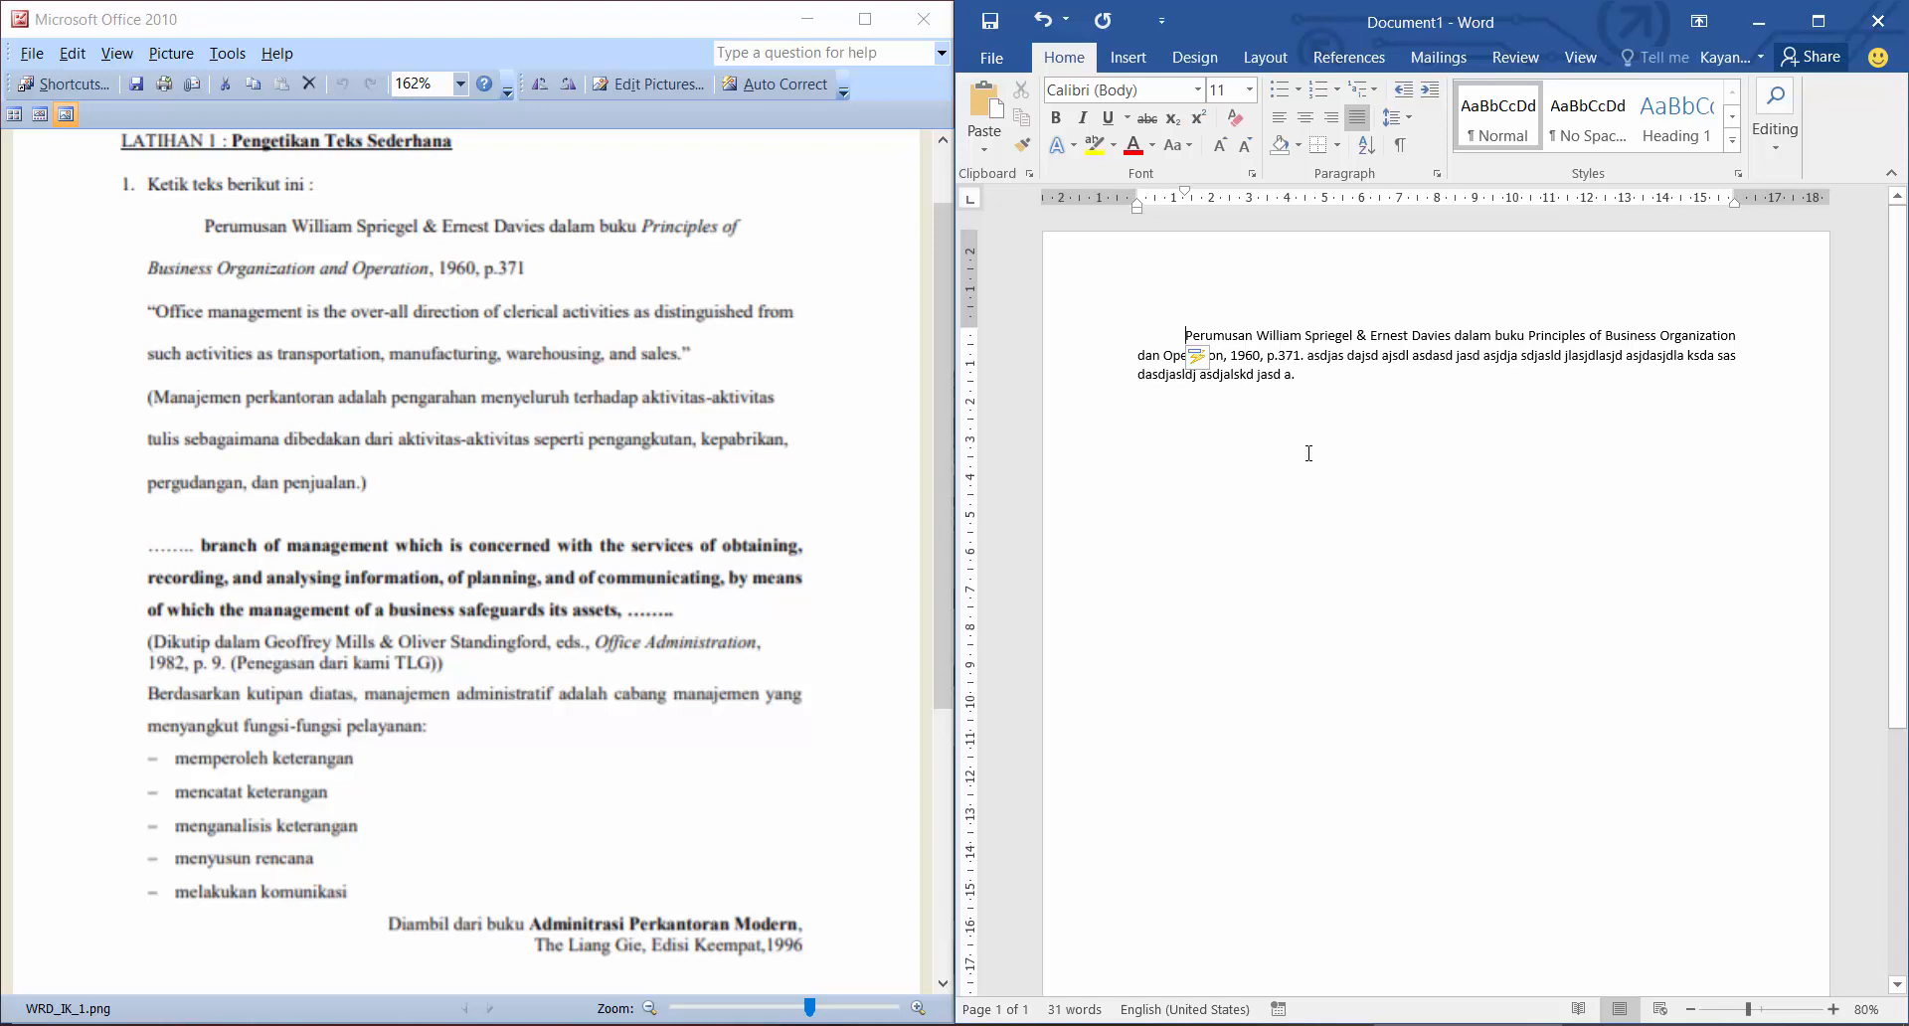
pyautogui.hotkey('ctrl', 'z')
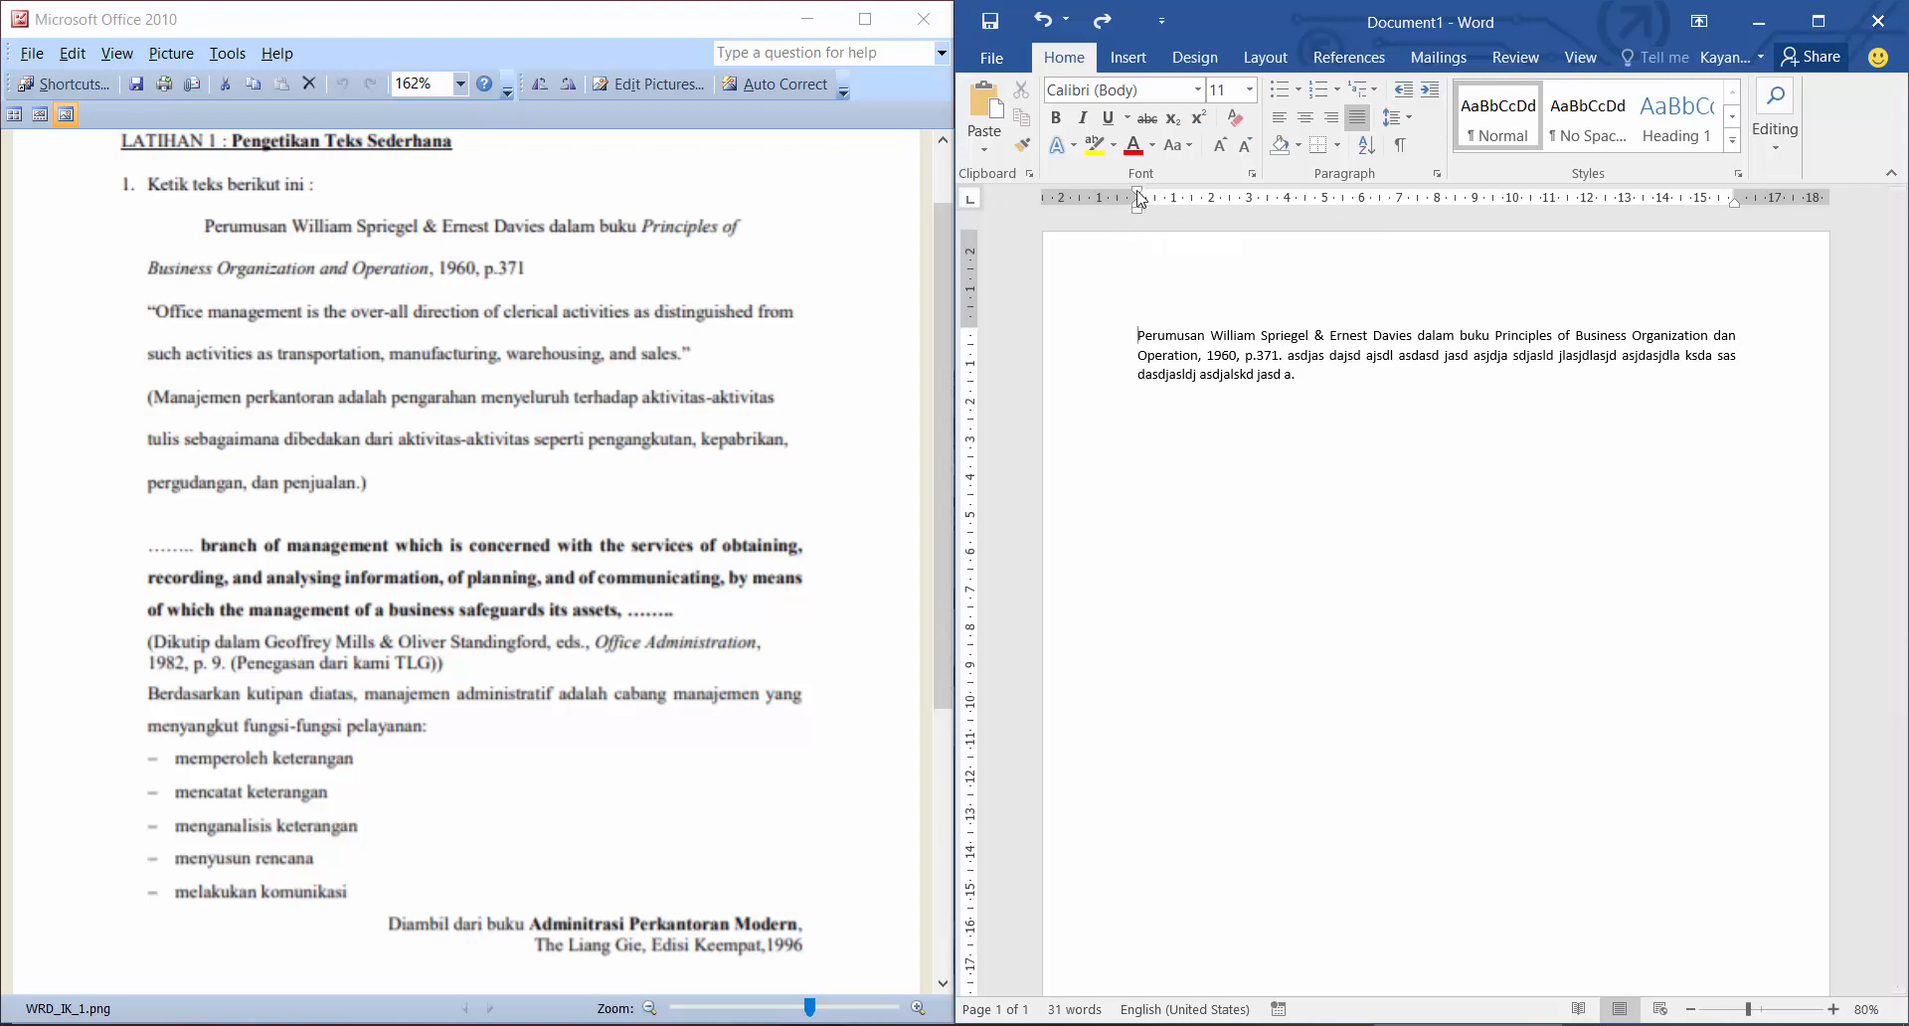
pyautogui.moveTo(1140, 198)
pyautogui.mouseDown()
pyautogui.moveTo(1263, 194)
pyautogui.moveTo(1139, 196)
pyautogui.mouseUp()
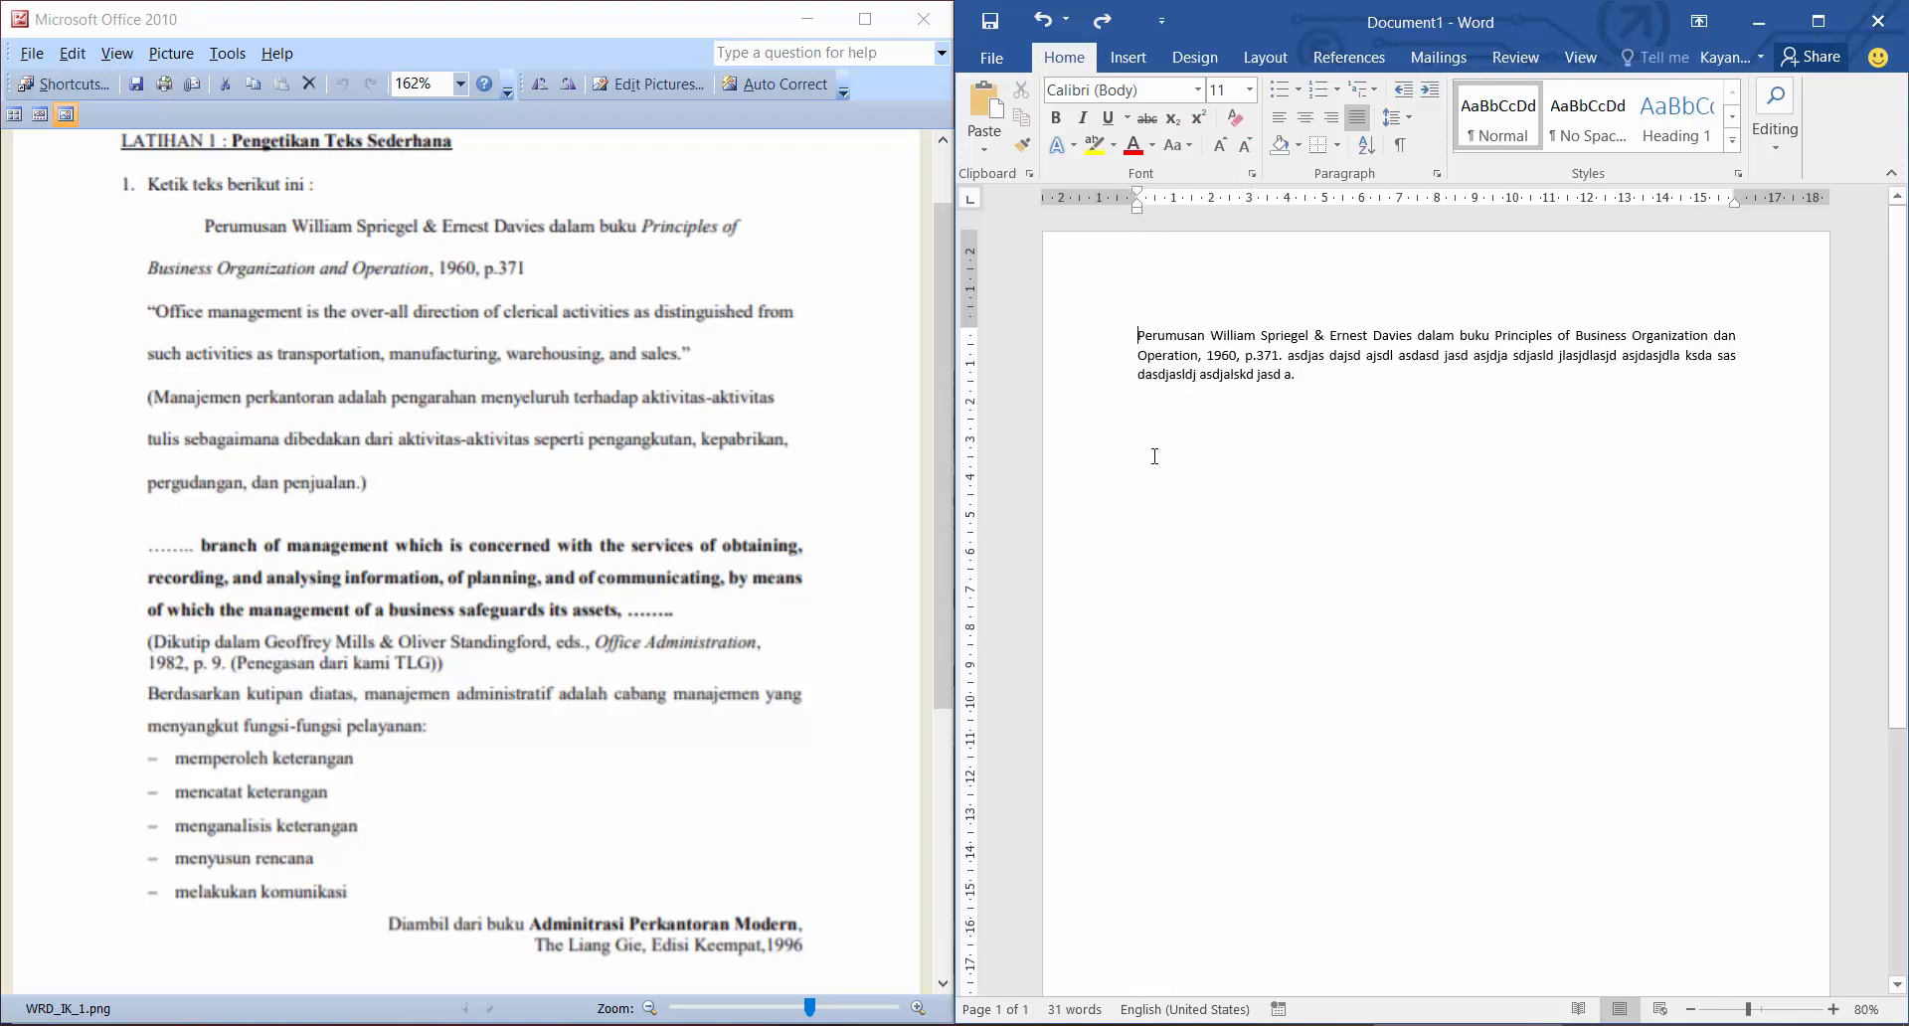
pyautogui.press('Tab')
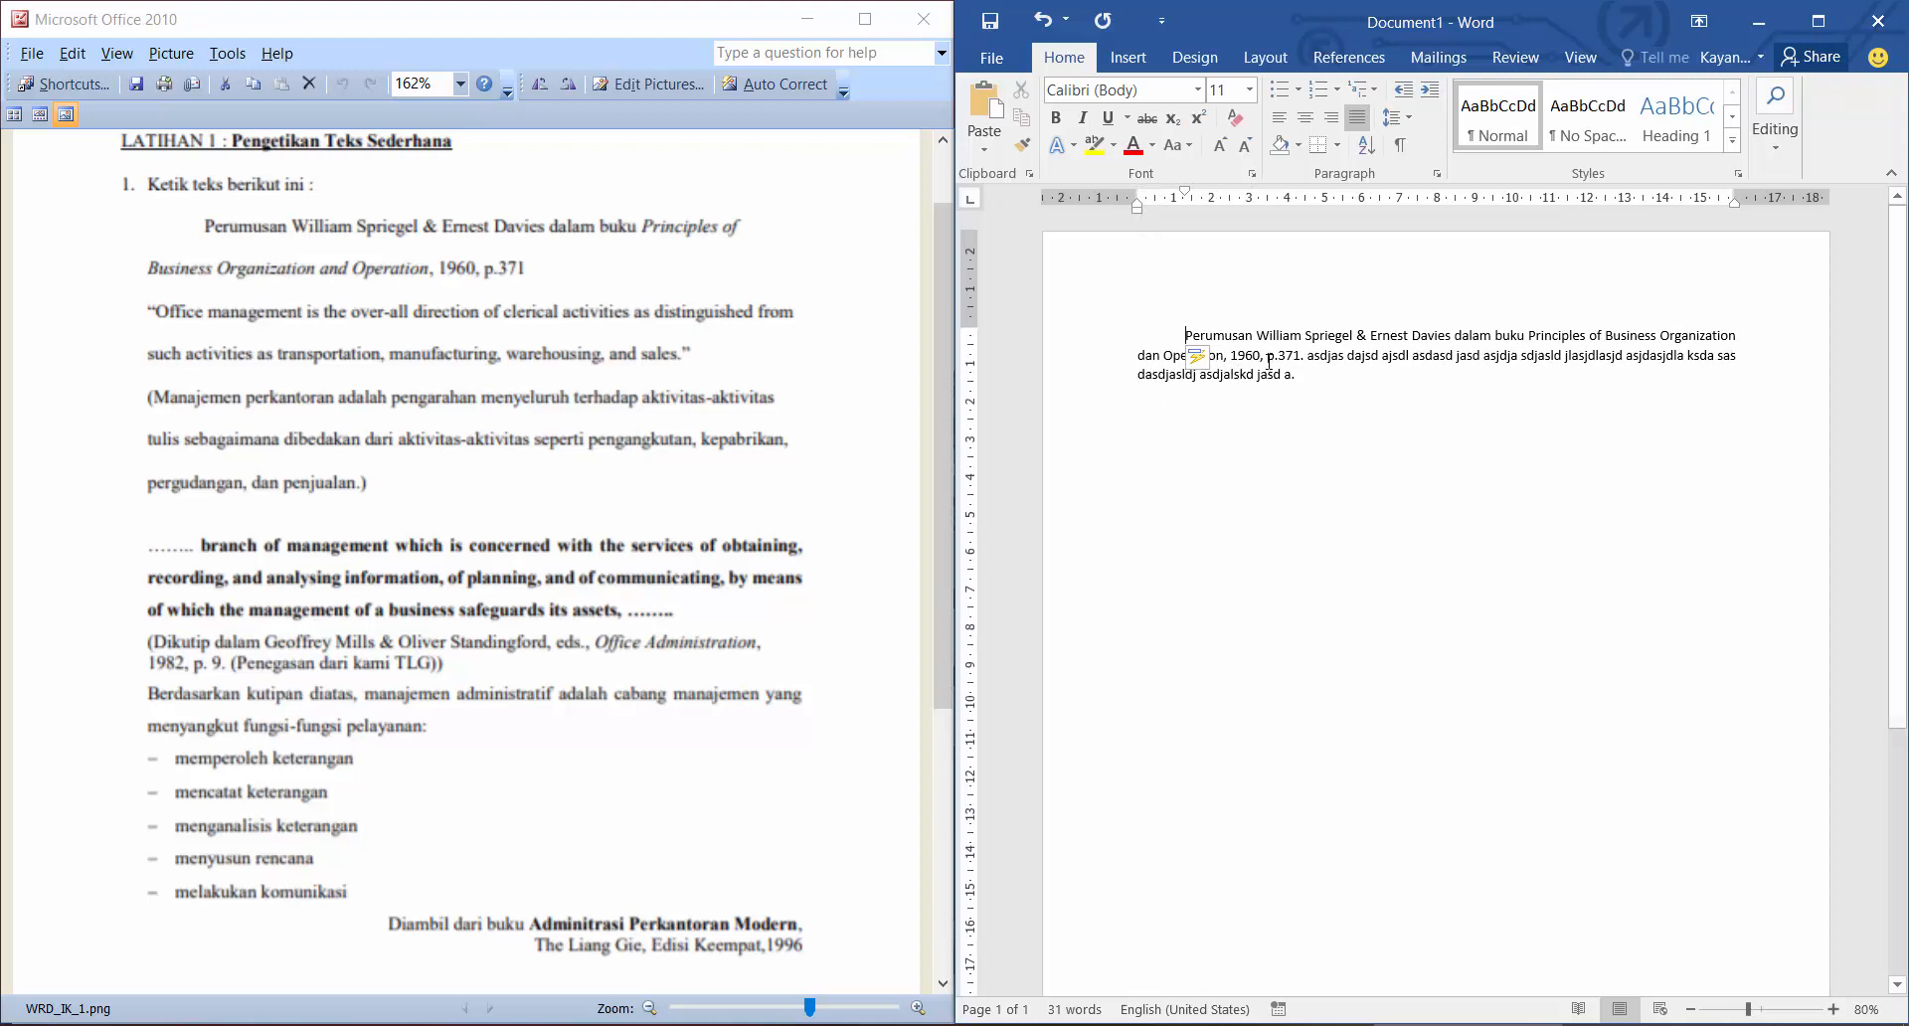
pyautogui.click(1375, 384)
pyautogui.press('Return')
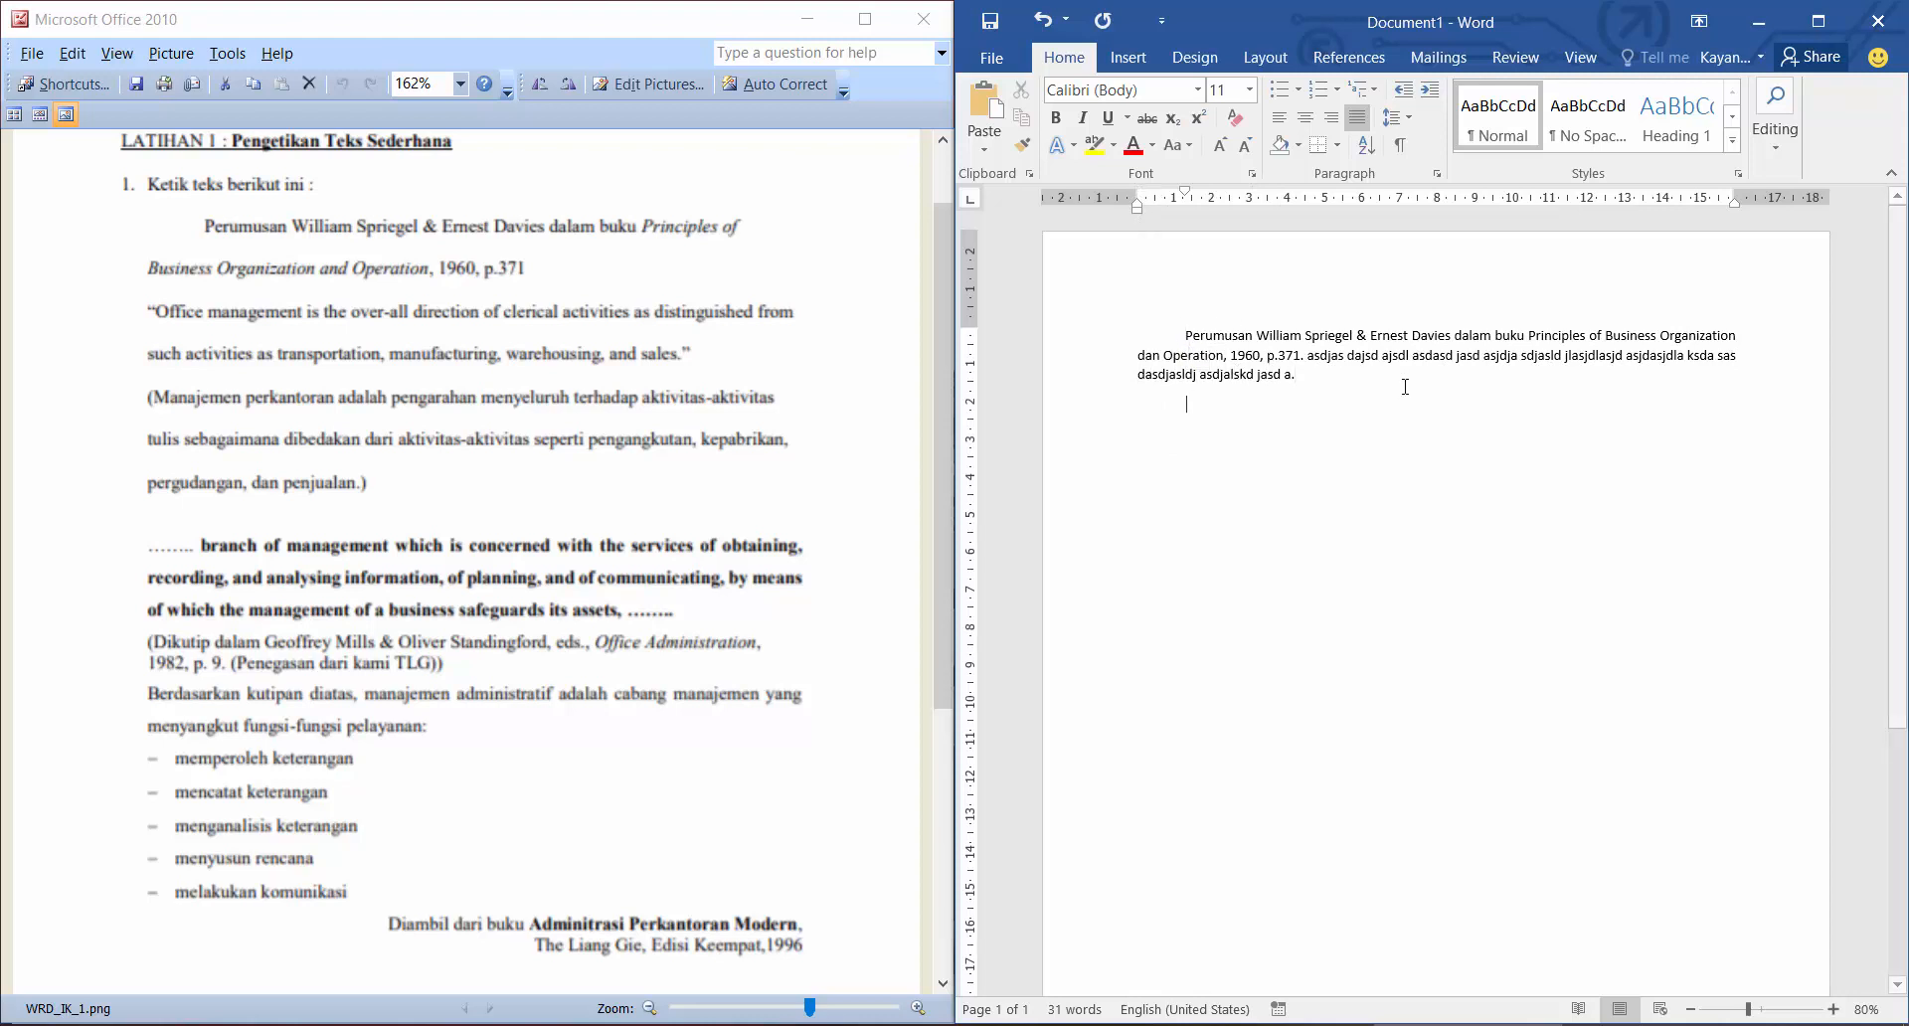
# Type the filler paragraph beginning 'As dasdj asdkja sdkas', then jump back to its start.
pyautogui.write('As dasdj asdkja sdkas jdkalsjd aksdj as')
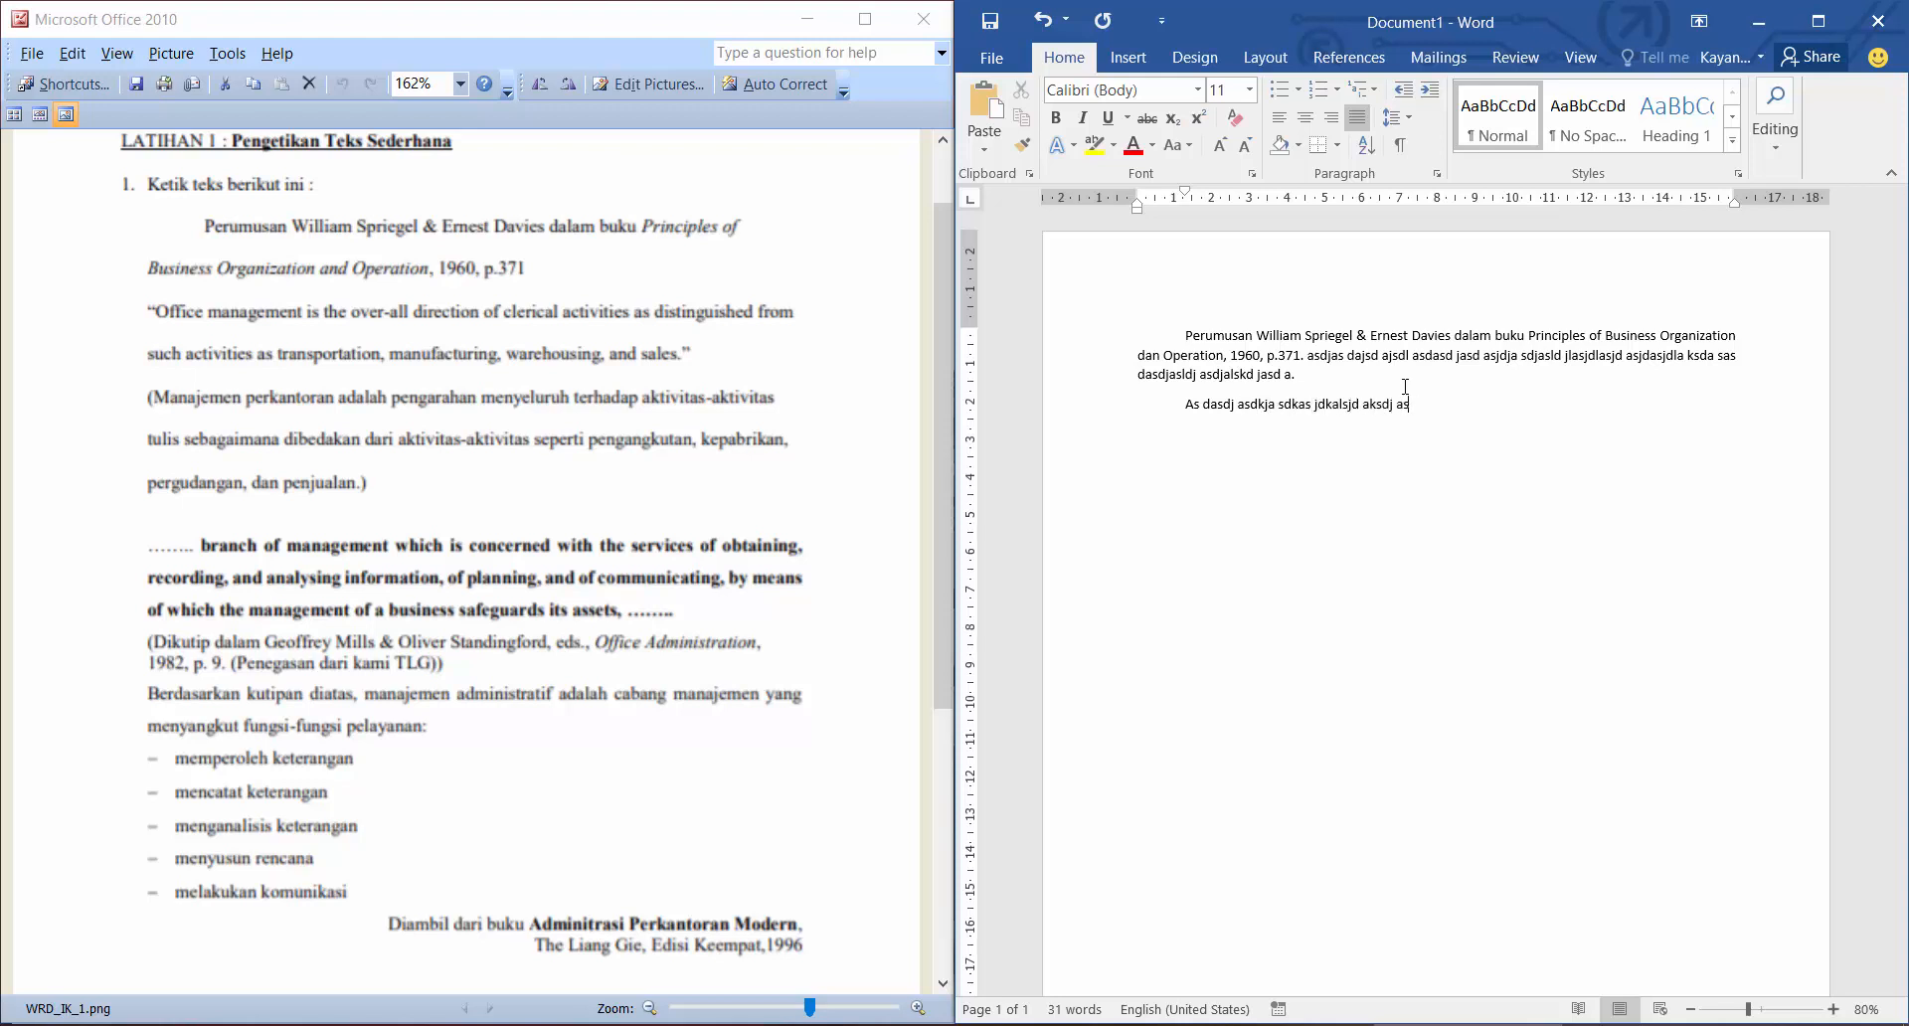
pyautogui.write('djas dasd adasdas asdja djaasdlkas djsaf alsjdas djasld jaskd jaskdja')
pyautogui.write('sdja')
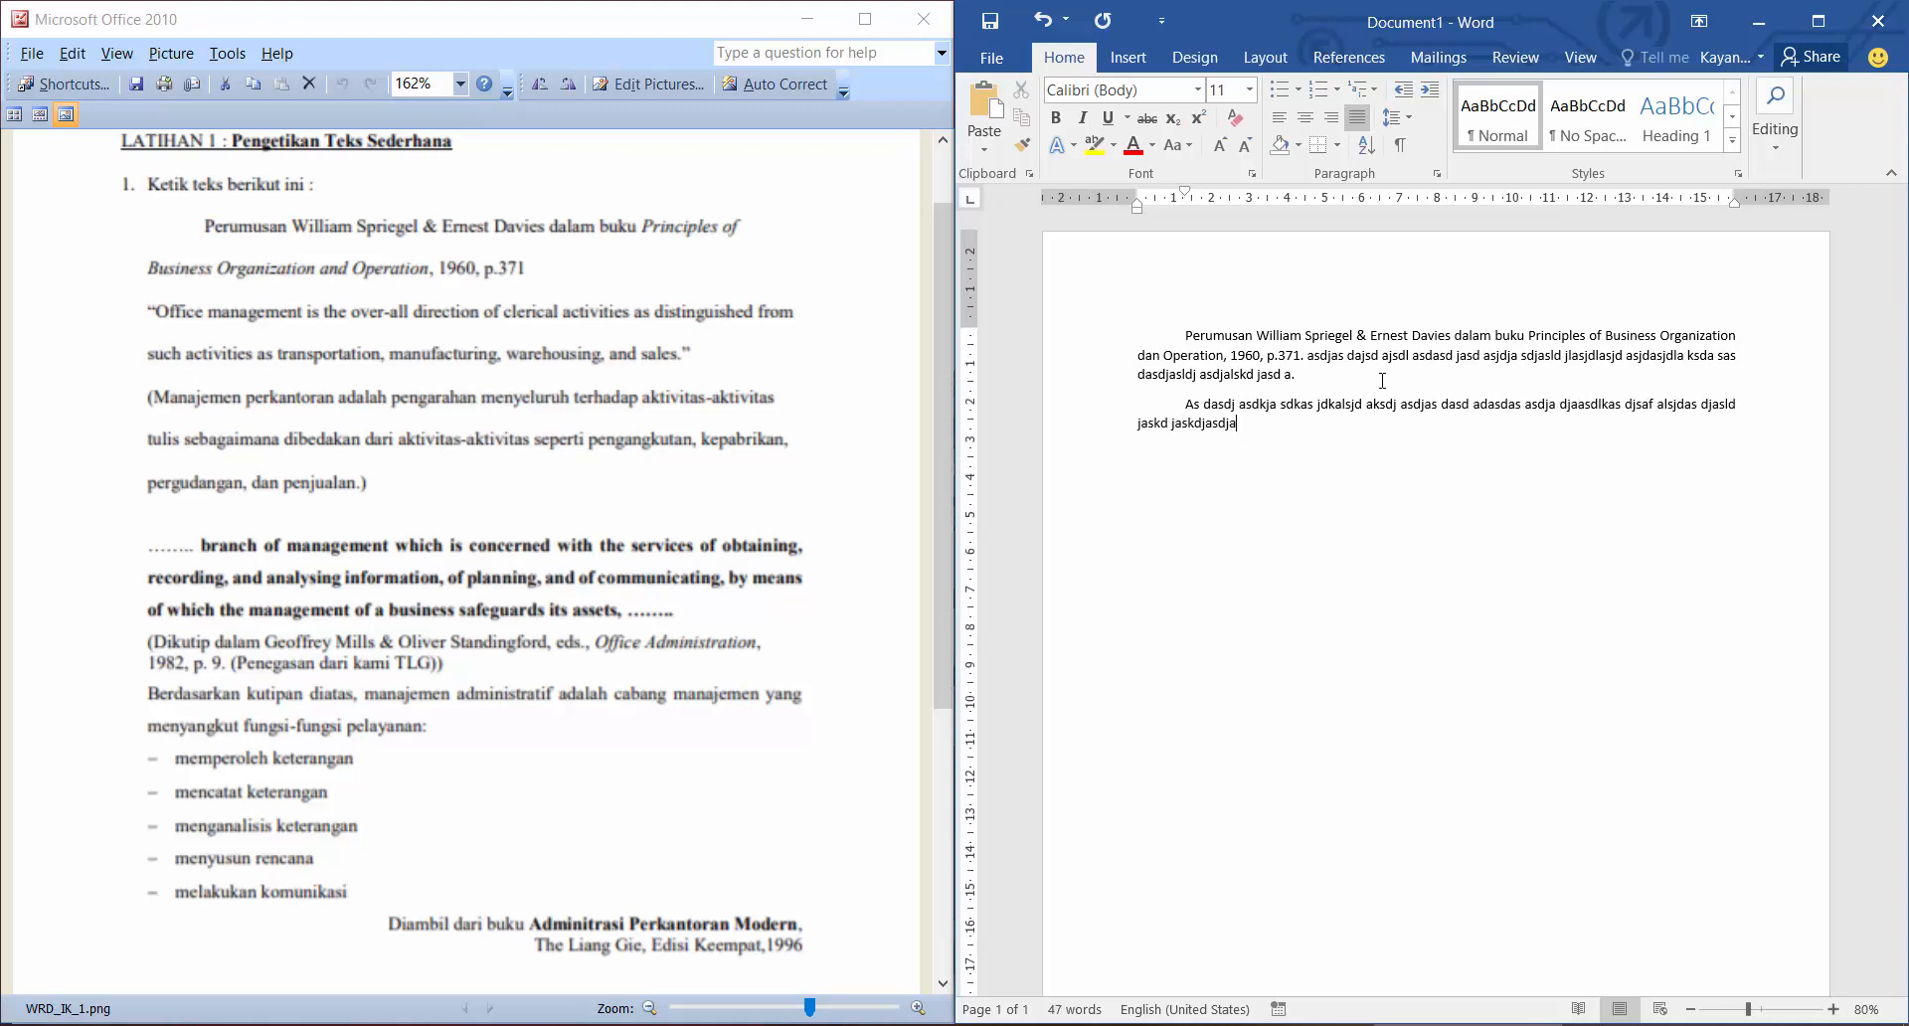
pyautogui.hotkey('ctrl', 'Up')
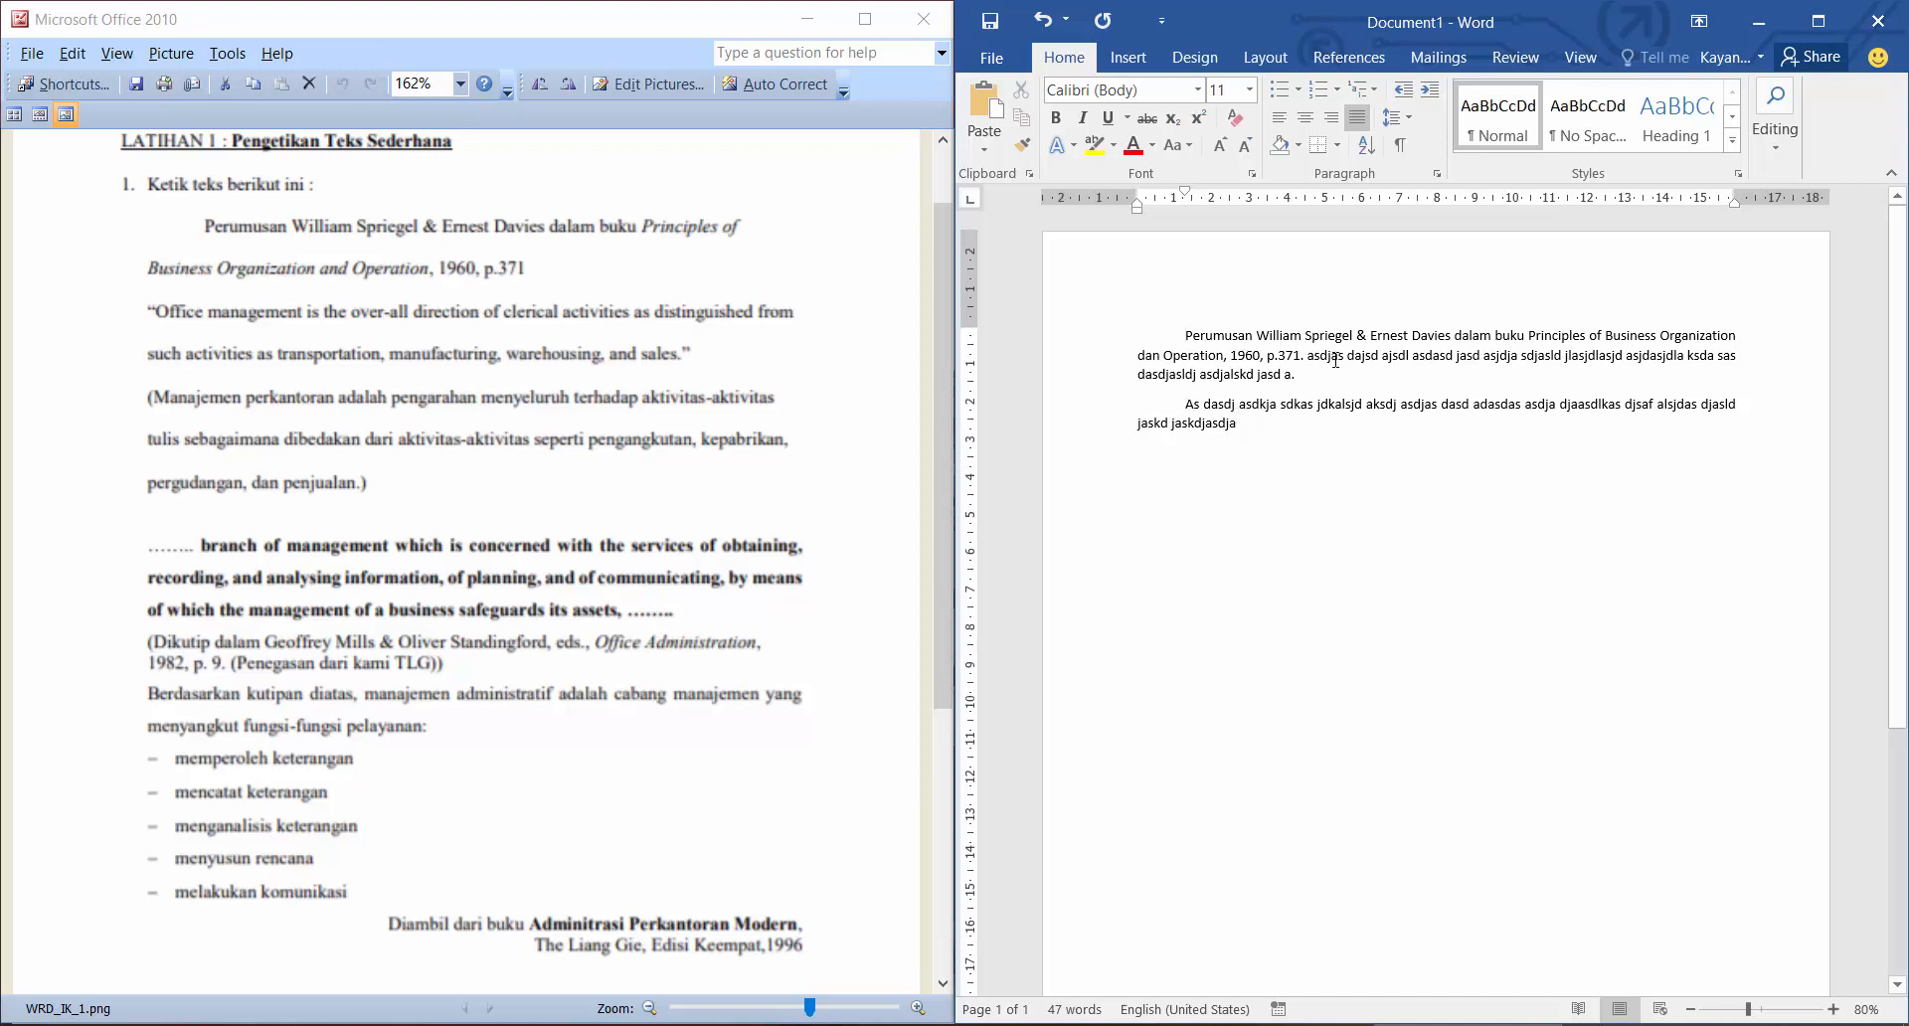
# Remove the first paragraph's first-line indent and try a hanging indent on its wrapped lines.
pyautogui.moveTo(1297, 375); pyautogui.dragTo(1173, 338)
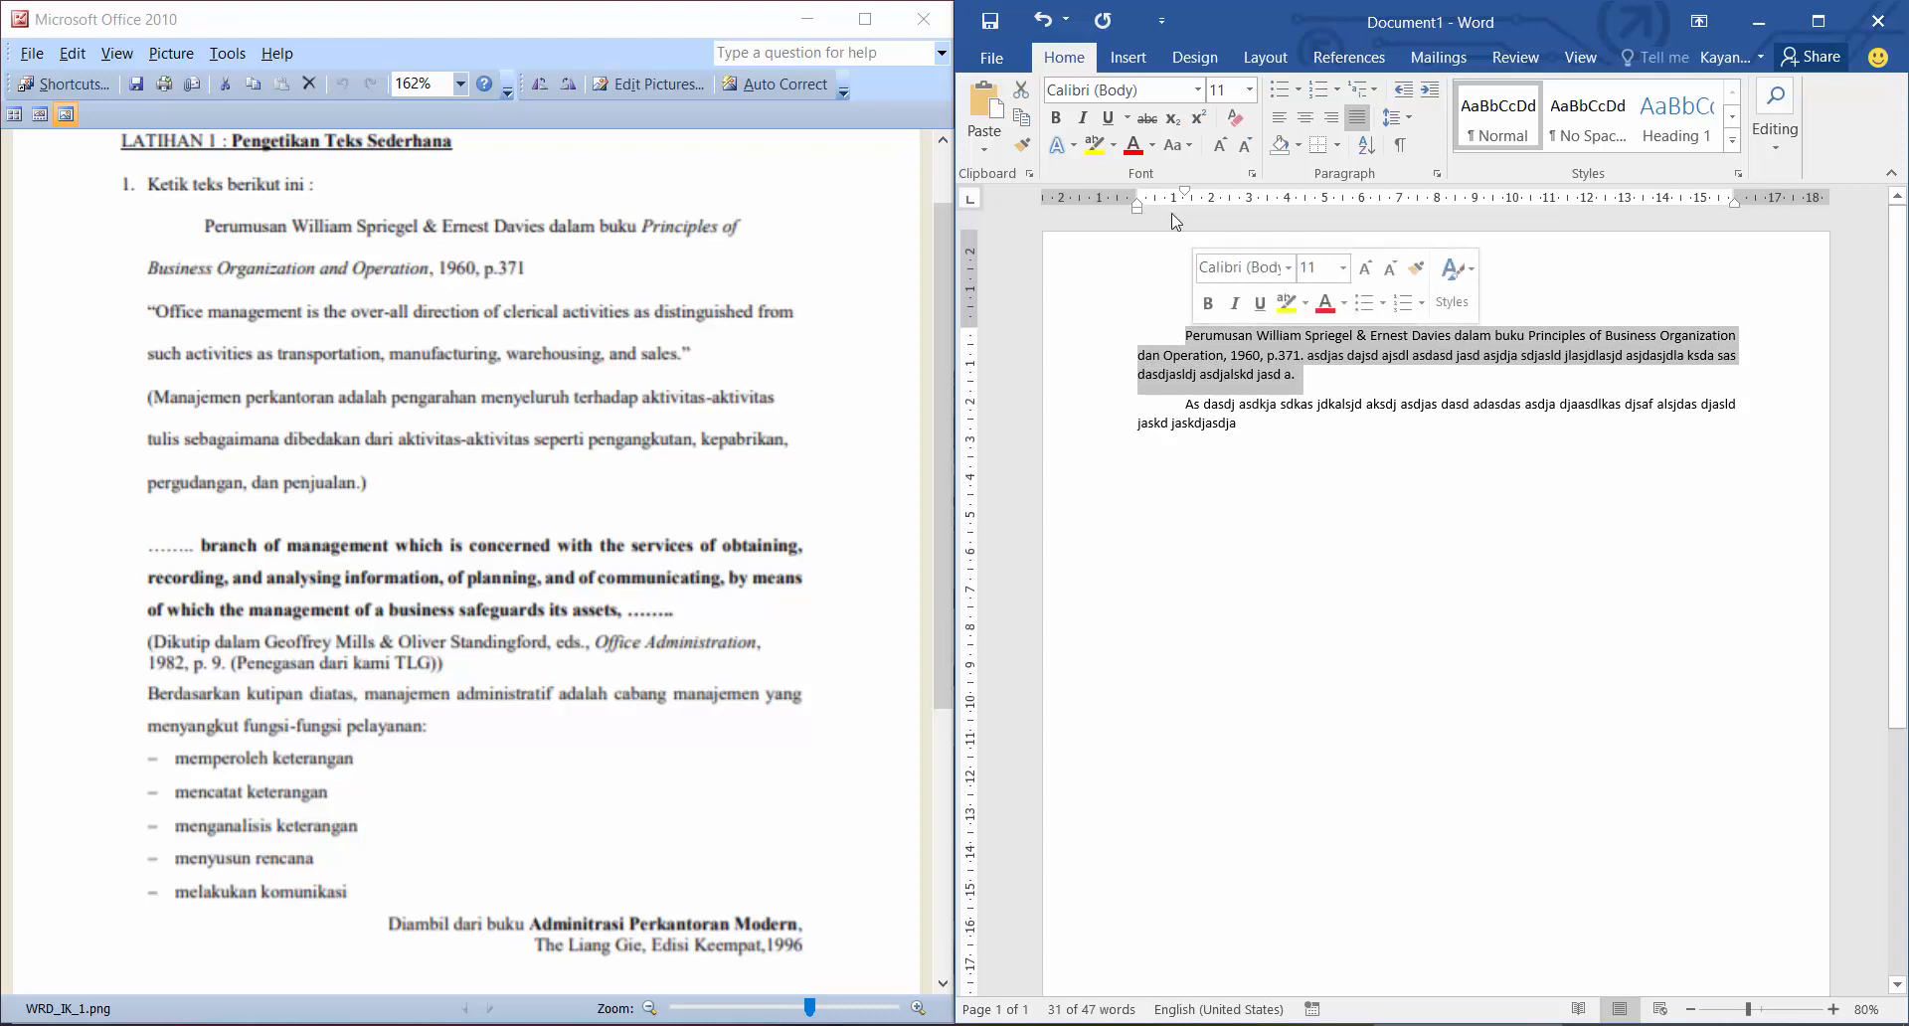
pyautogui.click(1193, 338)
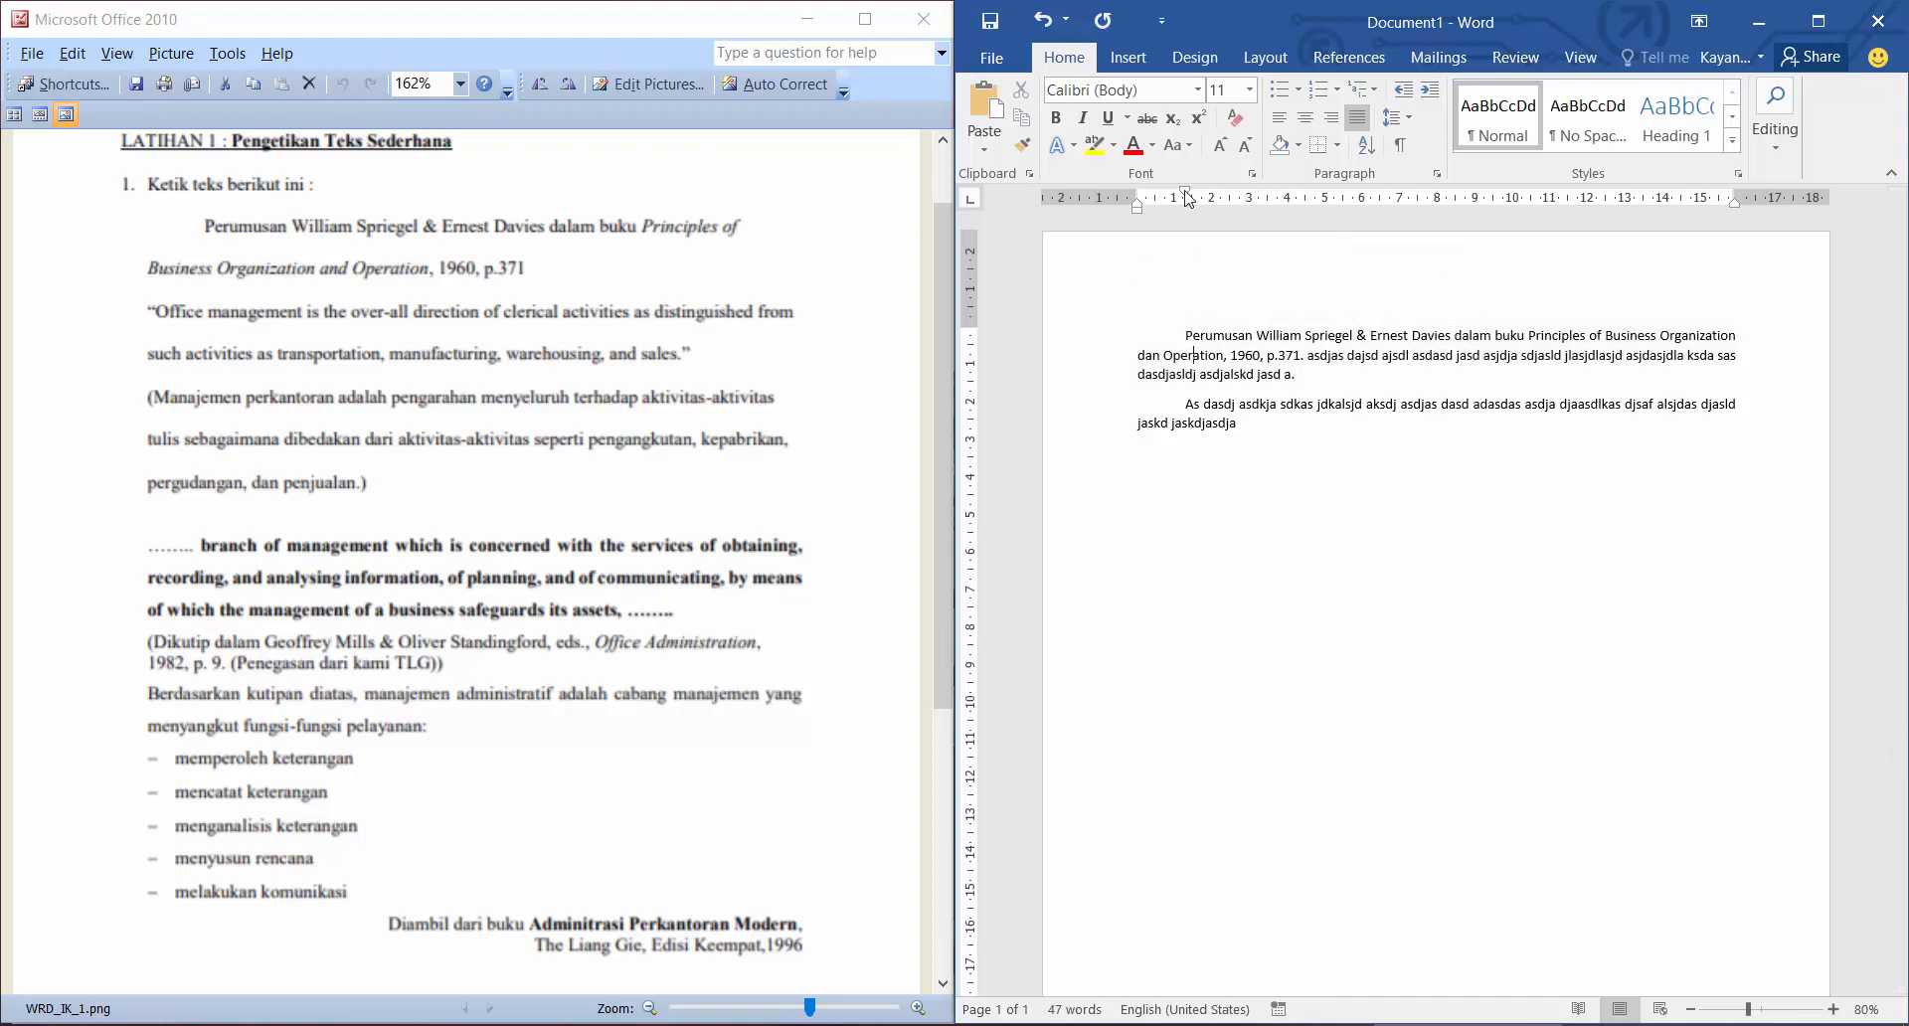
pyautogui.moveTo(1186, 200); pyautogui.dragTo(1136, 206)
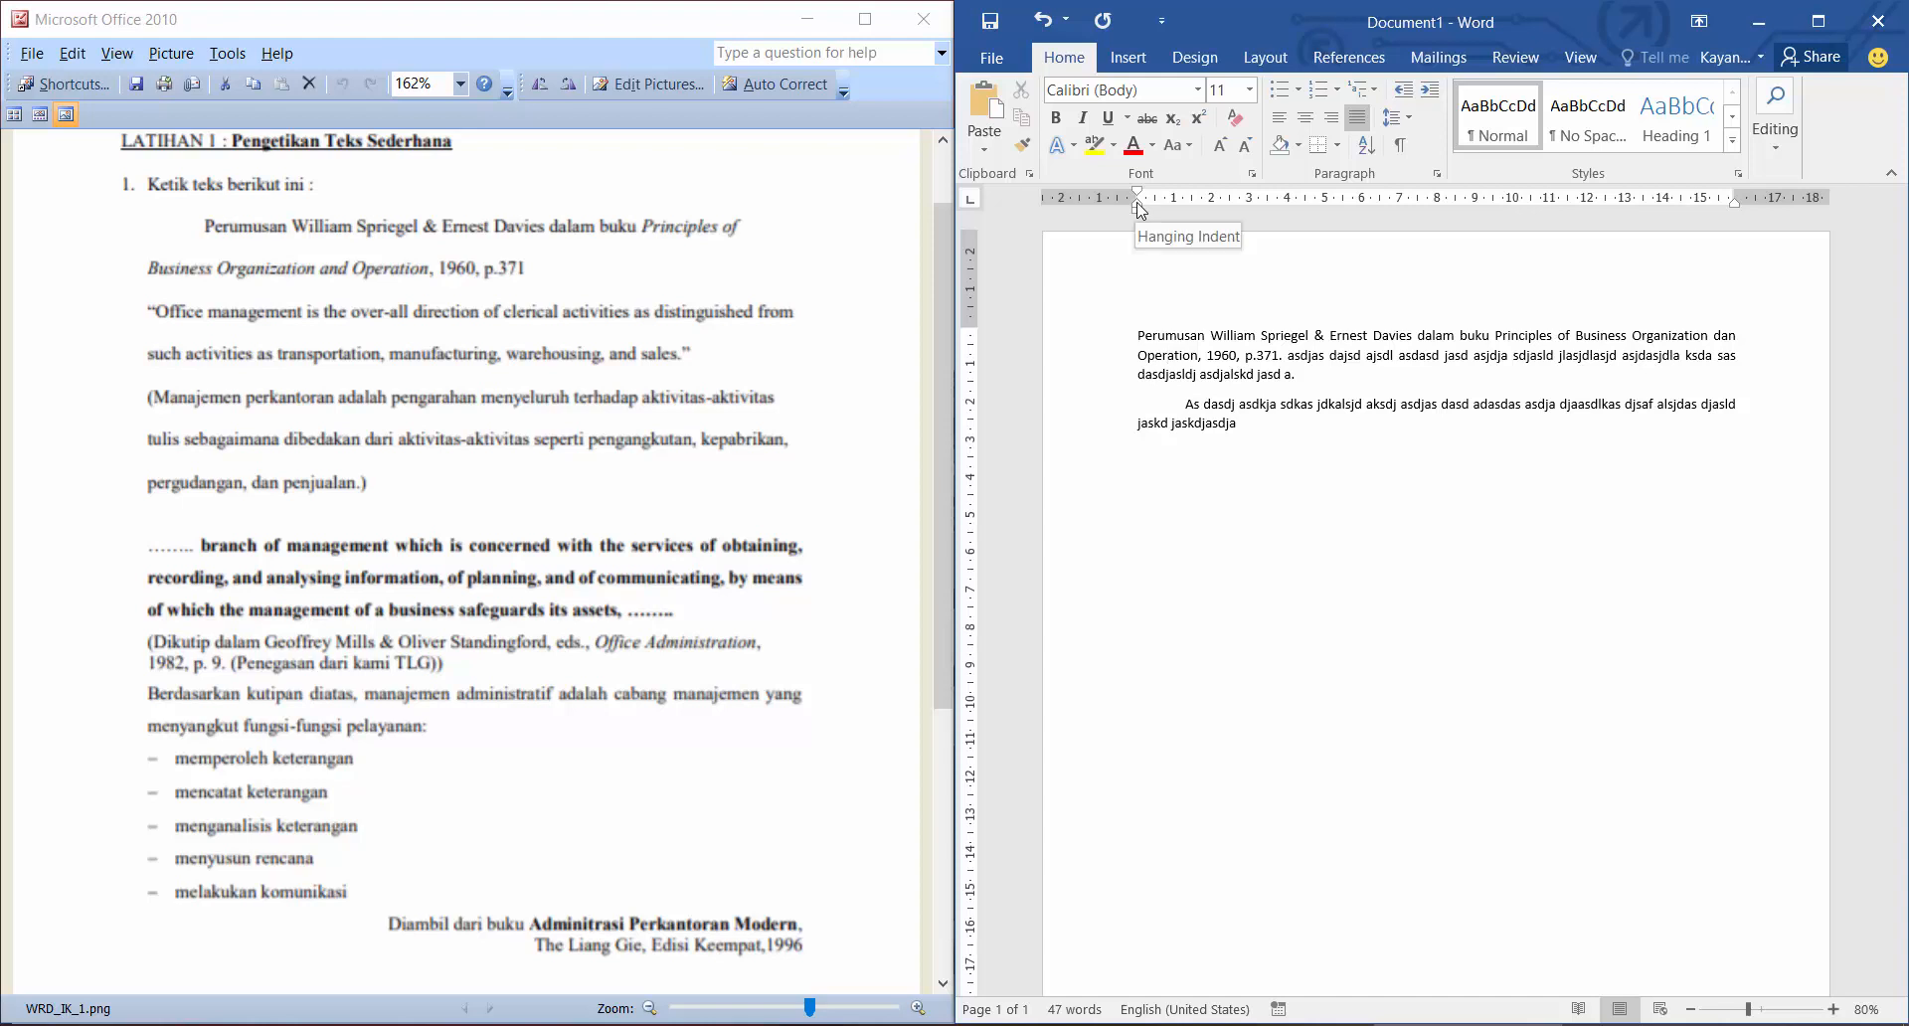
pyautogui.moveTo(1139, 205); pyautogui.dragTo(1176, 211)
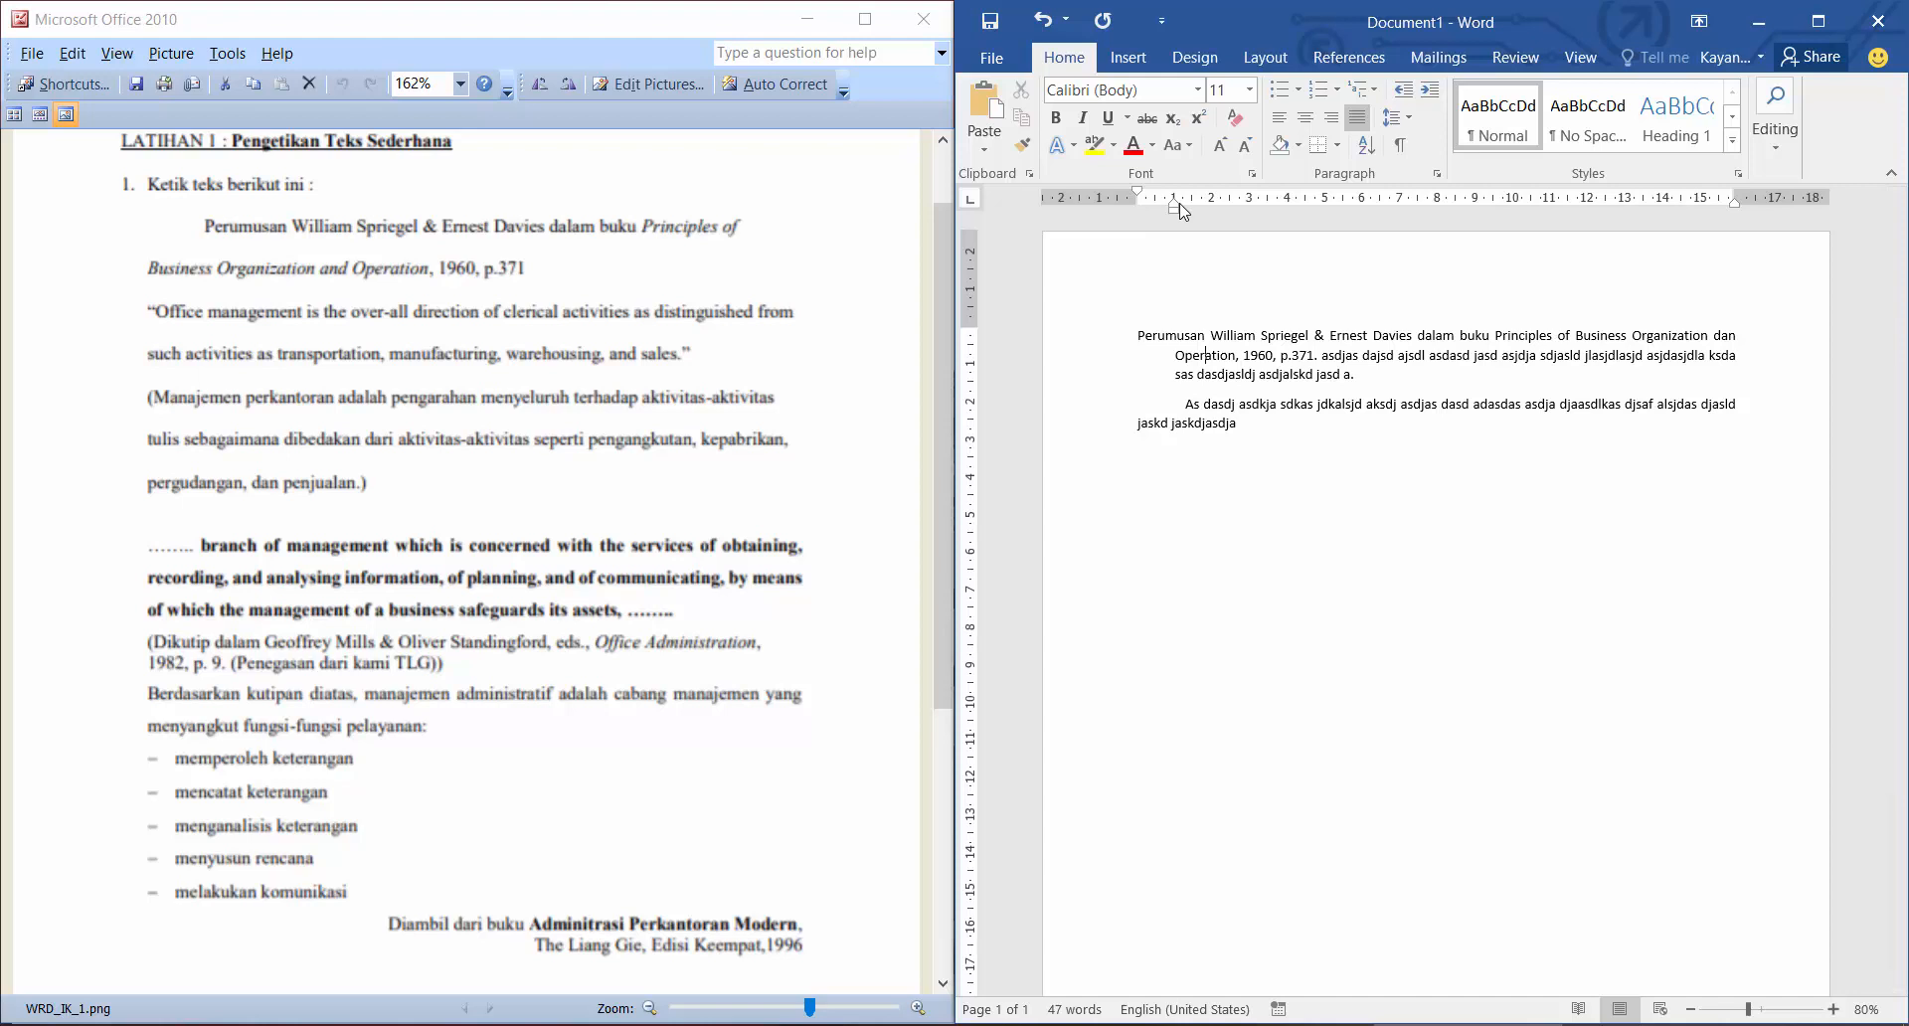
# Reduce the hanging indent, try a left indent, then move the left indent back to the margin.
pyautogui.moveTo(1175, 355); pyautogui.dragTo(1341, 372)
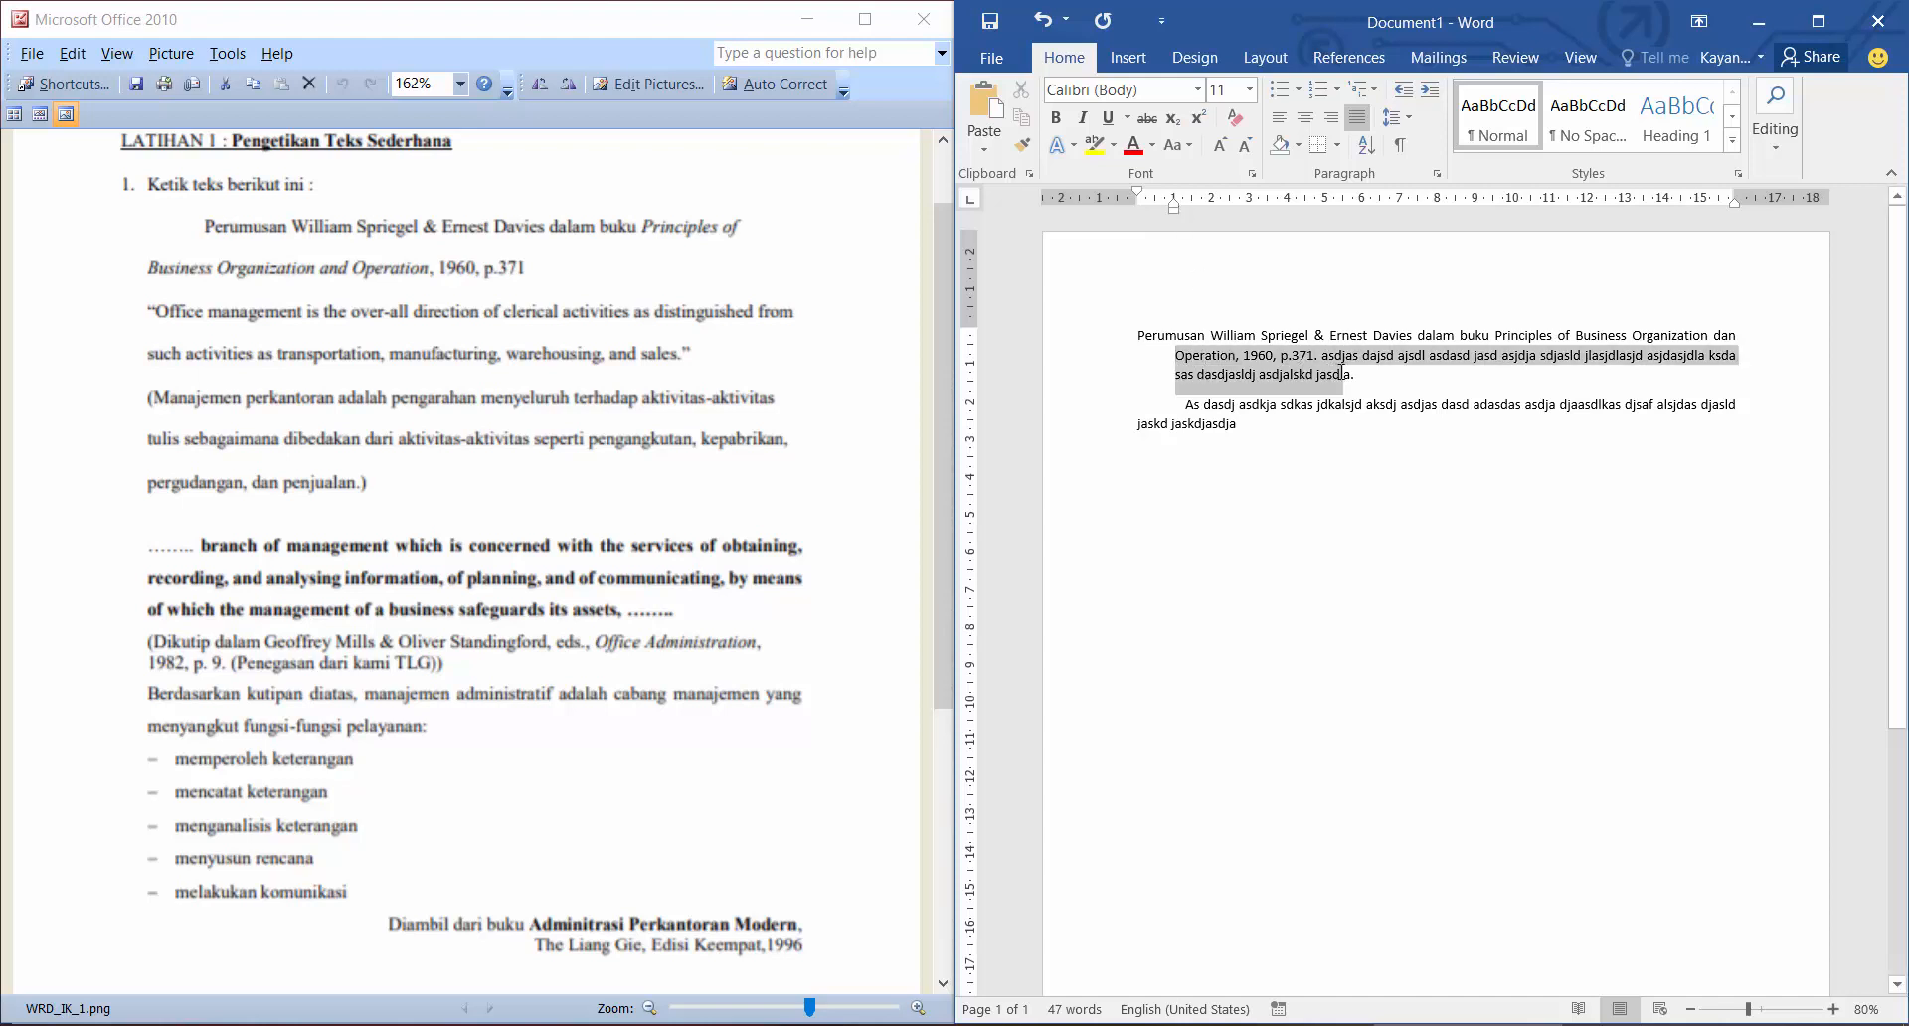
pyautogui.click(1236, 350)
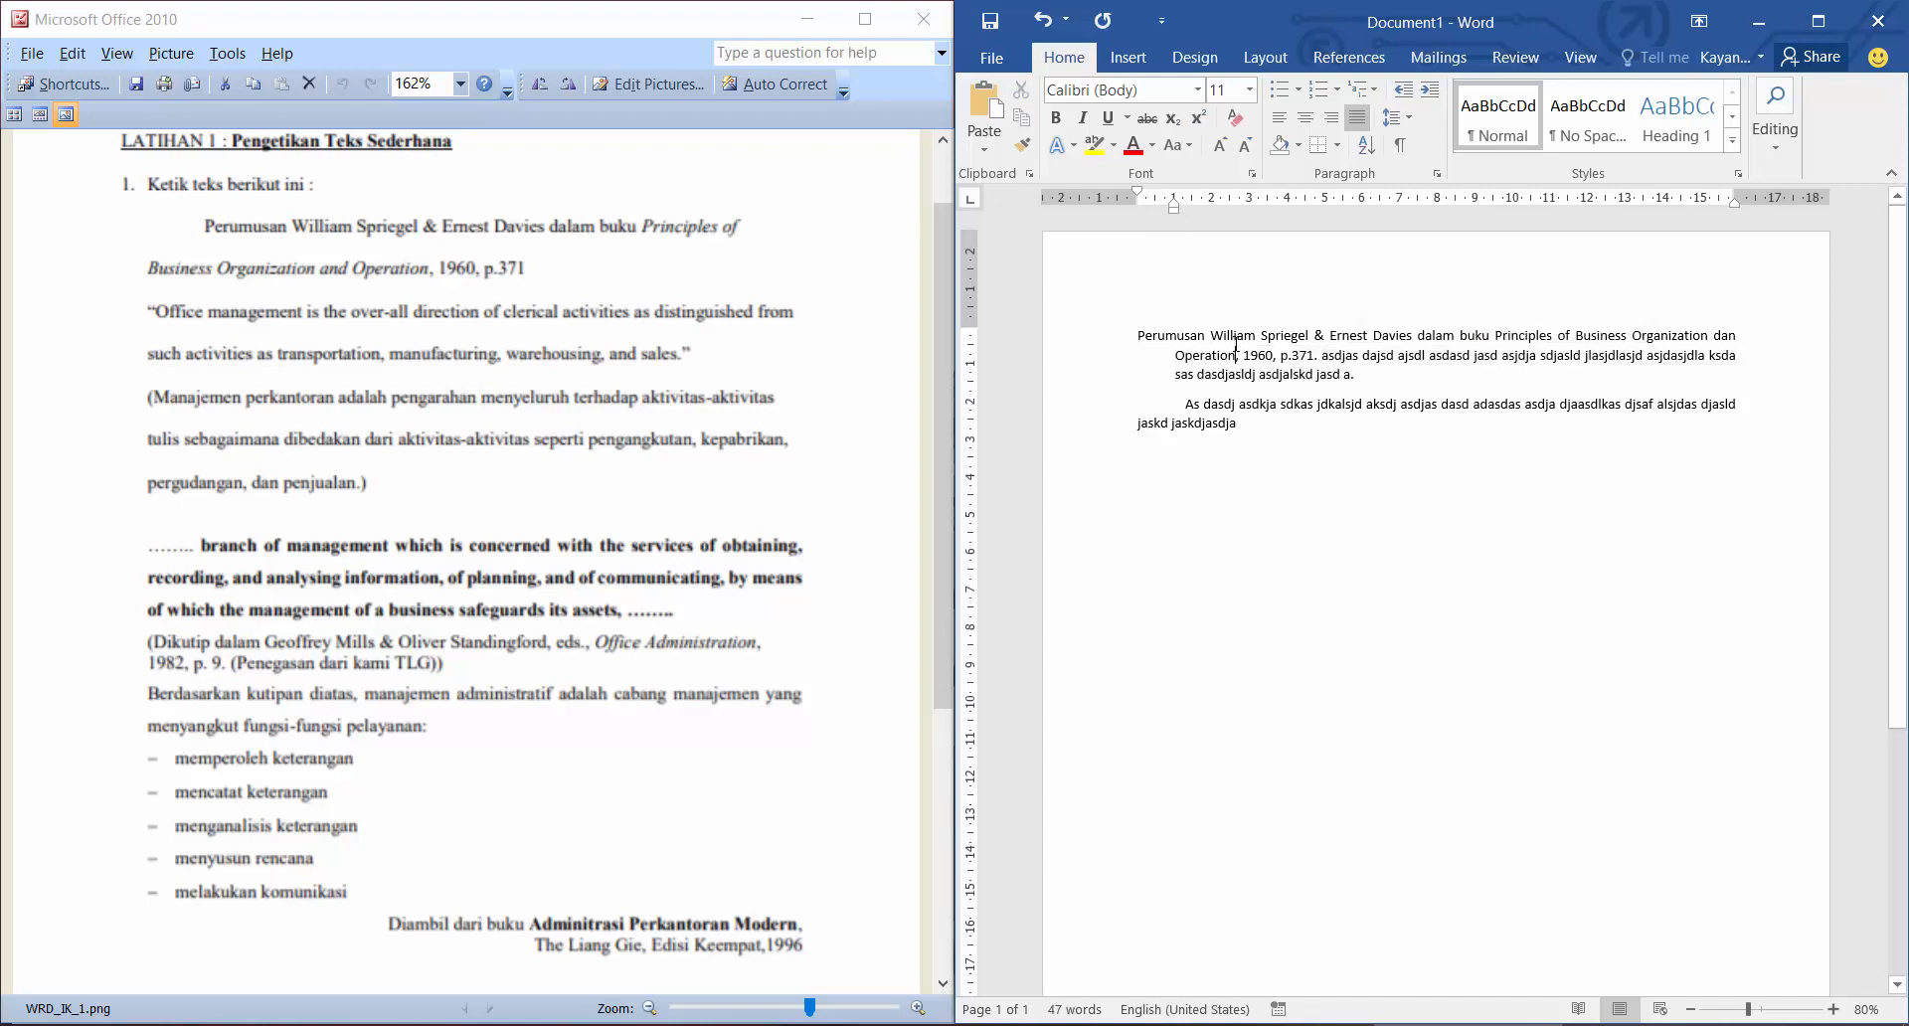
pyautogui.click(1377, 372)
pyautogui.moveTo(1175, 204); pyautogui.dragTo(1139, 214)
pyautogui.moveTo(1151, 220); pyautogui.dragTo(1197, 220)
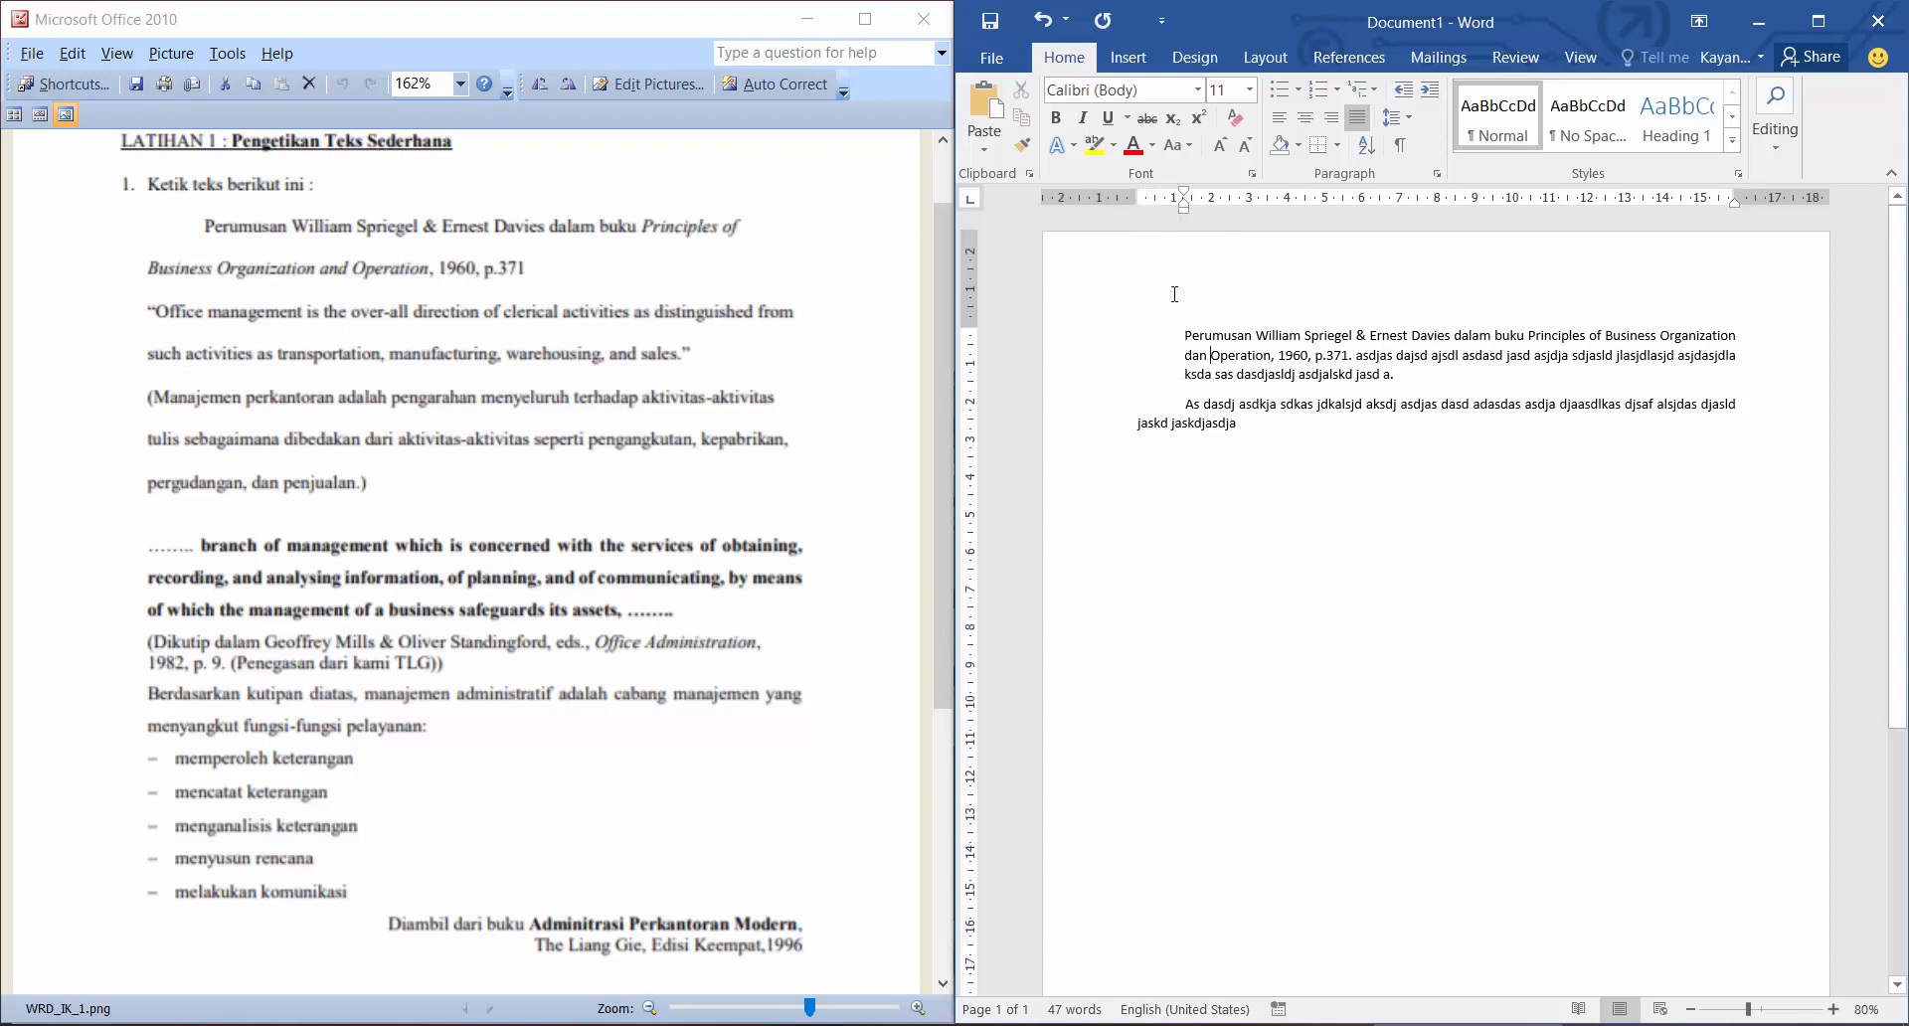
pyautogui.click(1183, 211)
pyautogui.moveTo(1184, 211); pyautogui.dragTo(1138, 215)
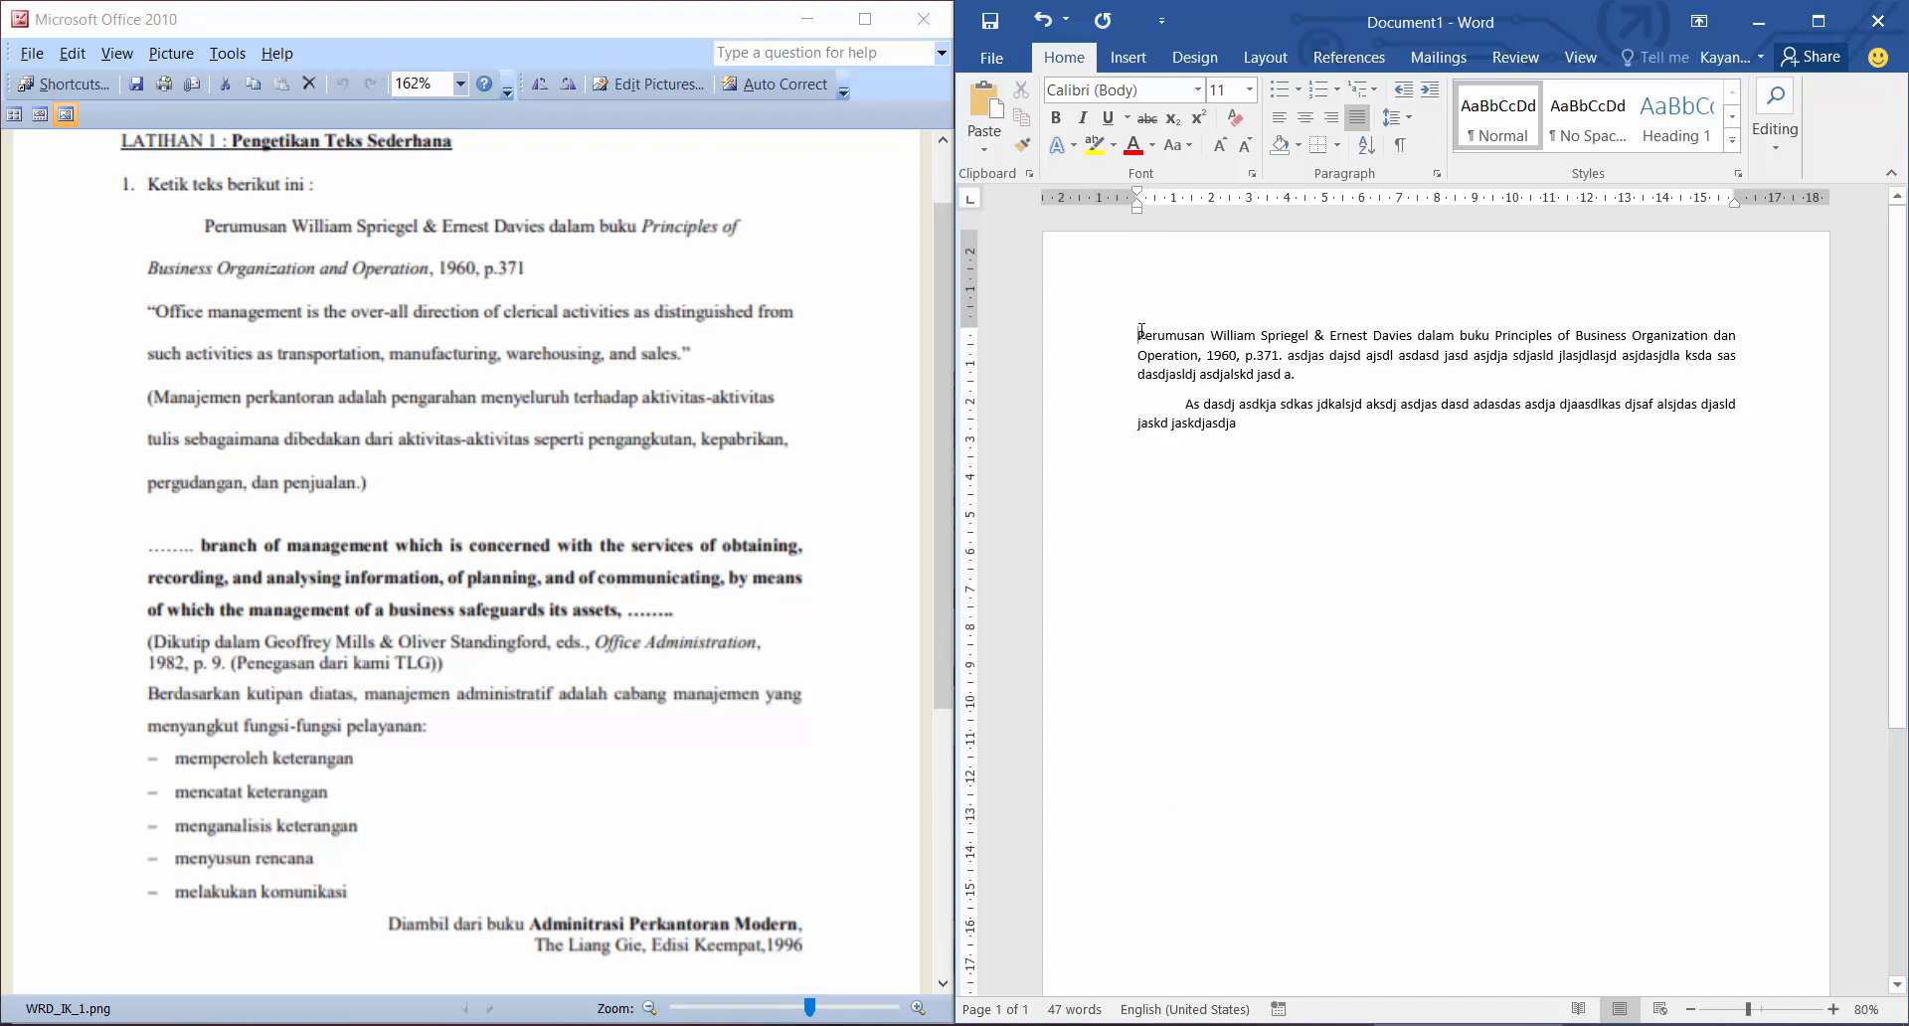
# Re-indent the first paragraph's opening line with Tab and join the 'As dasdj…' paragraph onto it.
pyautogui.press('Tab')
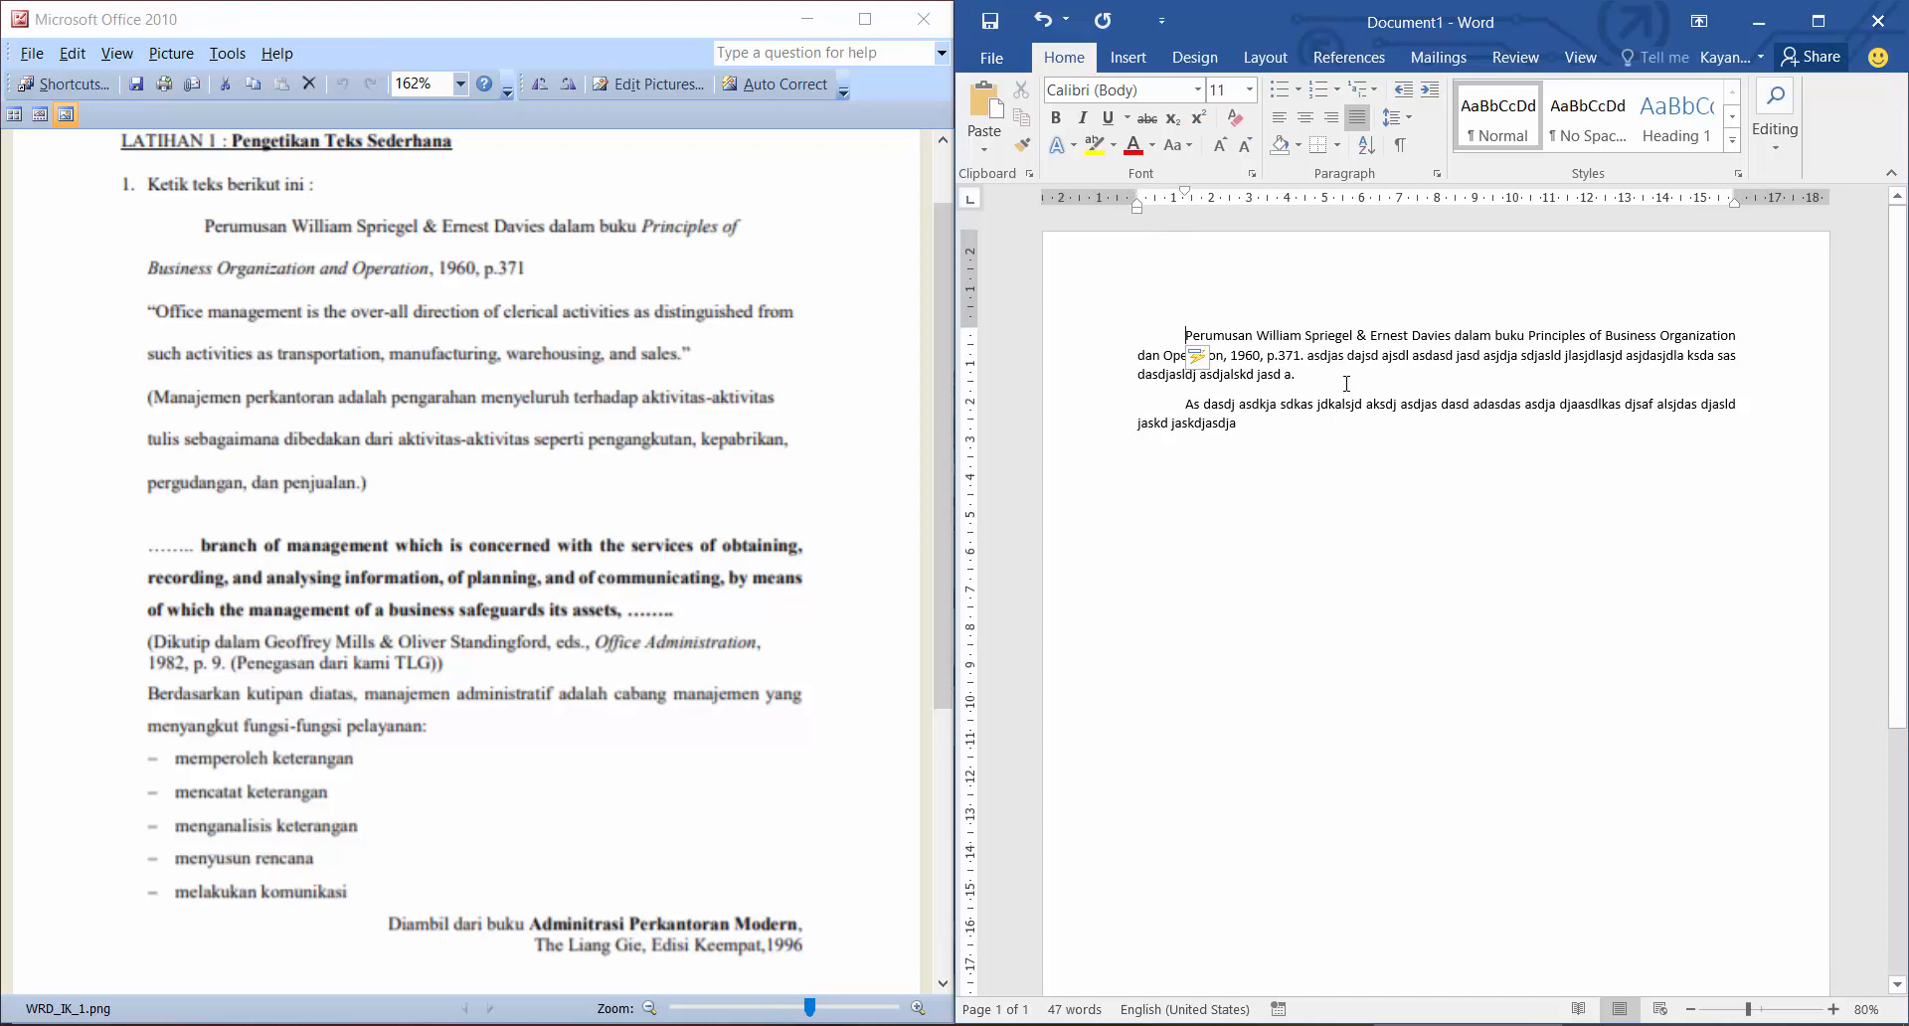
pyautogui.click(1186, 403)
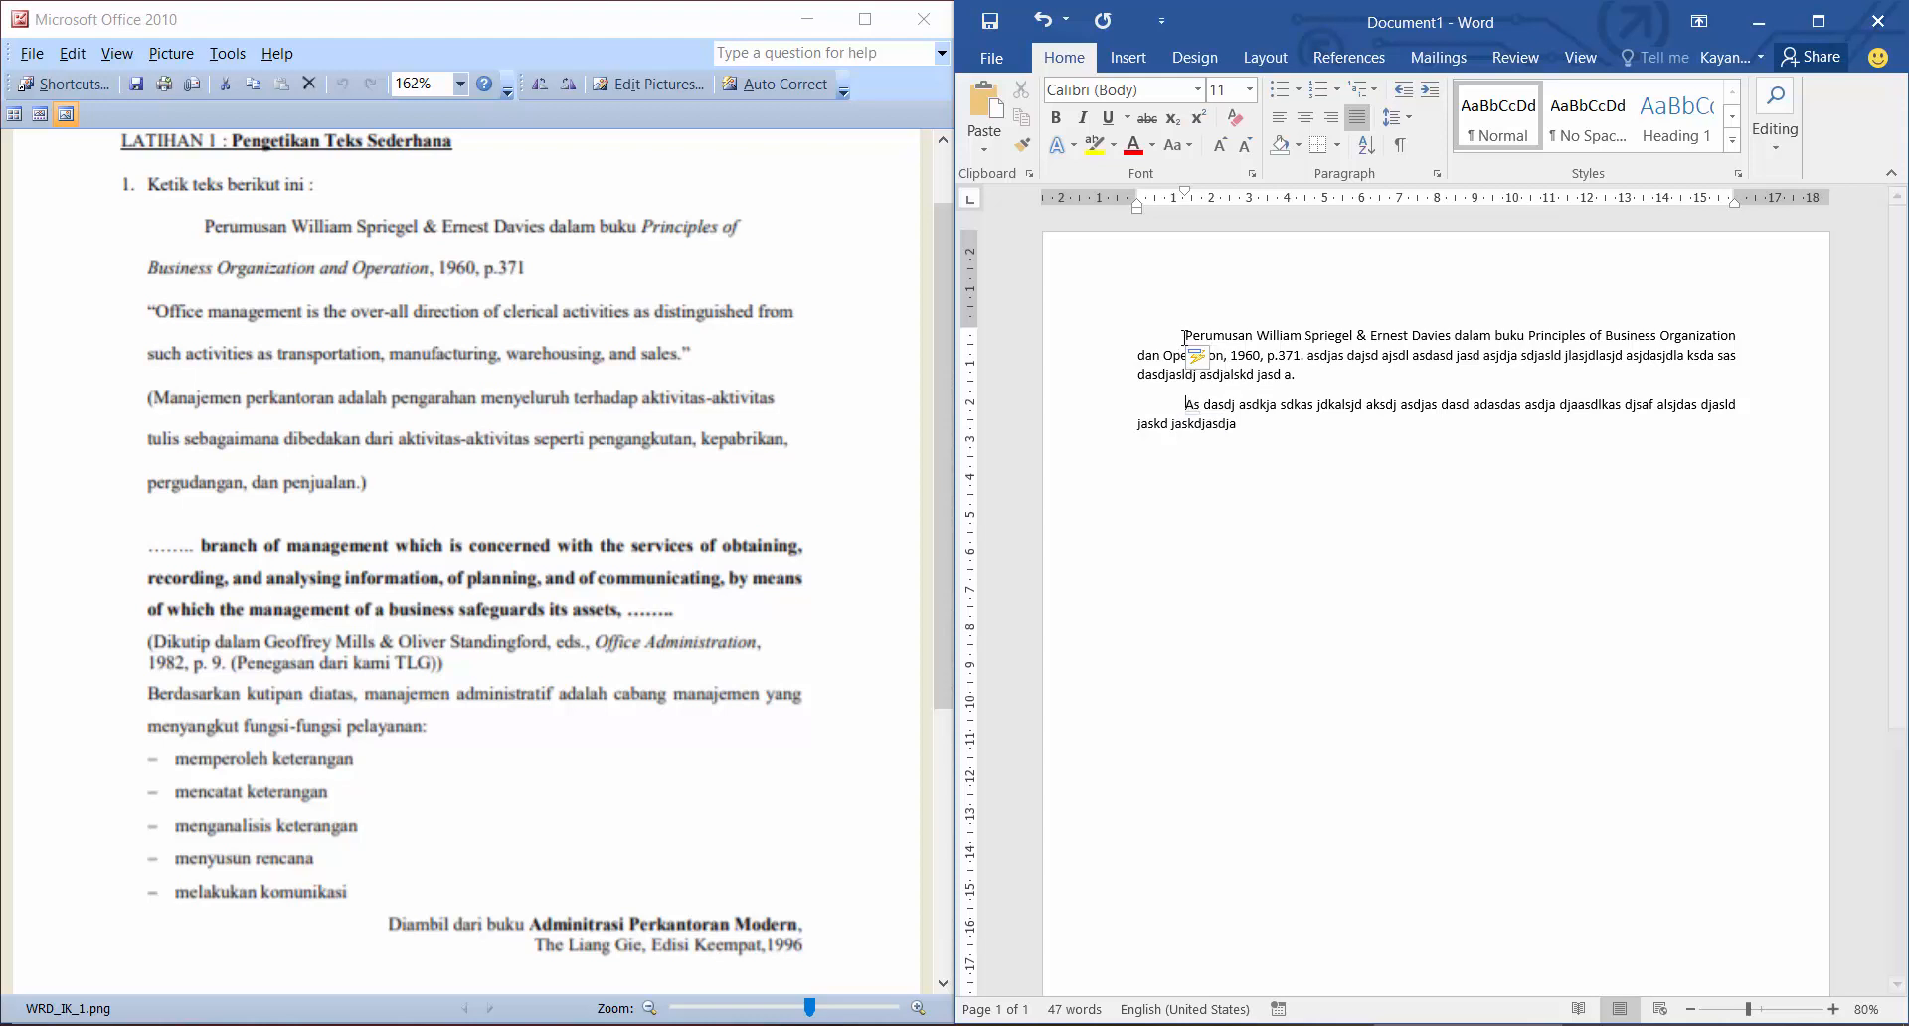
pyautogui.press('BackSpace')
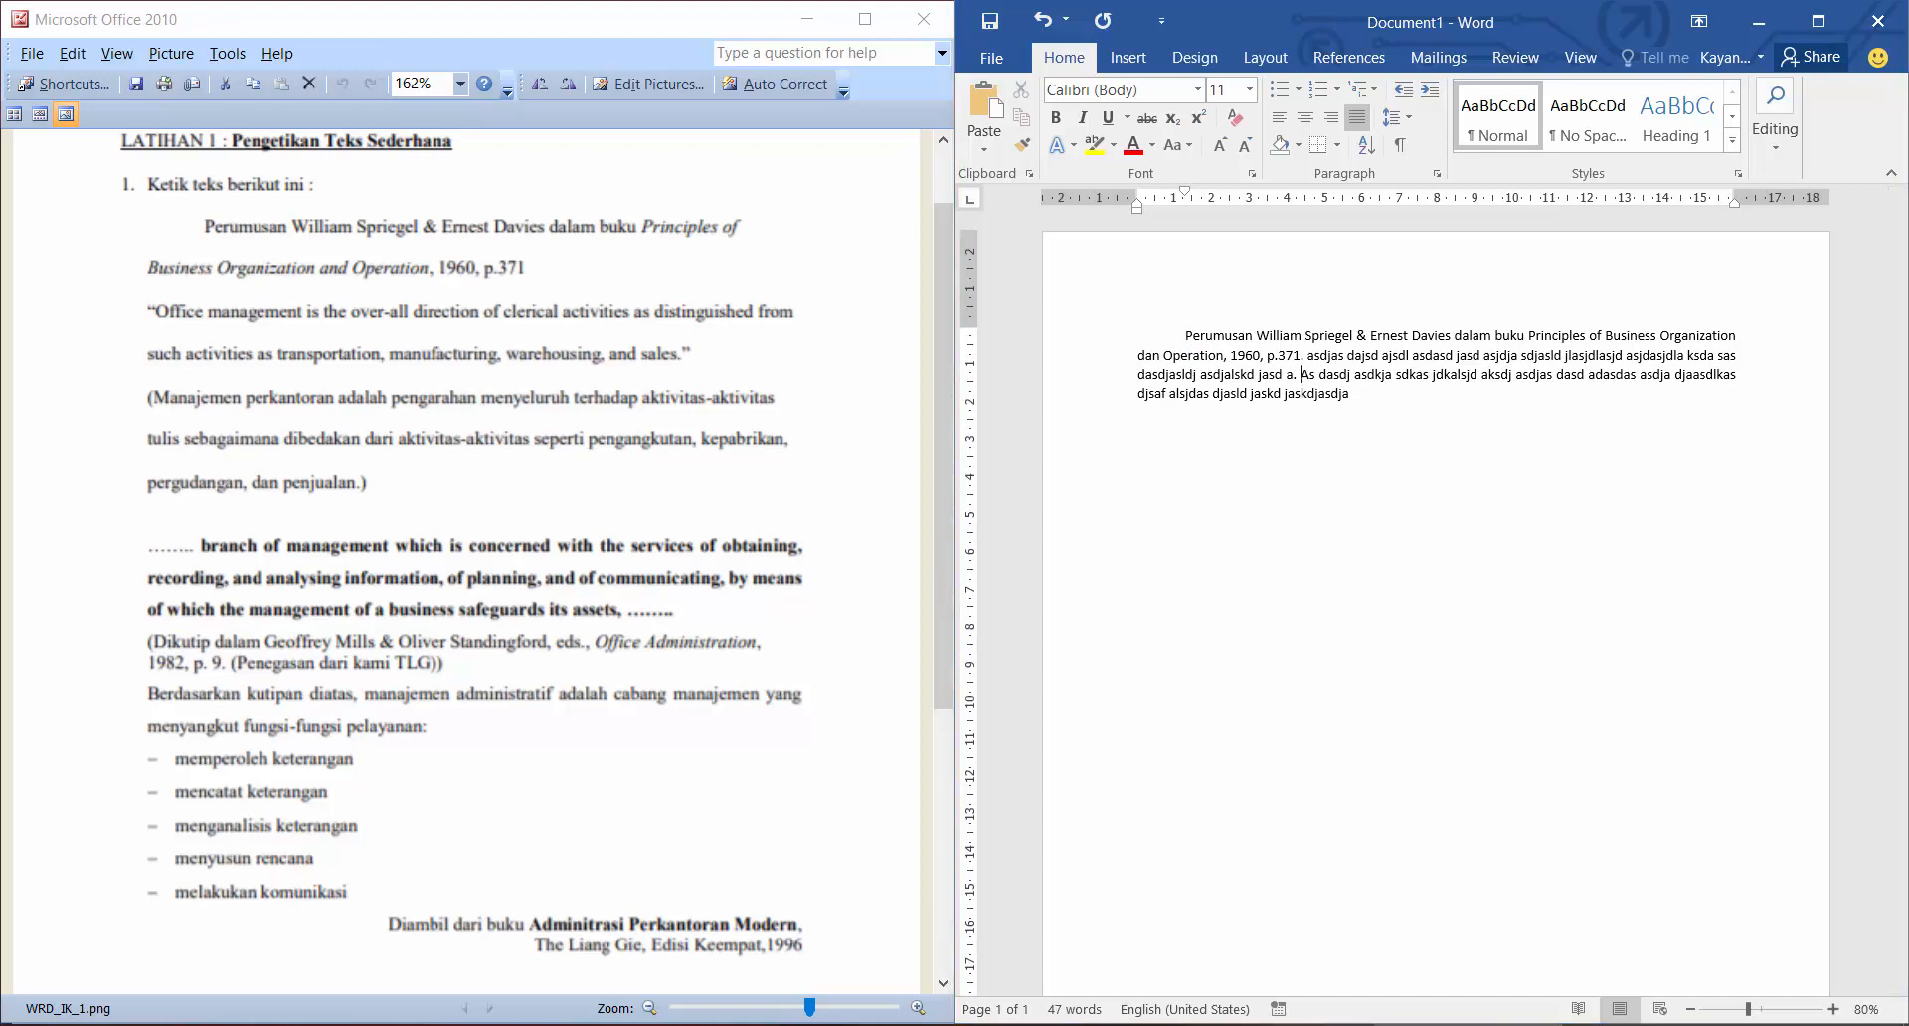
pyautogui.hotkey('alt', 'Tab')
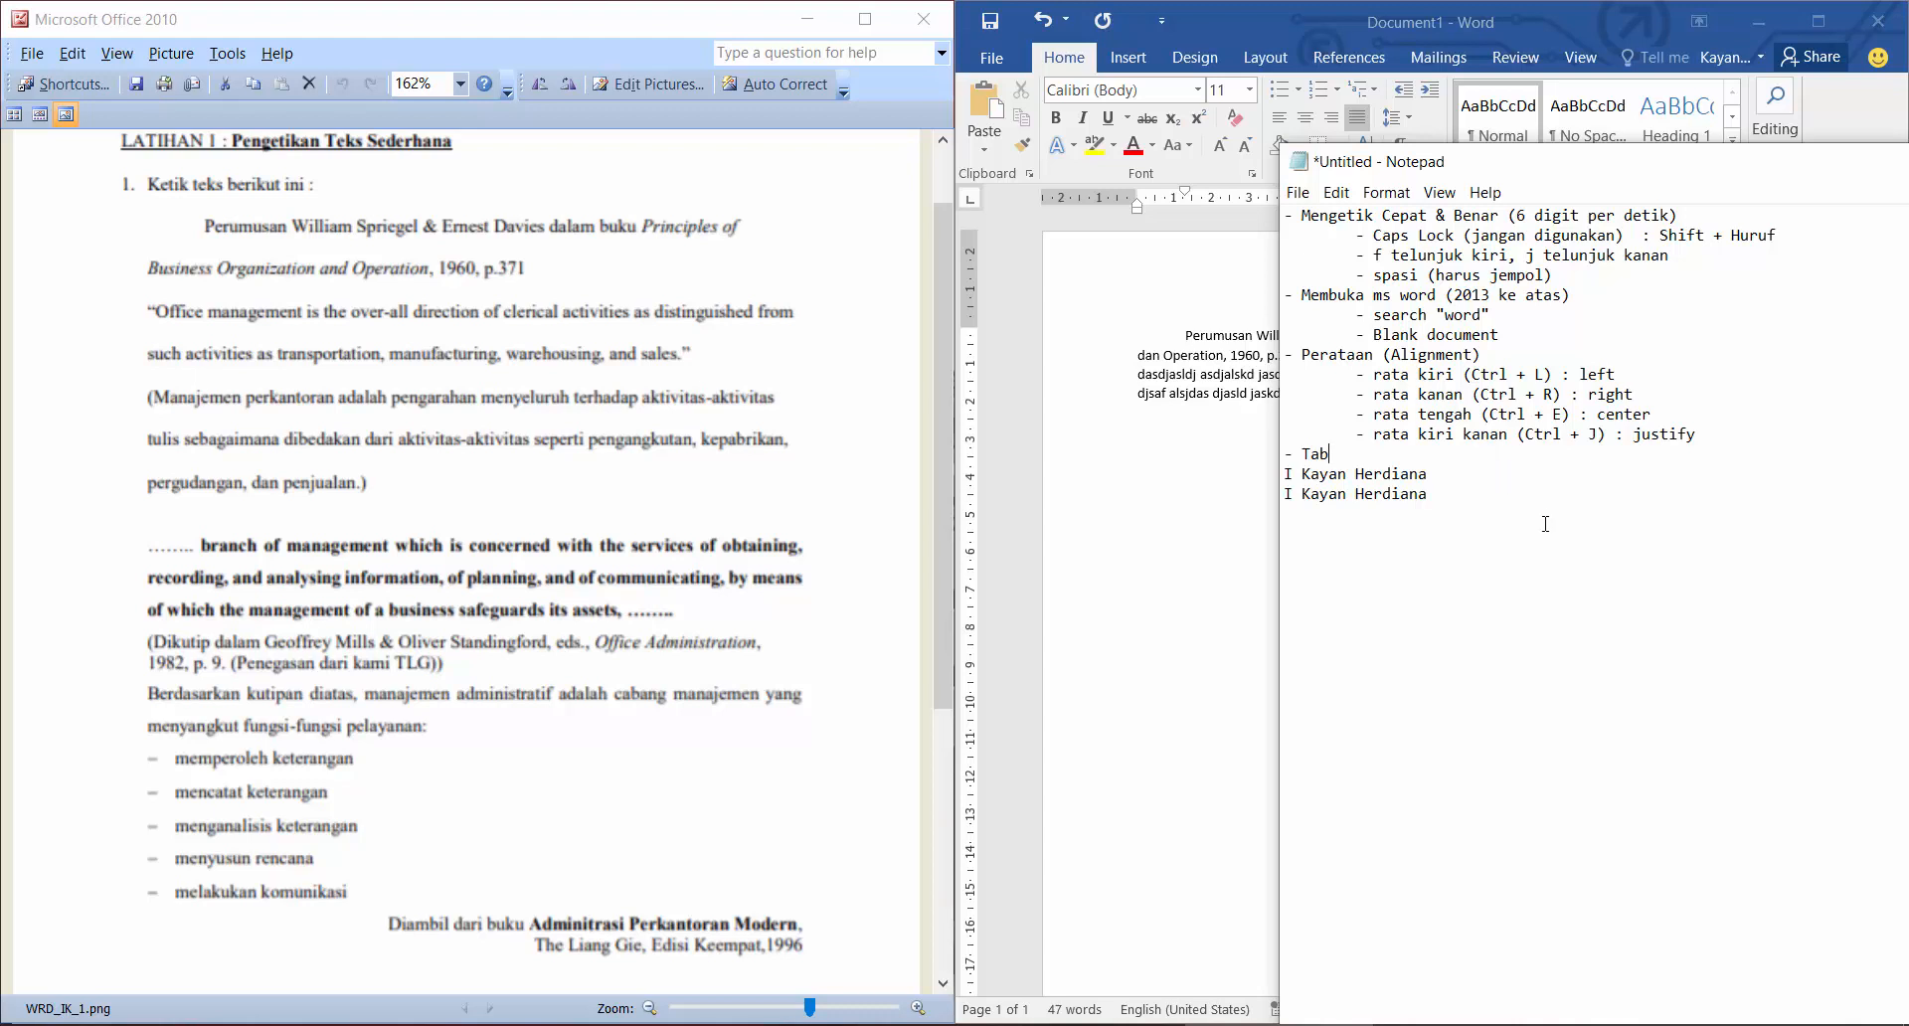
# Finish the 'Tabulasi' note and add '- baris, paragraf, halaman baru' on the line below.
pyautogui.write('ulasi')
pyautogui.press('Return')
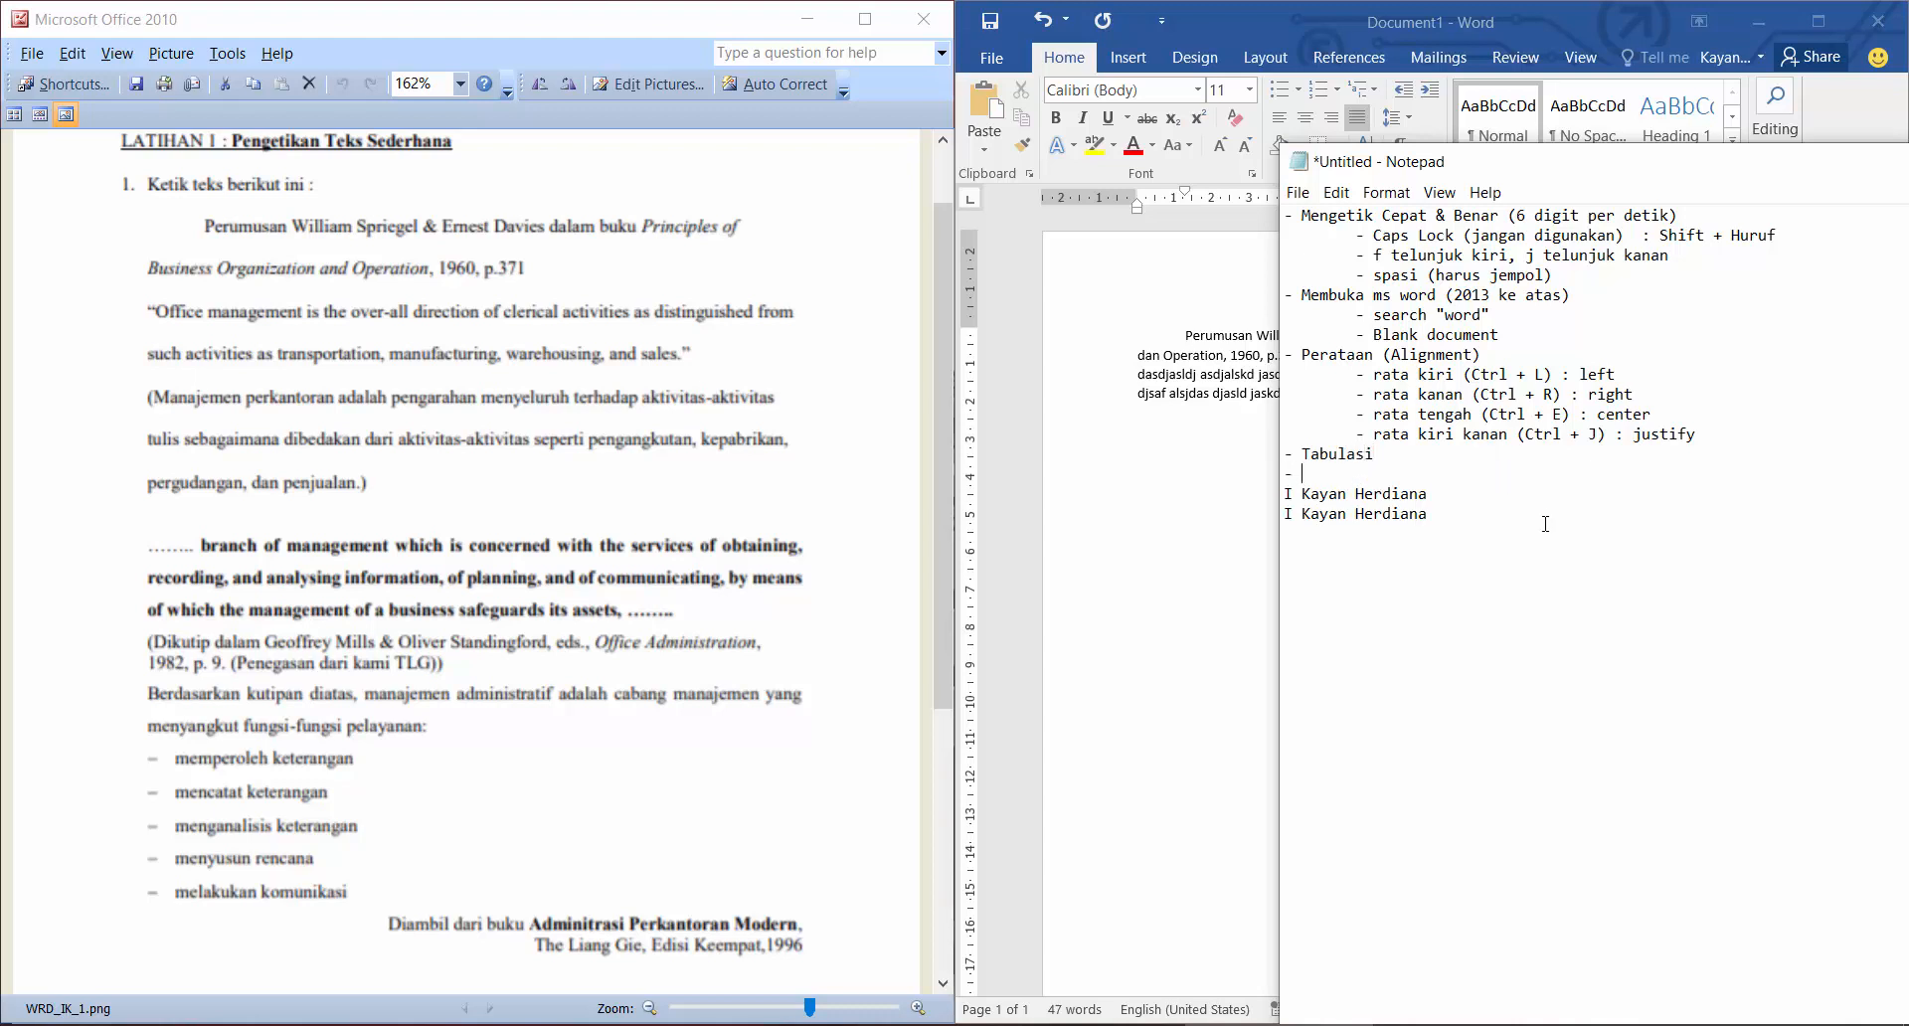
pyautogui.press('BackSpace')
pyautogui.write('- baris, paragraf, halaman baru')
# Add blank lines and delete the two name lines at the bottom of the notes.
pyautogui.press('Return')
pyautogui.press('Return')
pyautogui.press('Return')
pyautogui.press('Up')
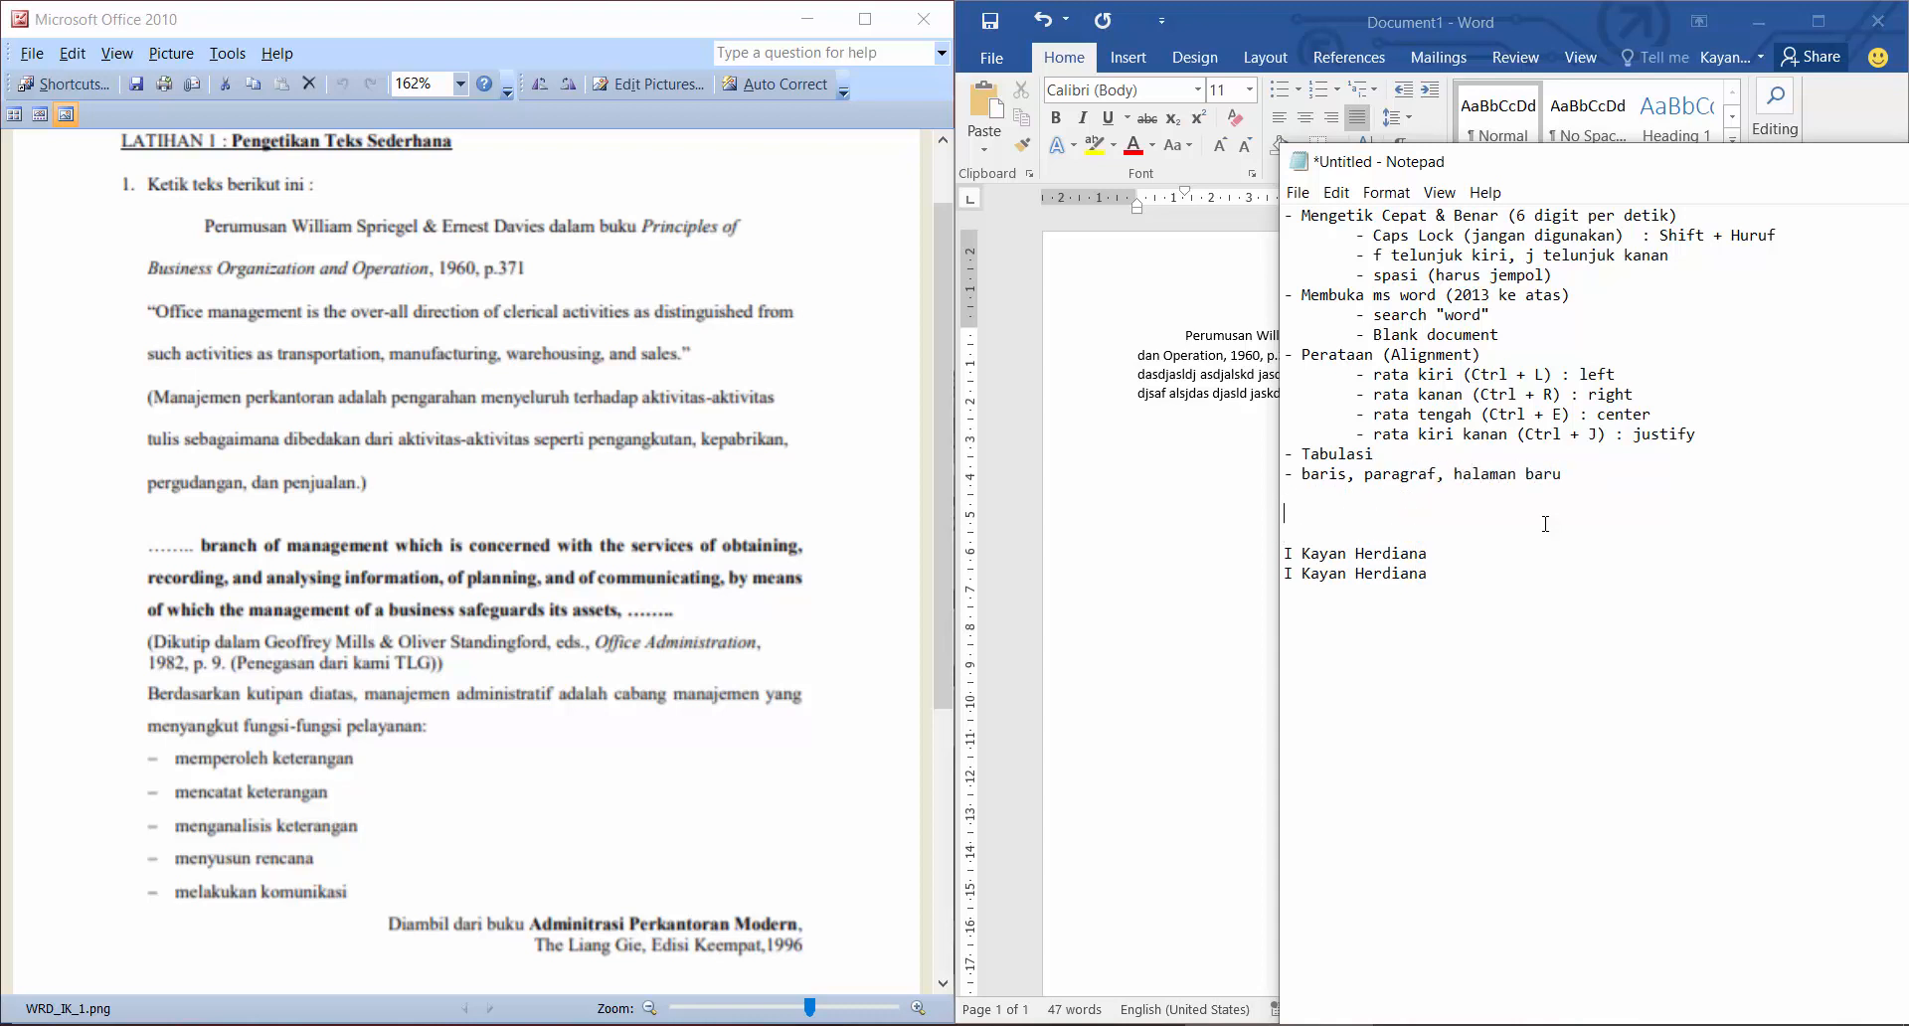
pyautogui.press('Up')
pyautogui.hotkey('ctrl', 'shift', 'End')
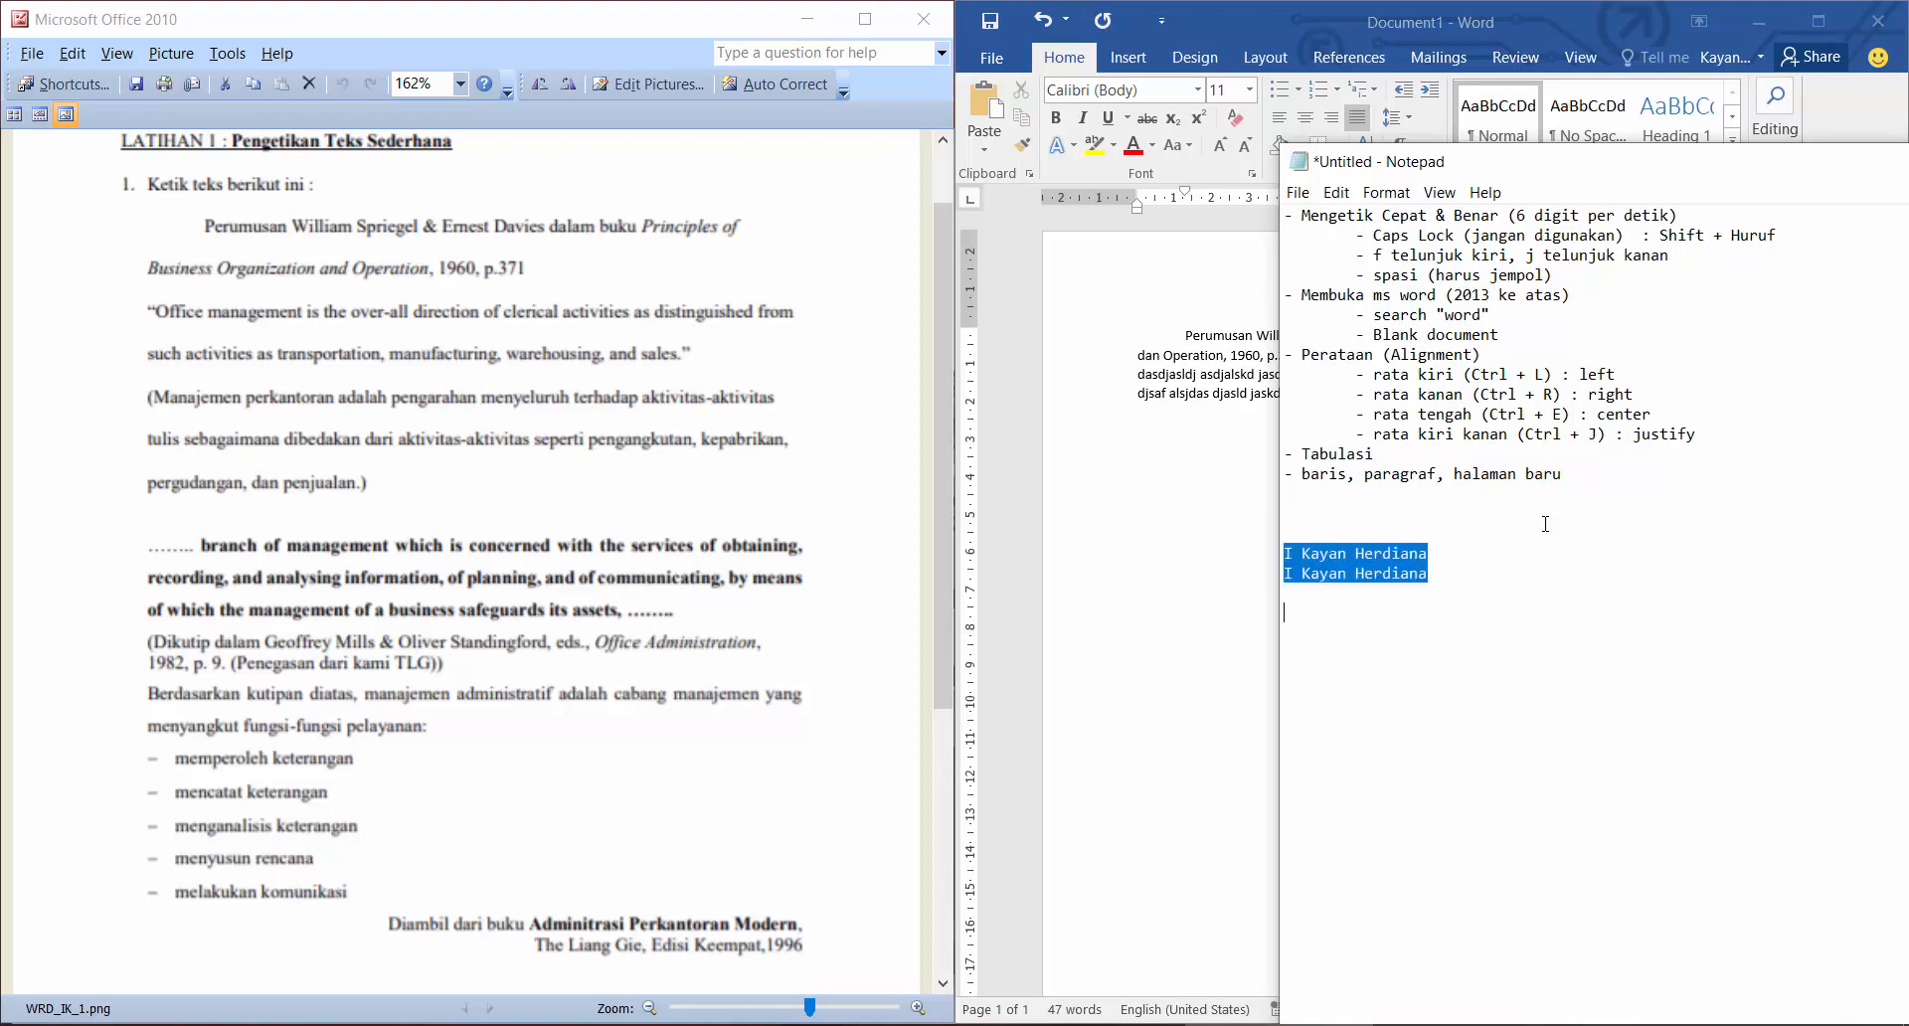
pyautogui.press('BackSpace')
pyautogui.press('BackSpace')
pyautogui.click(1141, 389)
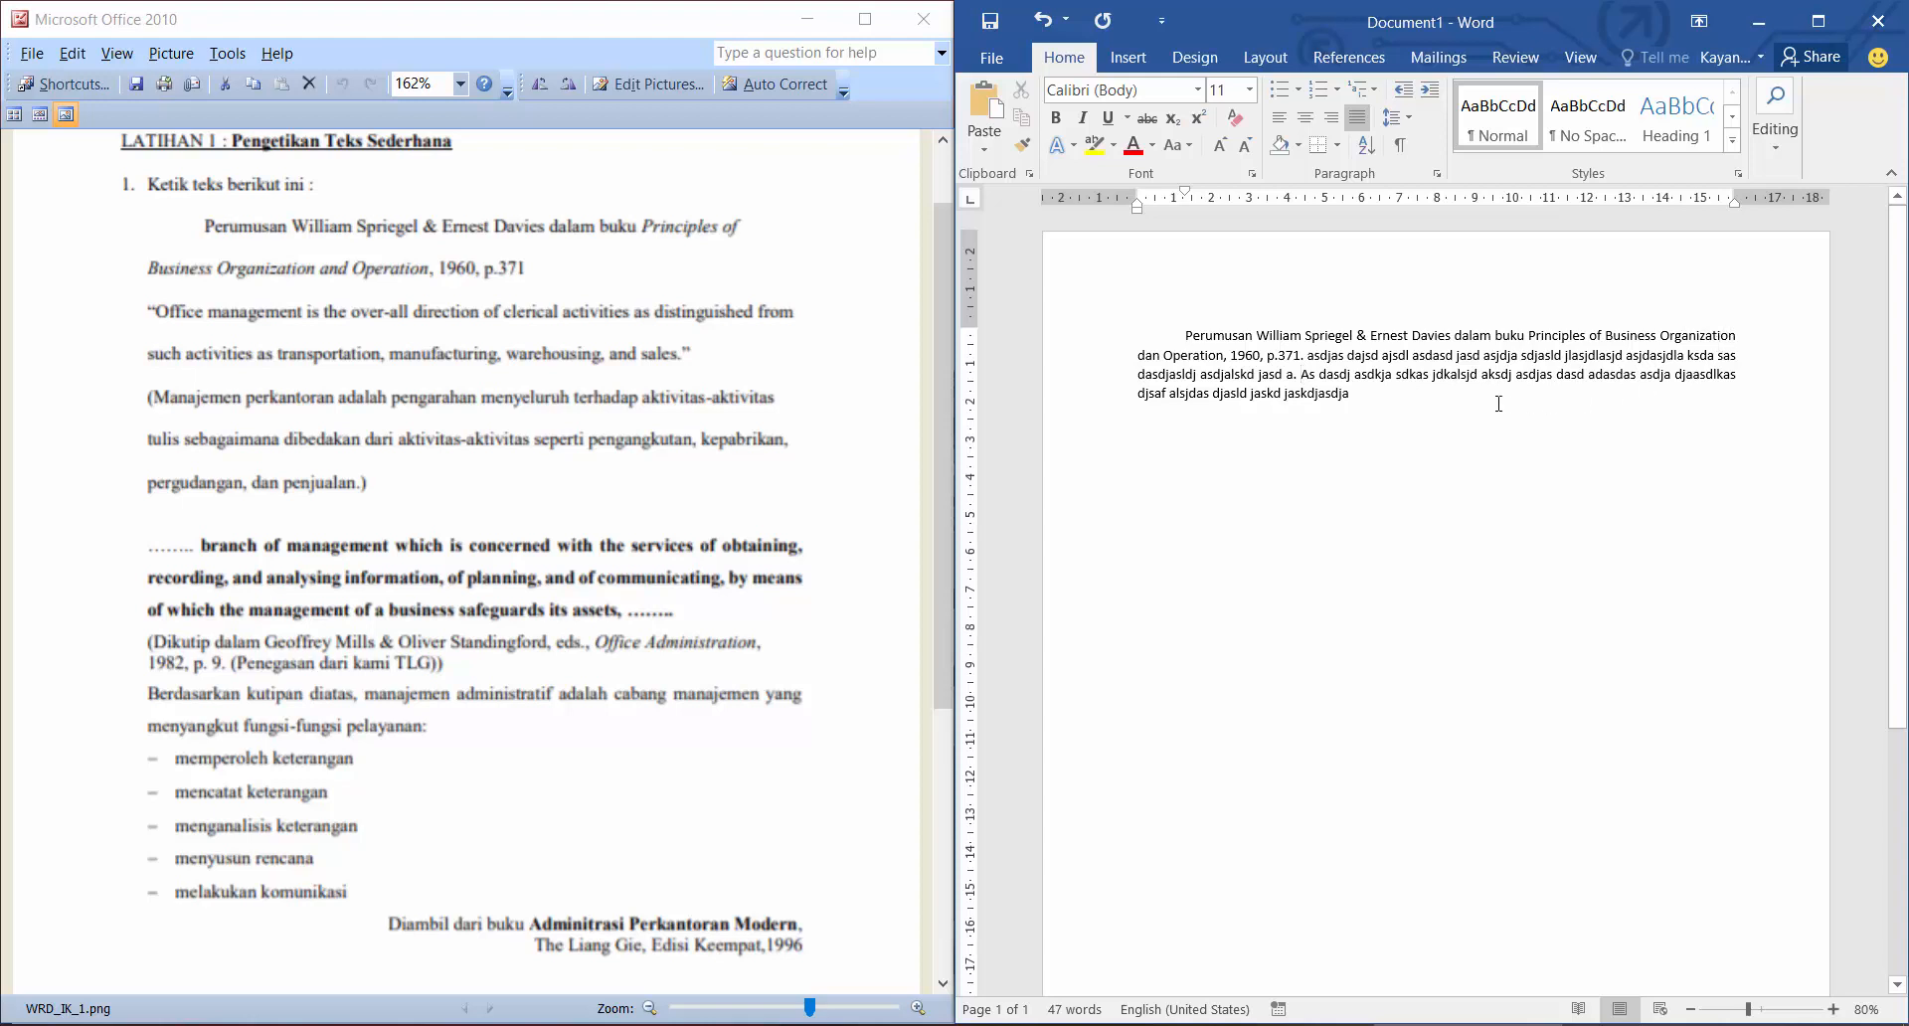
# Put a full stop after 'jaskdjasdja' and type a new 'Sdjasi djasid jasdkajs…' paragraph below.
pyautogui.write('.')
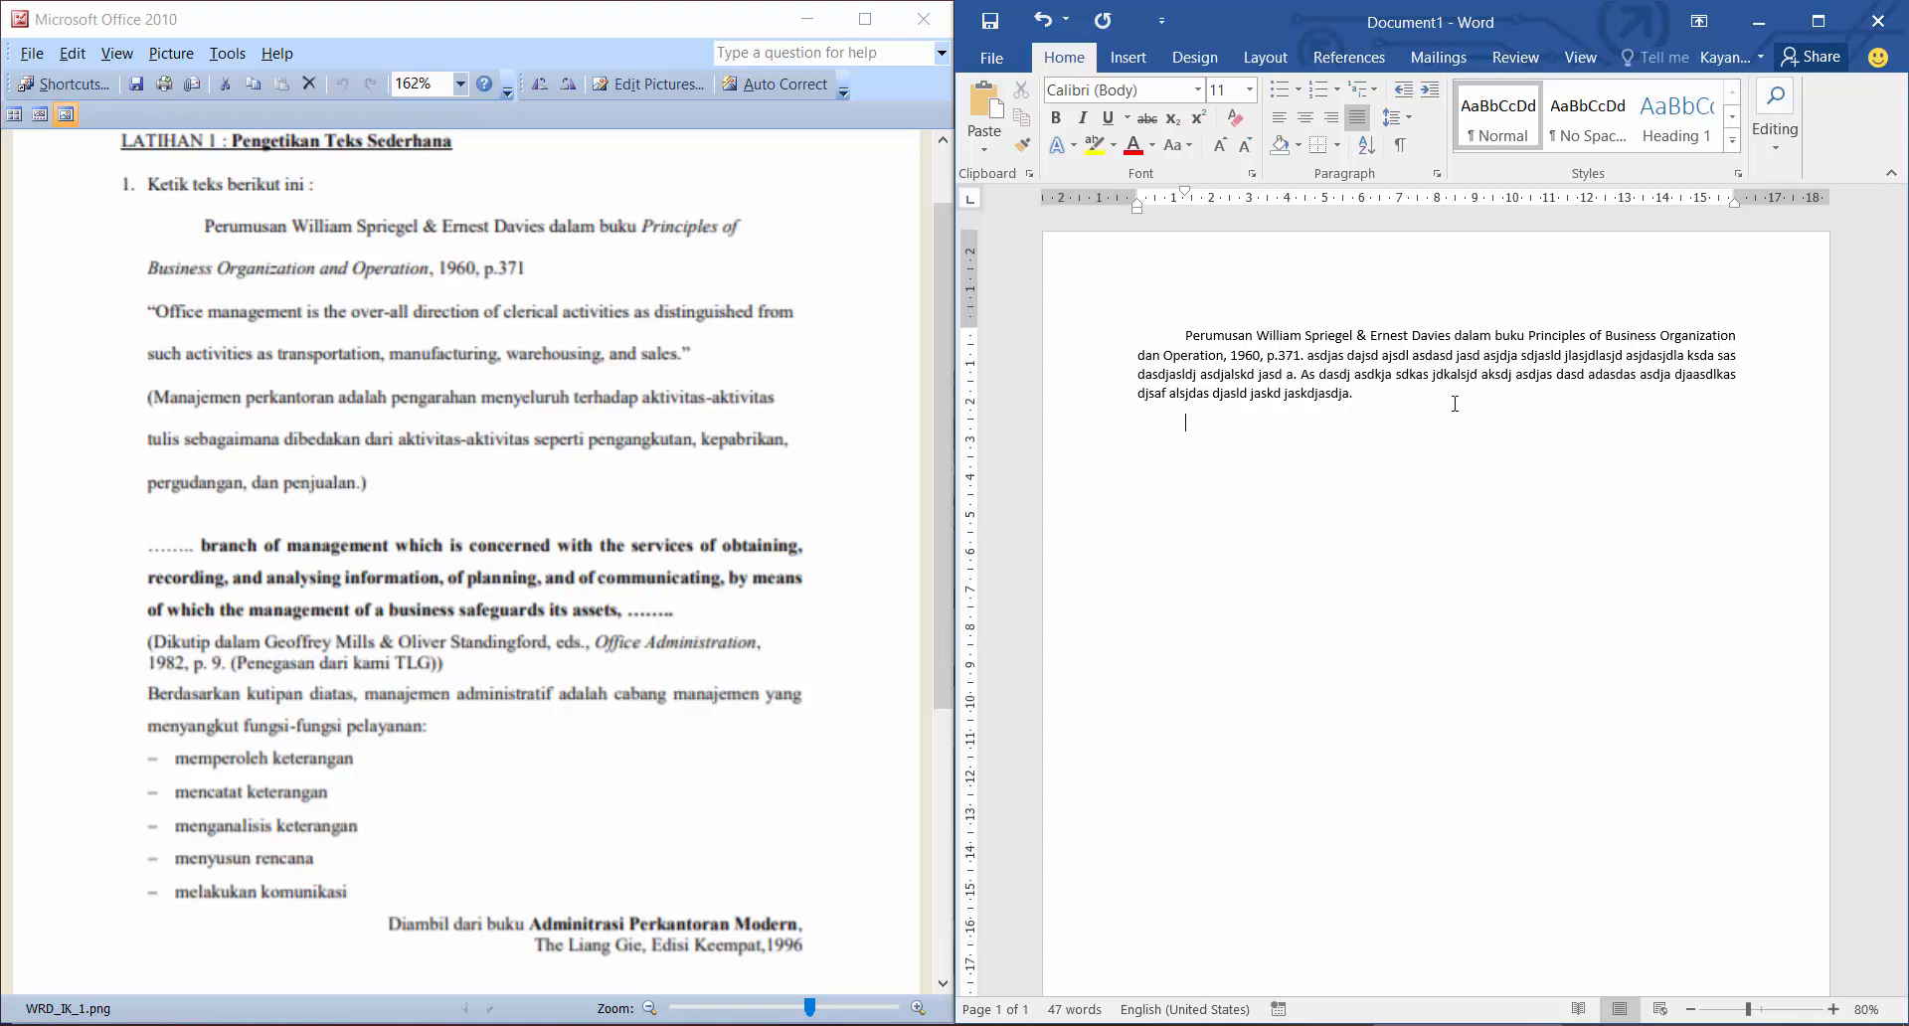
pyautogui.press('Return')
pyautogui.write('Sdjasi djasid jasdkajs dasd asdas')
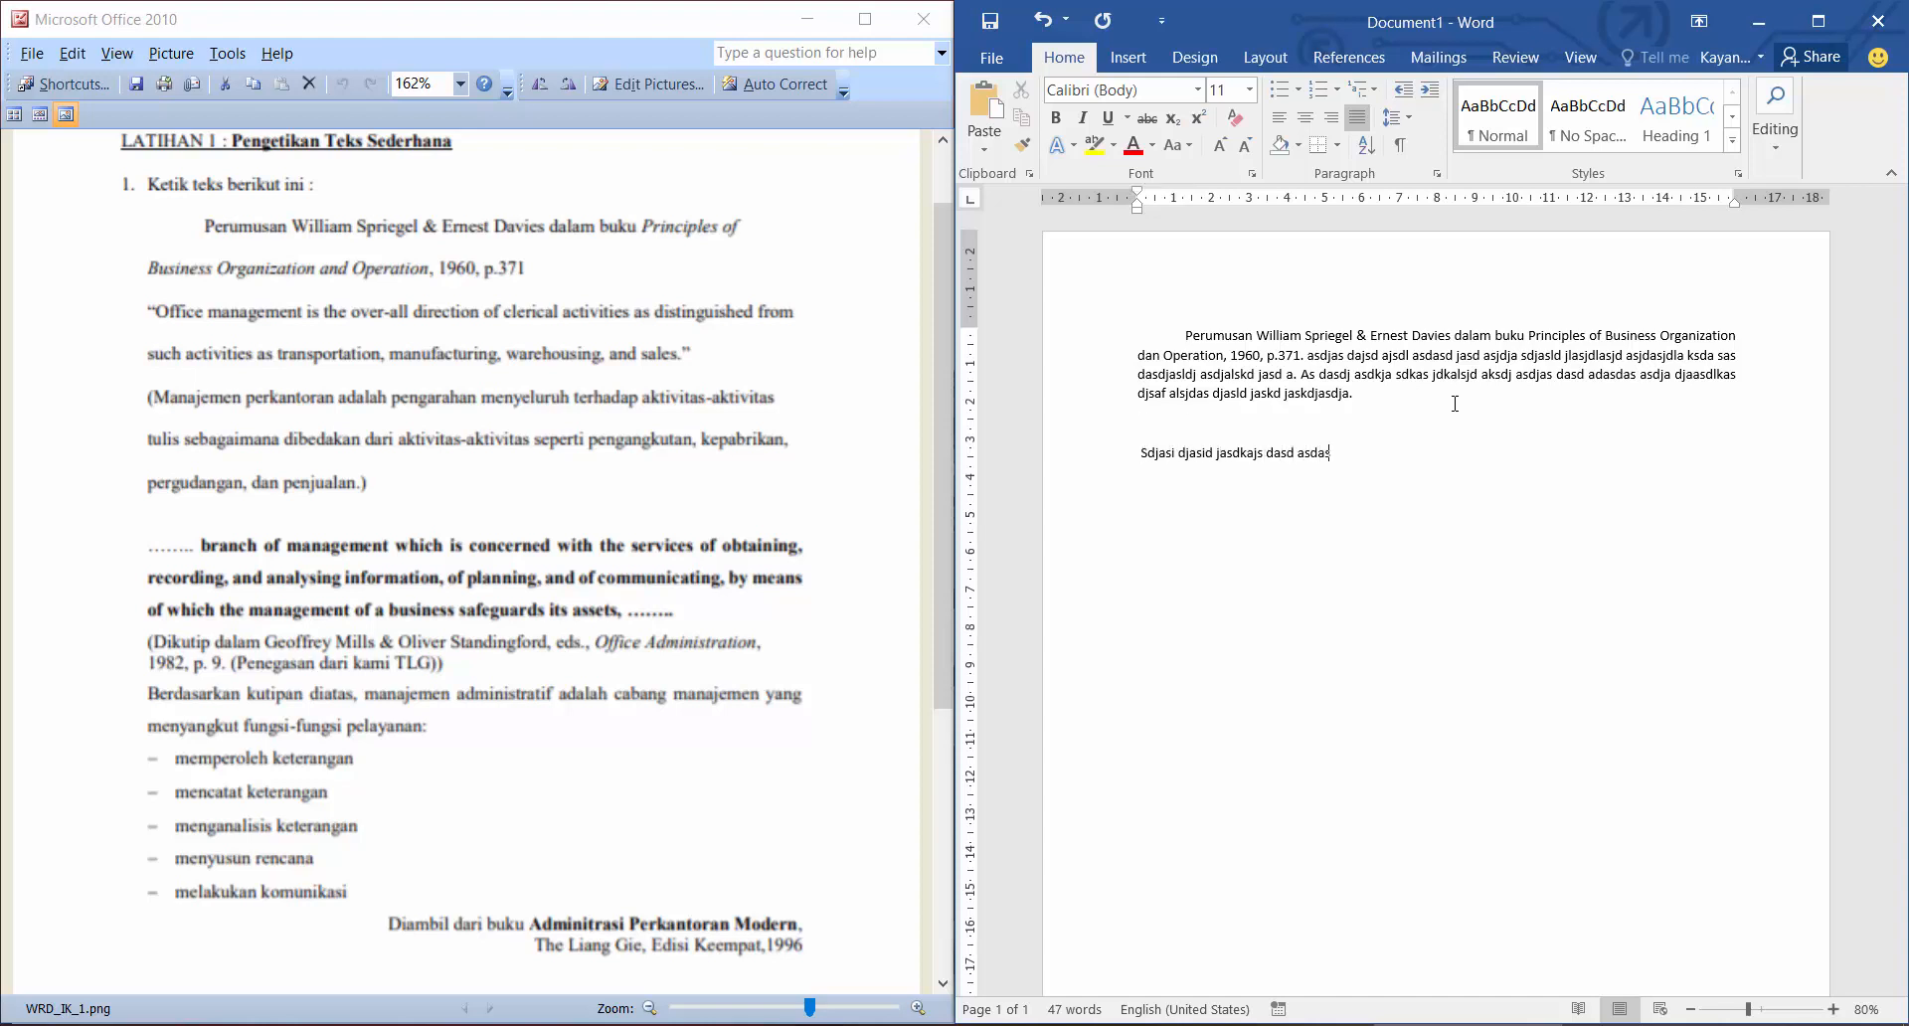
pyautogui.write('dasdasd asdasdasd asd asd  sajd asjdajdadjasdjasalkdj asd')
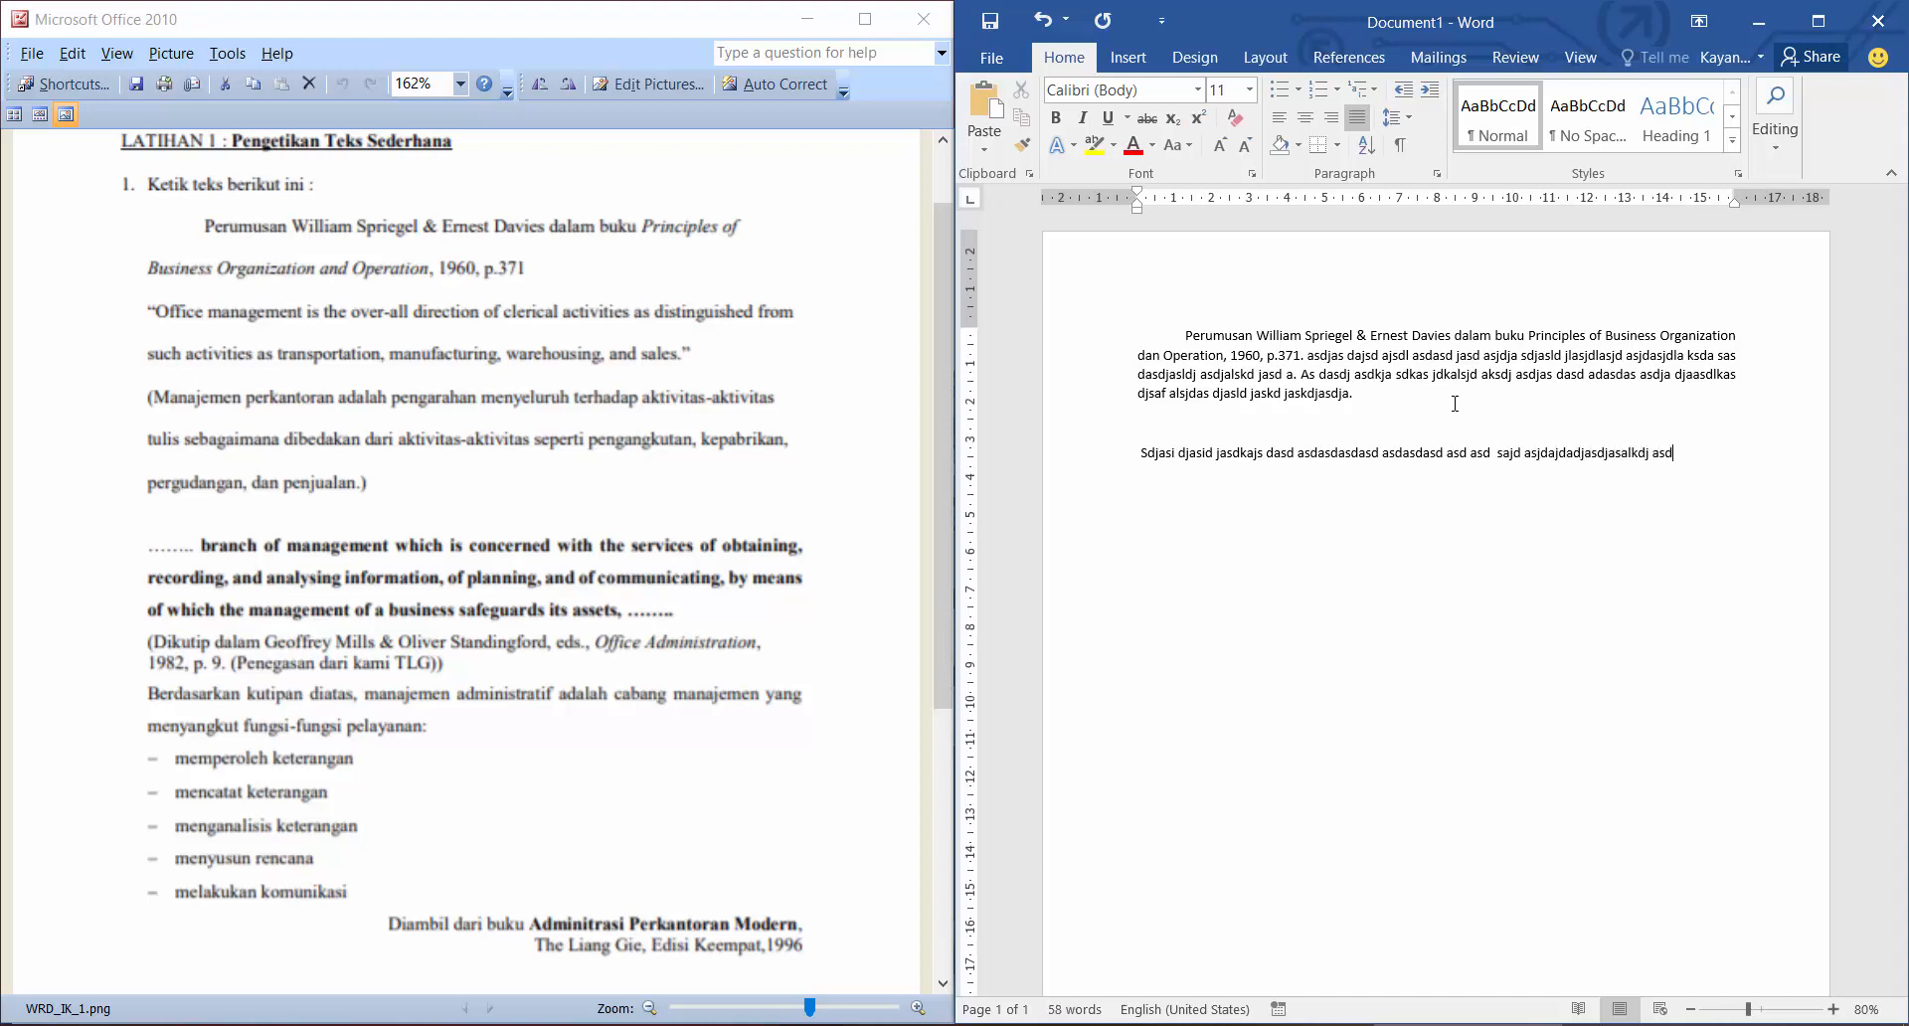
pyautogui.write('adjasdj asdj')
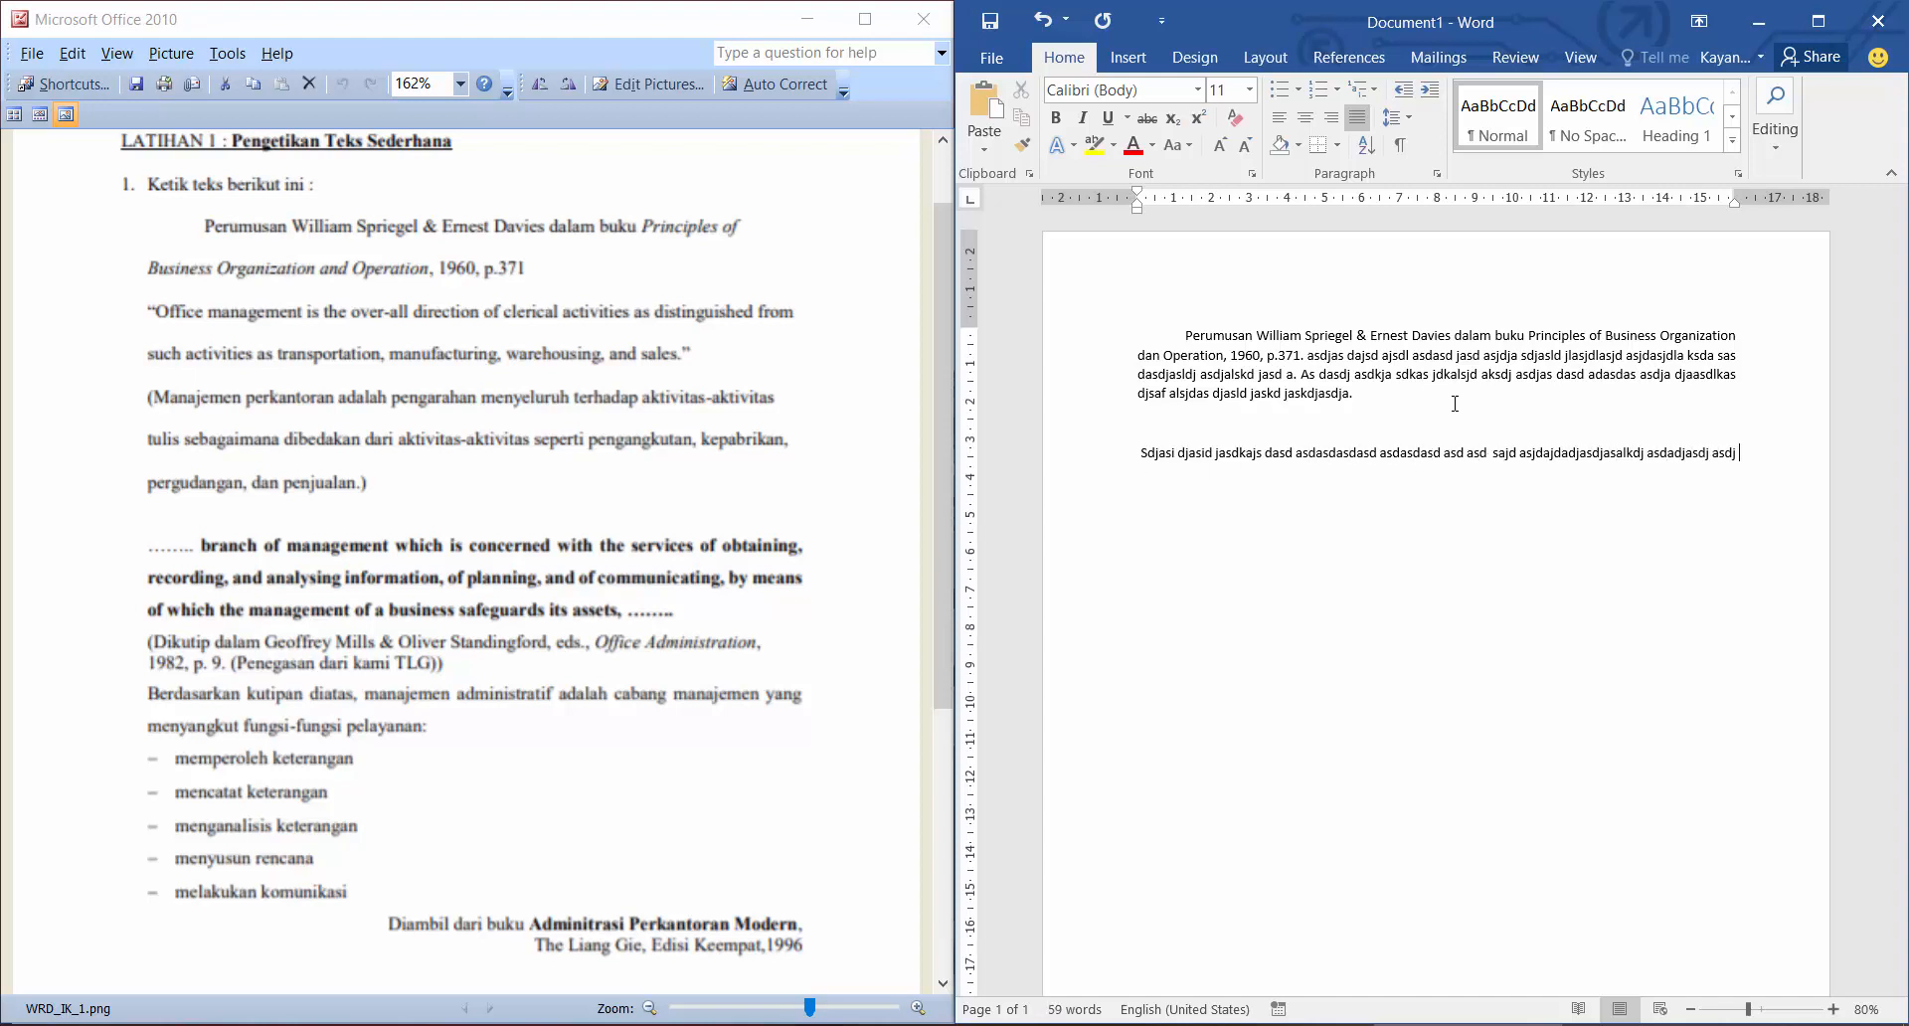
pyautogui.write(' asdasdasd')
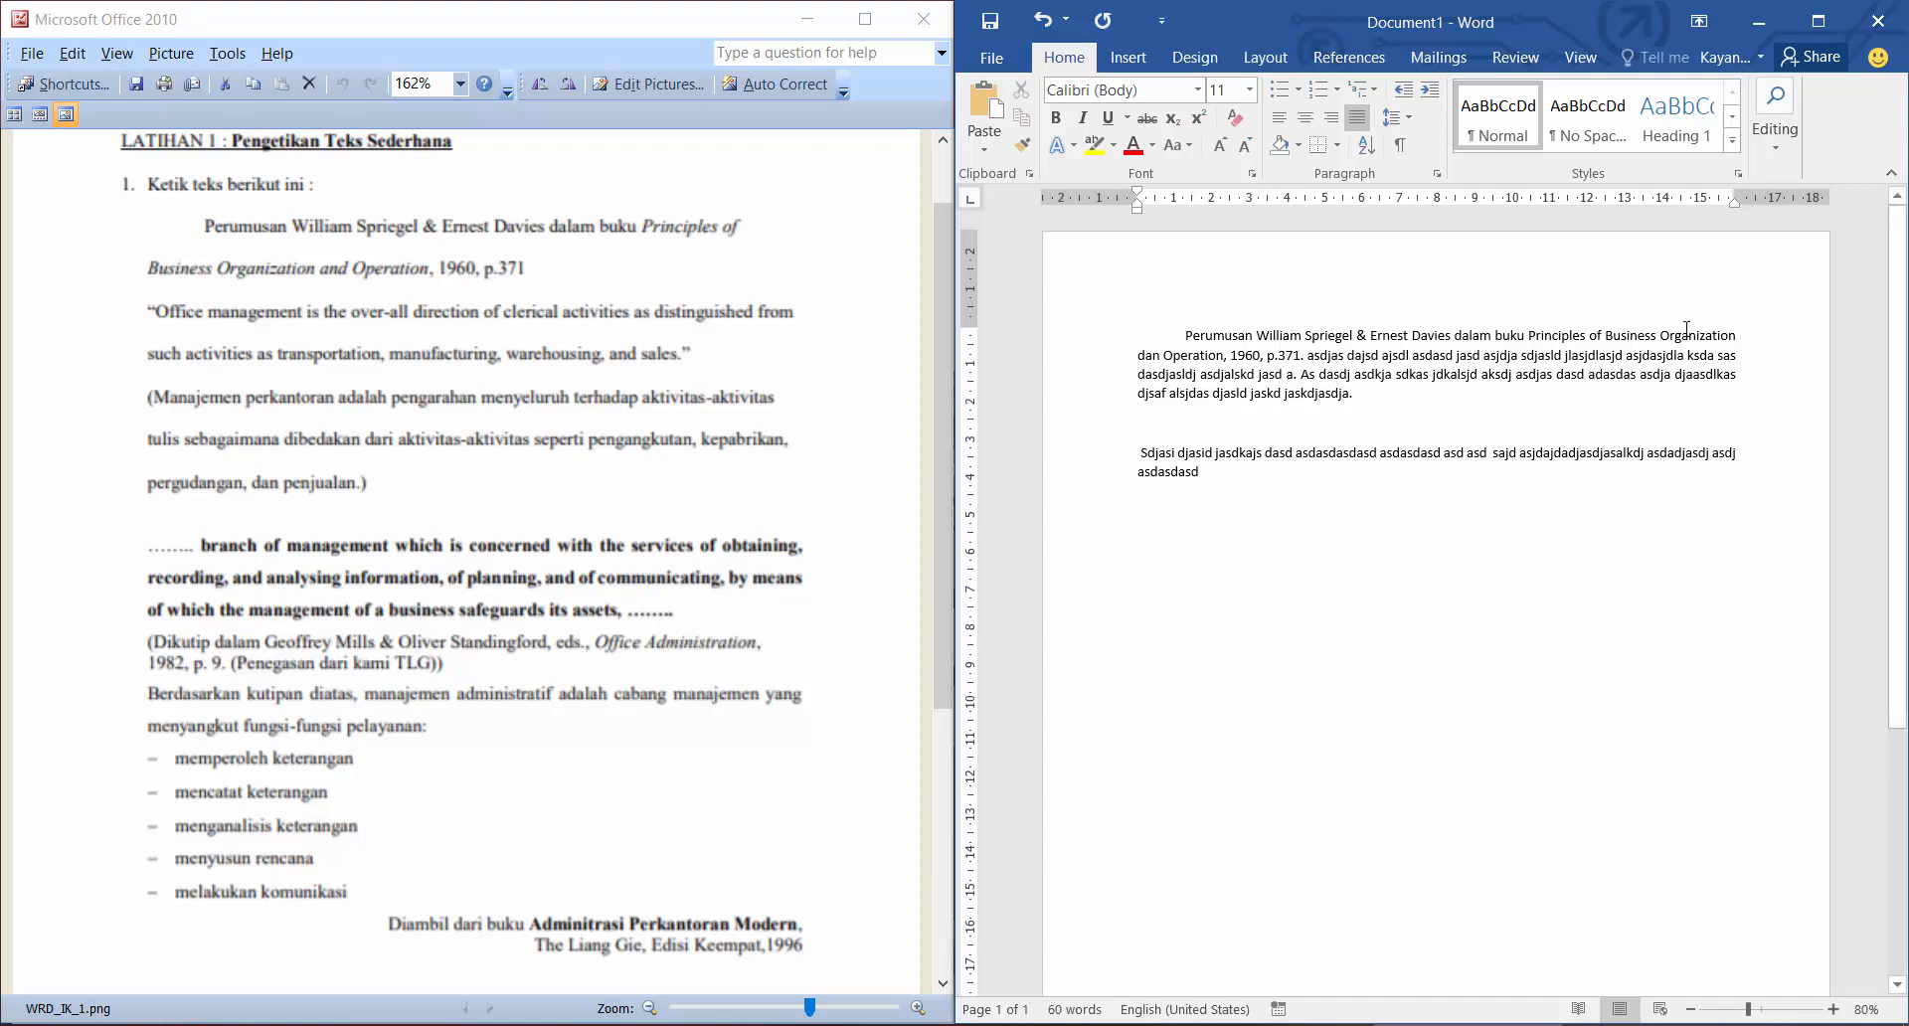
# Undo the split before 'Principles' and move the Sdjasi text onto a new line with a line break.
pyautogui.click(1531, 335)
pyautogui.press('Return')
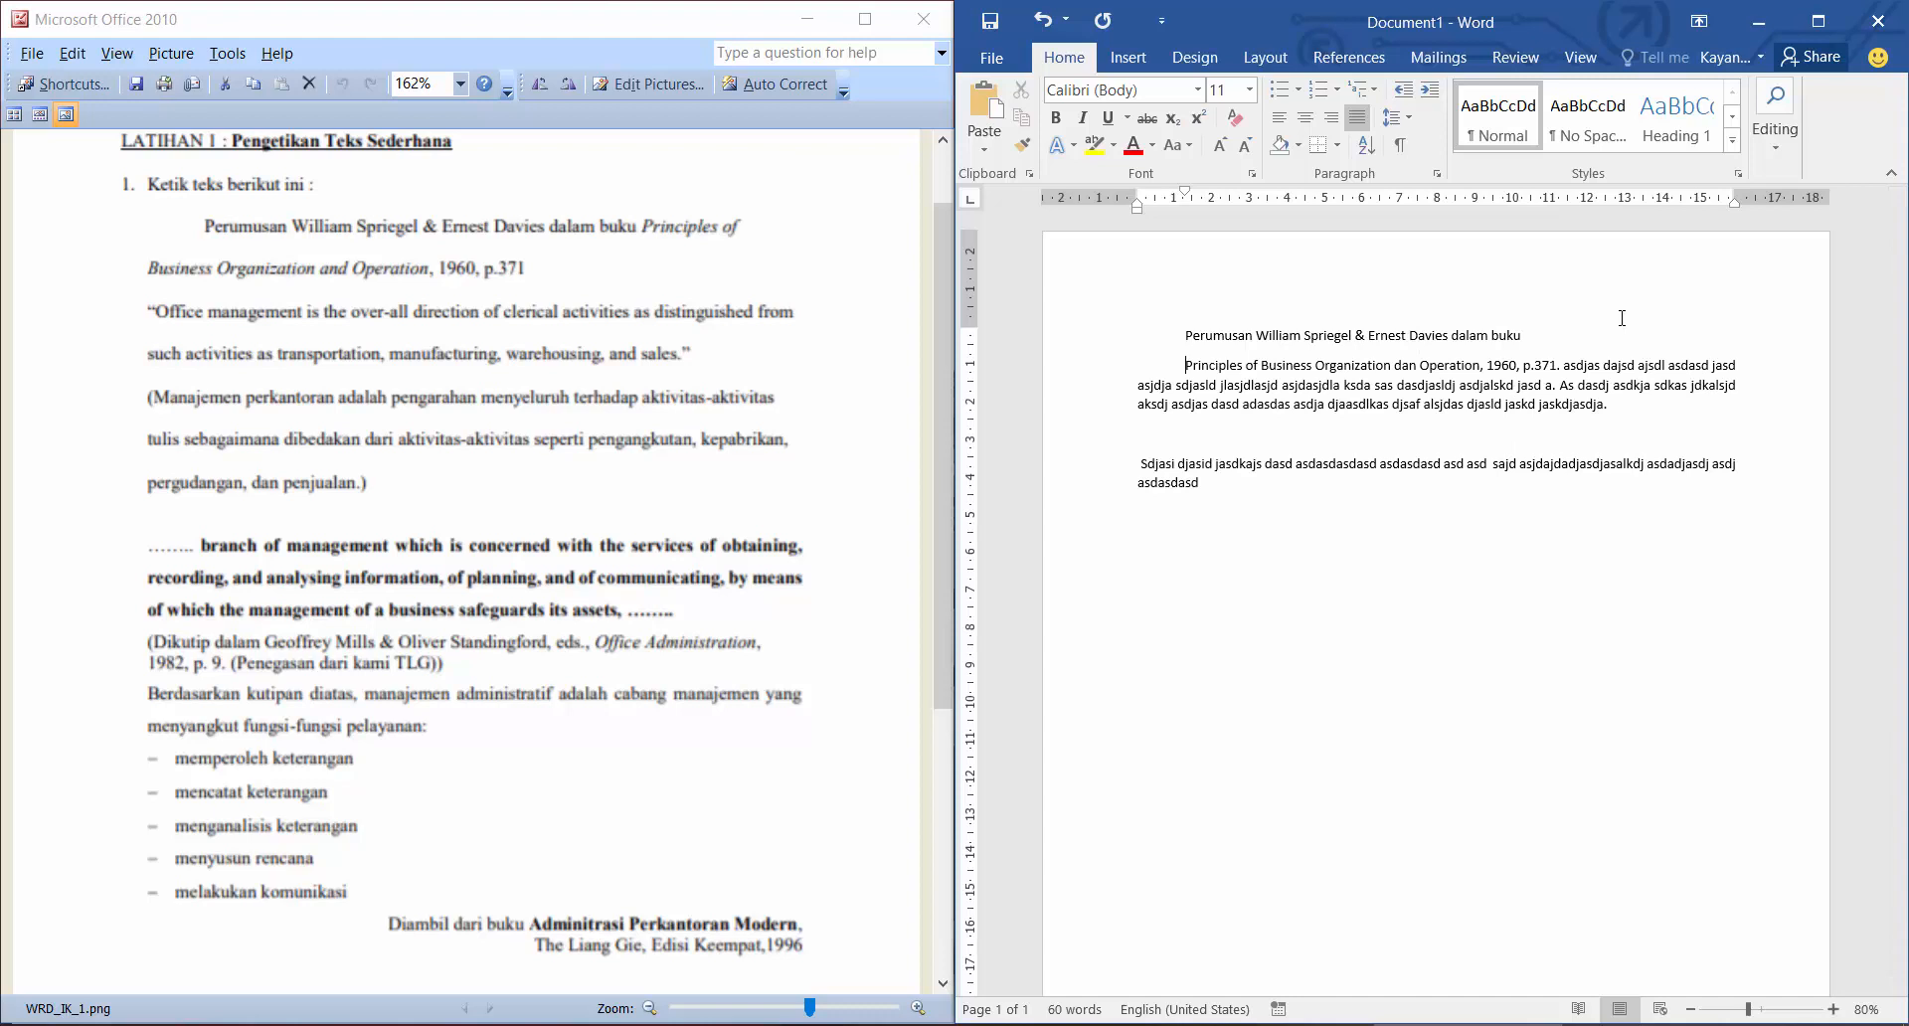
pyautogui.hotkey('ctrl', 'z')
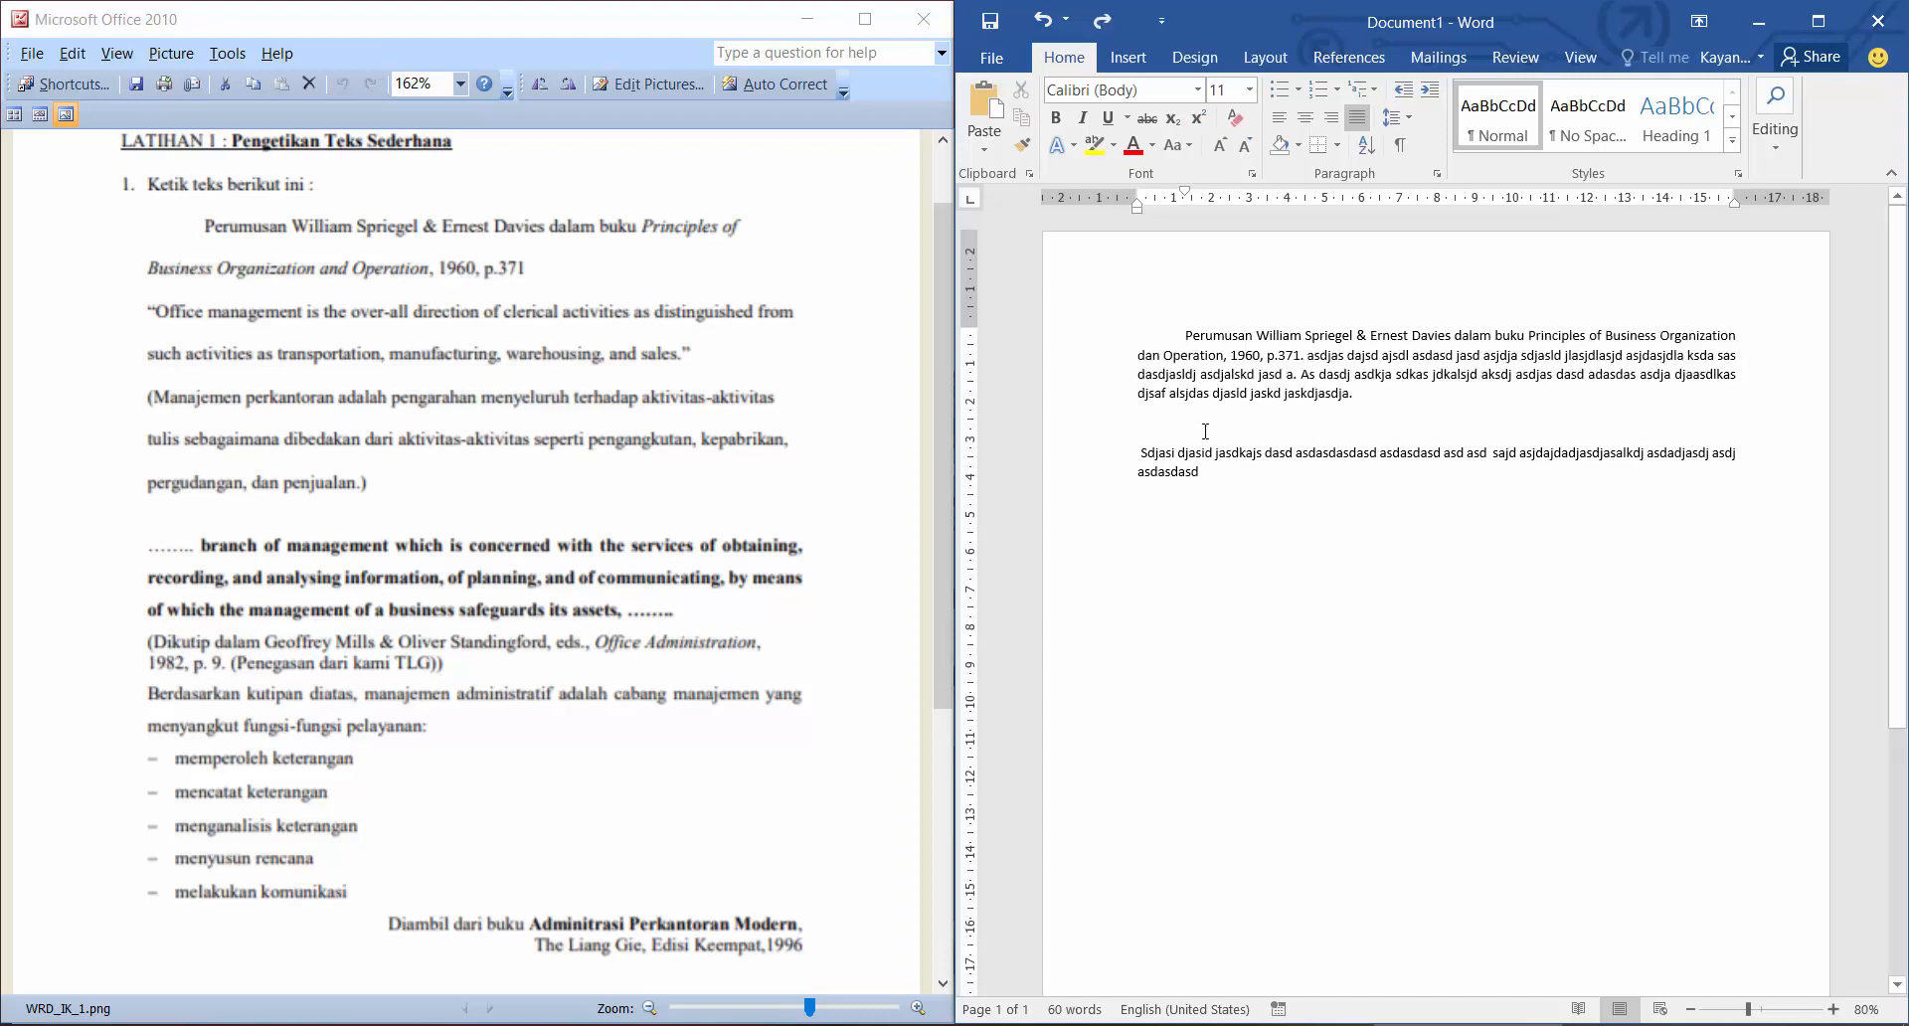
pyautogui.click(1140, 452)
pyautogui.press('BackSpace')
pyautogui.press('BackSpace')
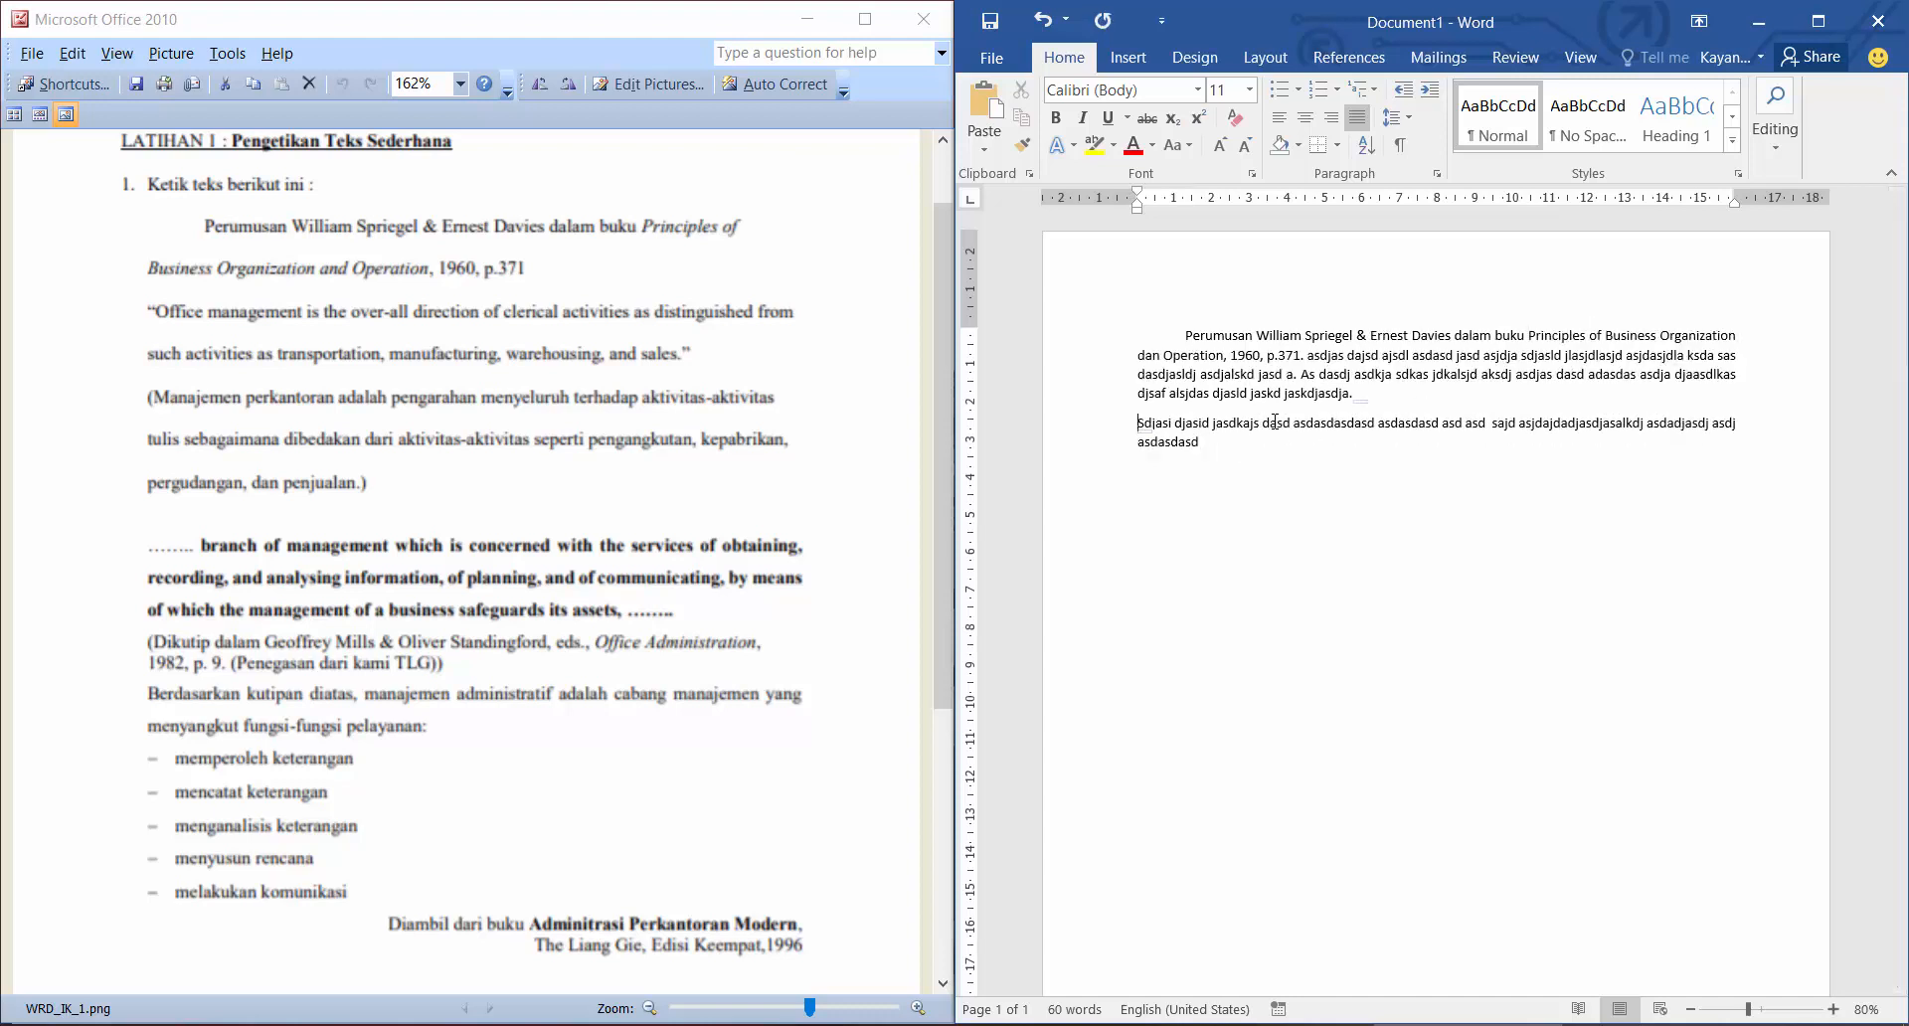
pyautogui.press('BackSpace')
pyautogui.press('Return')
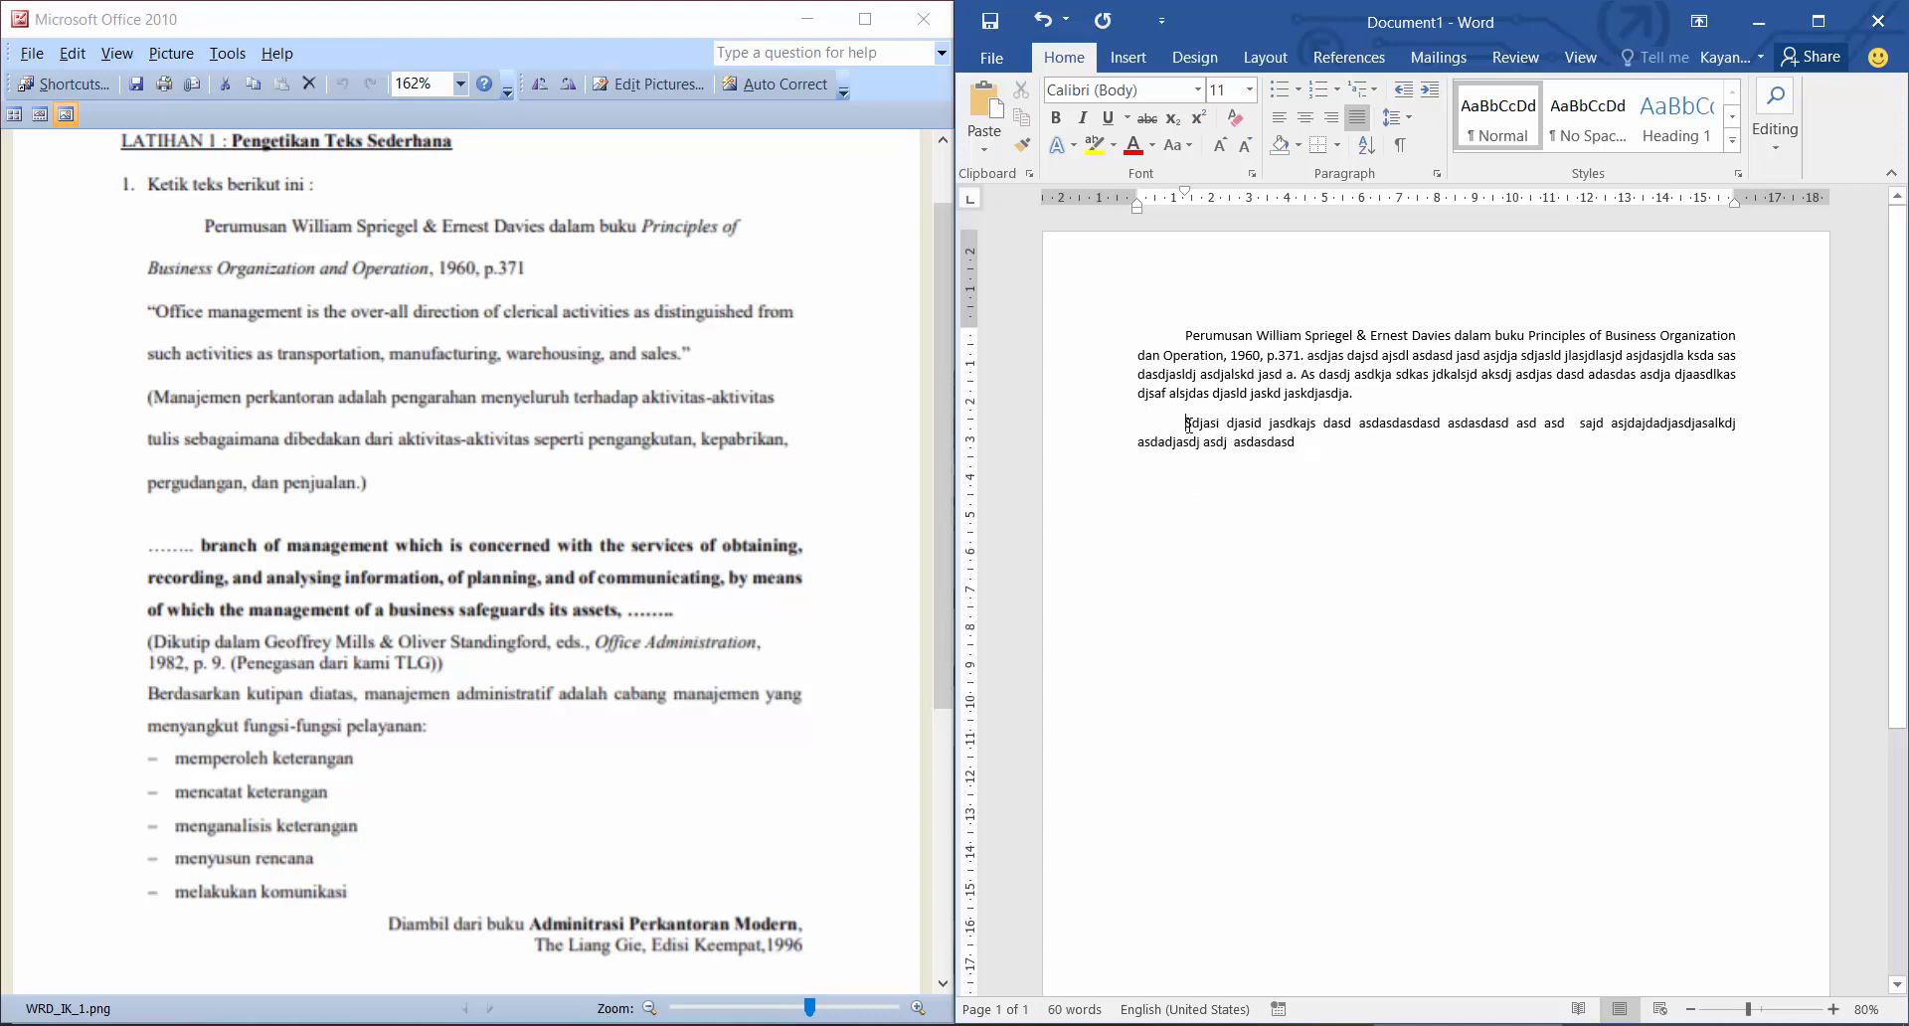
pyautogui.press('BackSpace')
pyautogui.press('BackSpace')
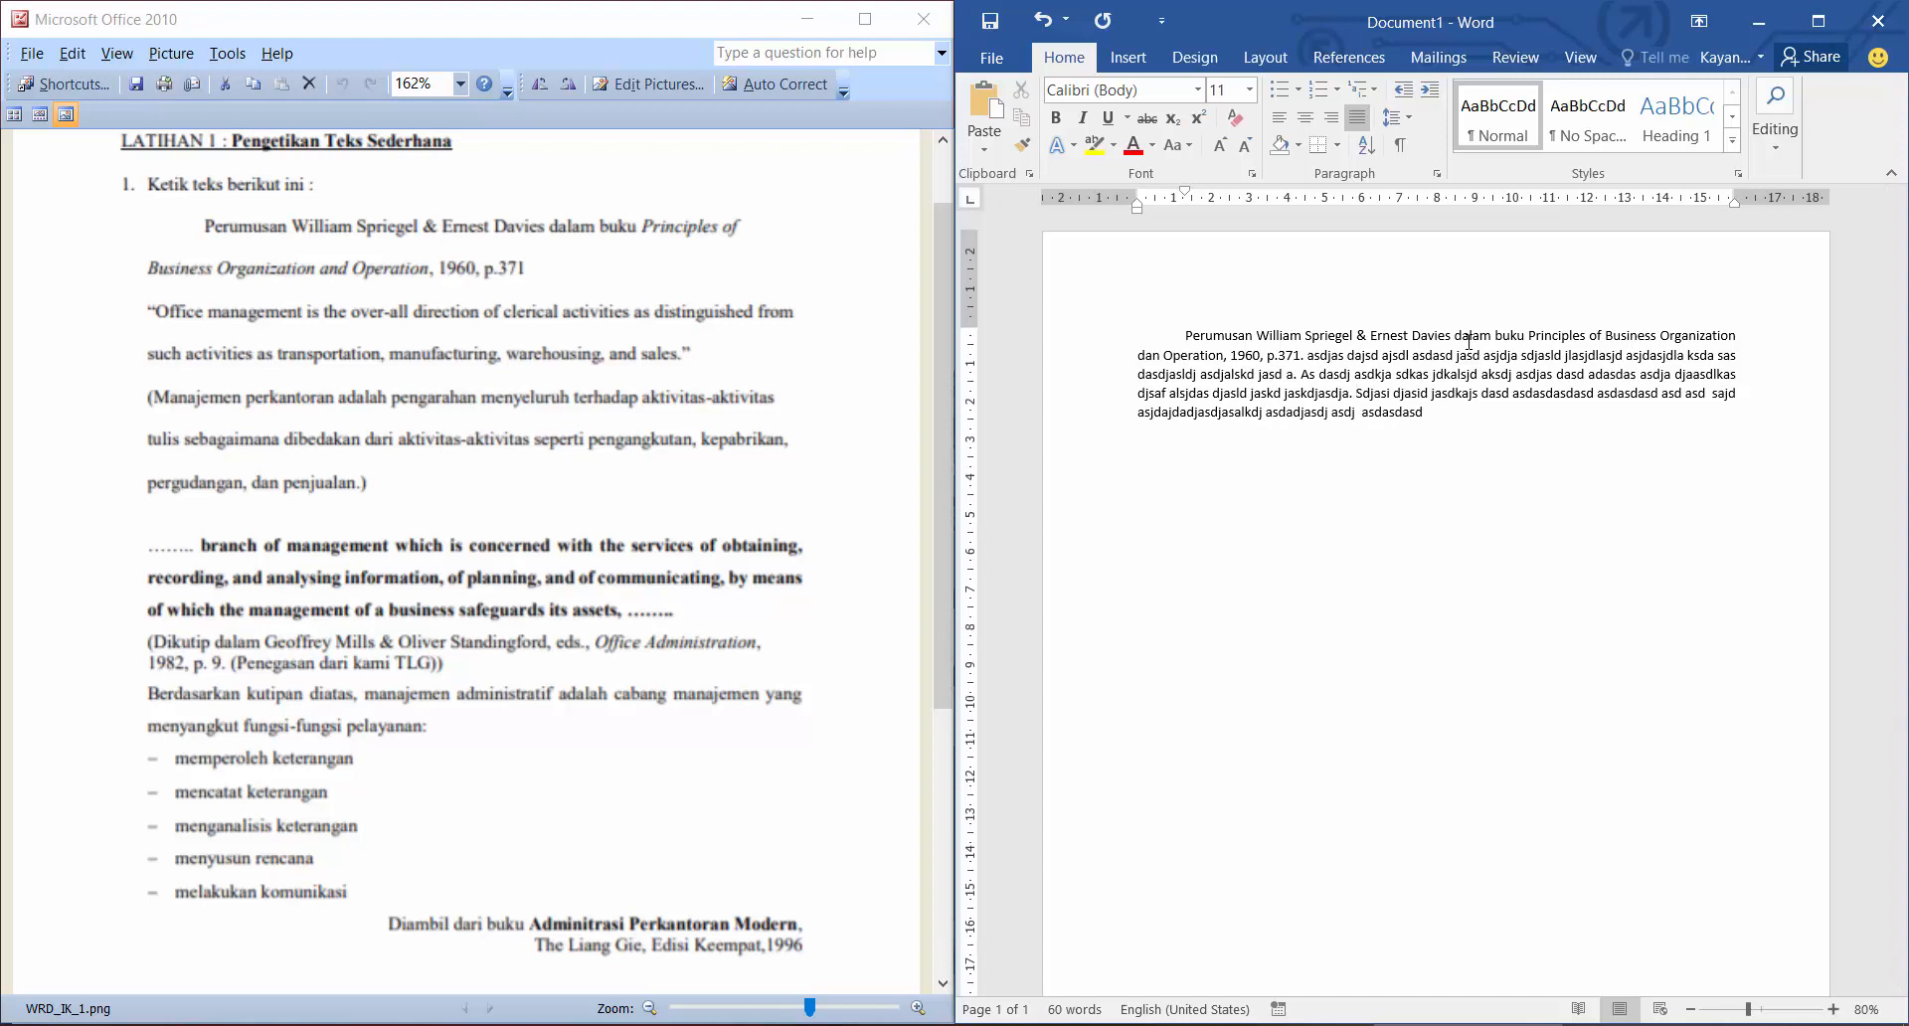
pyautogui.hotkey('shift', 'Return')
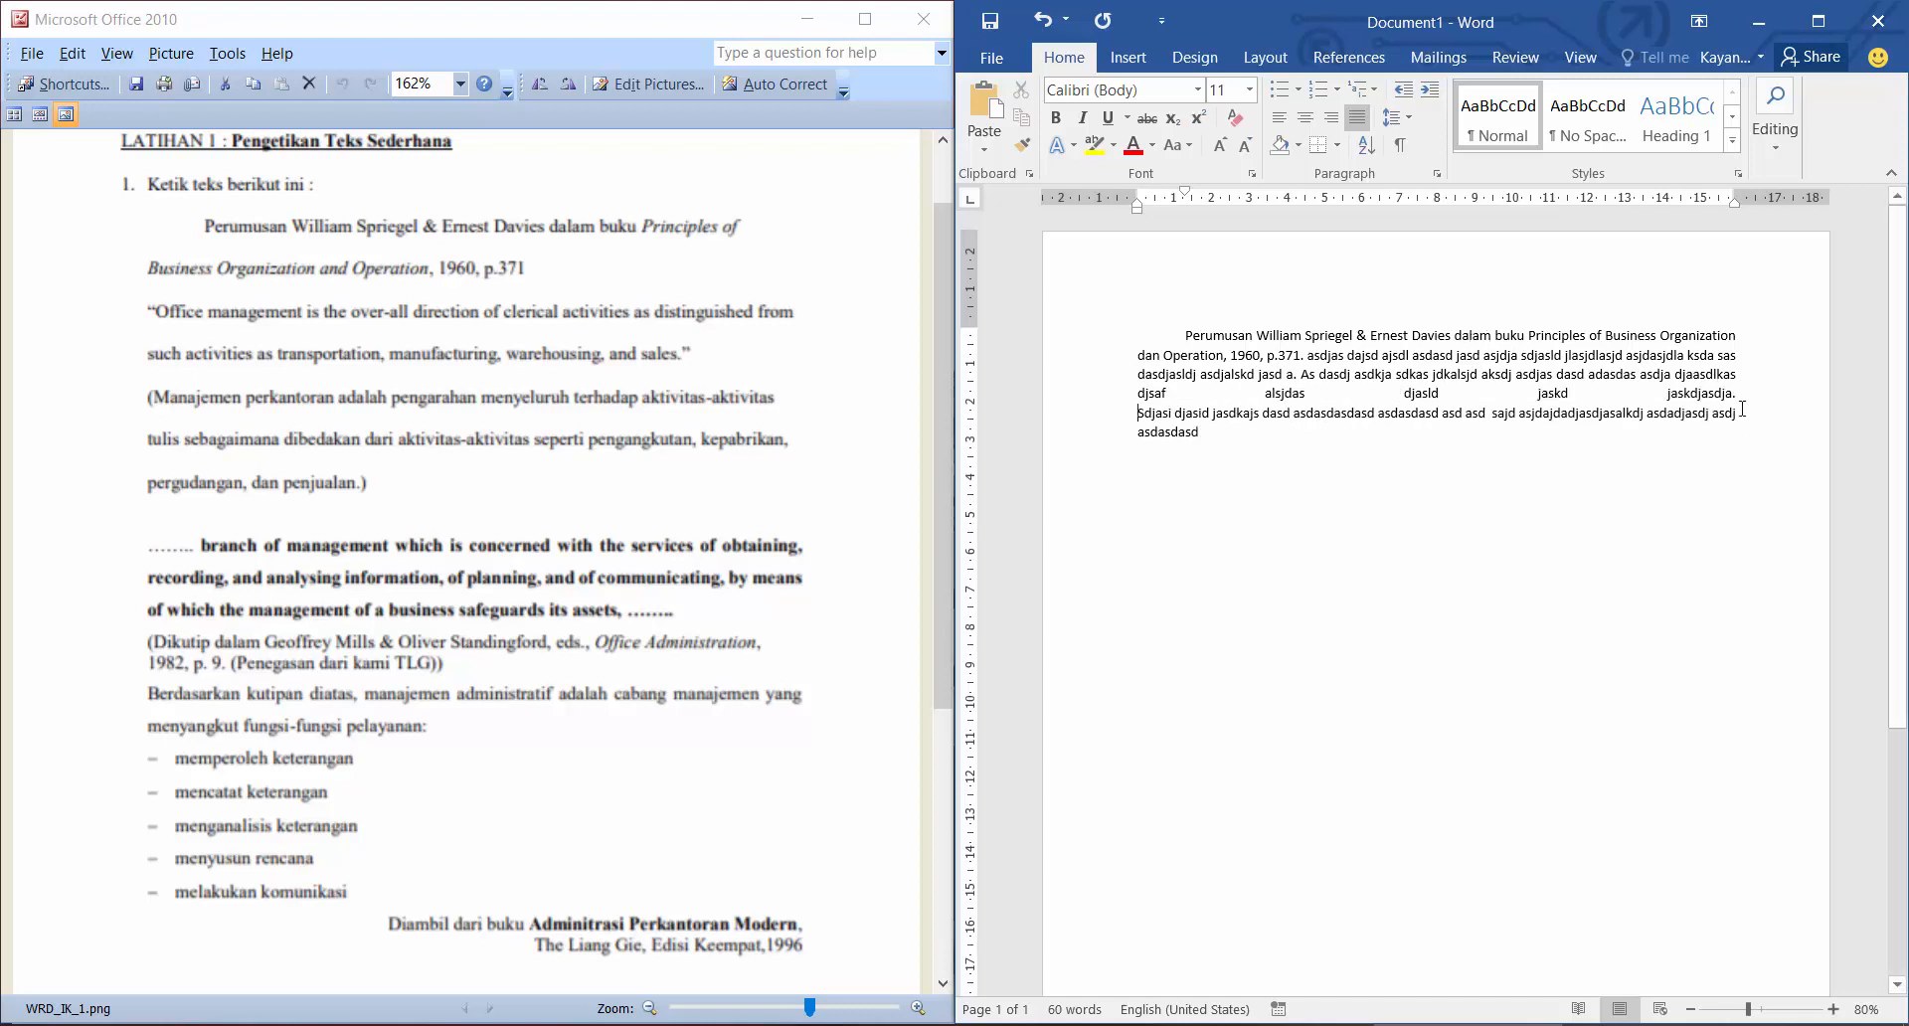
# Left-align the first paragraph and add a new 'Dad asd as' paragraph after the Sdjasi line.
pyautogui.click(1739, 397)
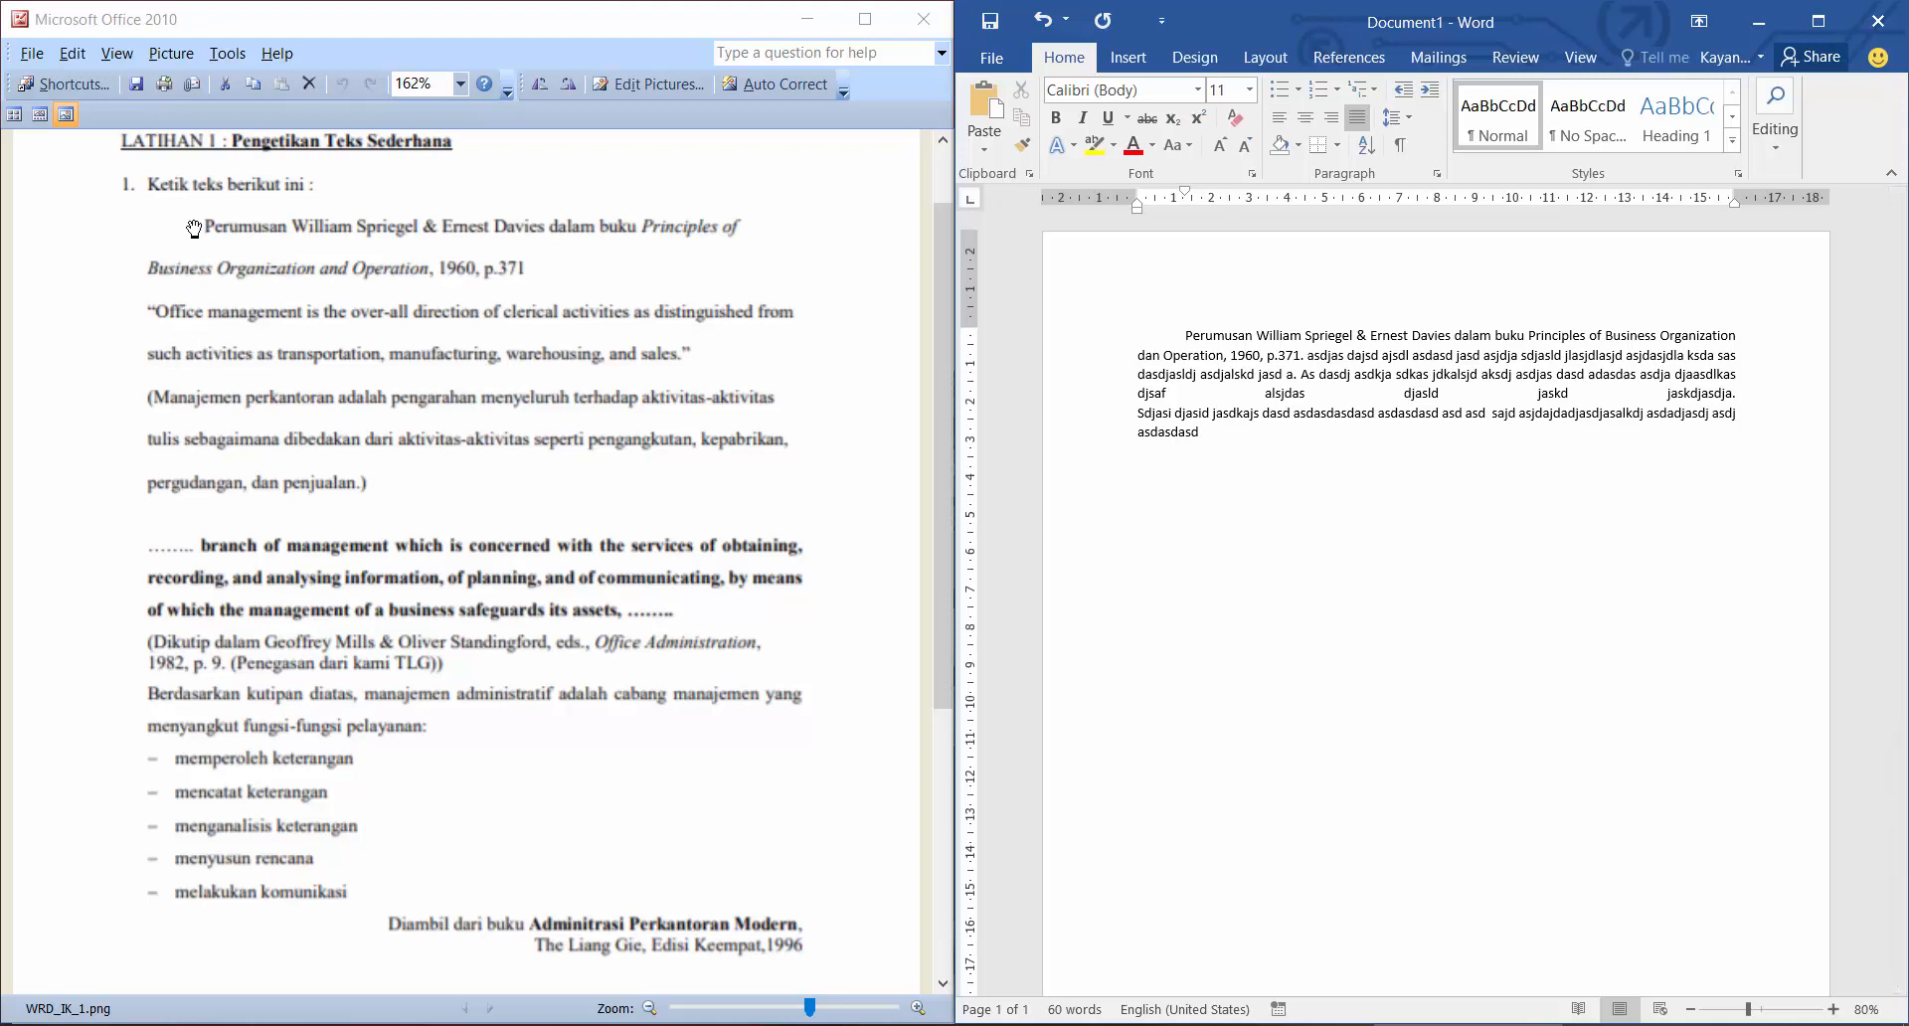
pyautogui.click(1277, 117)
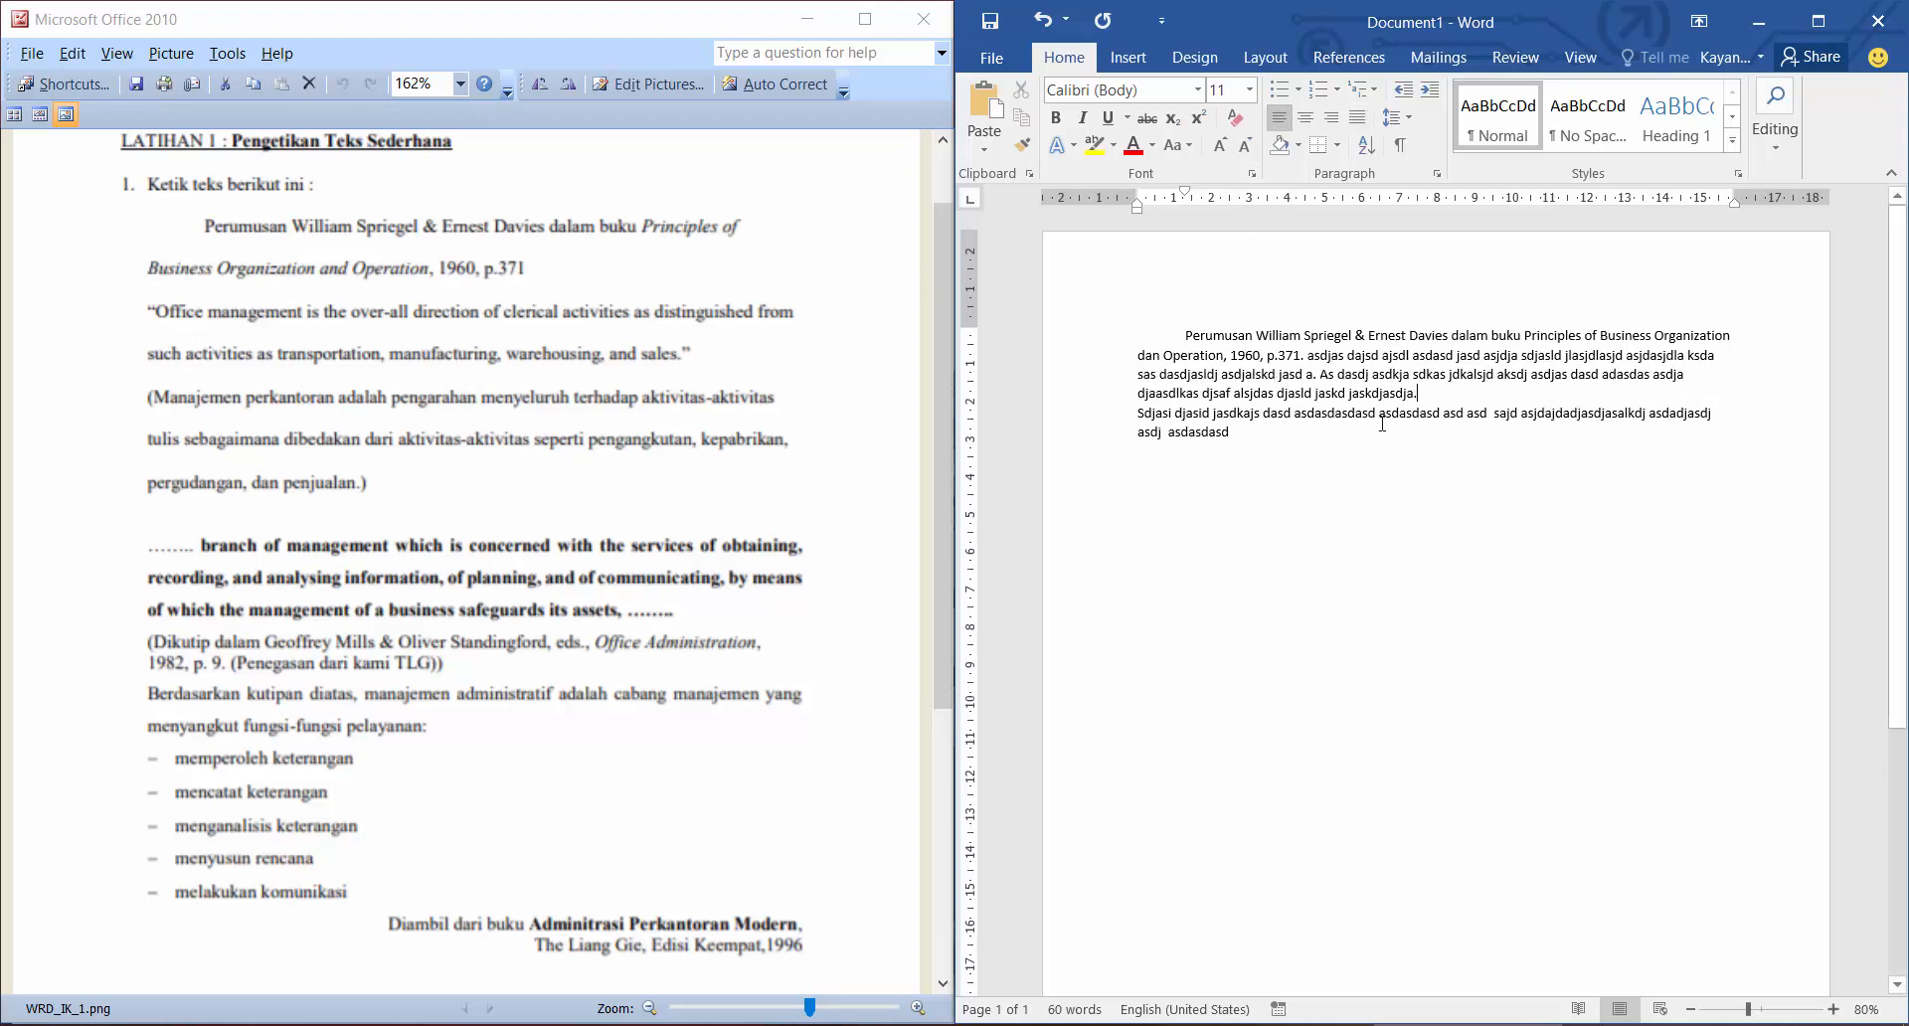
pyautogui.press('Right')
pyautogui.press('Return')
pyautogui.write('Dad asd as')
pyautogui.hotkey('alt', 'Tab')
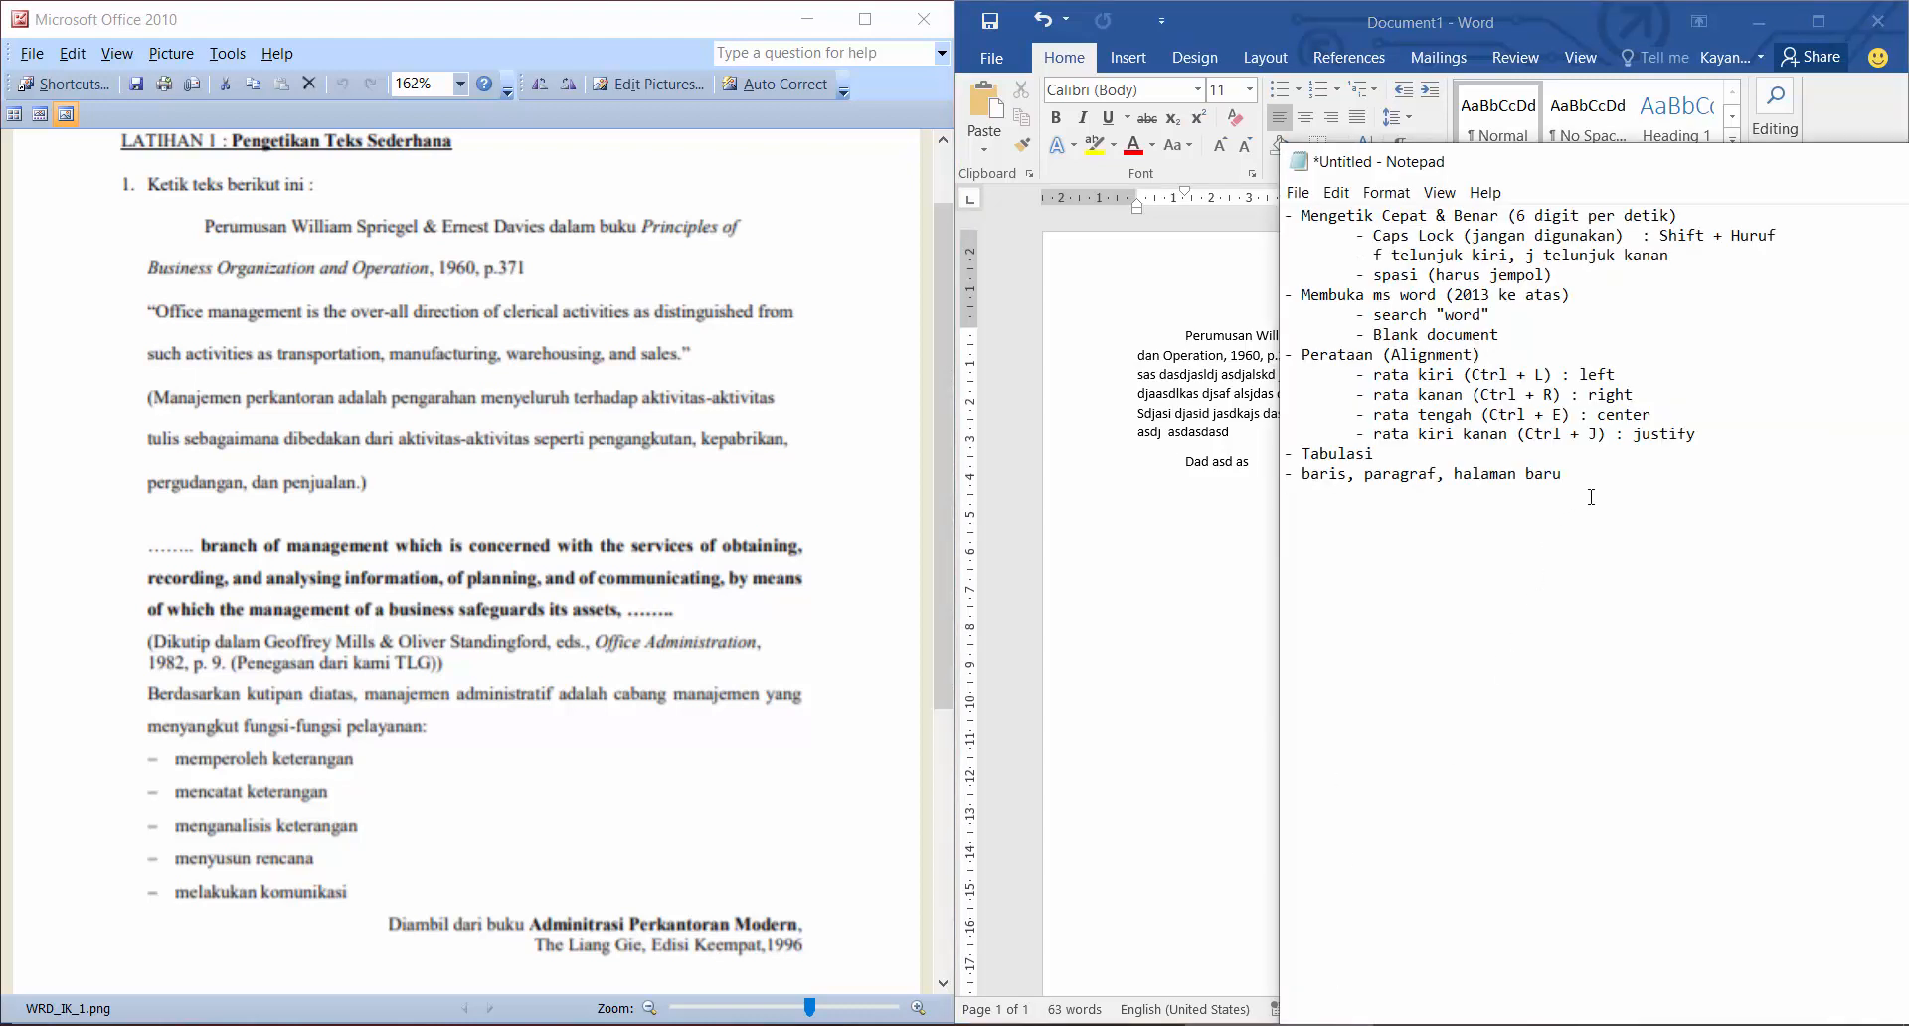
# Add '(Shift + Enter)' after baris, '(Enter)' after paragraf, and '(Ctrl + Enter)' after halaman baru.
pyautogui.click(1347, 480)
pyautogui.write('(S')
pyautogui.write('hift + En')
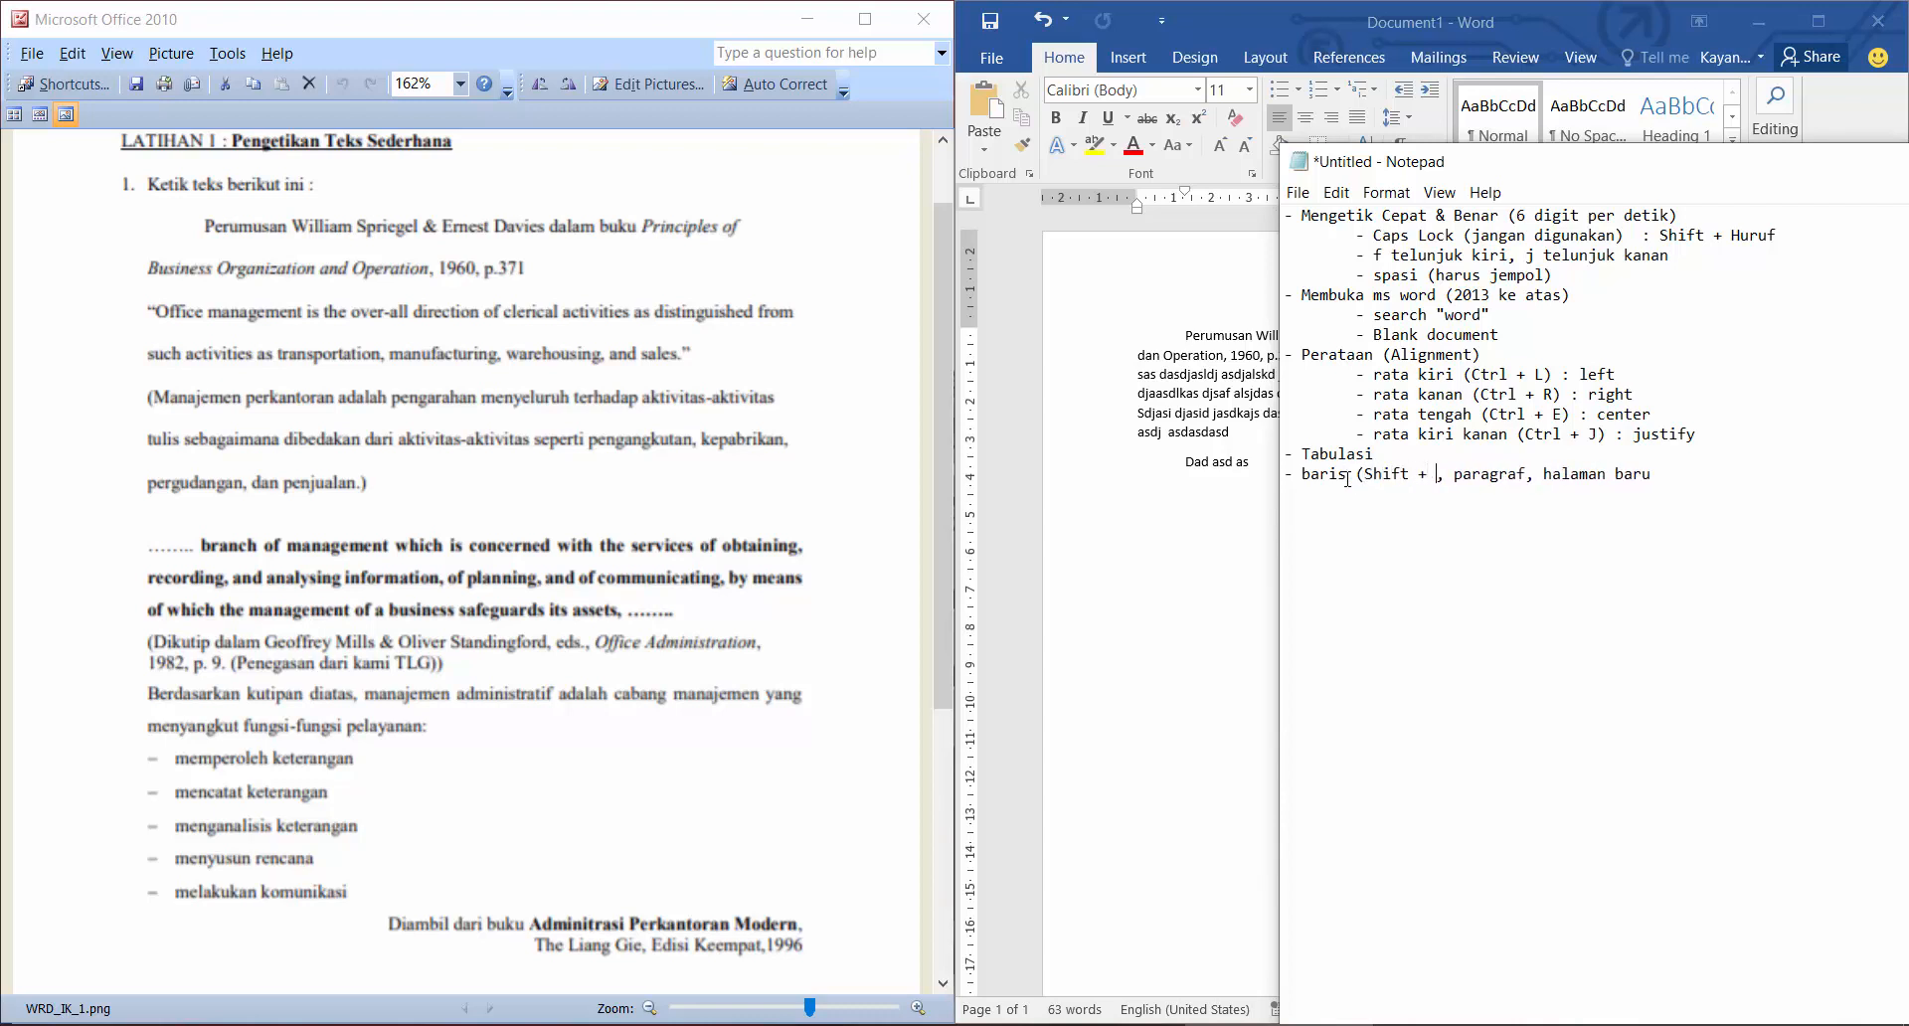
pyautogui.write('ter)')
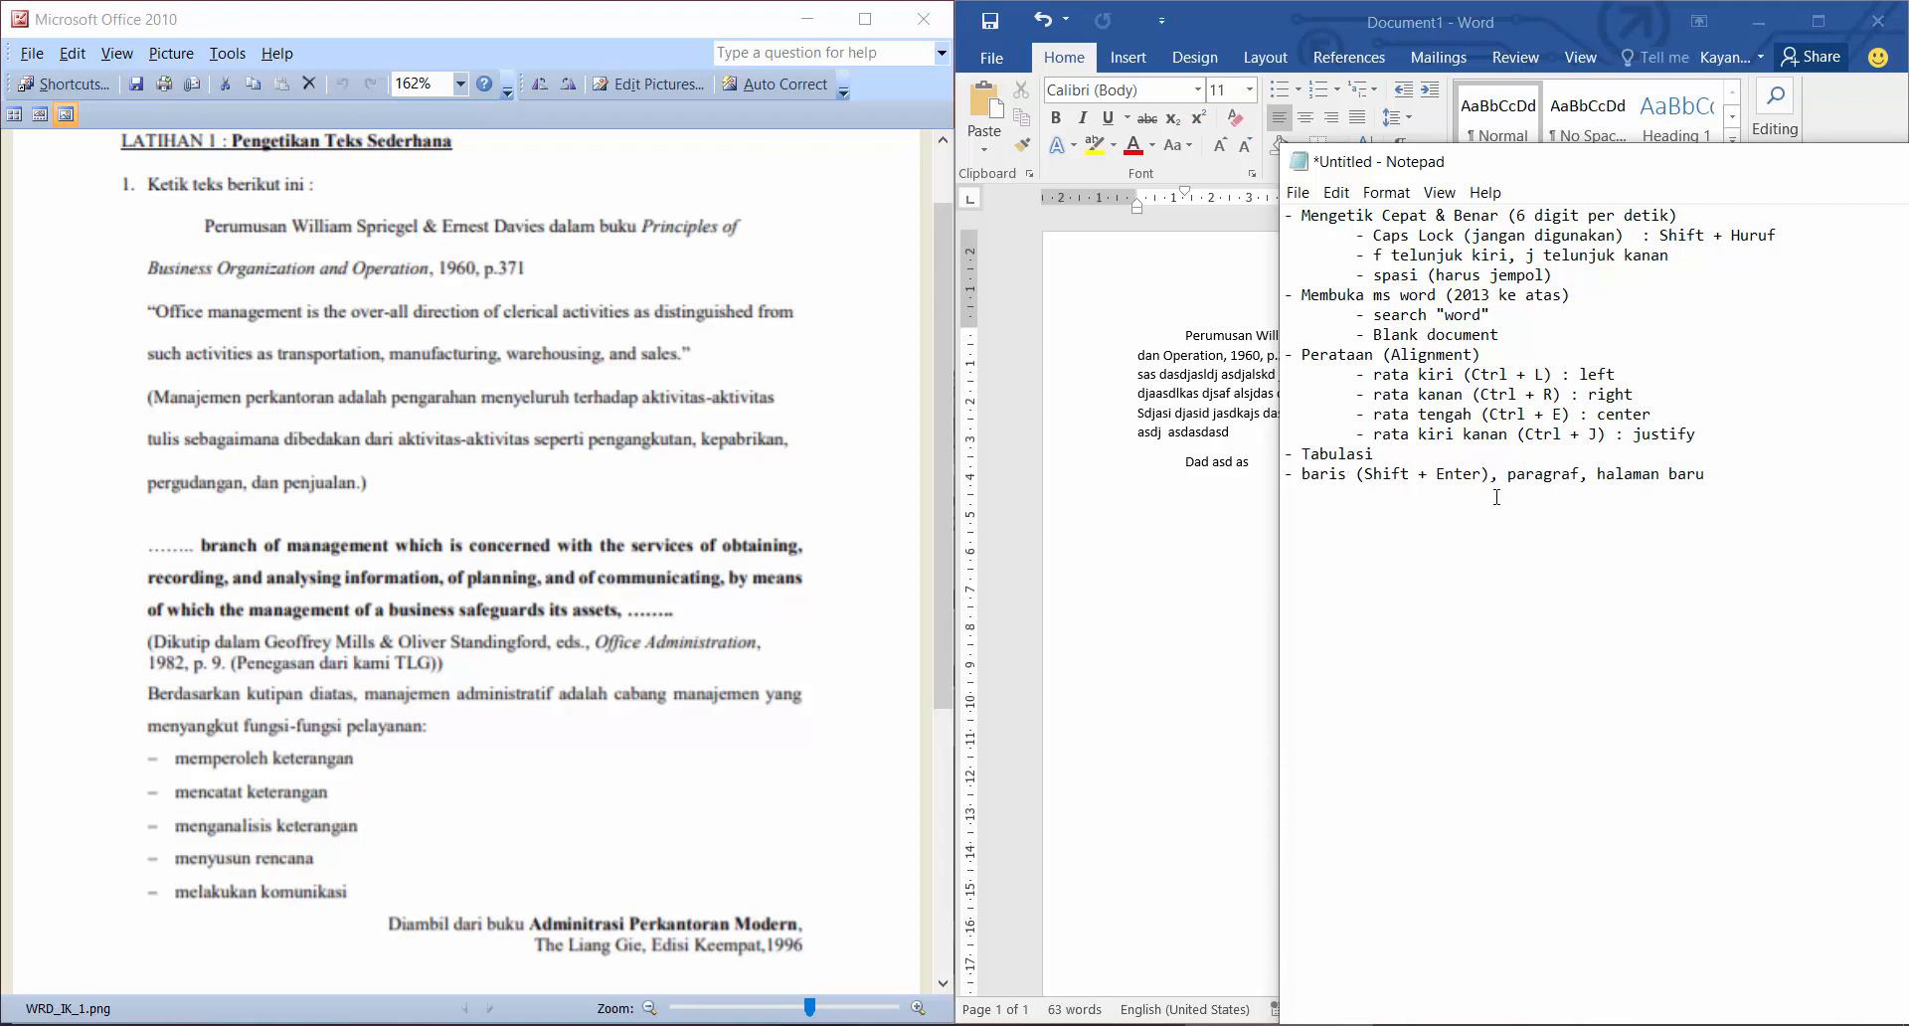
pyautogui.click(1581, 475)
pyautogui.write('(Enter), halaman baru (Ctrl + Enter')
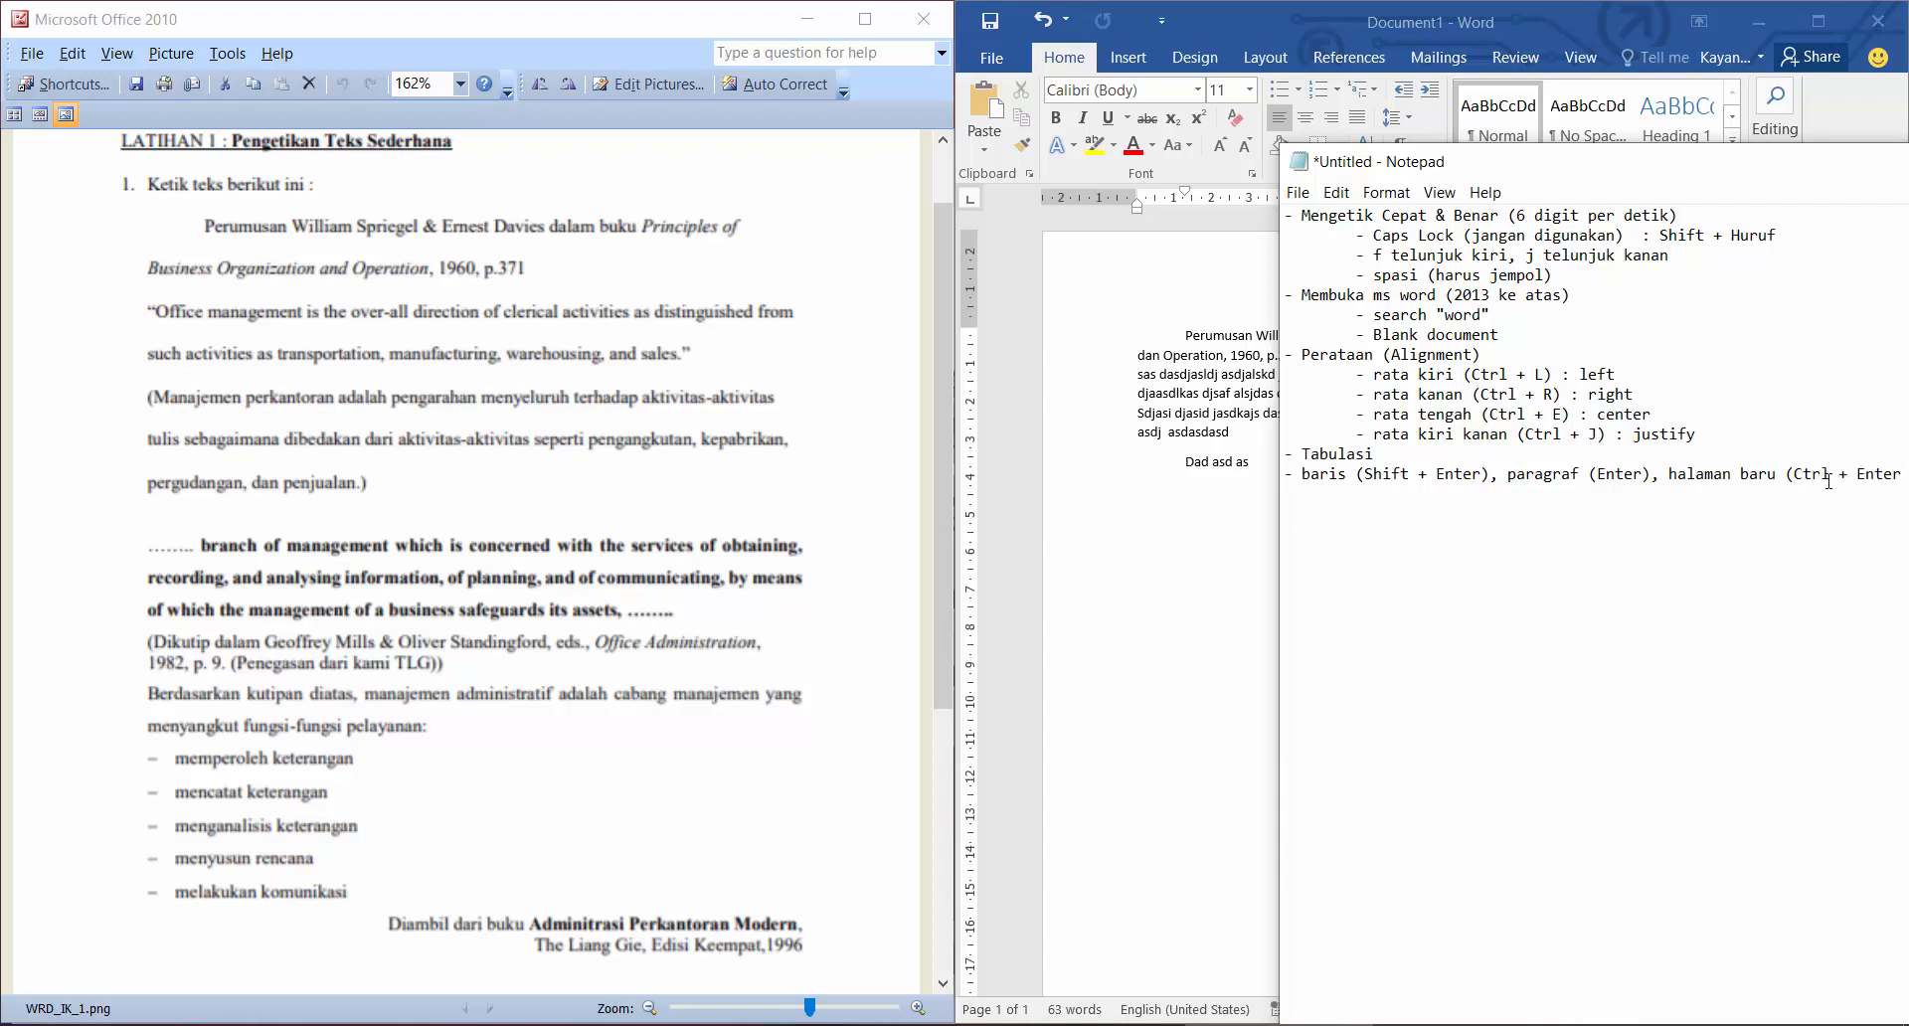
pyautogui.click(1193, 481)
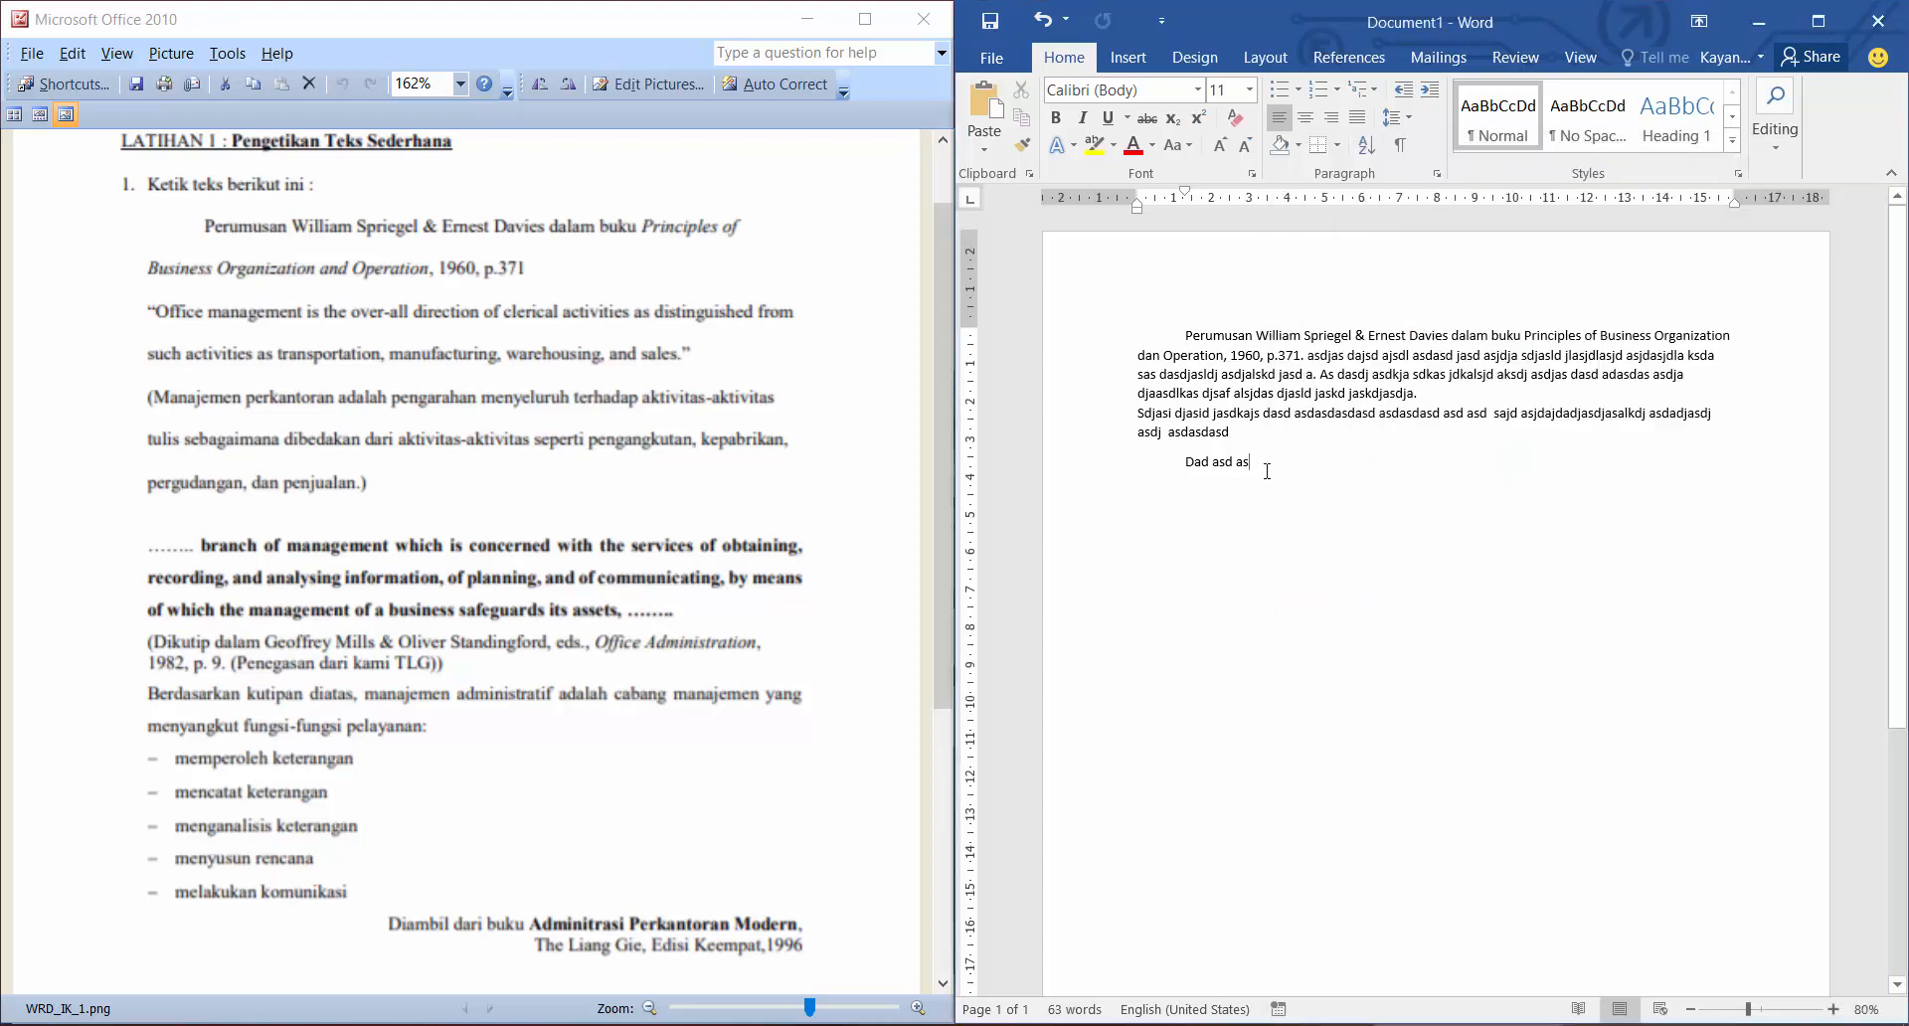
# Add lines after 'Dad asd as' so a blank second page follows, checking page 2.
pyautogui.scroll(-3, 1531, 691)
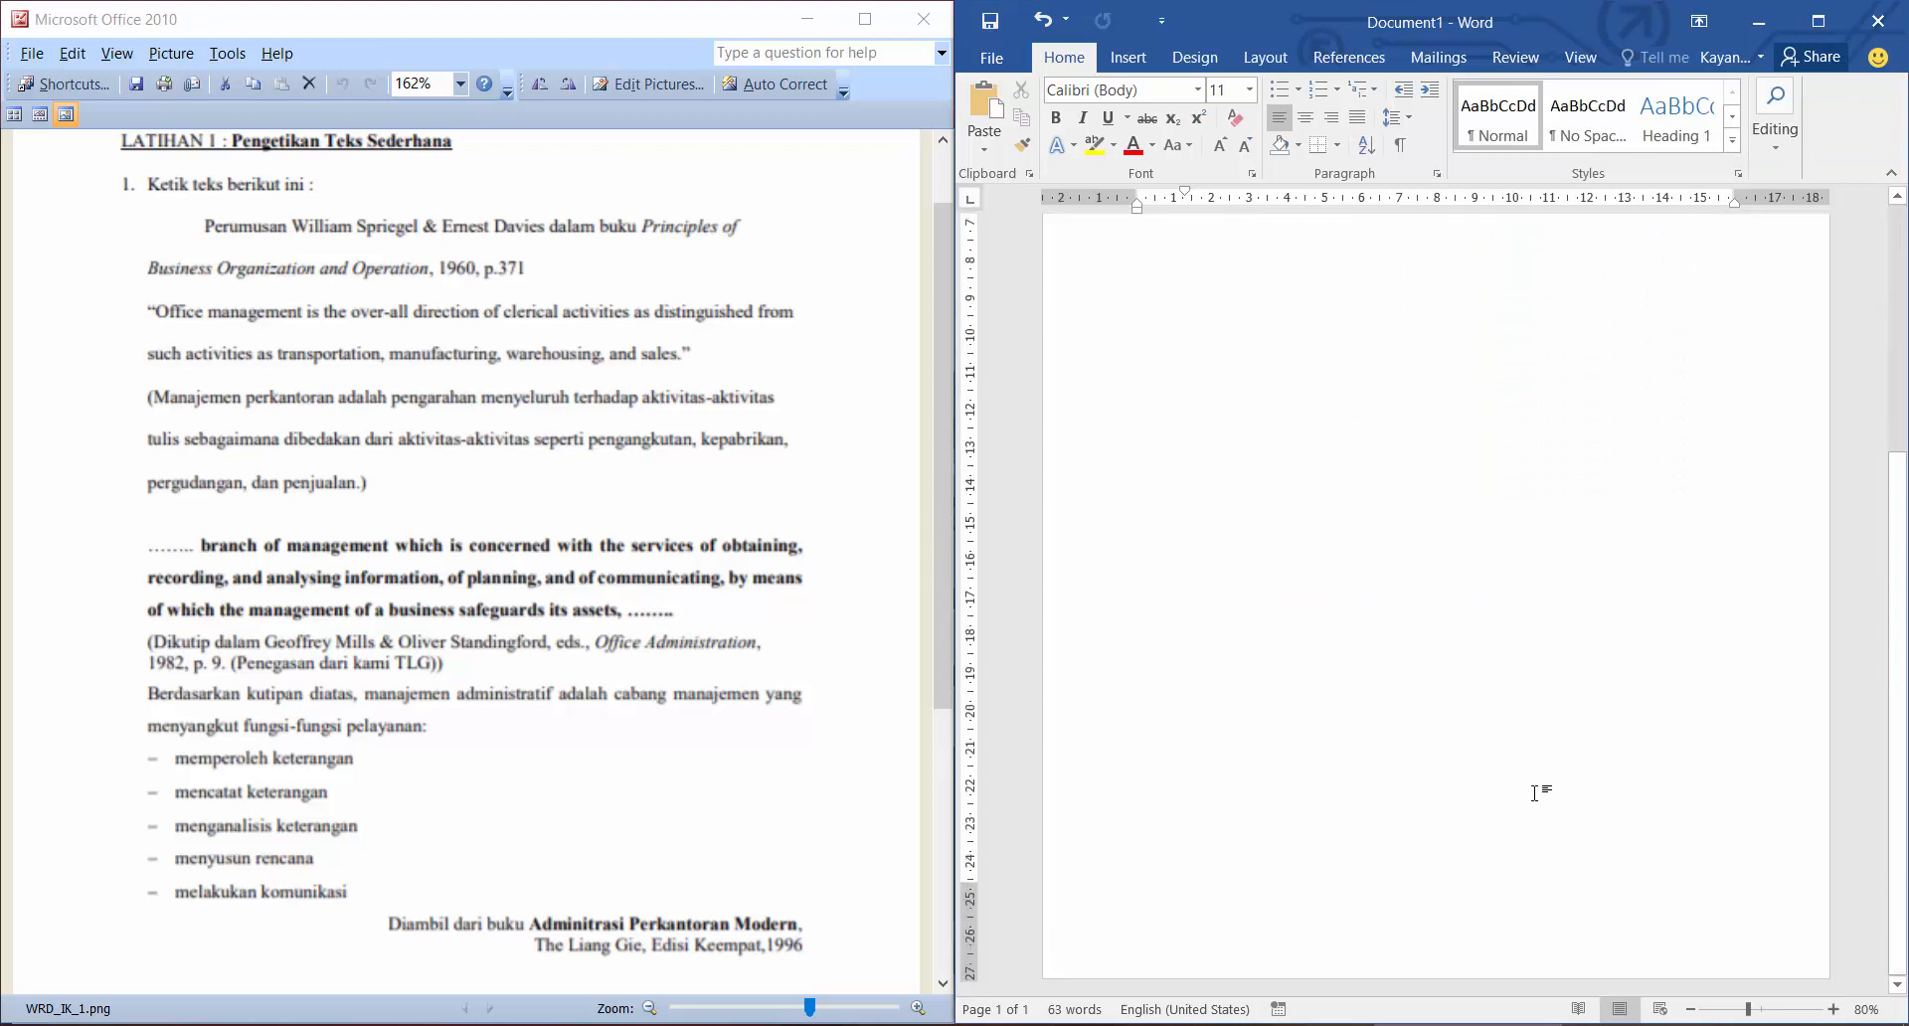
pyautogui.scroll(3, 1521, 775)
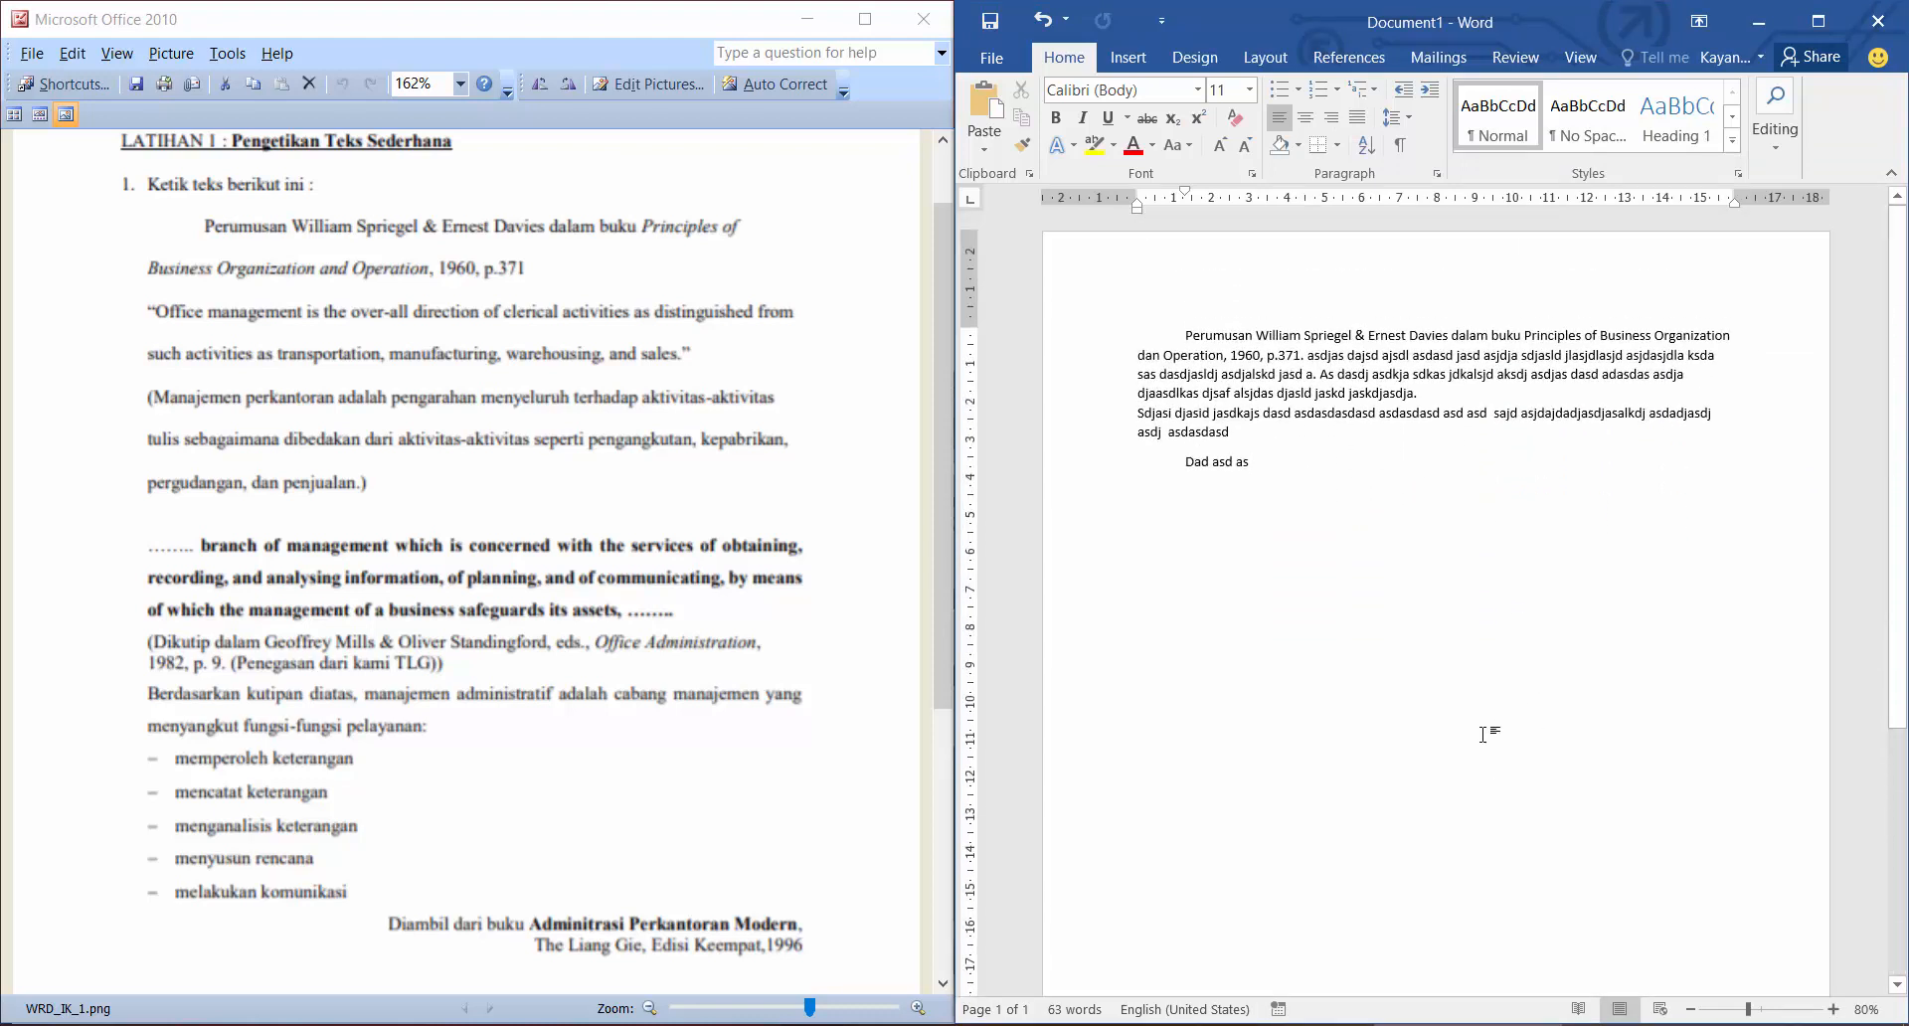
pyautogui.press('Return')
pyautogui.press('Return')
pyautogui.press('Return')
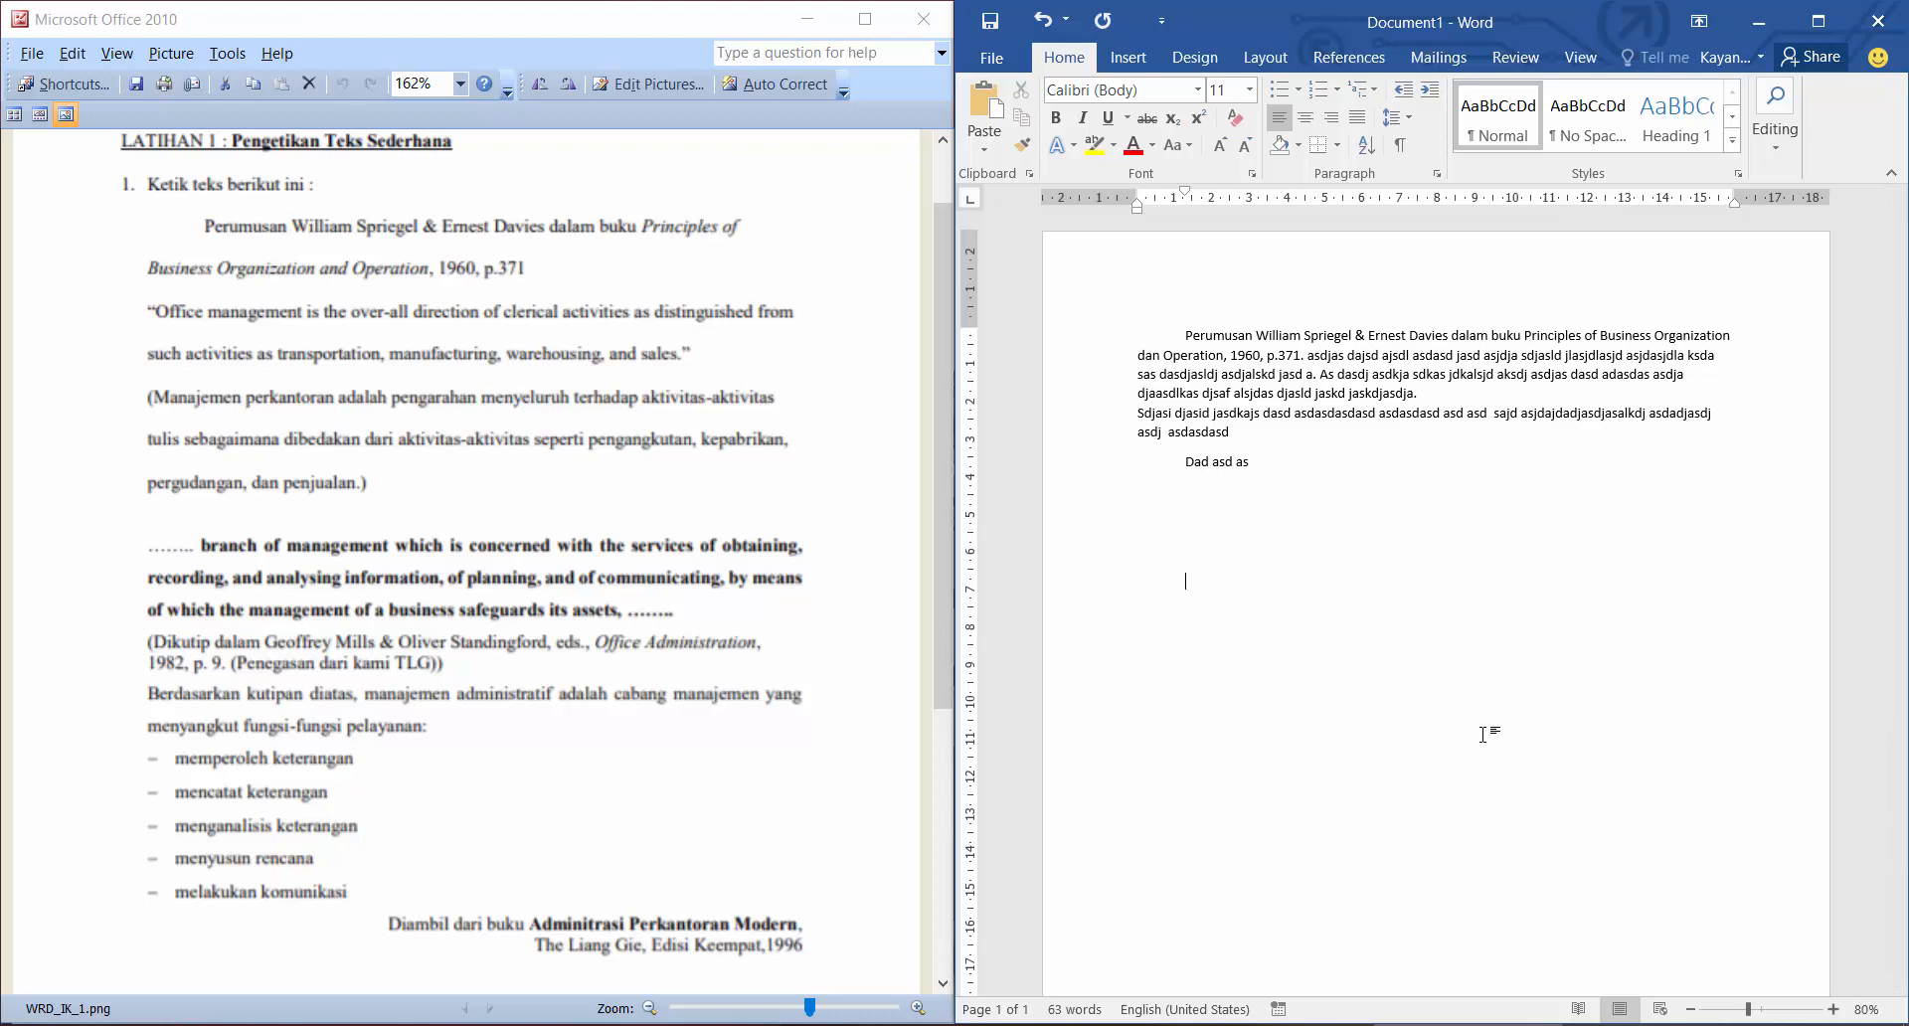
pyautogui.press('BackSpace')
pyautogui.press('BackSpace')
pyautogui.press('BackSpace')
pyautogui.scroll(-5, 1482, 734)
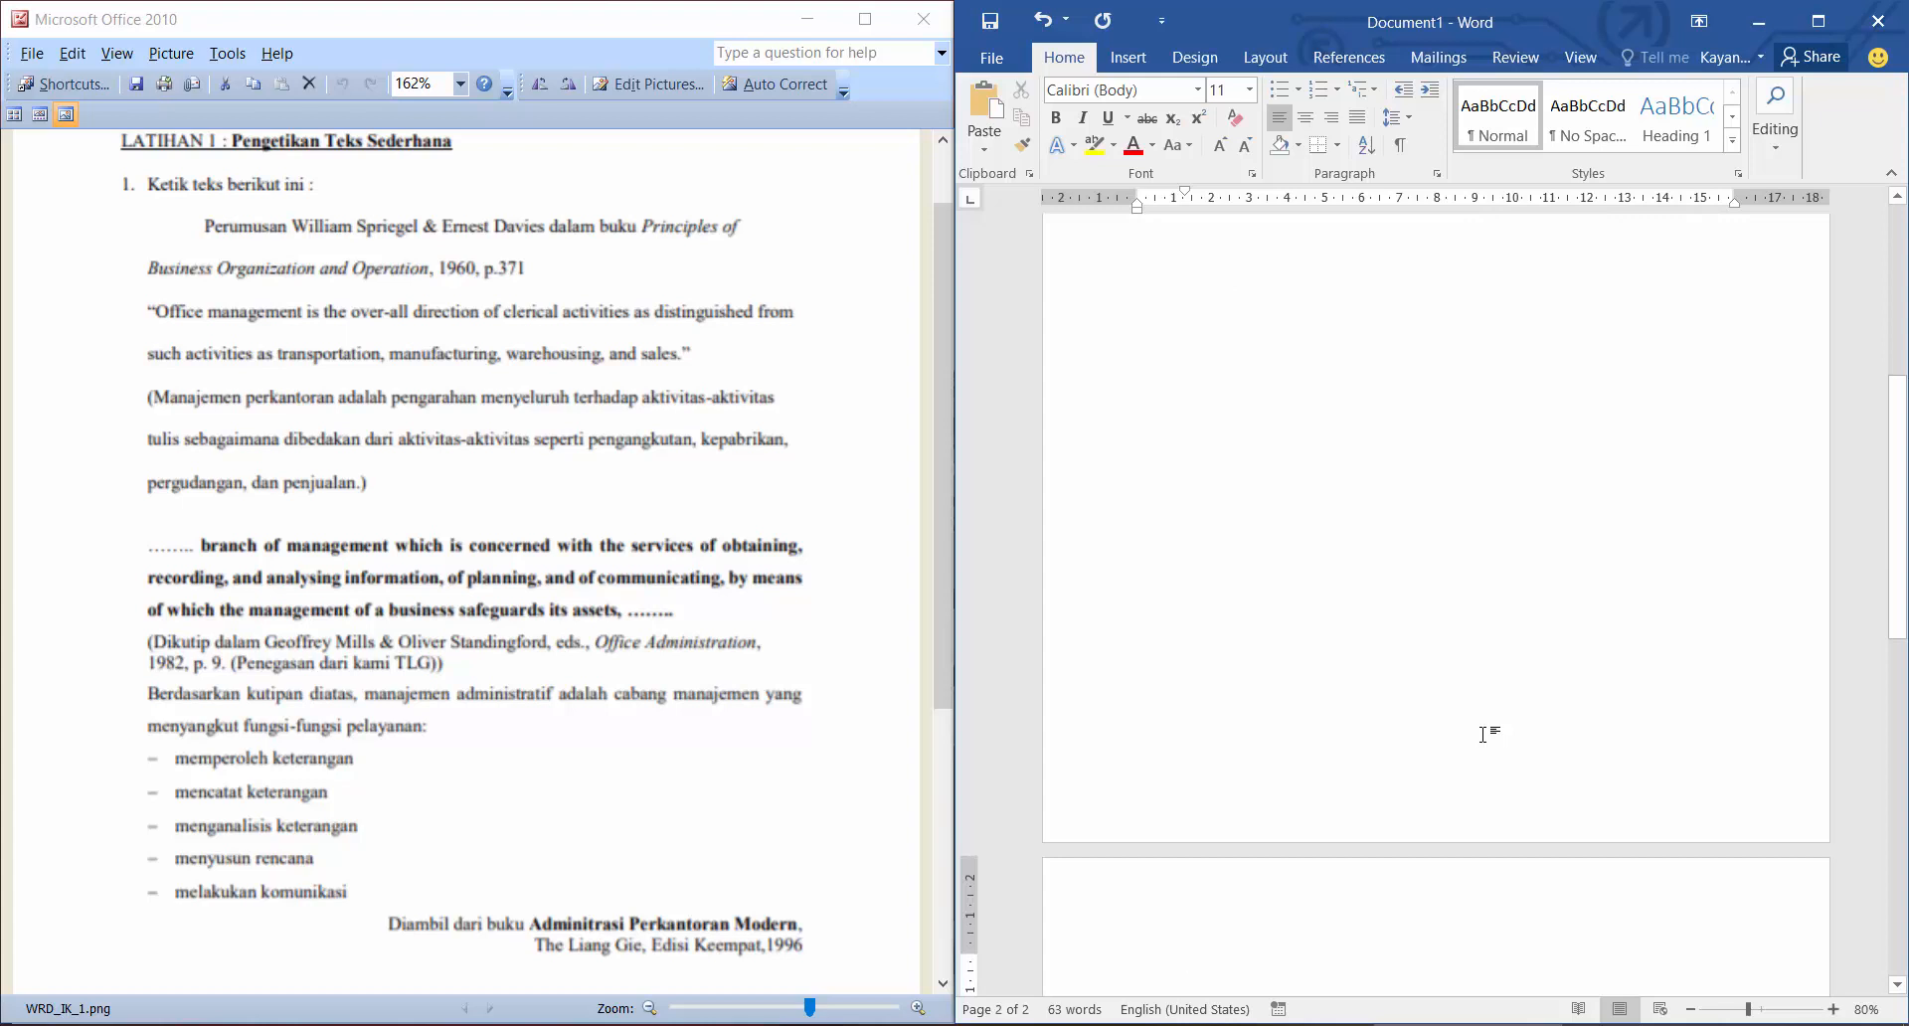
pyautogui.scroll(5, 1483, 734)
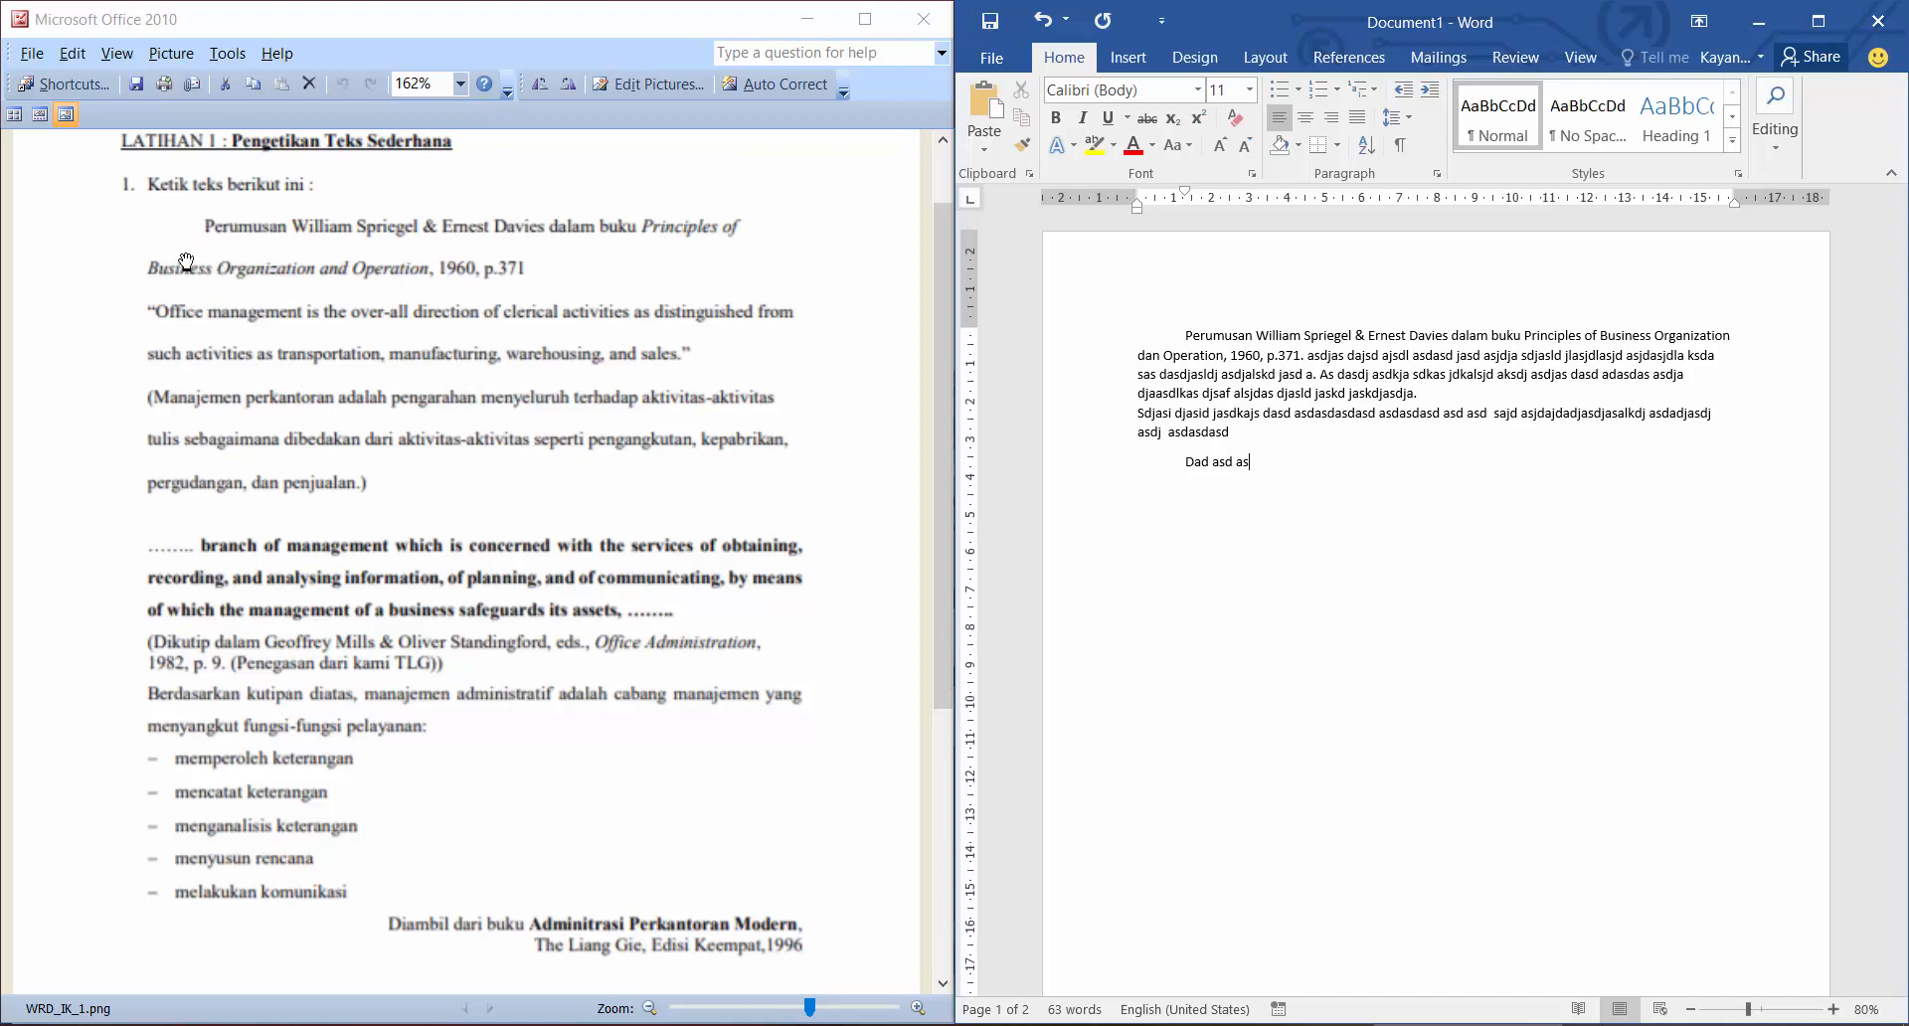
# End the paragraph at 'p.371.' and start an unindented 'Office' paragraph after a blank line.
pyautogui.click(1302, 356)
pyautogui.write('.')
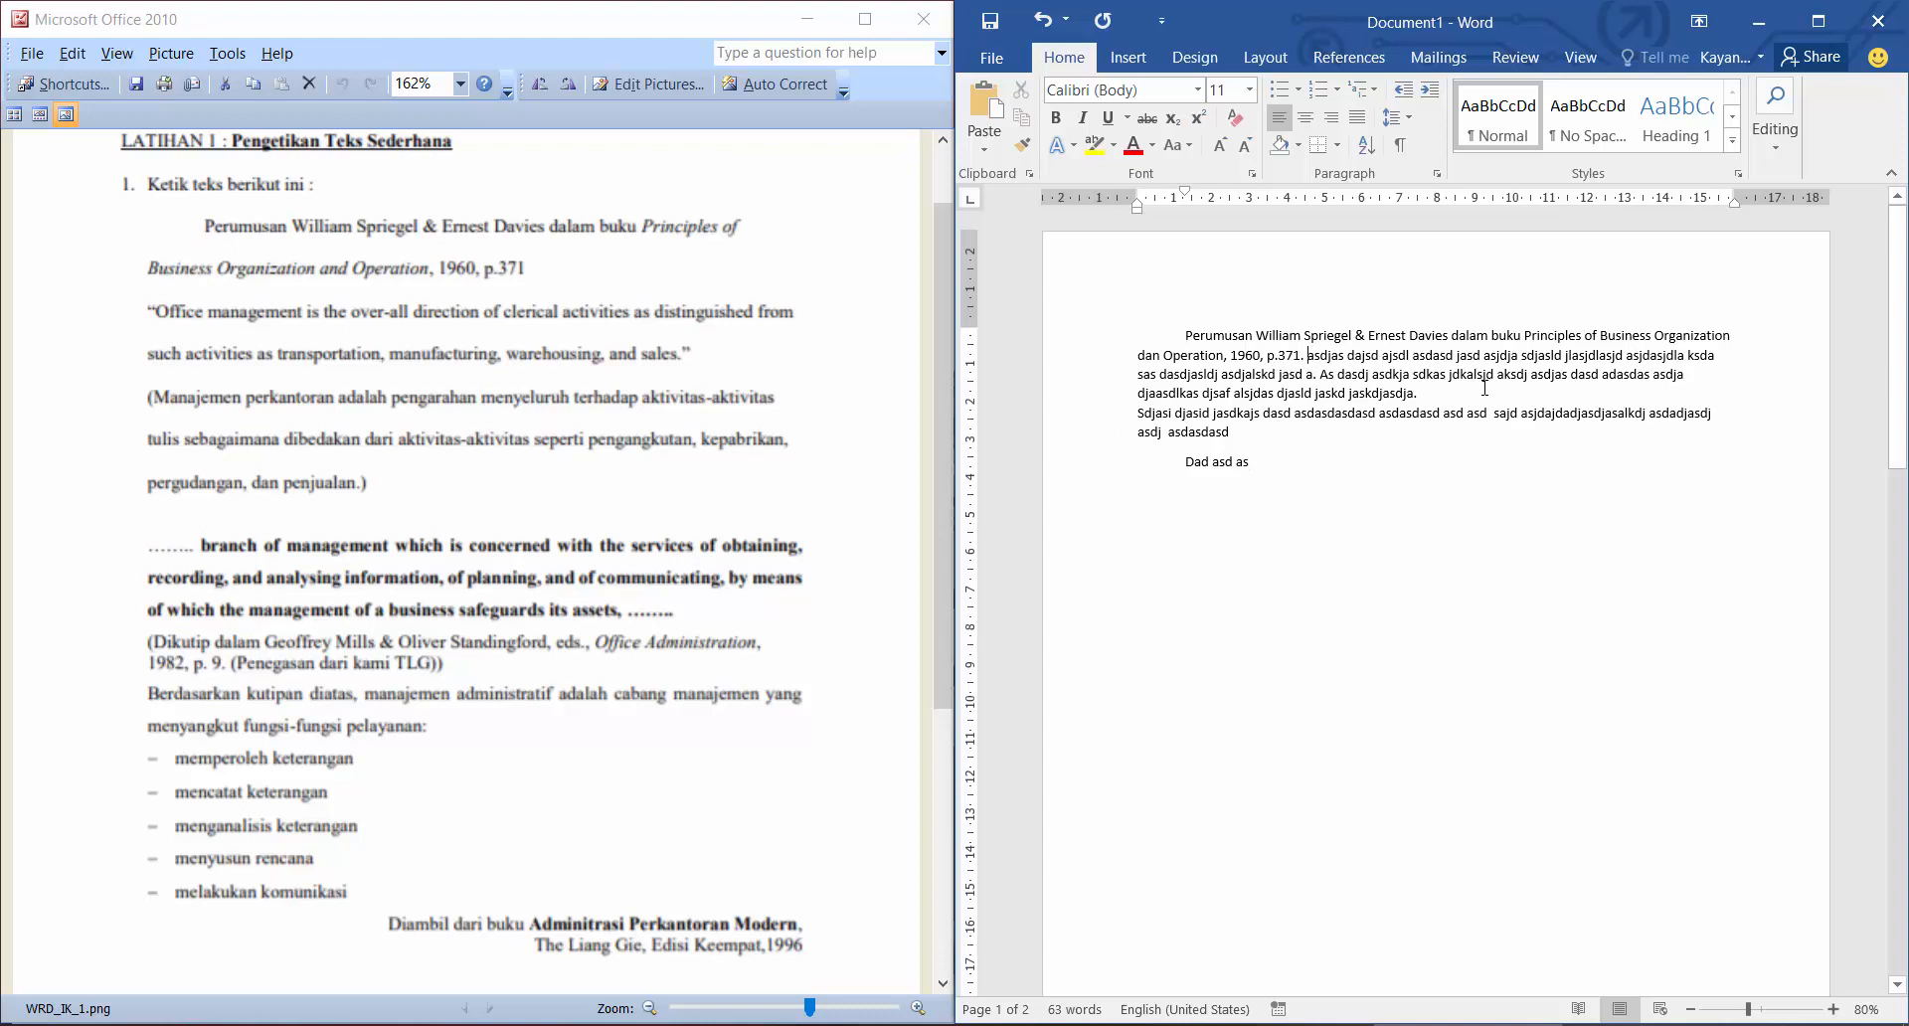
pyautogui.press('Return')
pyautogui.write('Office')
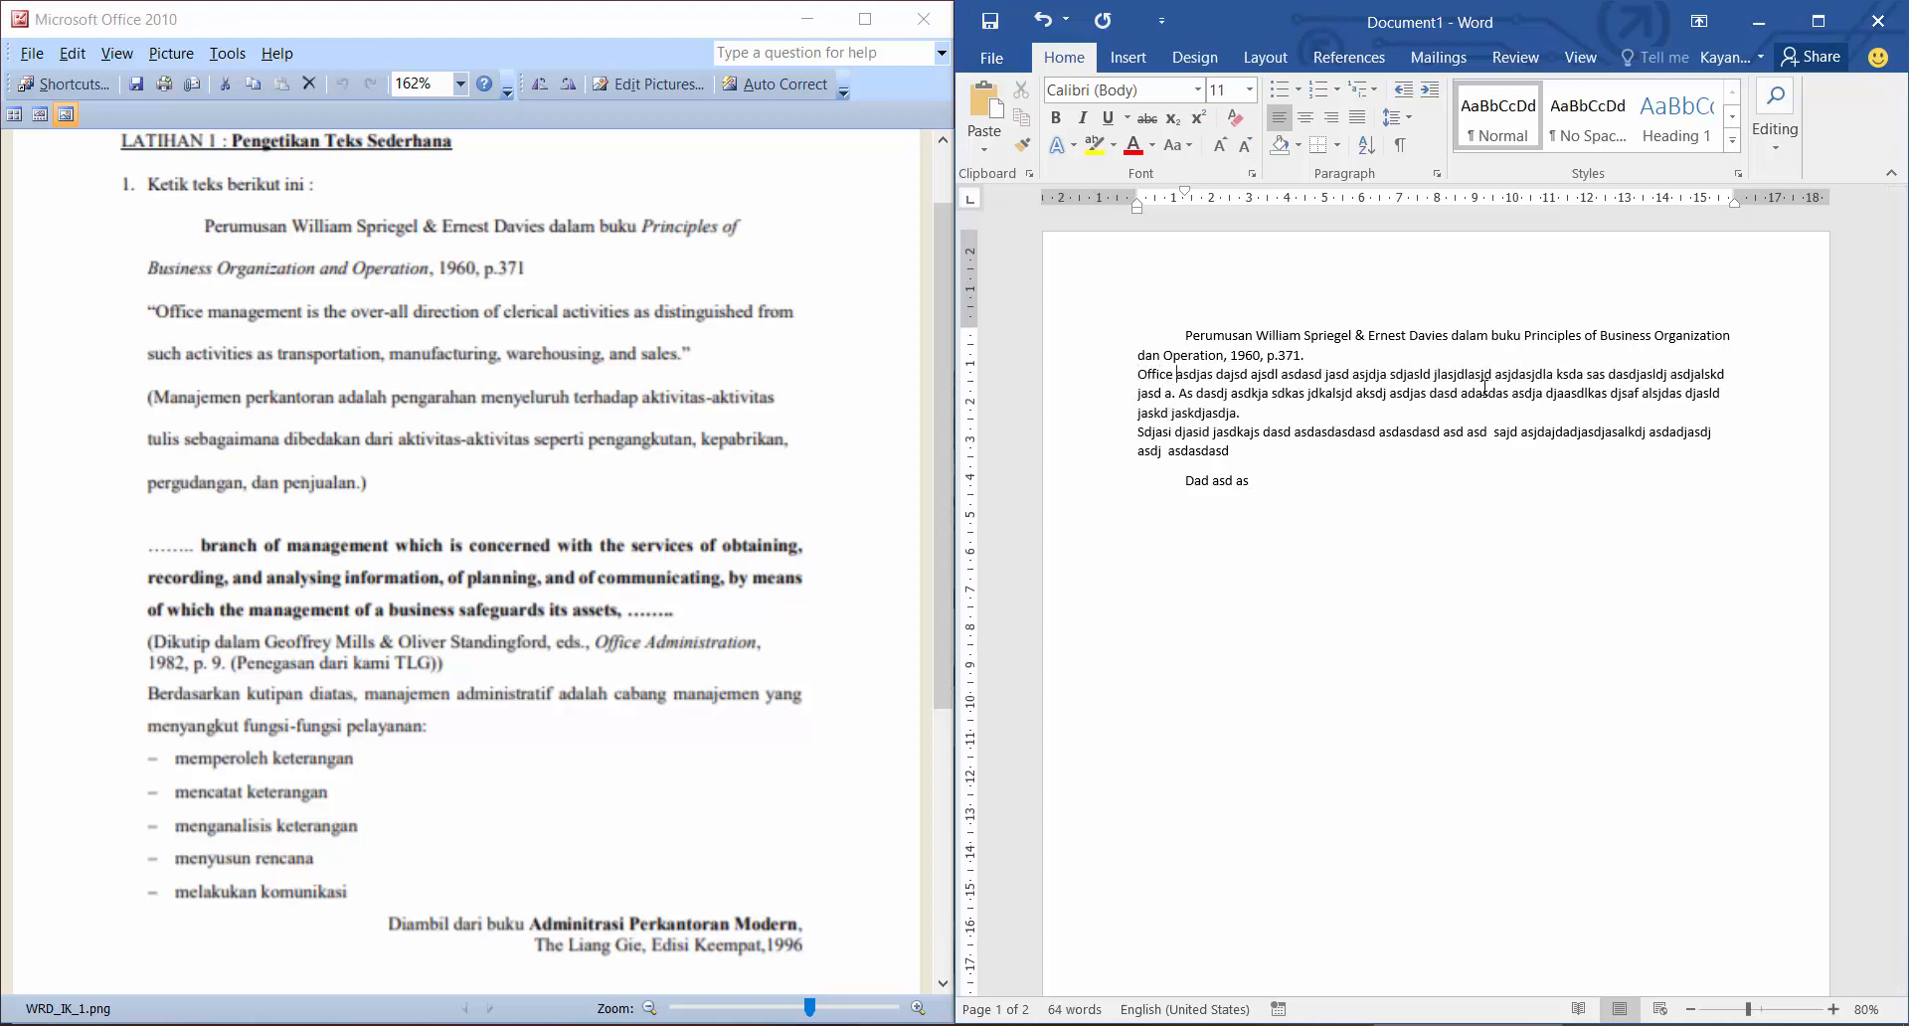
pyautogui.press('Home')
pyautogui.press('Return')
pyautogui.press('BackSpace')
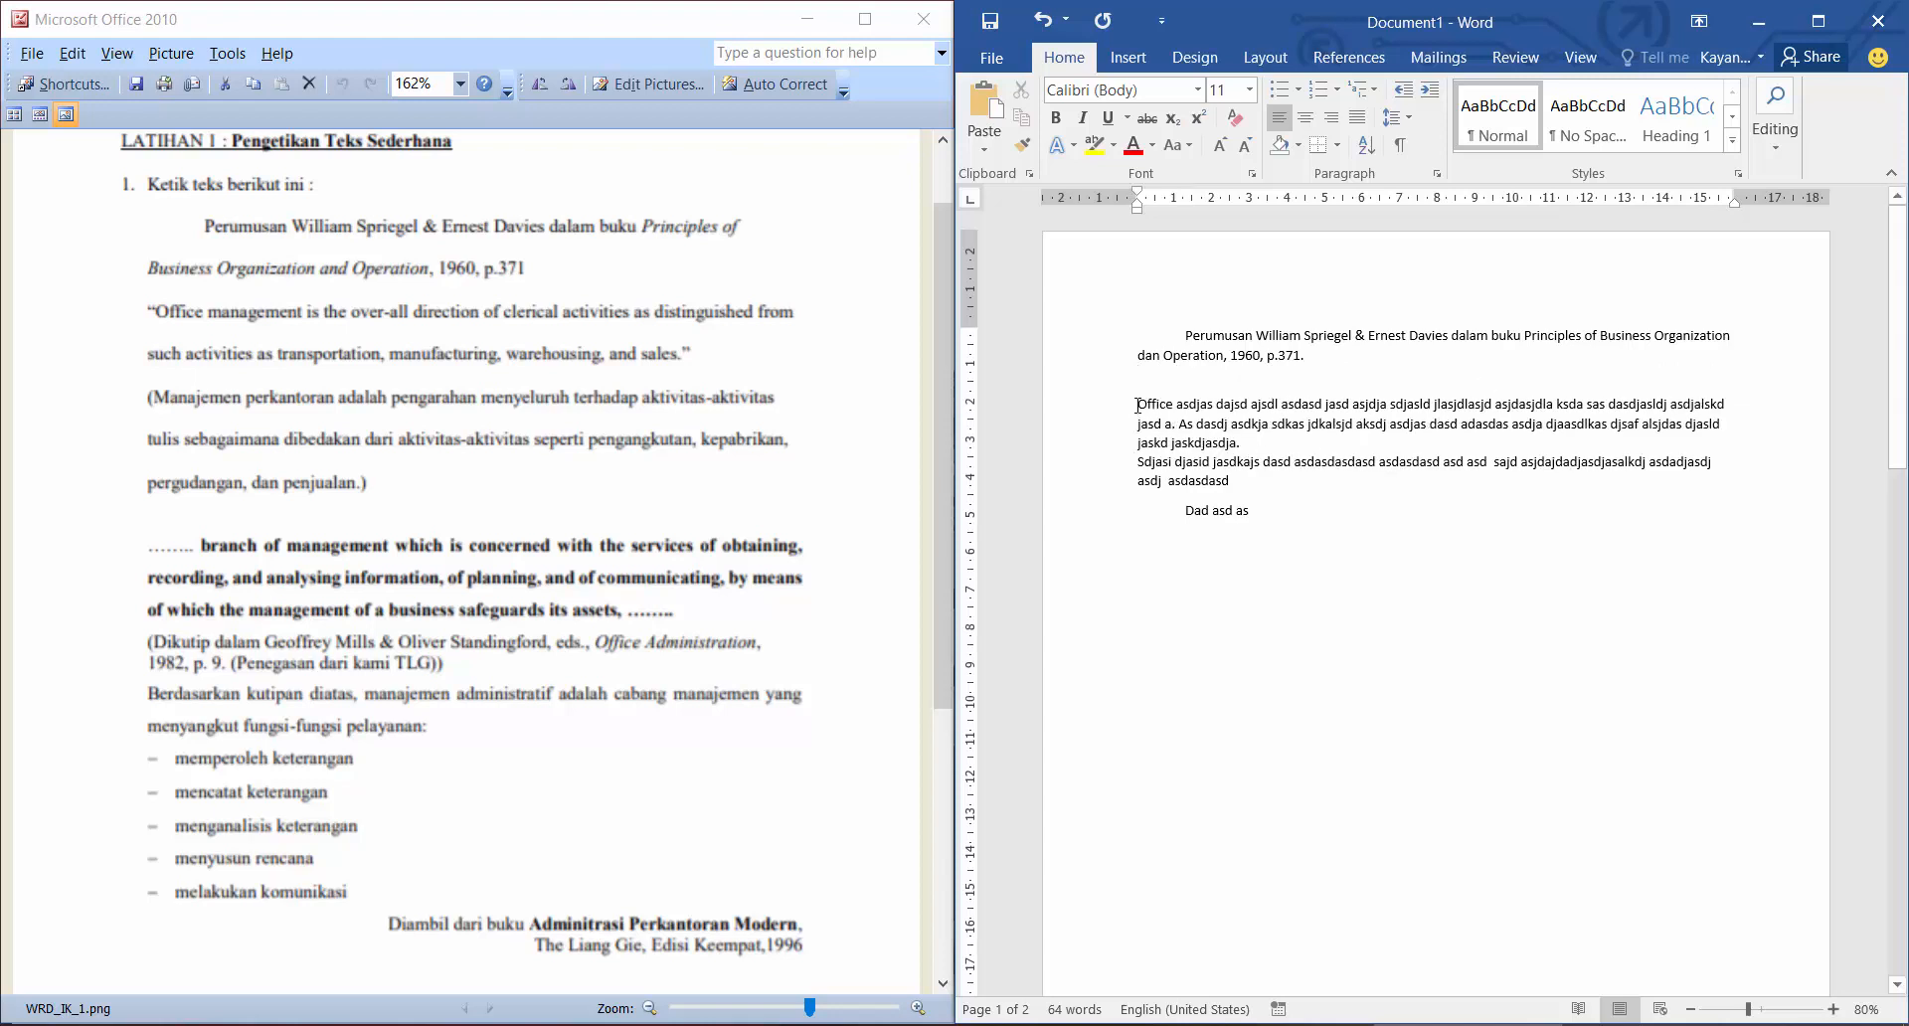
# Check the reference picture, then select and deselect 'Business Organization' in Word.
pyautogui.click(323, 316)
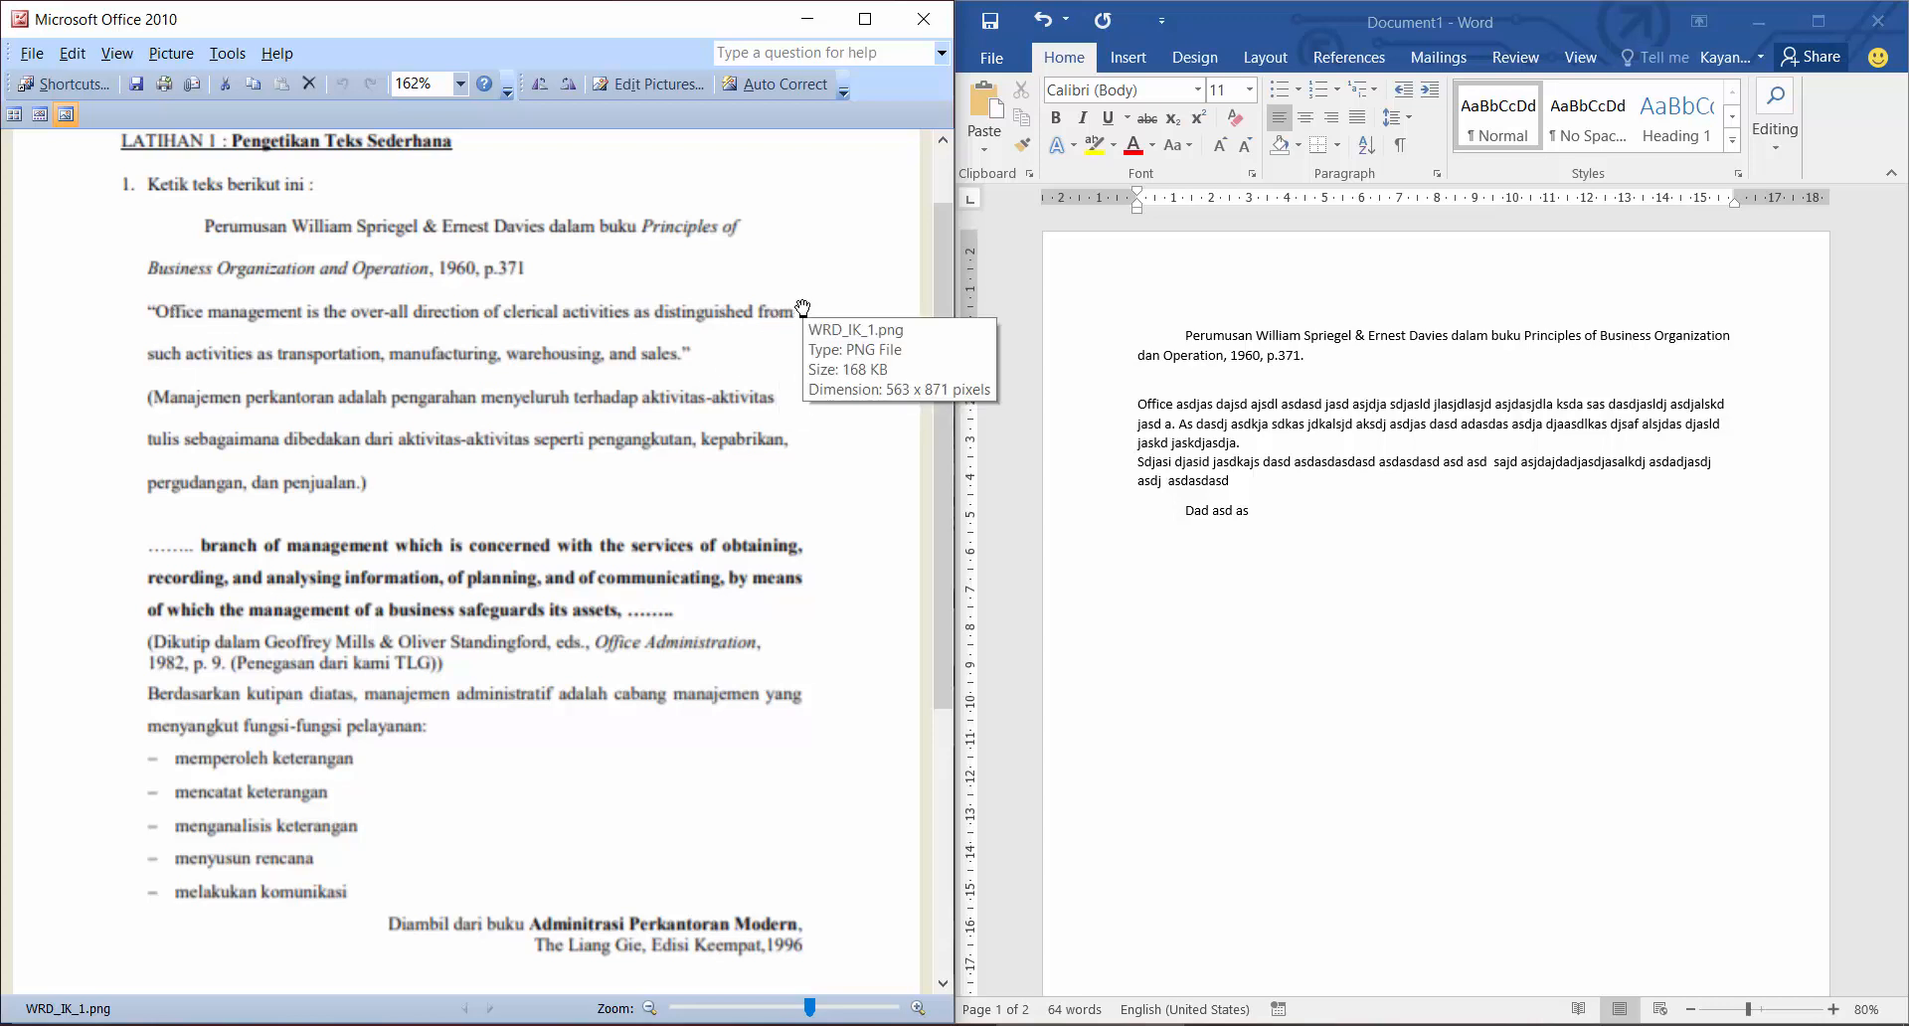
pyautogui.click(1670, 340)
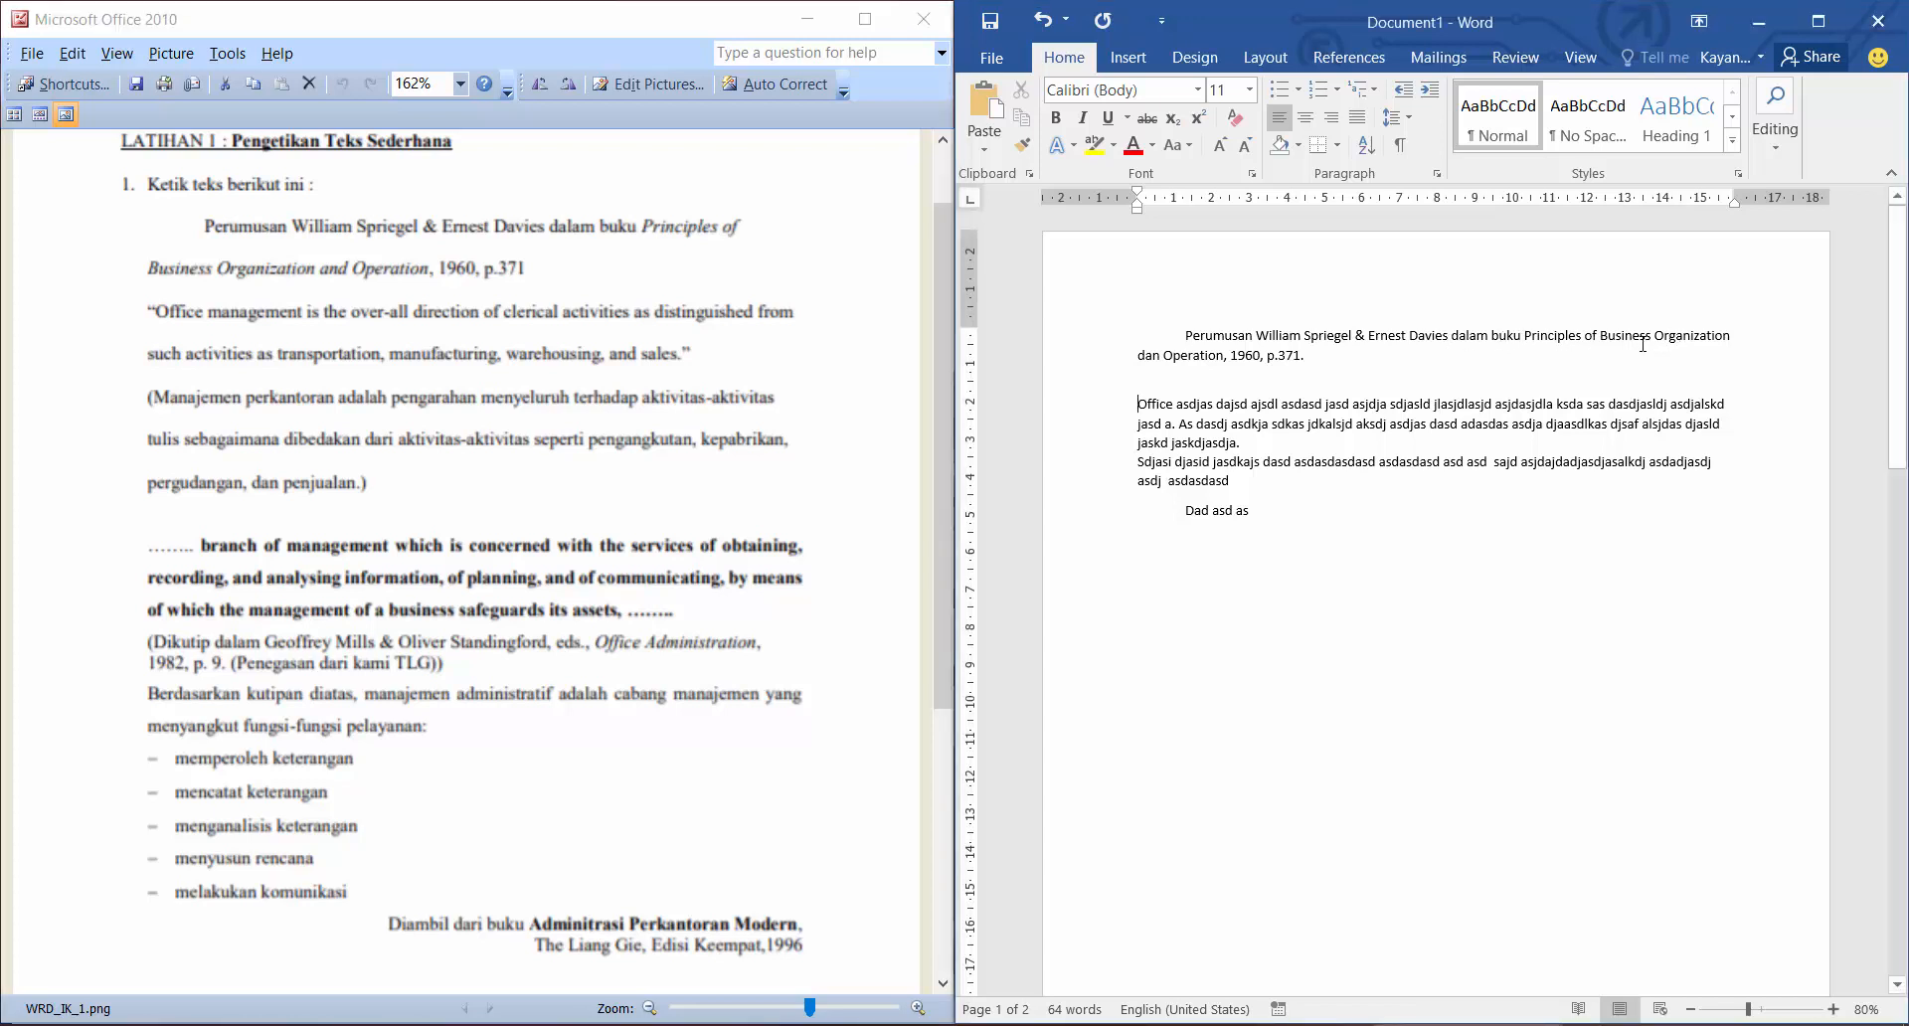
pyautogui.click(1401, 354)
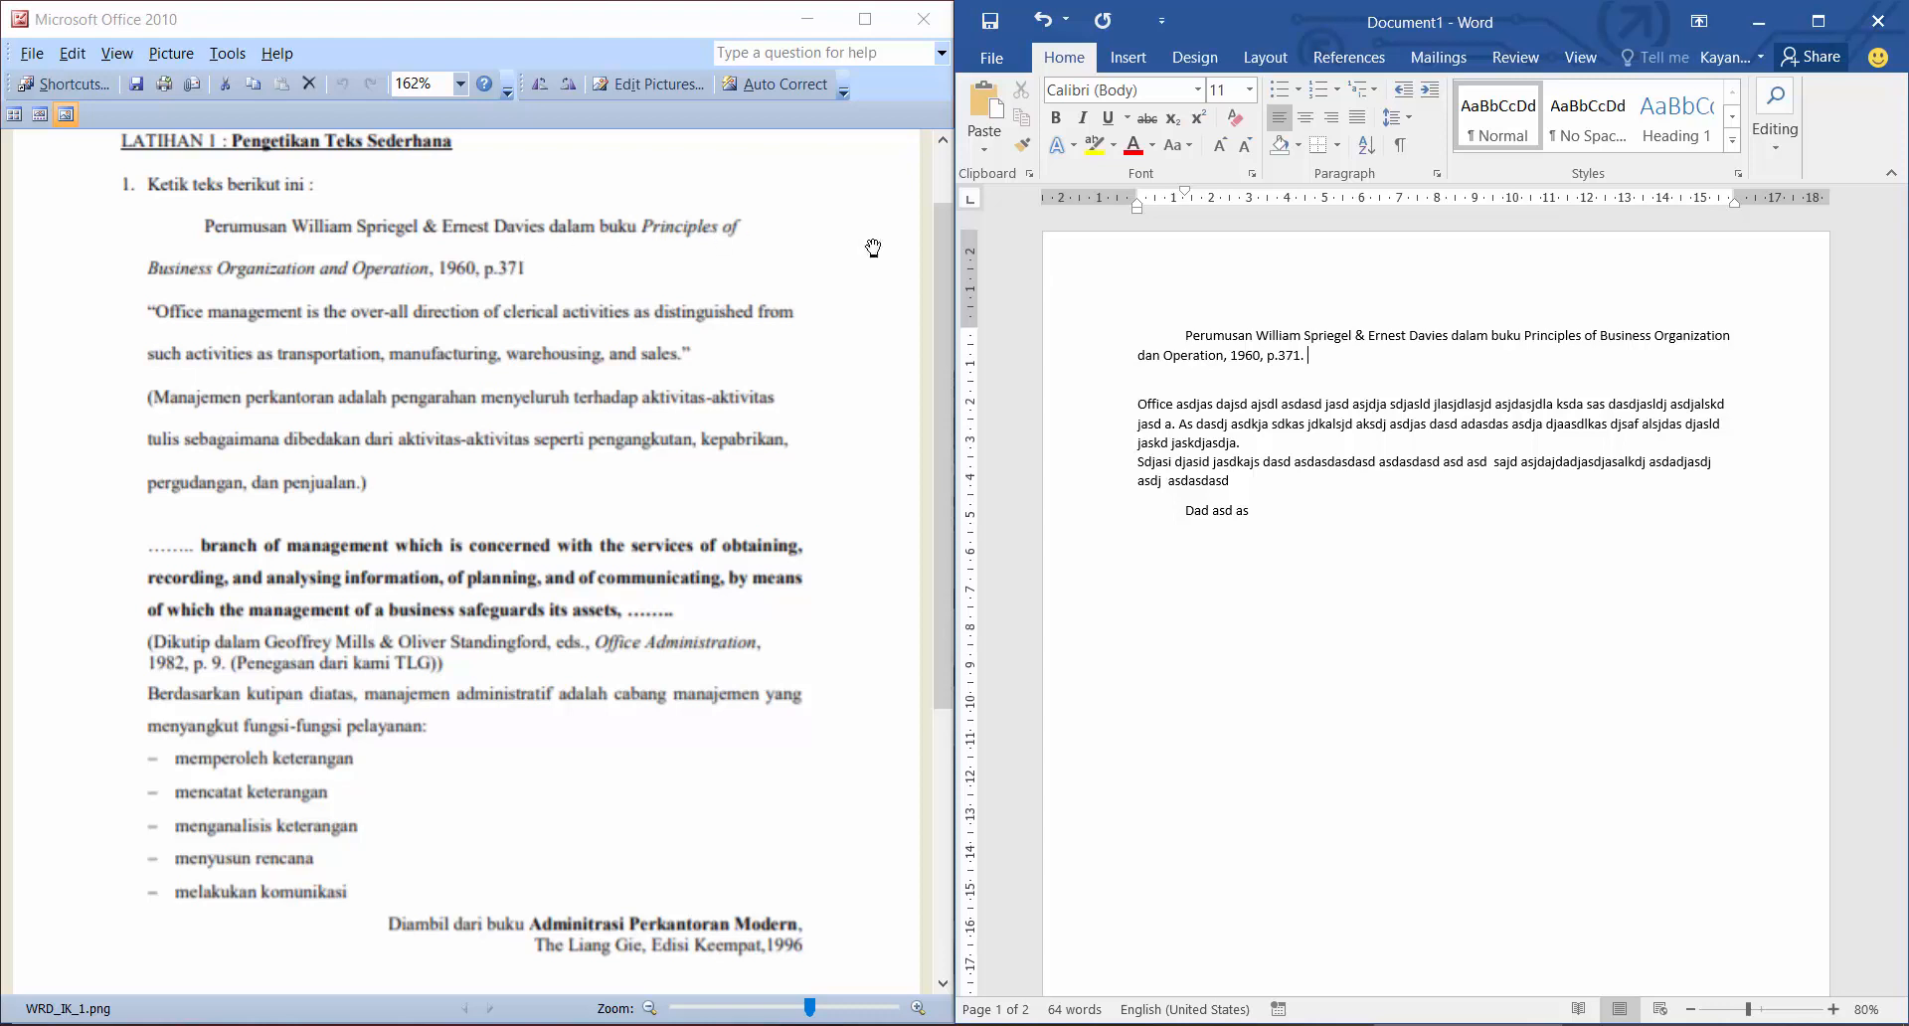
pyautogui.moveTo(1735, 338); pyautogui.dragTo(1600, 338)
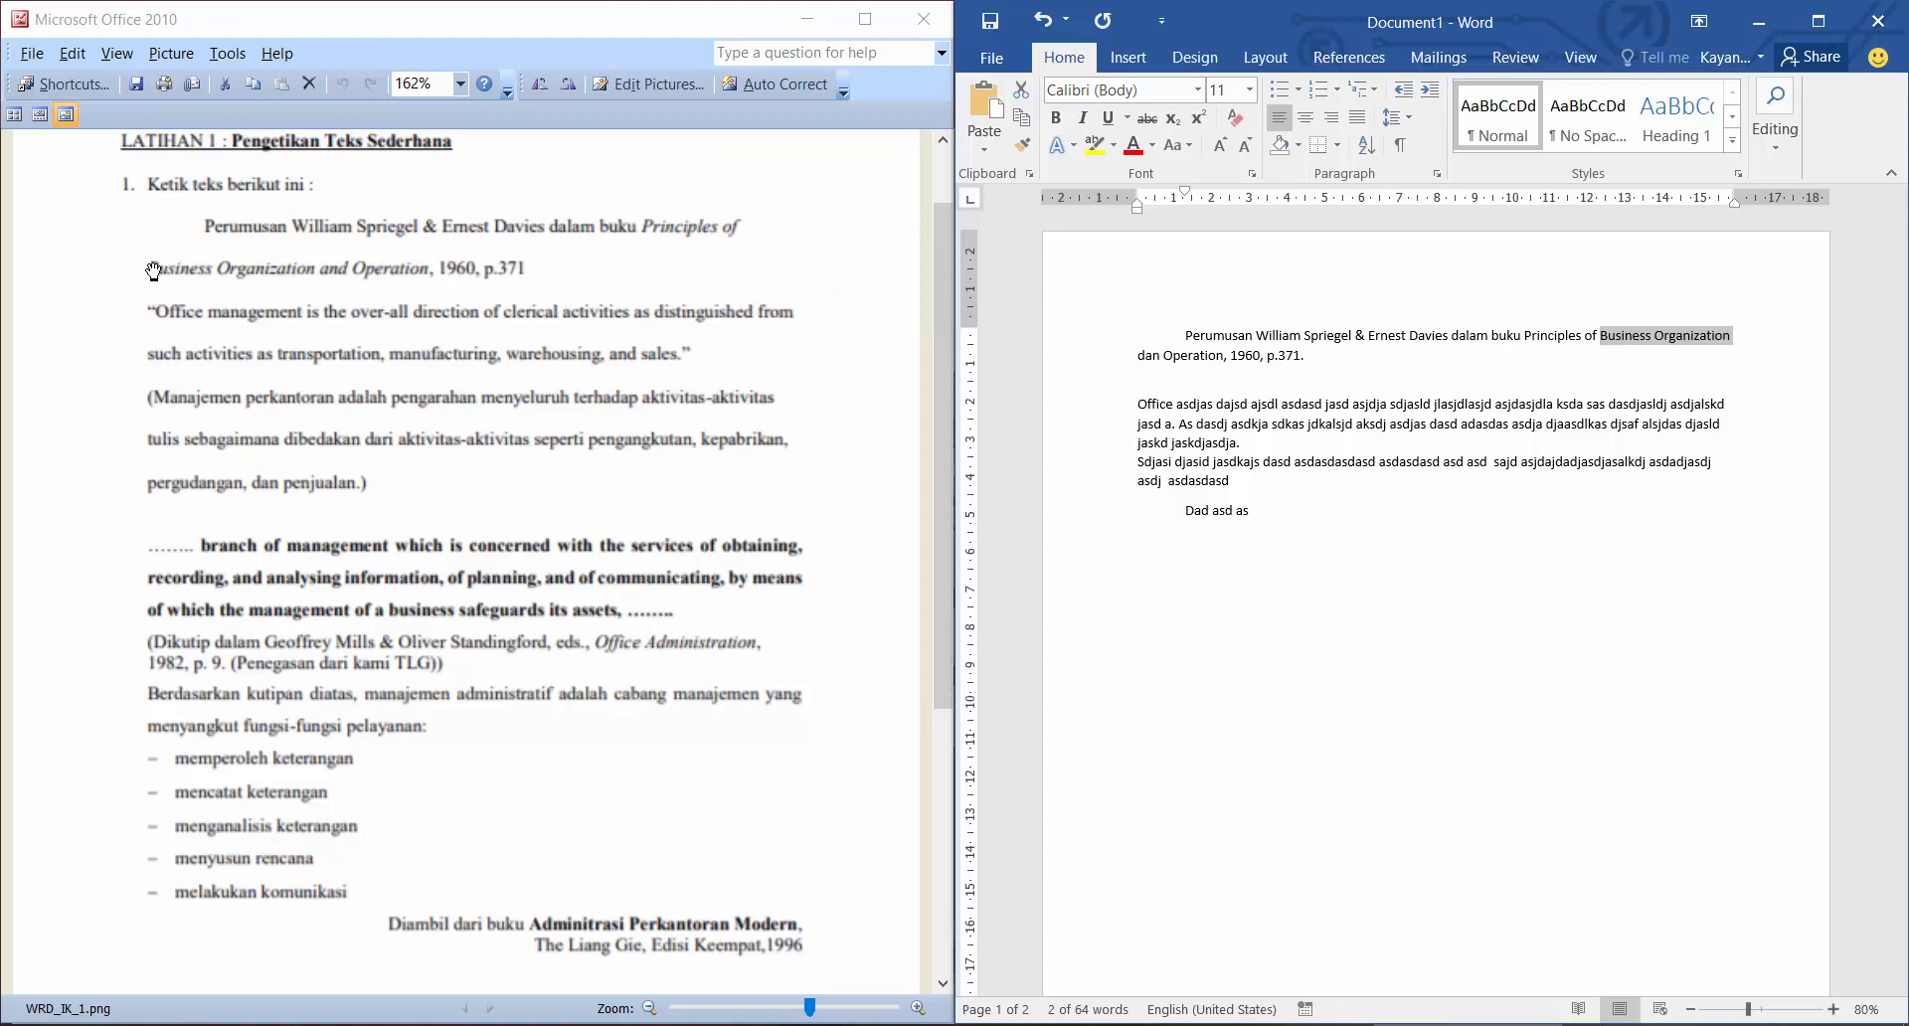
pyautogui.click(1233, 374)
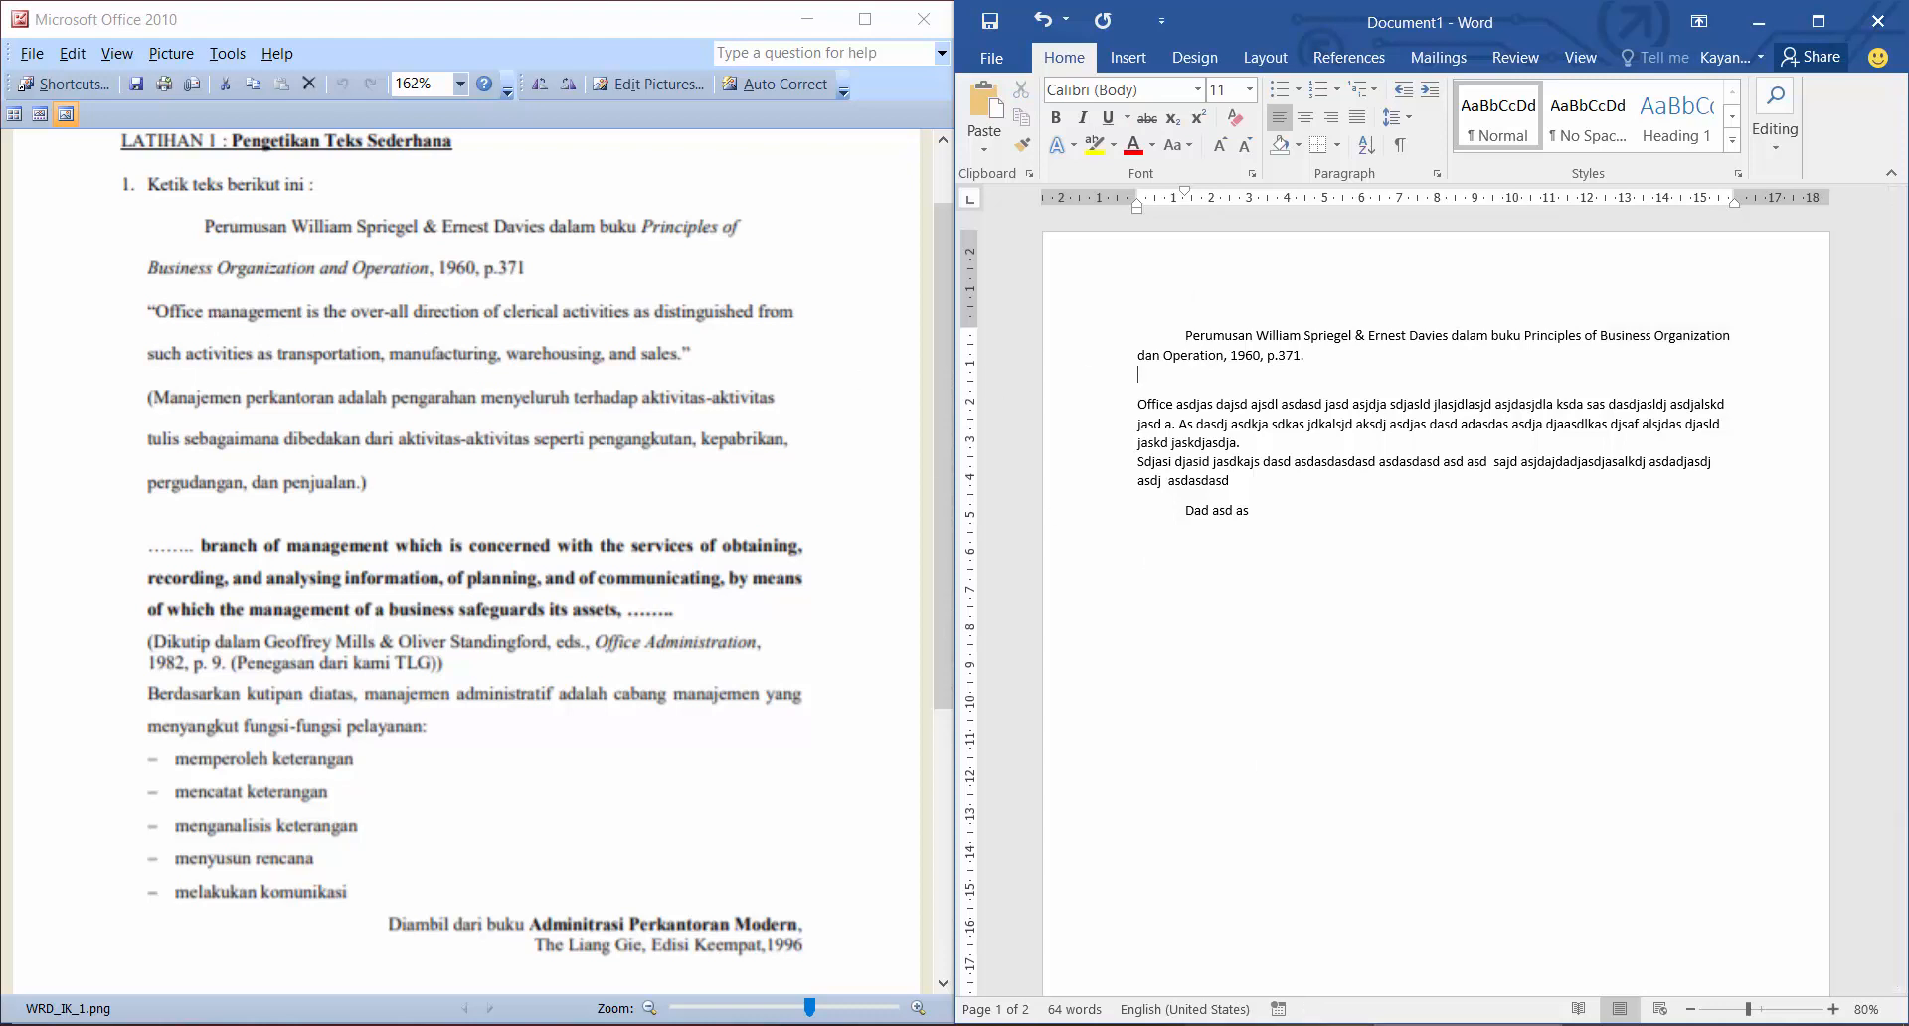
# Add a '- font' point to the Notepad notes.
pyautogui.click(1312, 1025)
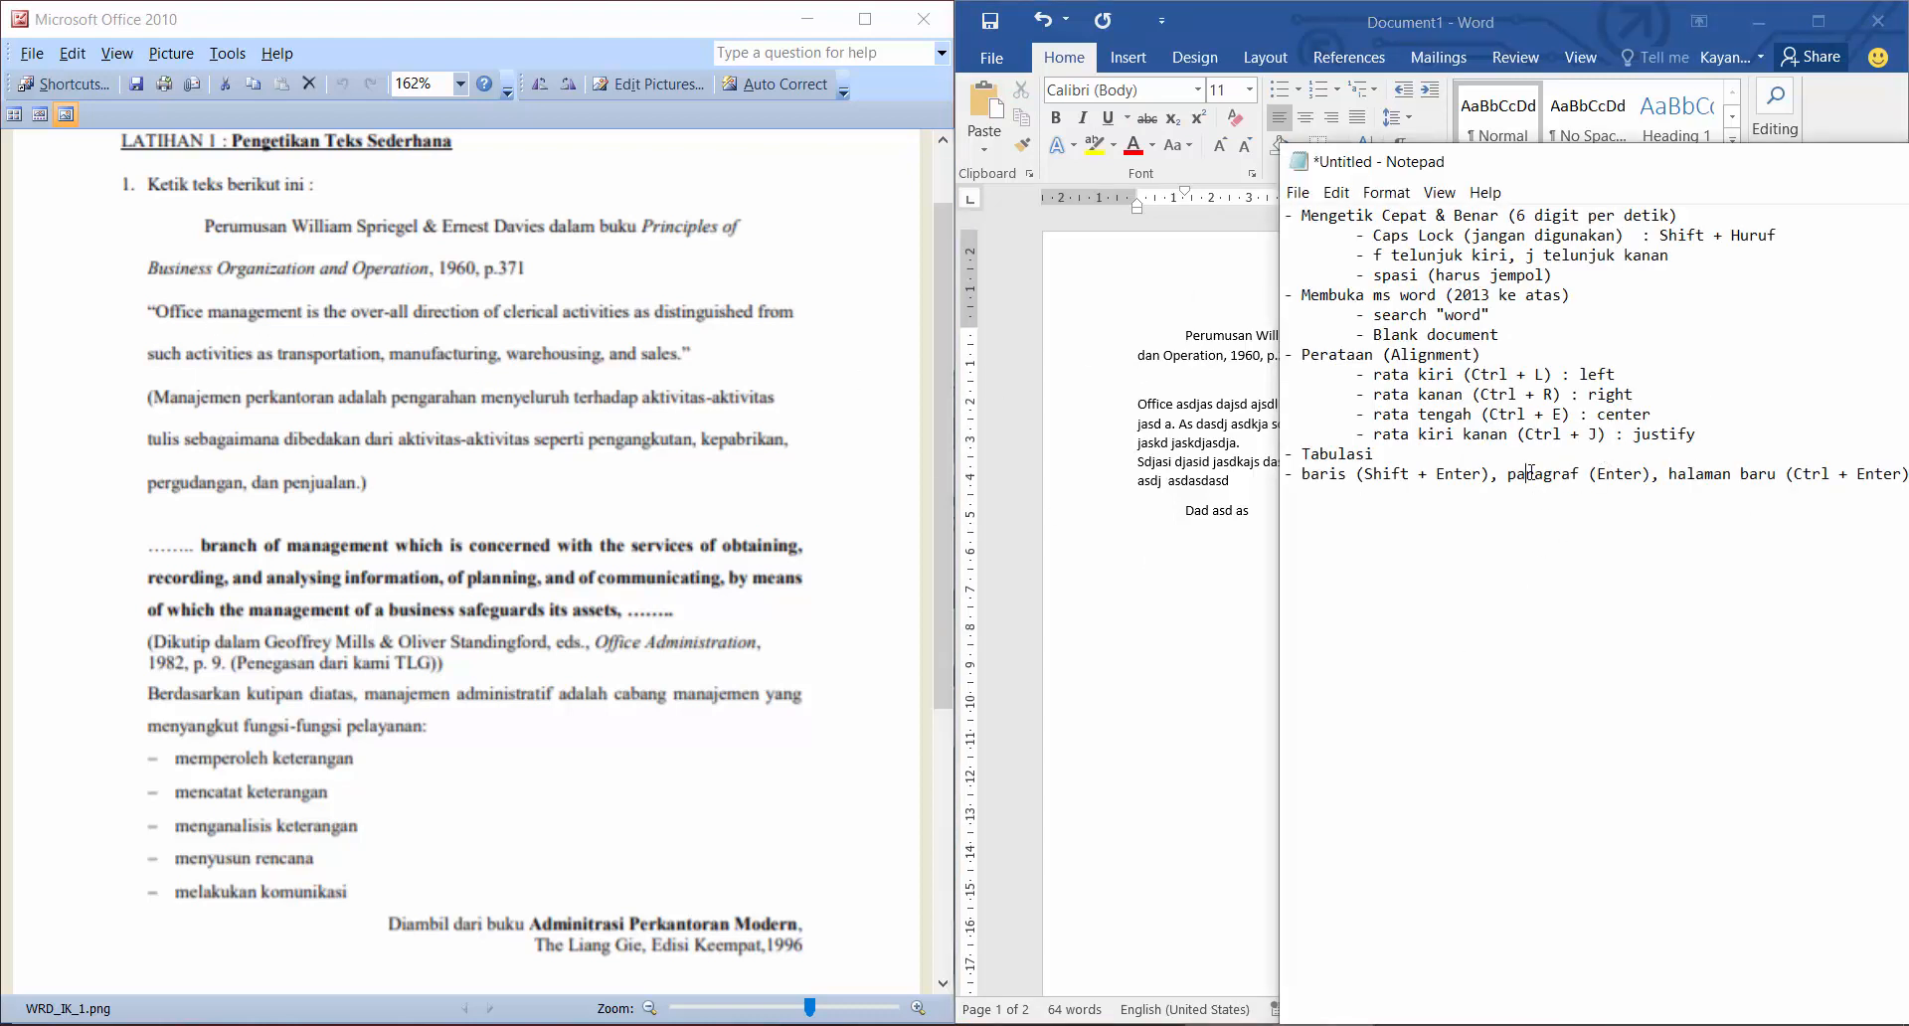
pyautogui.write('ont')
pyautogui.hotkey('alt', 'Tab')
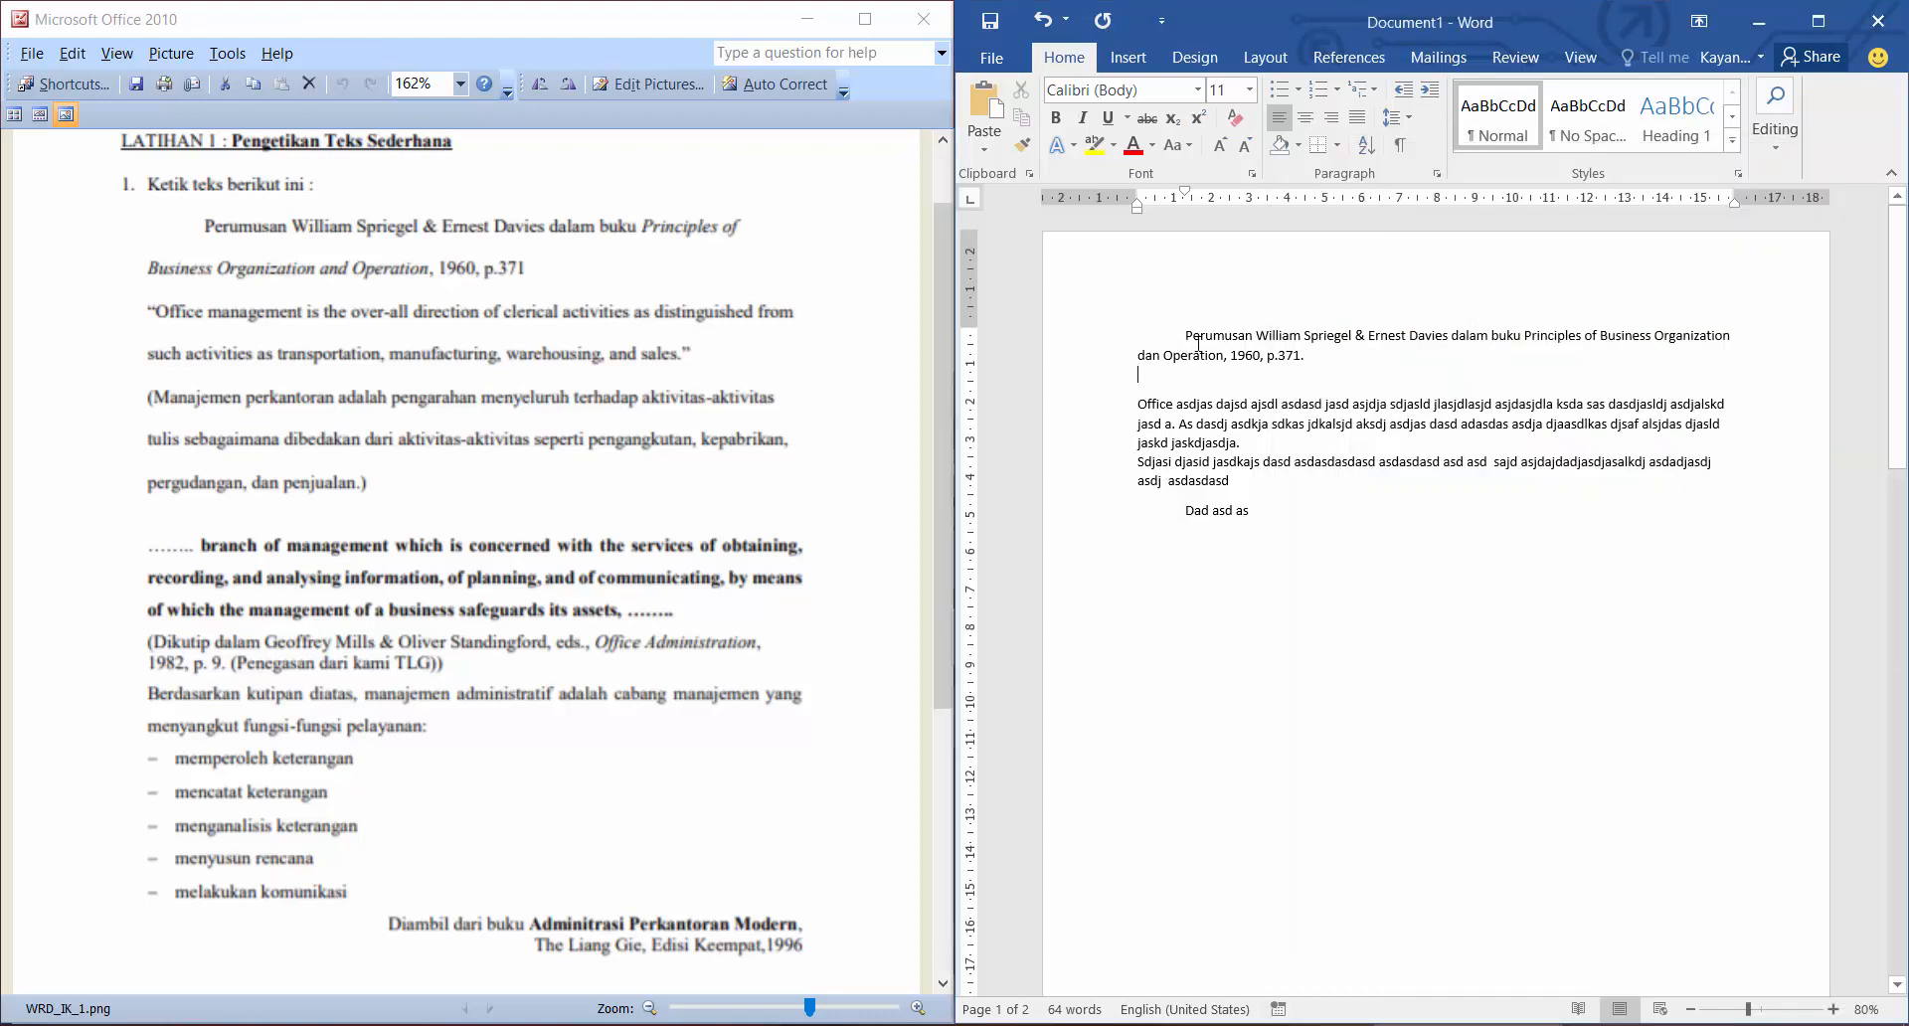
# Select all text from 'Perumusan' to 'Dad asd as' and apply Times New Roman.
pyautogui.moveTo(1189, 333); pyautogui.dragTo(1324, 524)
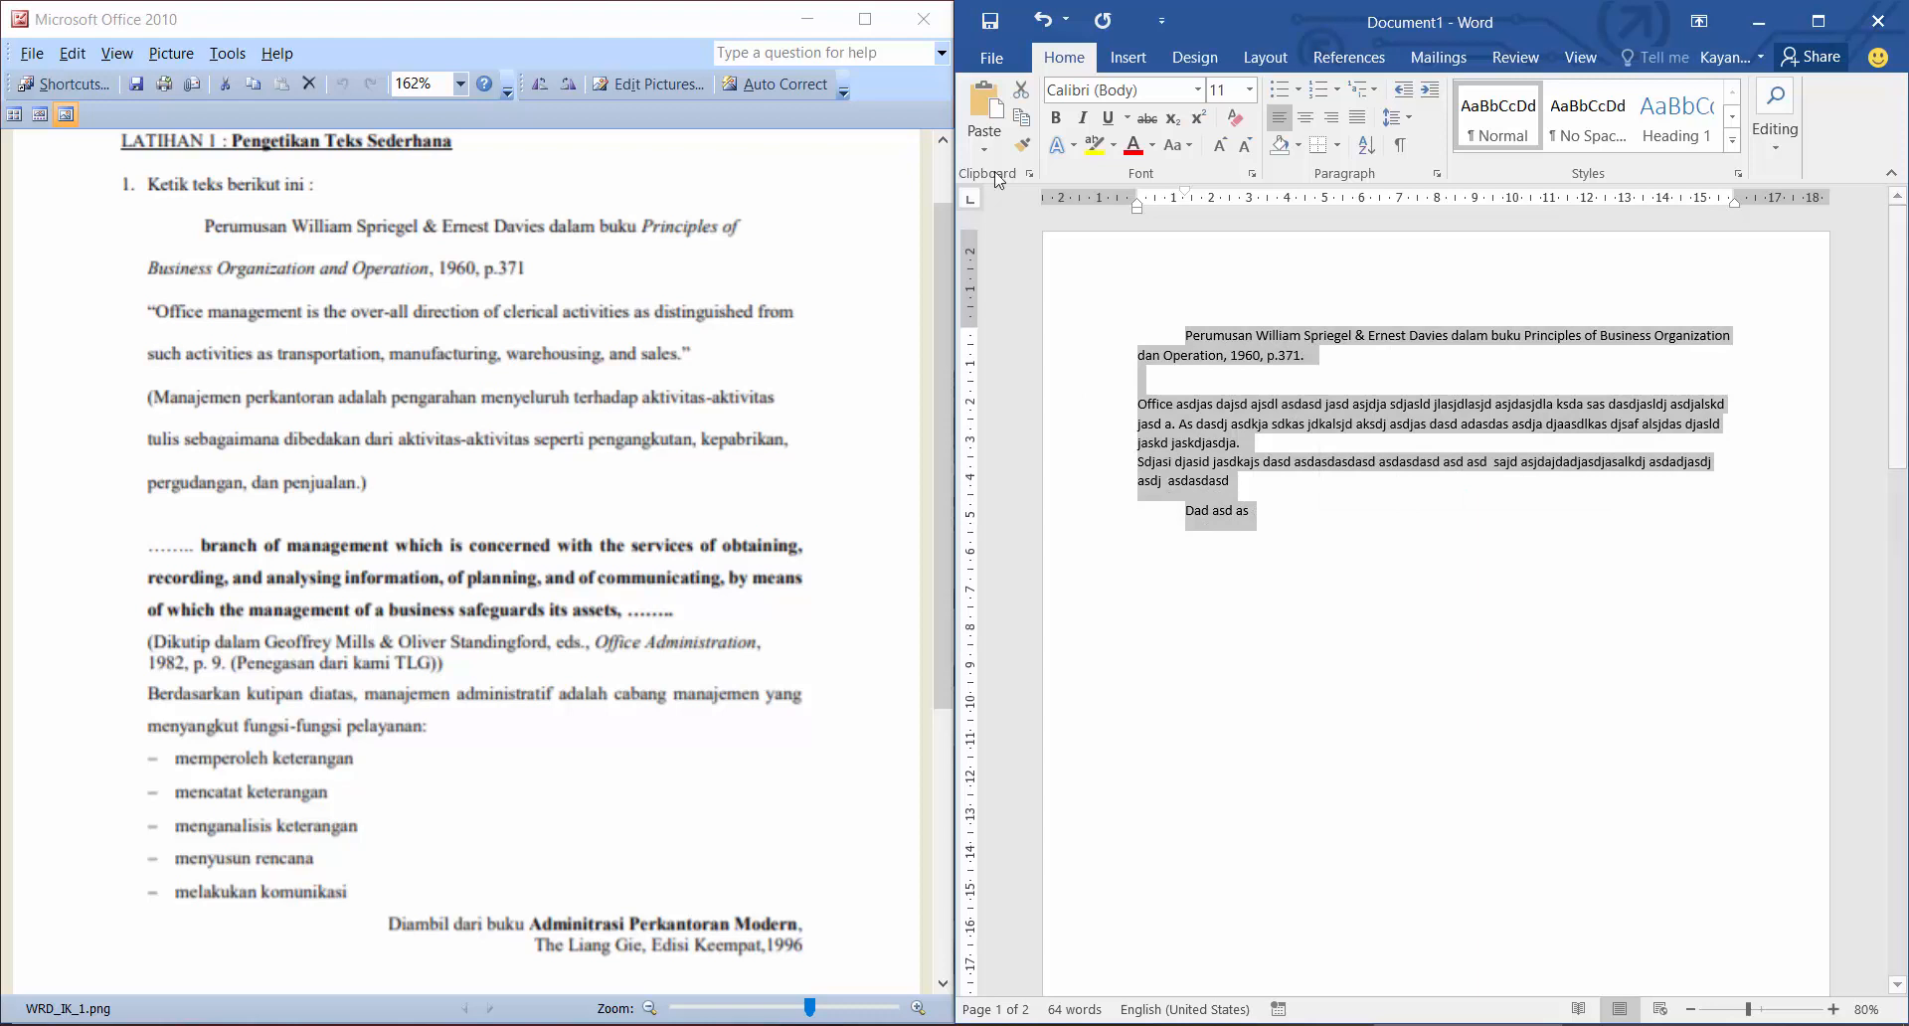
pyautogui.click(1197, 89)
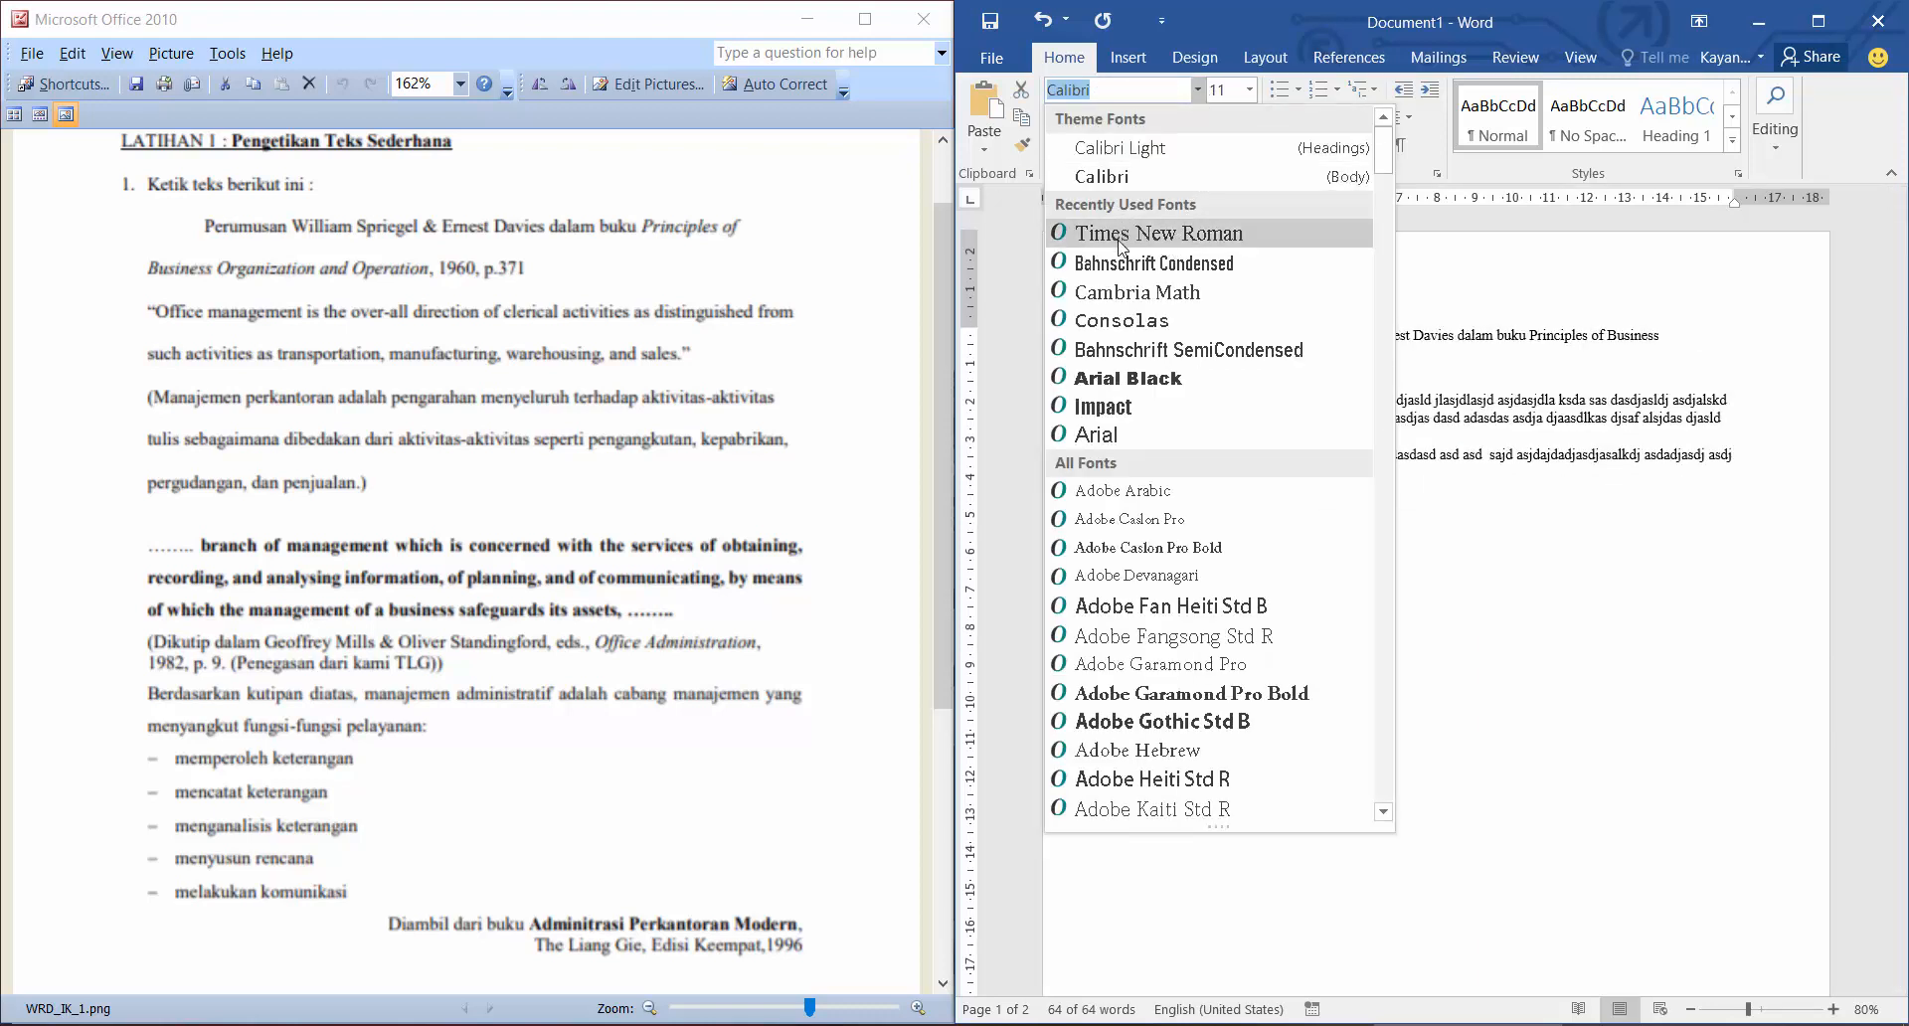
pyautogui.scroll(-8, 1193, 397)
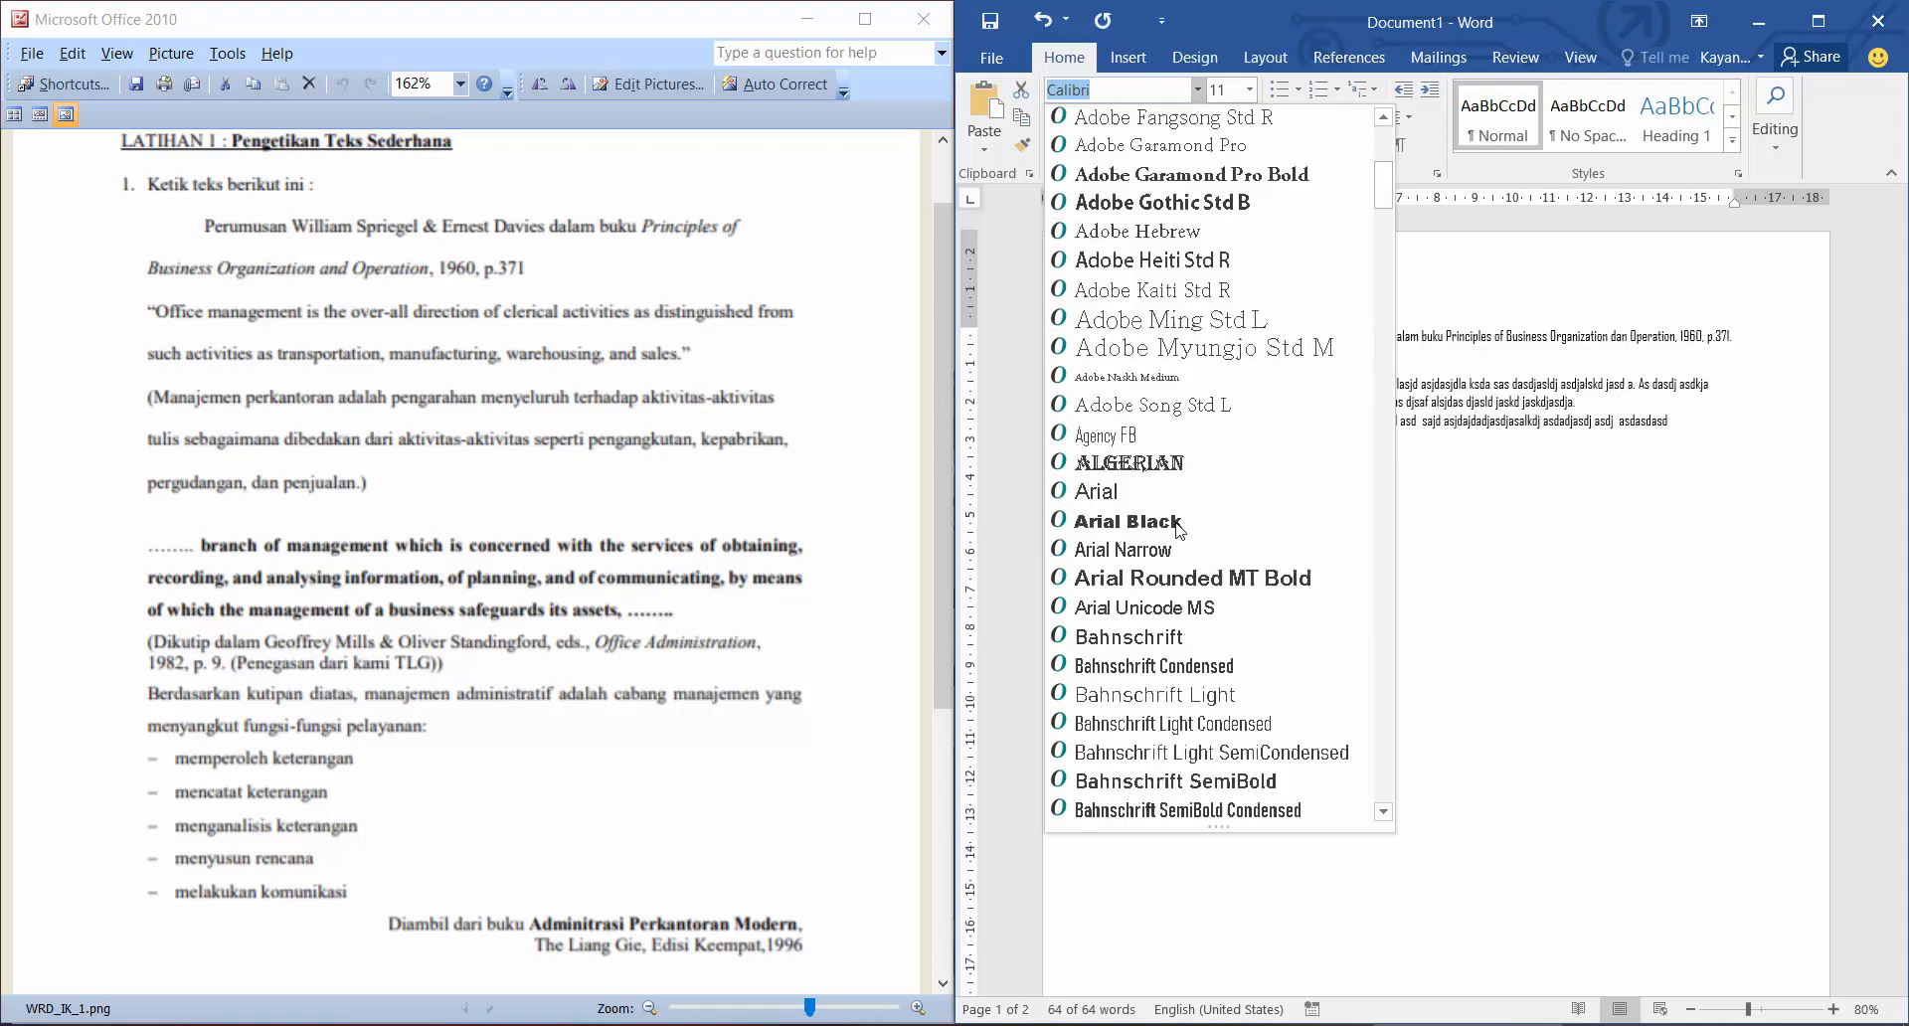
pyautogui.scroll(8, 1220, 420)
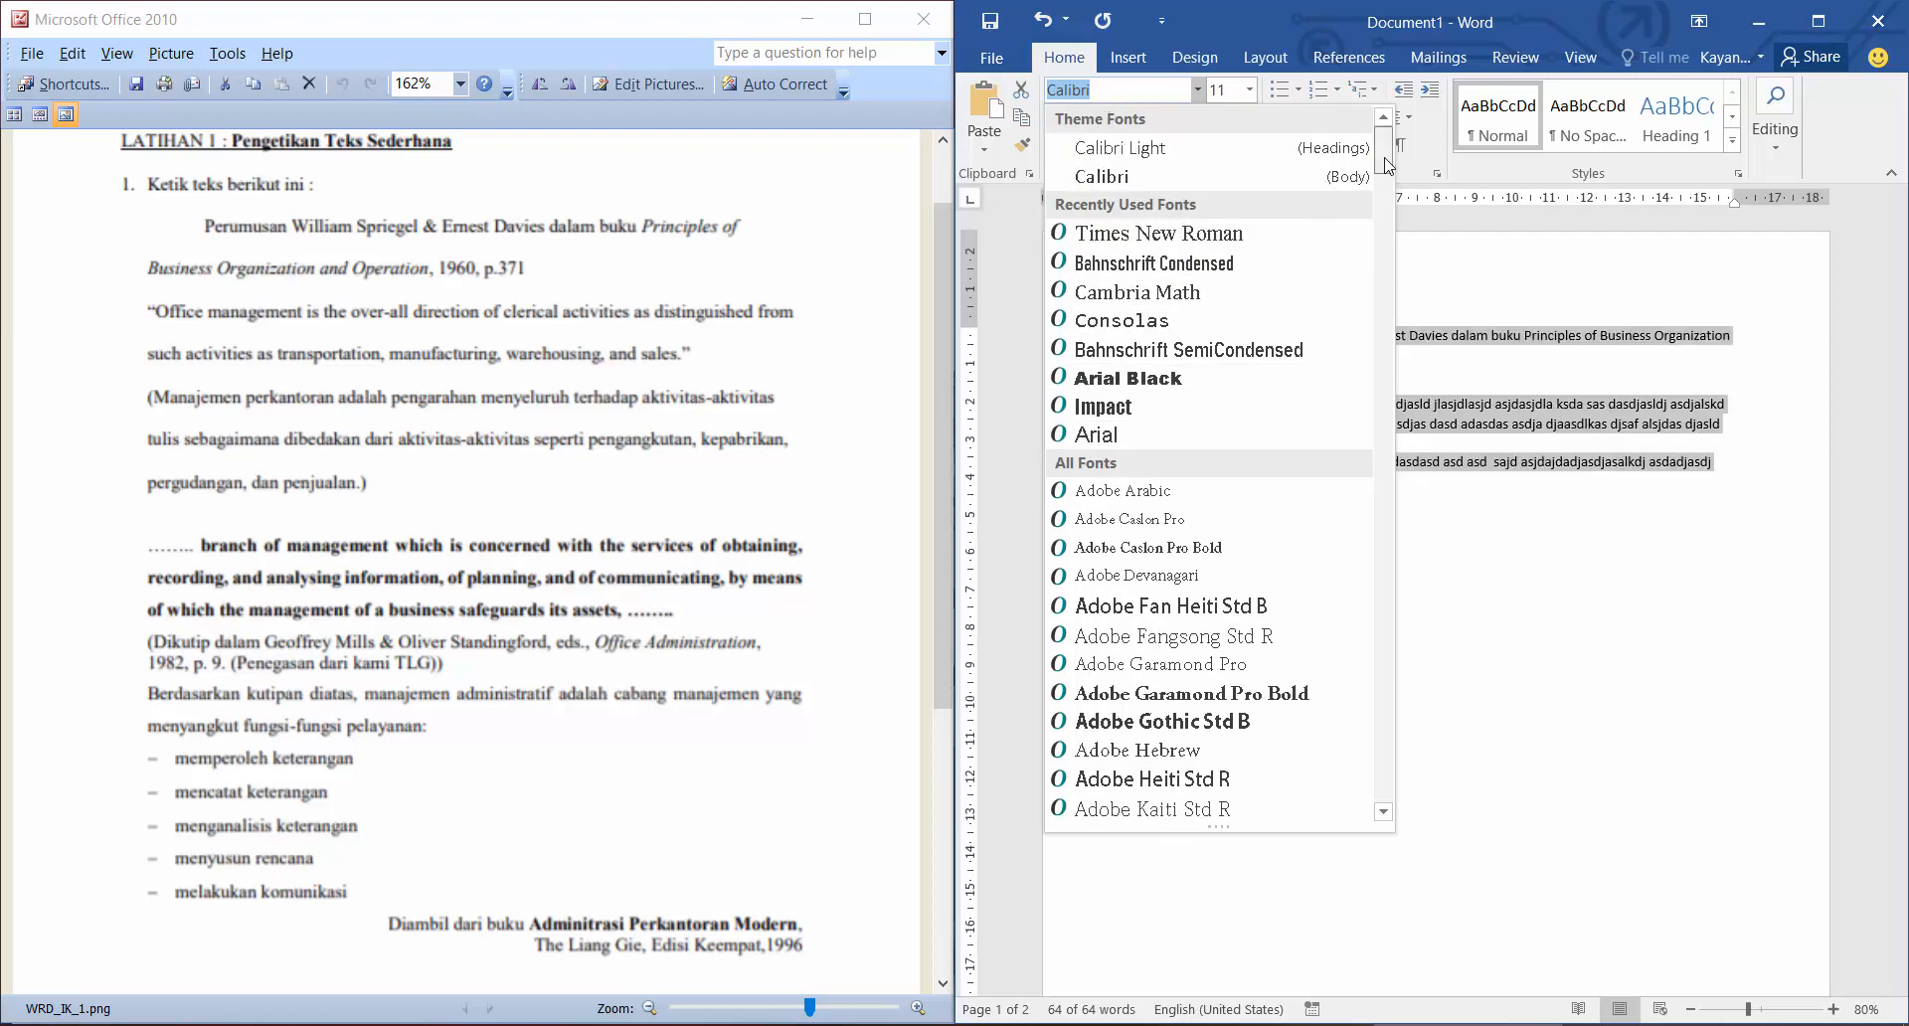
pyautogui.moveTo(1383, 167); pyautogui.dragTo(1400, 765)
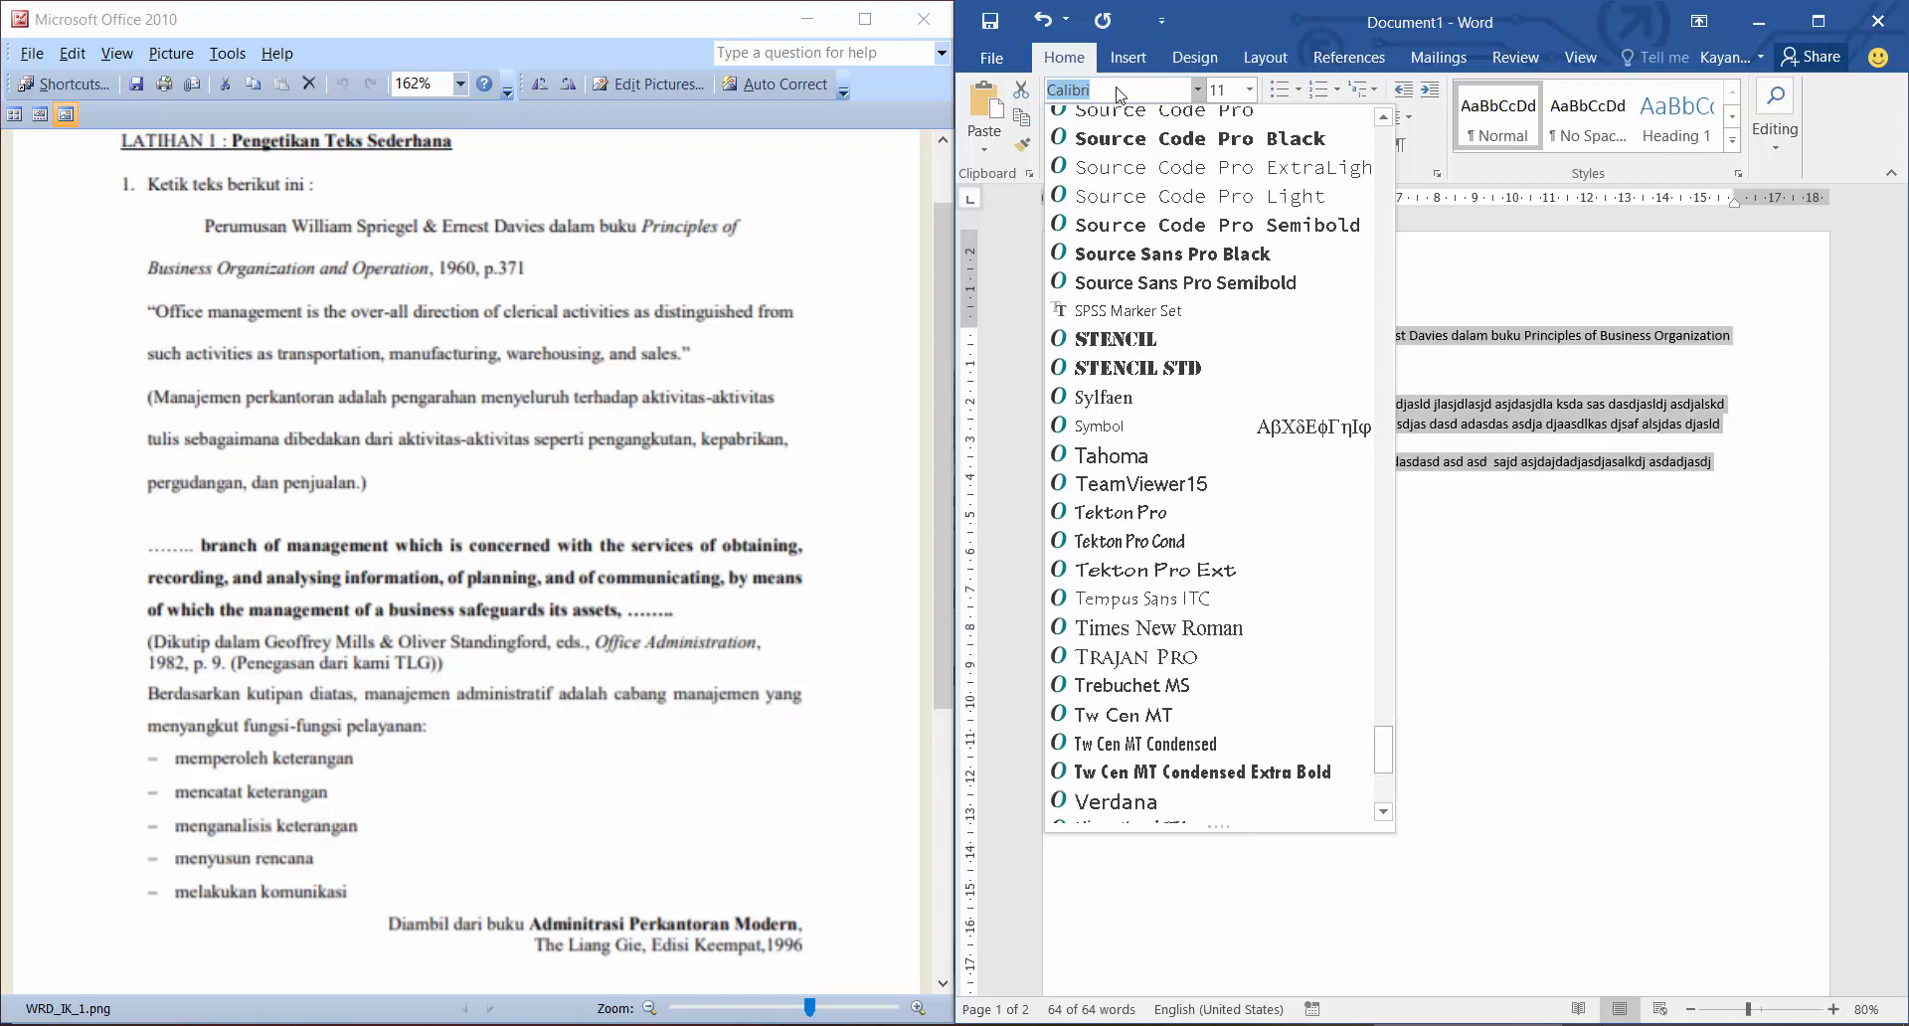
pyautogui.write('Times New Roman')
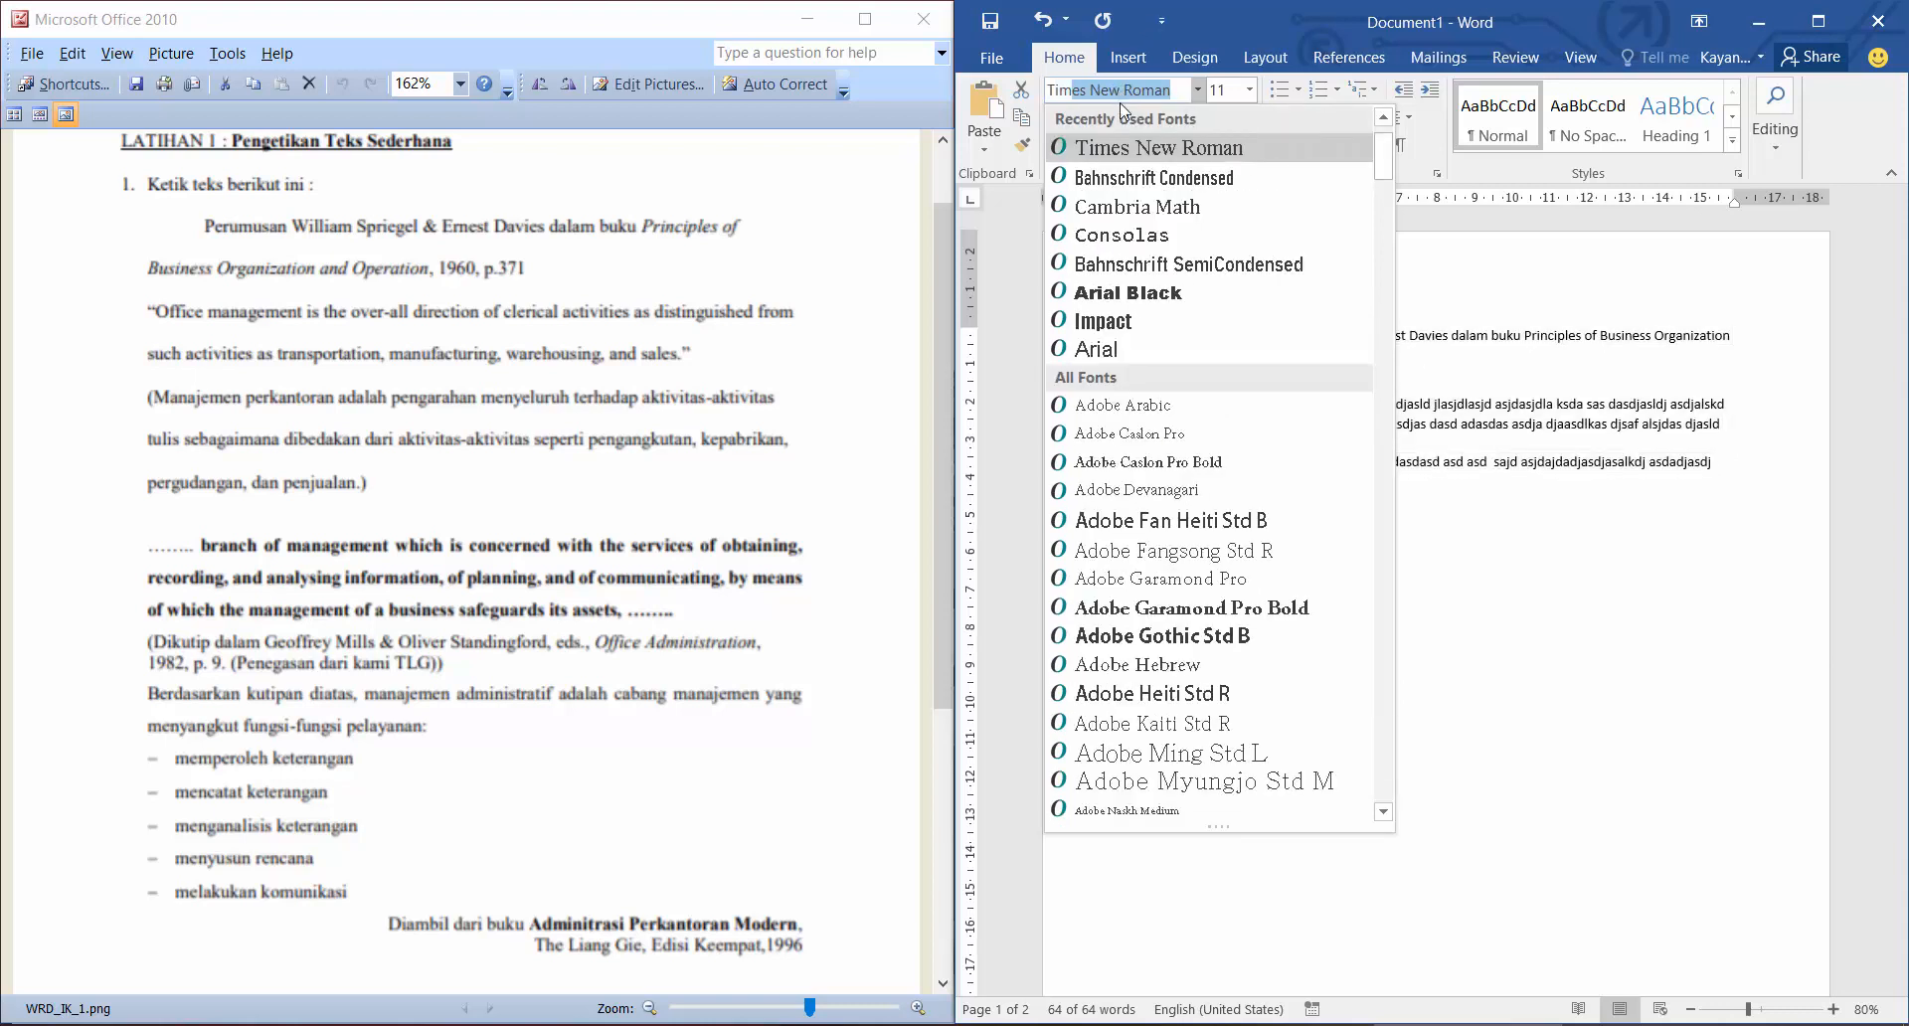
pyautogui.click(1133, 149)
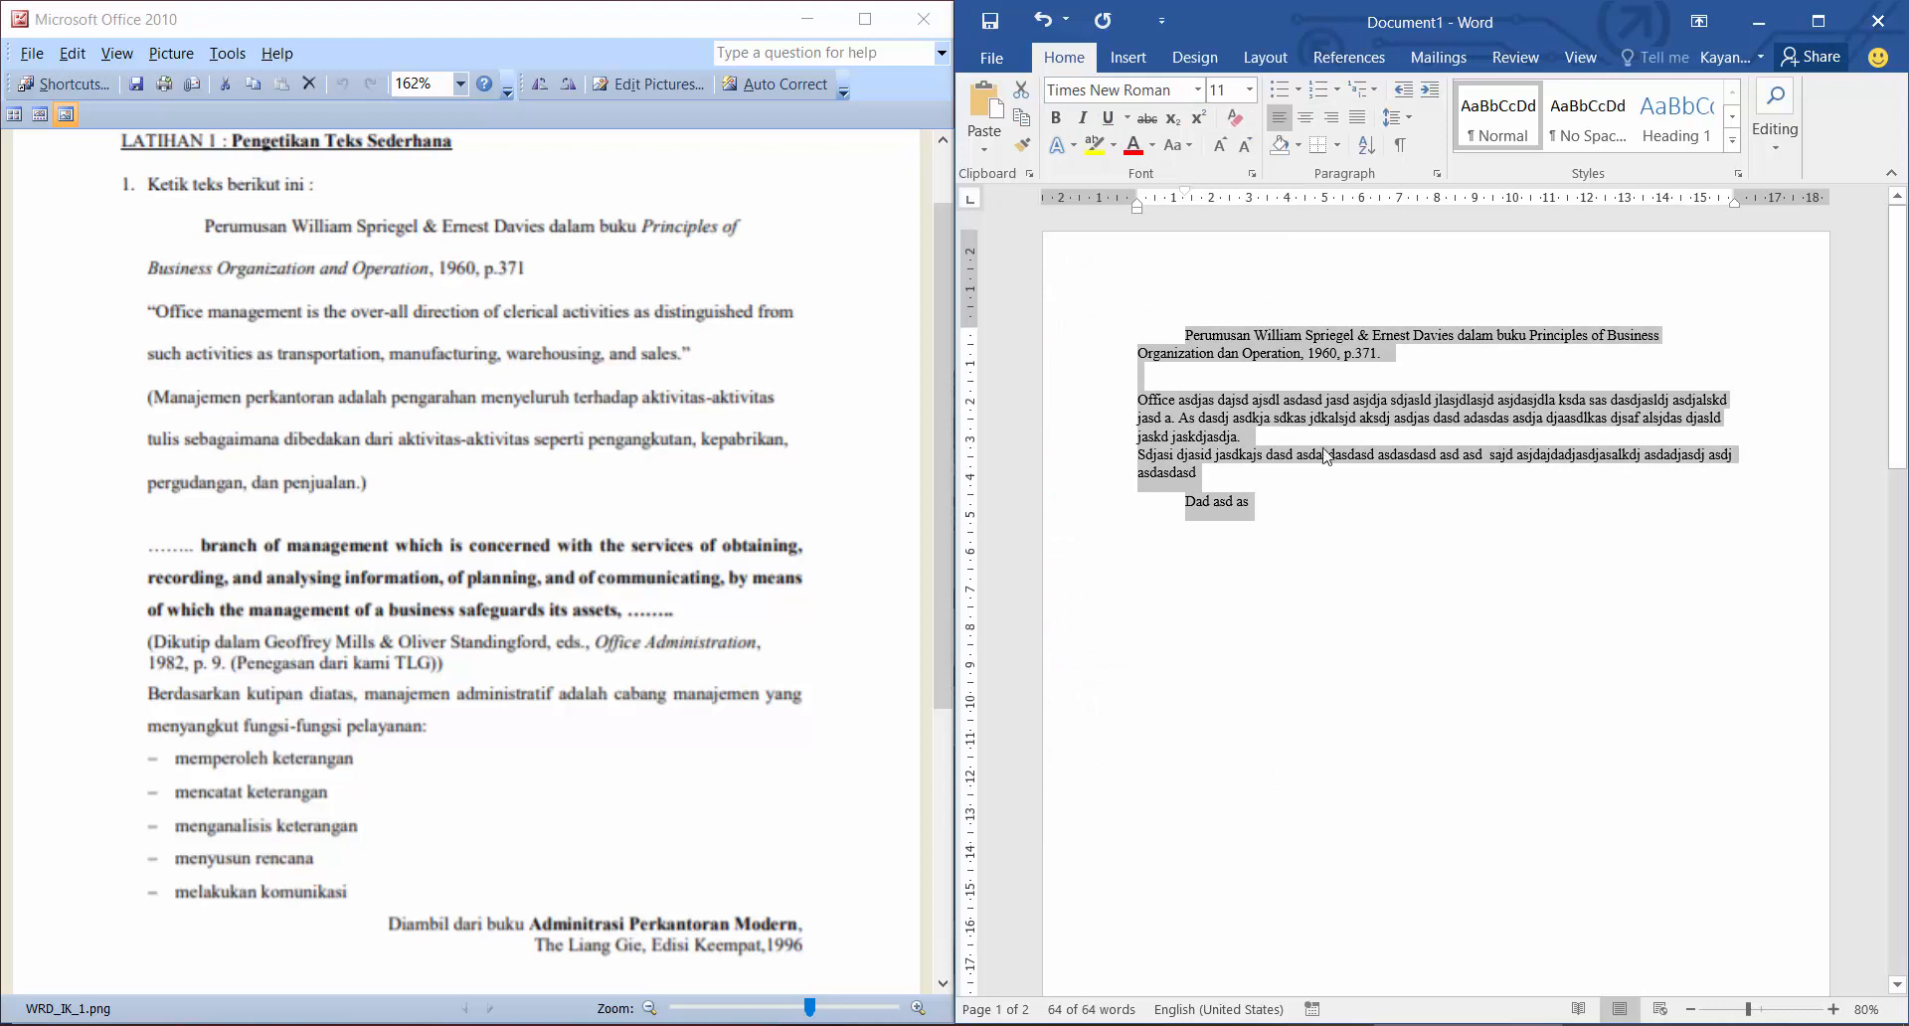
# Note ': times new roman' in Notepad, then set all of Word's text to 12 pt.
pyautogui.click(1221, 1025)
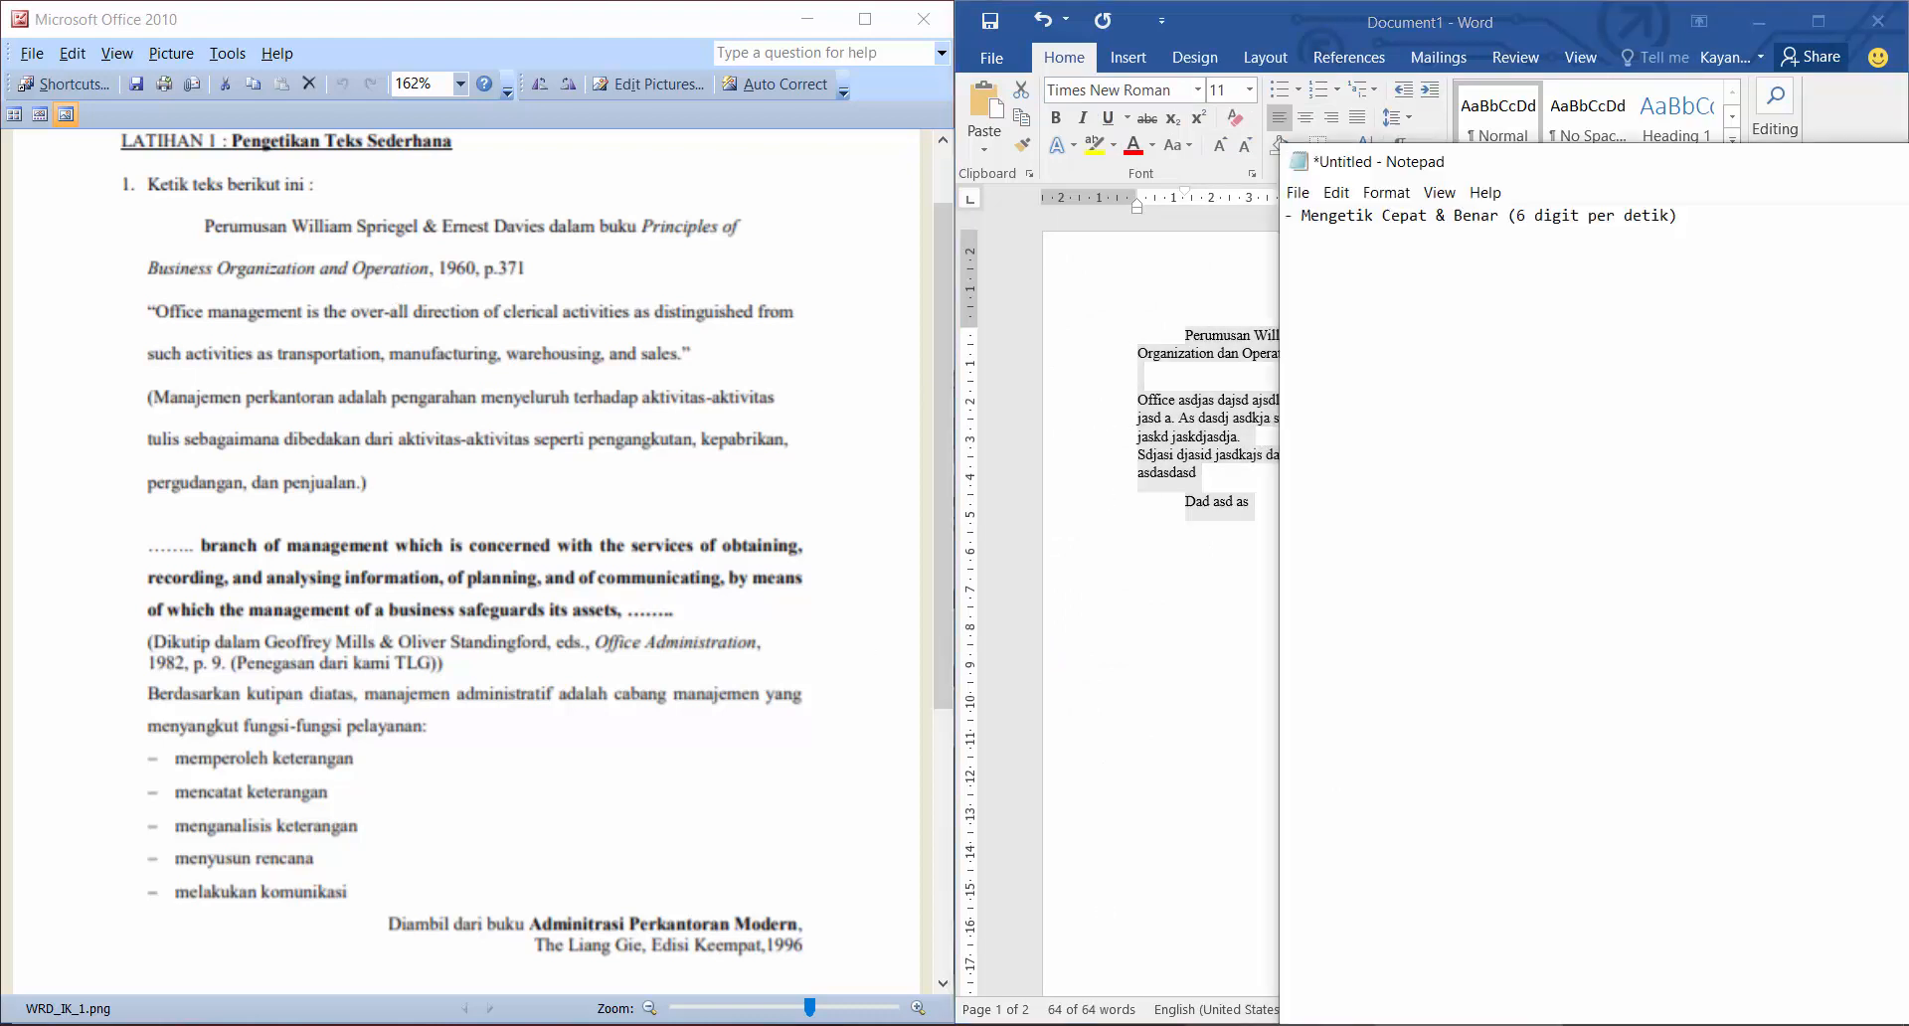
pyautogui.write(': time')
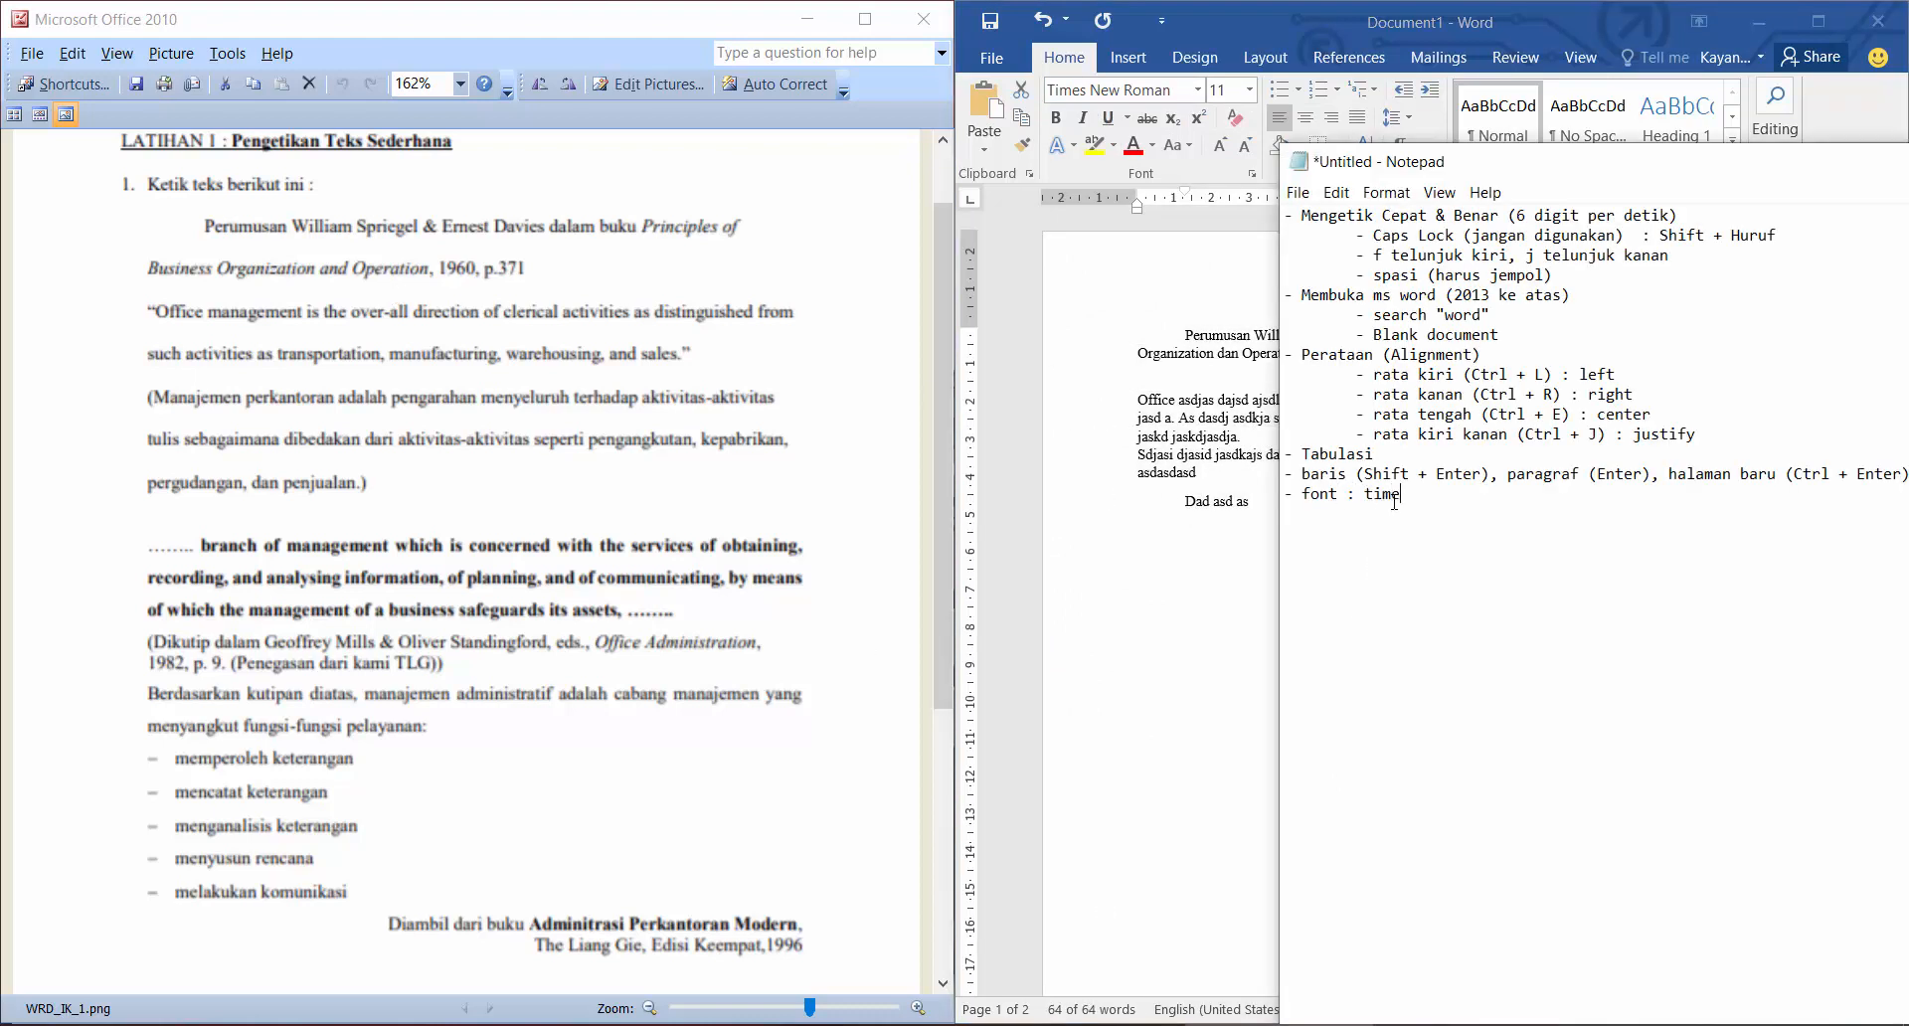
pyautogui.write('s new roman :')
pyautogui.click(1226, 10)
pyautogui.hotkey('ctrl', 'a')
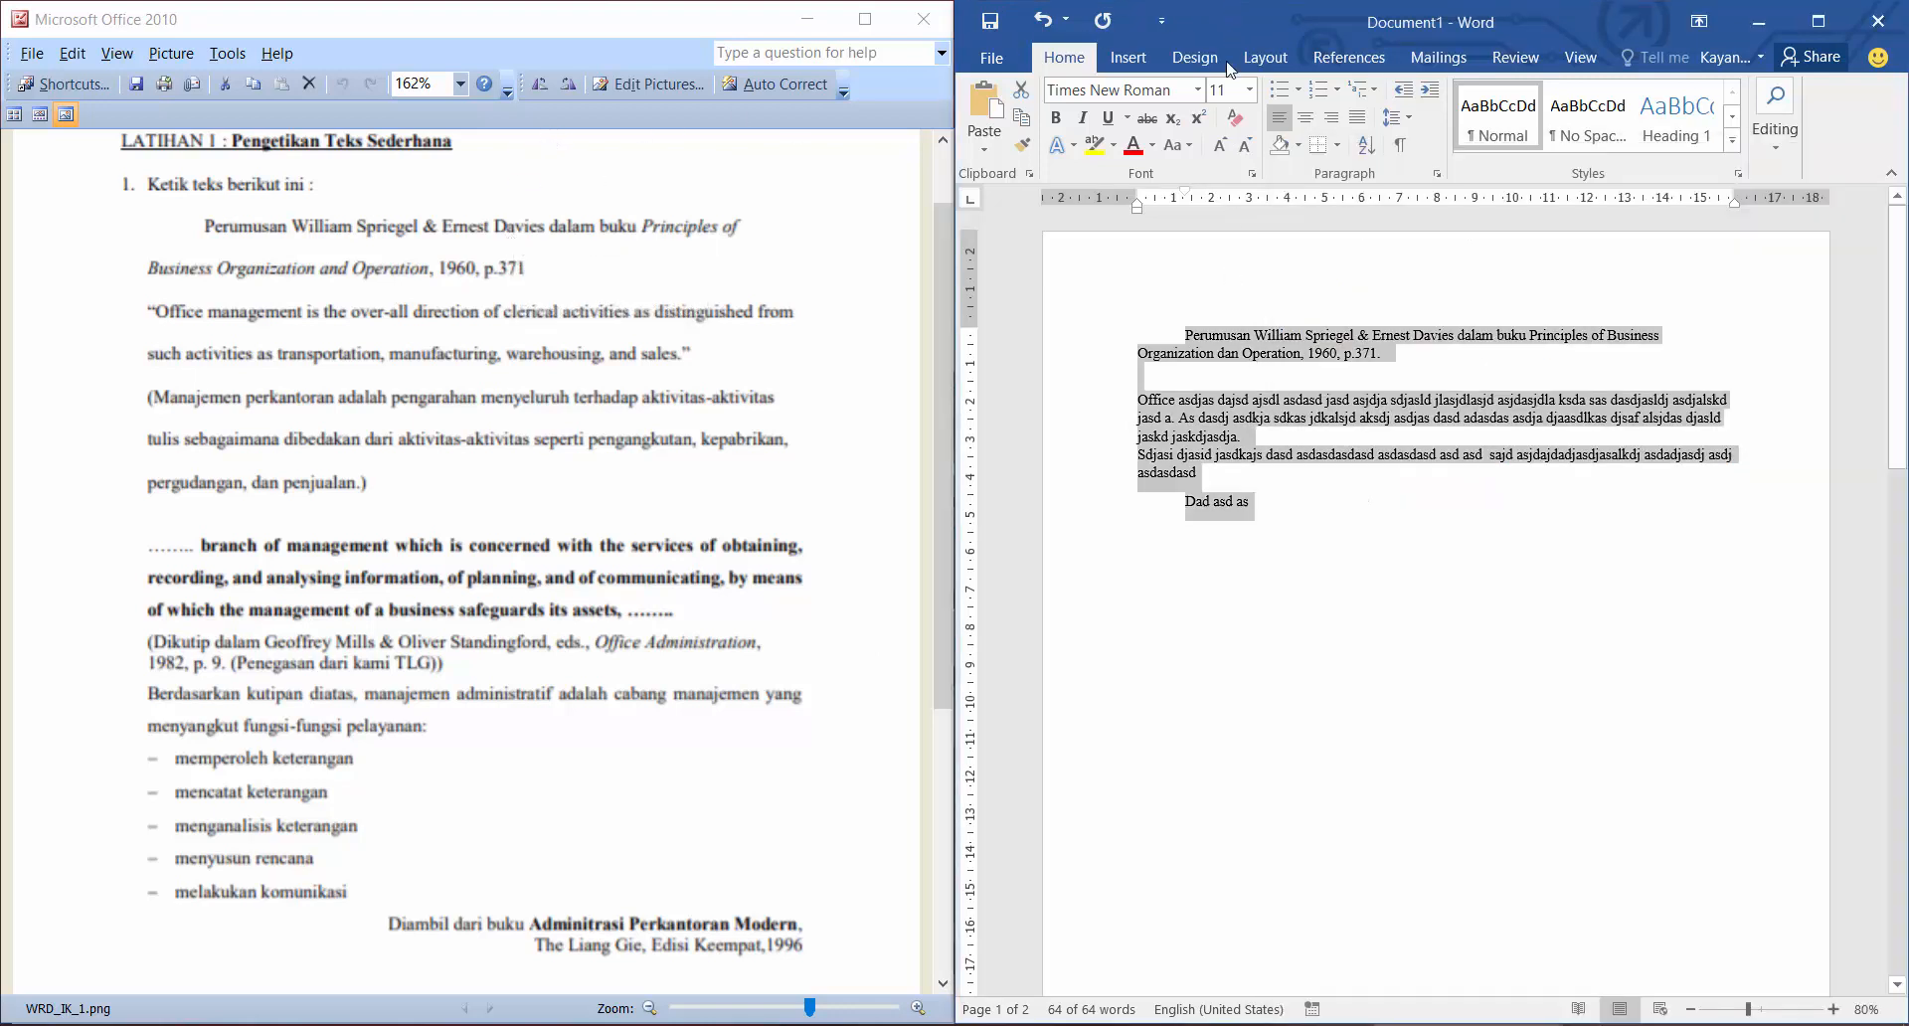
pyautogui.click(1246, 91)
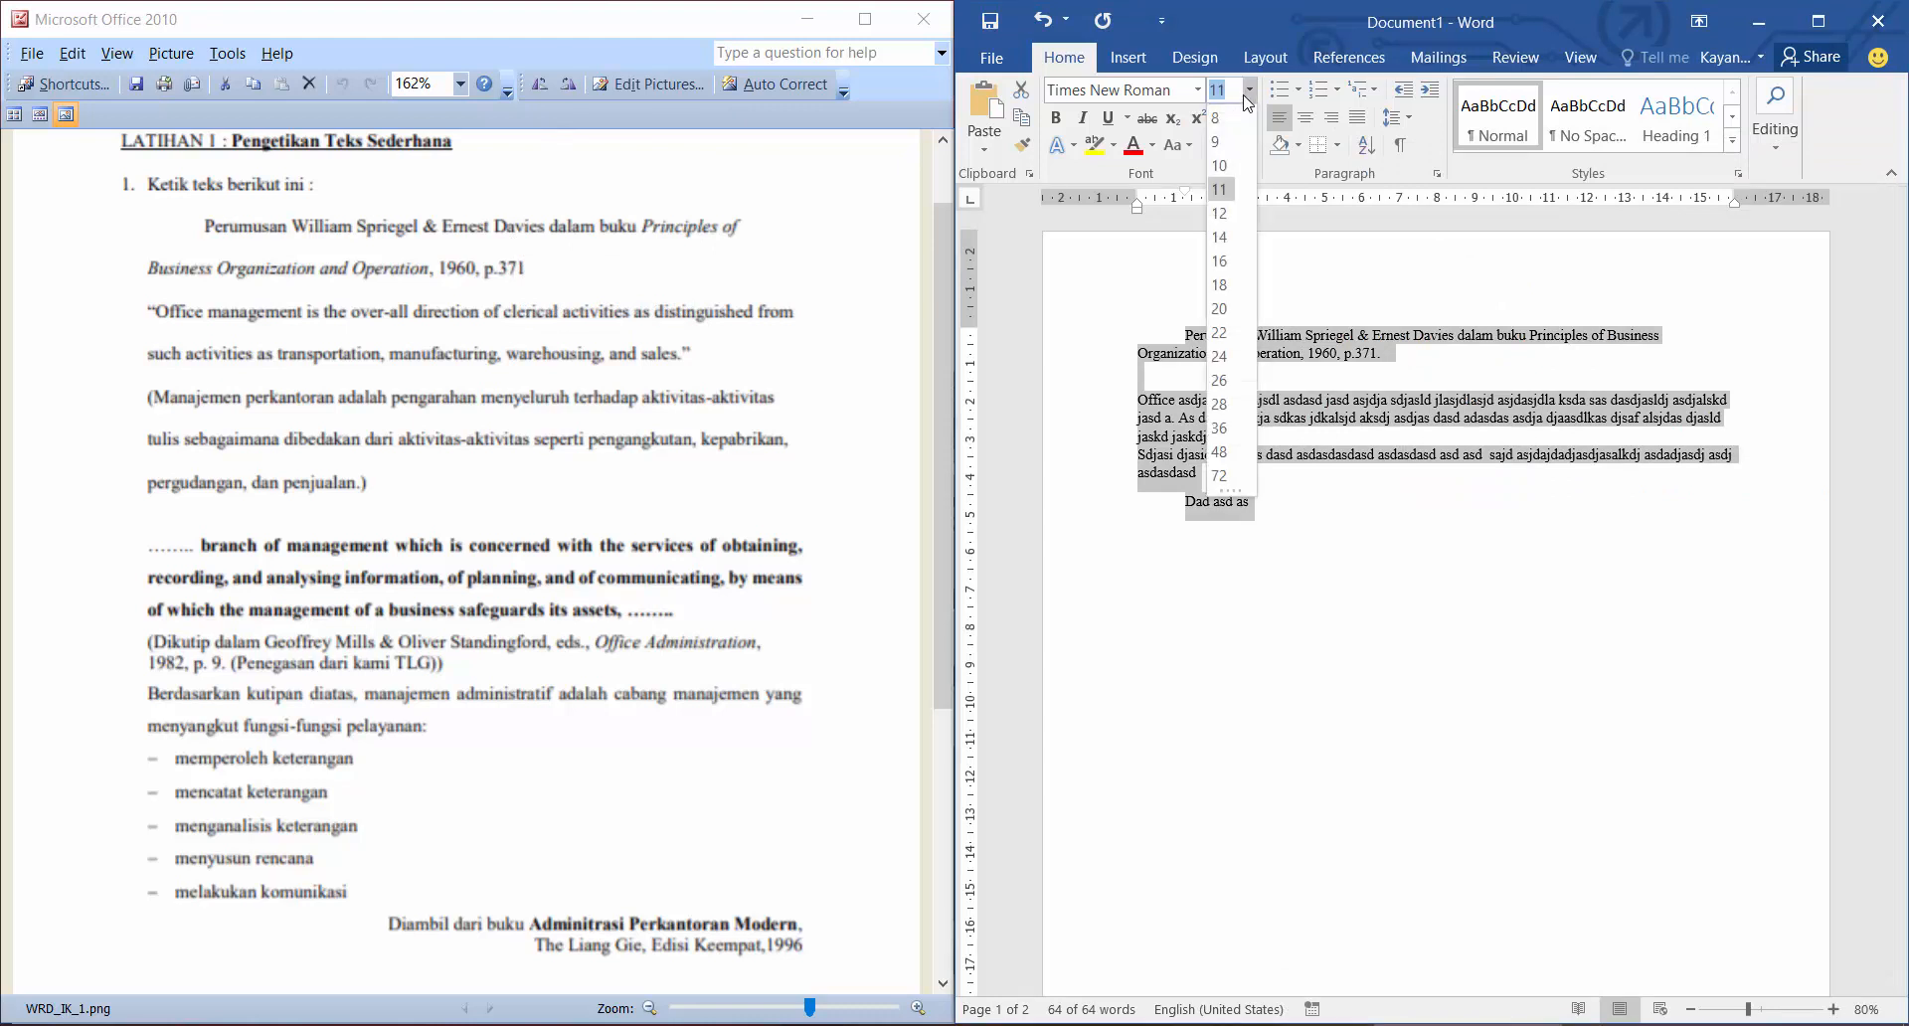
pyautogui.click(1219, 212)
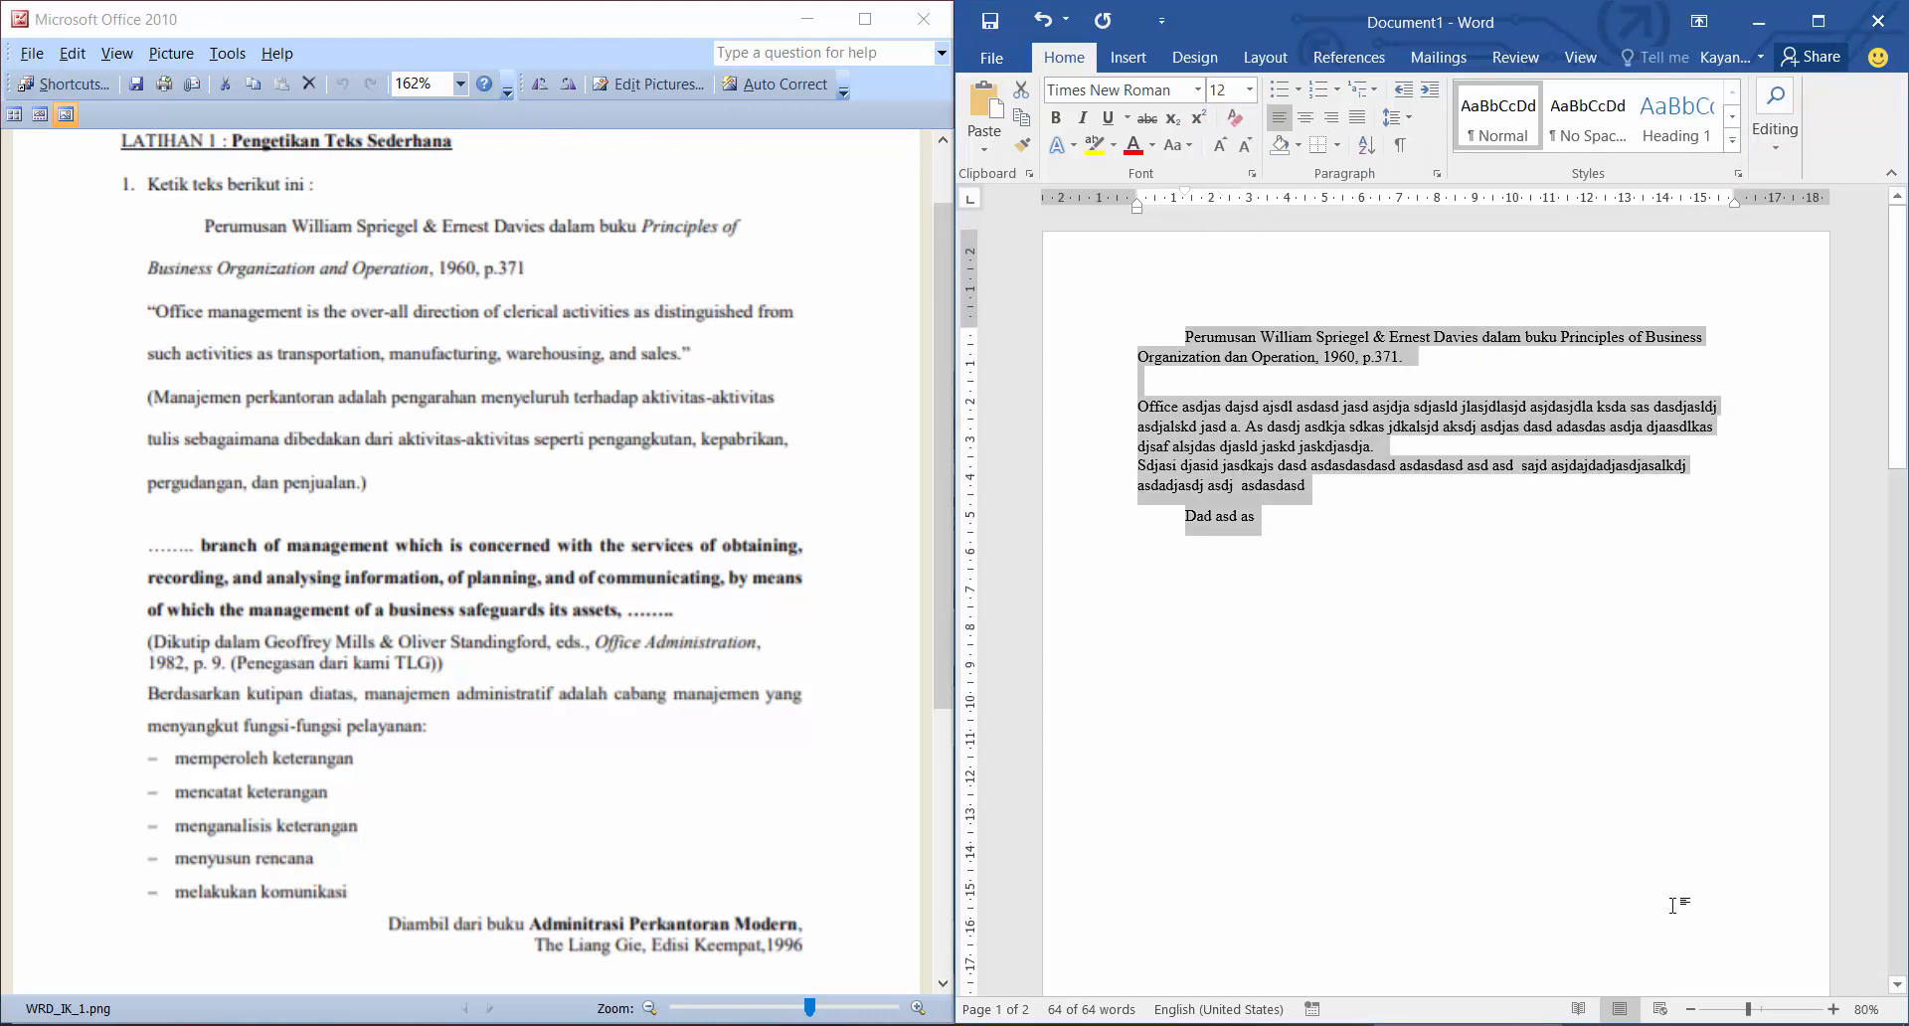
# Zoom the page to 100% and clear the selection.
pyautogui.click(1832, 1009)
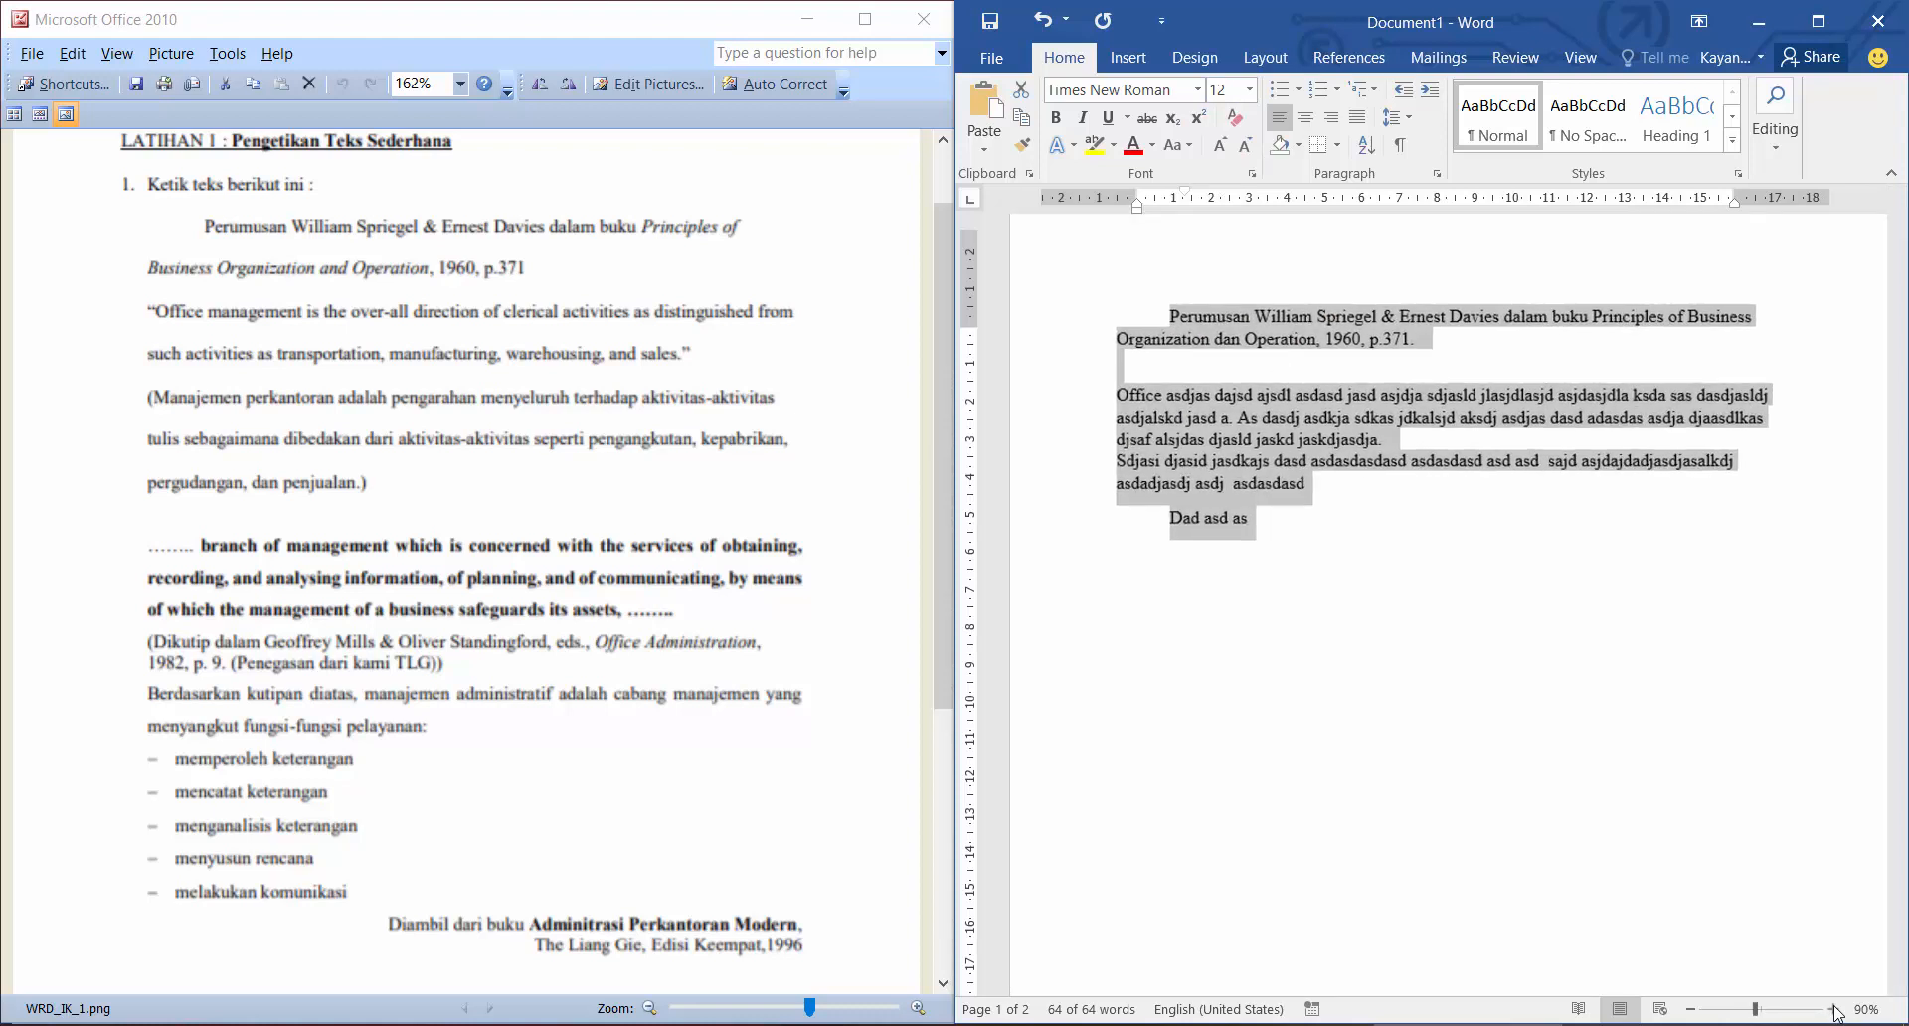
pyautogui.click(1833, 1009)
pyautogui.scroll(1, 1697, 668)
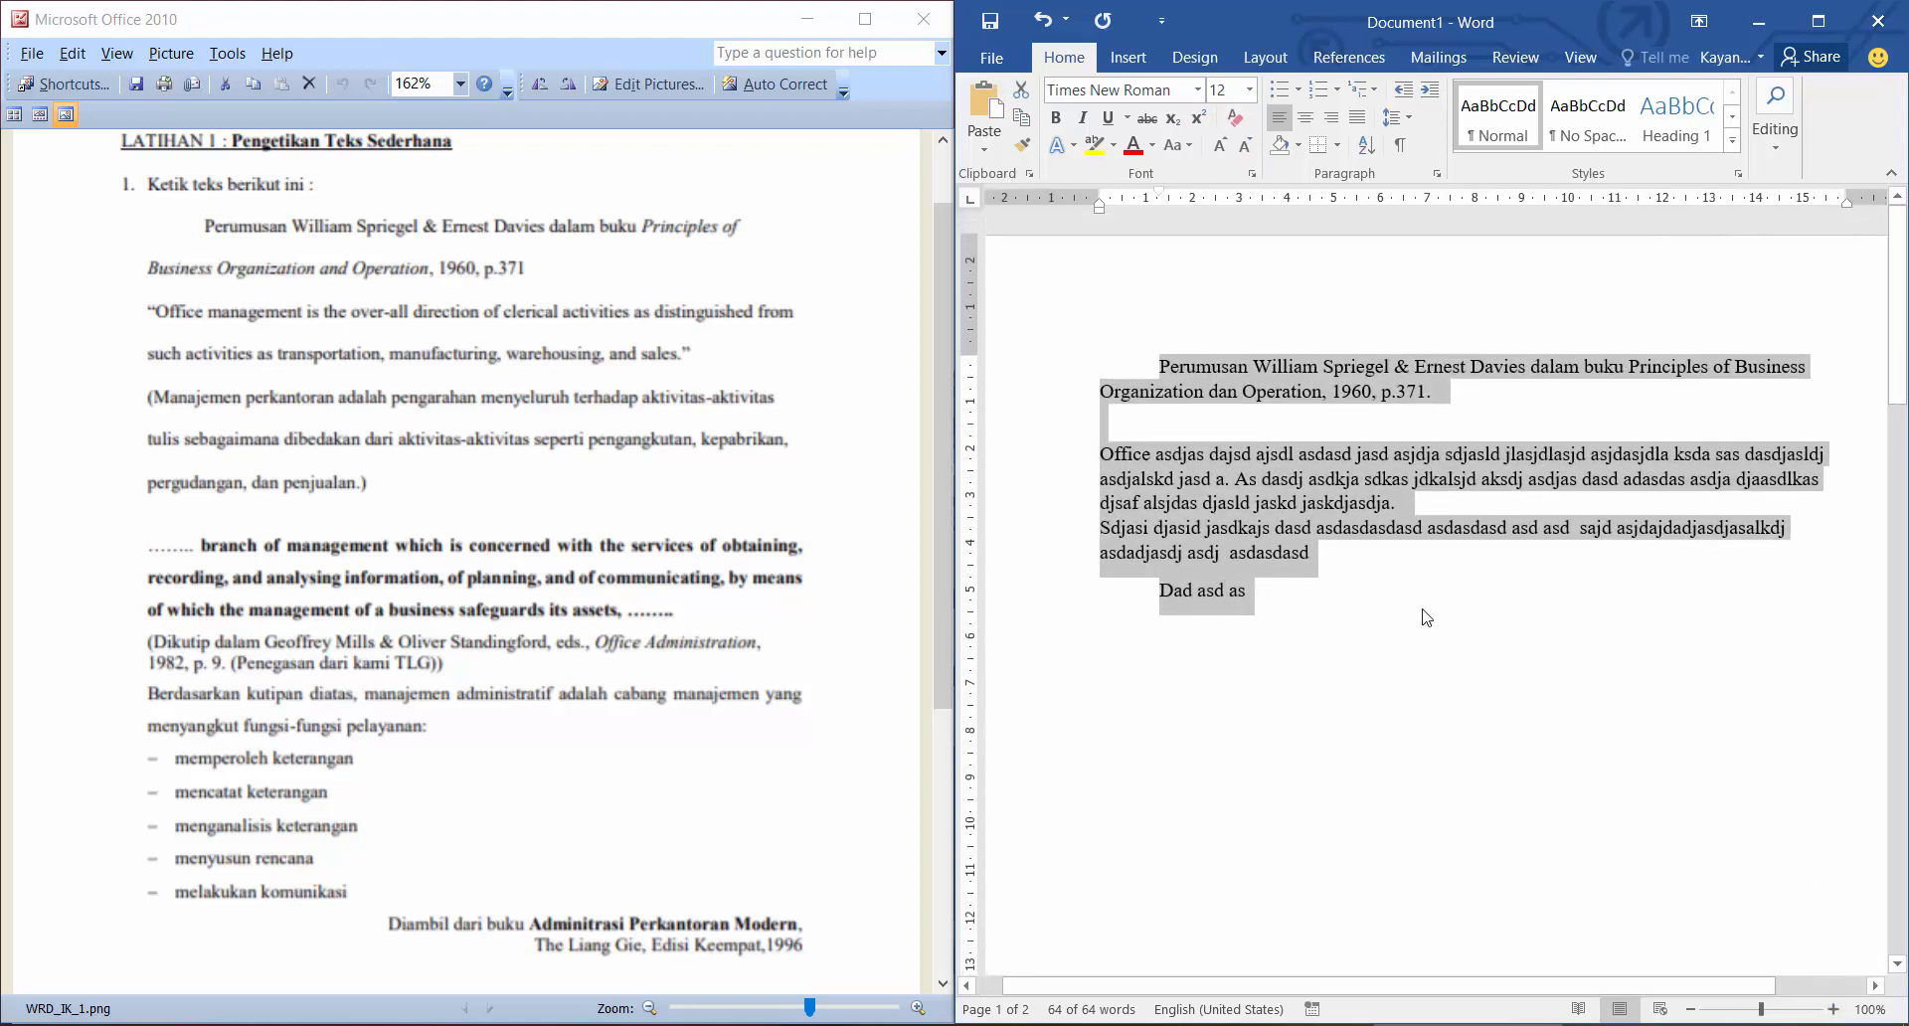
pyautogui.click(1361, 586)
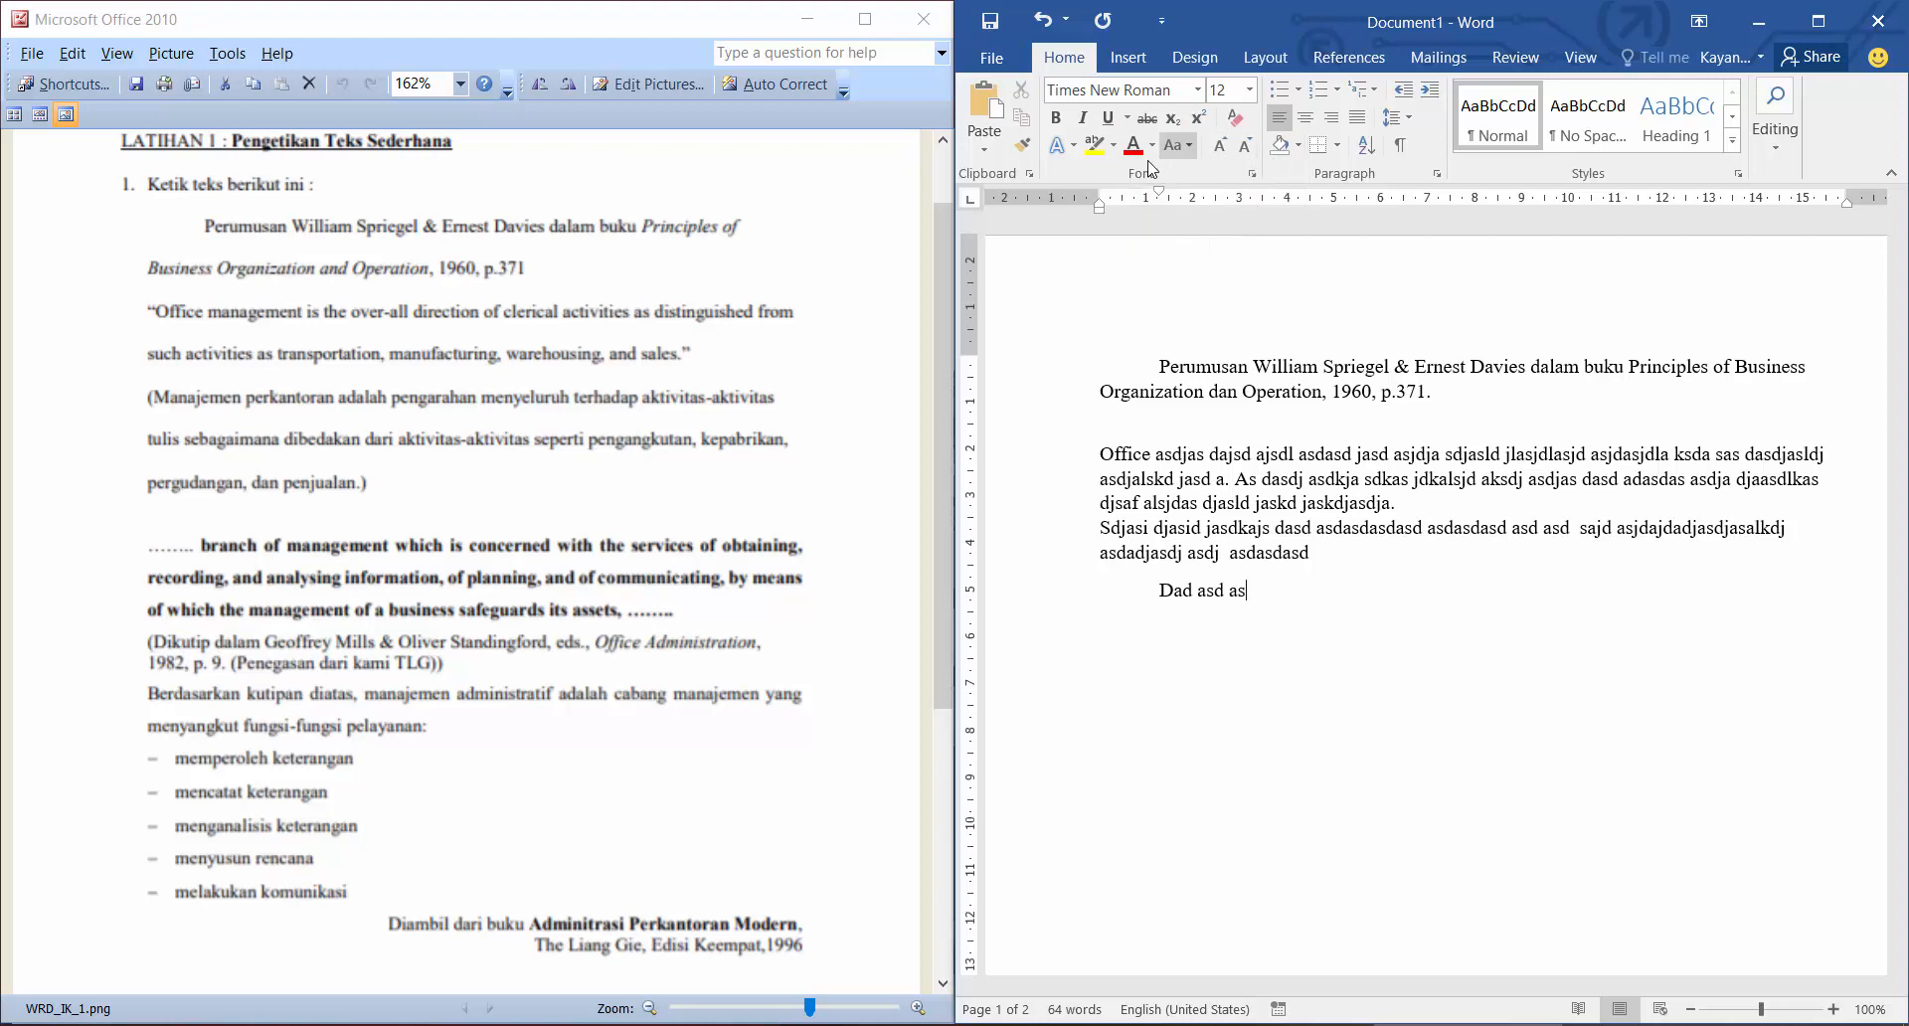
# In Notepad, complete 'times new roman : 12' and start a '- dekorasi font' section with 'bold : tebal : Ctrl'.
pyautogui.click(1236, 1025)
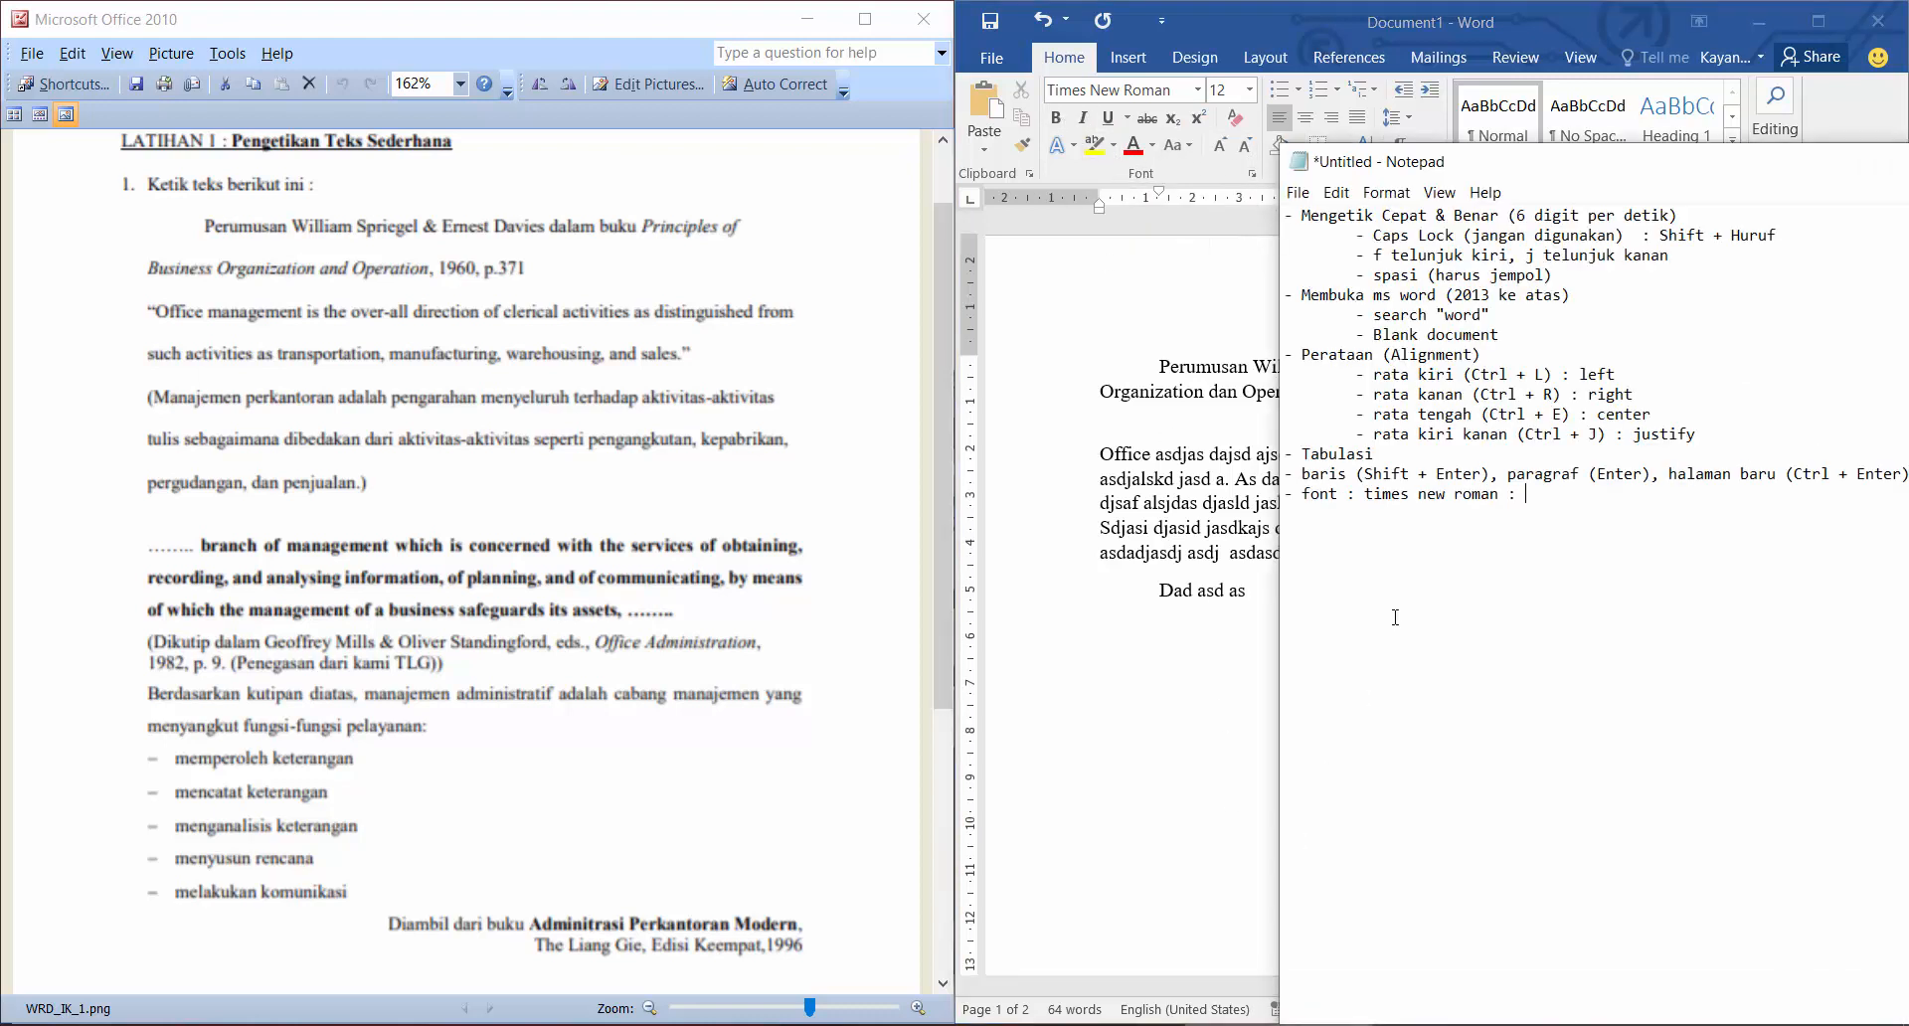
pyautogui.write('12')
pyautogui.press('Return')
pyautogui.write('- dekorasi font \t- ')
pyautogui.write('bold')
pyautogui.write(' : tebal')
pyautogui.write(' : C')
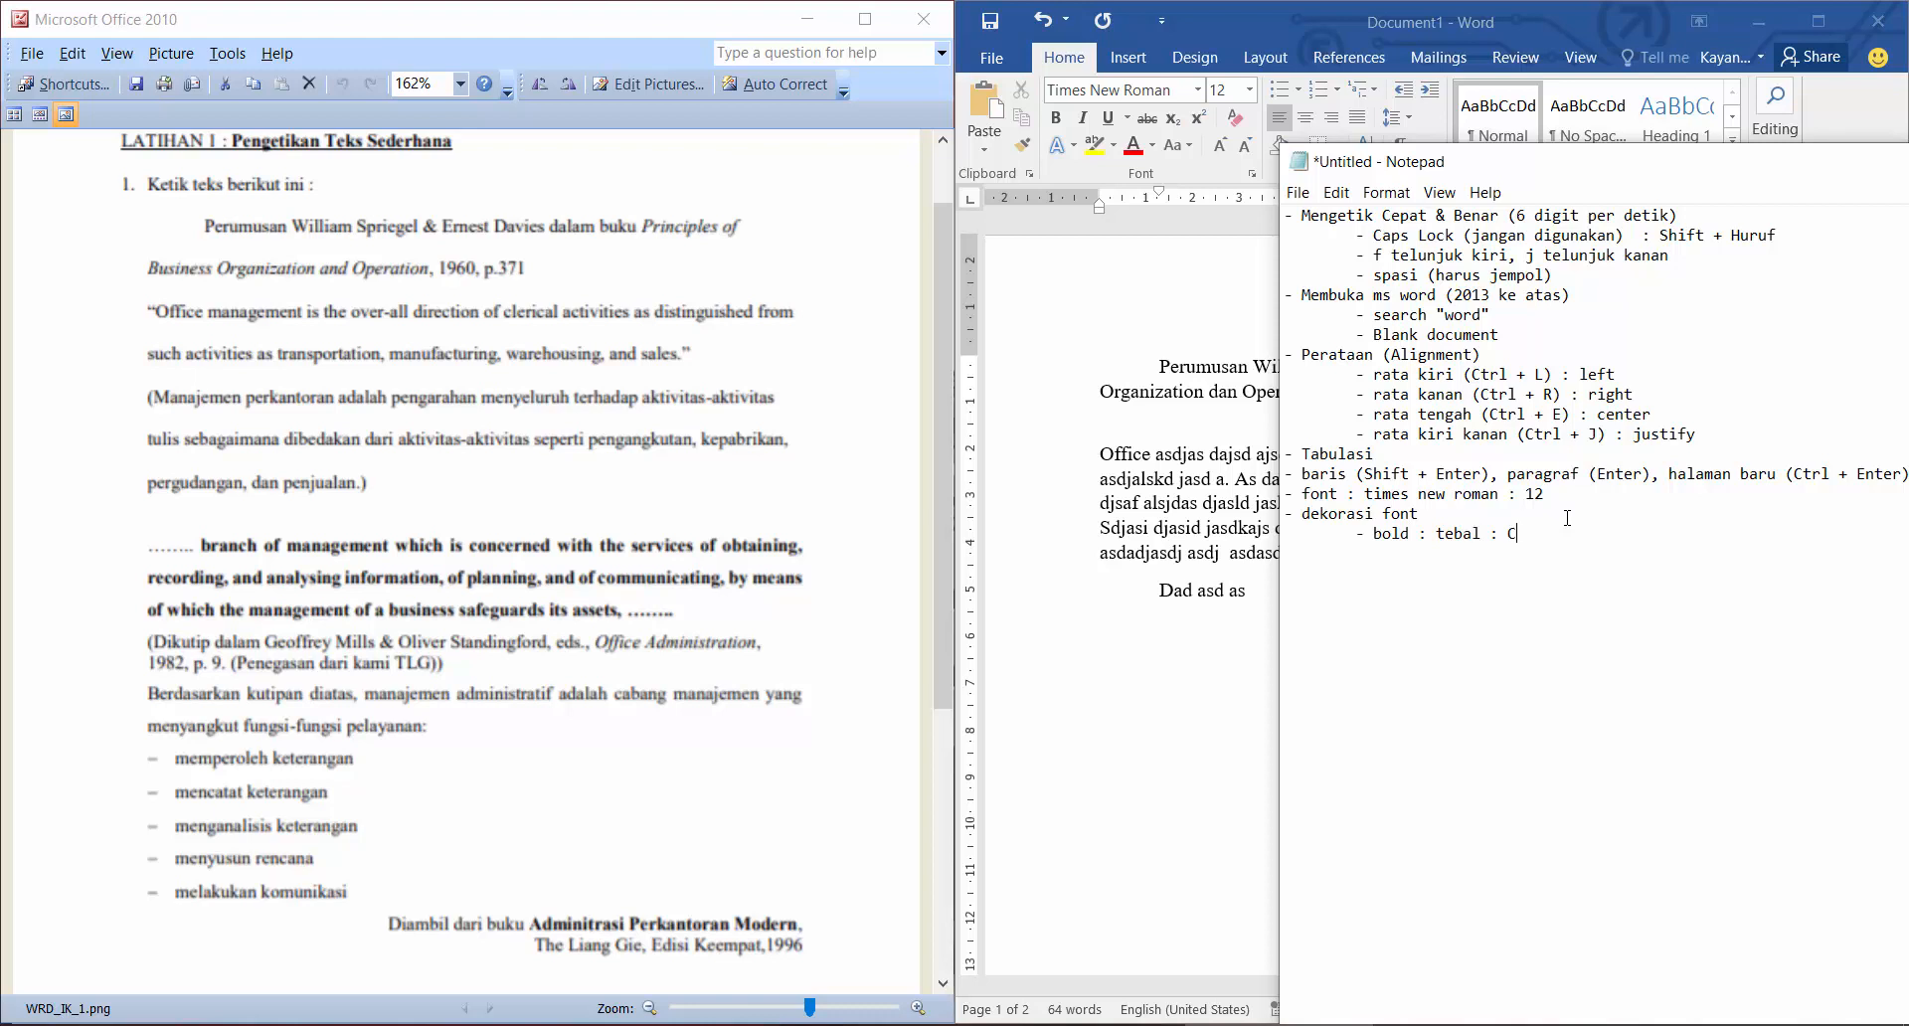
pyautogui.write('trl + B')
# In Word, select the word 'Office', apply bold, then remove the bold again.
pyautogui.click(1230, 436)
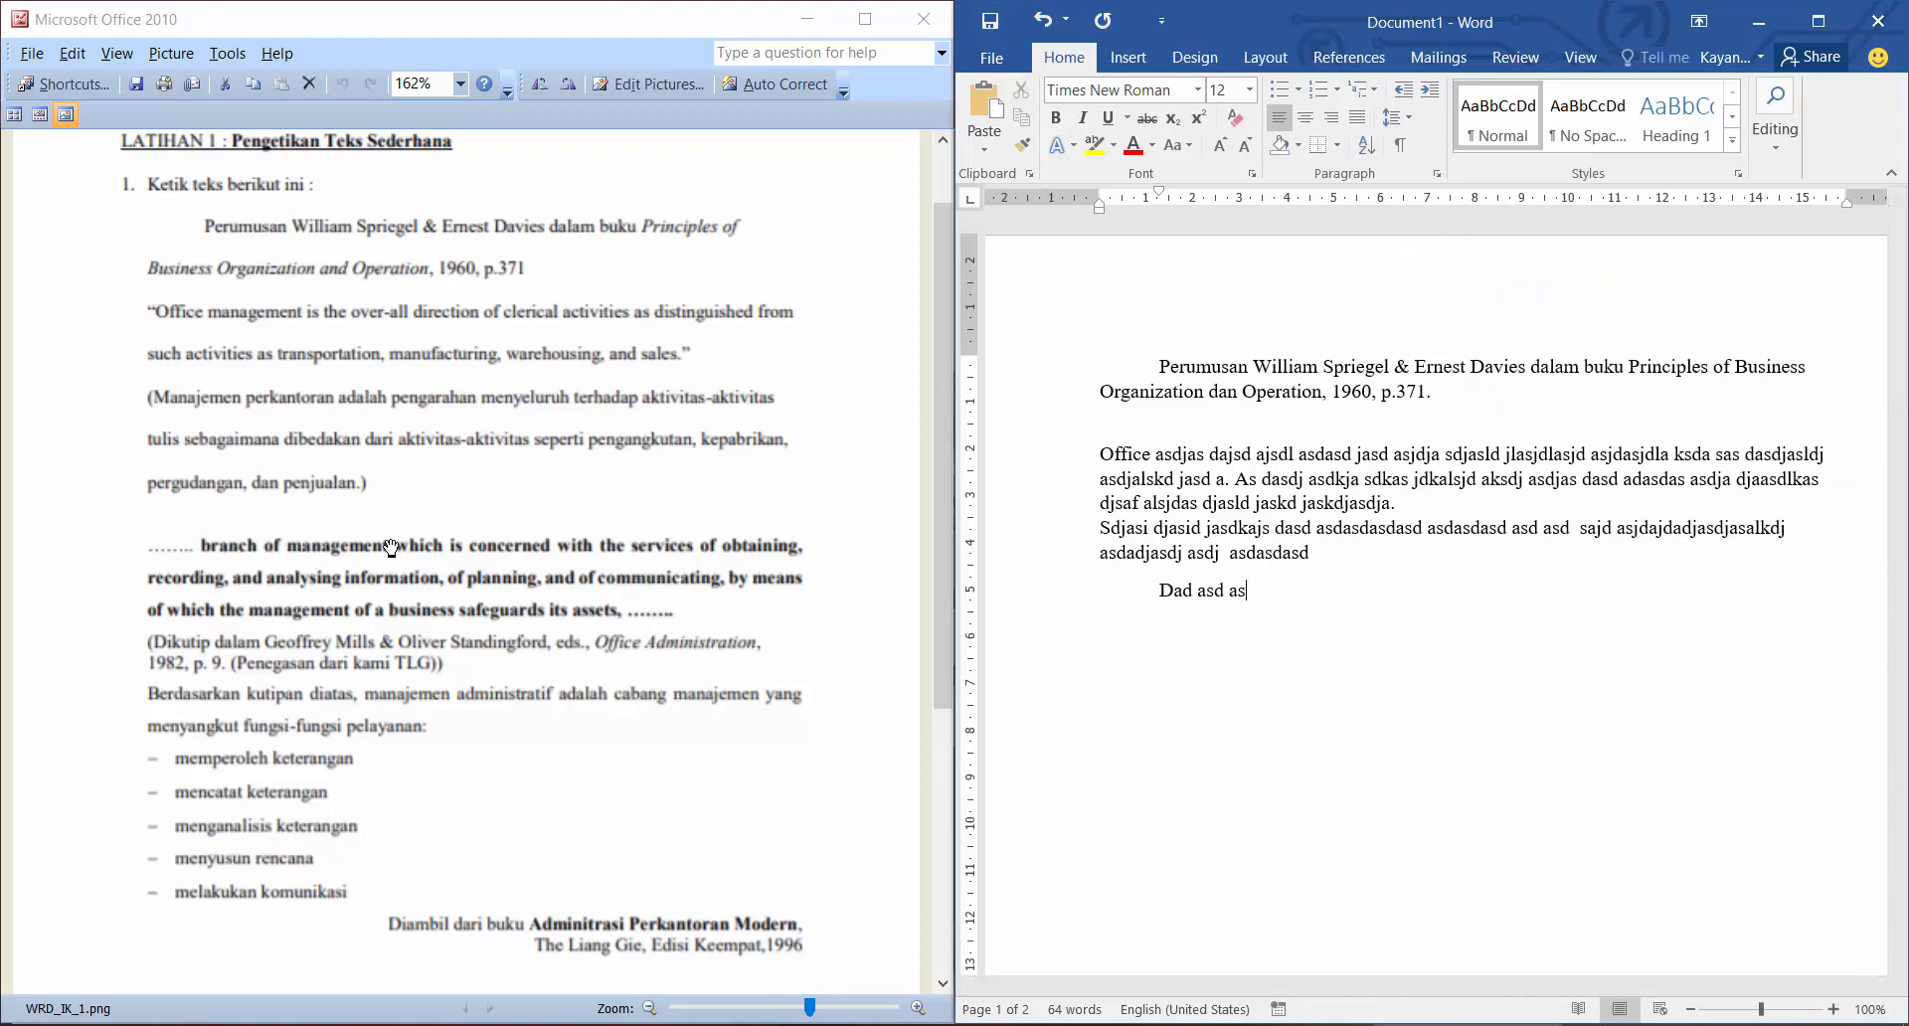
pyautogui.moveTo(1103, 454); pyautogui.dragTo(1163, 553)
pyautogui.click(1151, 452)
pyautogui.click(1160, 553)
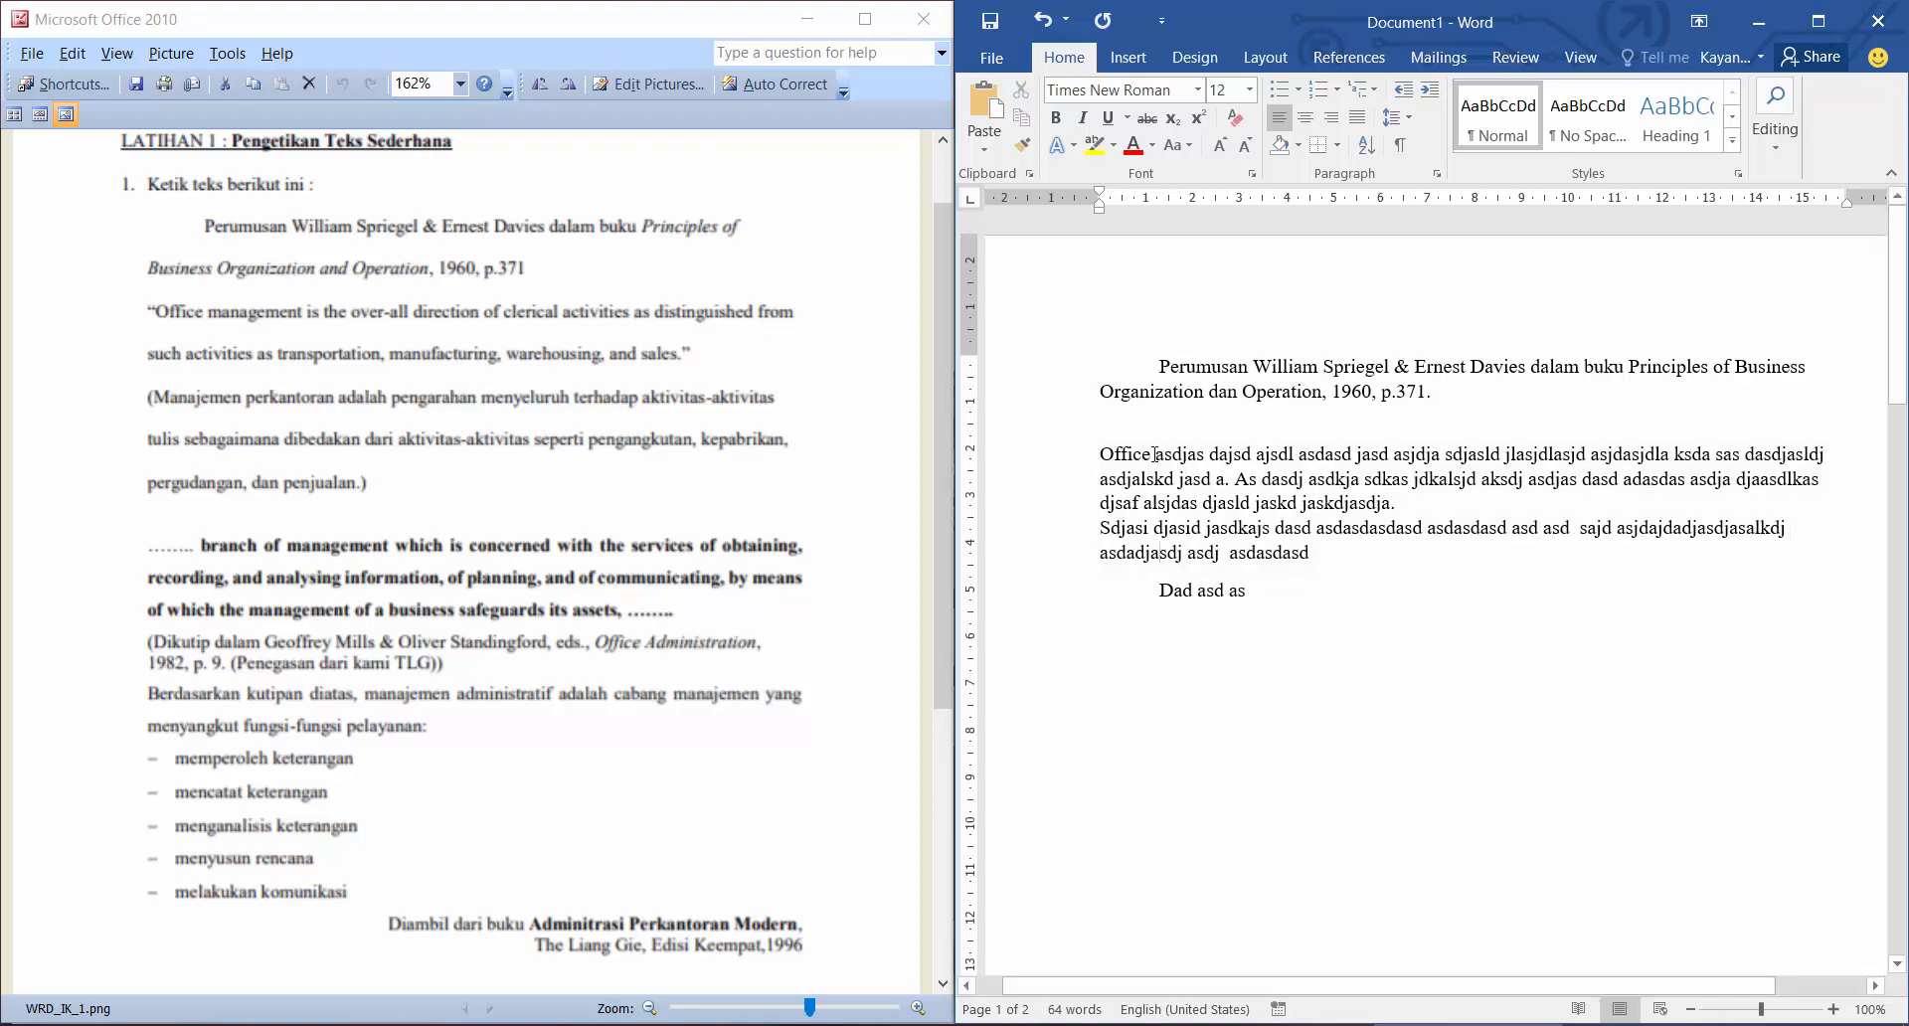
pyautogui.moveTo(1151, 454); pyautogui.dragTo(1099, 454)
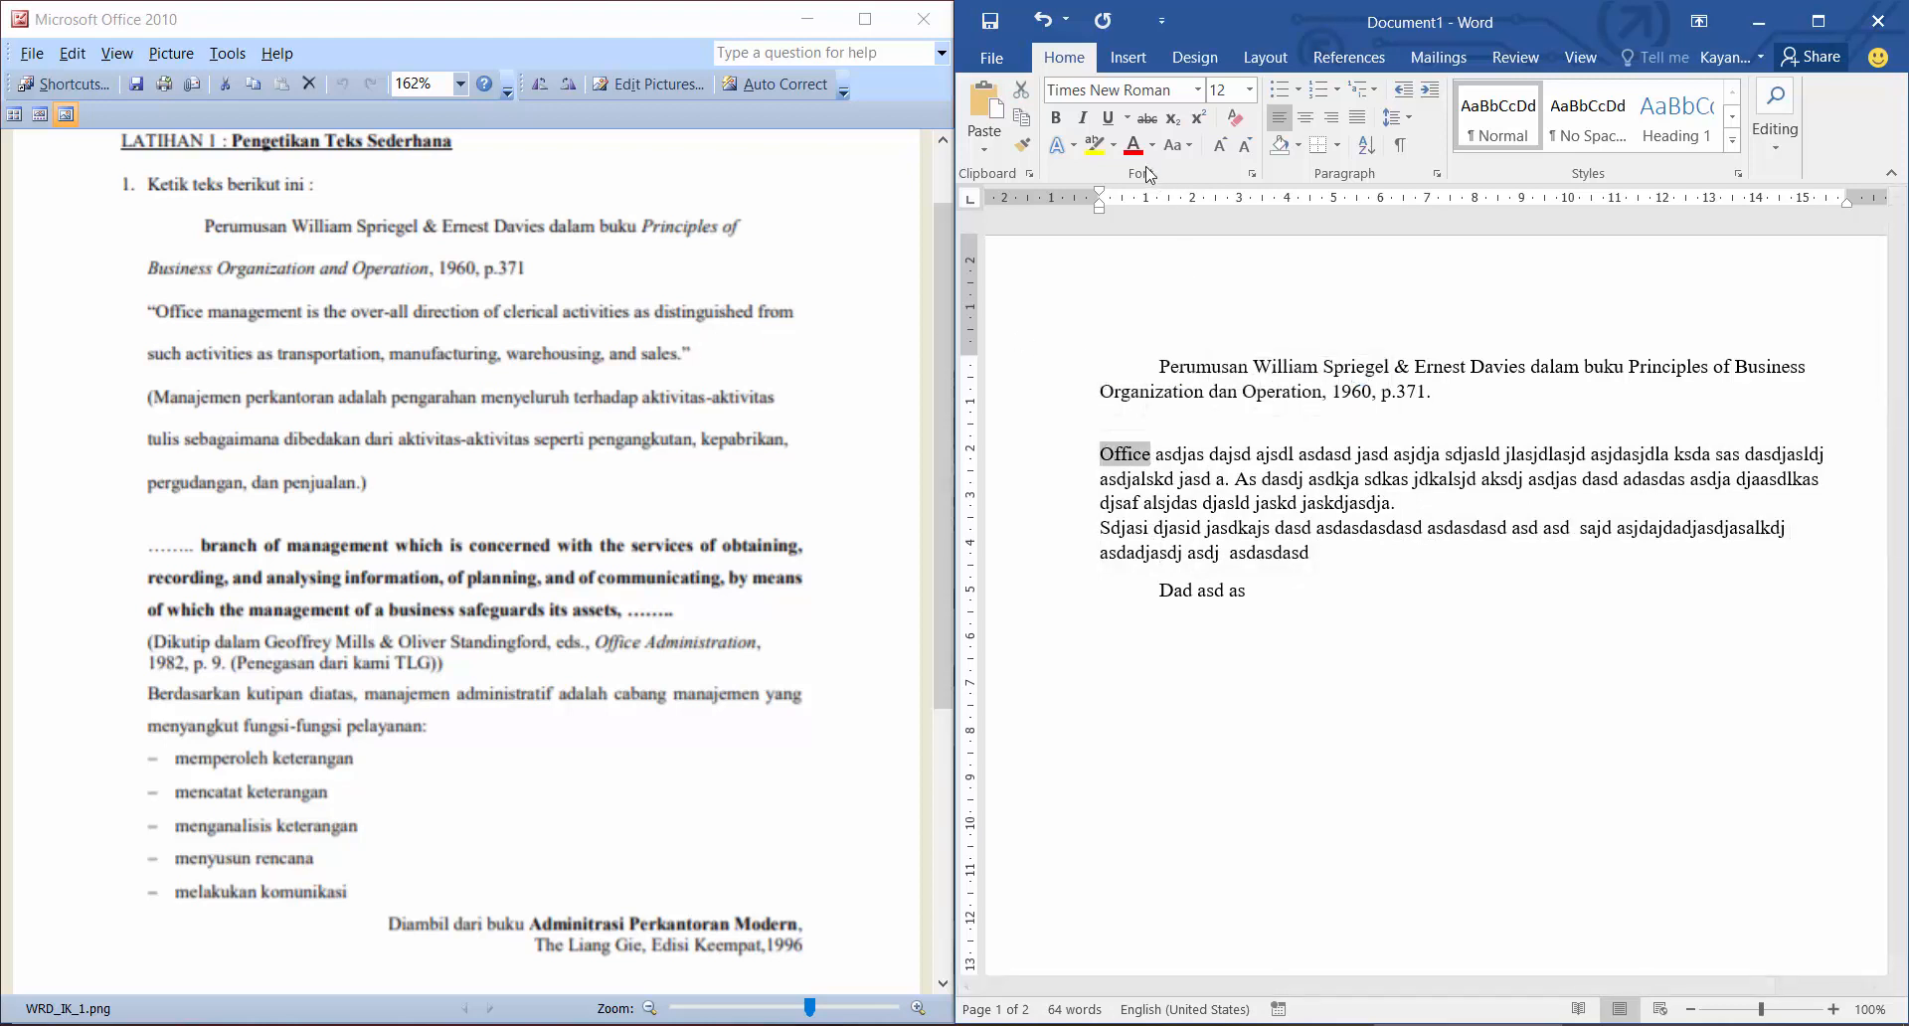
pyautogui.click(1056, 119)
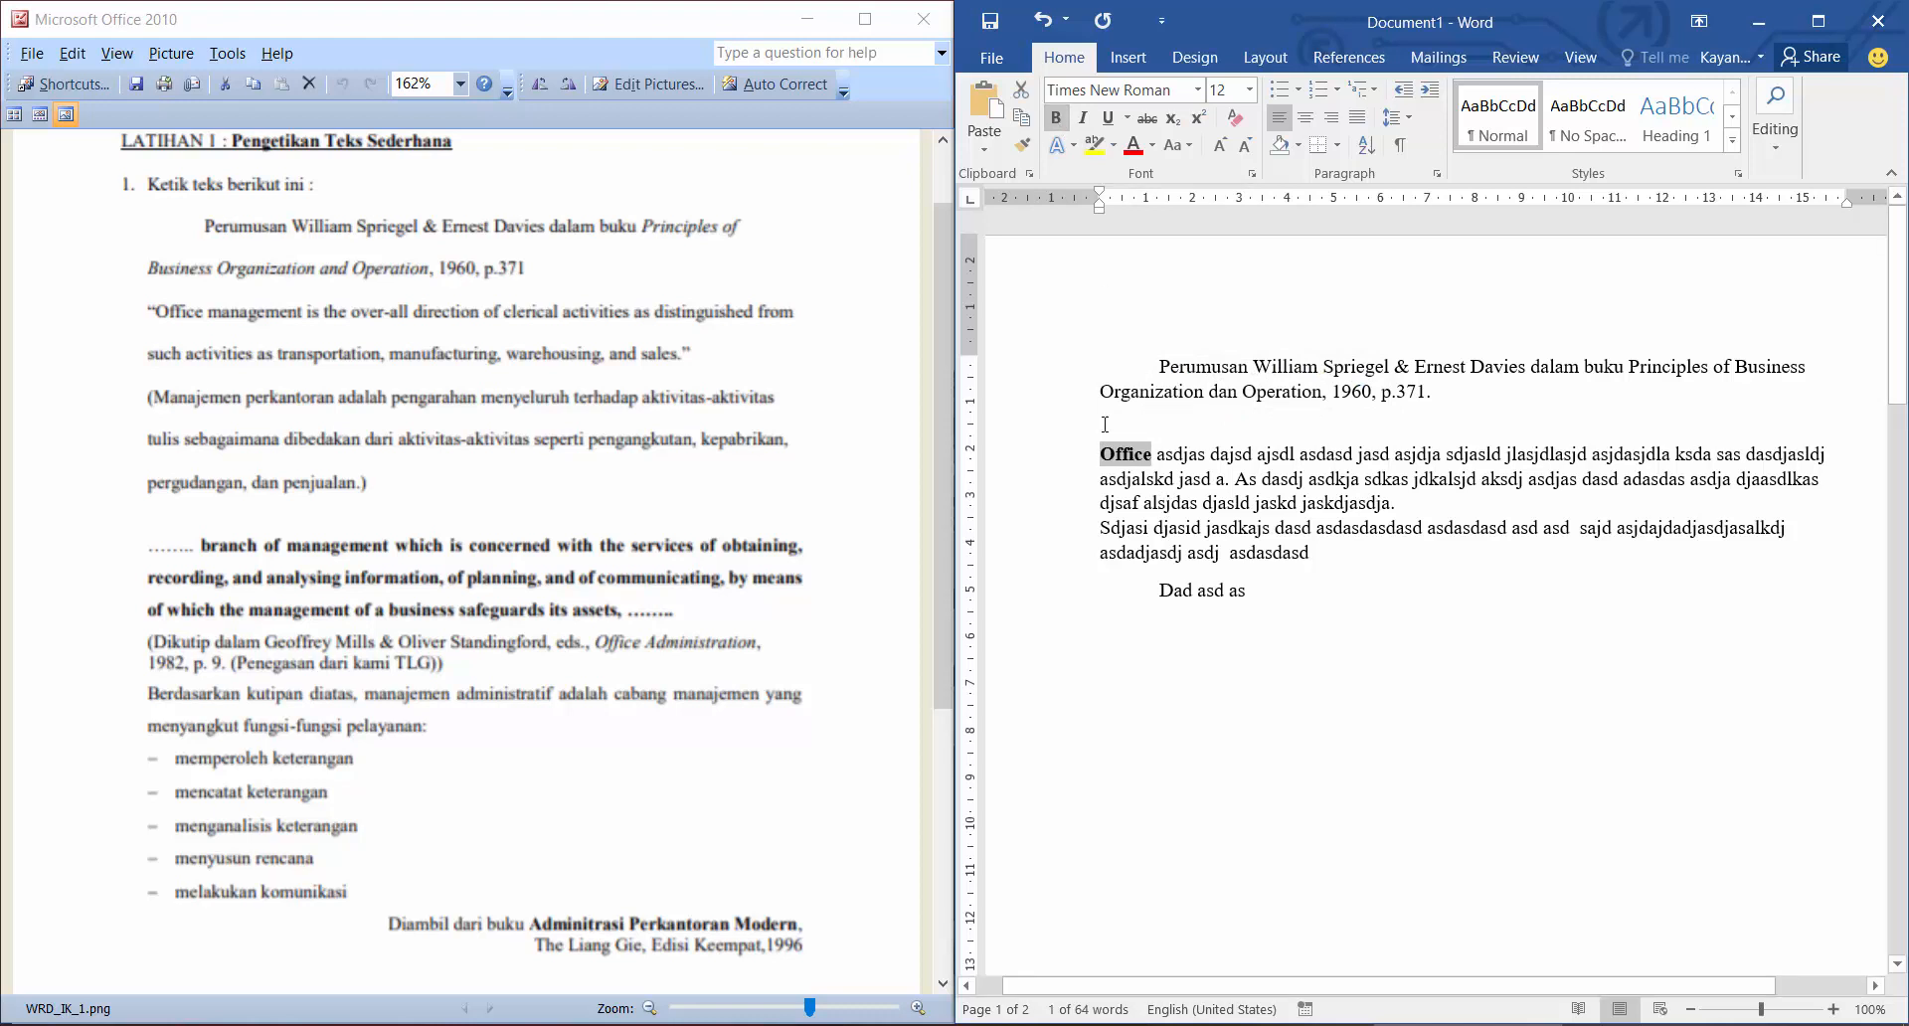
pyautogui.click(1057, 119)
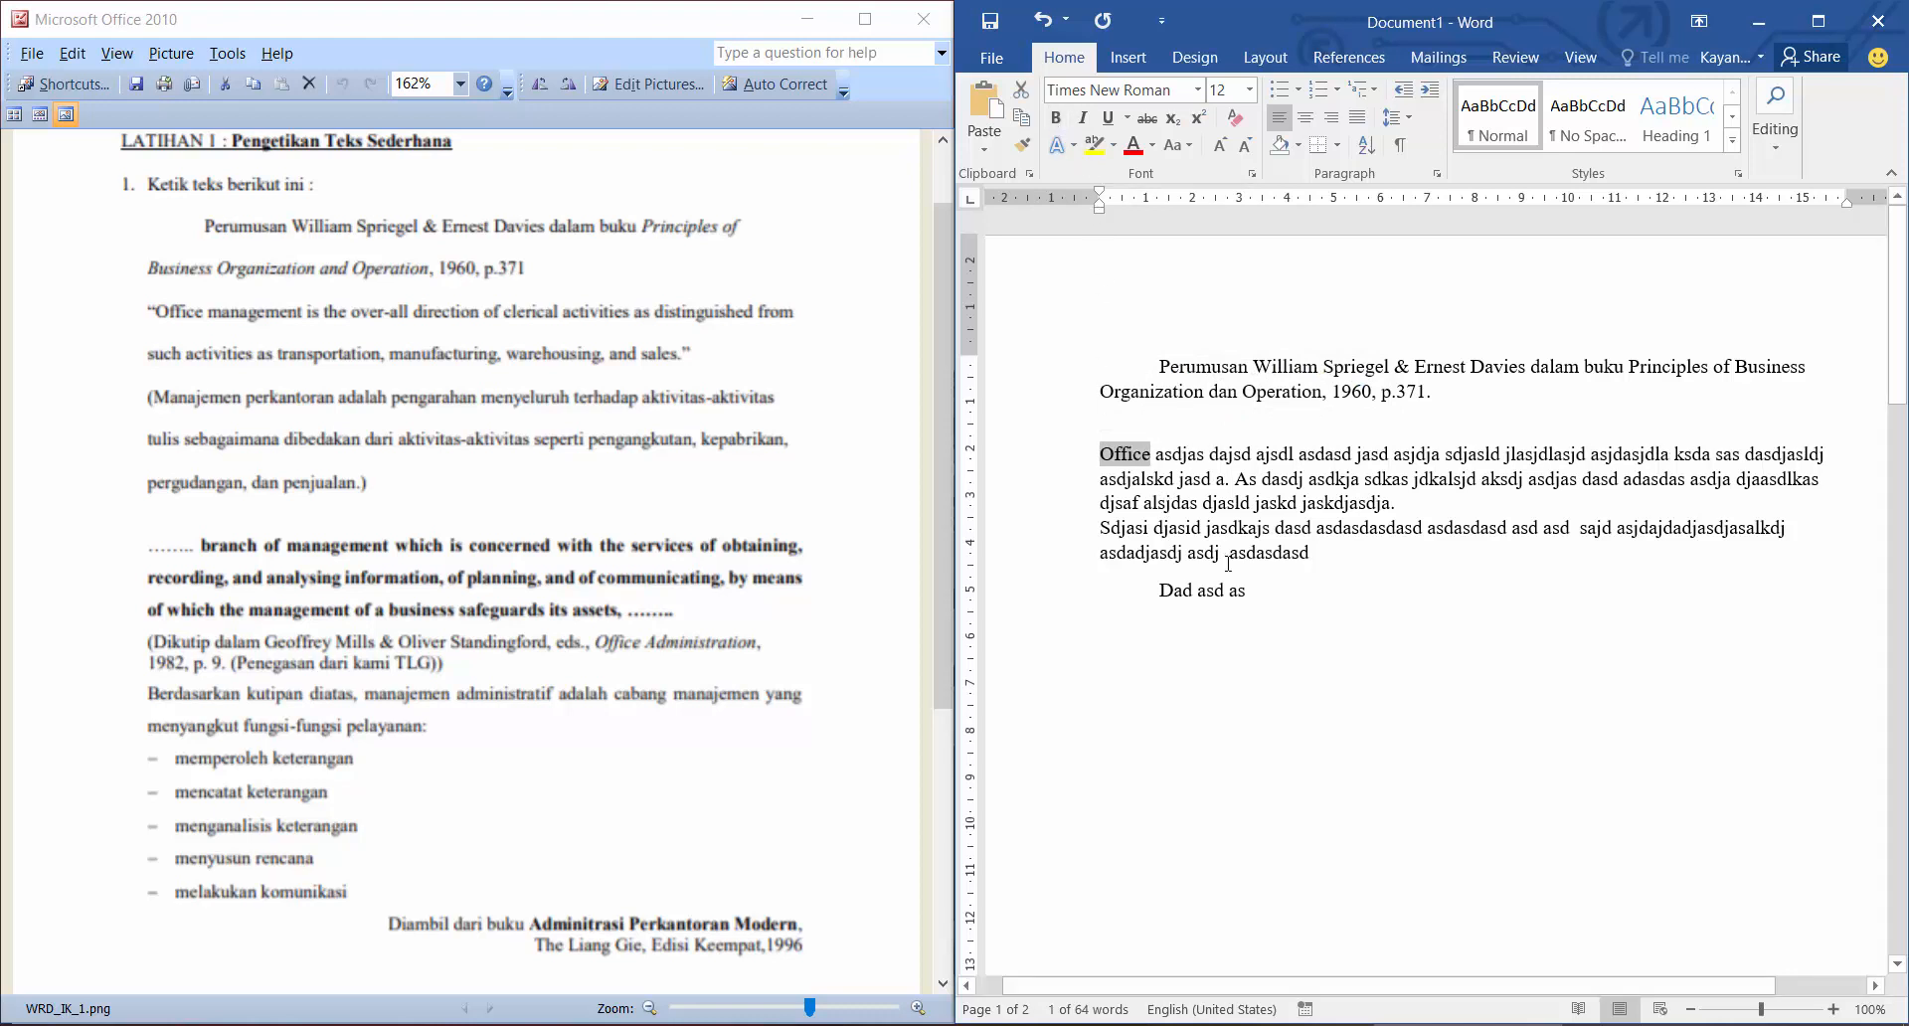
pyautogui.hotkey('alt', 'Tab')
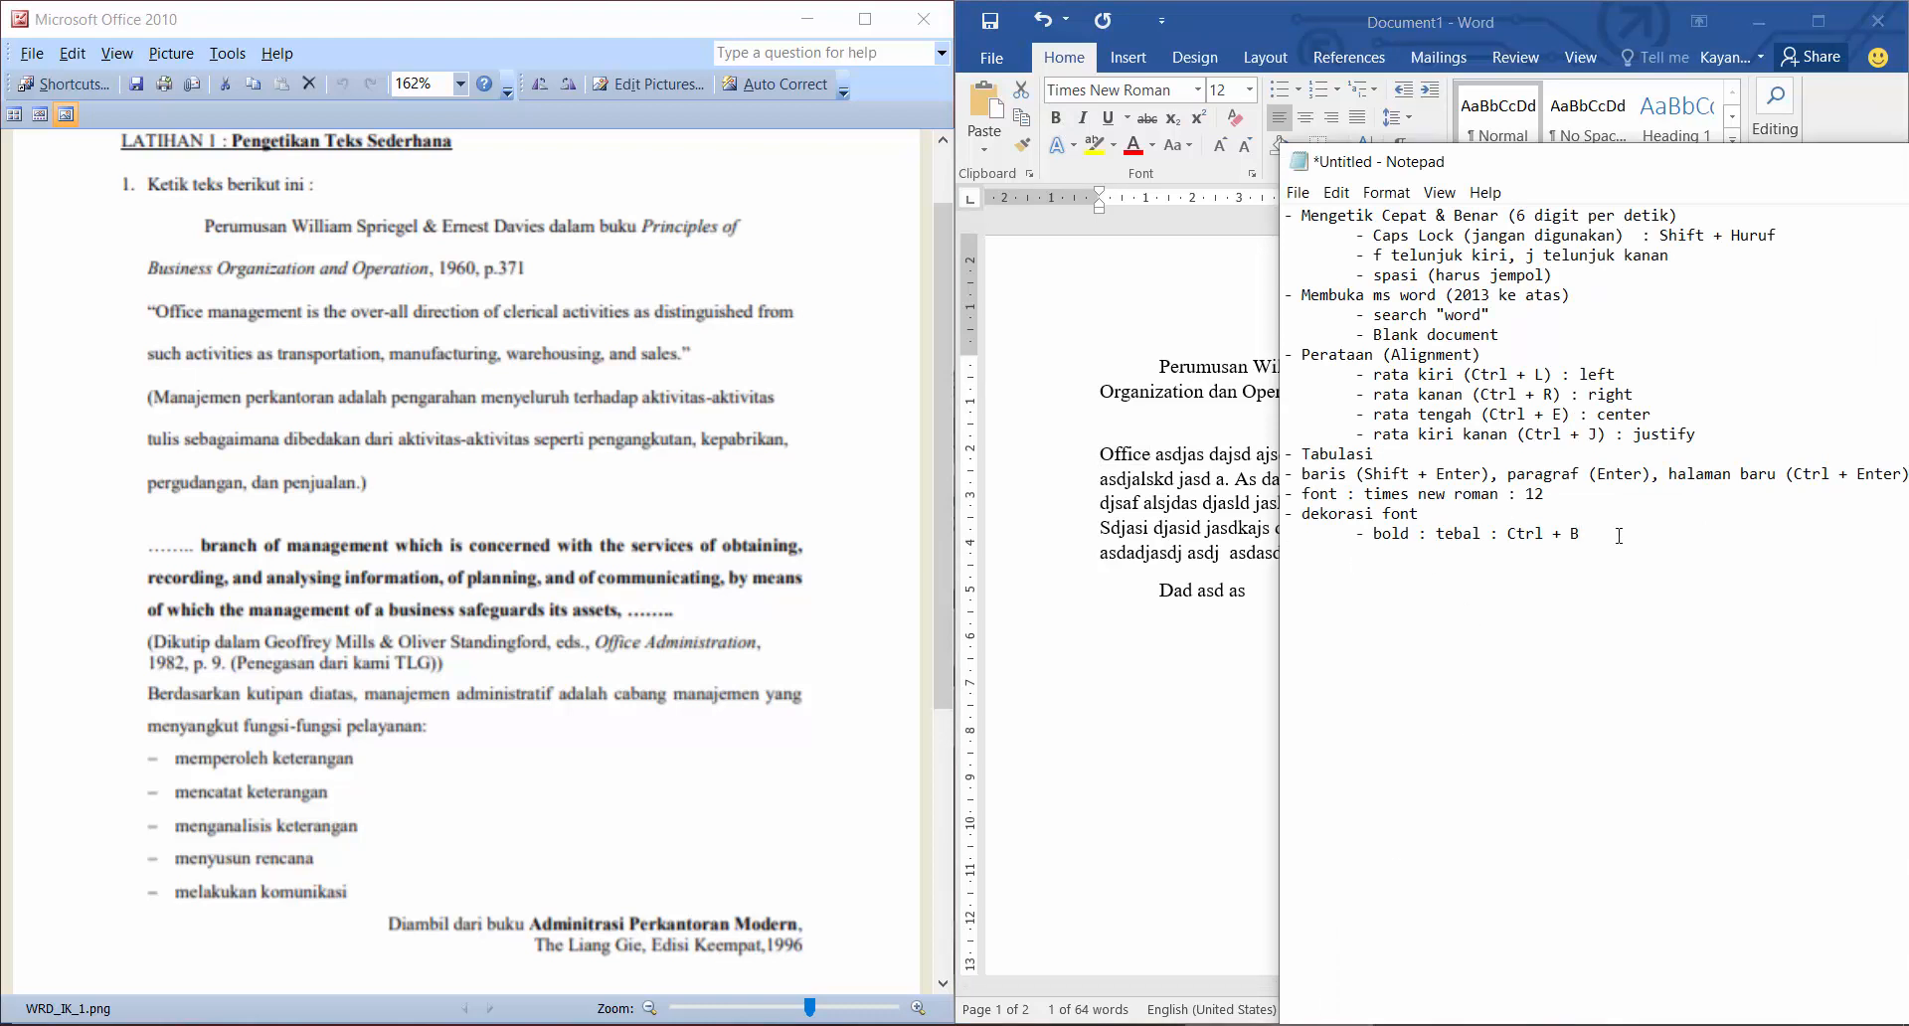
# Add the line 'italic : miring : Ctrl + I' to the Notepad font decoration notes.
pyautogui.write('italic : miring : Ctrl + I')
# Italicize the book title 'Principles of Business Organization dan Operation' in the Word citation.
pyautogui.click(1145, 459)
pyautogui.doubleClick(1135, 457)
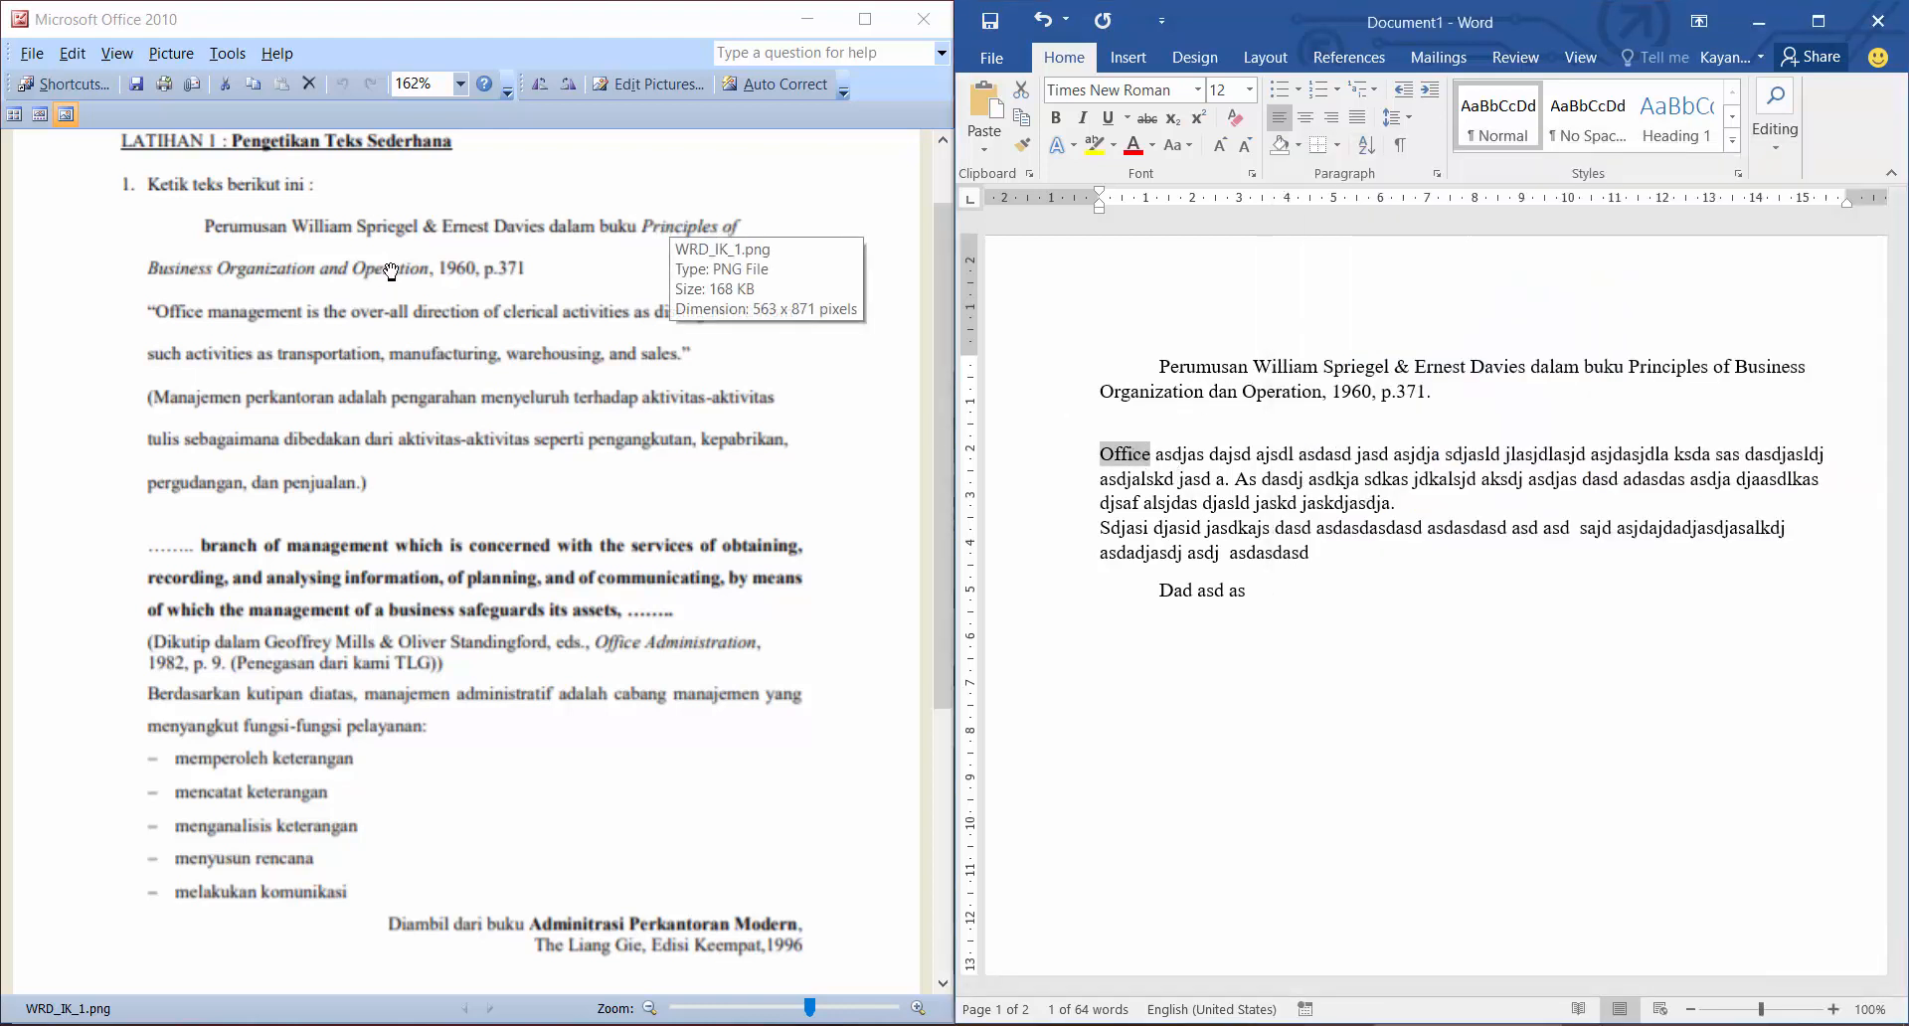
pyautogui.click(1678, 389)
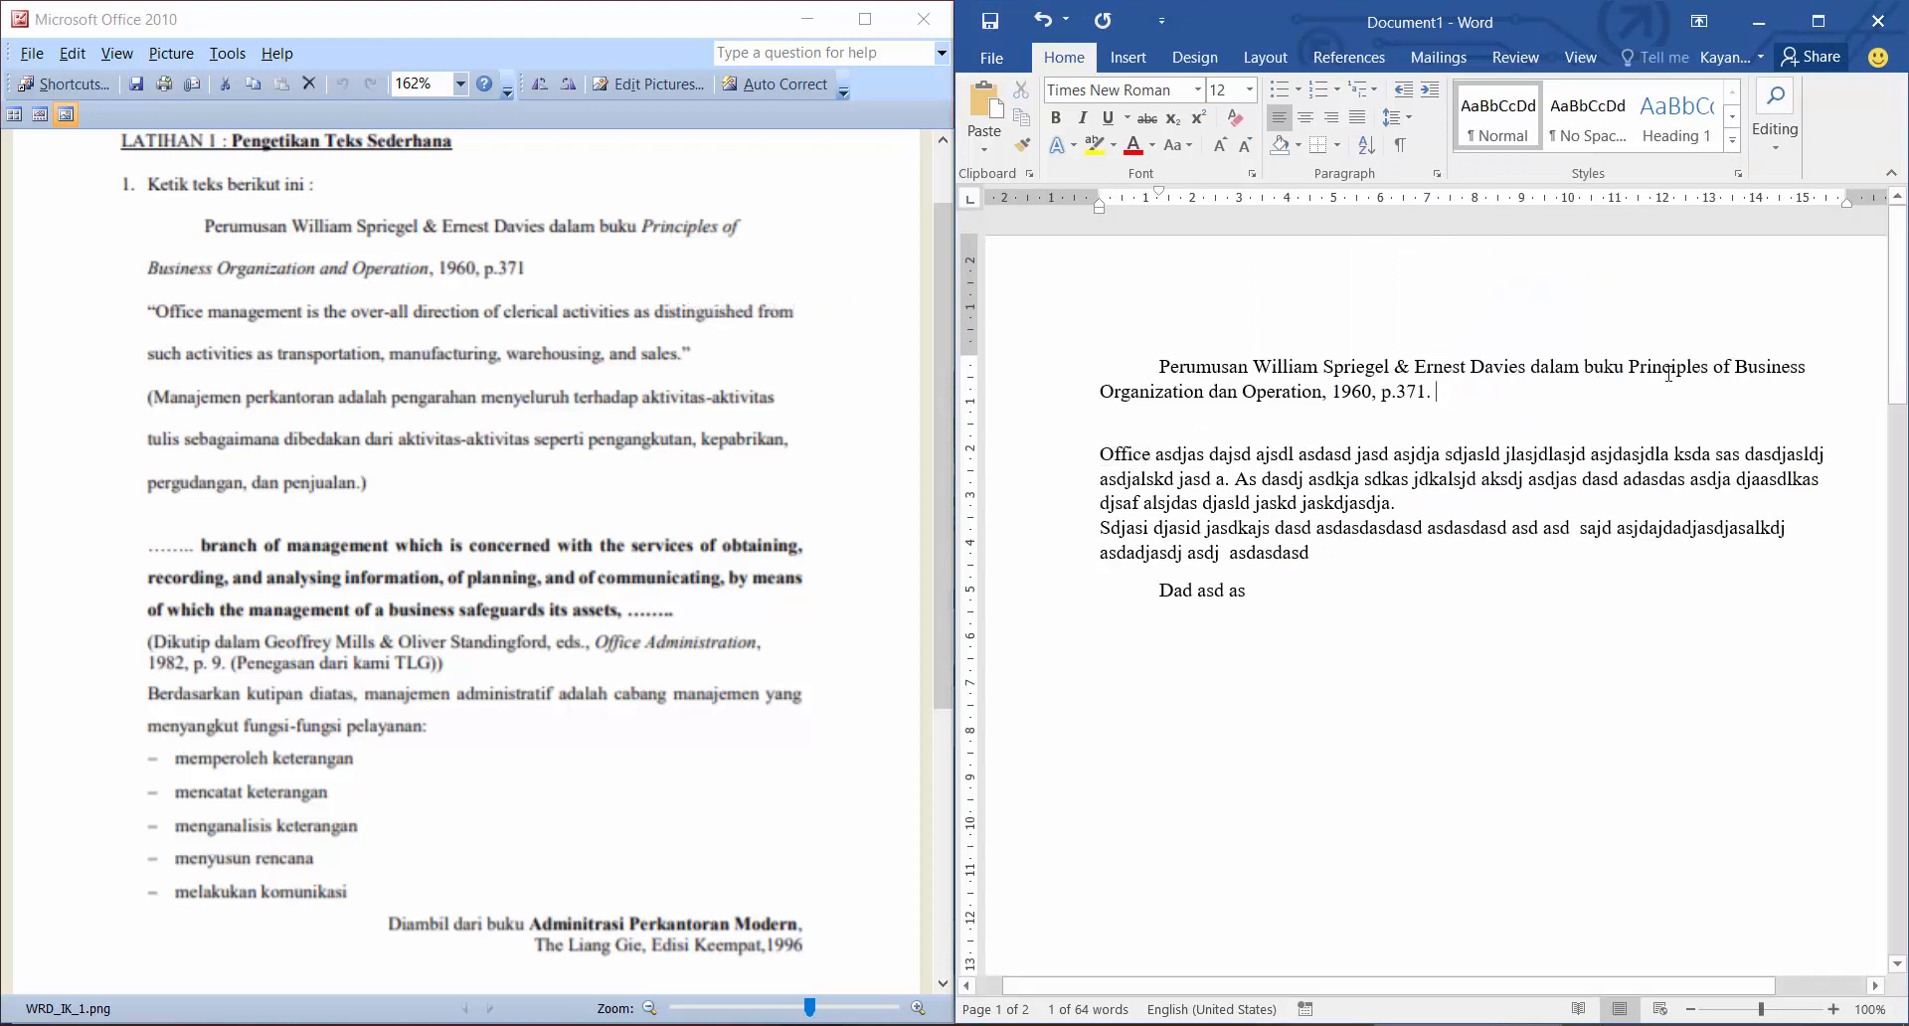
pyautogui.moveTo(1627, 382); pyautogui.dragTo(1322, 393)
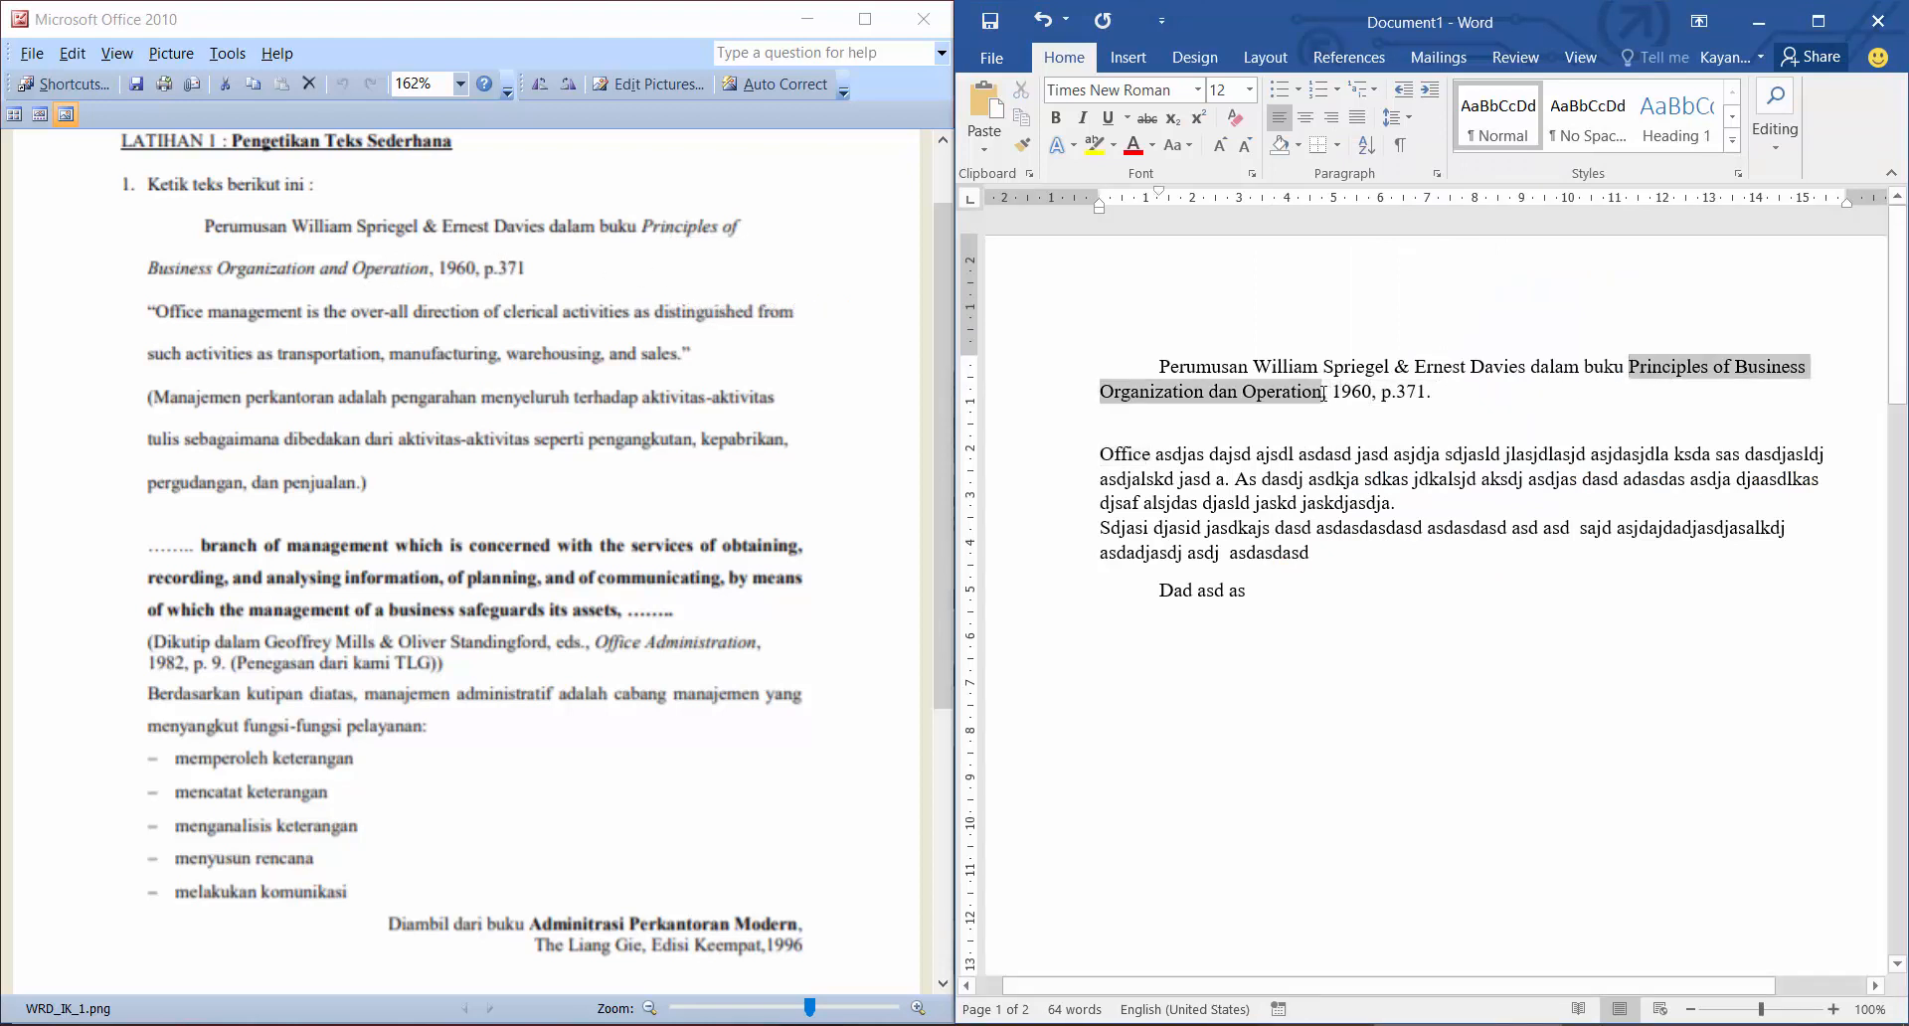
pyautogui.click(1082, 117)
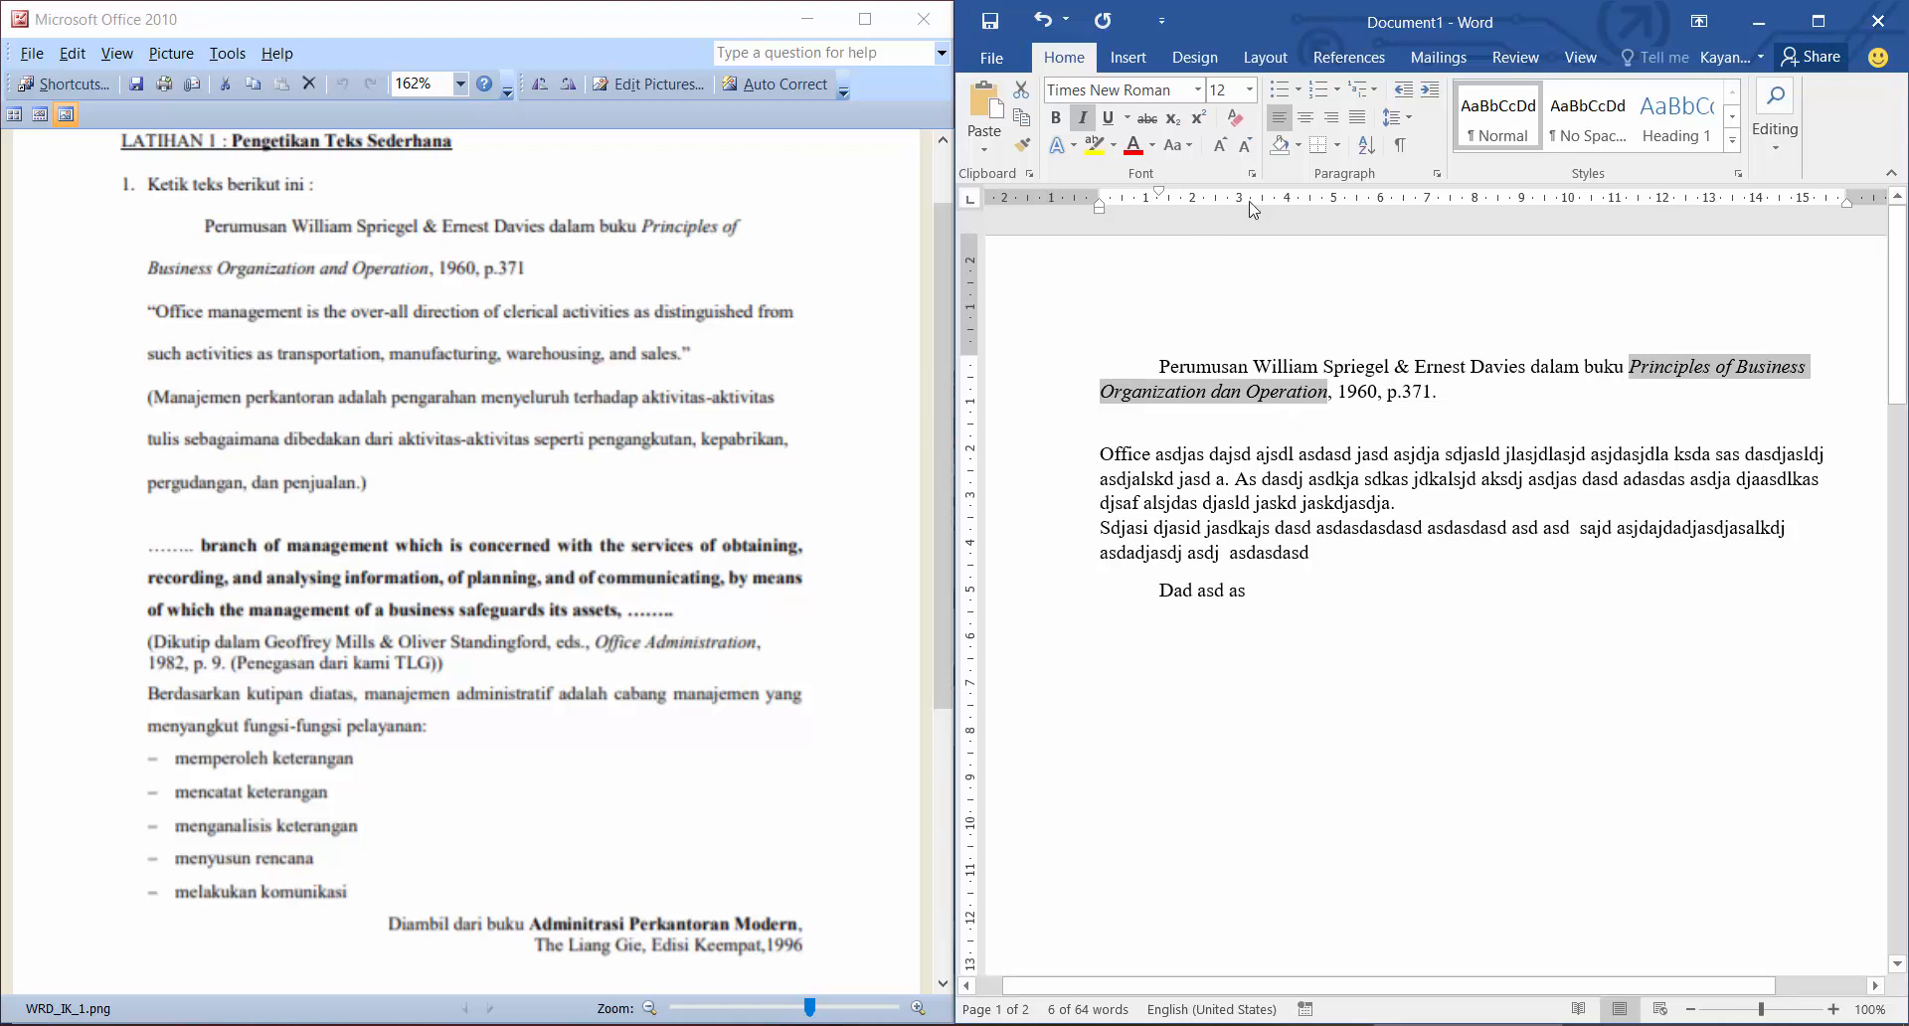
# Add the underline shortcut line ('underline : garis bawah : Ctrl') to the Notepad notes.
pyautogui.hotkey('alt', 'Tab')
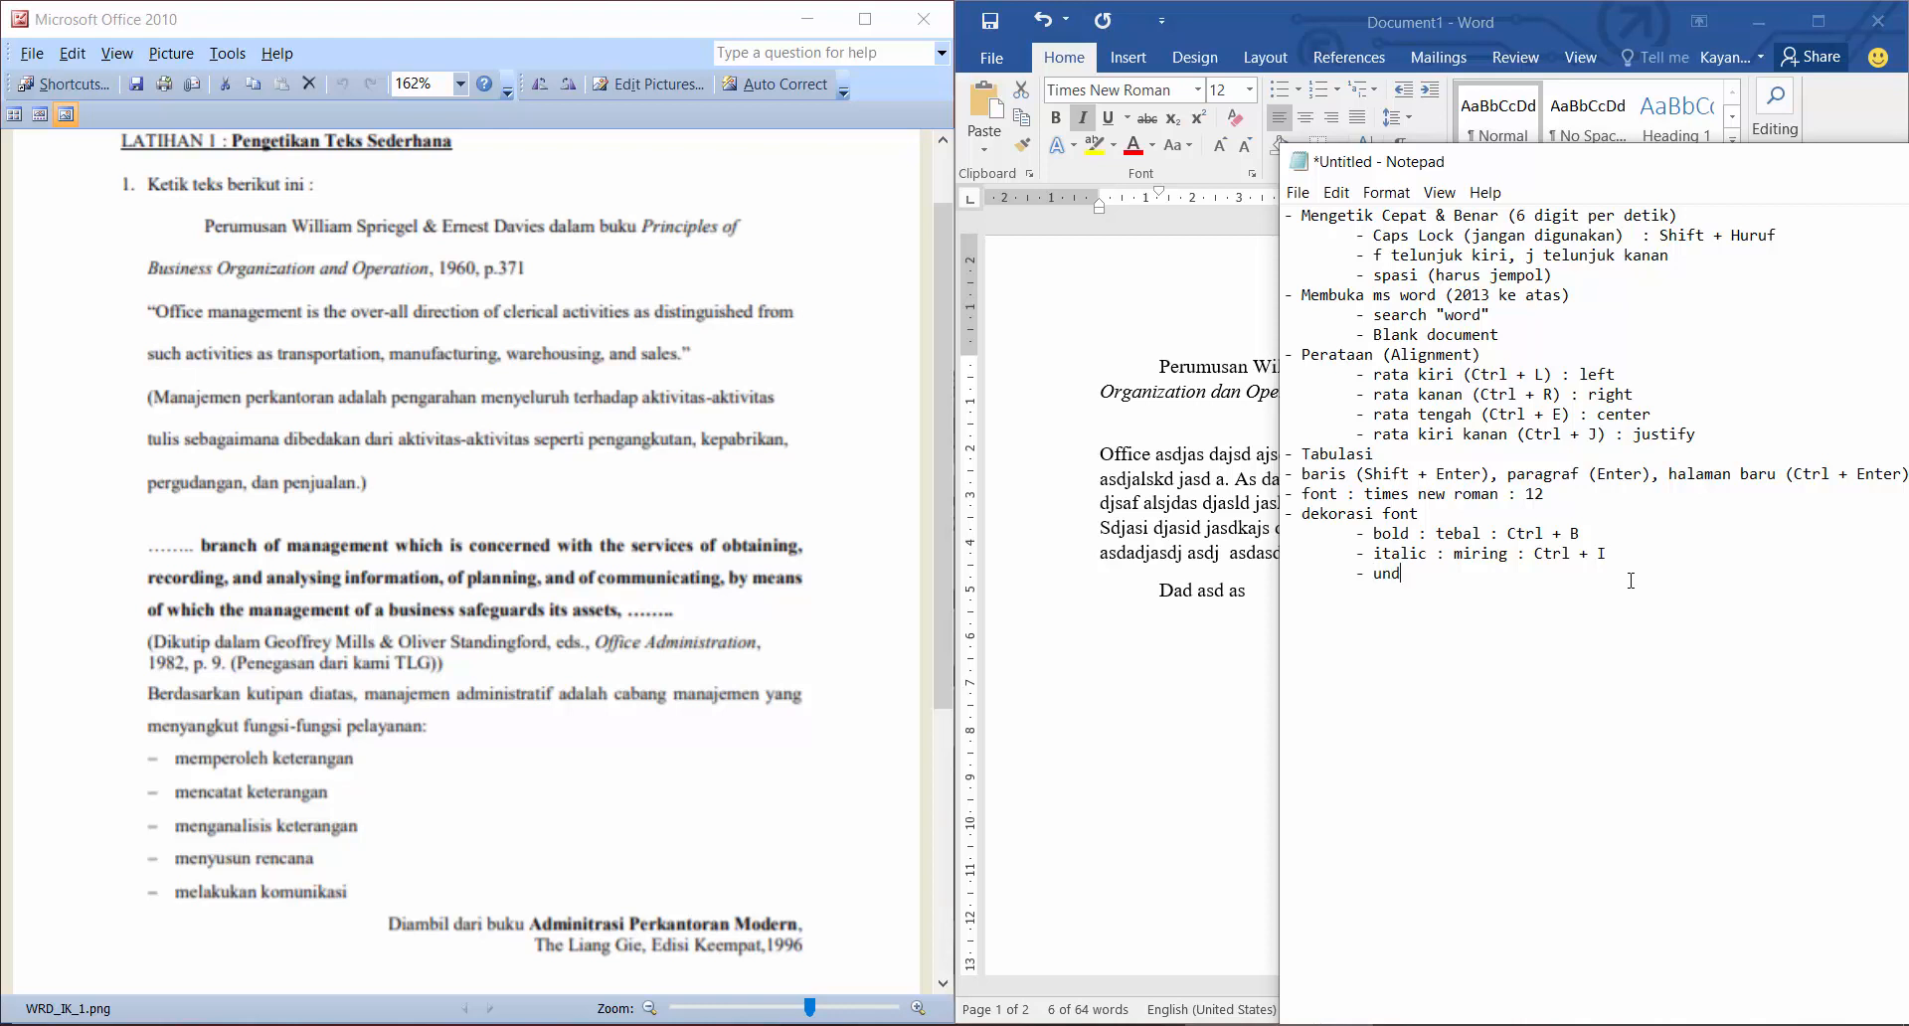
pyautogui.write('erline : garis bawah : Ctrl + U')
pyautogui.click(1260, 564)
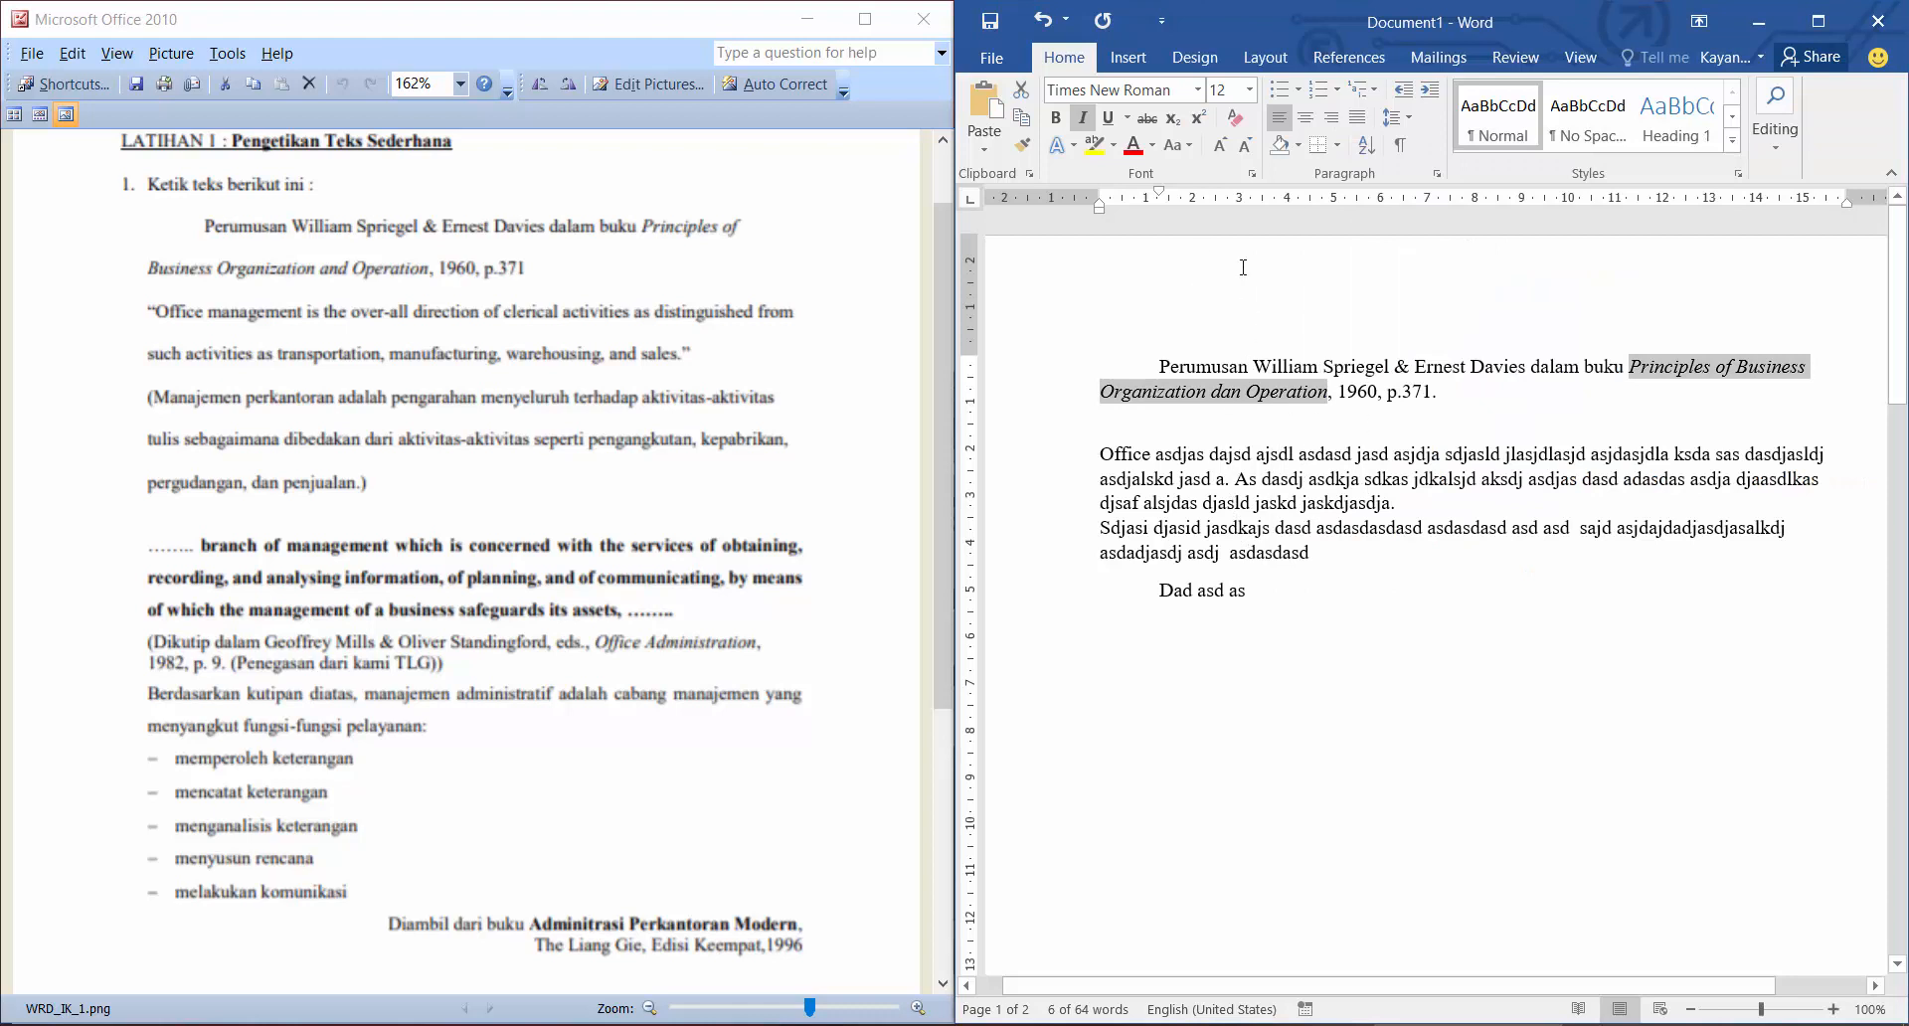
# Bold and underline the book title, then remove both so it stays italic only.
pyautogui.hotkey('ctrl', 'b')
pyautogui.hotkey('ctrl', 'u')
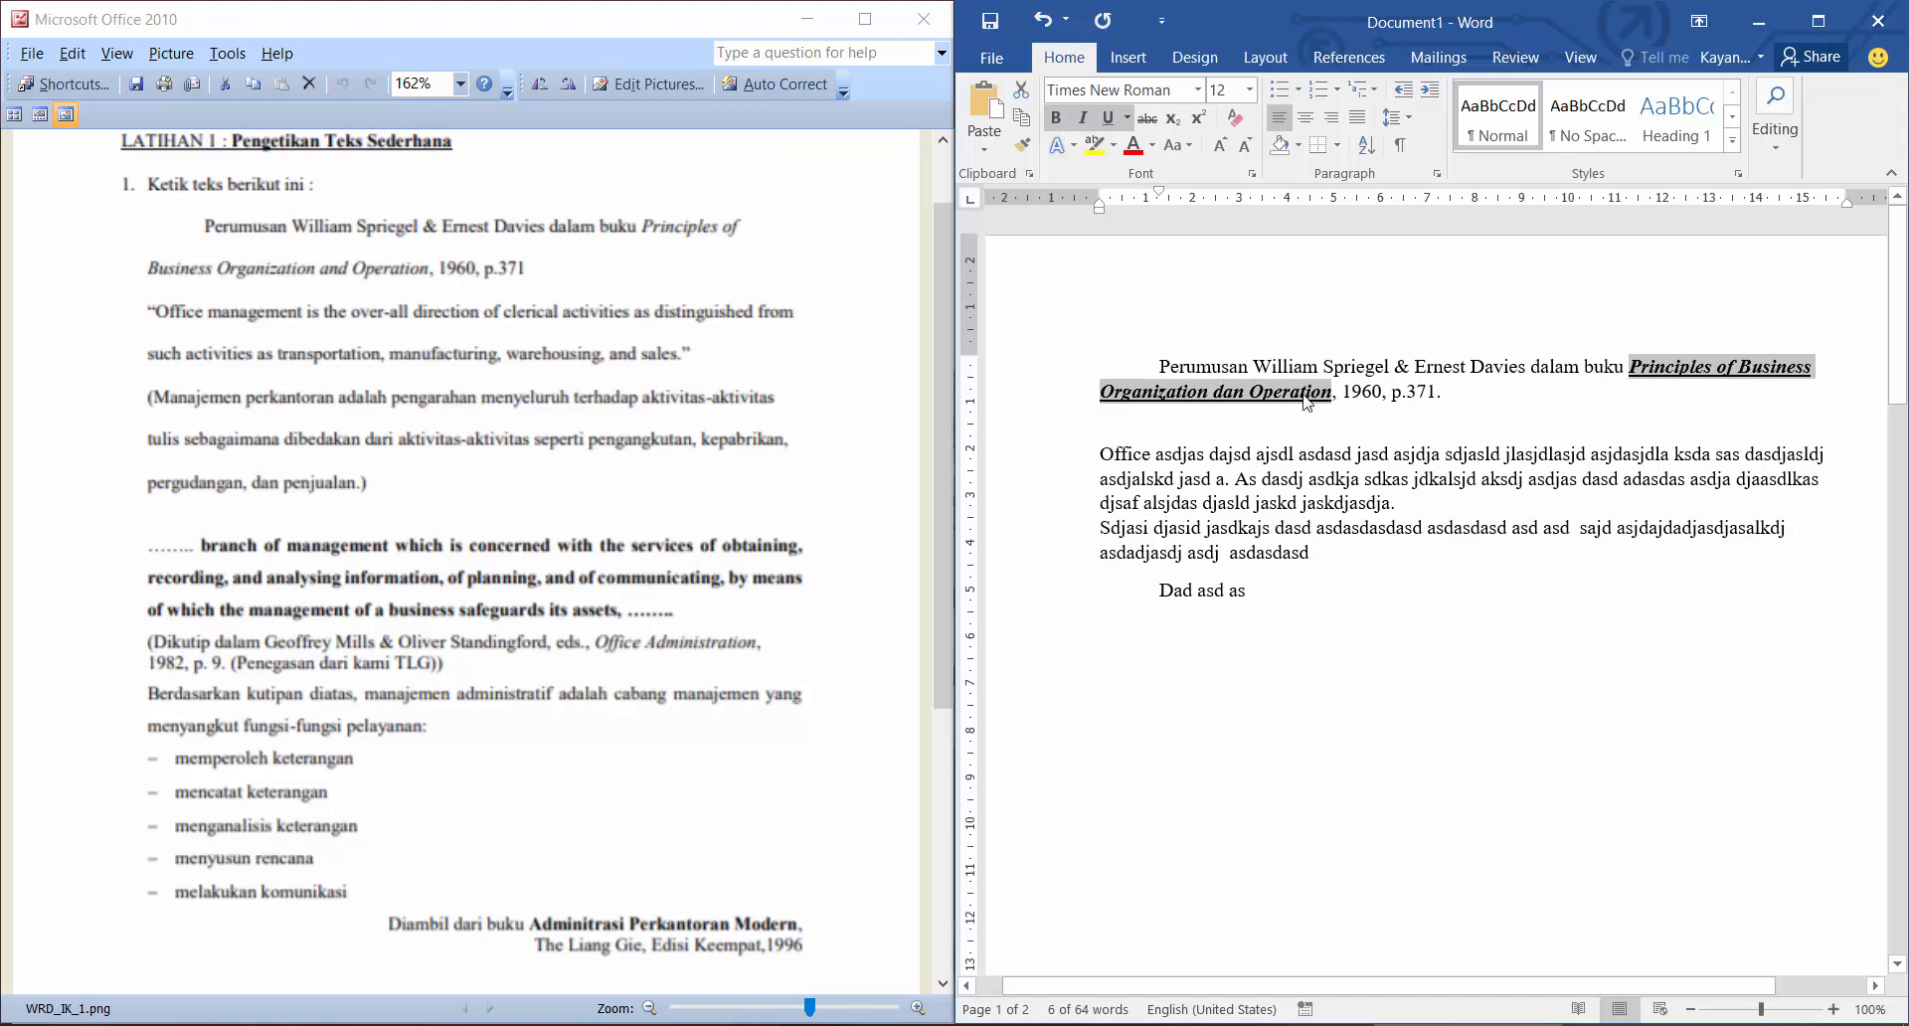
pyautogui.click(1108, 118)
pyautogui.click(1055, 117)
pyautogui.click(1084, 118)
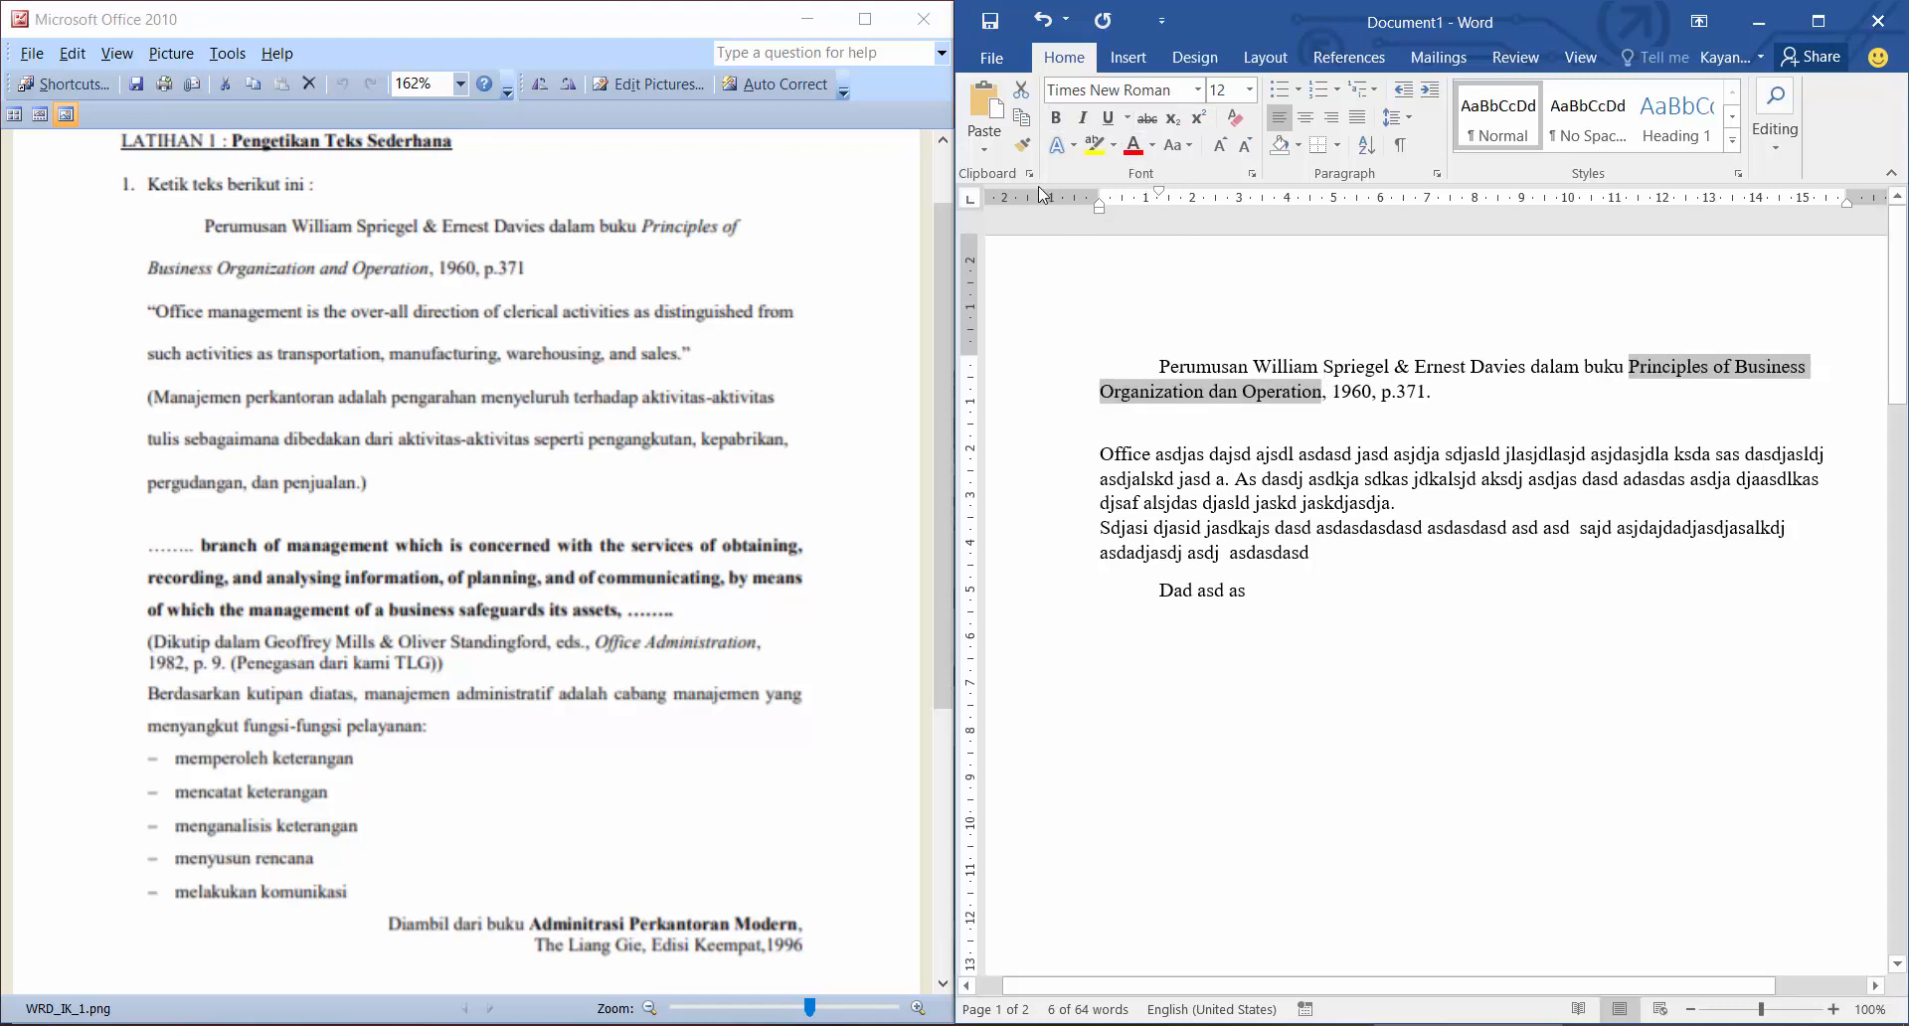
pyautogui.click(1083, 117)
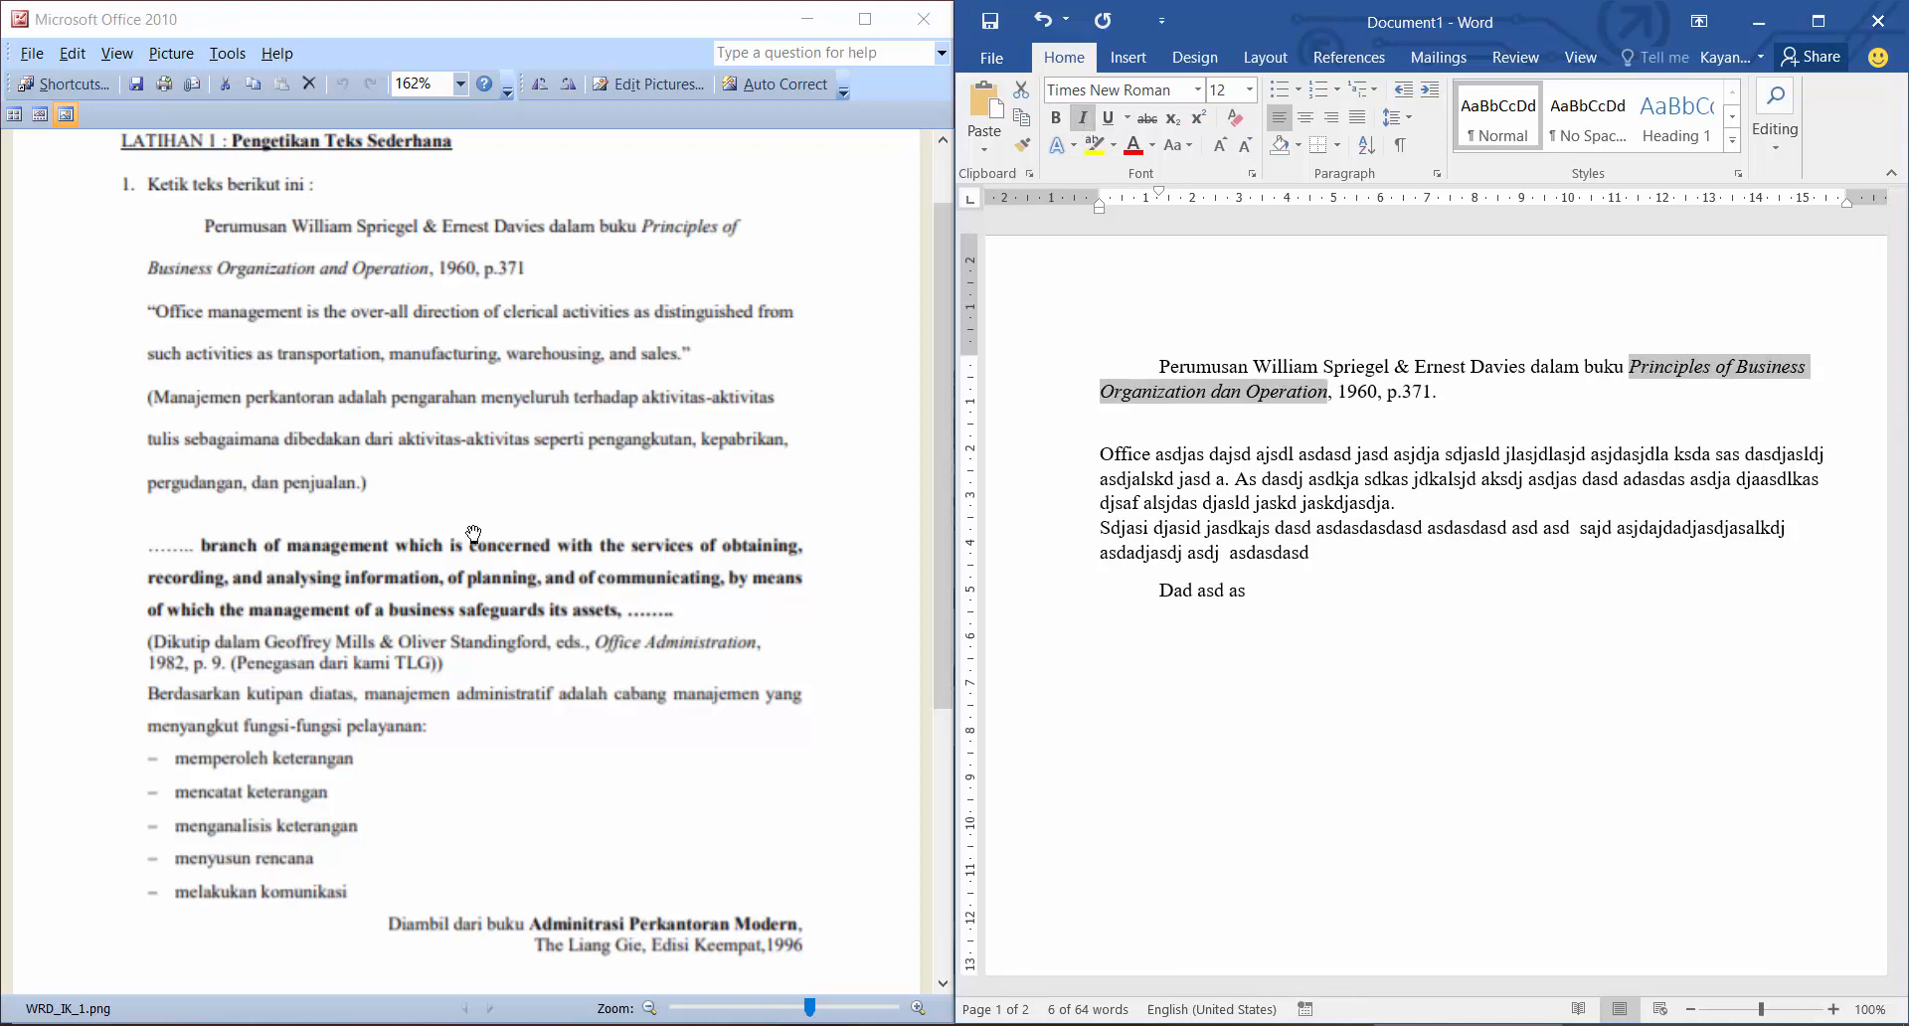
pyautogui.click(1173, 628)
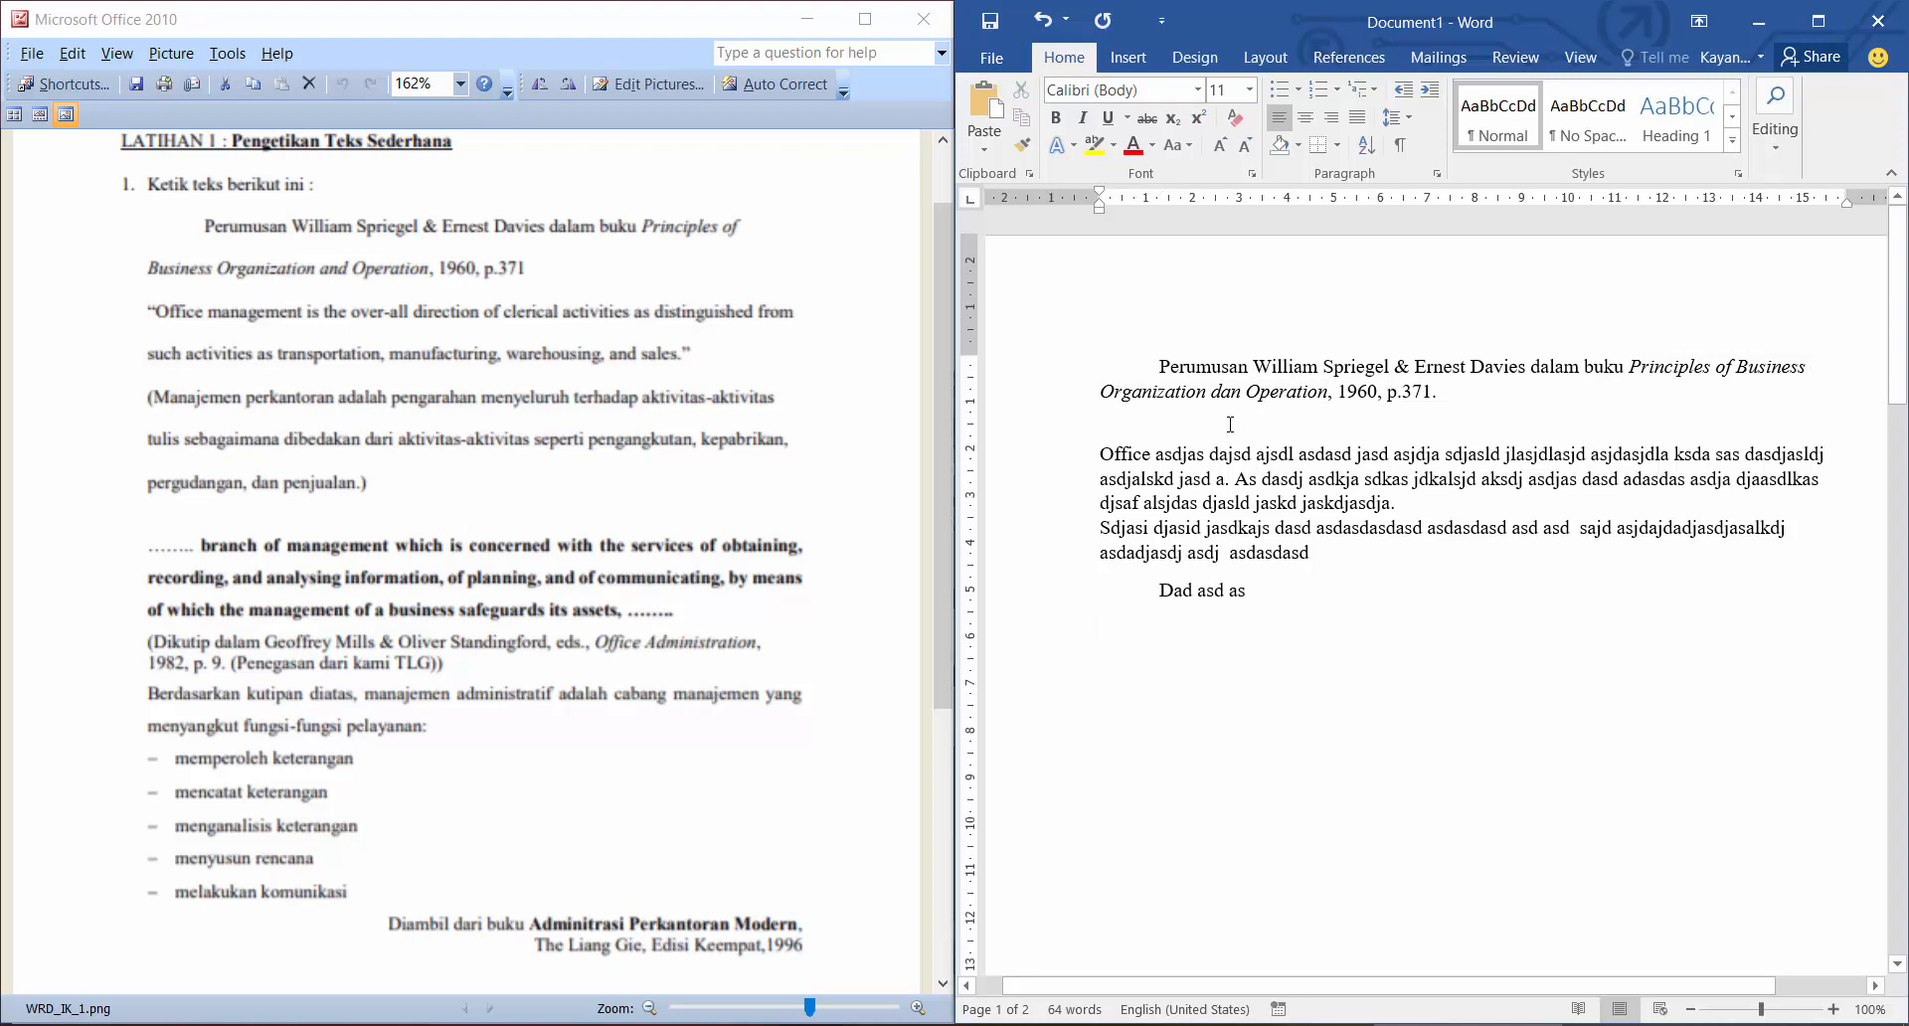
# Select the citation paragraph and add 'line spacing' to the Notepad notes.
pyautogui.click(1156, 364)
pyautogui.moveTo(1156, 359); pyautogui.dragTo(1440, 392)
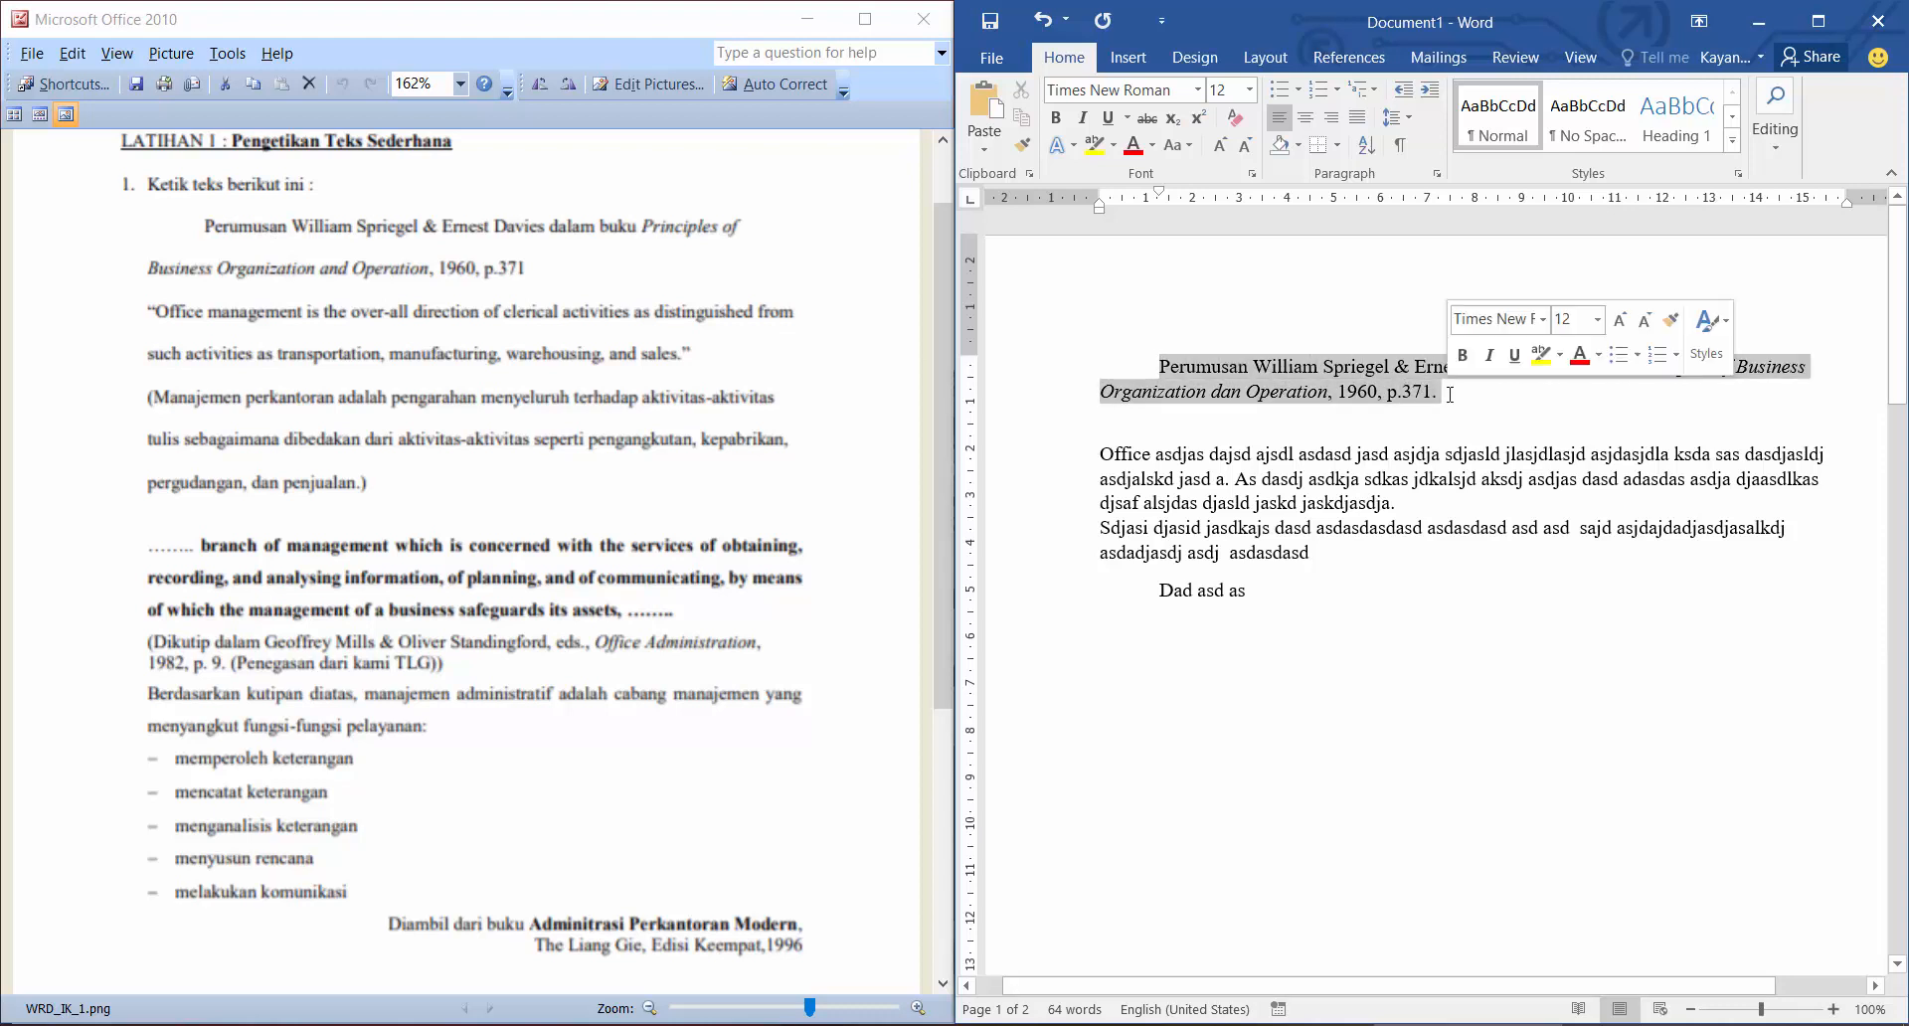
pyautogui.click(1392, 1025)
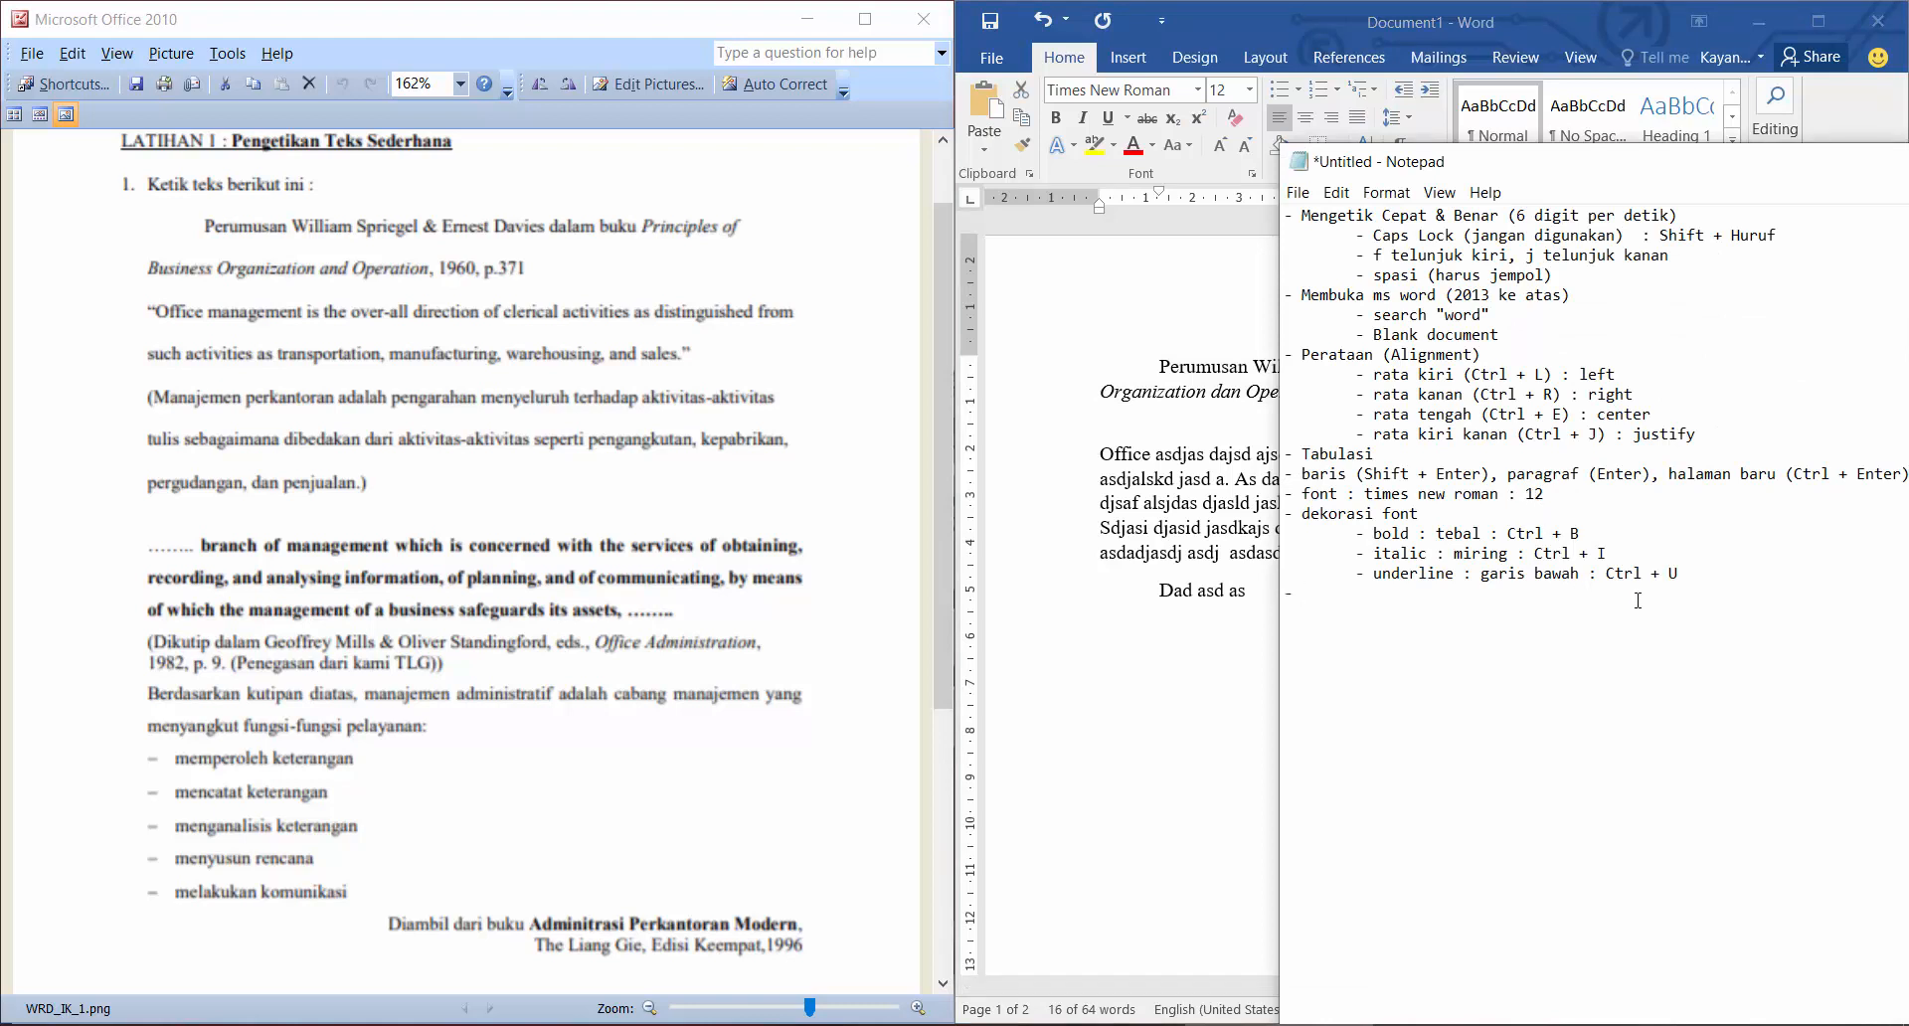
pyautogui.write('line spacing')
# Apply 1.5 line spacing to the citation paragraph.
pyautogui.hotkey('alt', 'Tab')
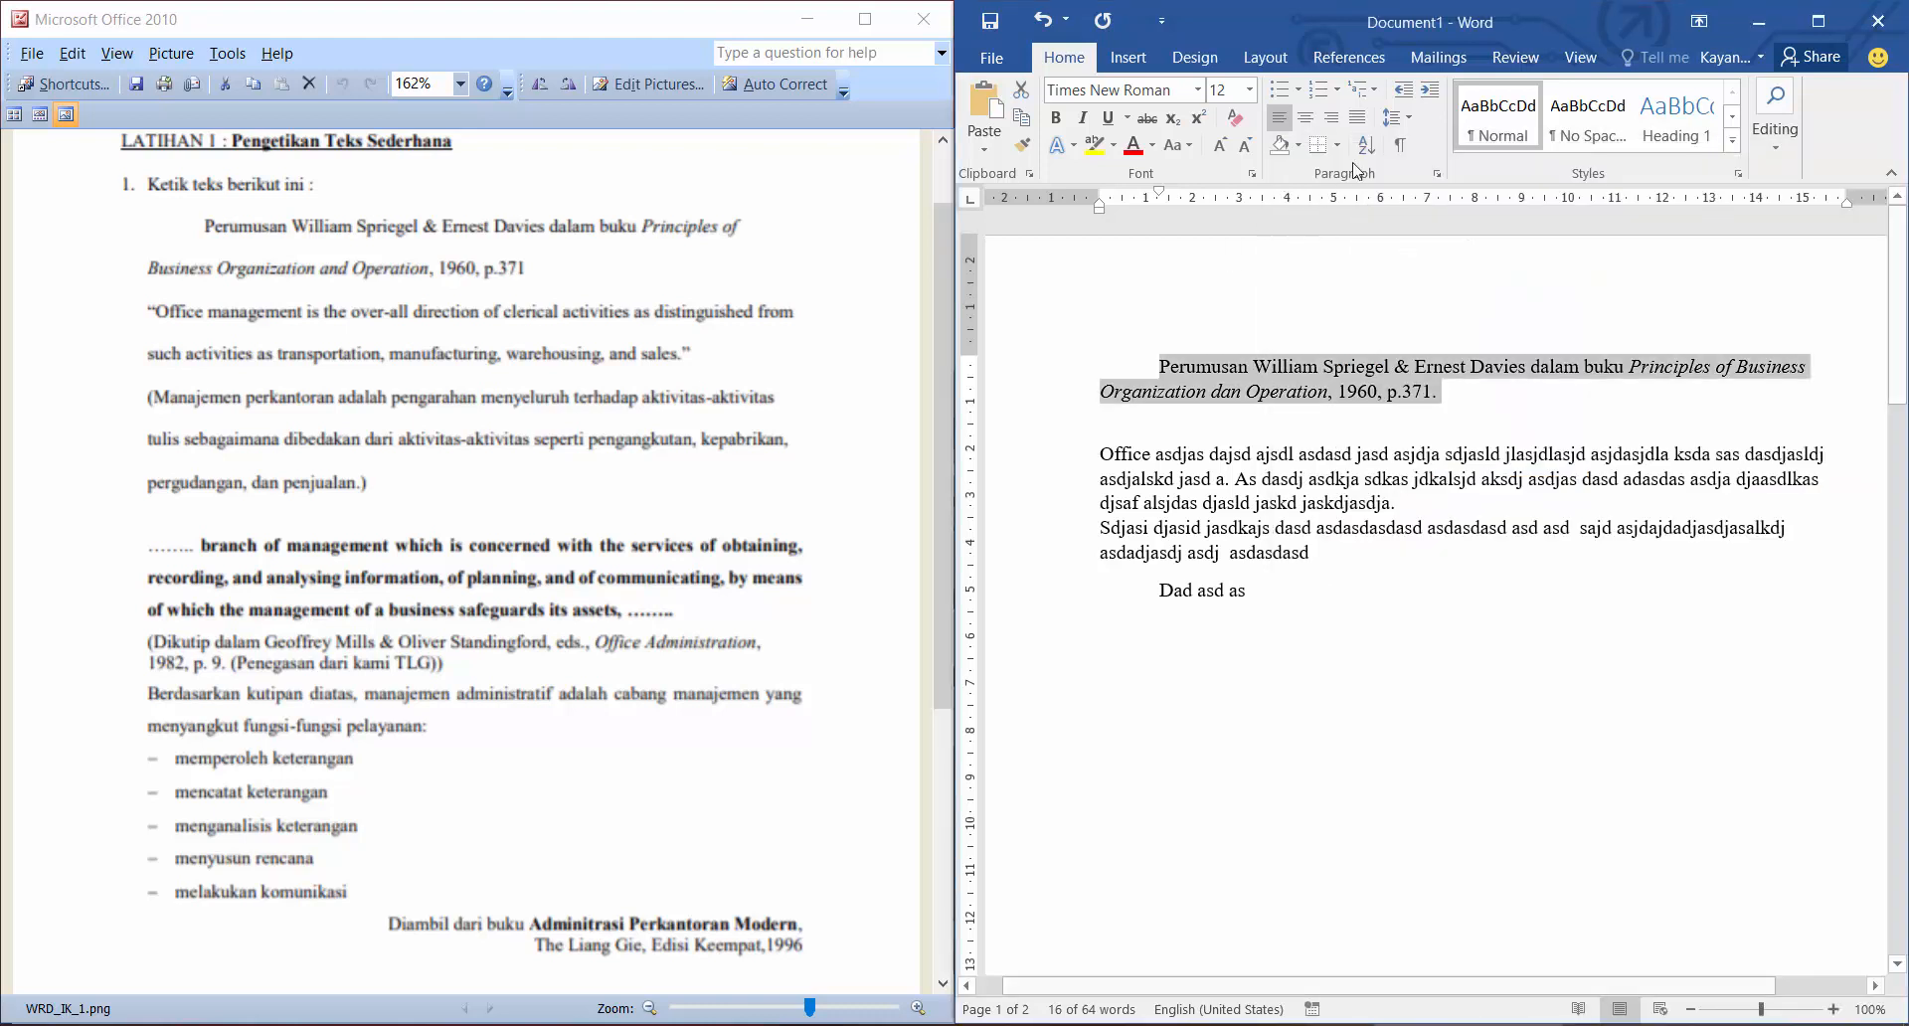
pyautogui.click(1393, 119)
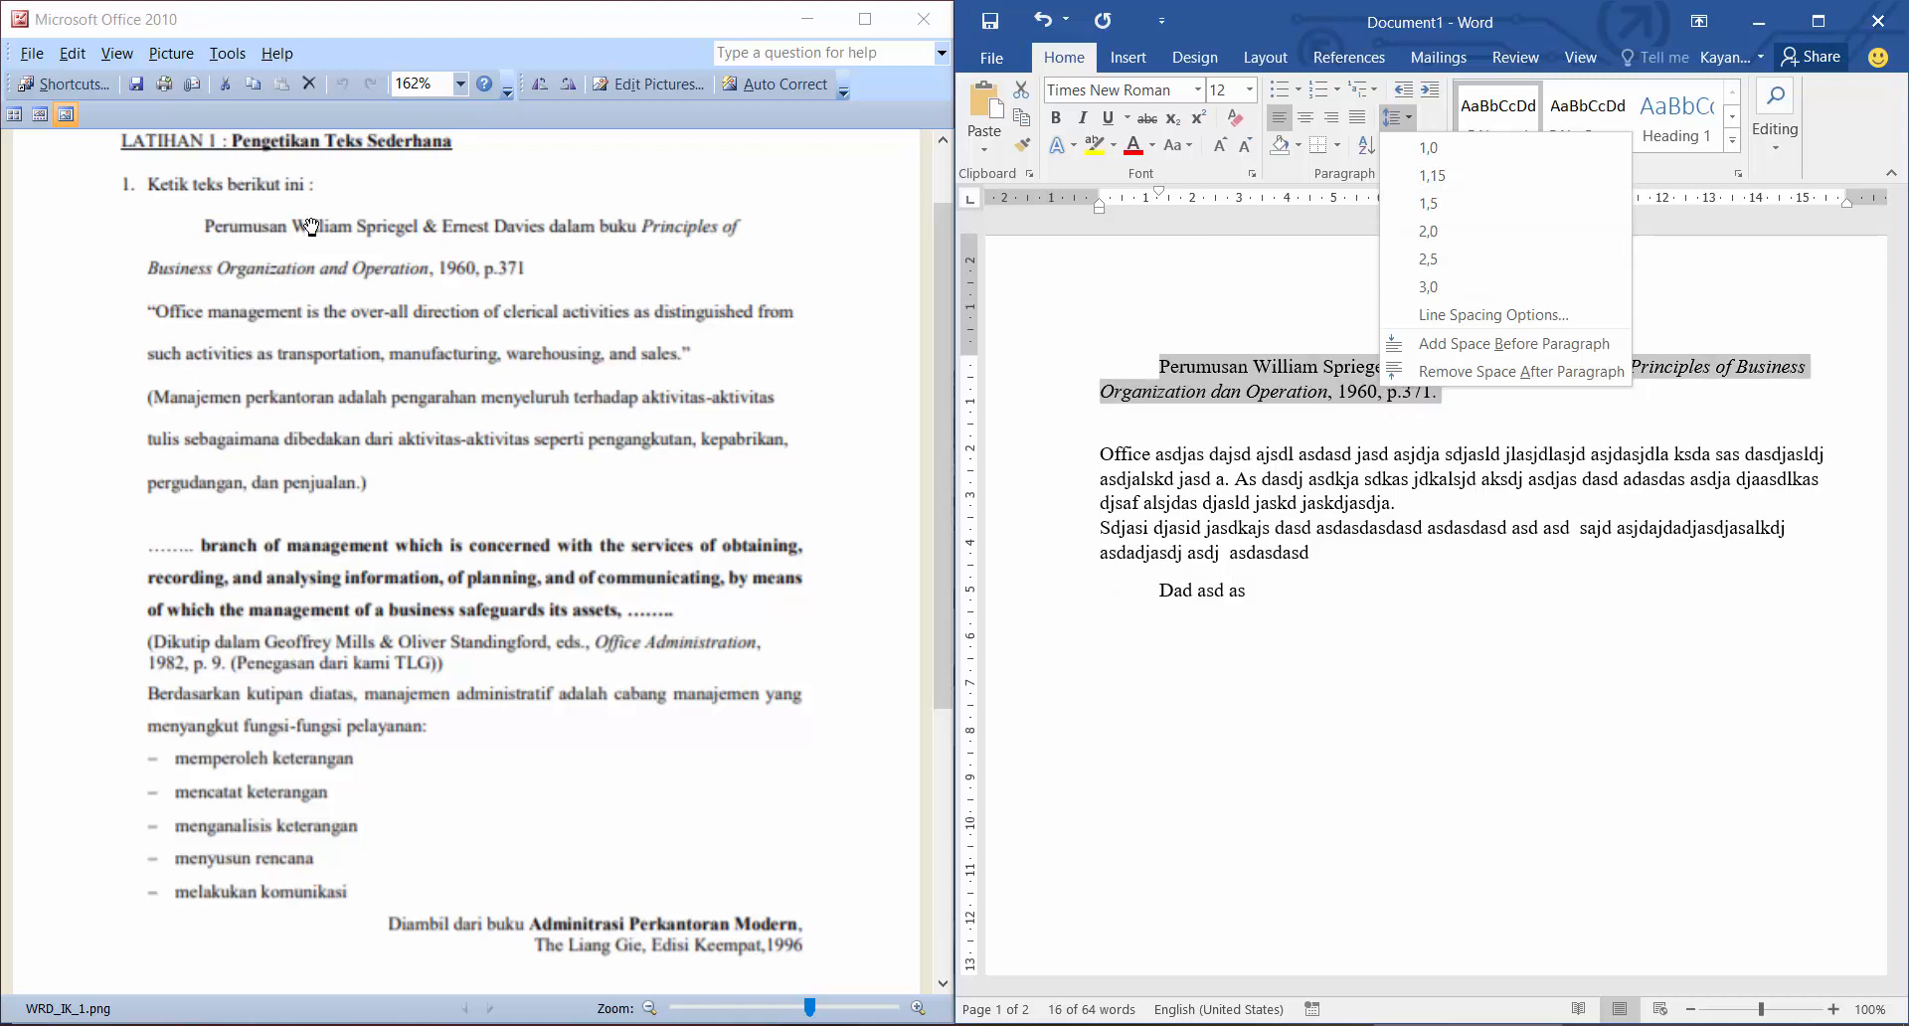
pyautogui.click(1475, 203)
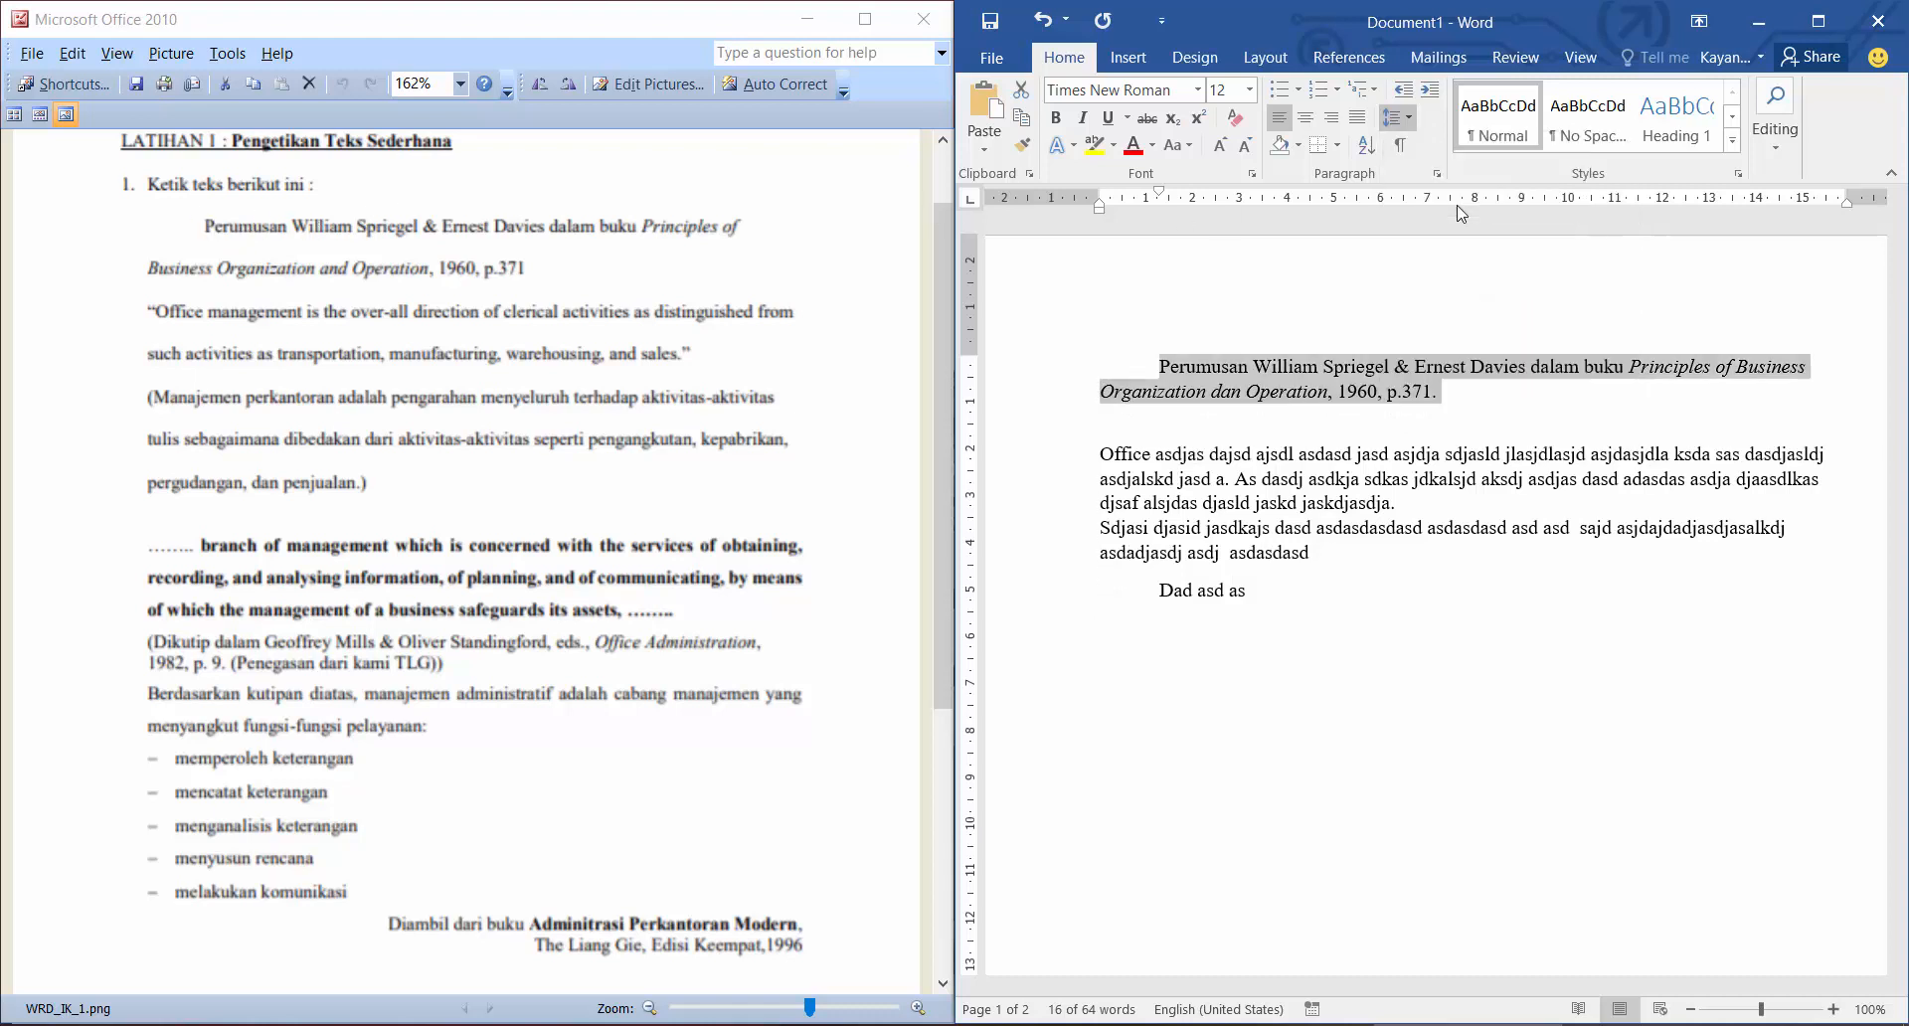
pyautogui.click(1155, 507)
# Apply 1.5 line spacing to the two body paragraphs and check the exercise sheet.
pyautogui.moveTo(1098, 482); pyautogui.dragTo(1345, 587)
pyautogui.click(1396, 117)
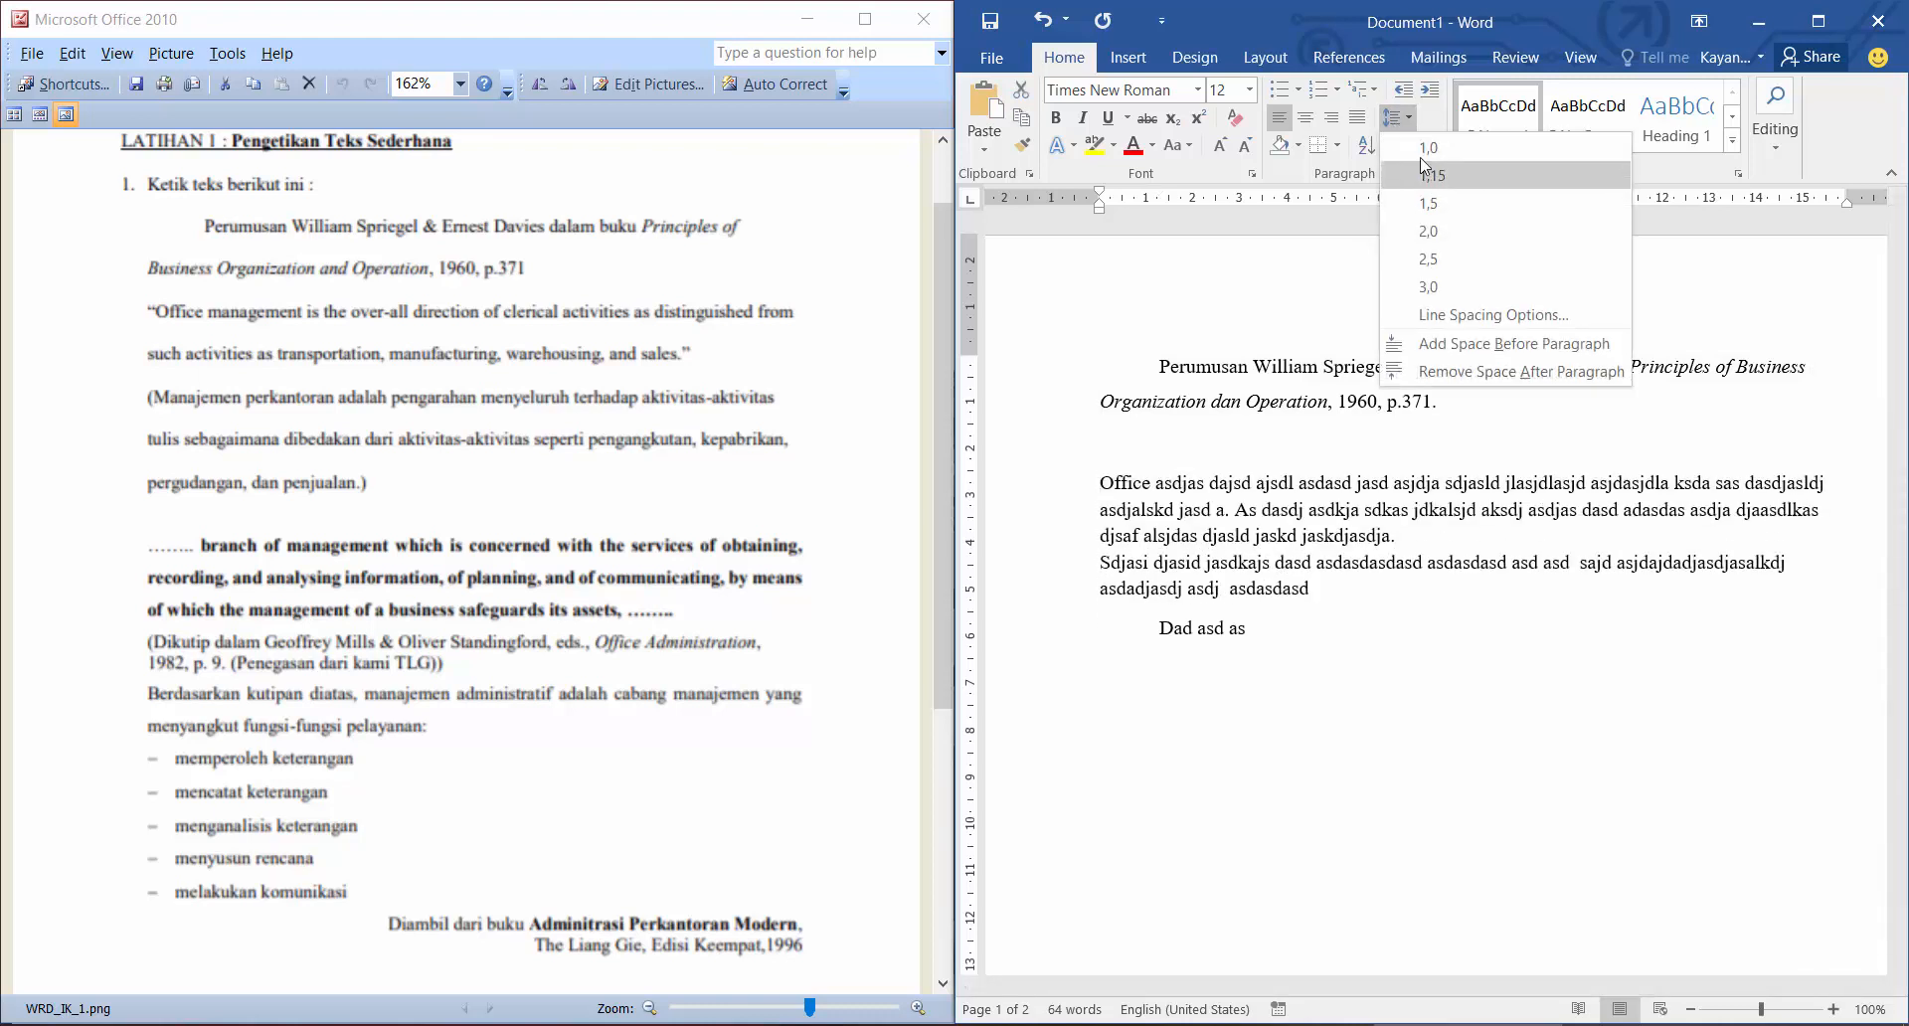
pyautogui.click(1416, 211)
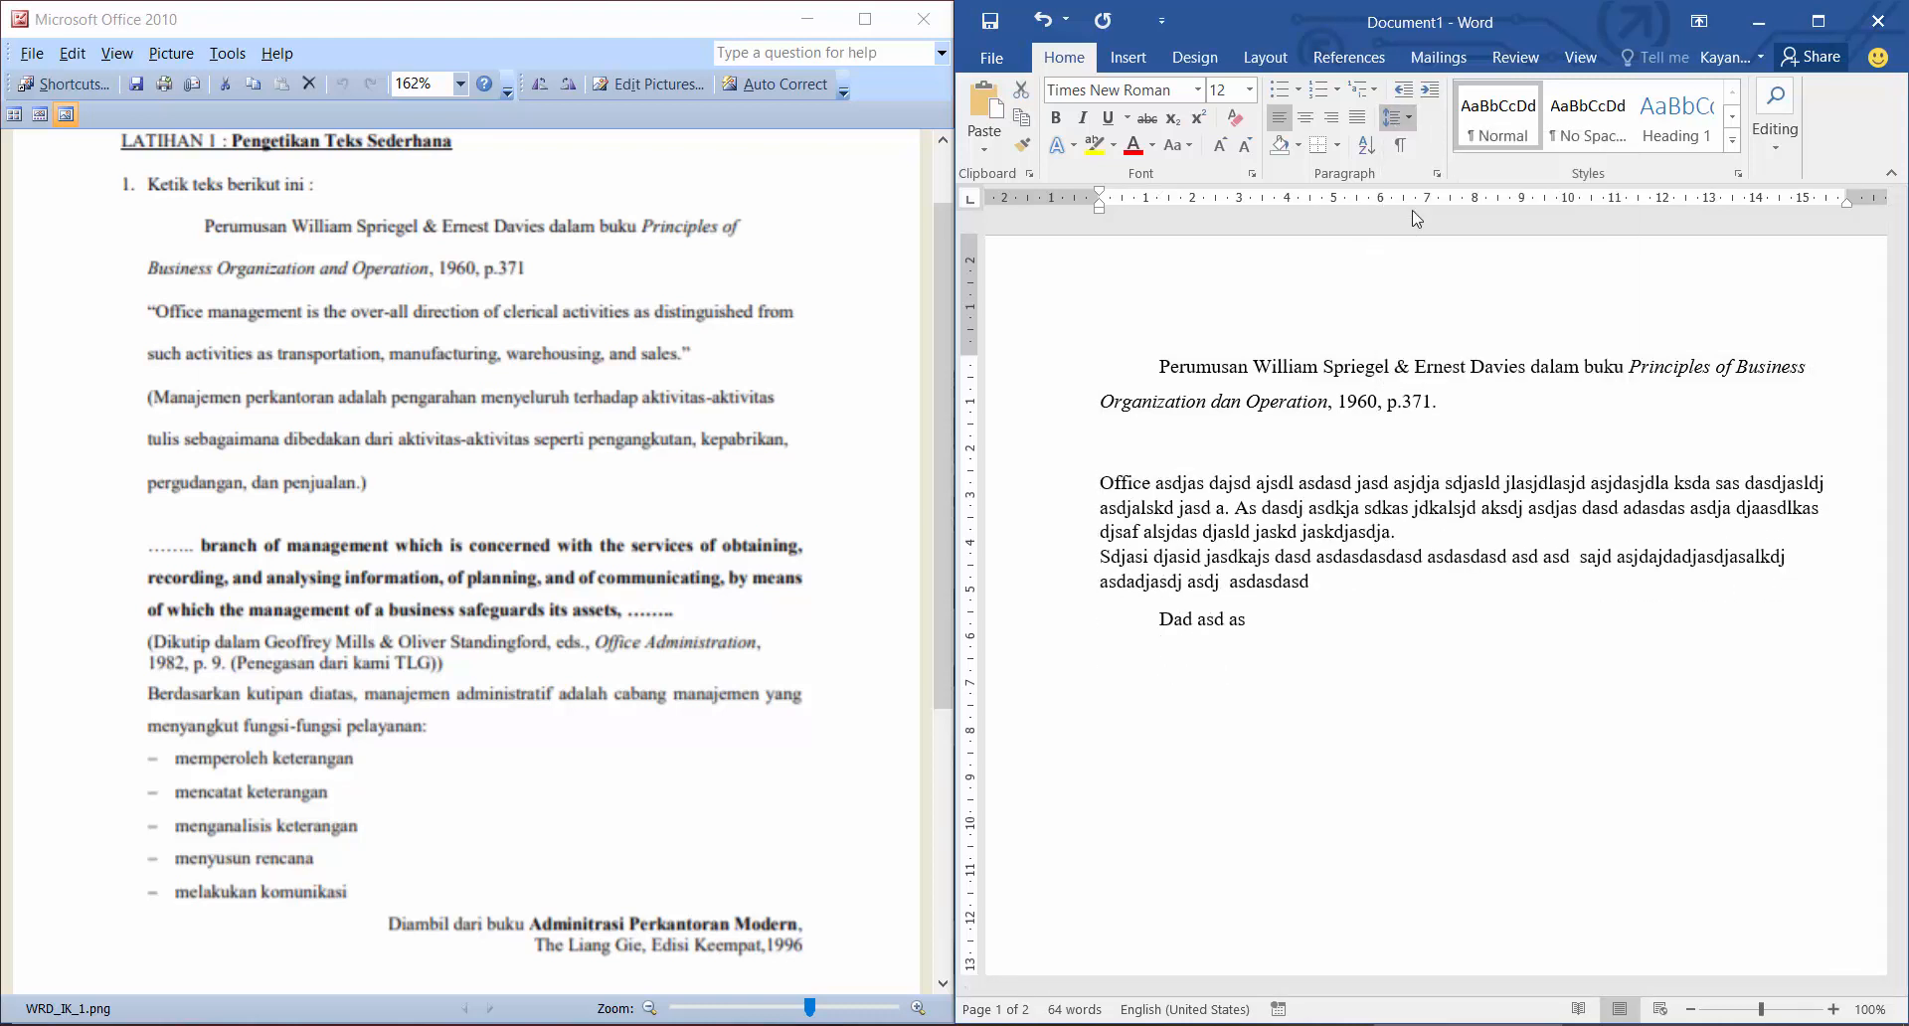
pyautogui.click(429, 660)
pyautogui.scroll(-5, 430, 661)
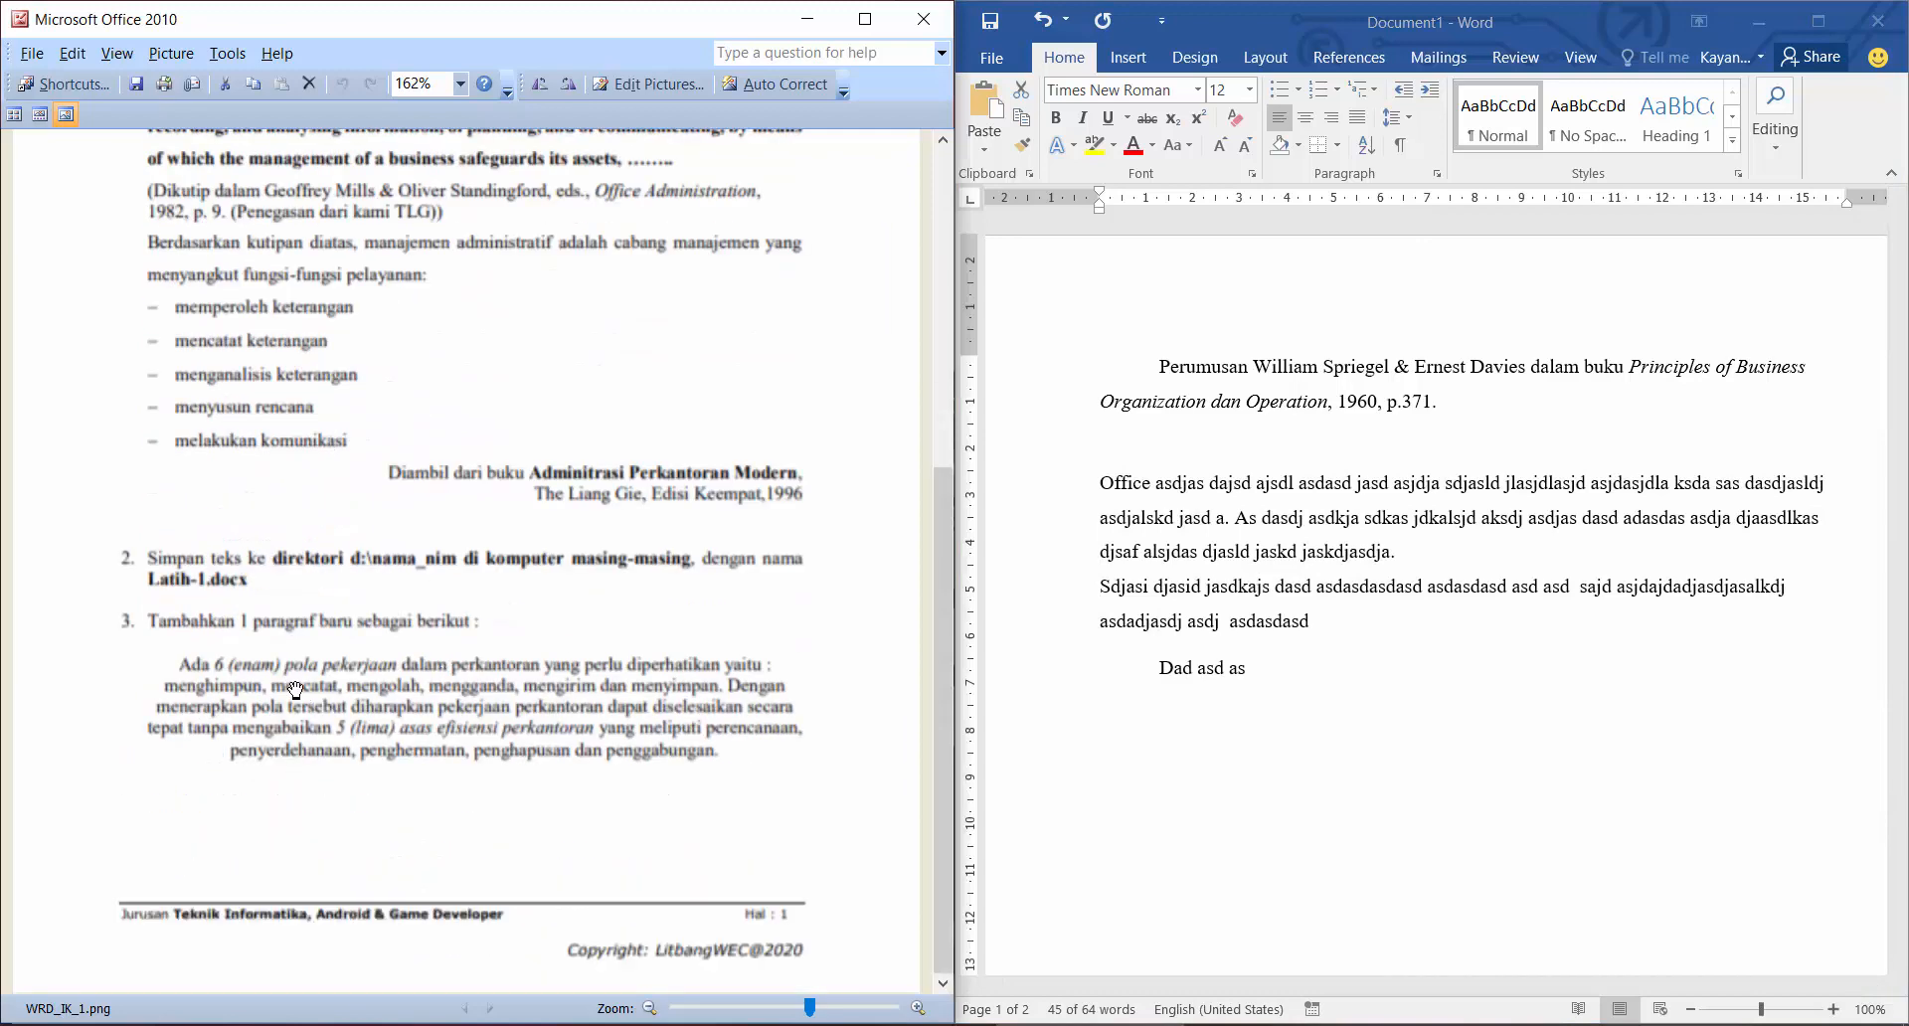
# Reset the body paragraphs to single spacing and compare with the exercise sheet.
pyautogui.click(1331, 622)
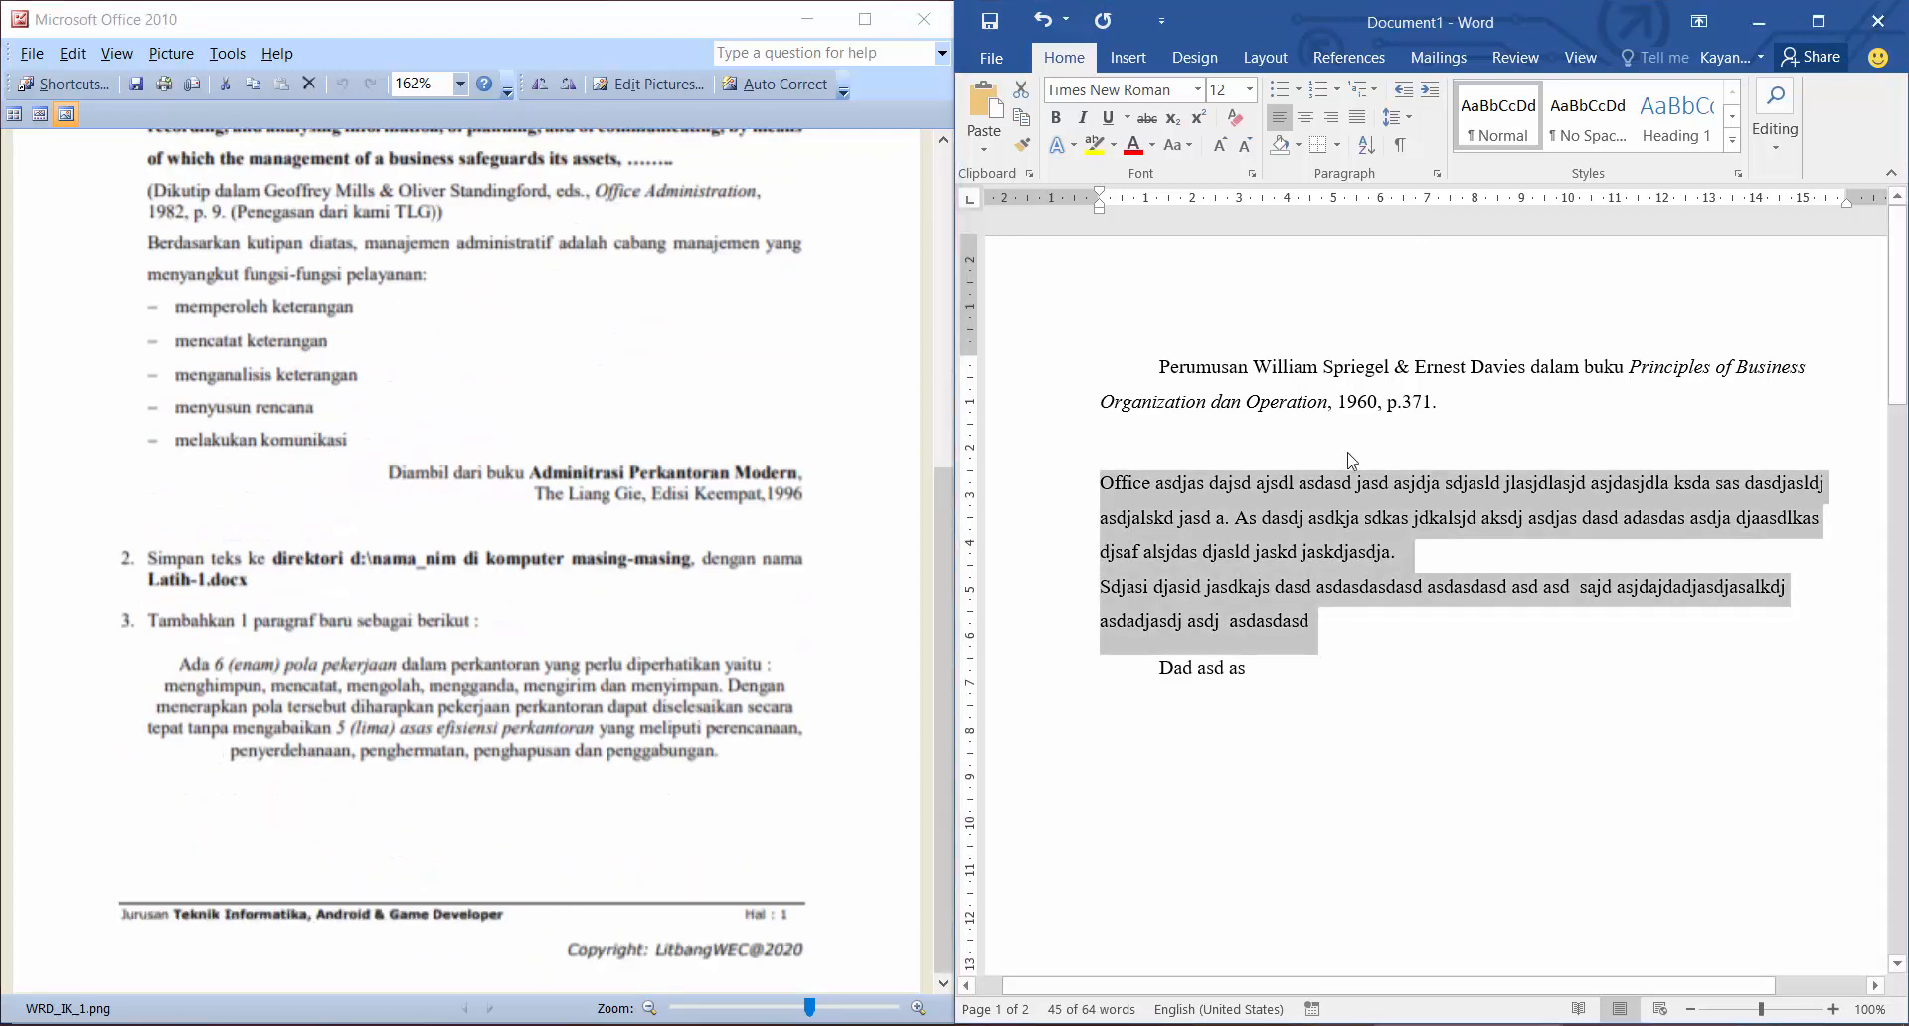
pyautogui.click(1397, 118)
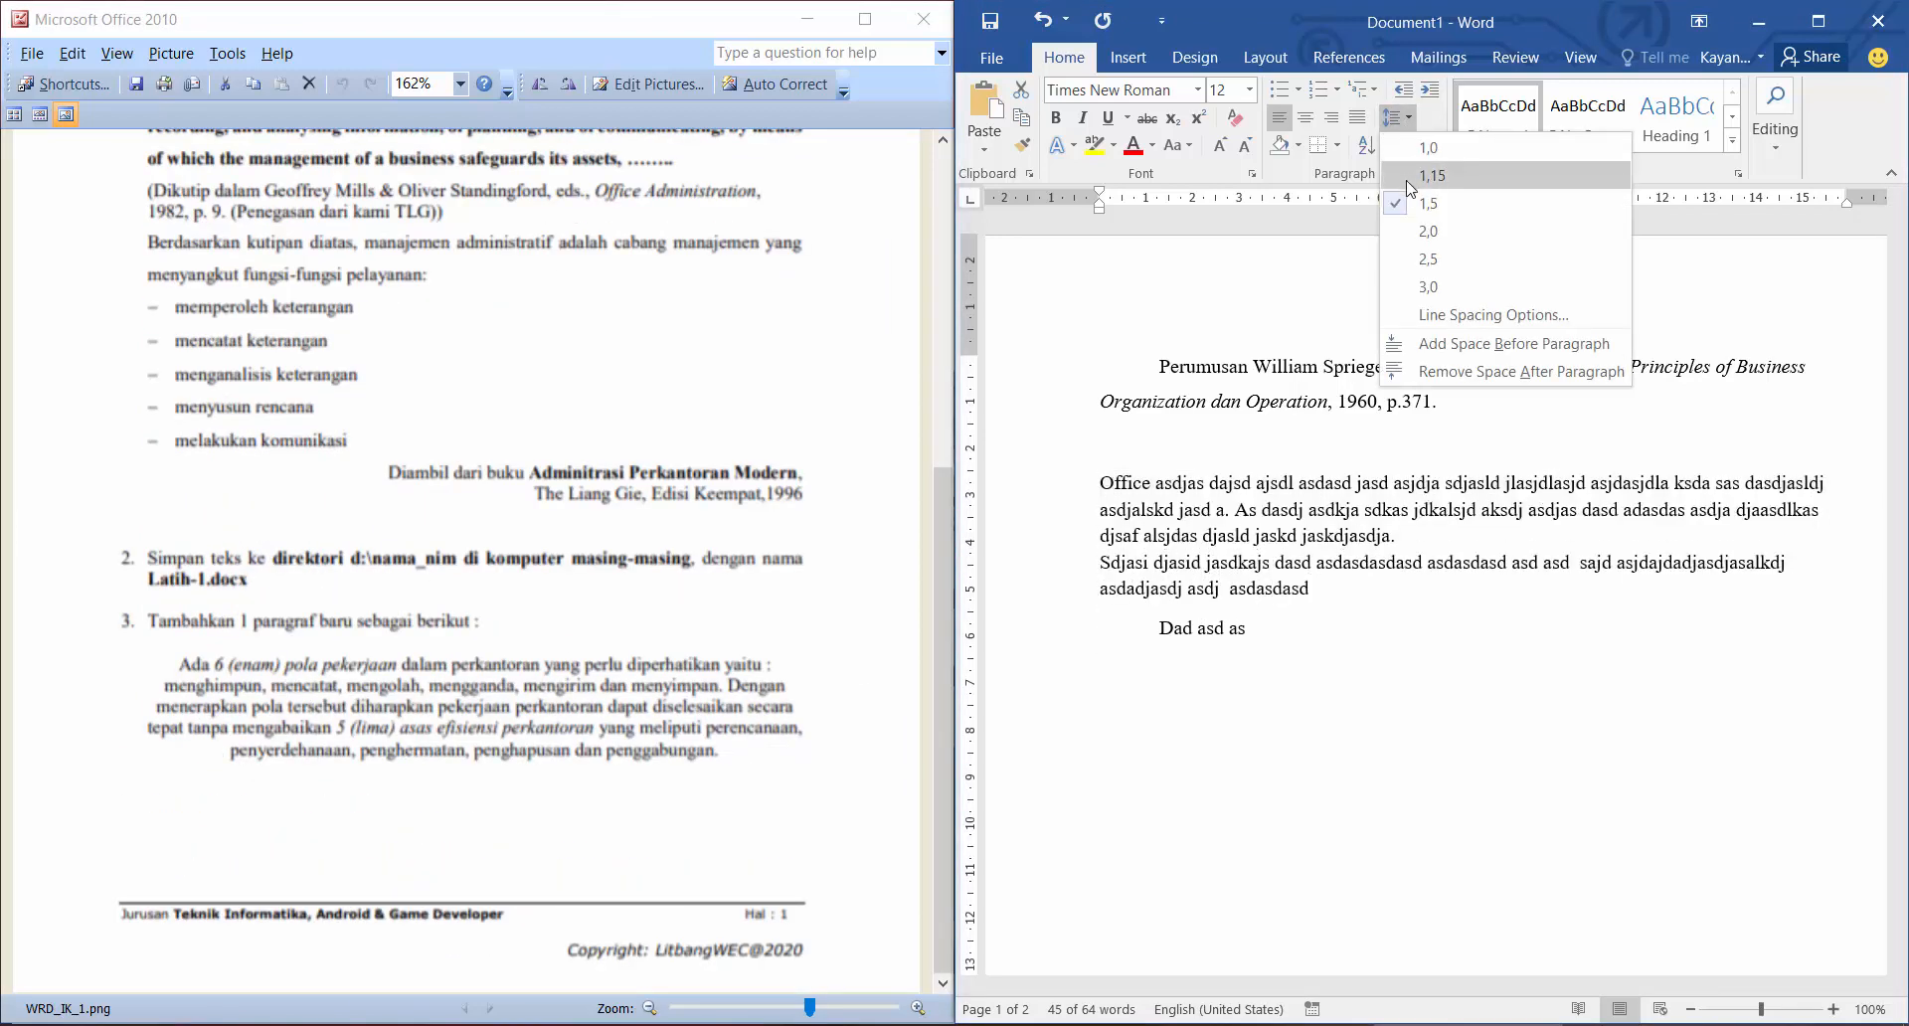
pyautogui.click(1428, 147)
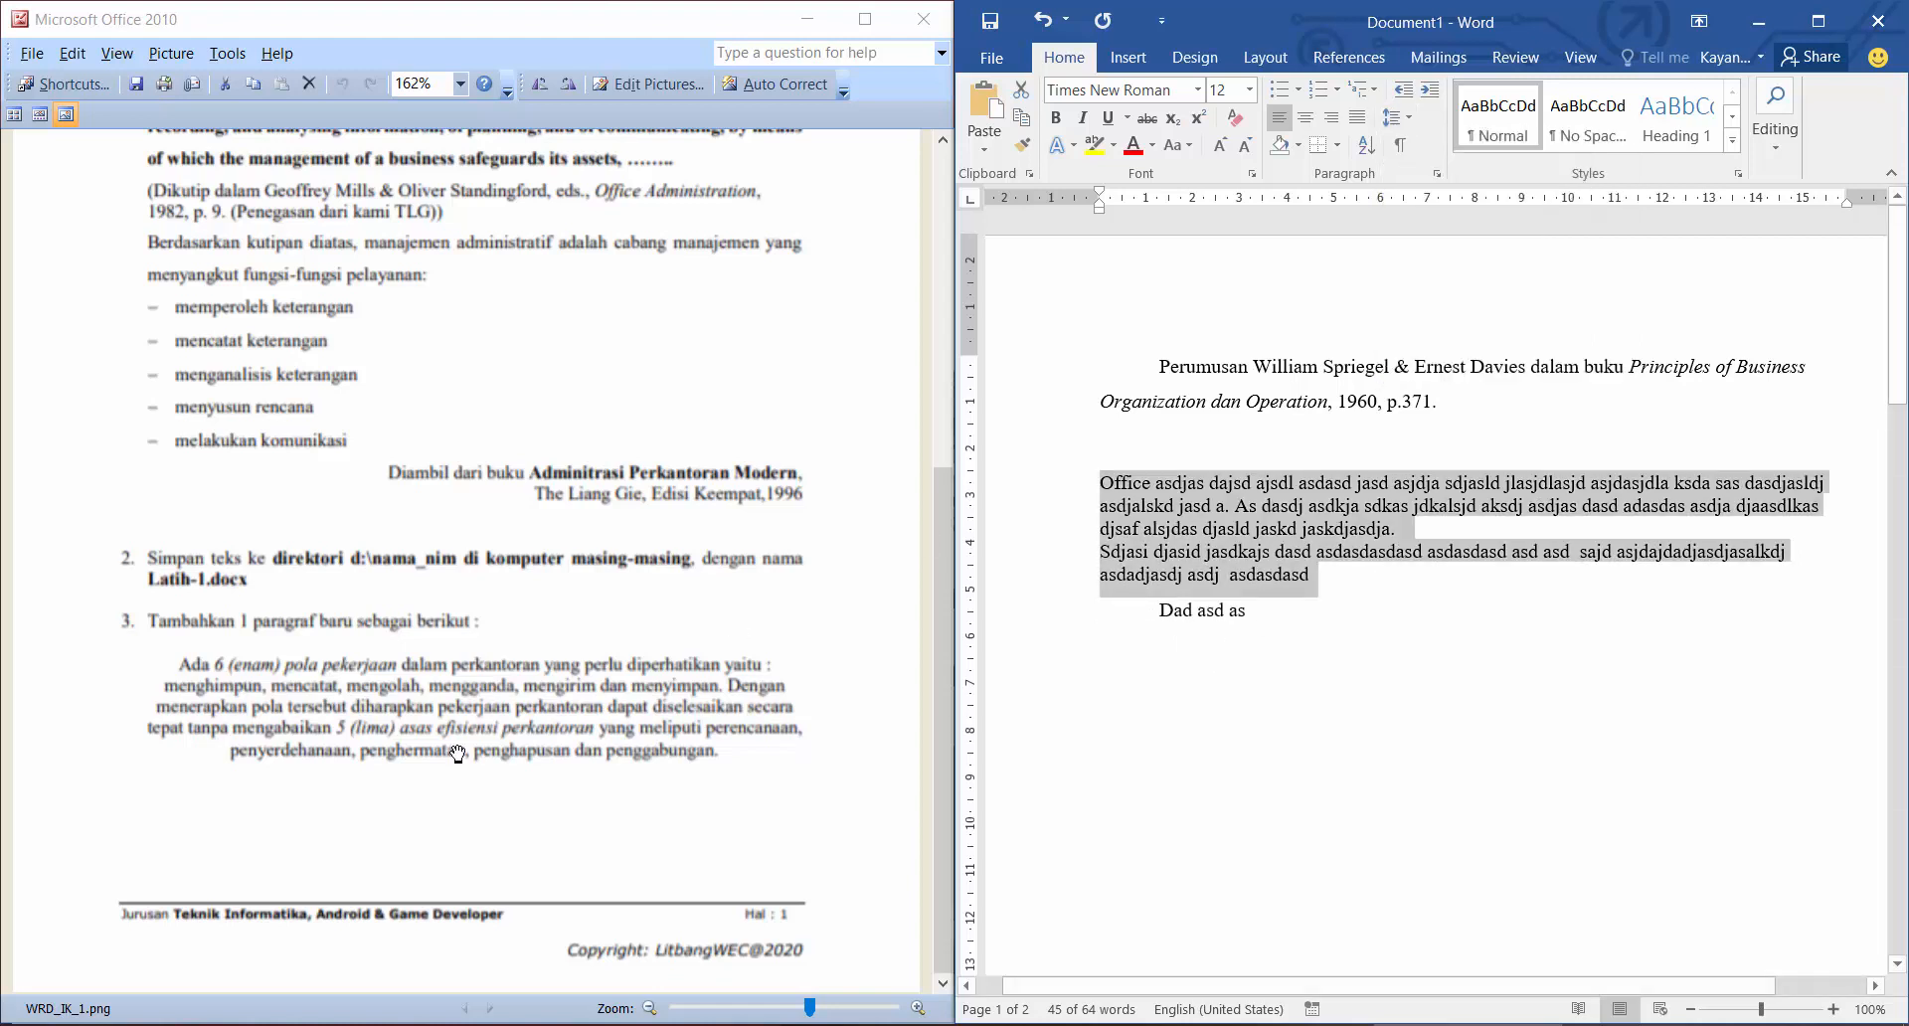
pyautogui.click(573, 553)
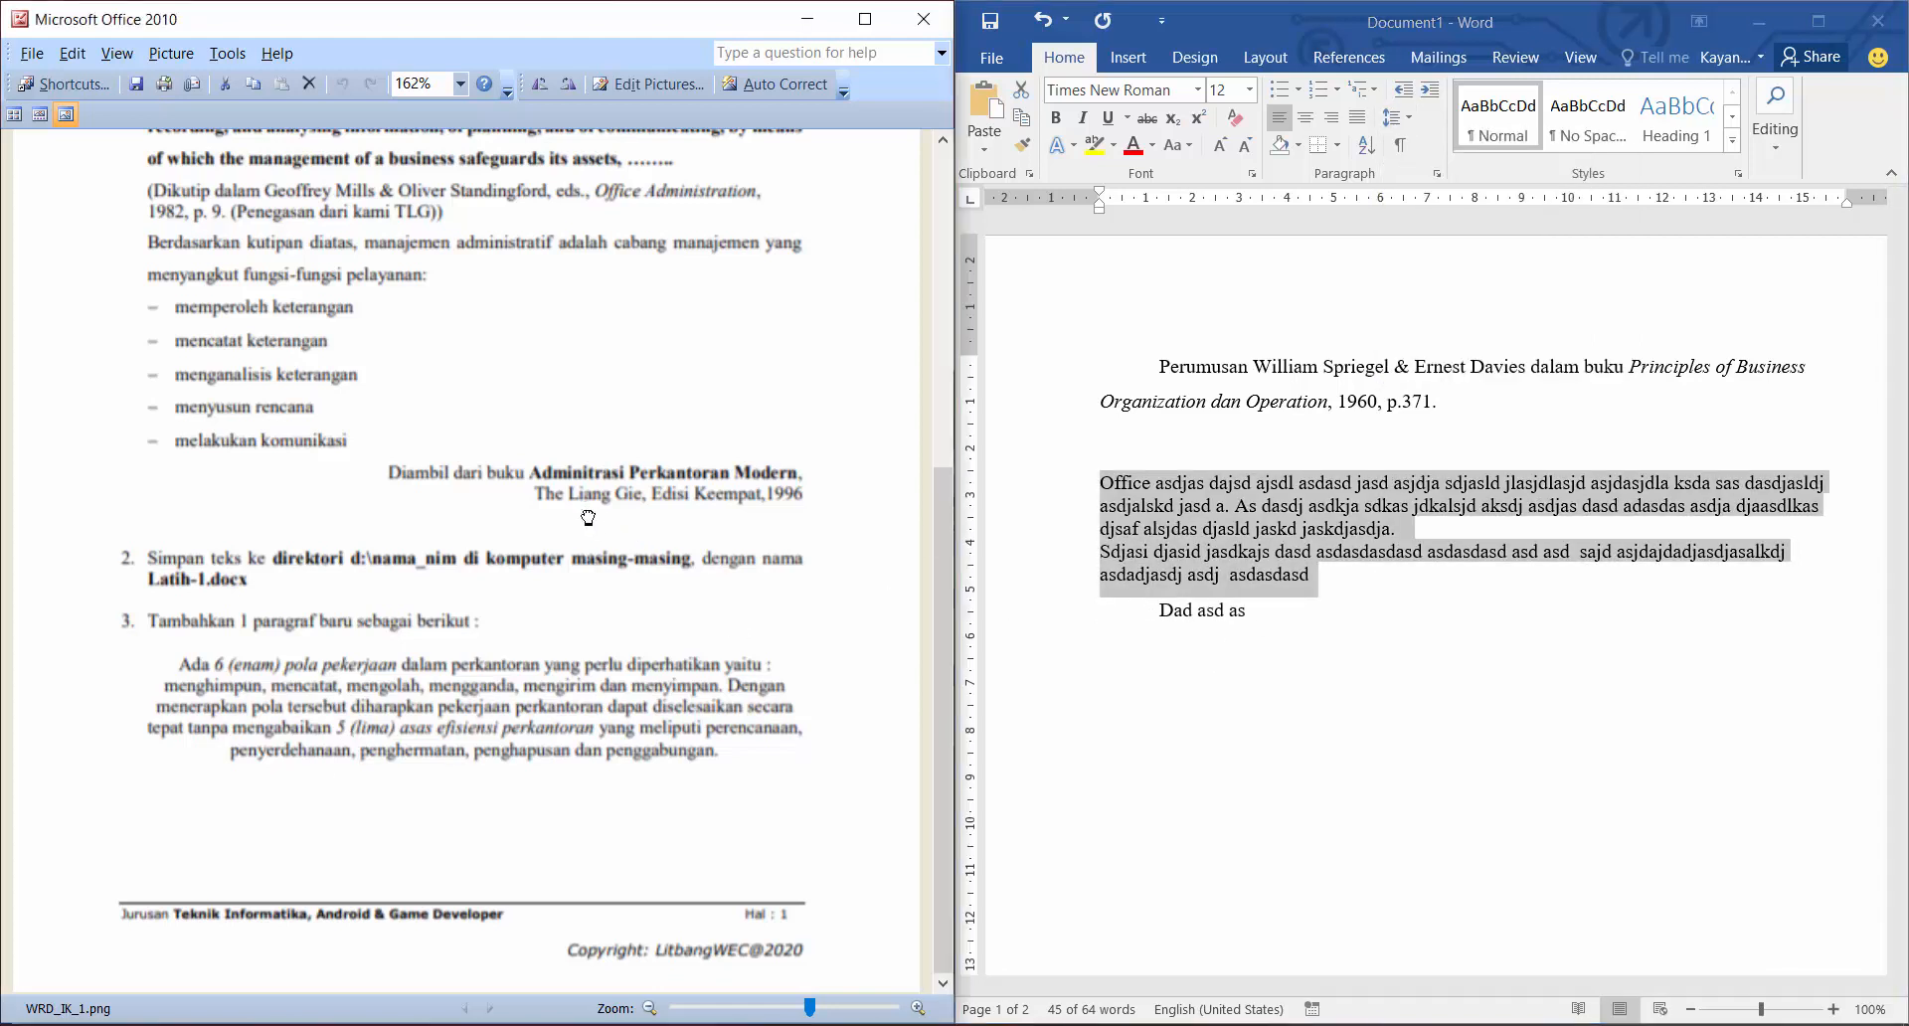
pyautogui.scroll(5, 546, 595)
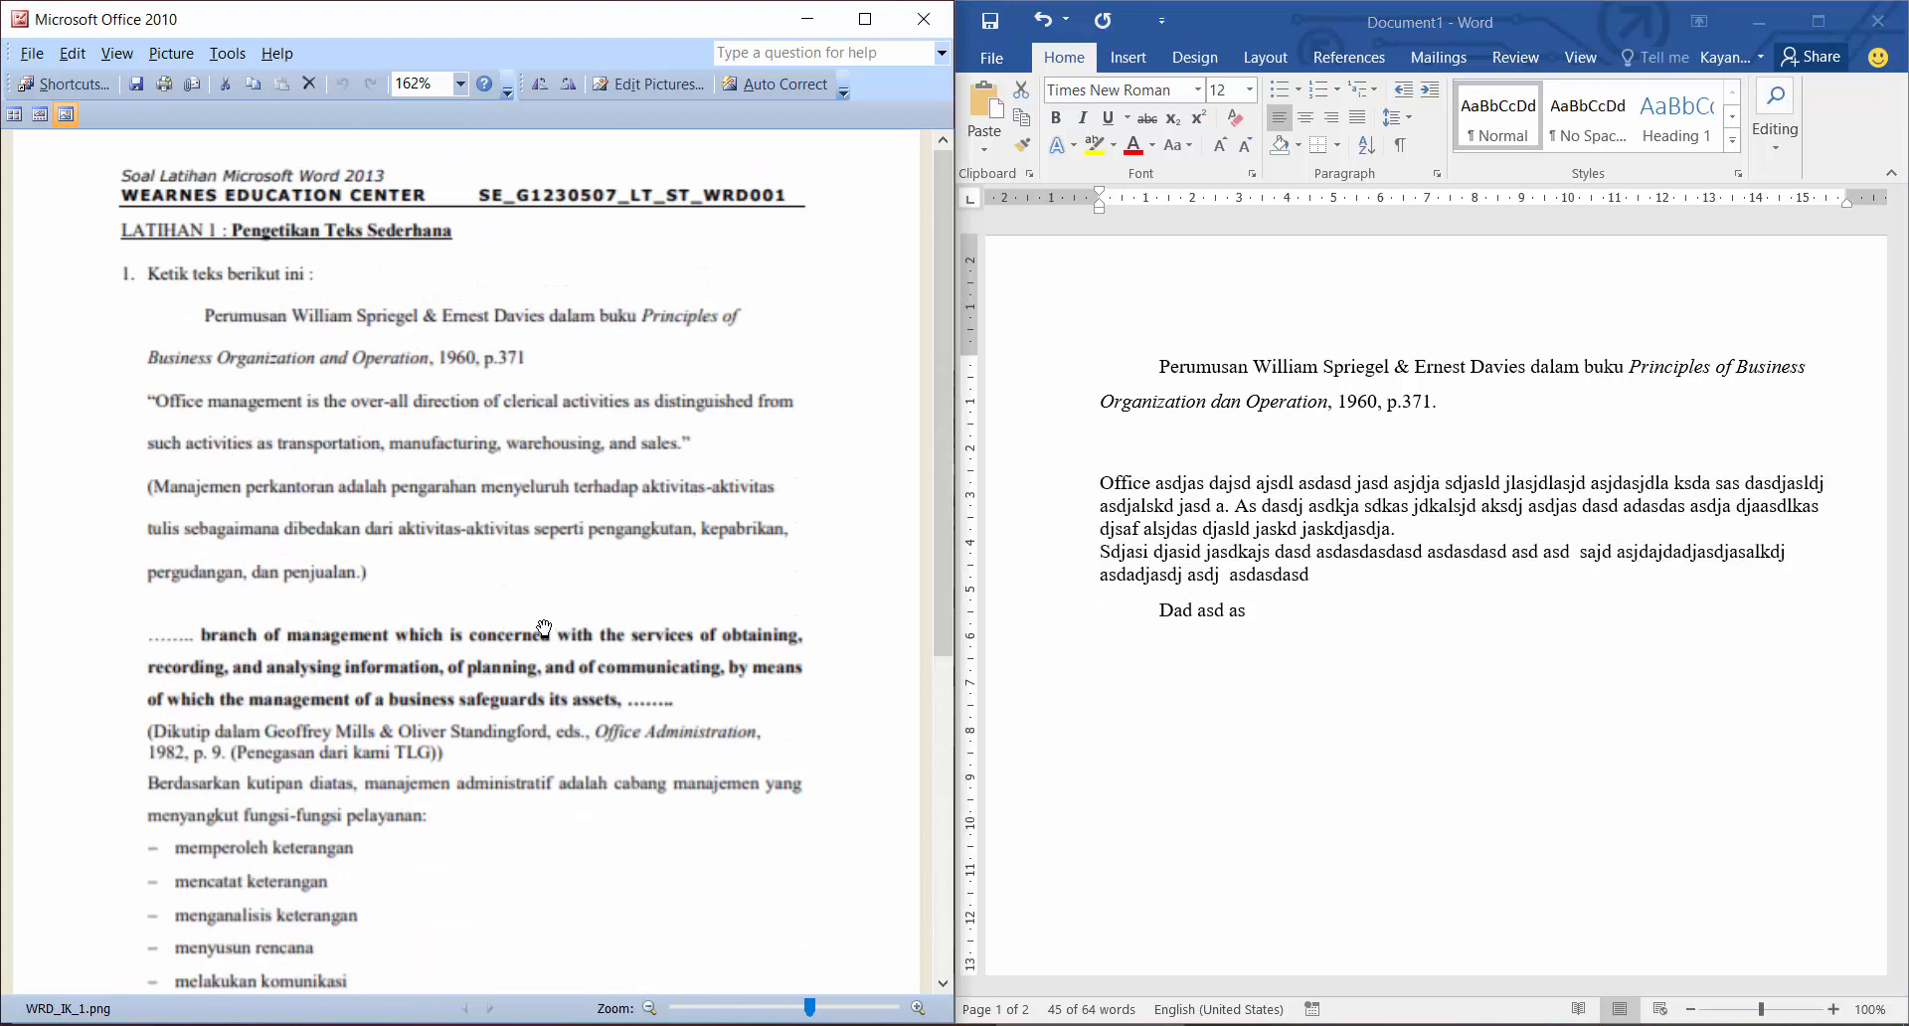
# Delete the empty line and the 'Dad asd as' line, re-indenting the Office paragraph.
pyautogui.click(1256, 477)
pyautogui.click(1104, 438)
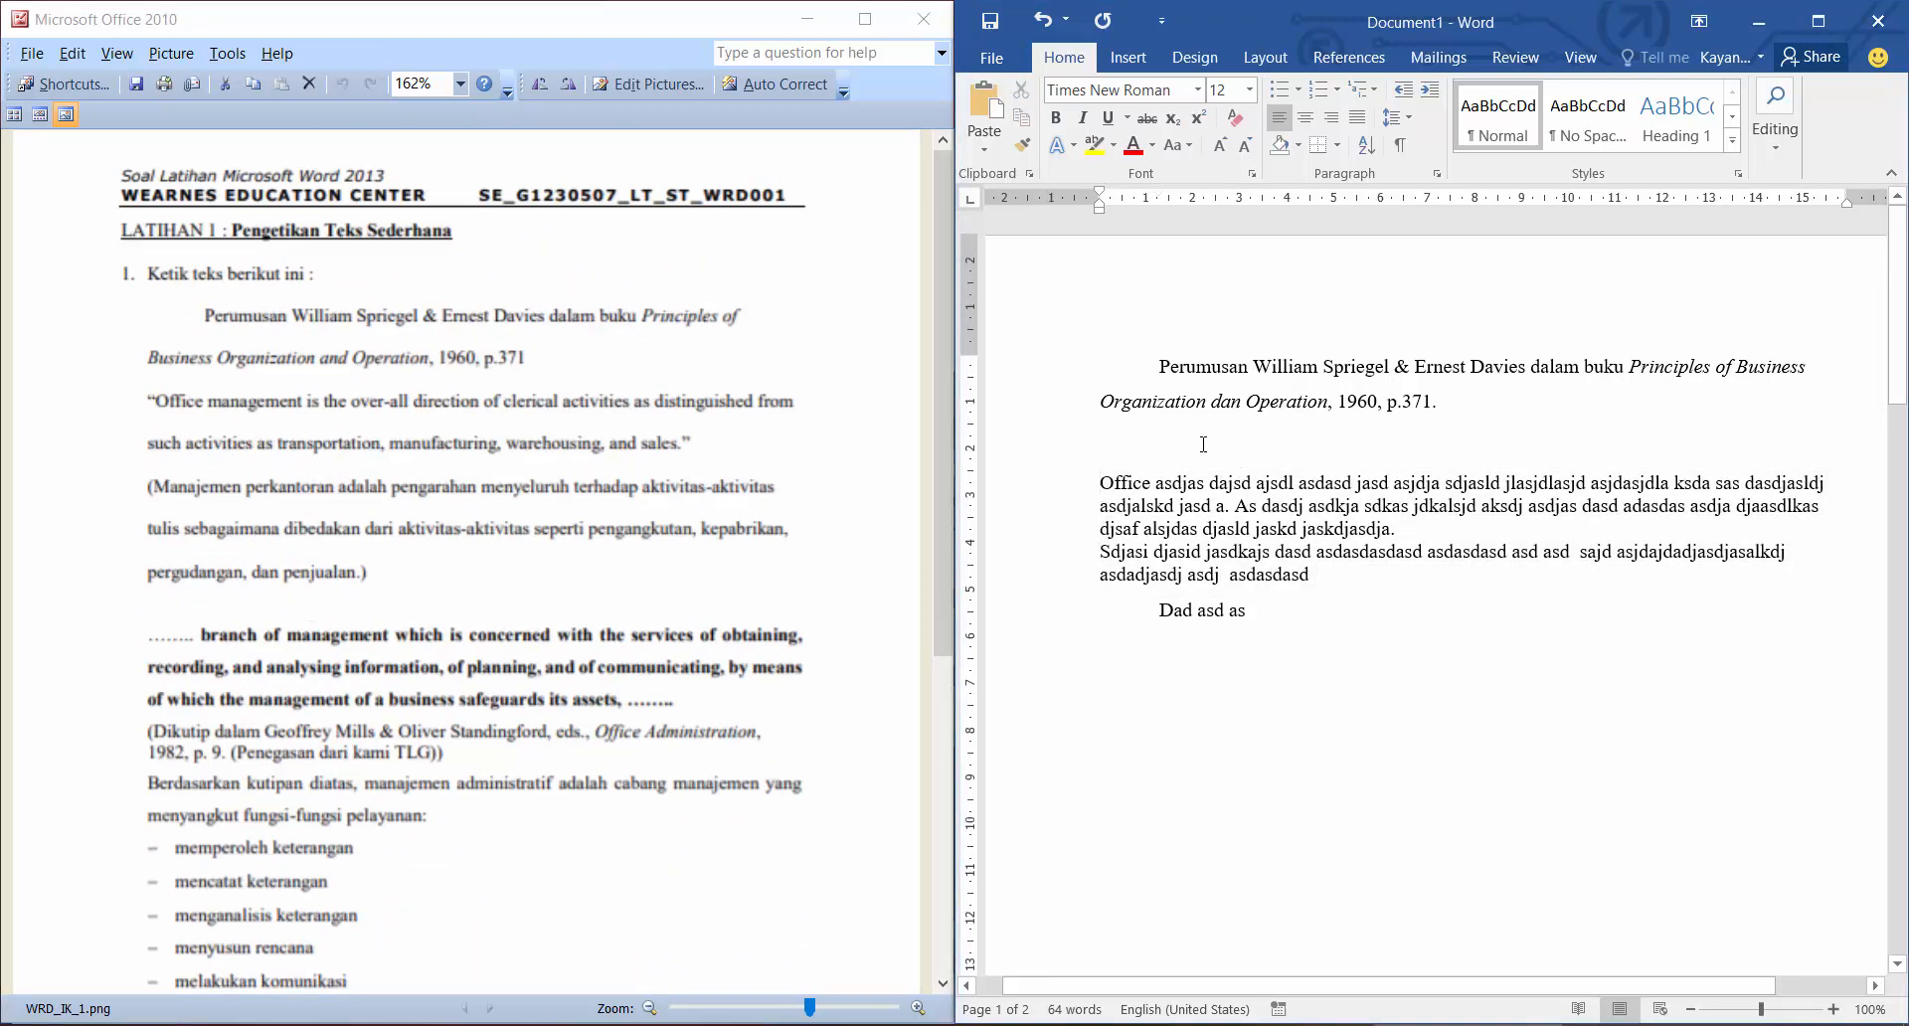
pyautogui.press('Delete')
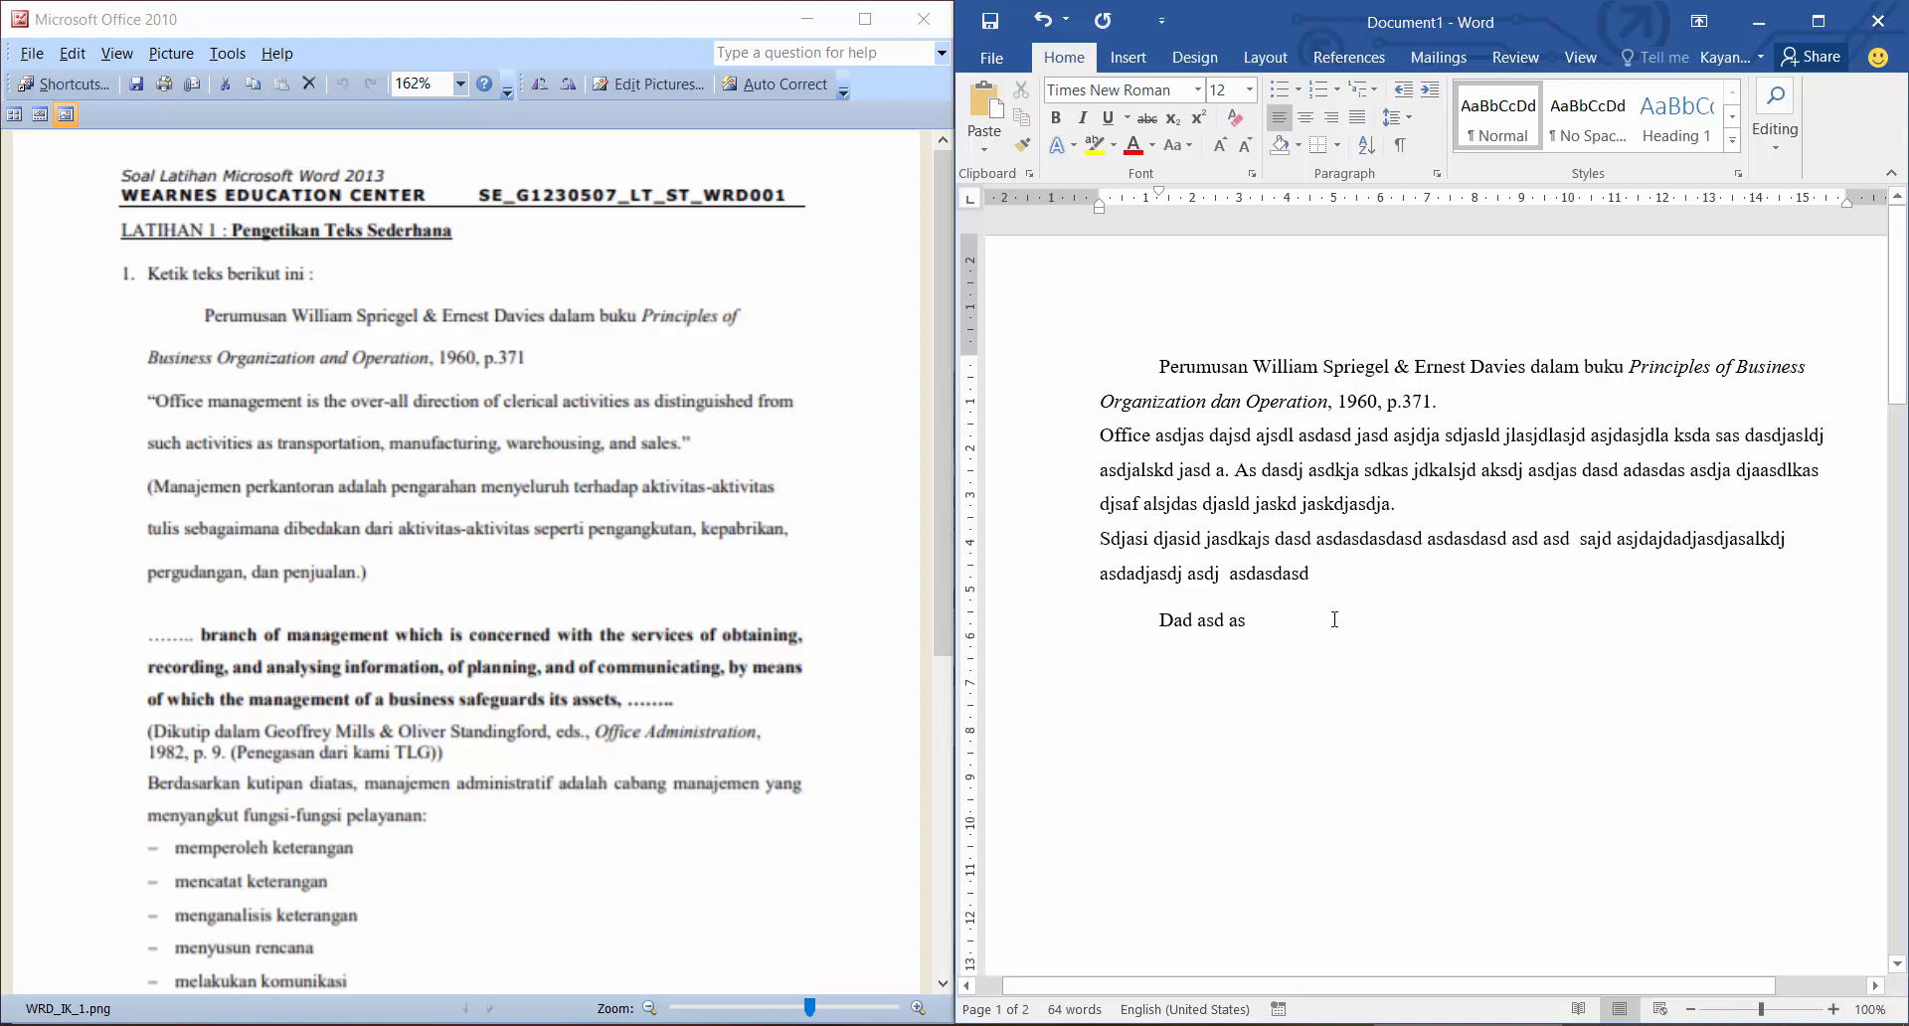
pyautogui.moveTo(1266, 630); pyautogui.dragTo(1157, 622)
pyautogui.press('BackSpace')
pyautogui.press('BackSpace')
pyautogui.press('BackSpace')
pyautogui.press('BackSpace')
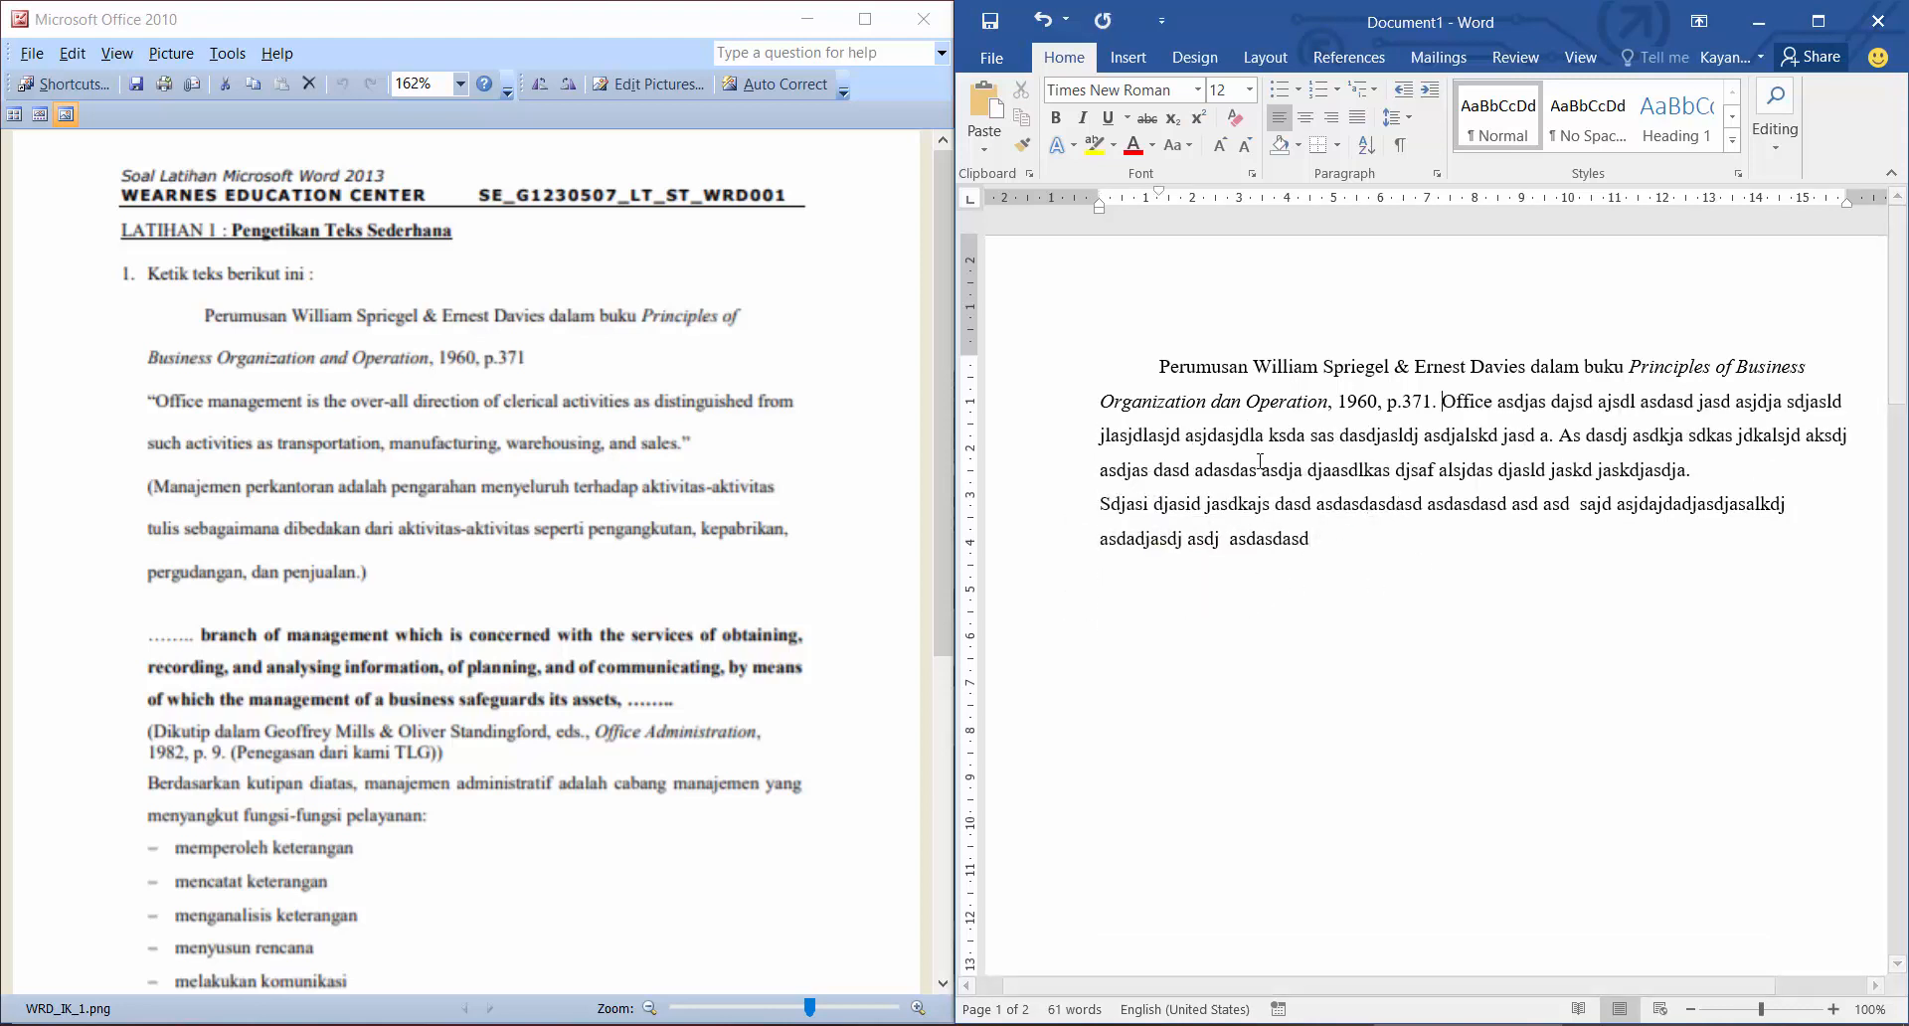
pyautogui.press('Return')
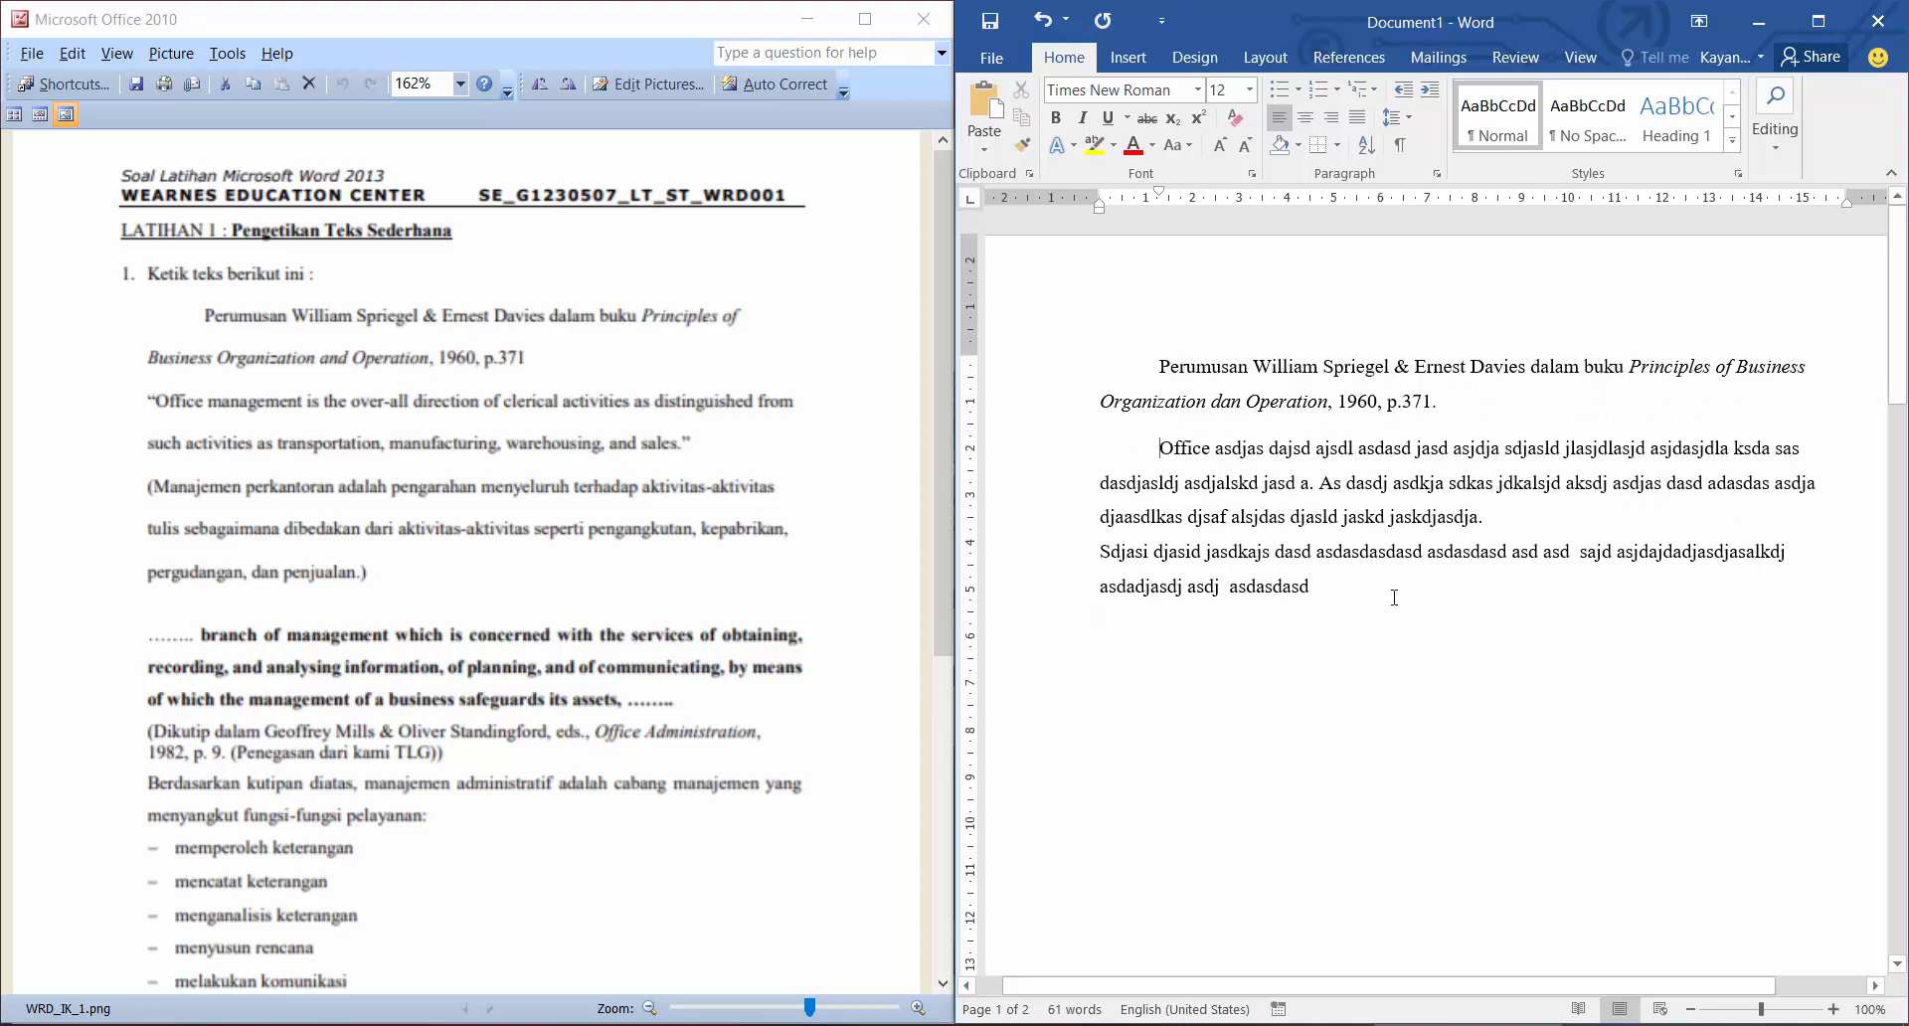
# Apply 1.15 line spacing to all the document text.
pyautogui.tripleClick(1088, 358)
pyautogui.click(1397, 116)
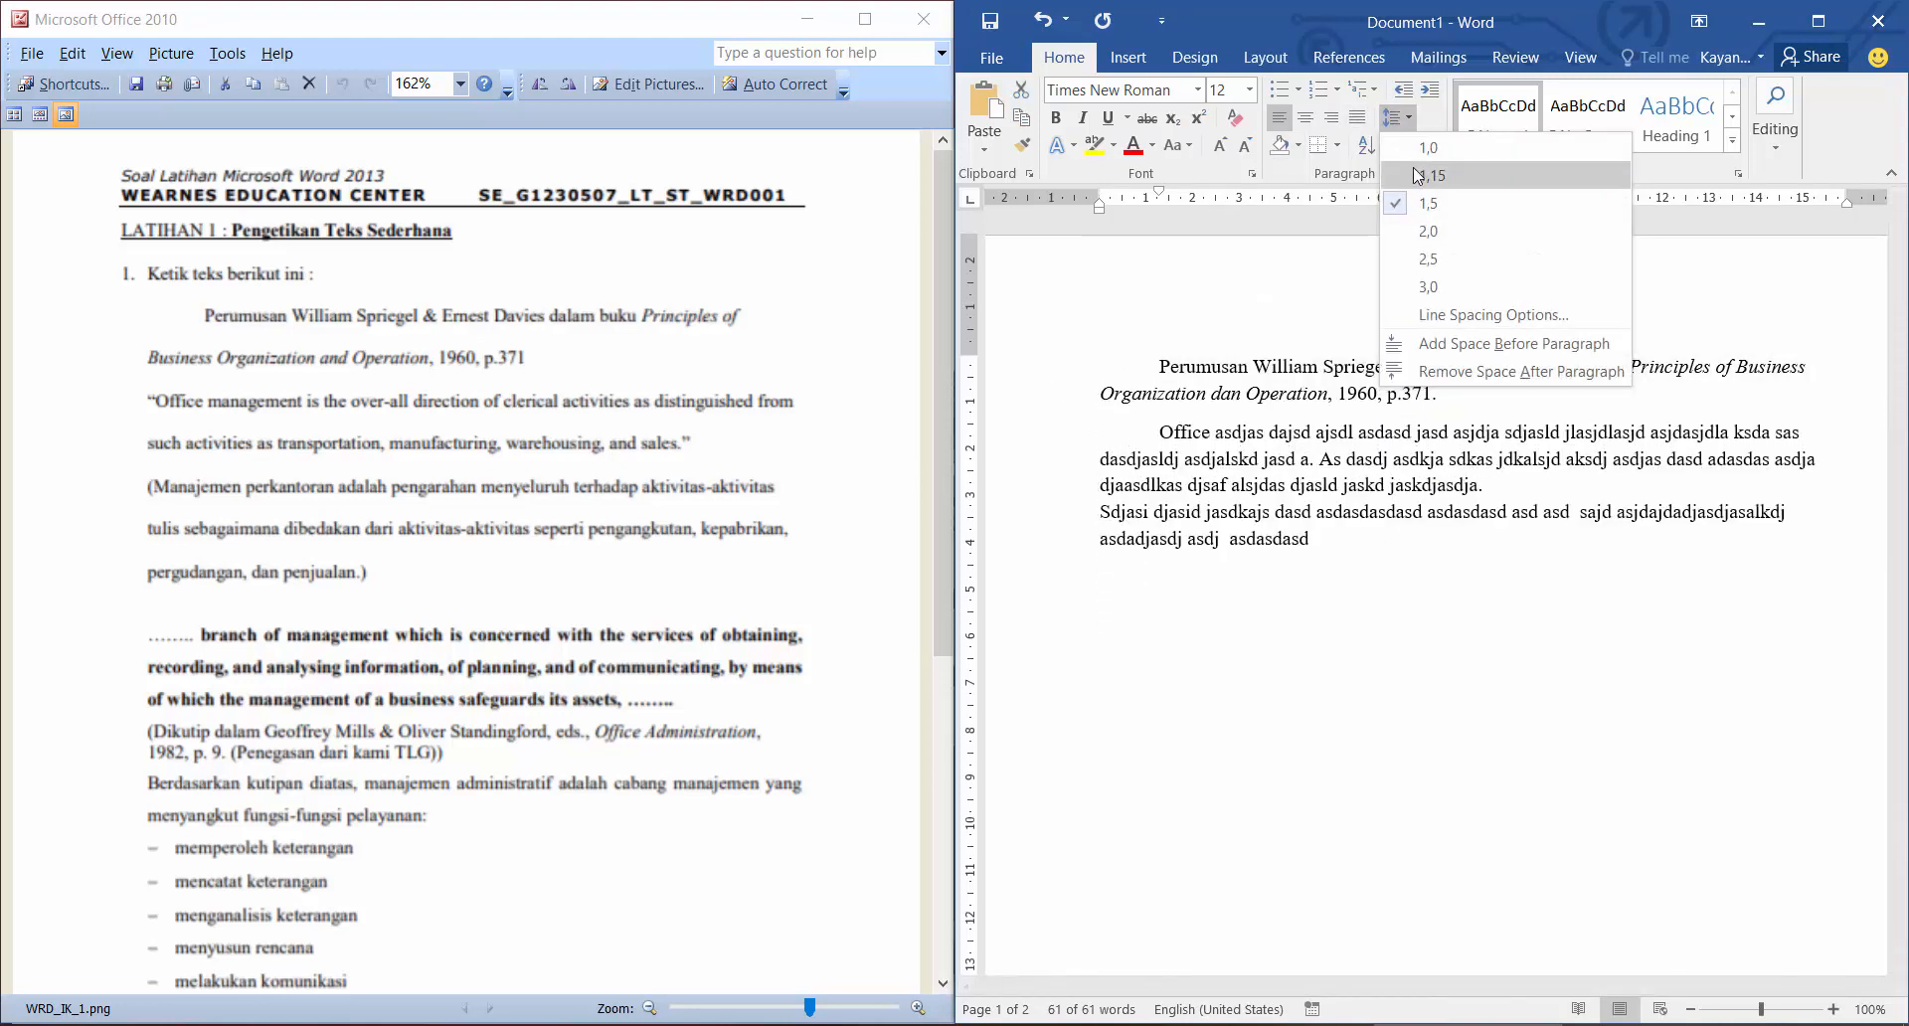
pyautogui.click(1417, 175)
pyautogui.click(1292, 539)
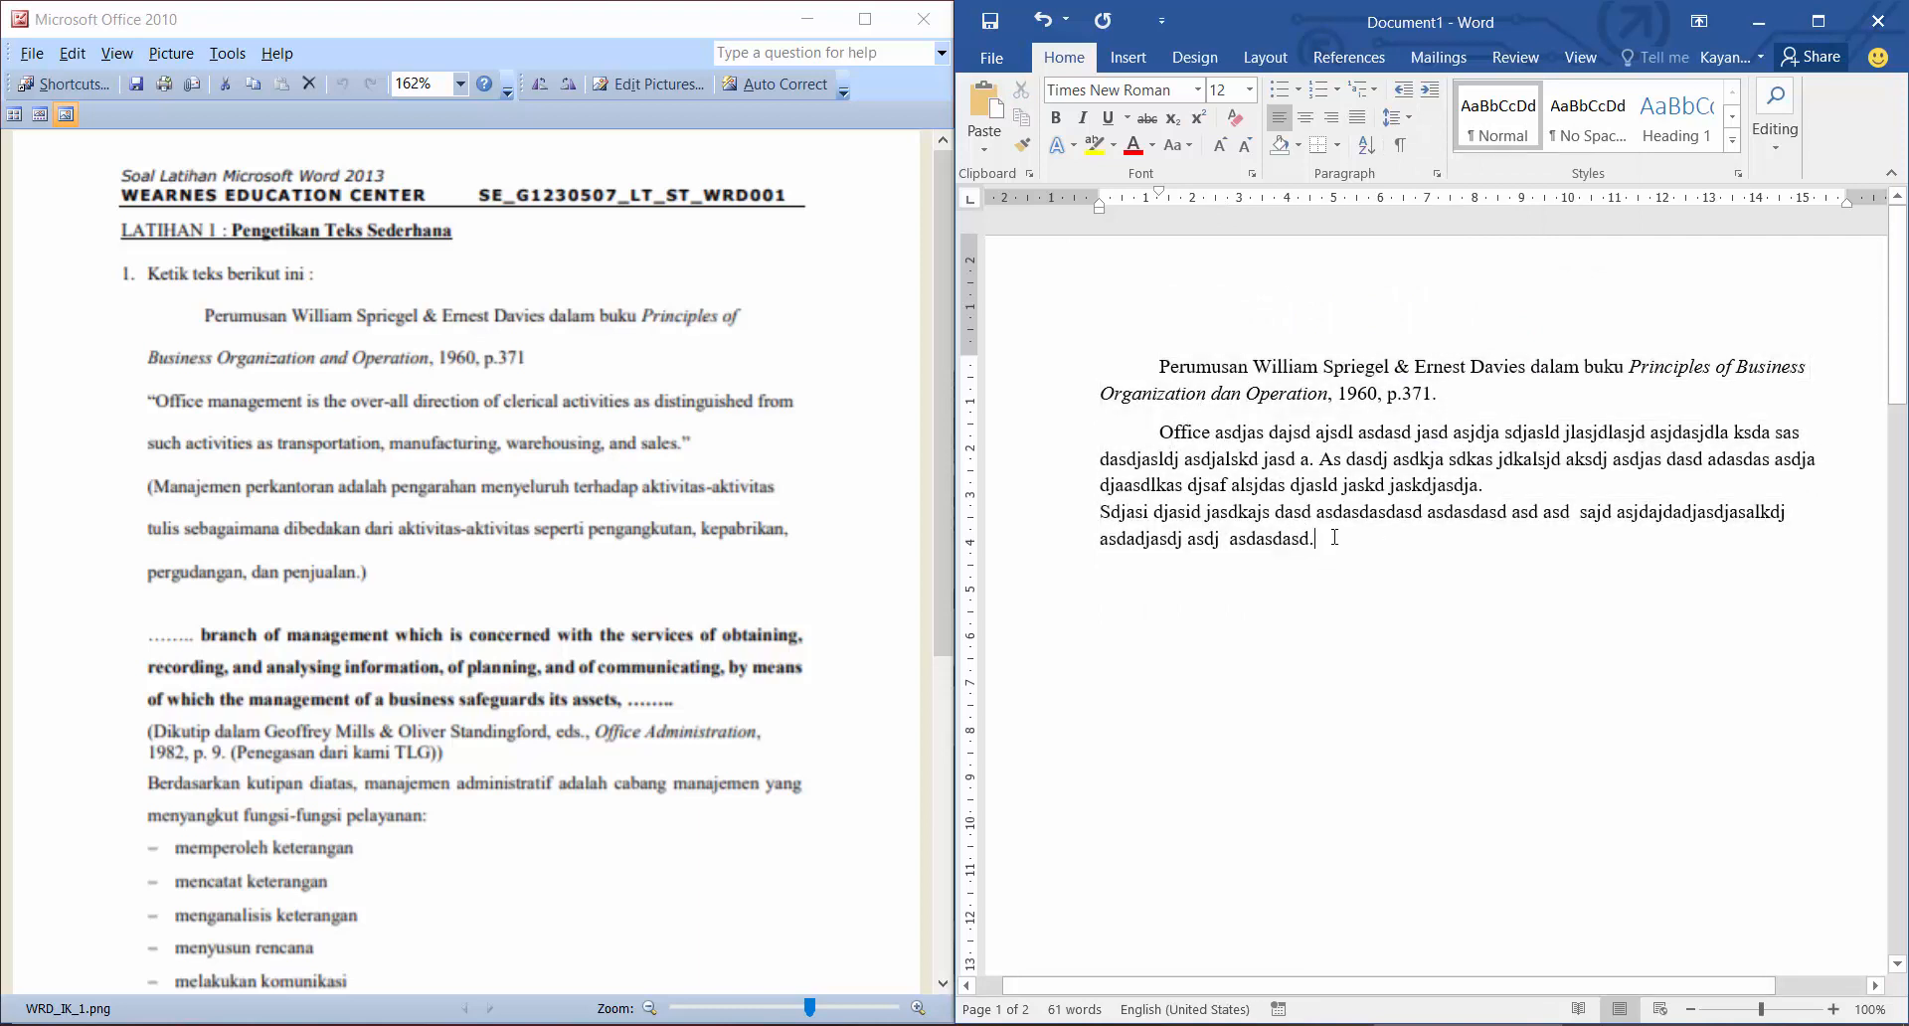
pyautogui.hotkey('ctrl', 'a')
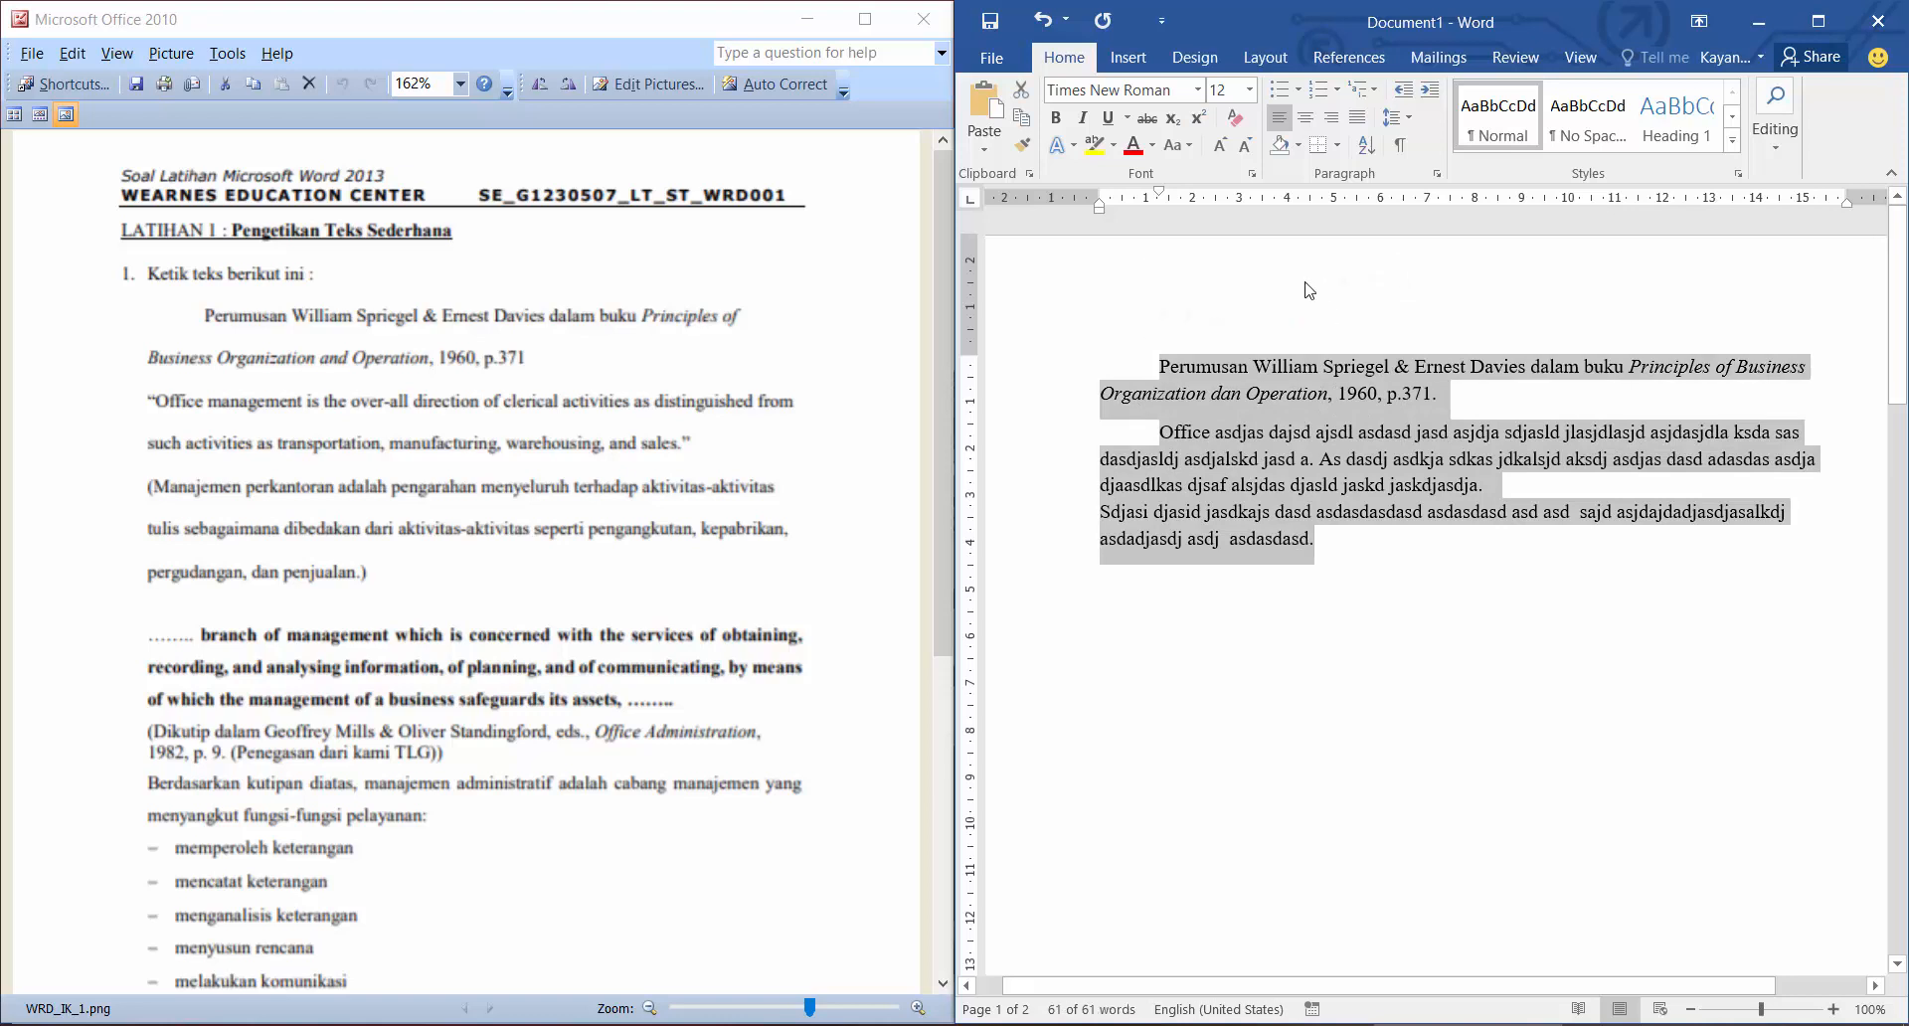
# Show the Layout settings and add 'spacing' to the Notepad notes.
pyautogui.click(1265, 56)
pyautogui.hotkey('alt', 'Tab')
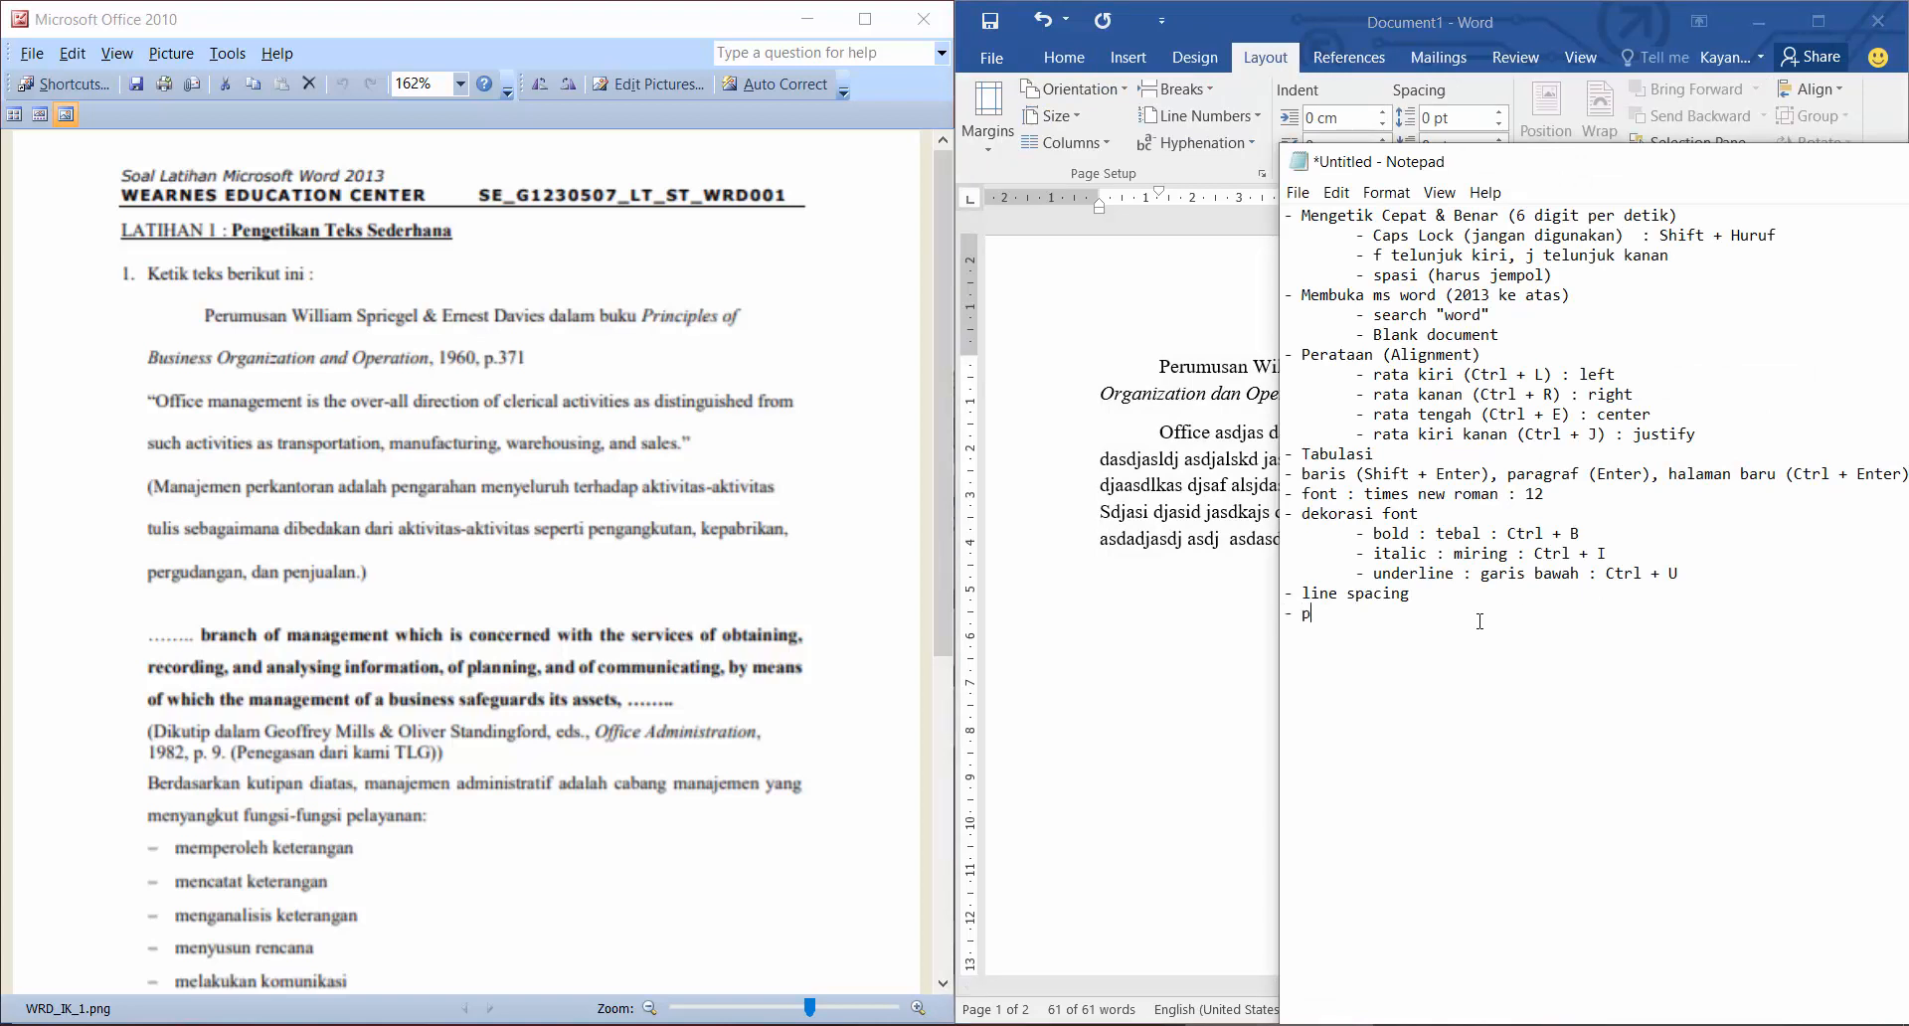
pyautogui.write('spacing')
pyautogui.moveTo(1484, 168); pyautogui.dragTo(1500, 282)
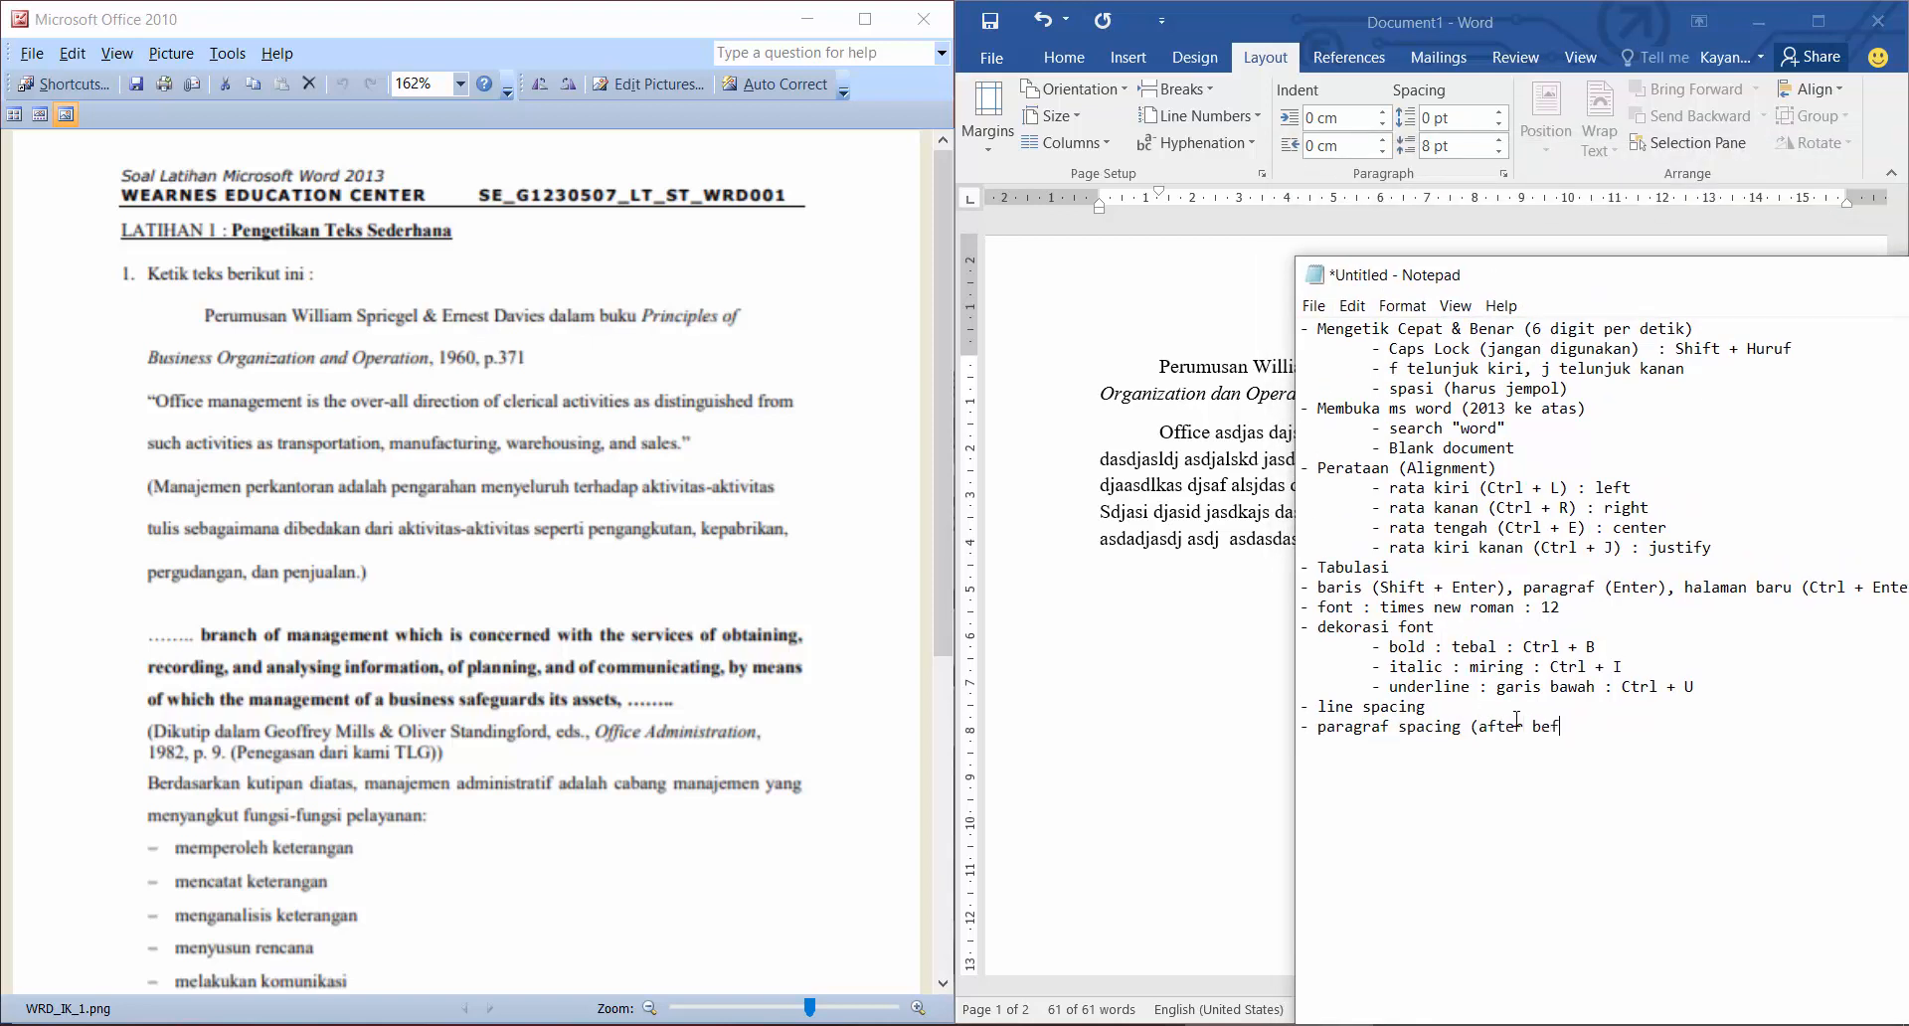
# Maximize Word and set the first paragraph's Spacing After to 0 pt.
pyautogui.click(1163, 538)
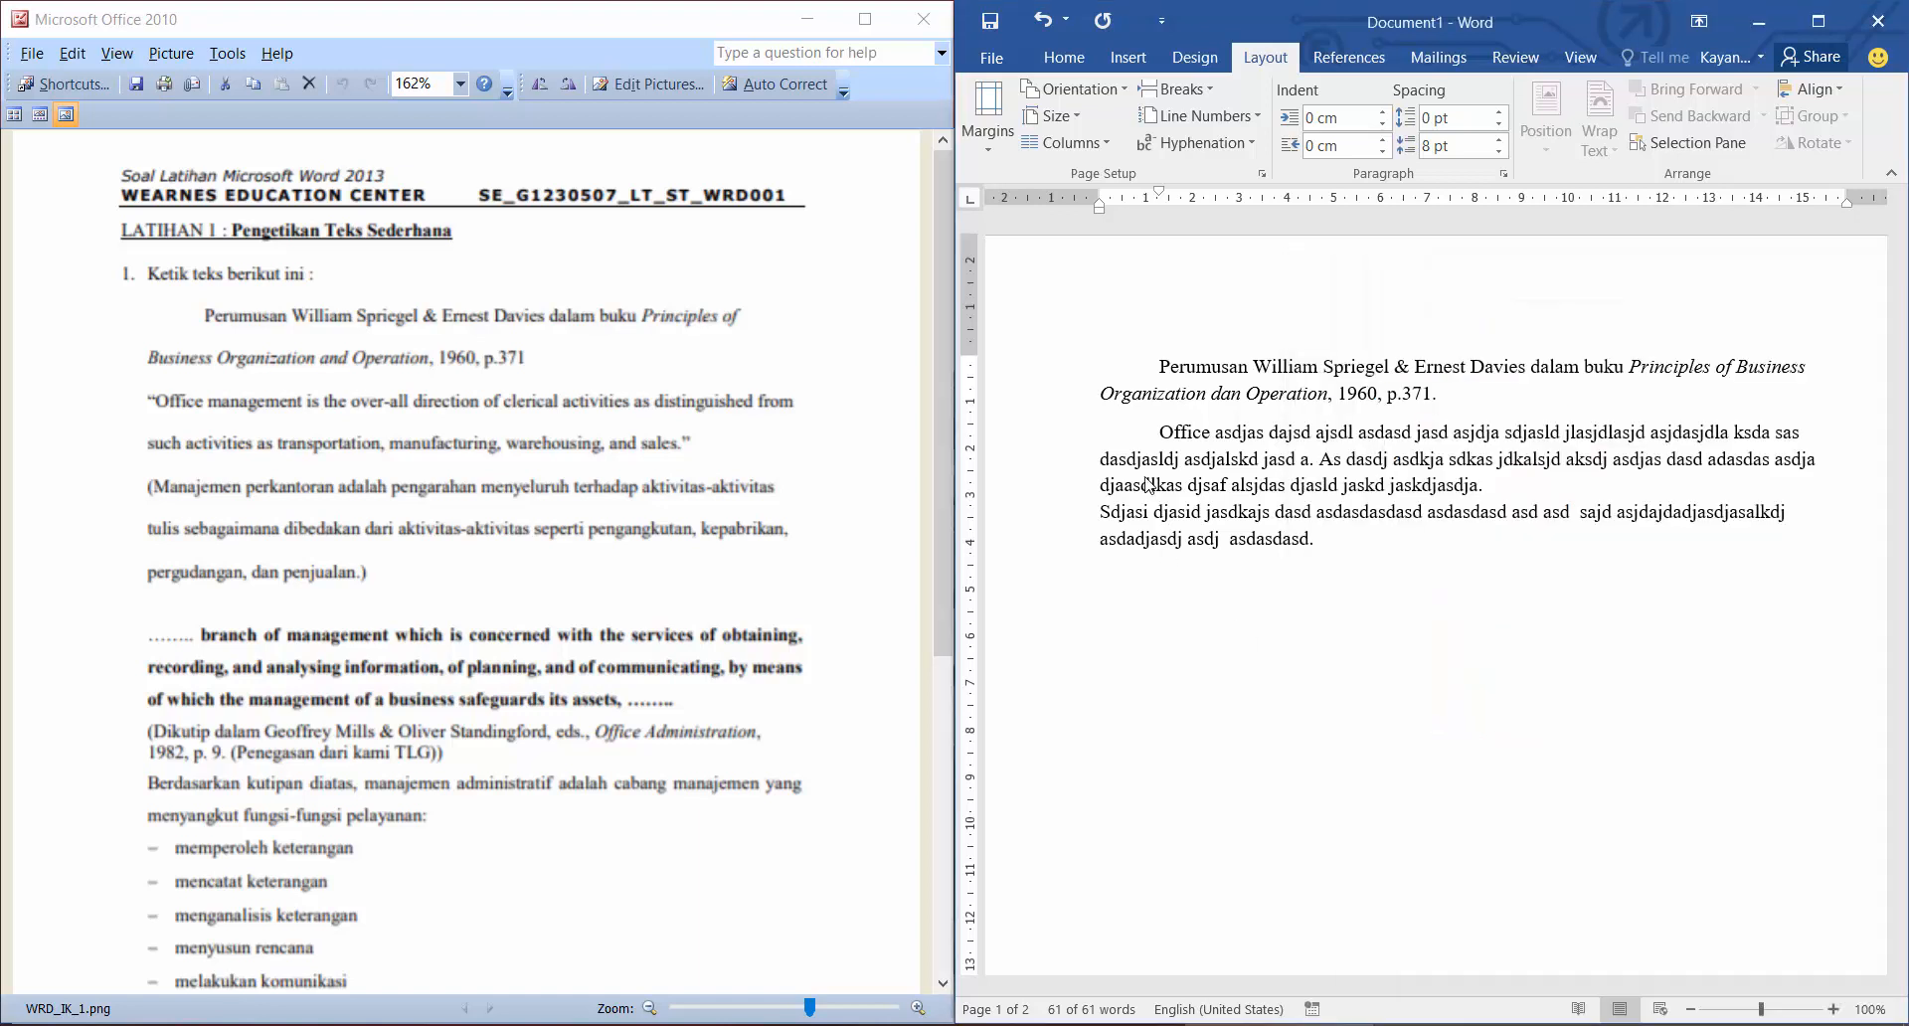
pyautogui.hotkey('ctrl', 'a')
pyautogui.click(1464, 393)
pyautogui.moveTo(1464, 394); pyautogui.dragTo(1159, 365)
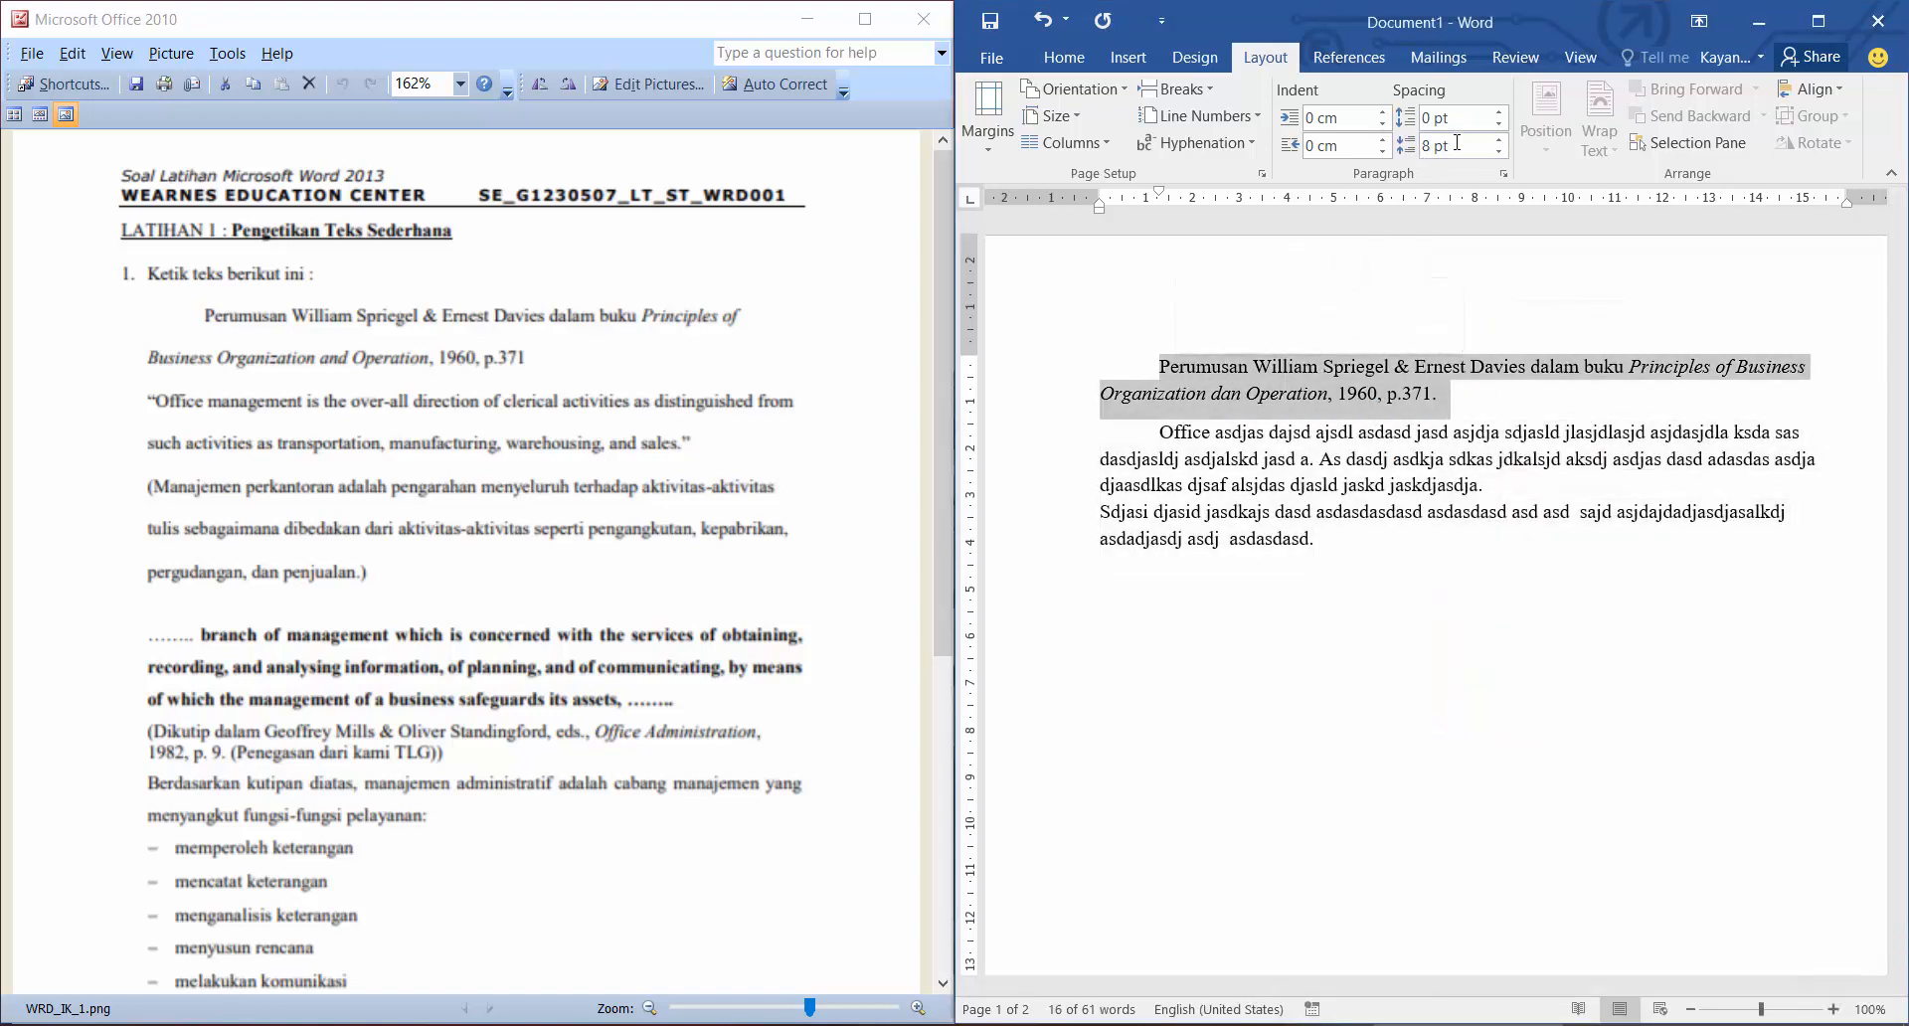
pyautogui.click(1819, 21)
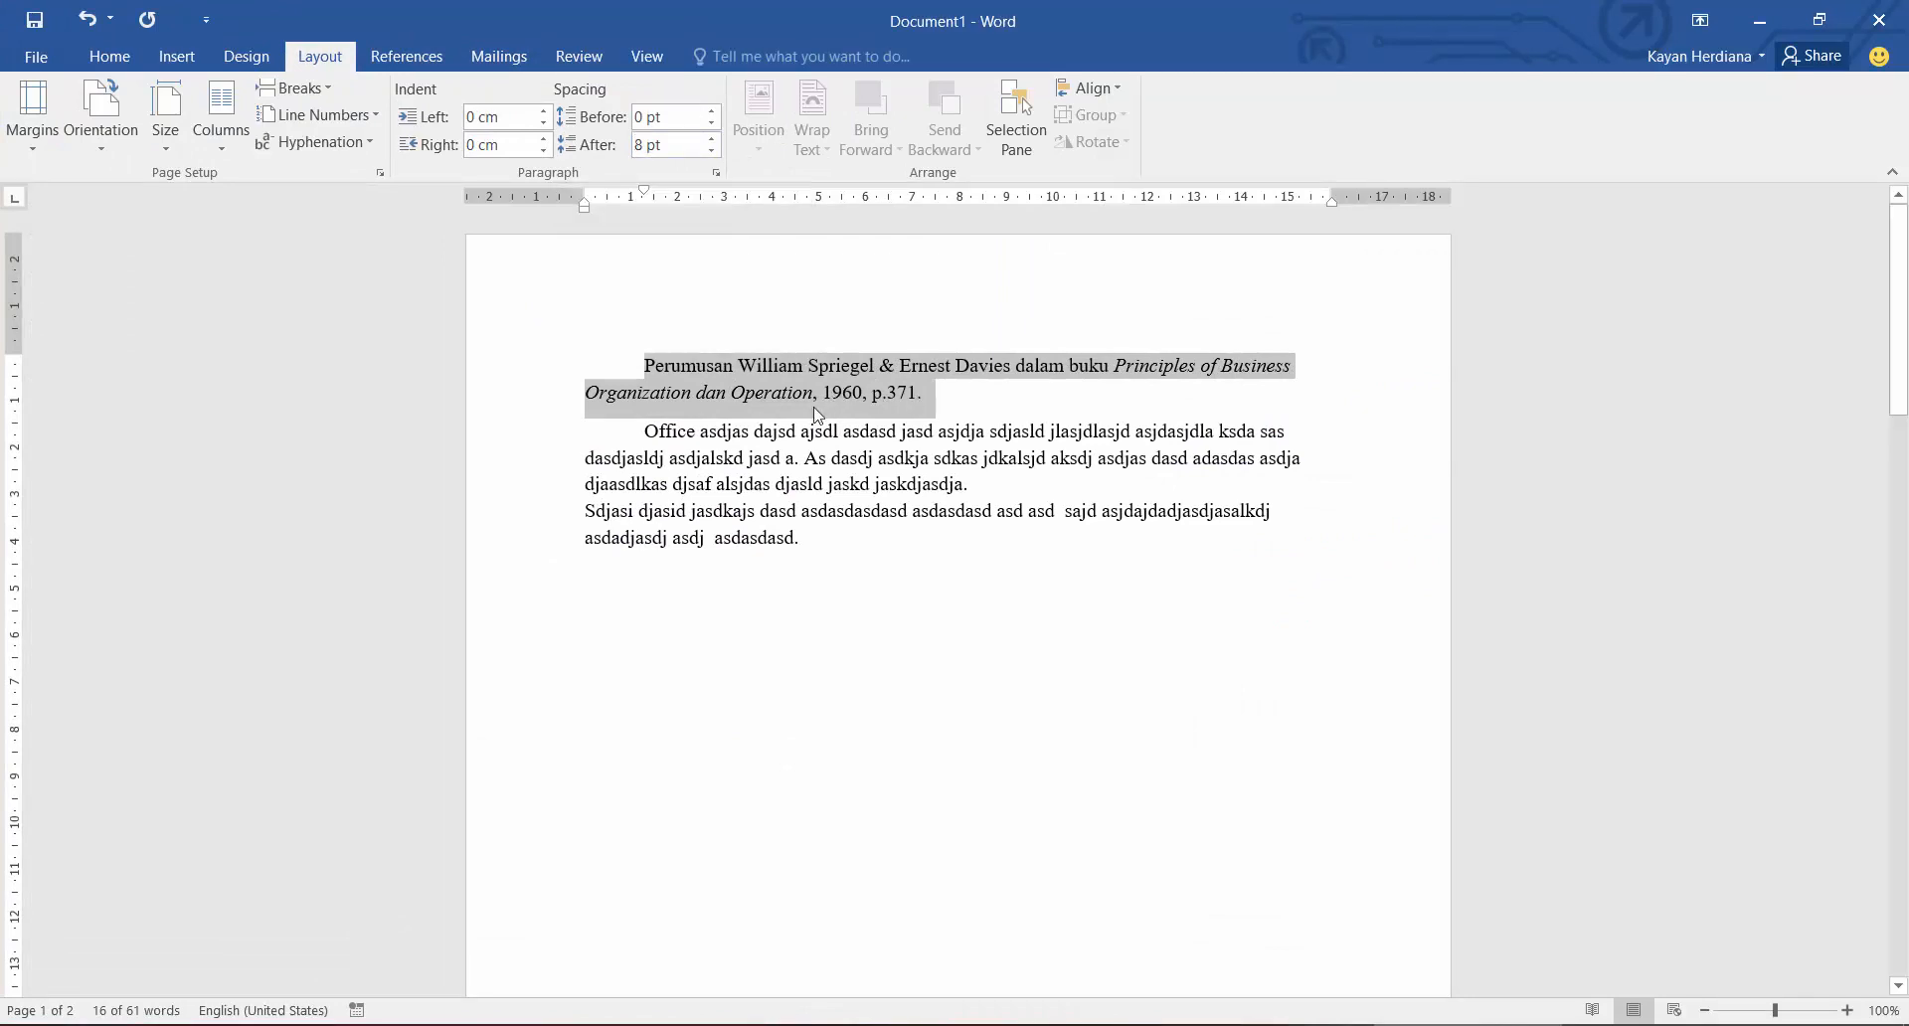
pyautogui.click(776, 431)
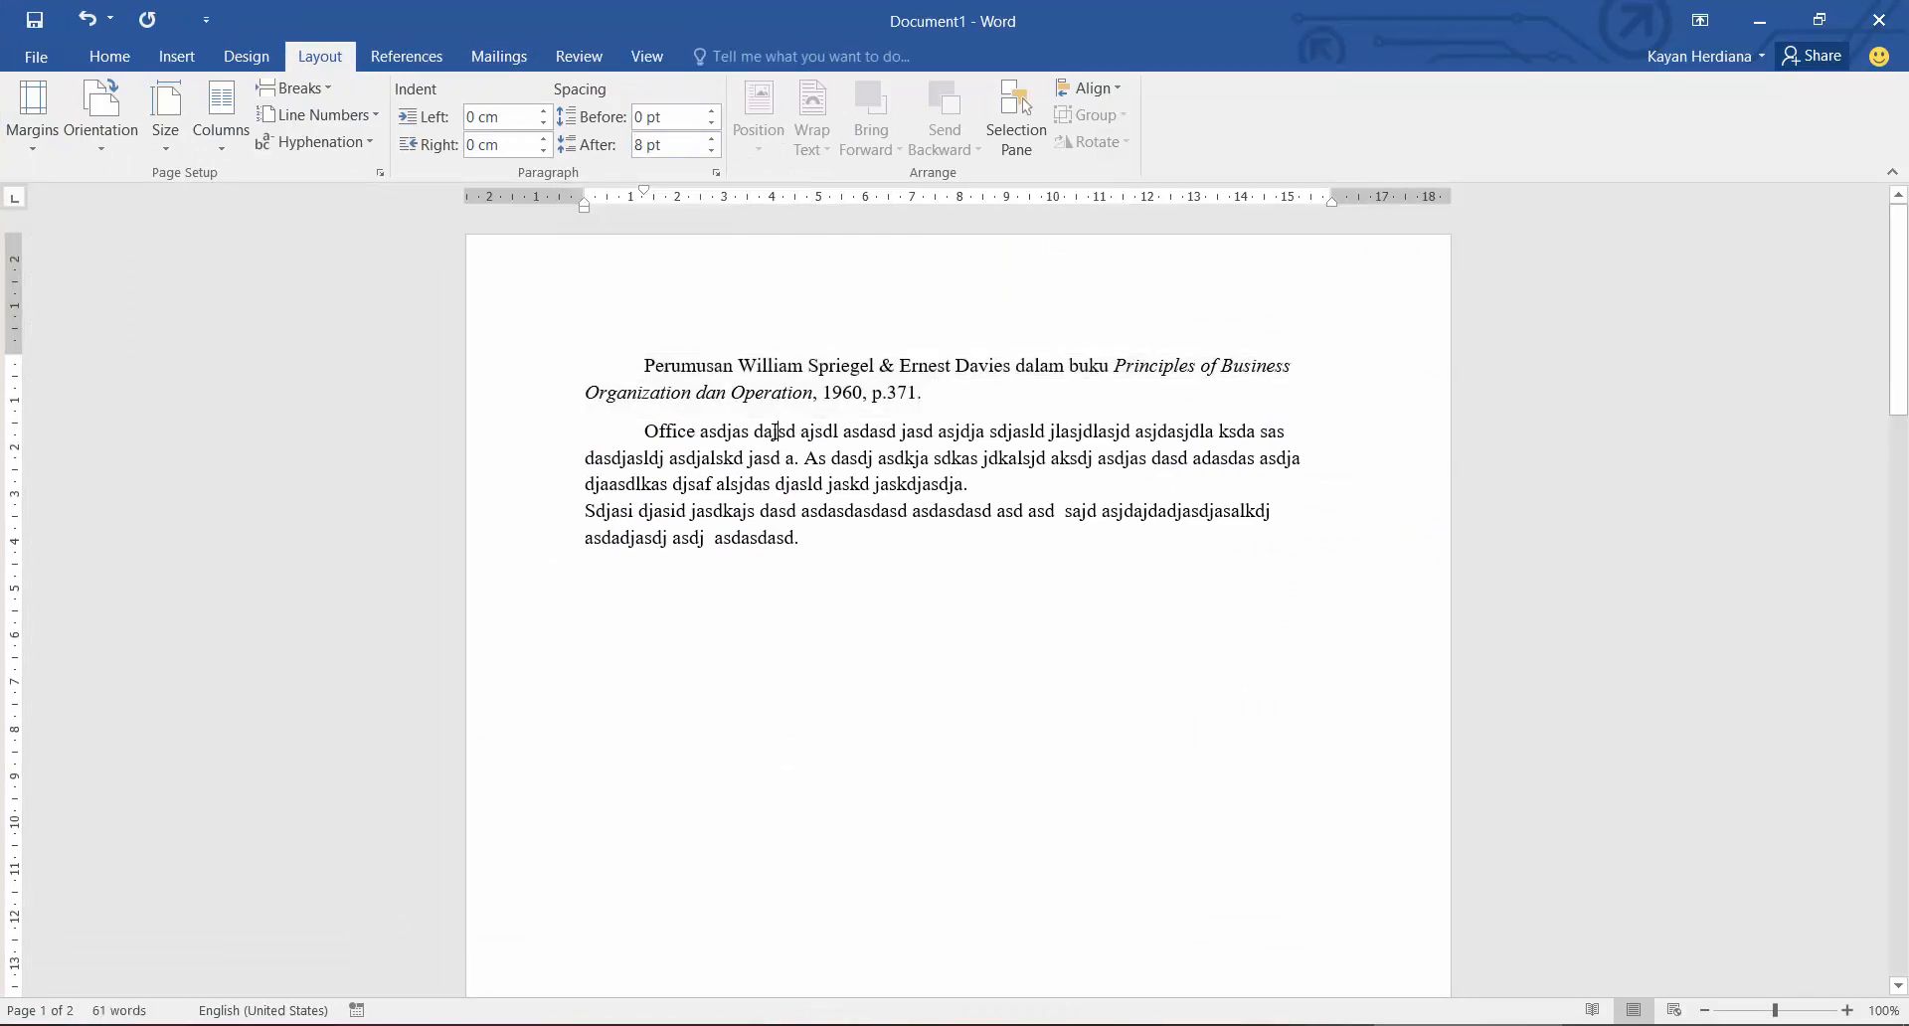
pyautogui.tripleClick(805, 389)
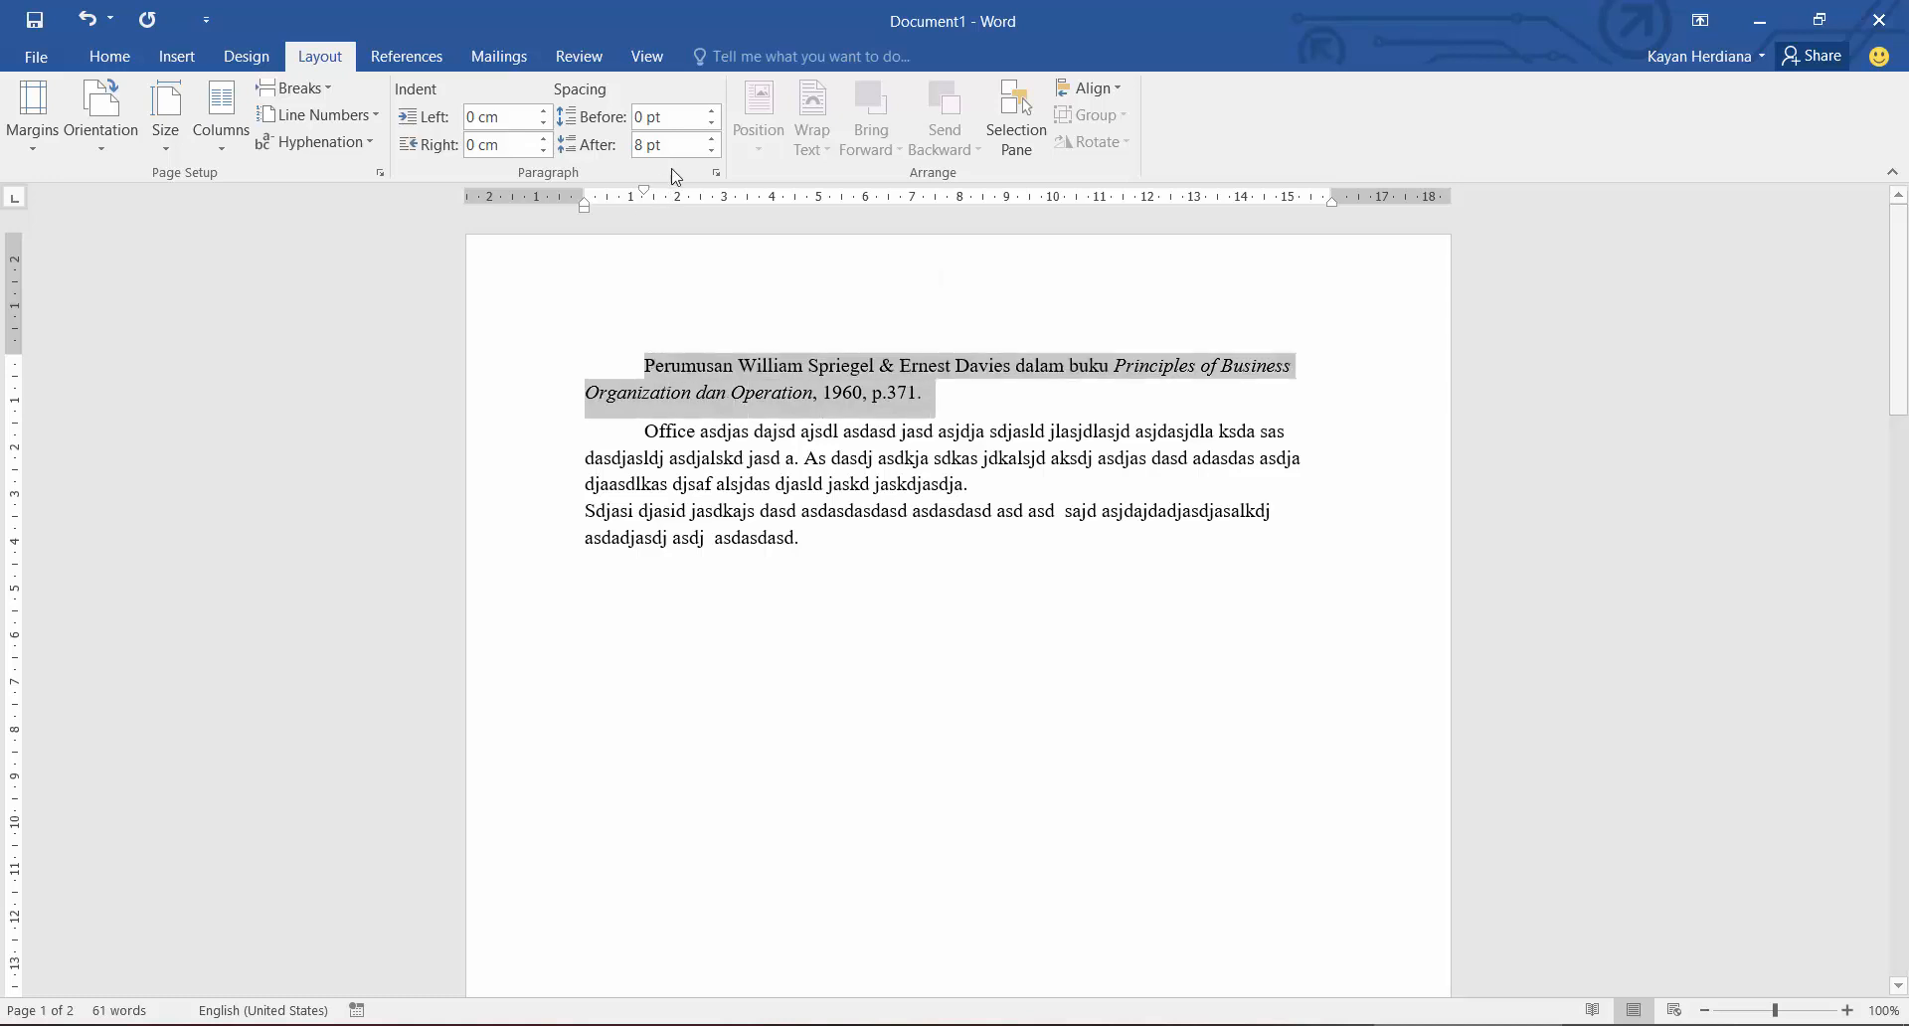
pyautogui.click(712, 151)
pyautogui.click(713, 151)
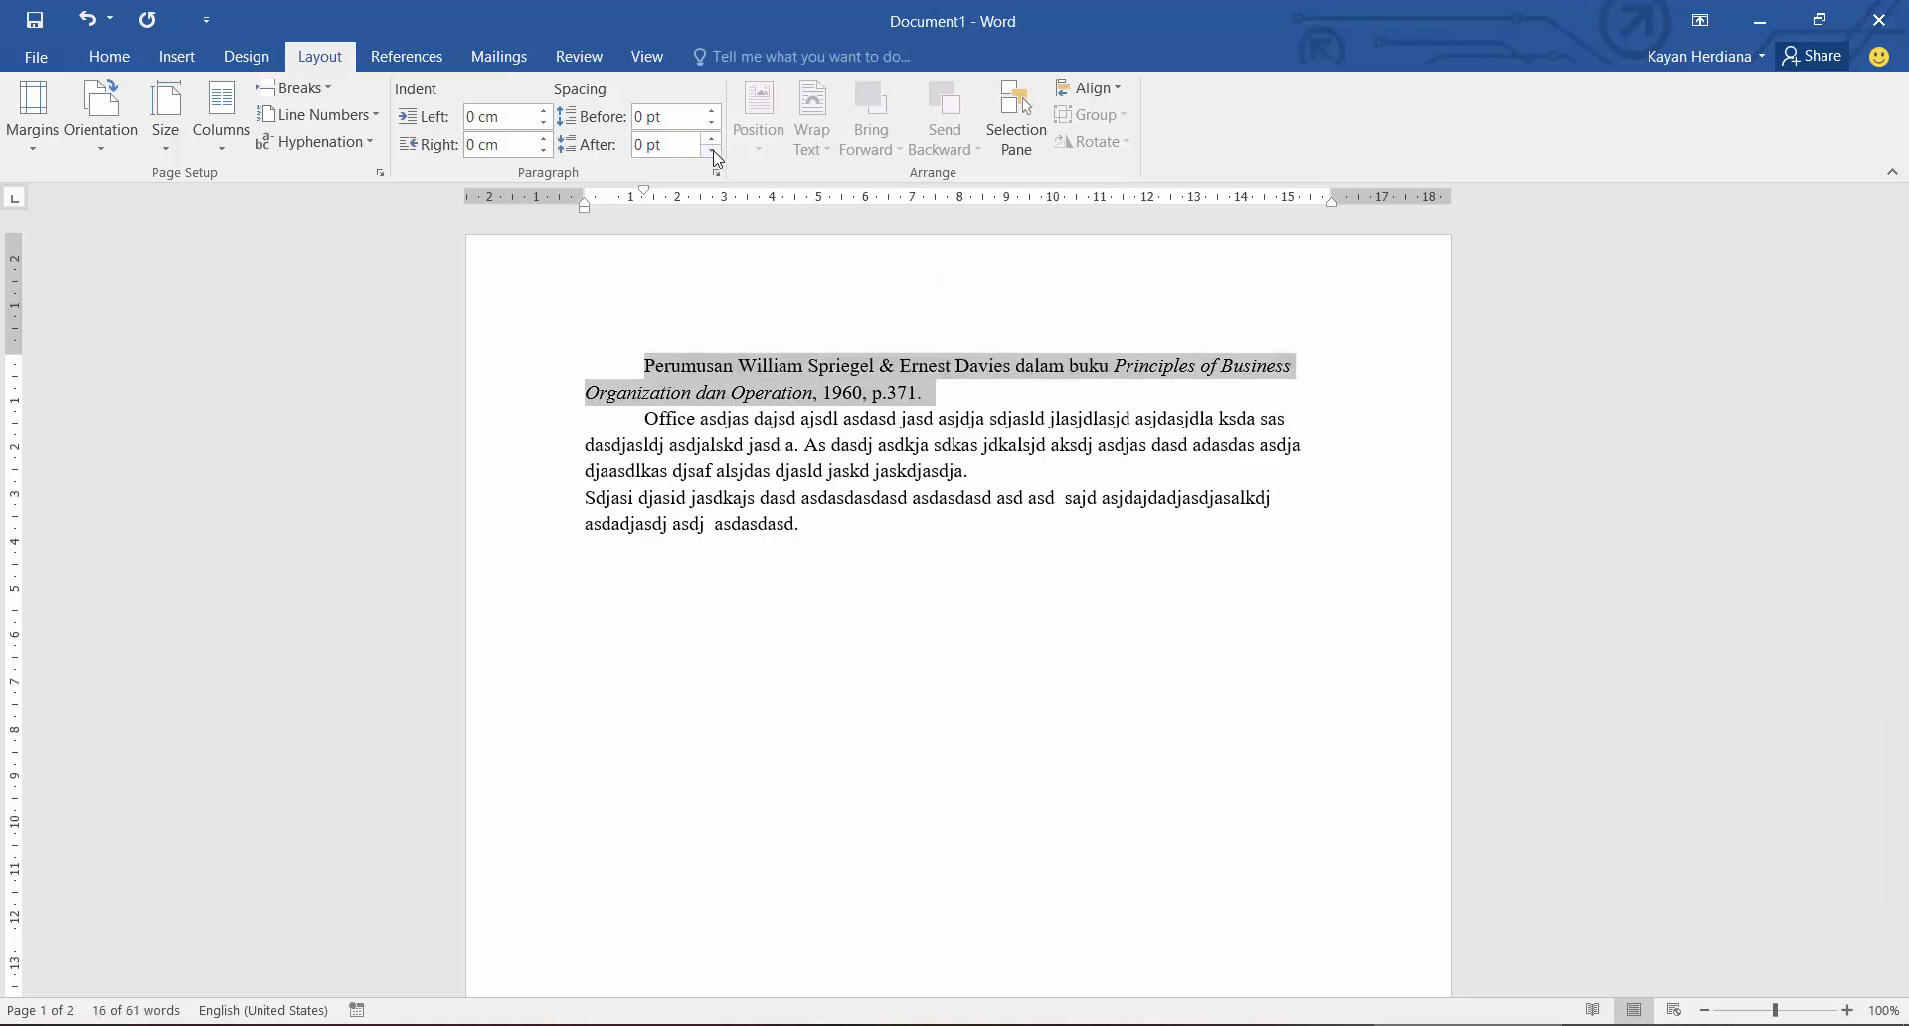
pyautogui.click(756, 471)
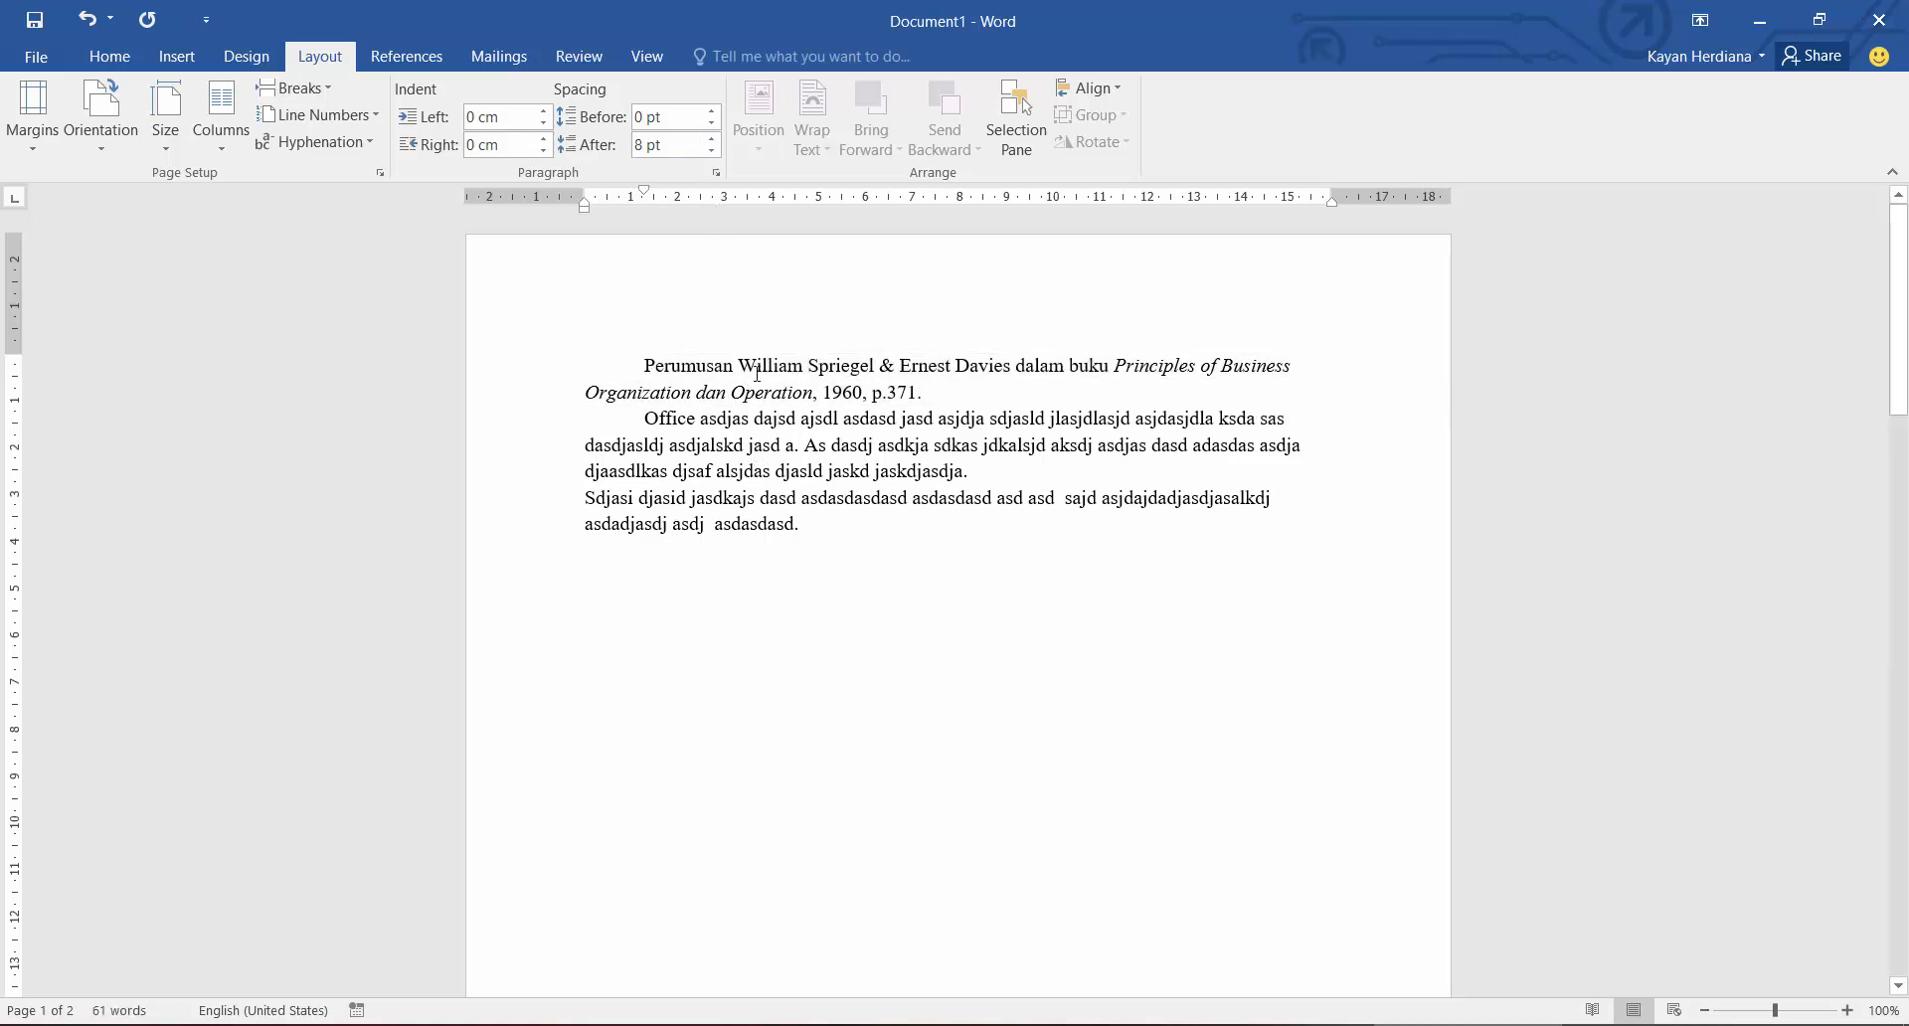
# Set Spacing After to 0 pt for every paragraph in the document.
pyautogui.hotkey('ctrl', 'a')
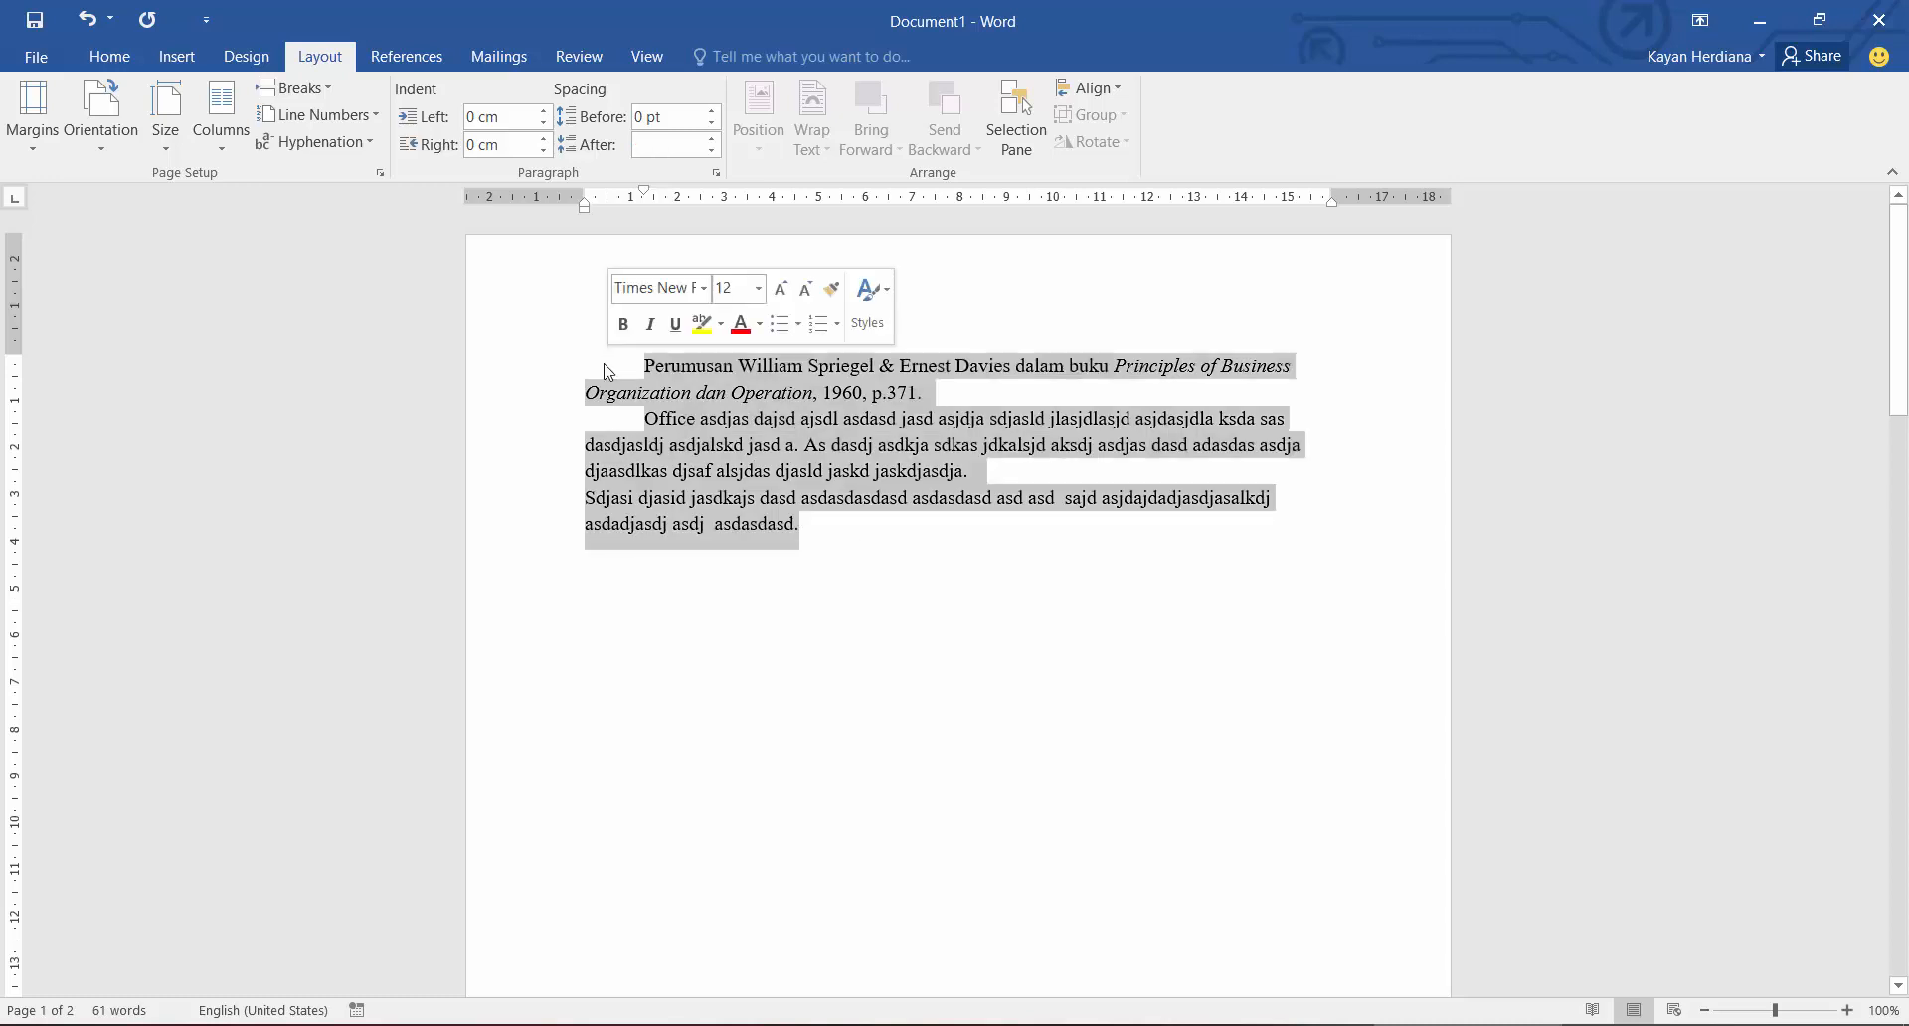
pyautogui.click(710, 419)
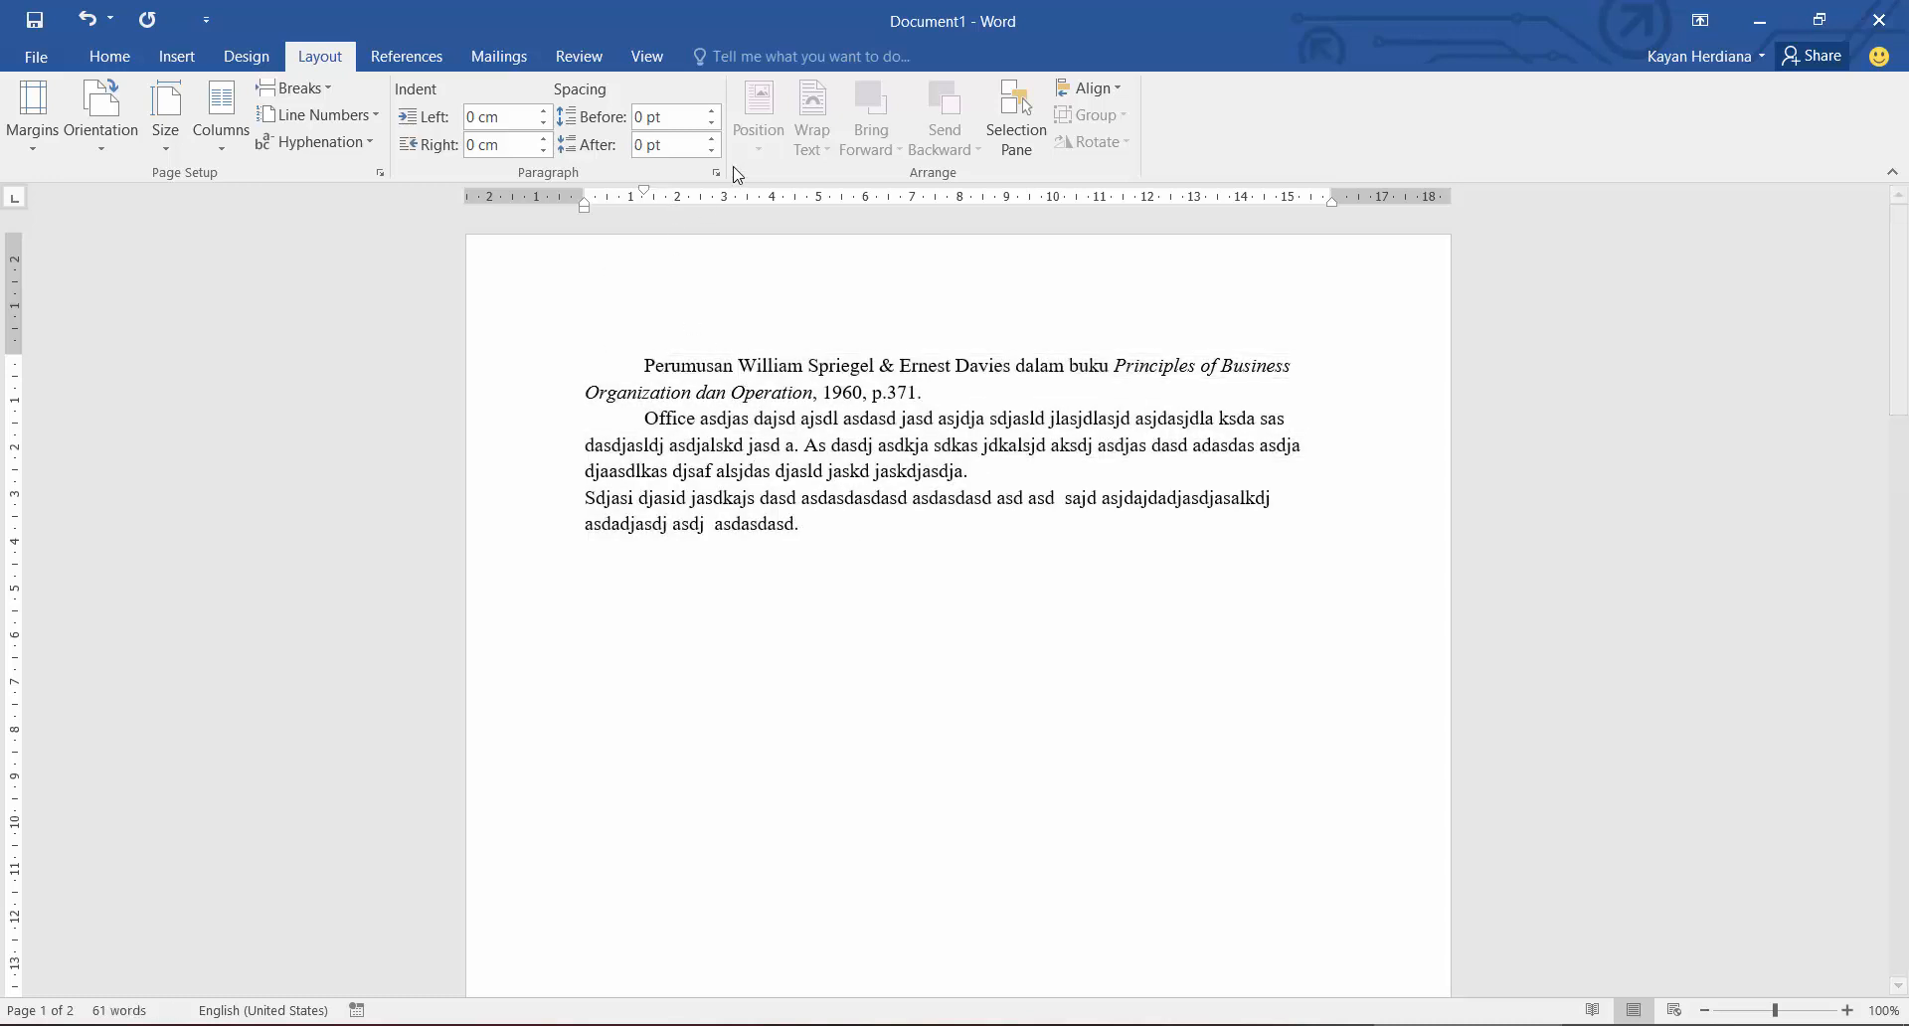
pyautogui.click(712, 139)
pyautogui.click(712, 139)
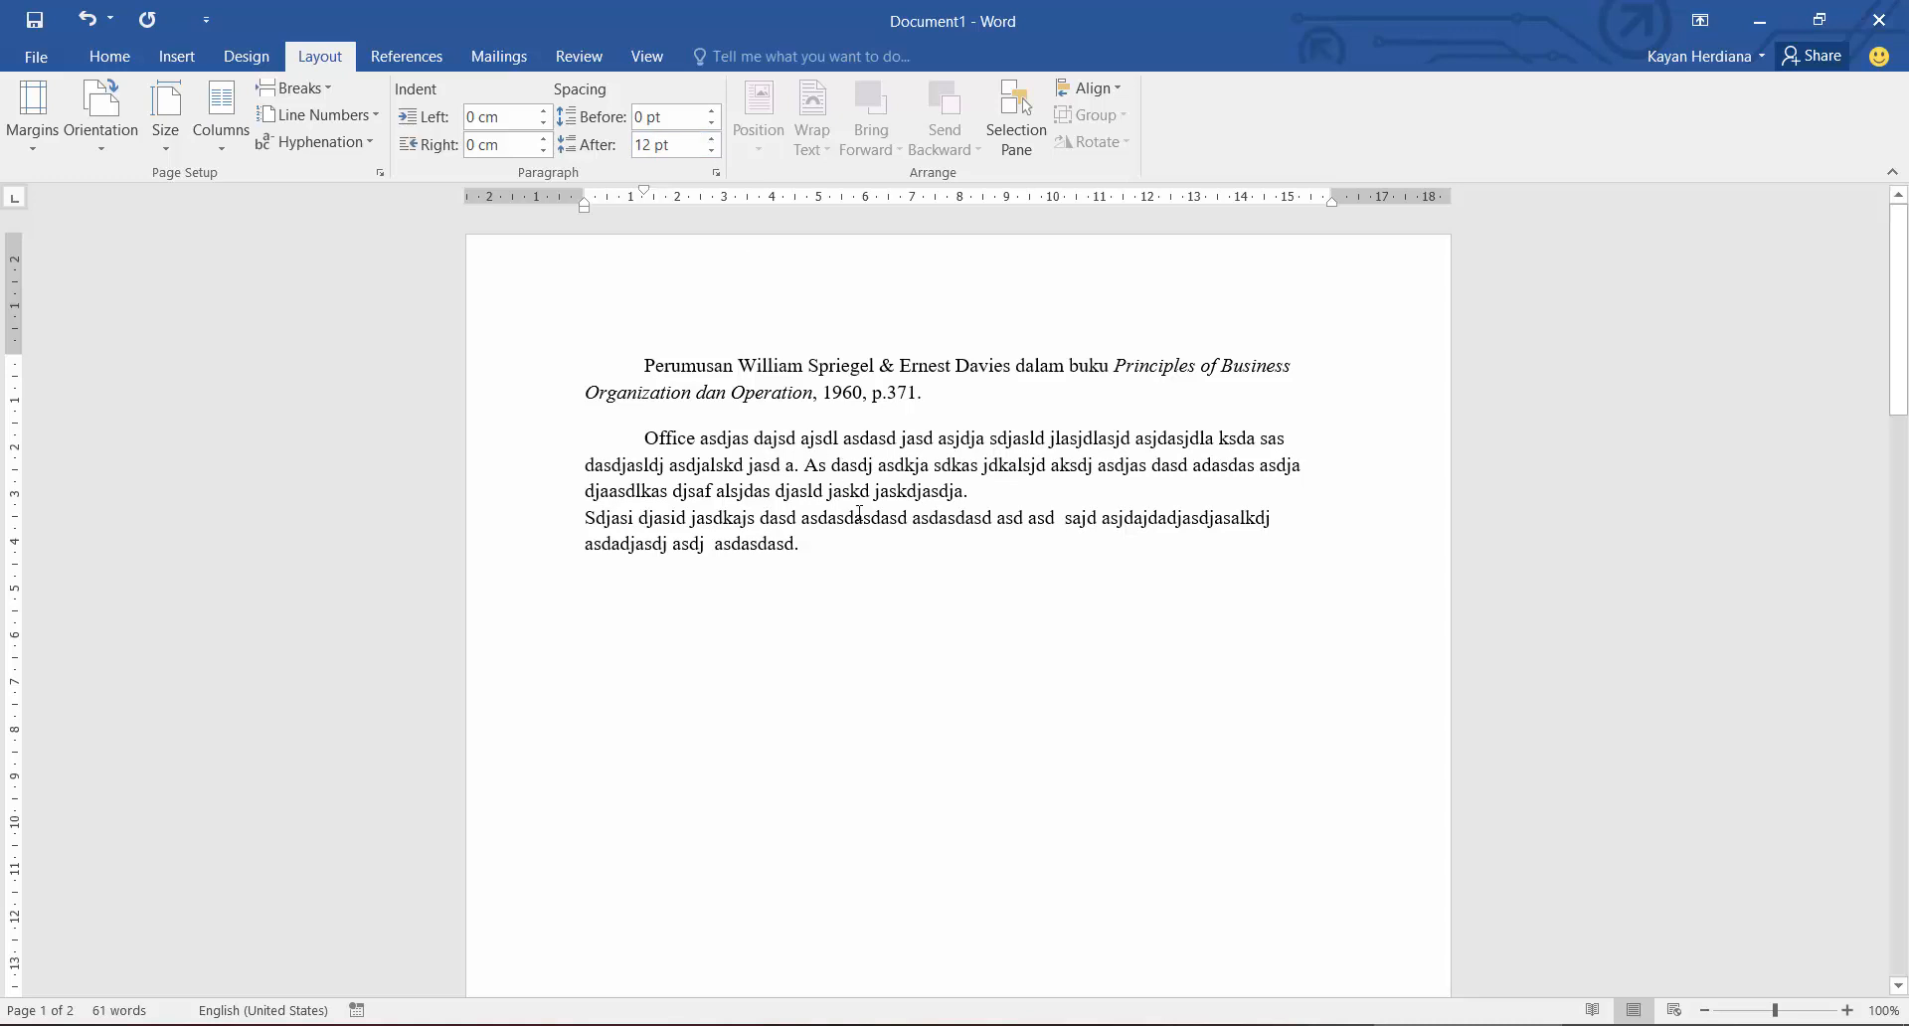
pyautogui.moveTo(861, 552); pyautogui.dragTo(622, 255)
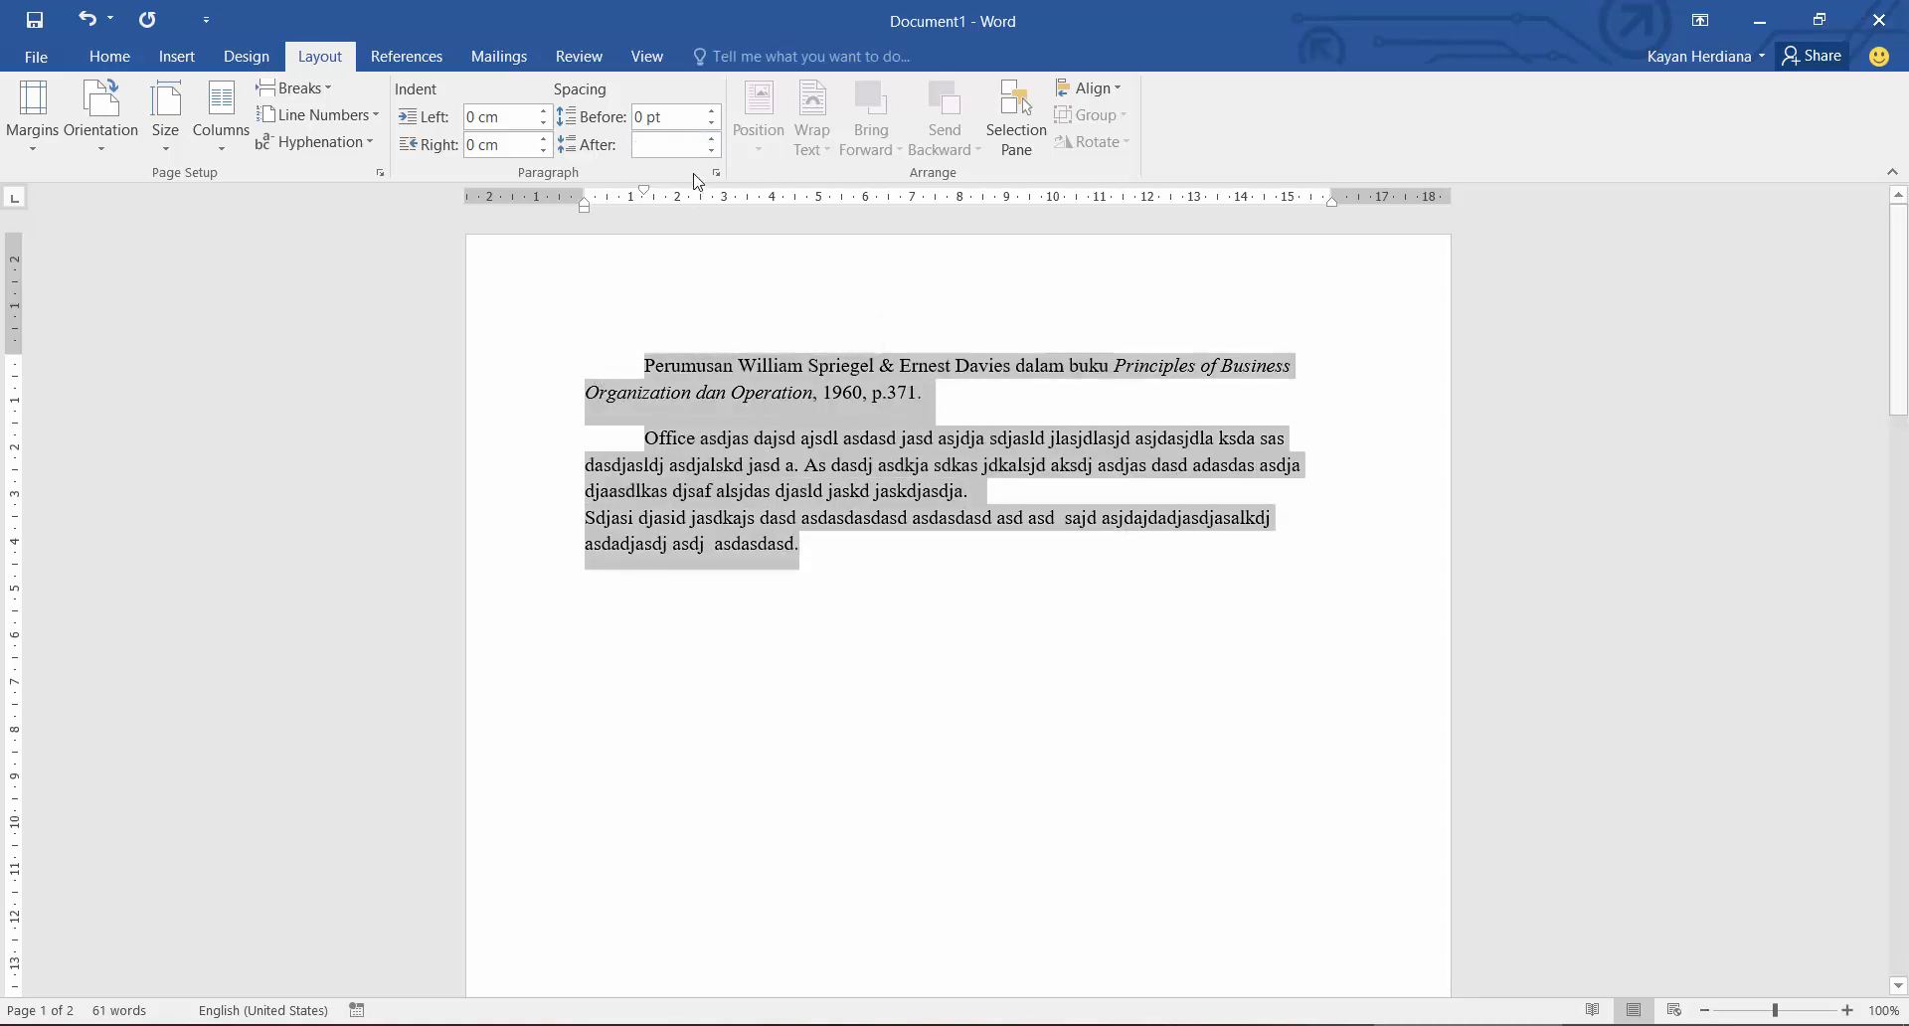
pyautogui.click(712, 151)
pyautogui.click(810, 522)
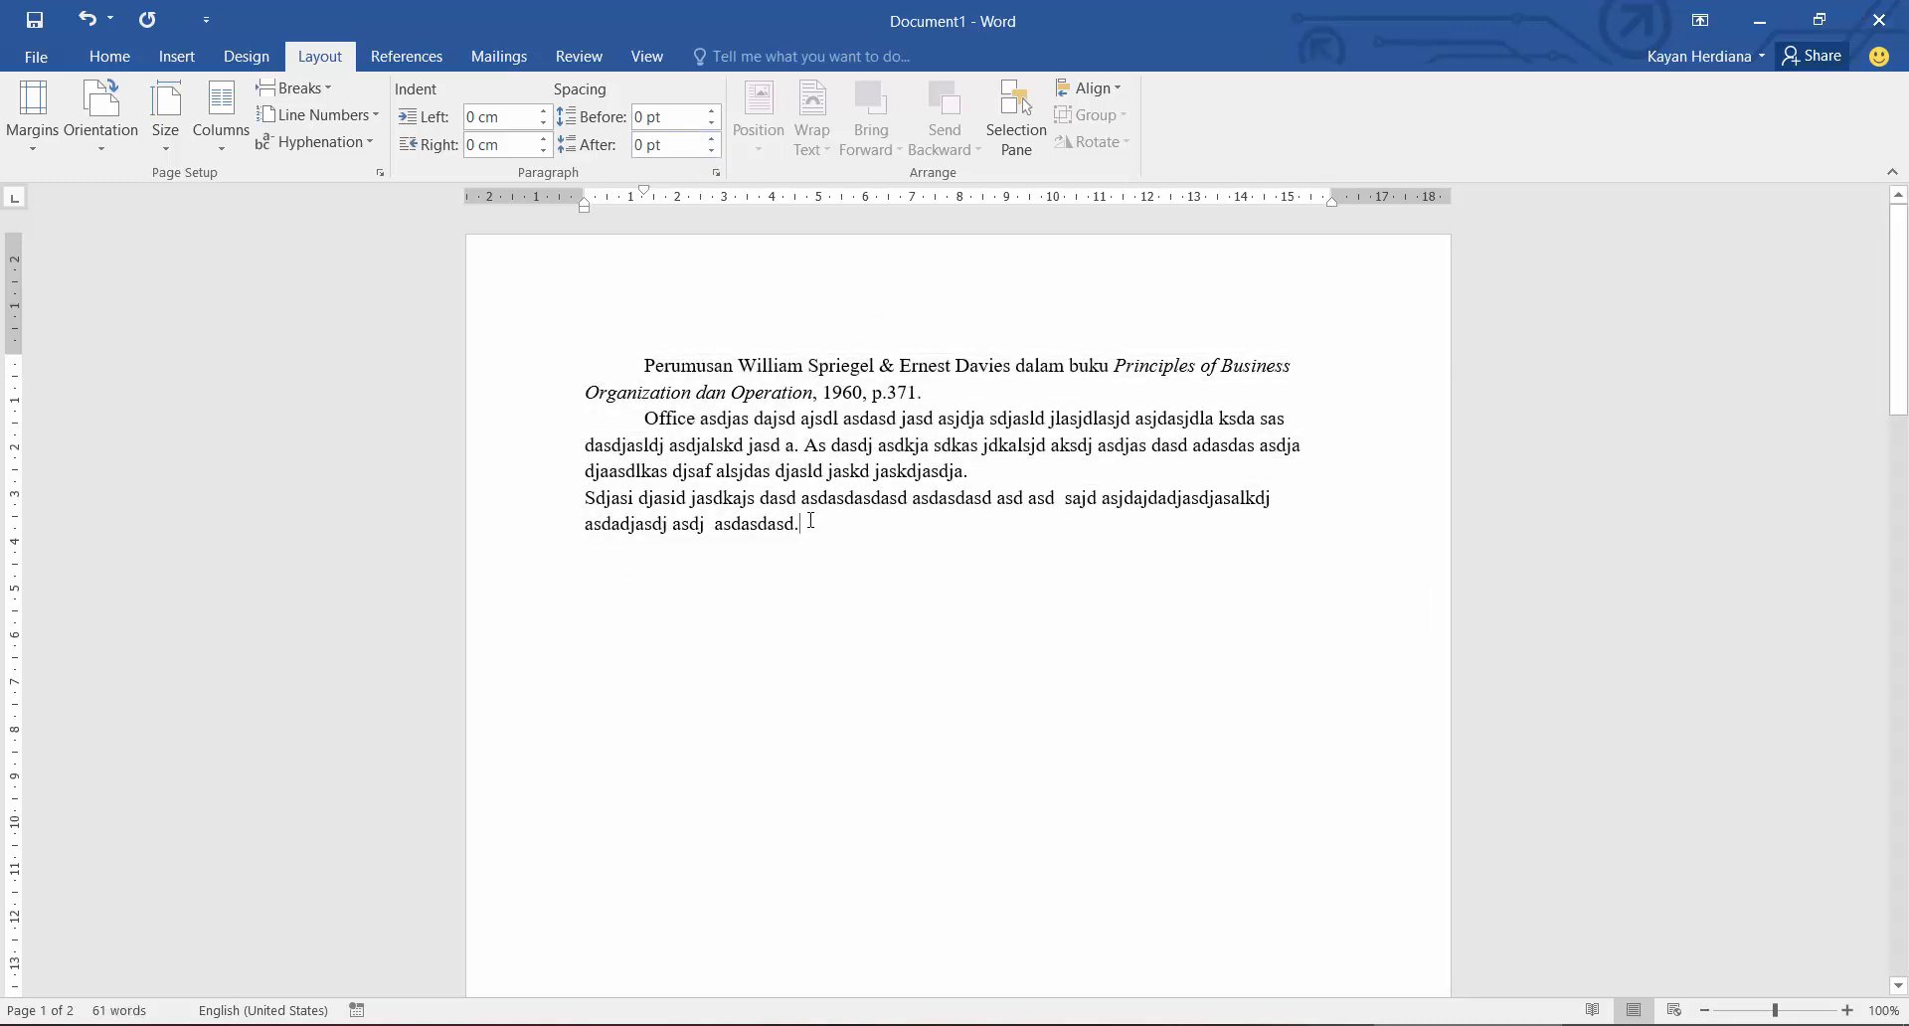
# Insert an empty line after 'p.371.' and snap Word to the right half of the screen.
pyautogui.press('Return')
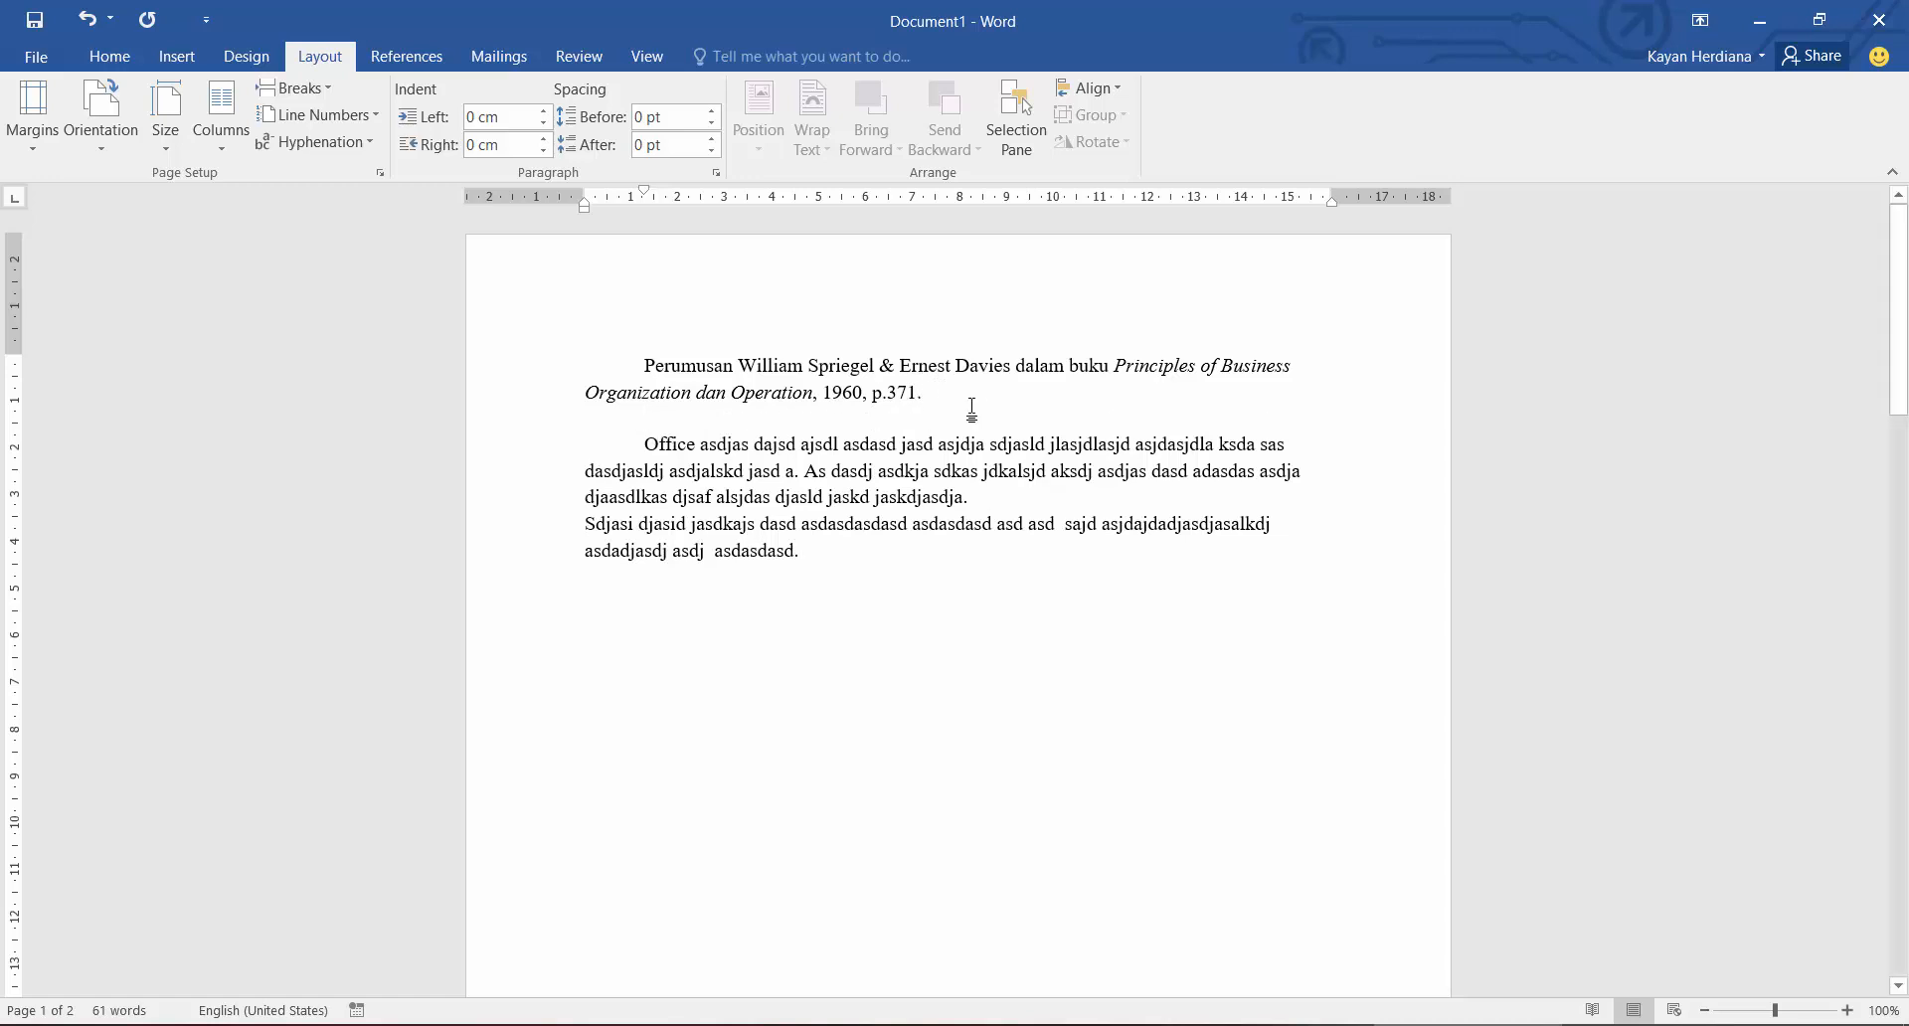
pyautogui.hotkey('ctrl', 'z')
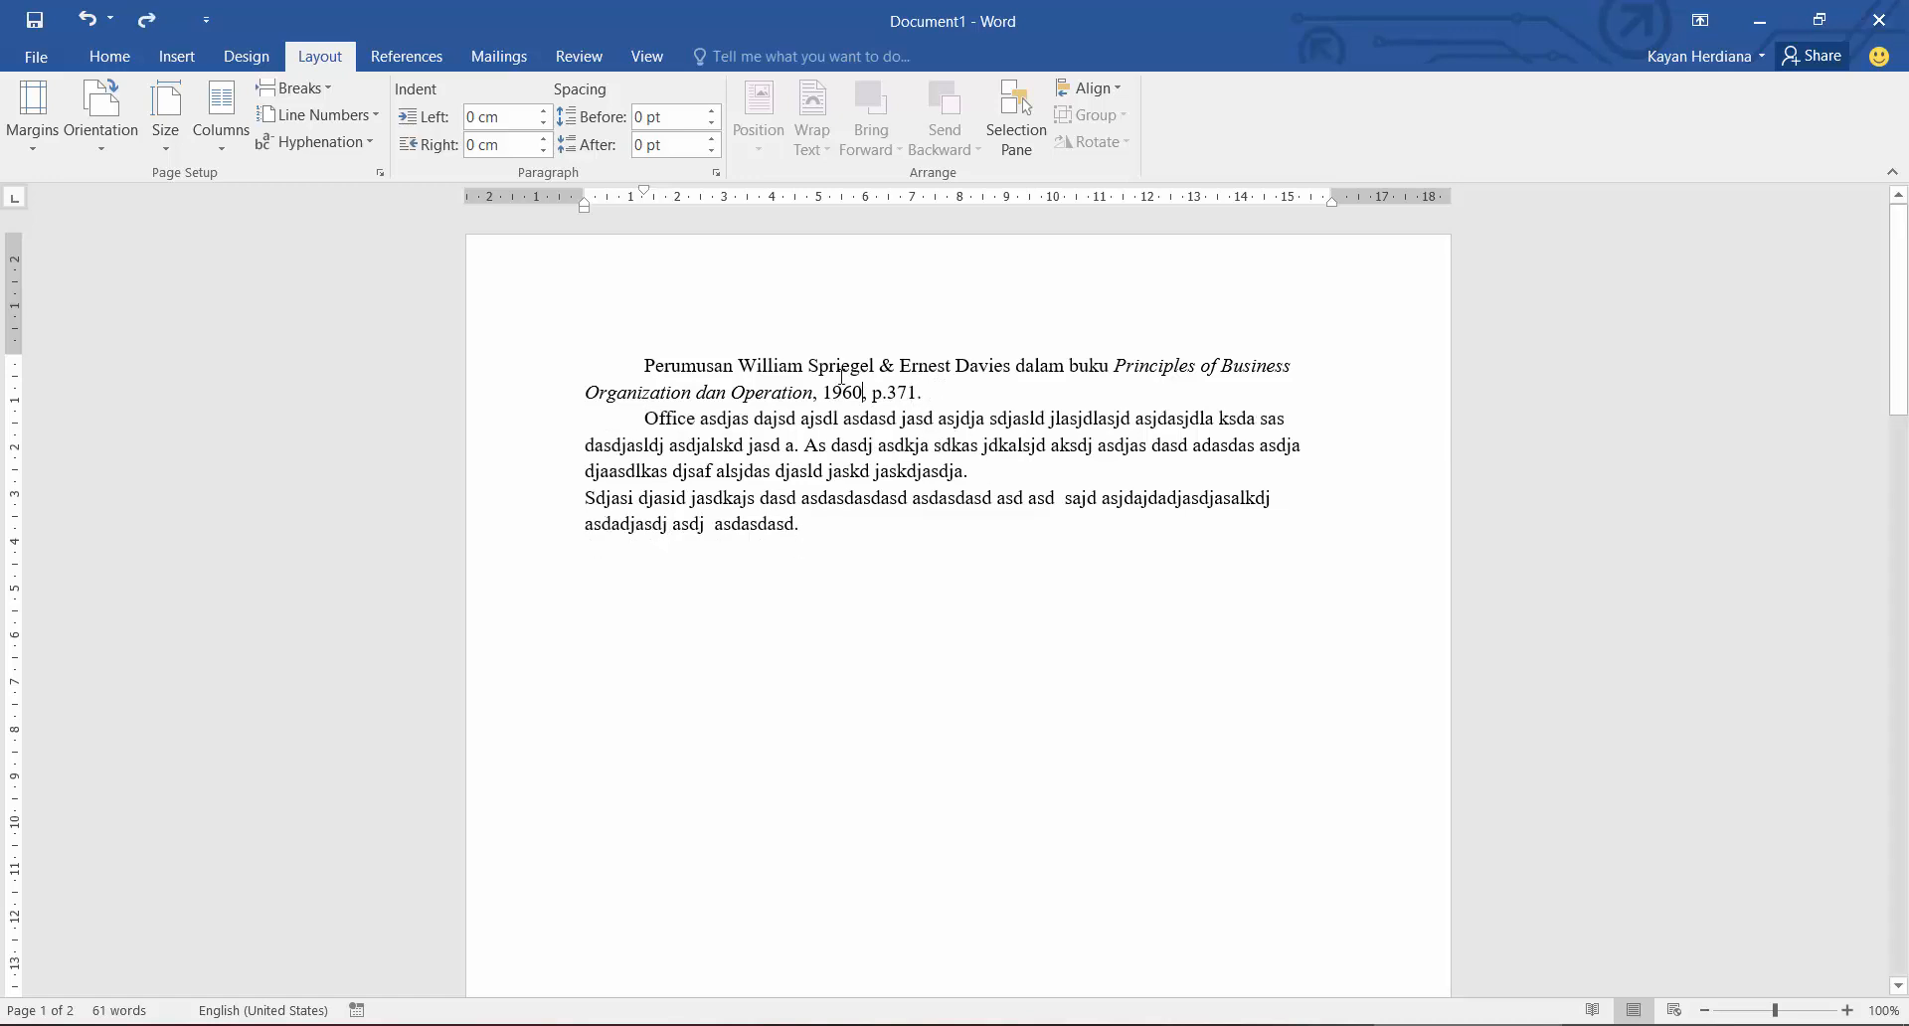
pyautogui.click(711, 140)
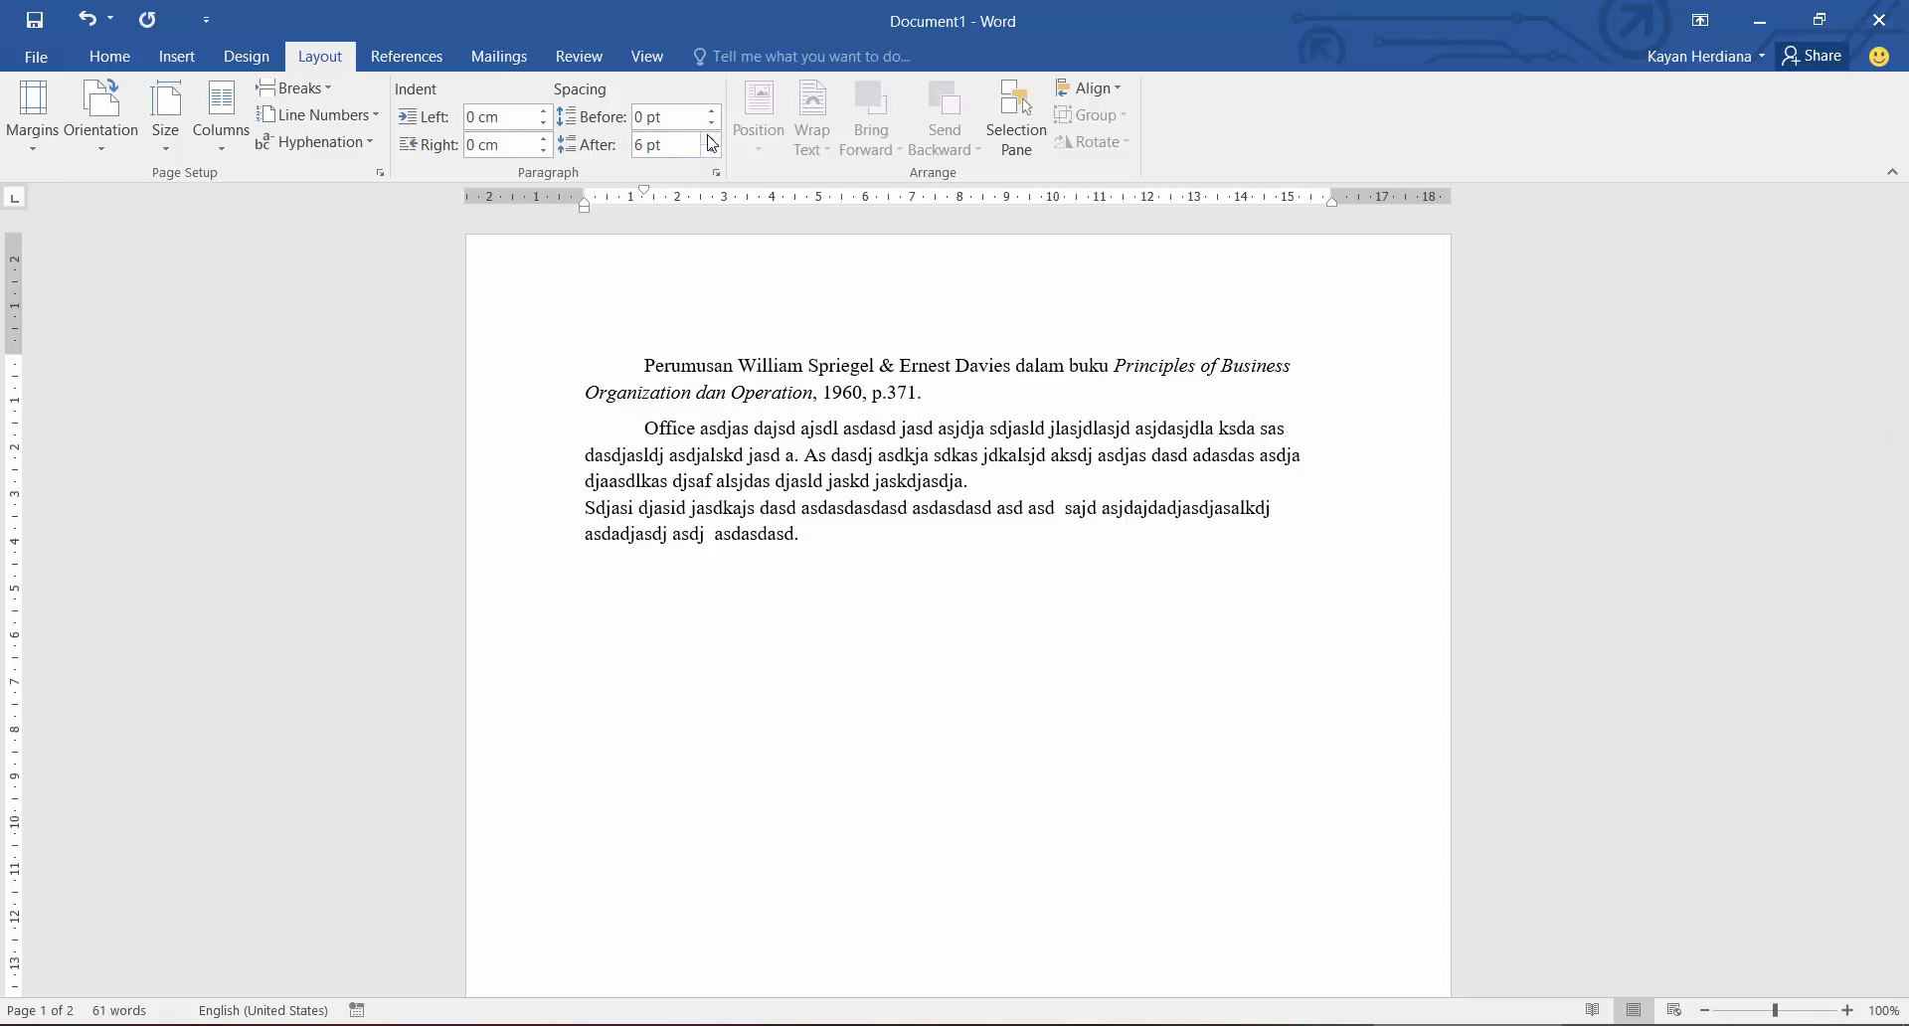
pyautogui.click(712, 139)
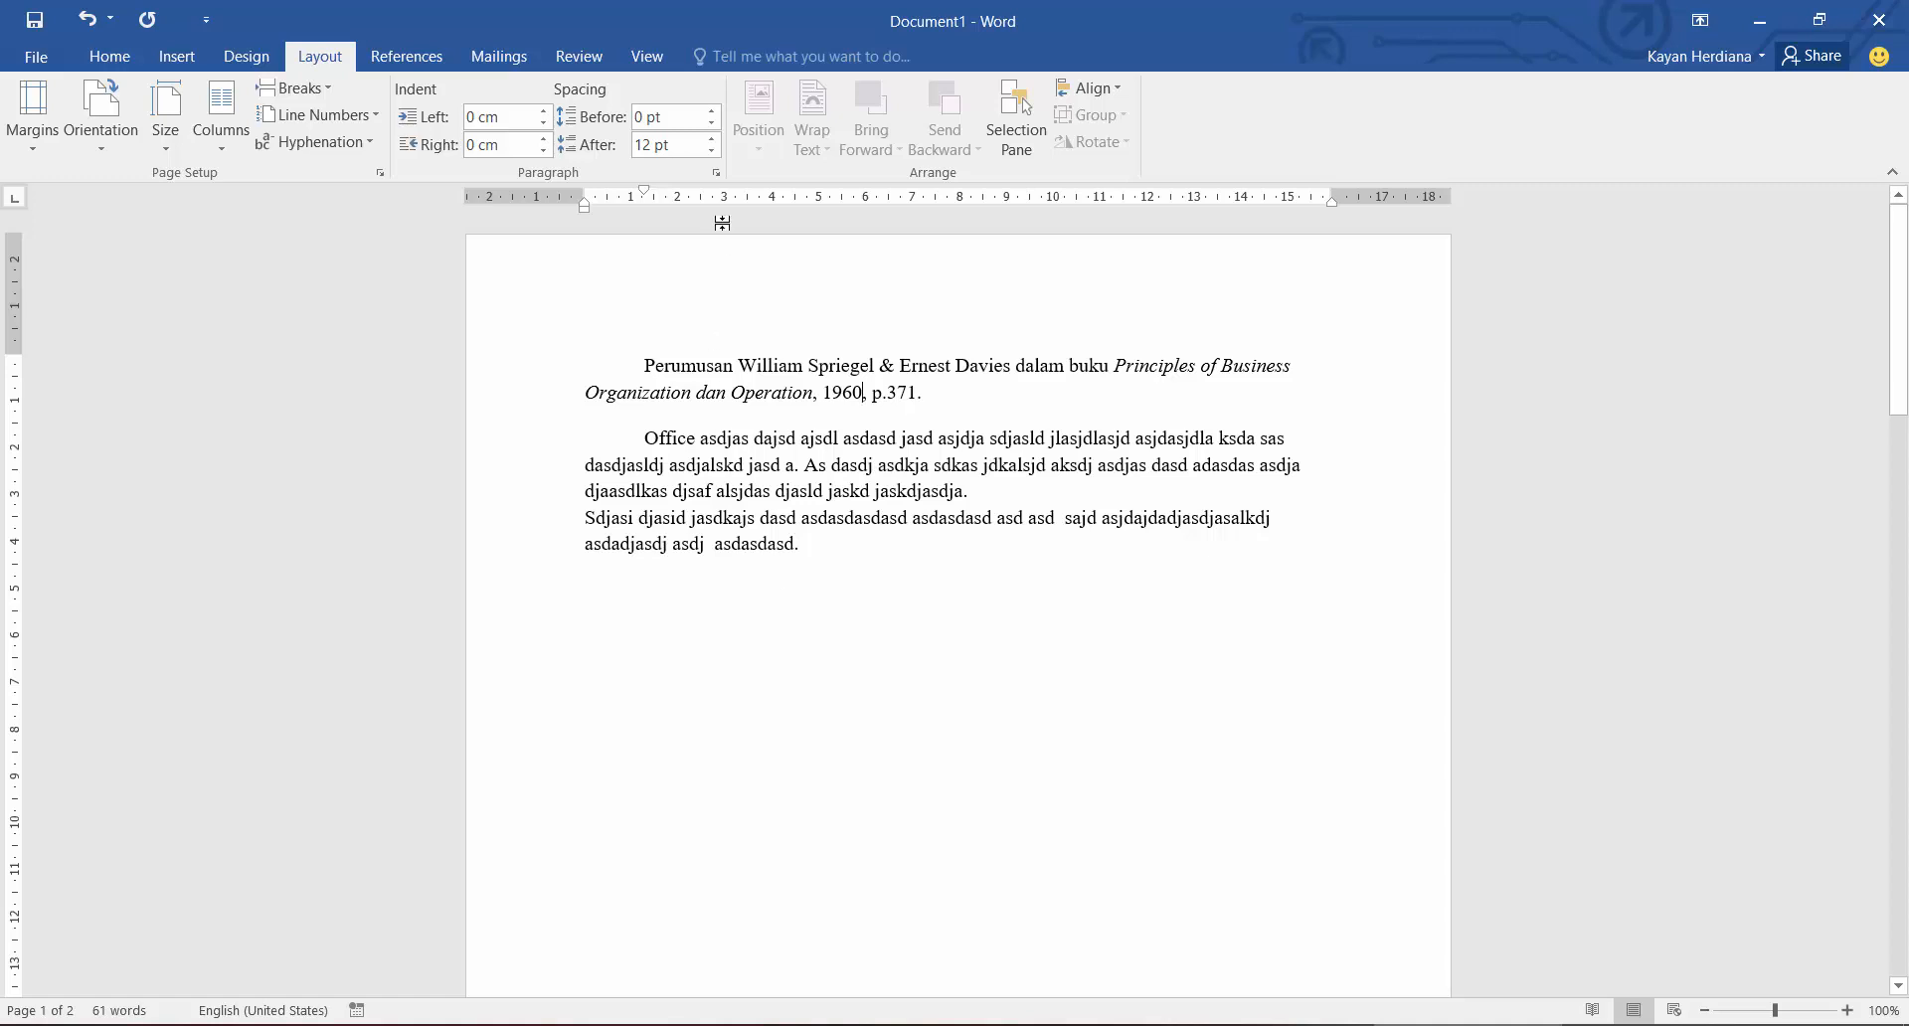
pyautogui.click(712, 151)
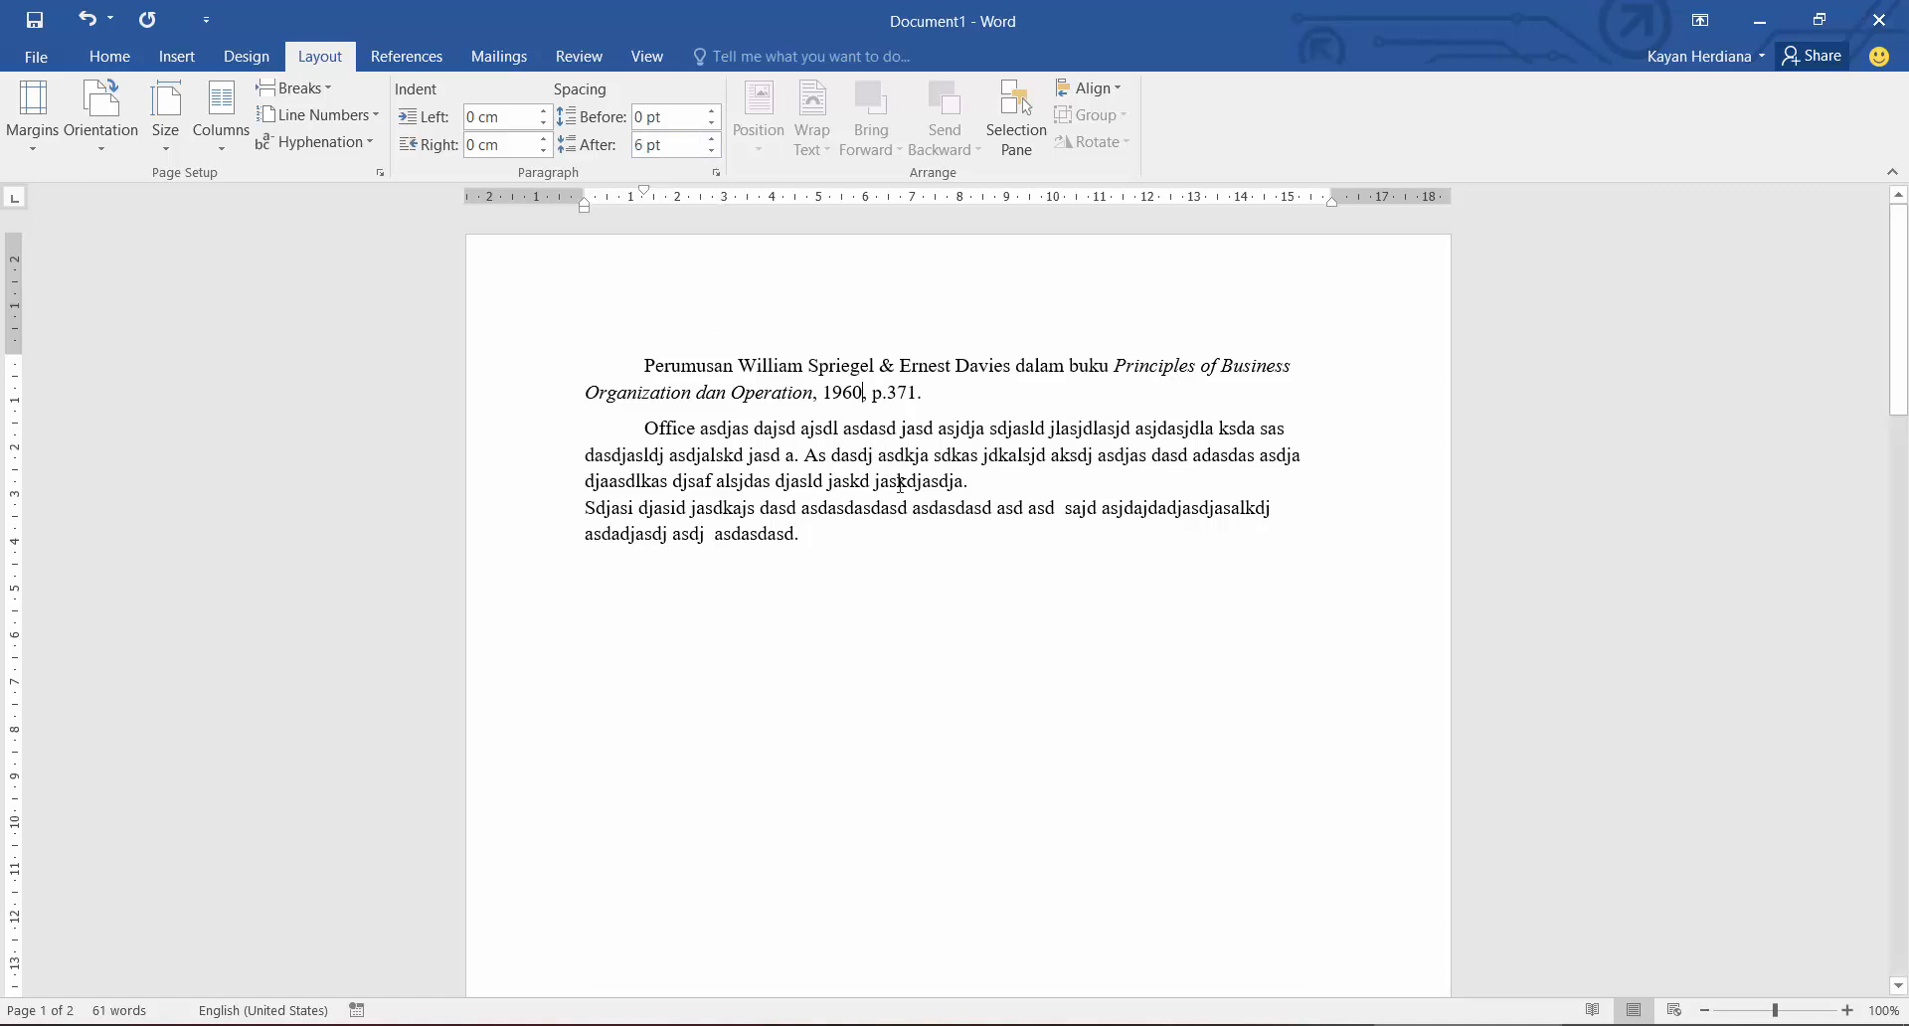
pyautogui.click(711, 151)
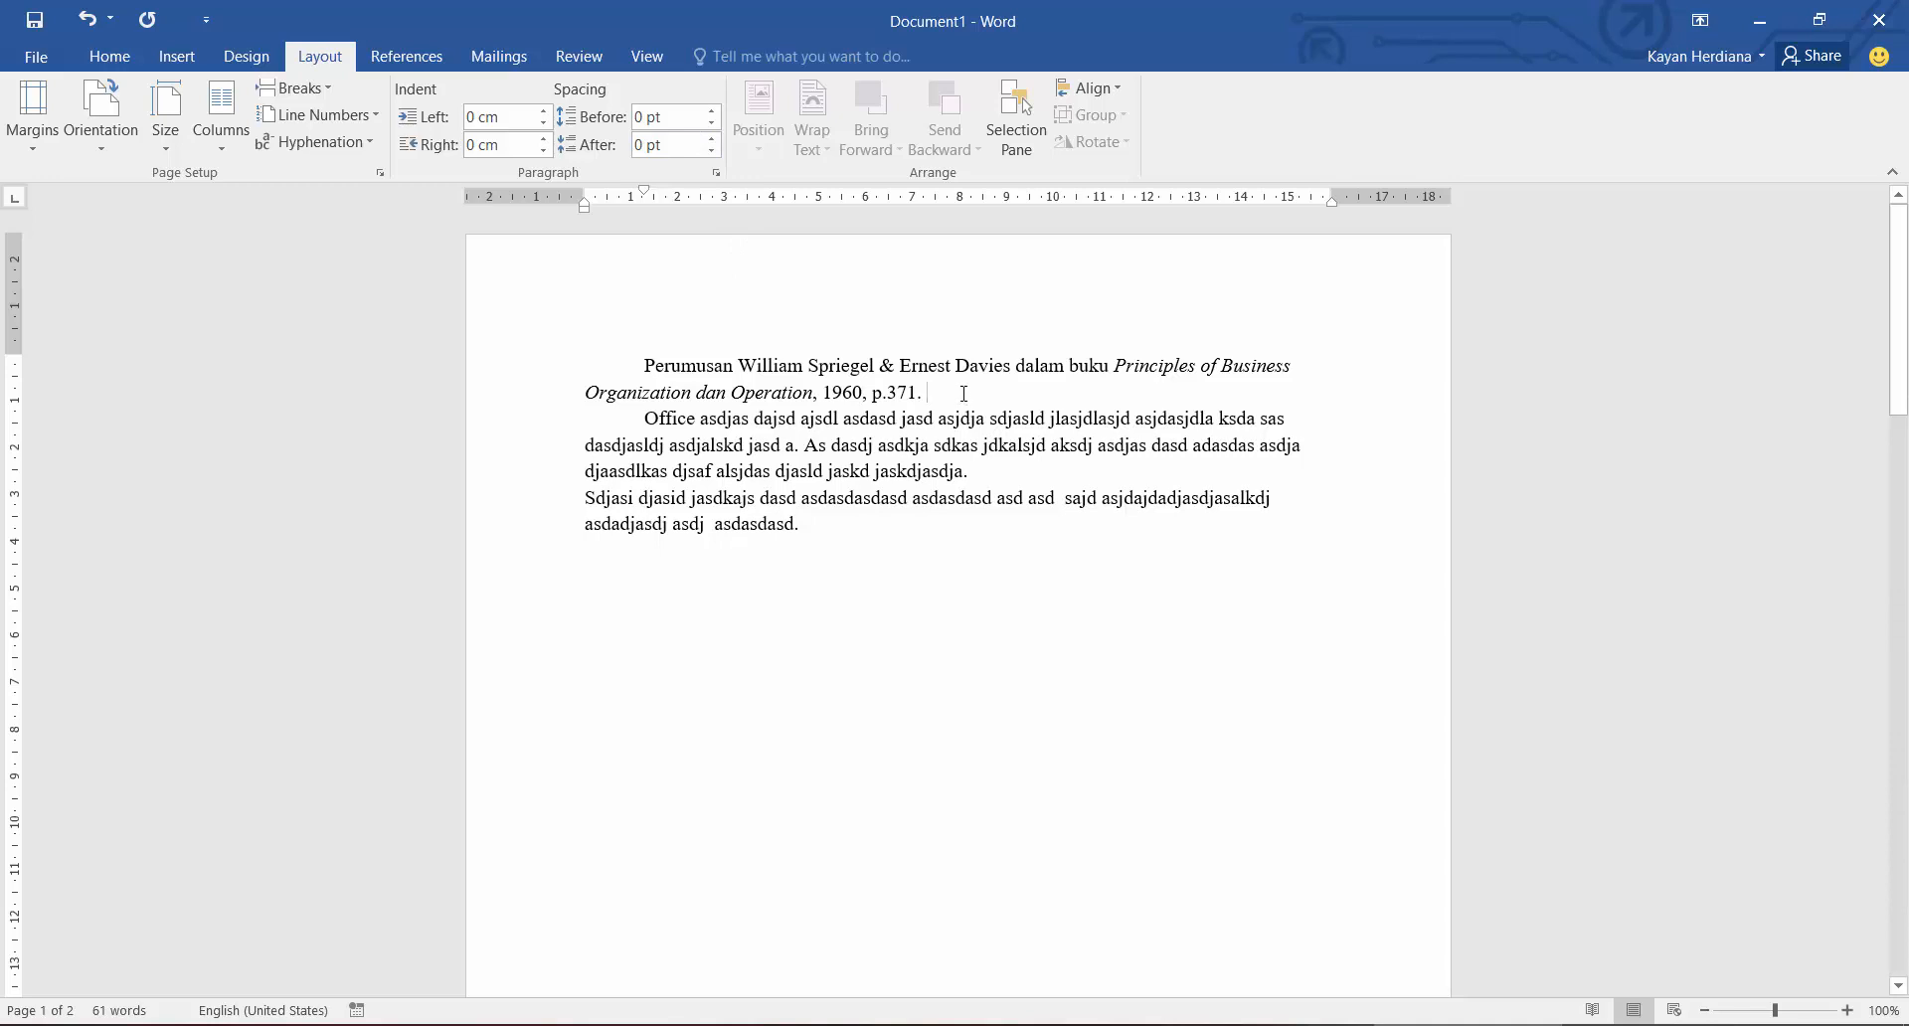
pyautogui.press('Return')
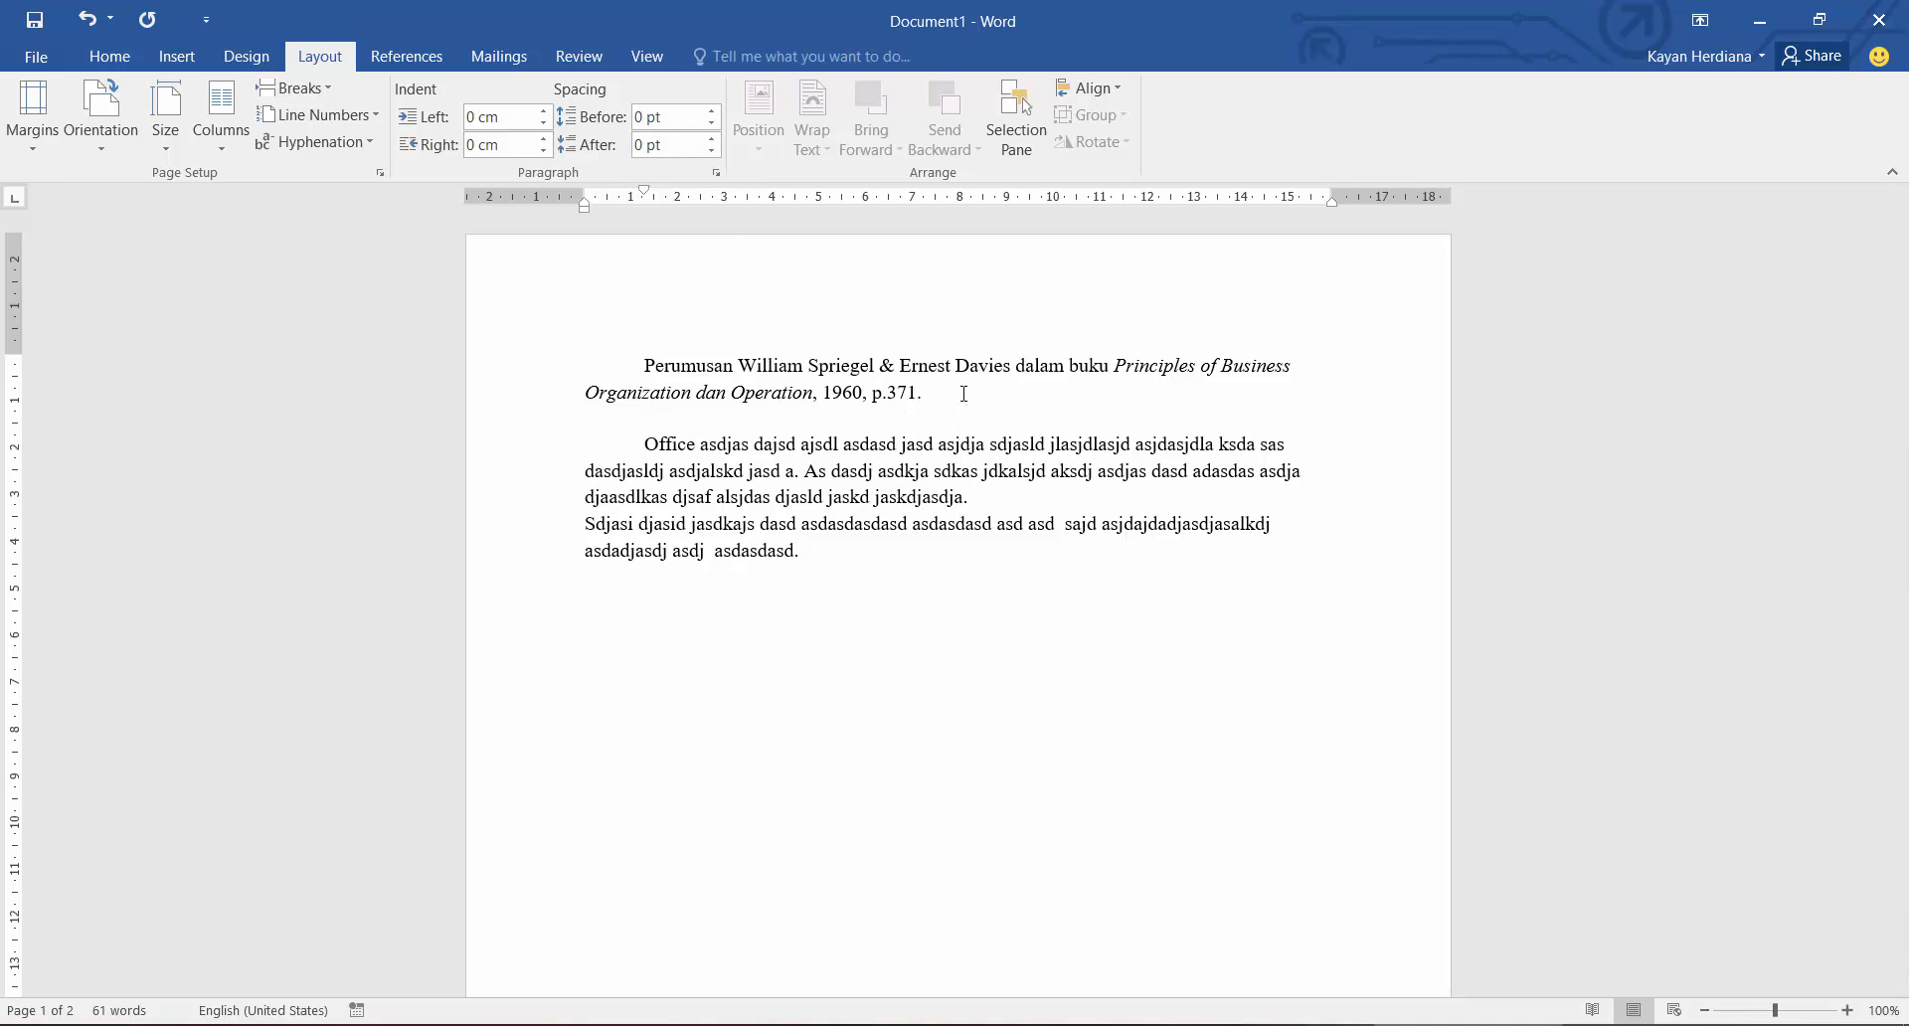
pyautogui.doubleClick(1274, 14)
pyautogui.press('super+Right')
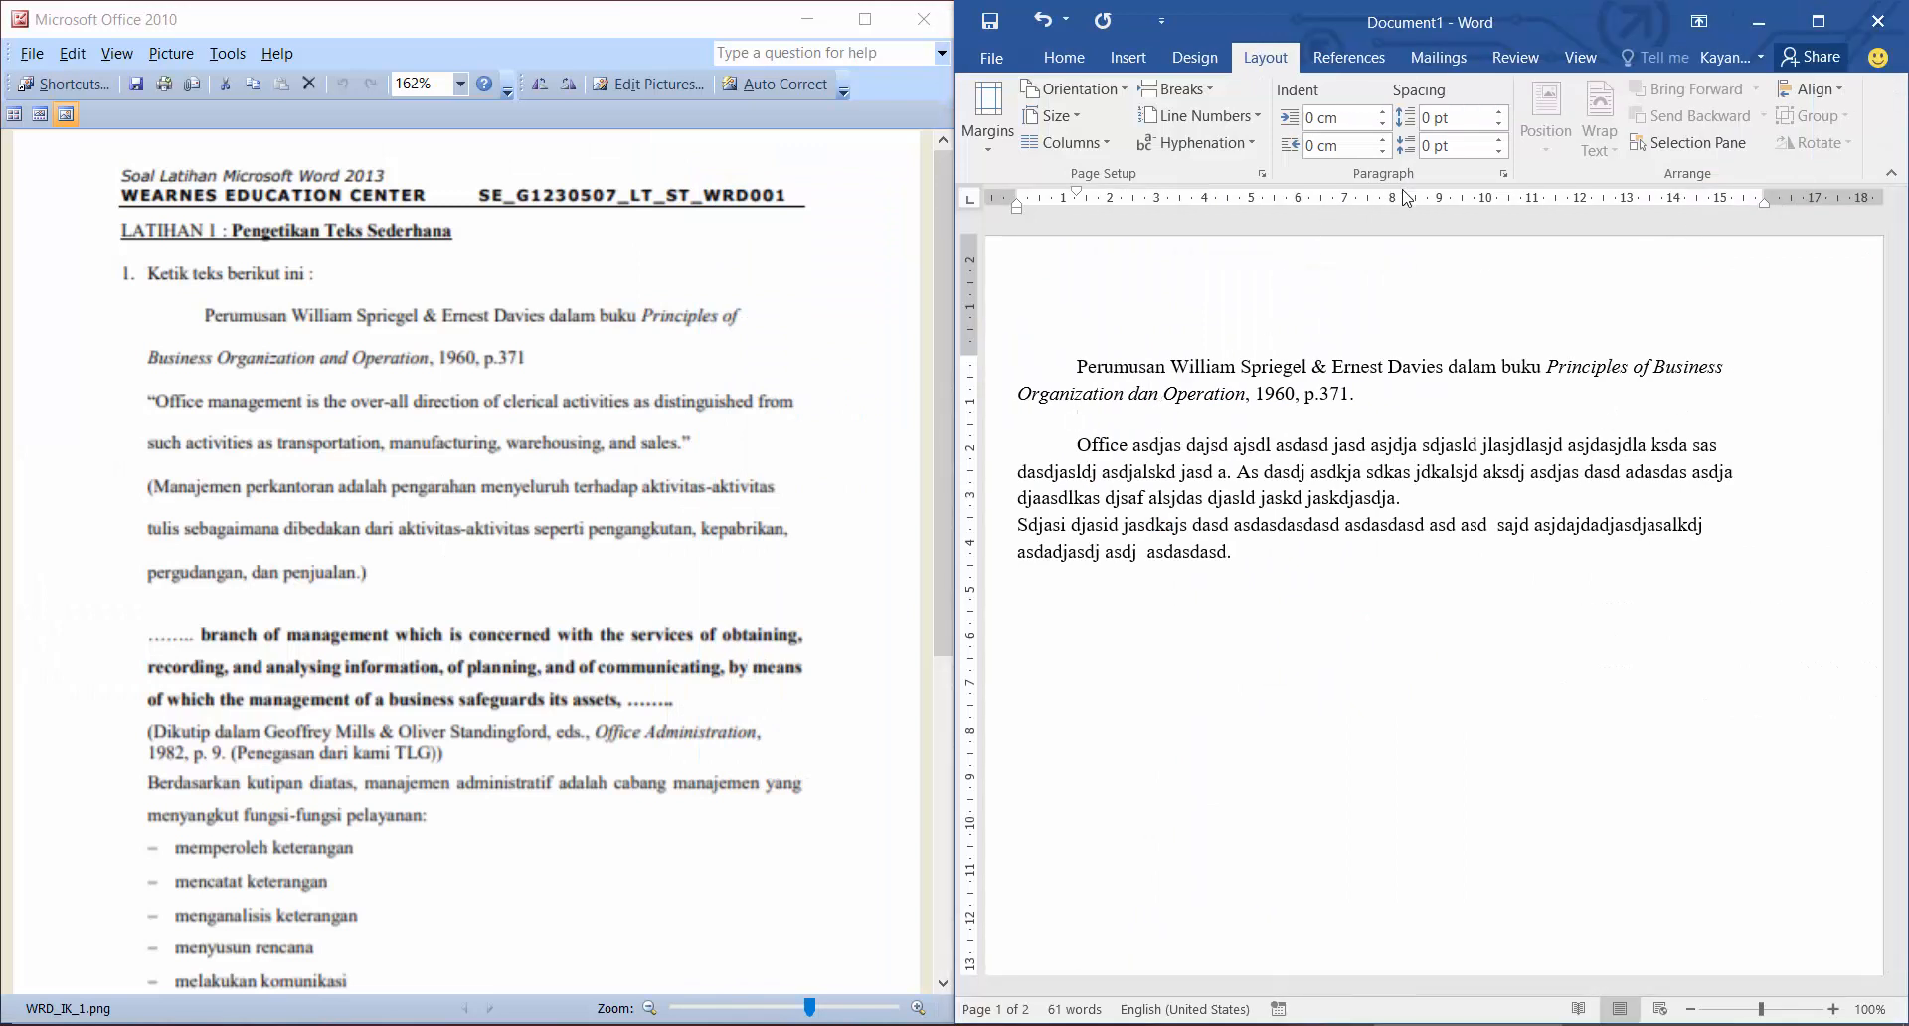
# Scroll the exercise sheet image to the quoted passage and its right-aligned source line.
pyautogui.hotkey('alt', 'Tab')
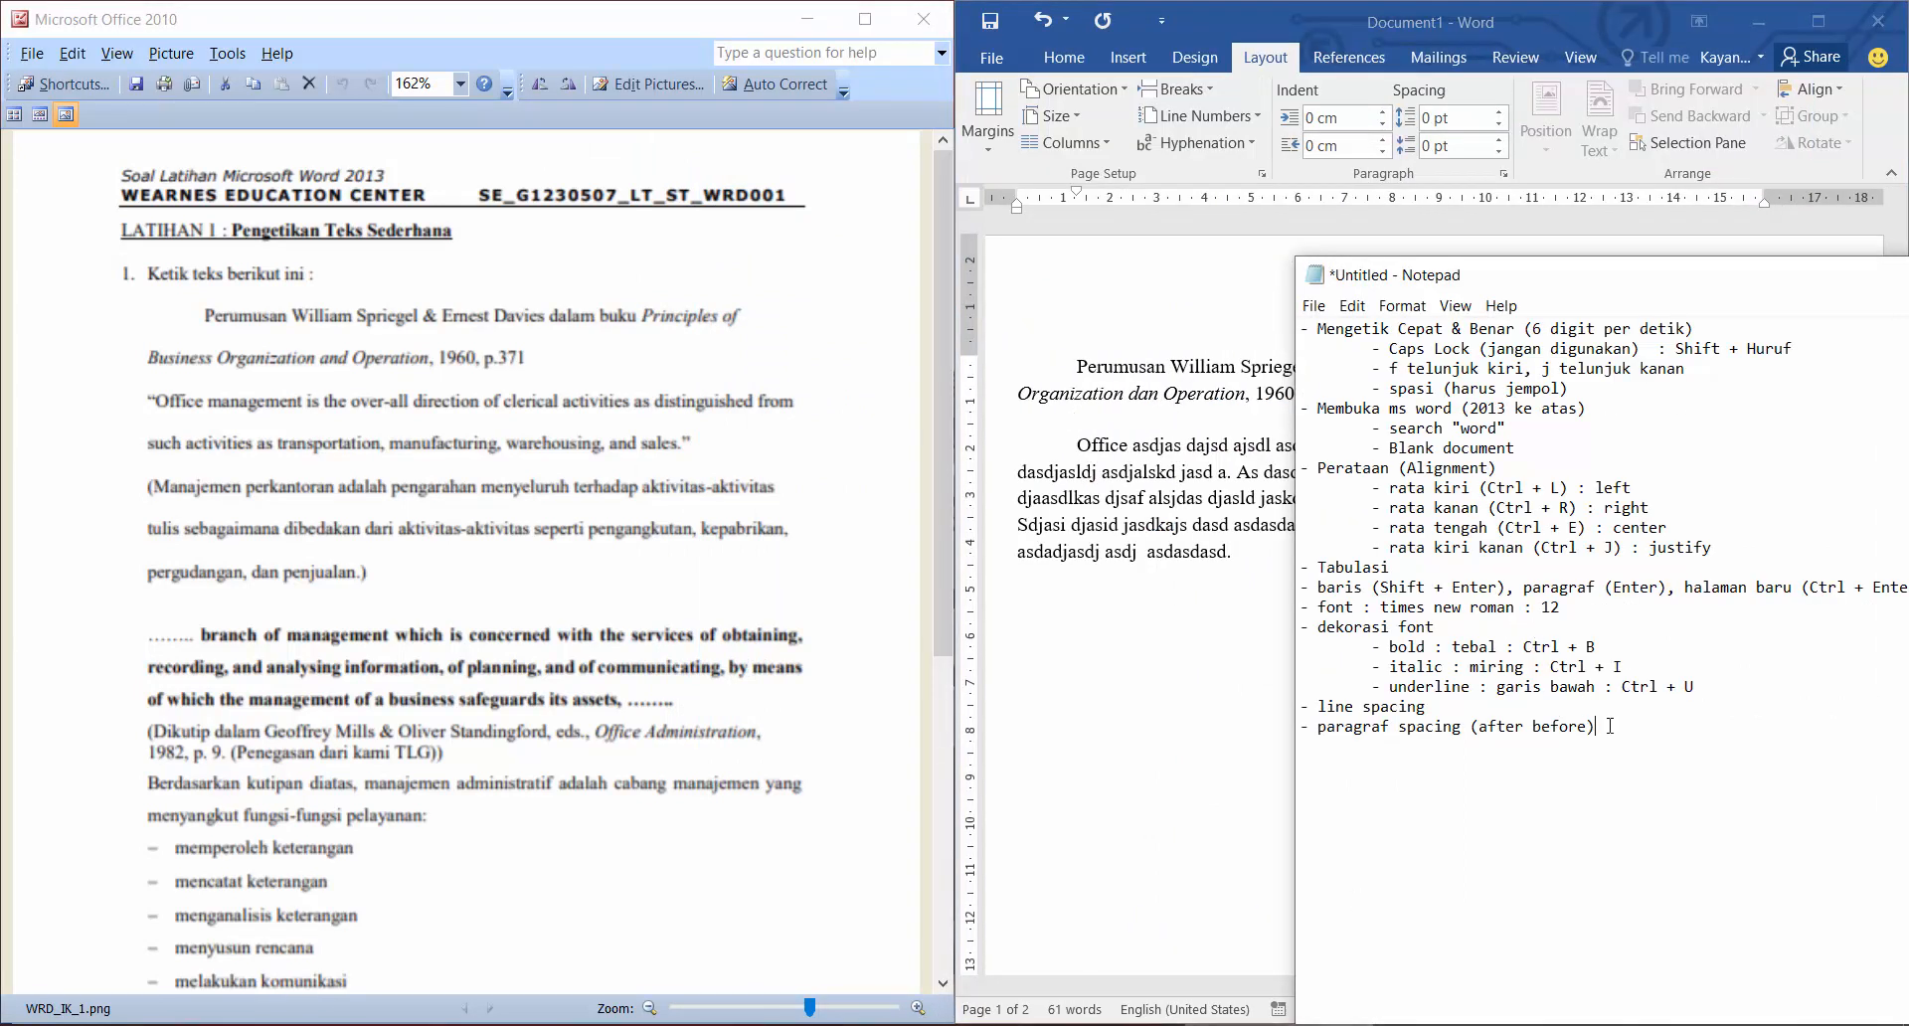
pyautogui.moveTo(1610, 725); pyautogui.dragTo(1354, 707)
pyautogui.click(399, 595)
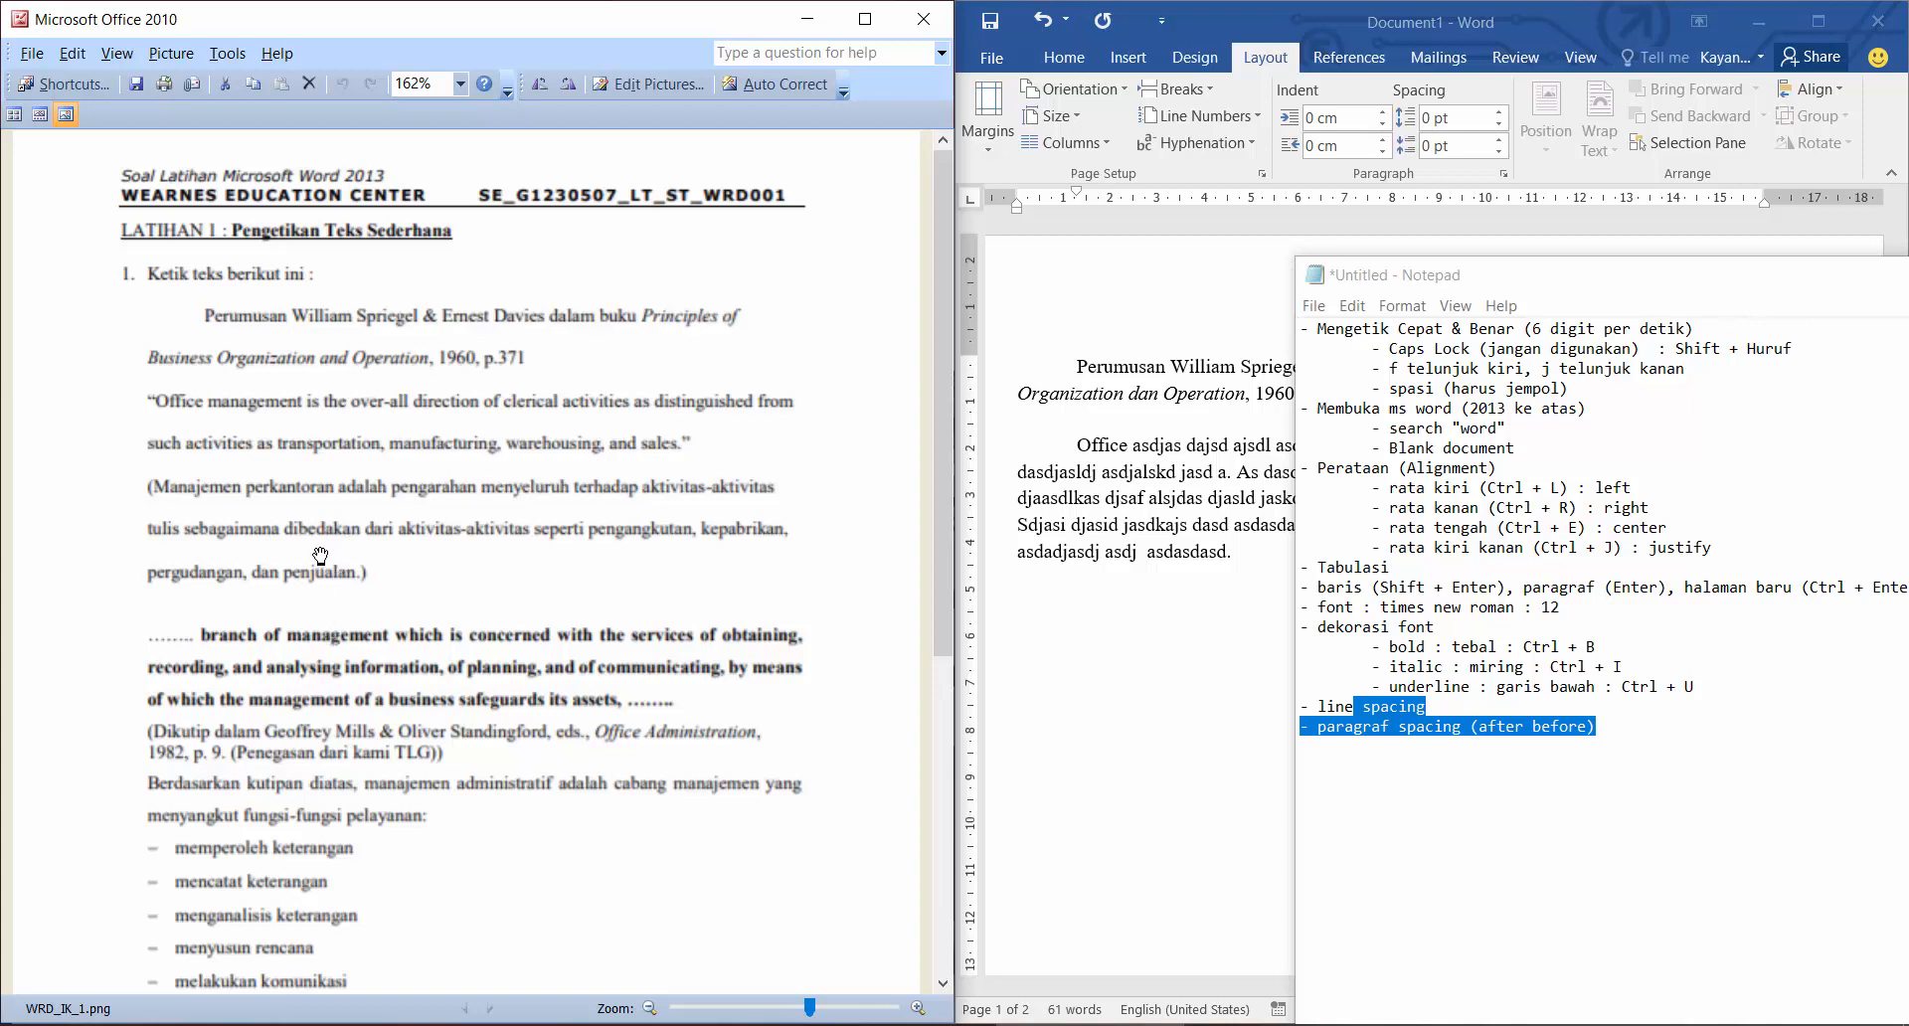
pyautogui.scroll(-3, 310, 630)
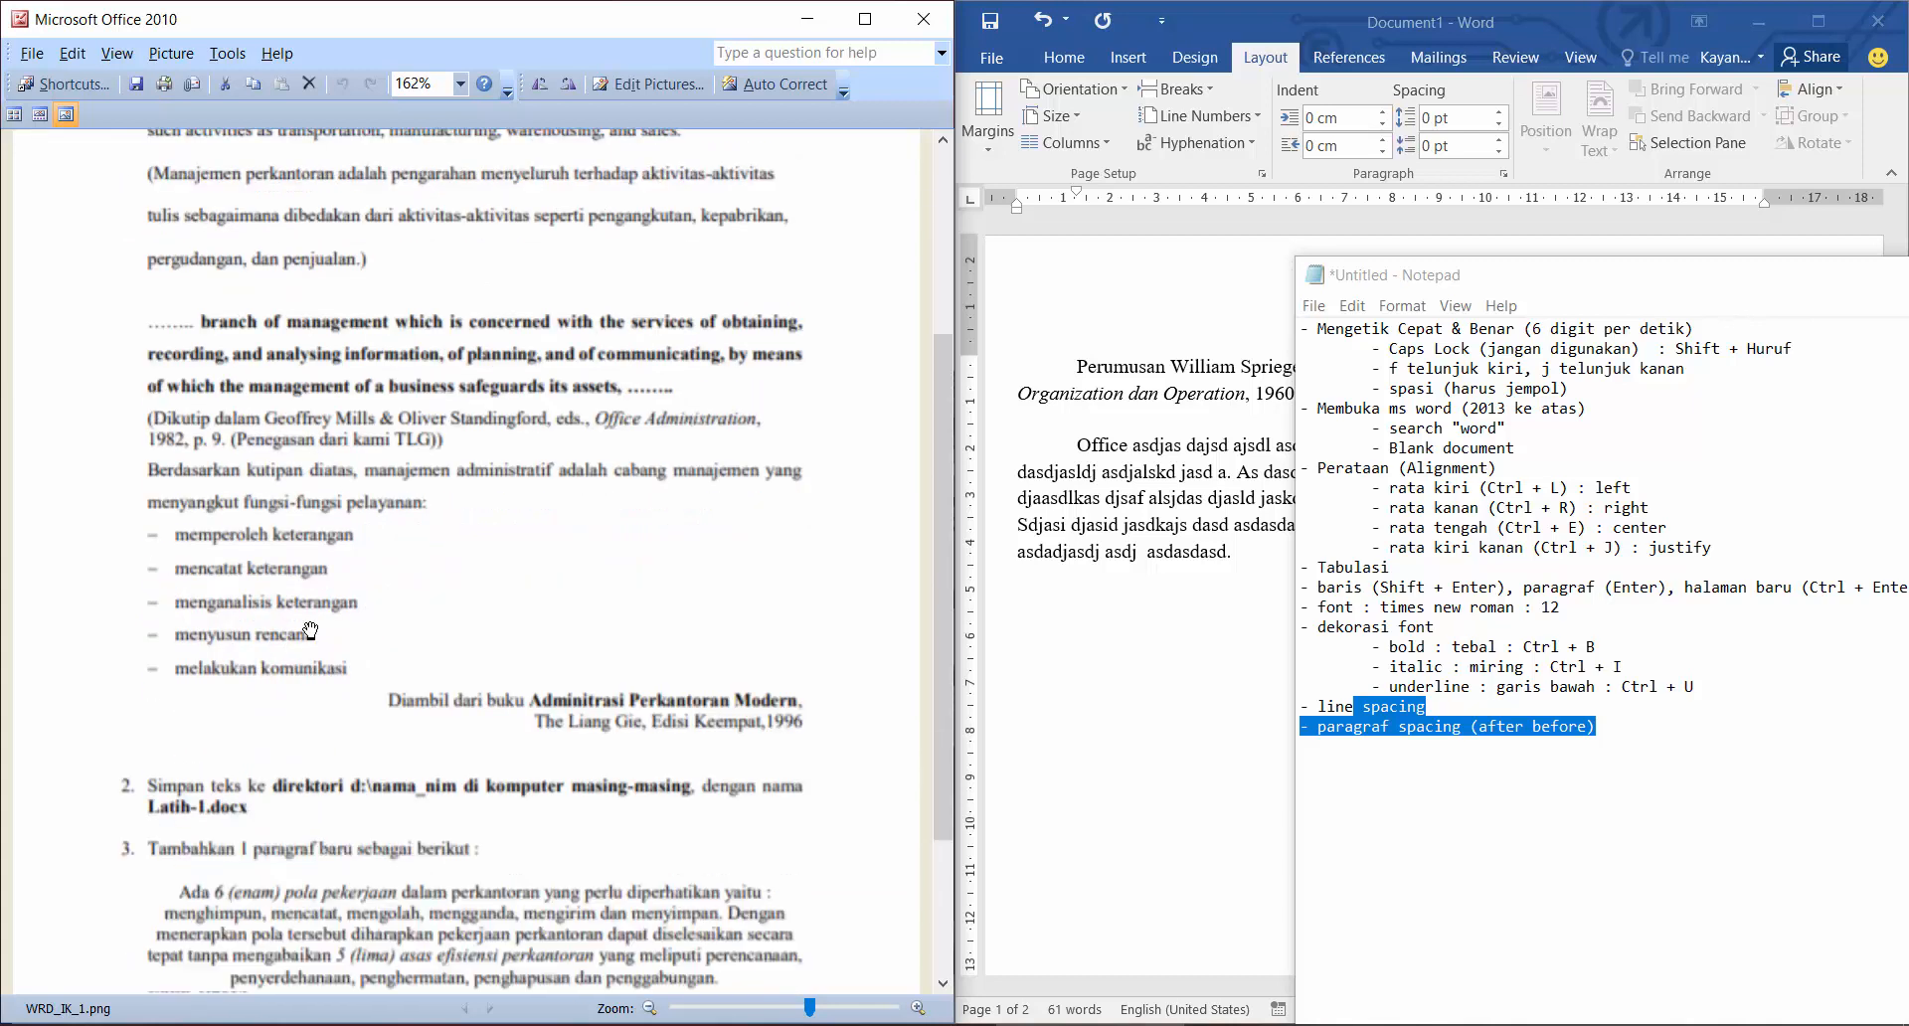
pyautogui.scroll(-2, 310, 631)
pyautogui.scroll(1, 370, 649)
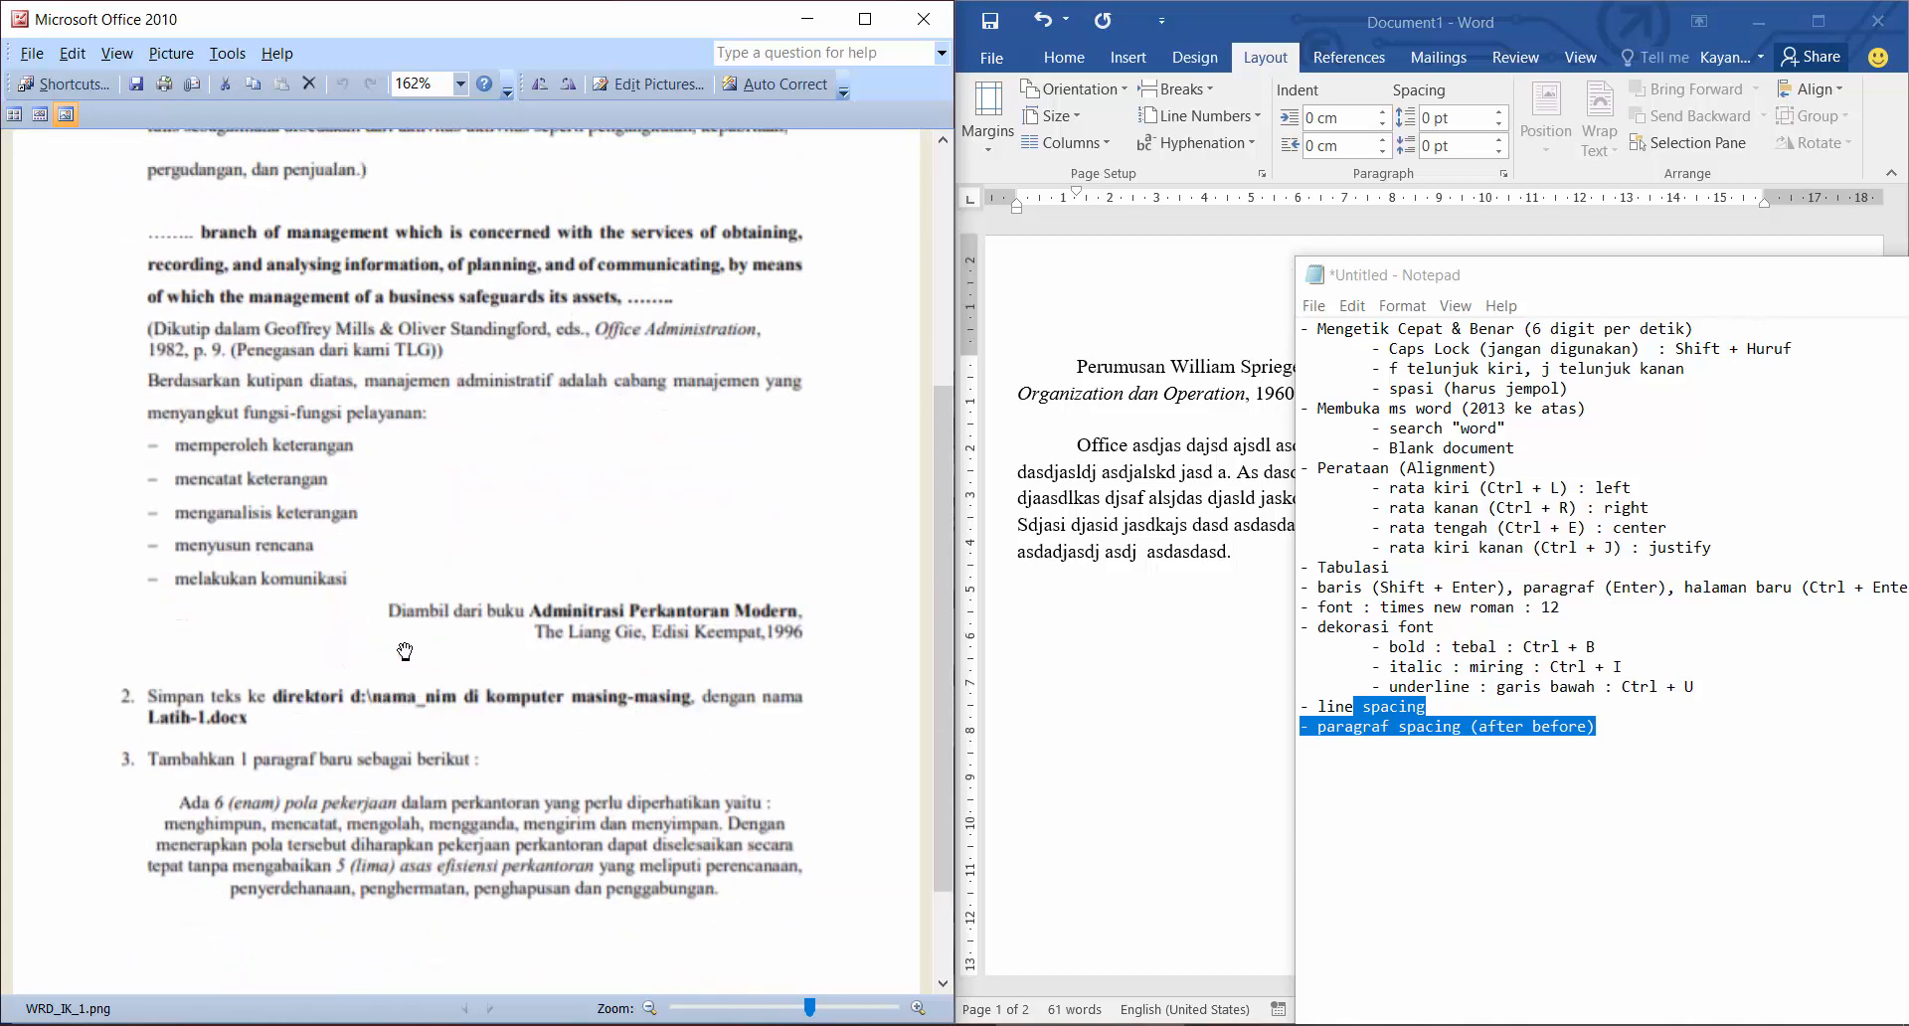
pyautogui.scroll(3, 405, 651)
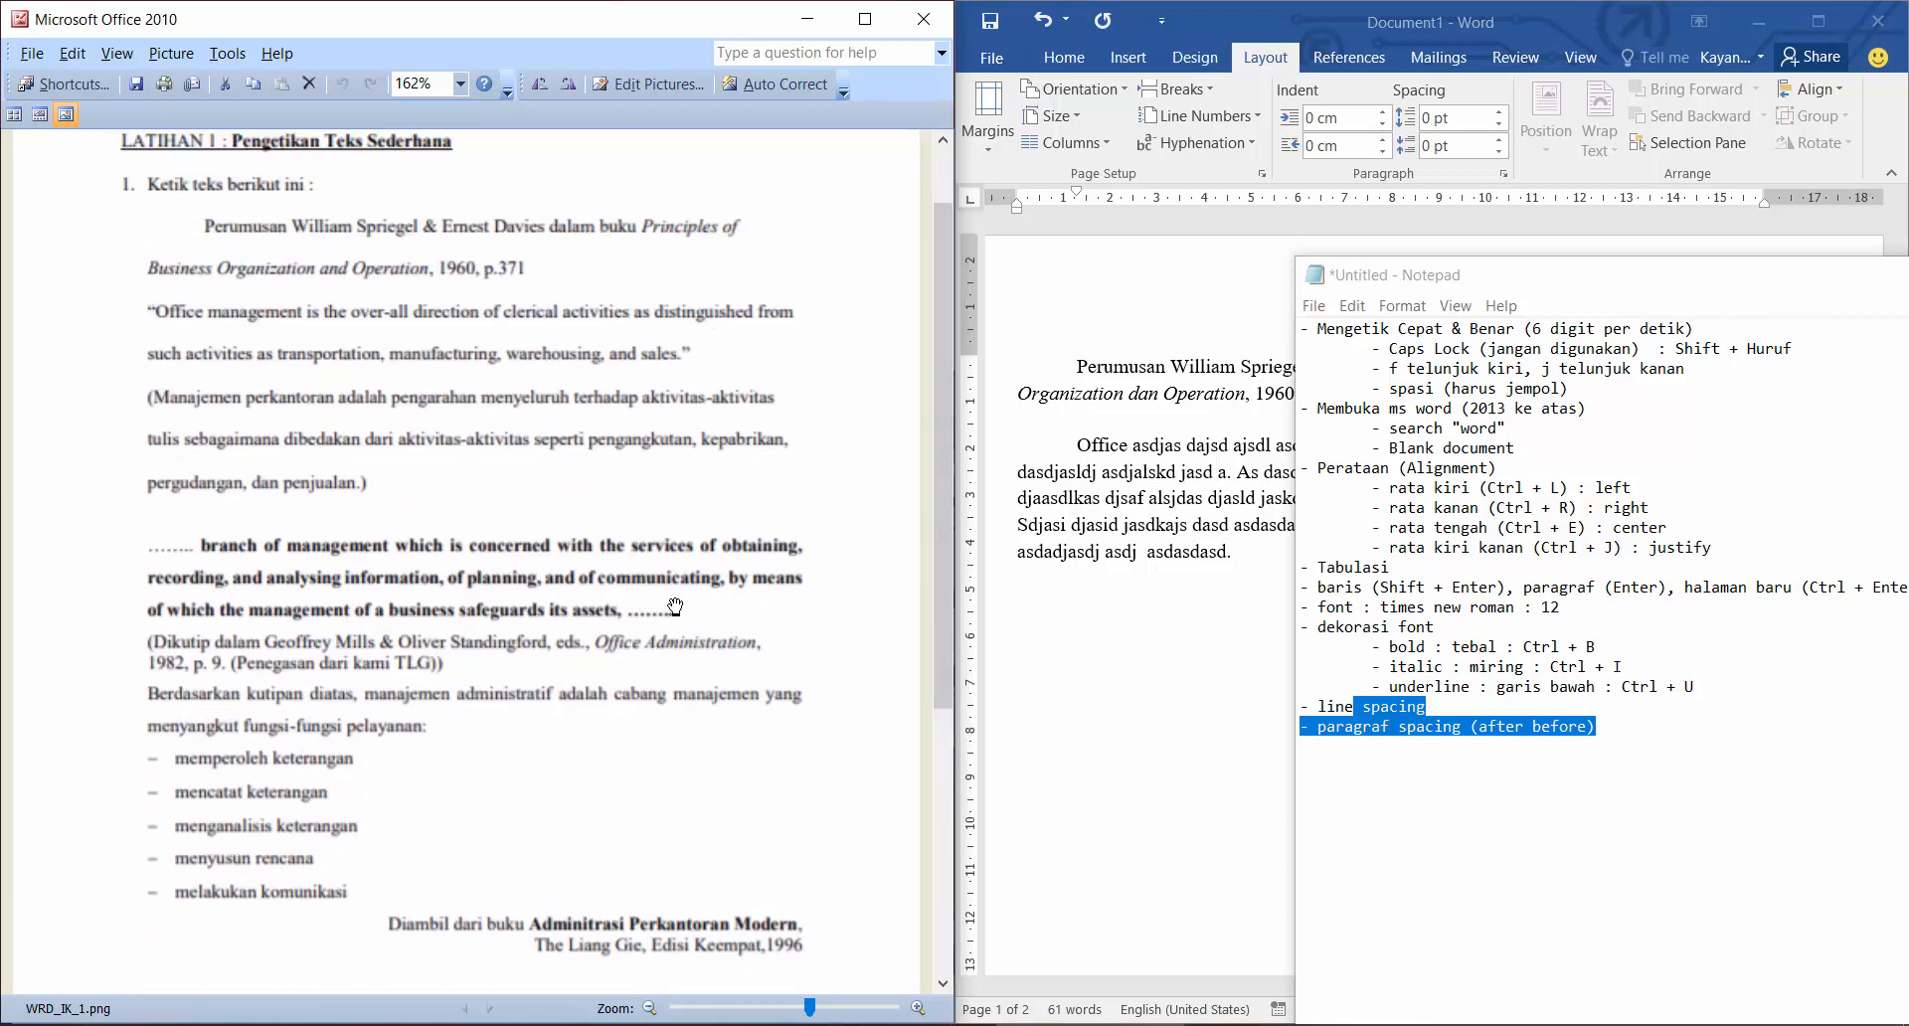
pyautogui.scroll(-1, 627, 626)
pyautogui.scroll(2, 626, 625)
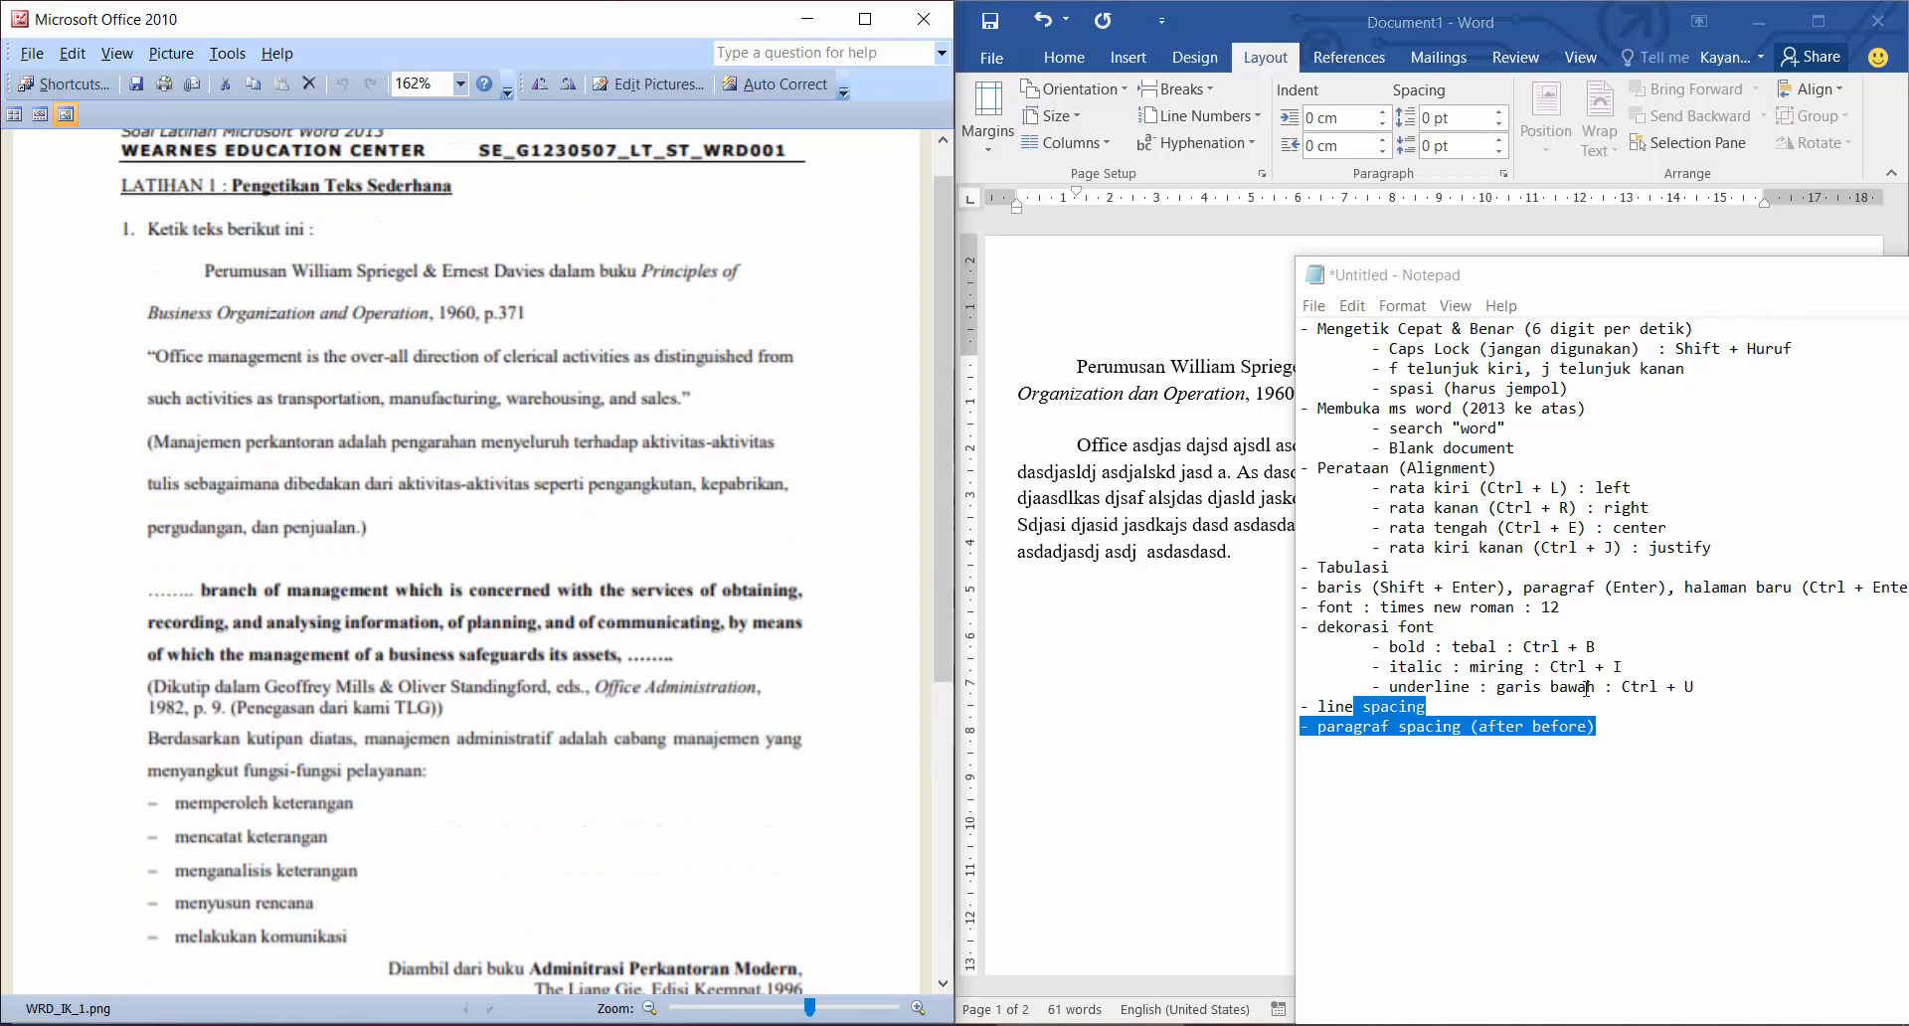
pyautogui.scroll(-5, 358, 575)
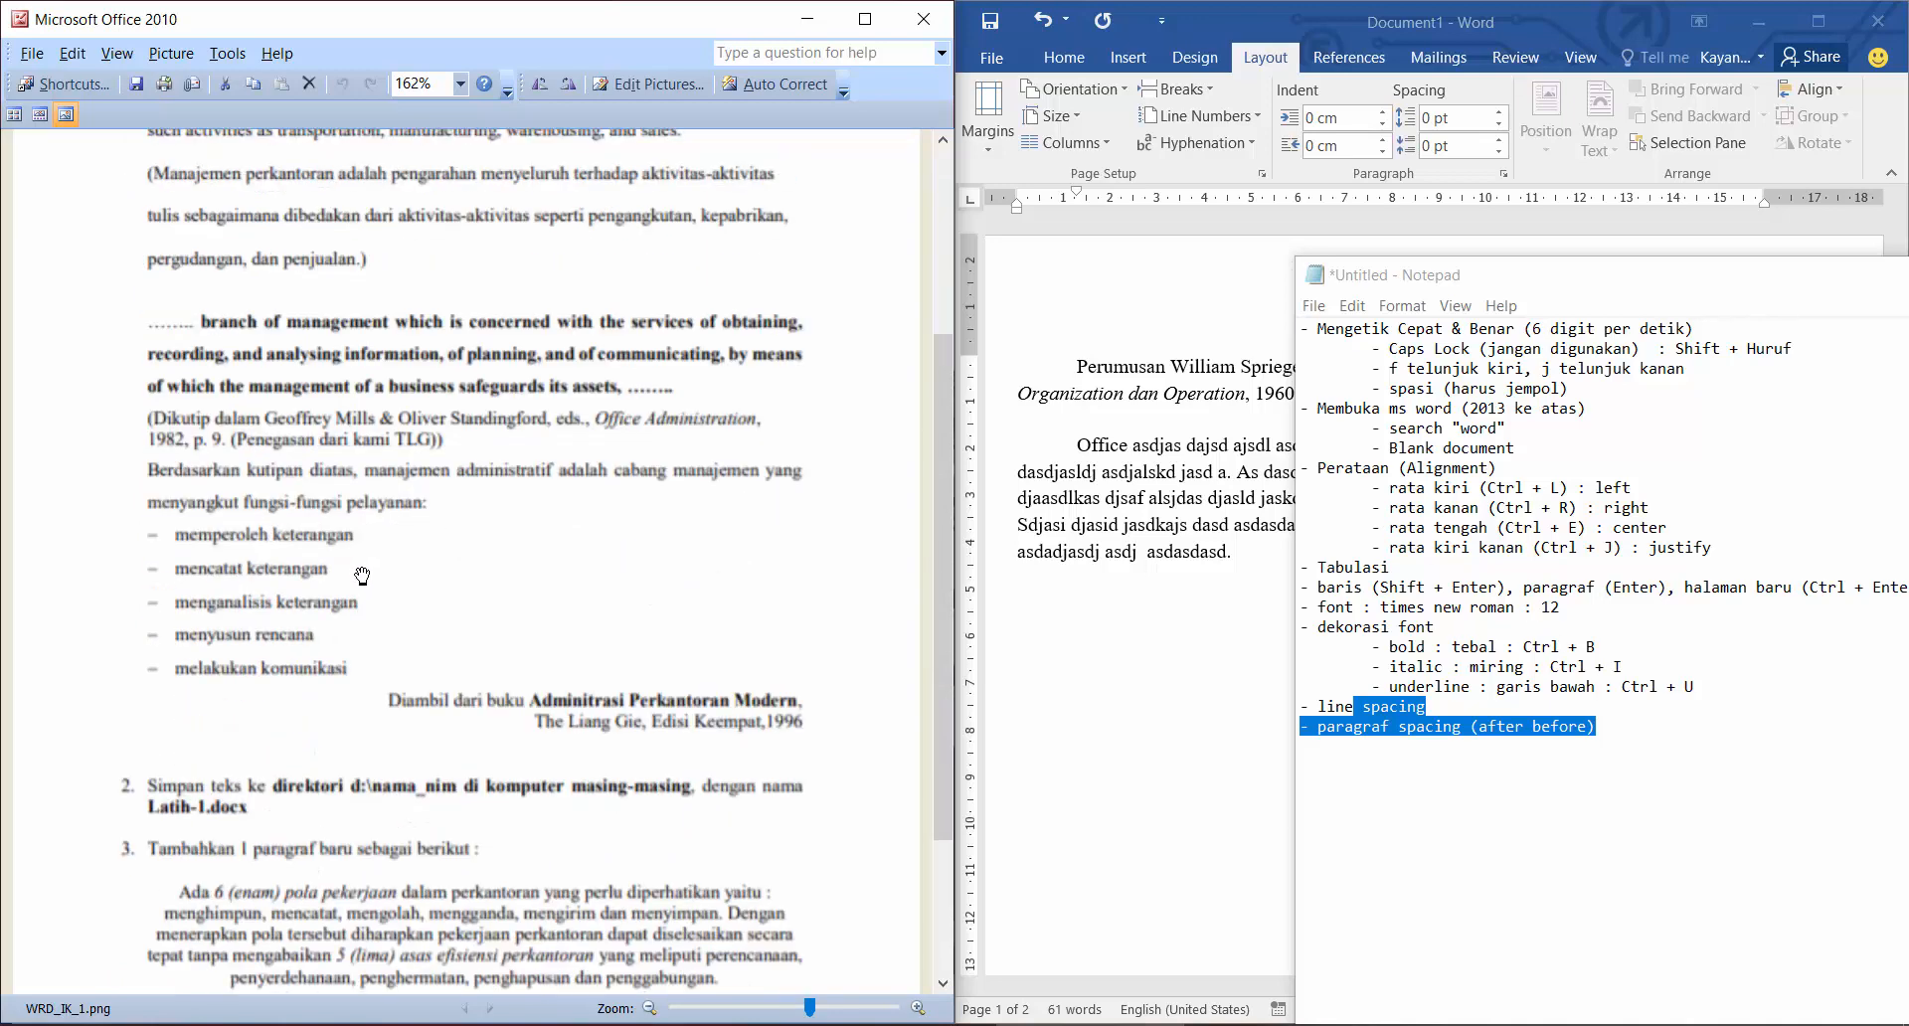
pyautogui.scroll(5, 381, 768)
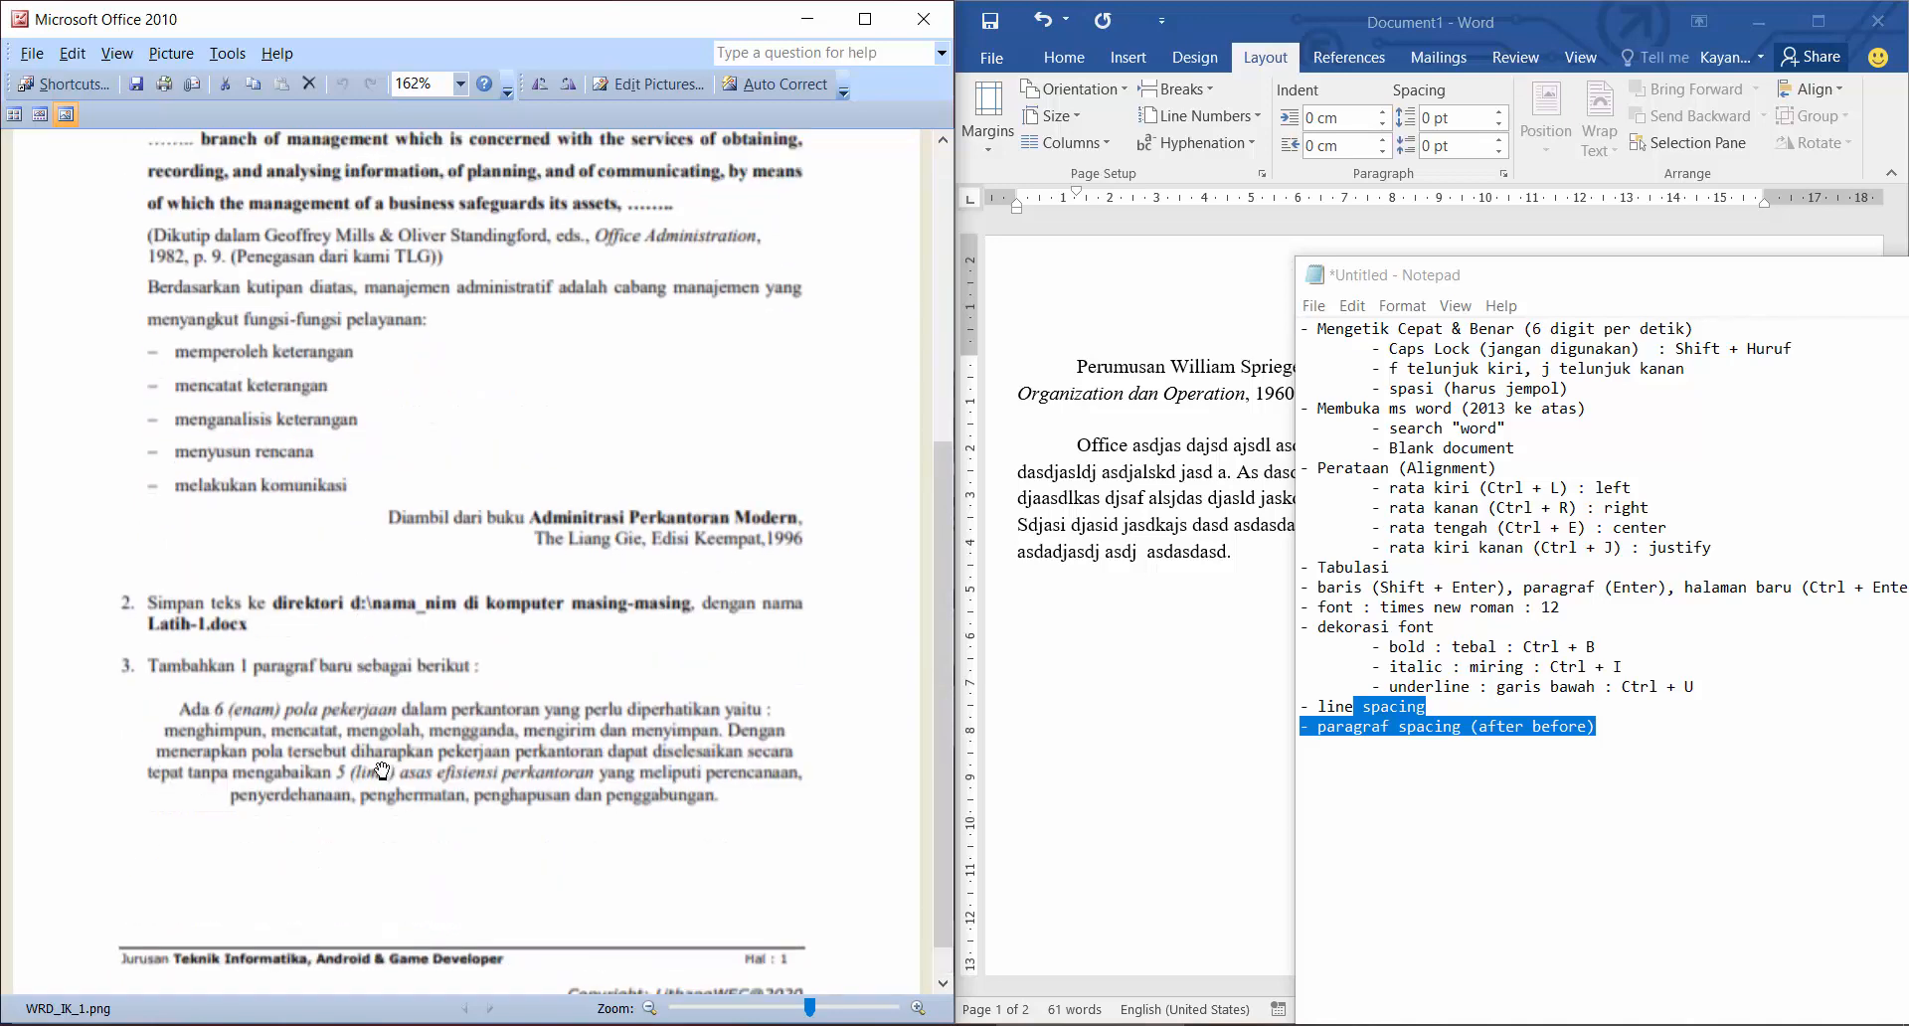
pyautogui.scroll(1, 384, 767)
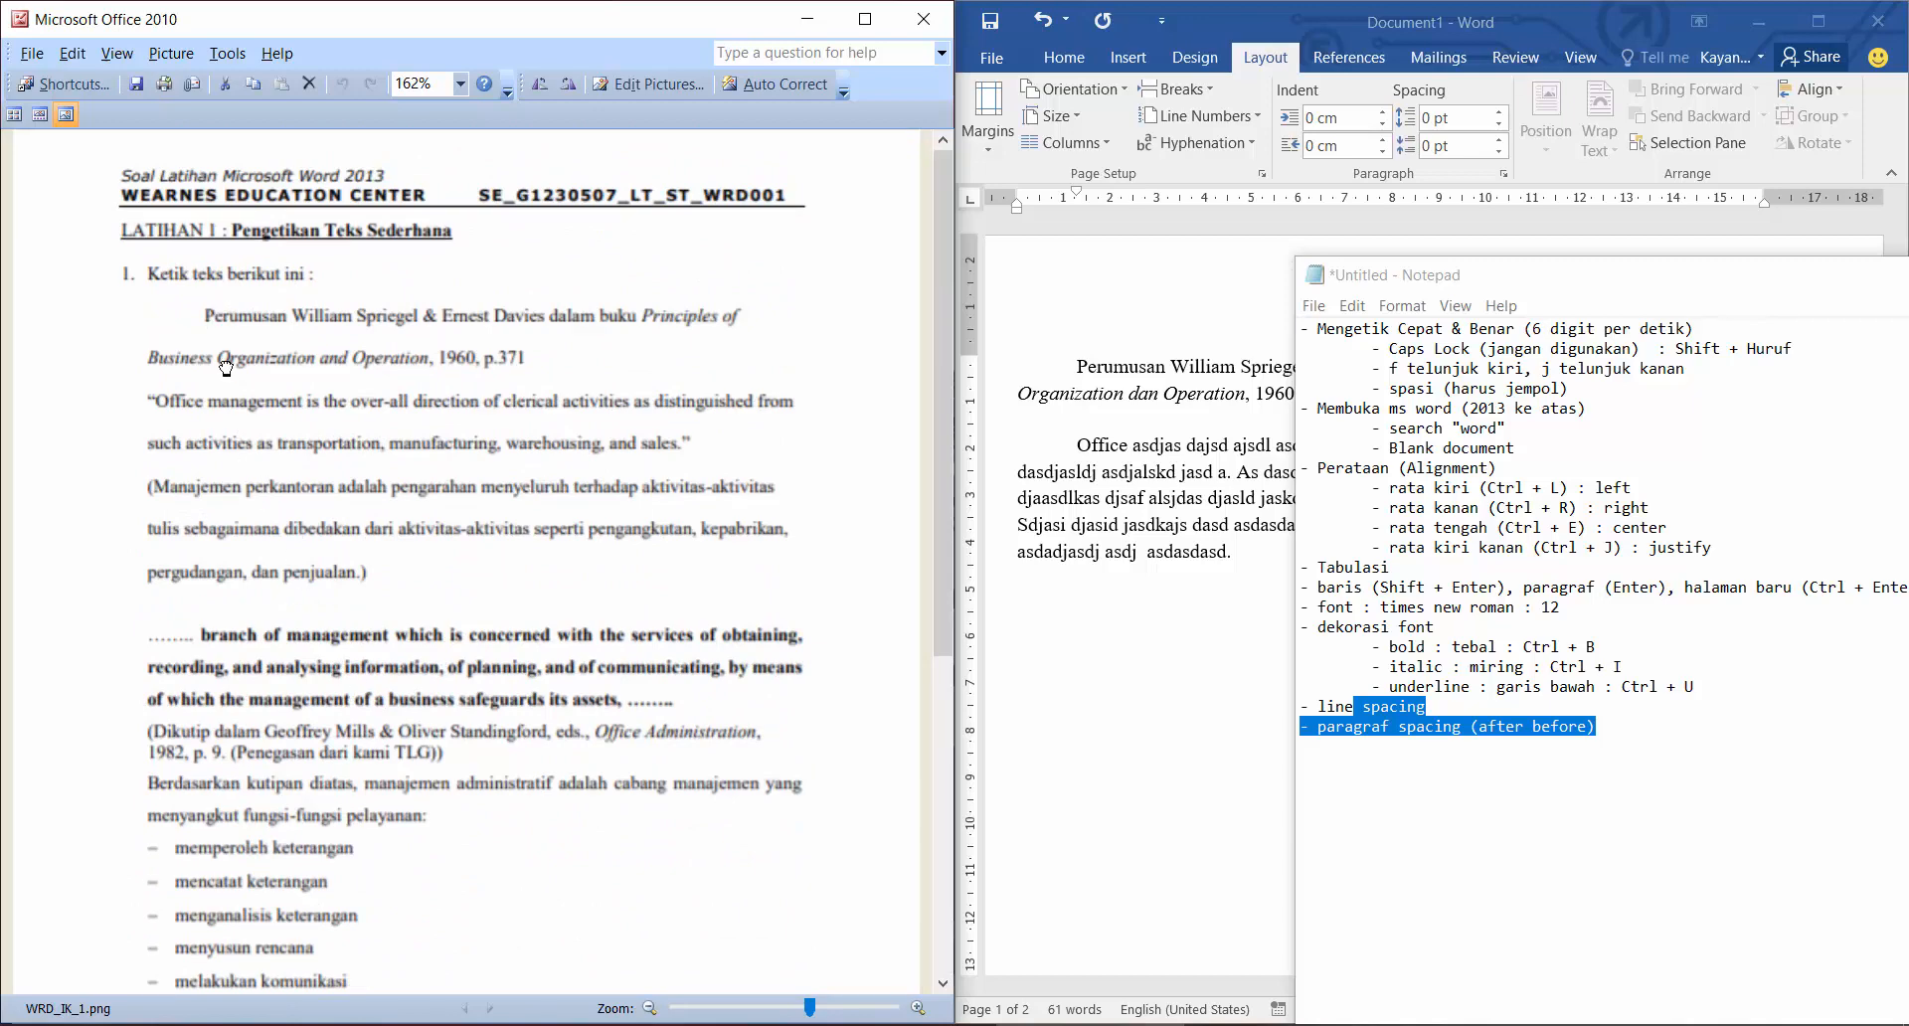
pyautogui.scroll(-2, 233, 467)
pyautogui.scroll(-1, 239, 495)
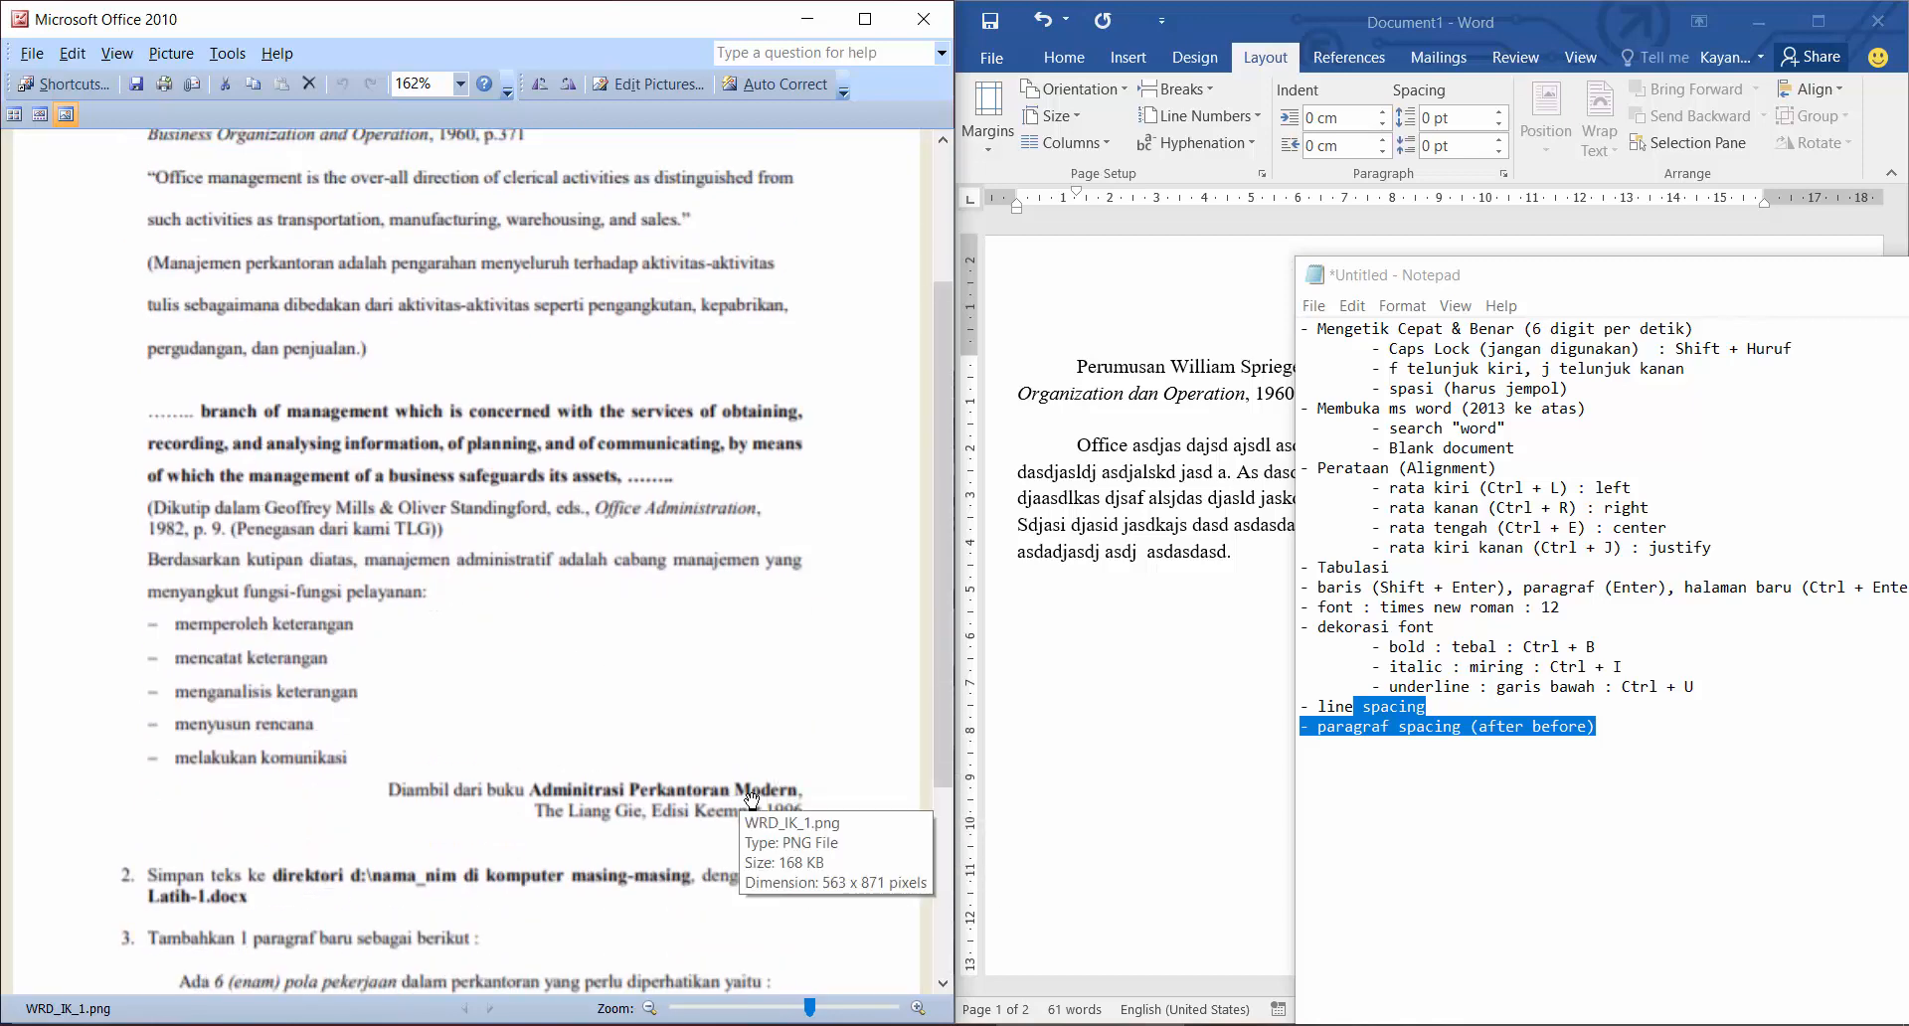
pyautogui.click(1163, 599)
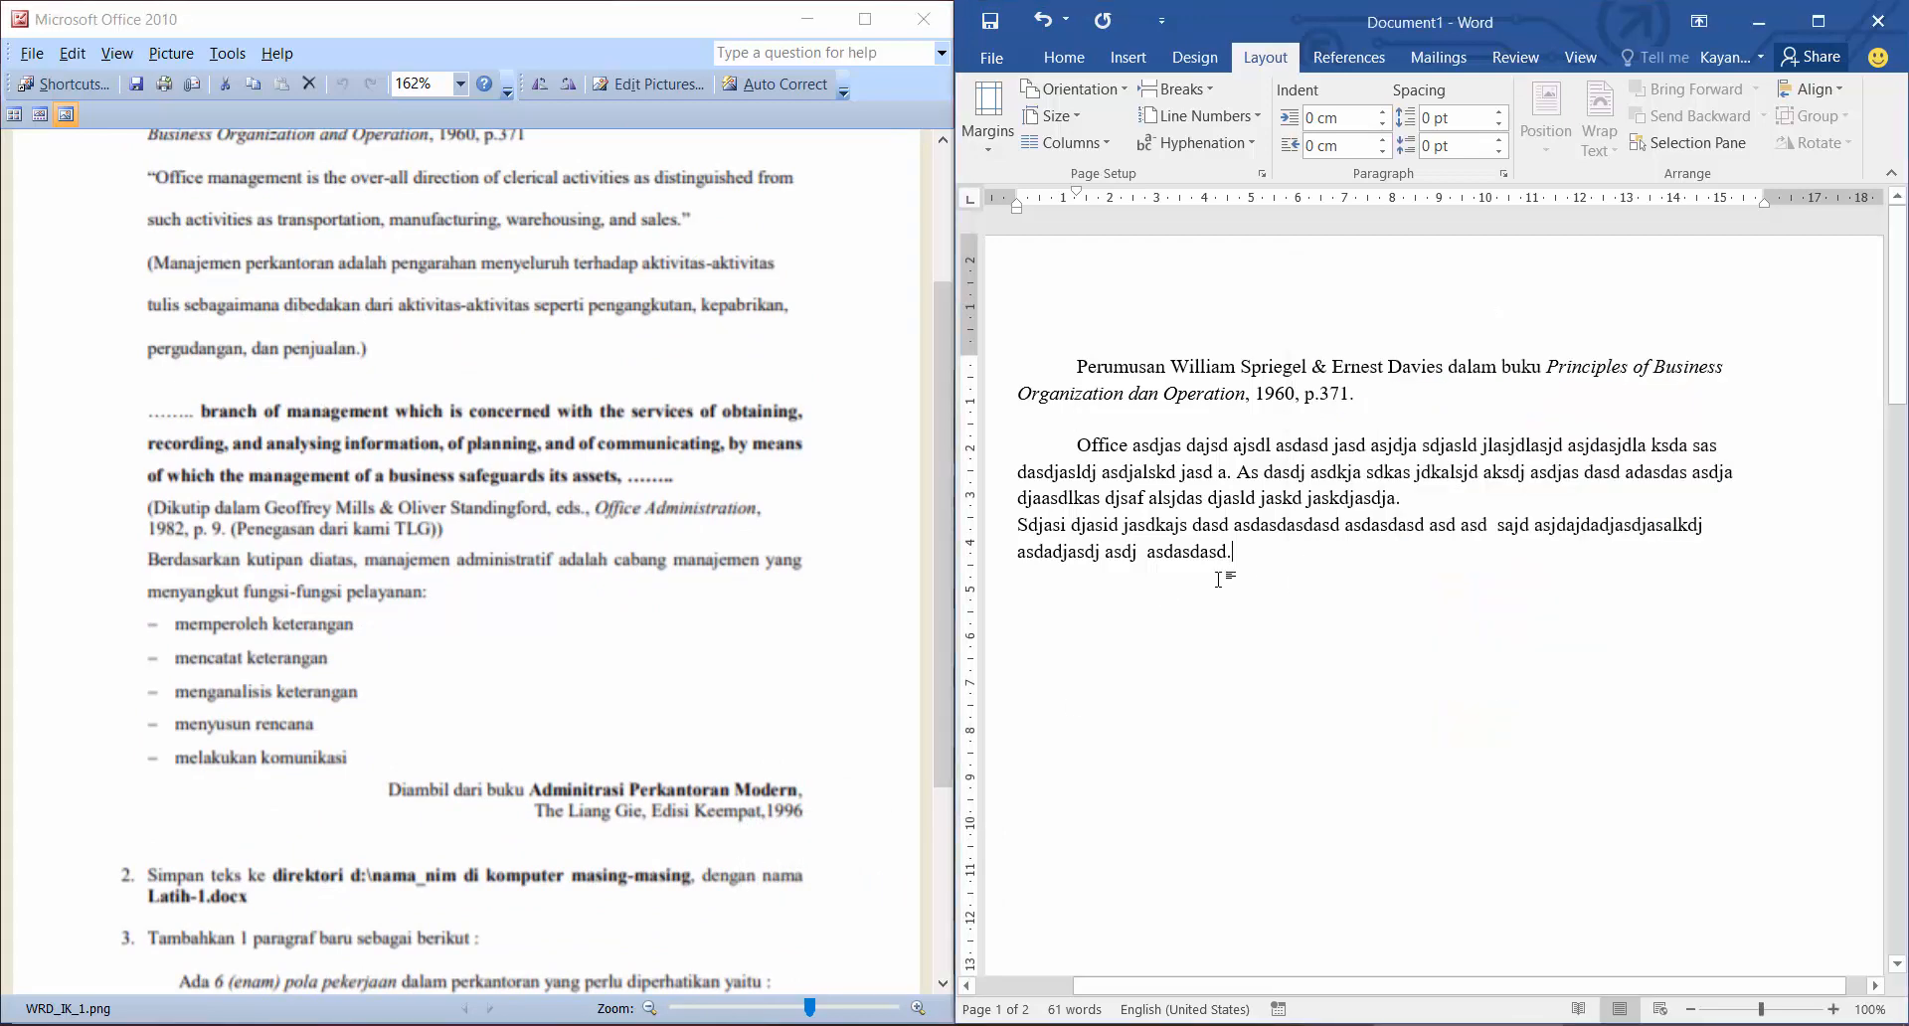
# Add a right-aligned 'Diambil dari' line below the Office paragraph.
pyautogui.press('Return')
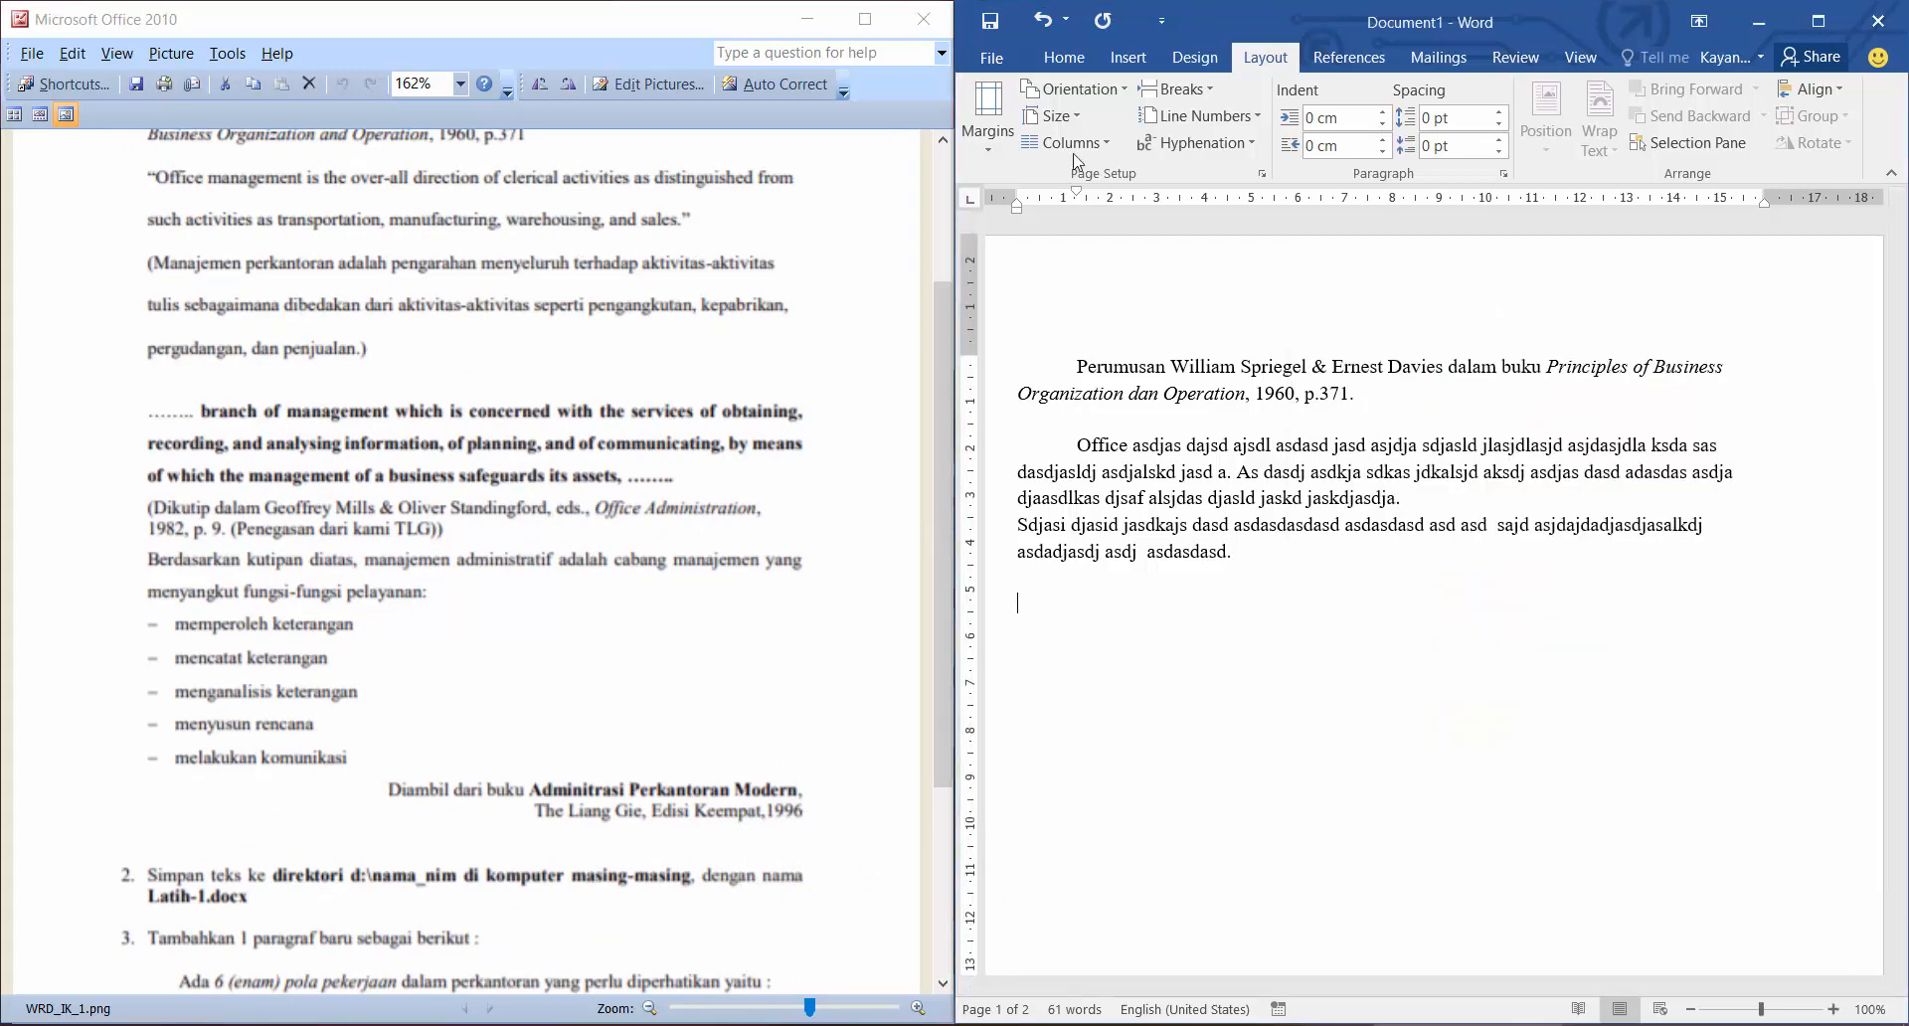
pyautogui.click(1063, 57)
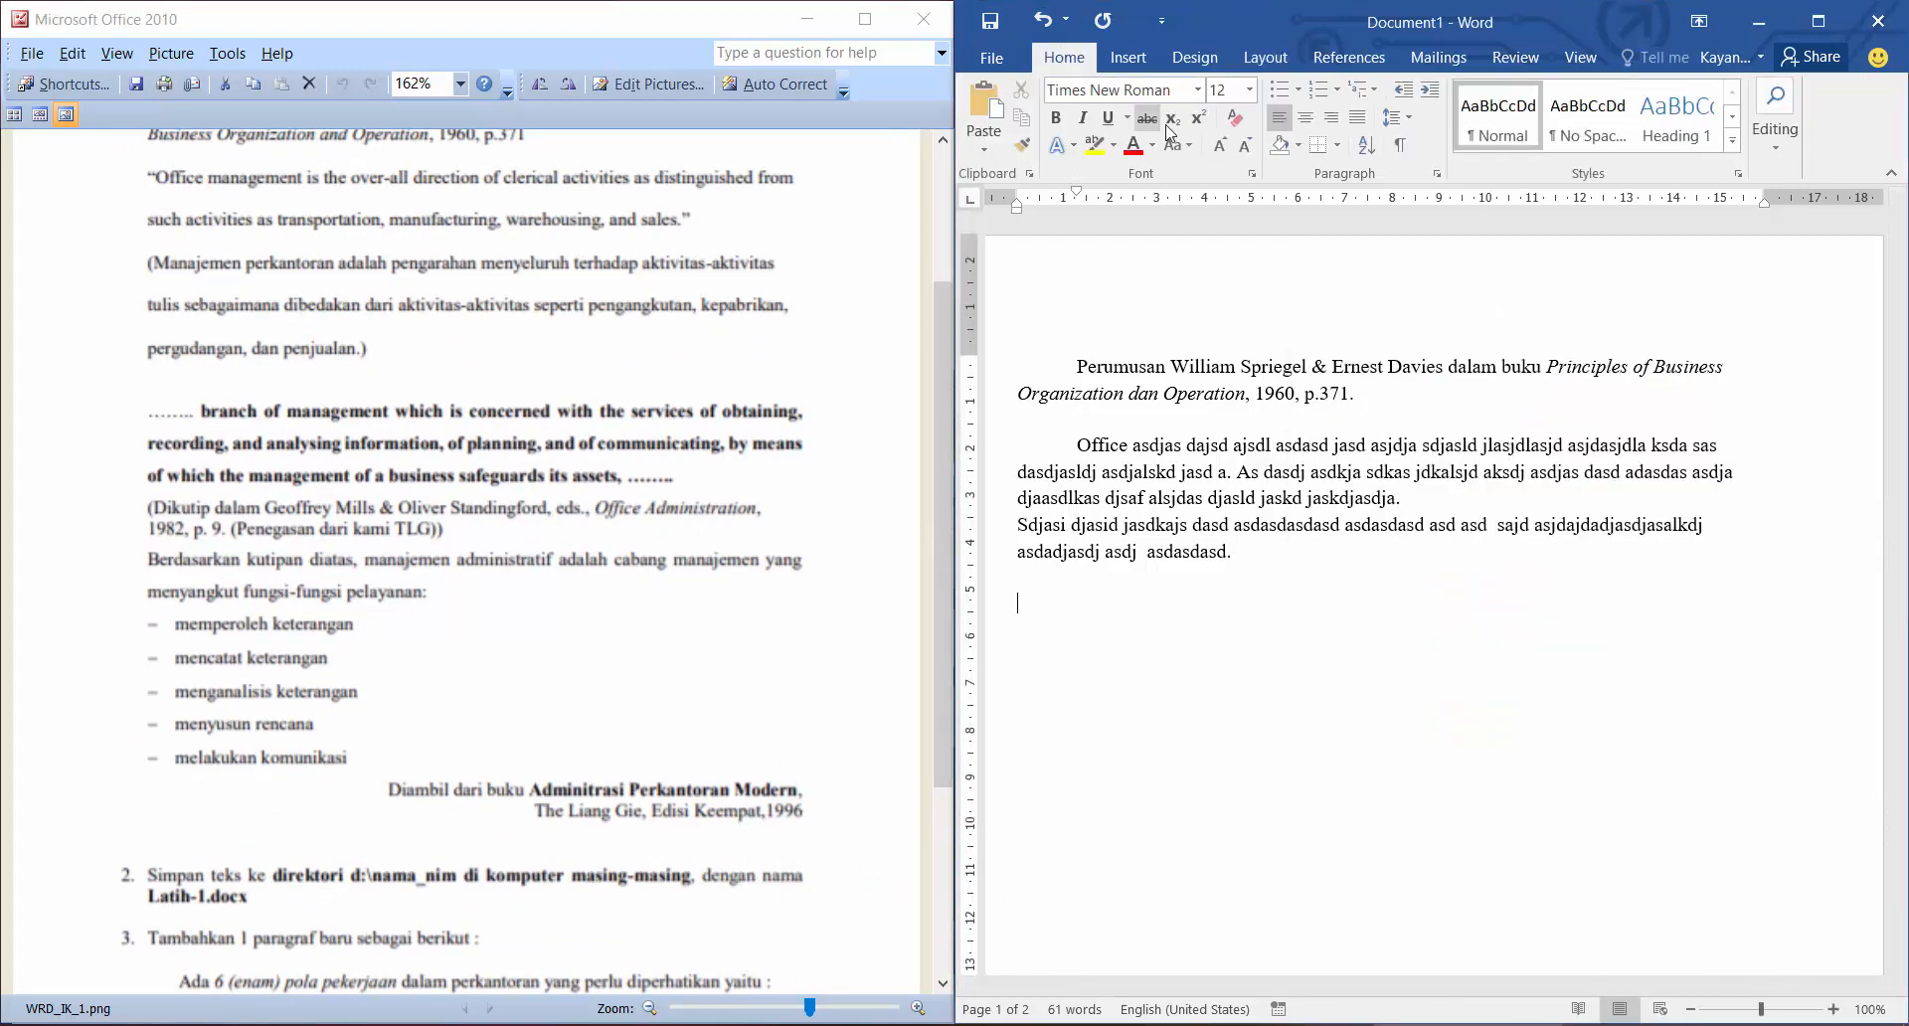
pyautogui.click(1331, 117)
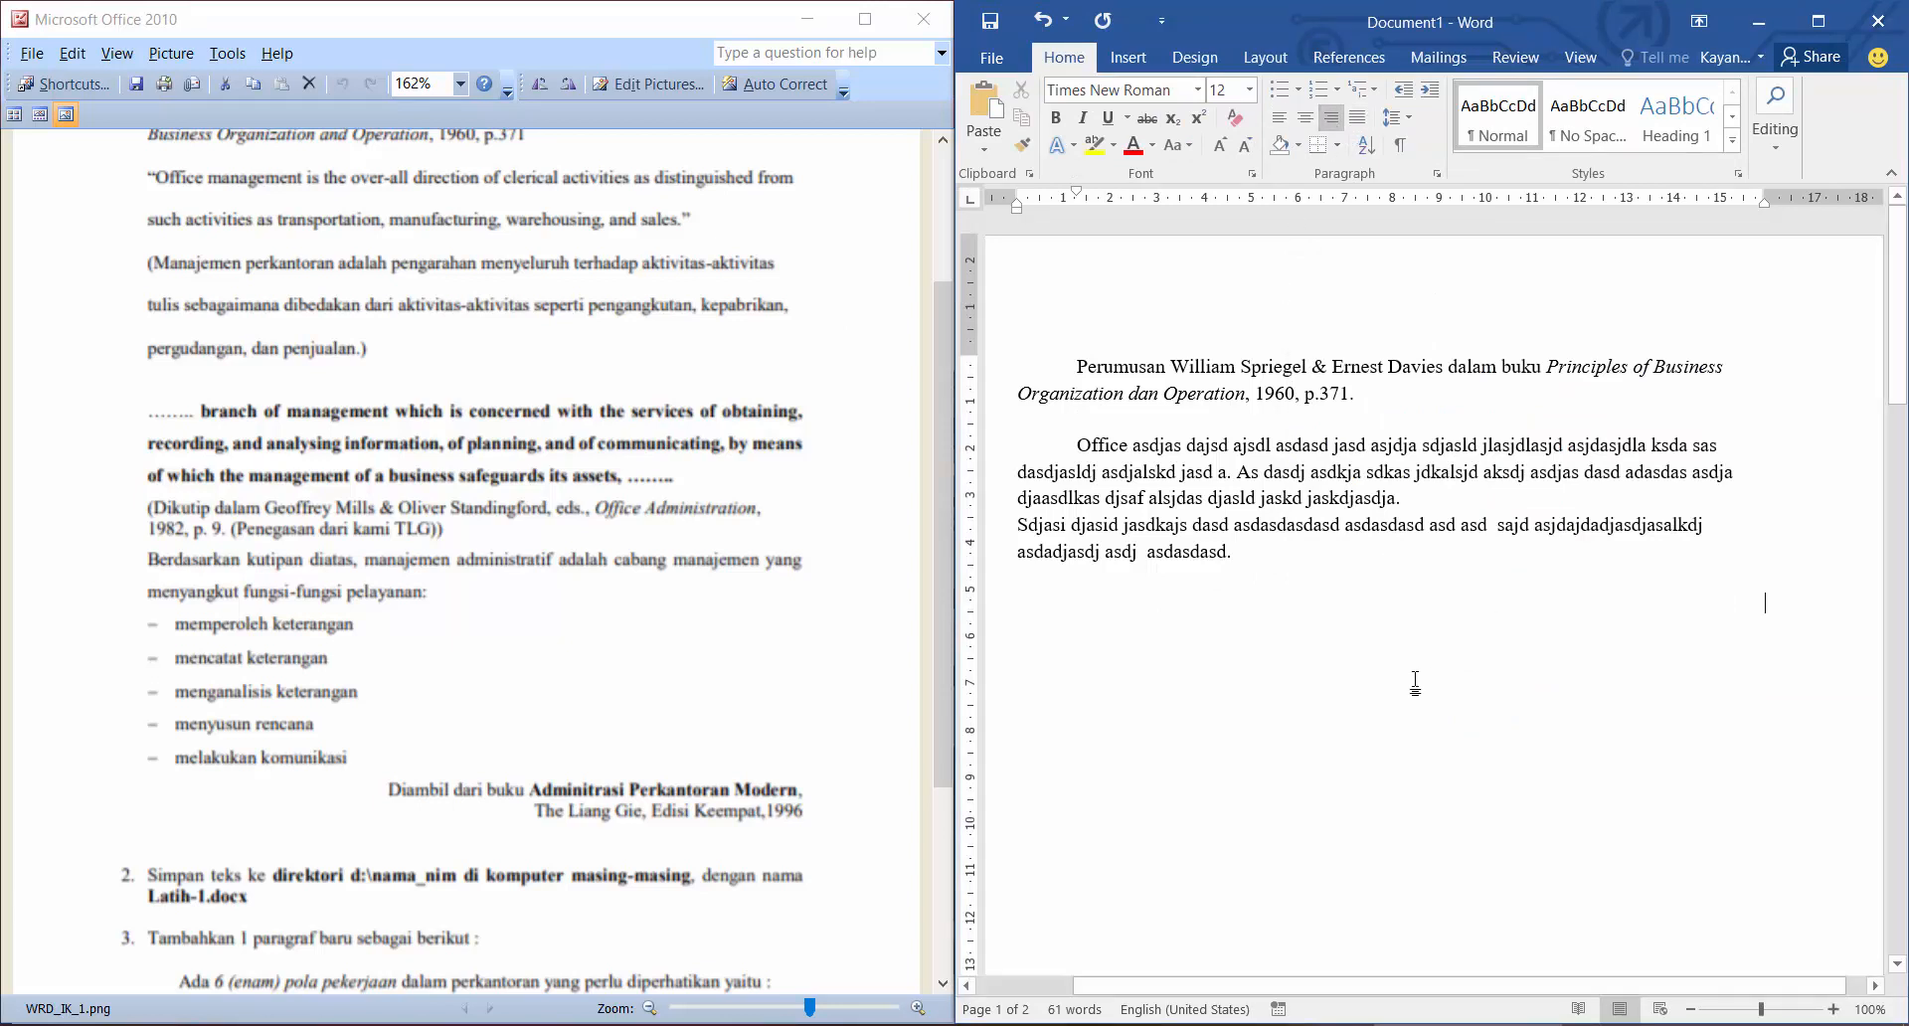
pyautogui.write('Diambil dari')
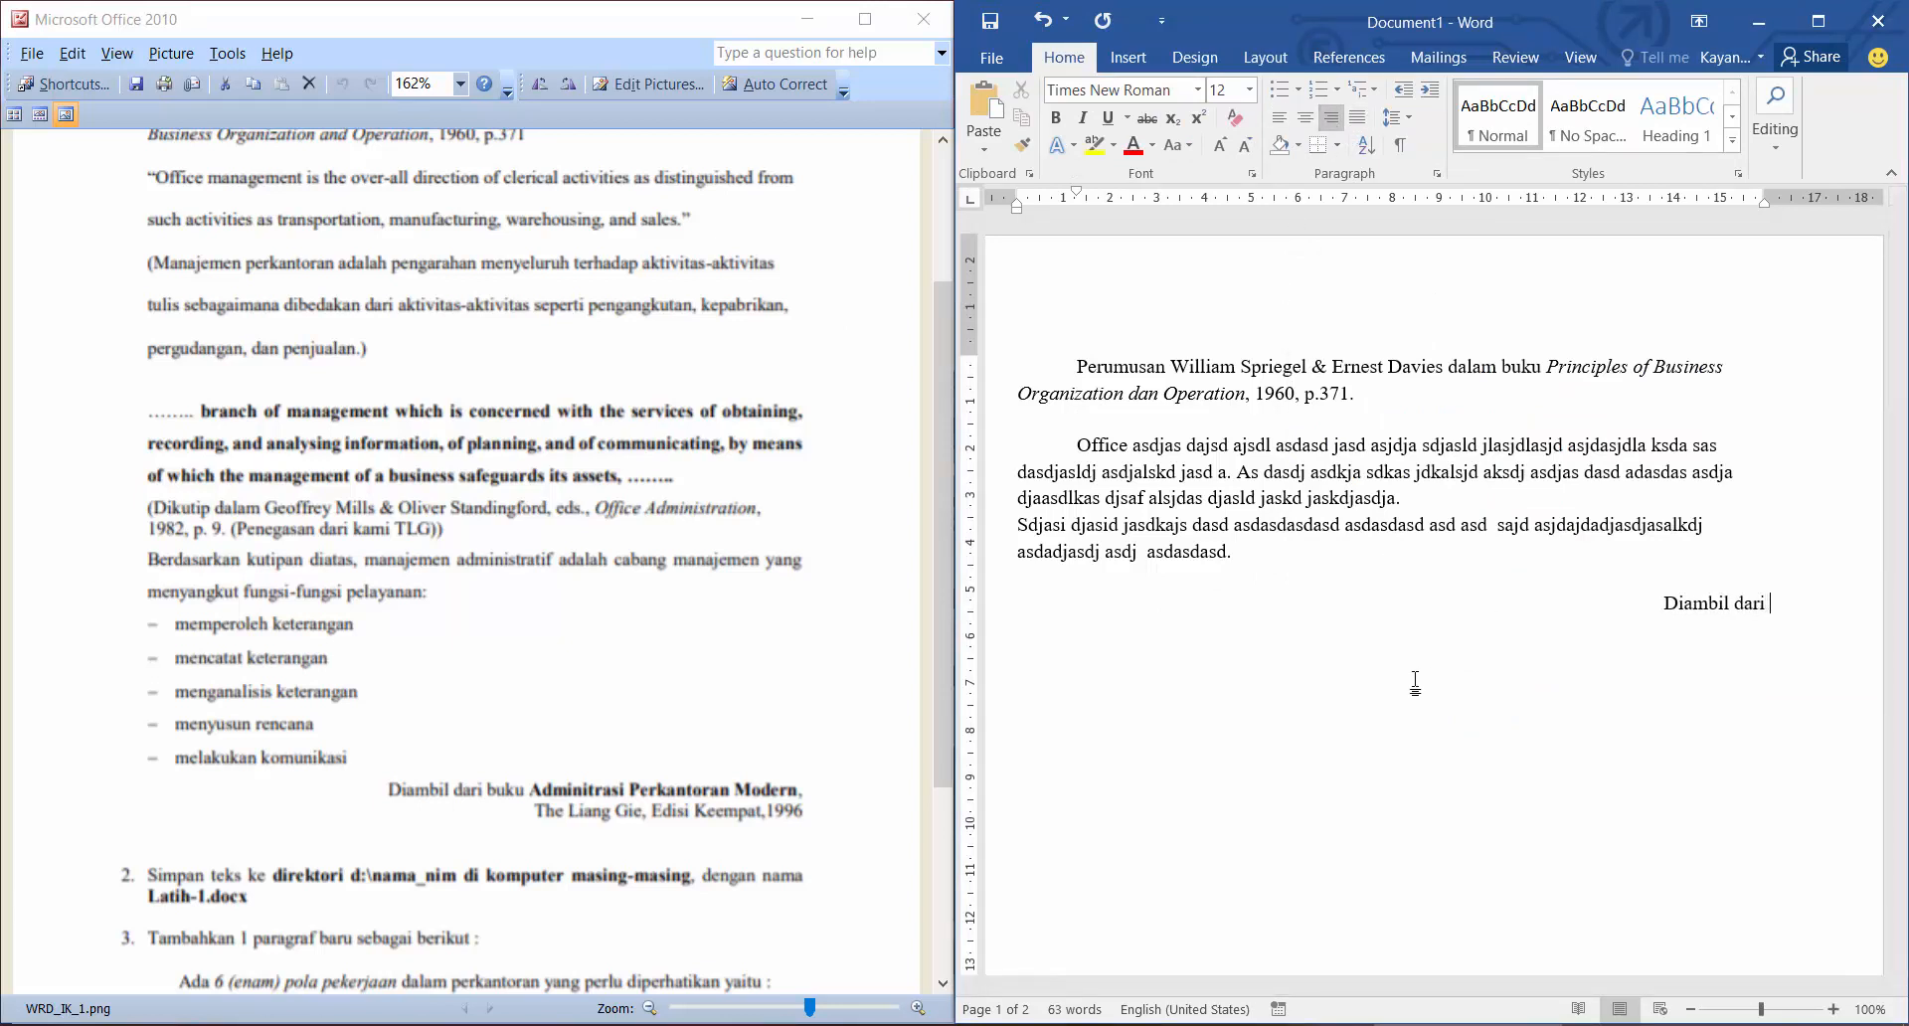
pyautogui.click(461, 731)
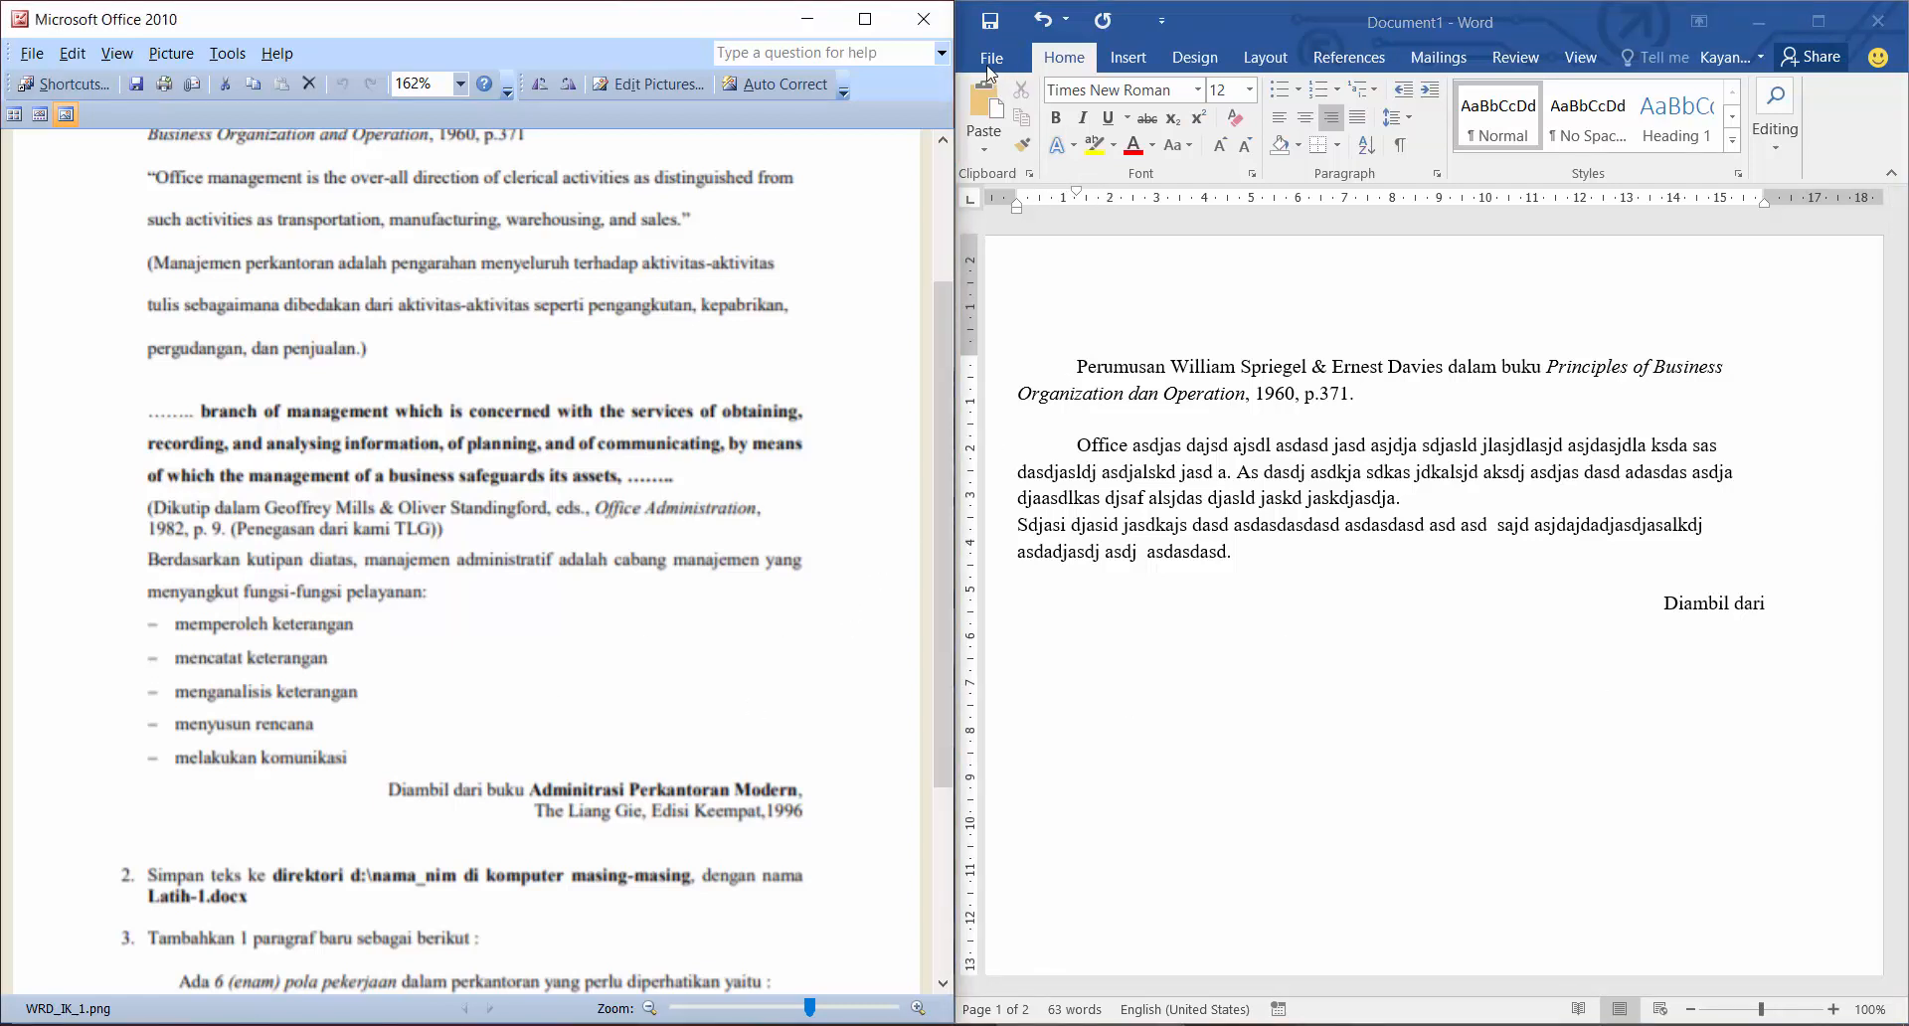
pyautogui.hotkey('alt', 'Tab')
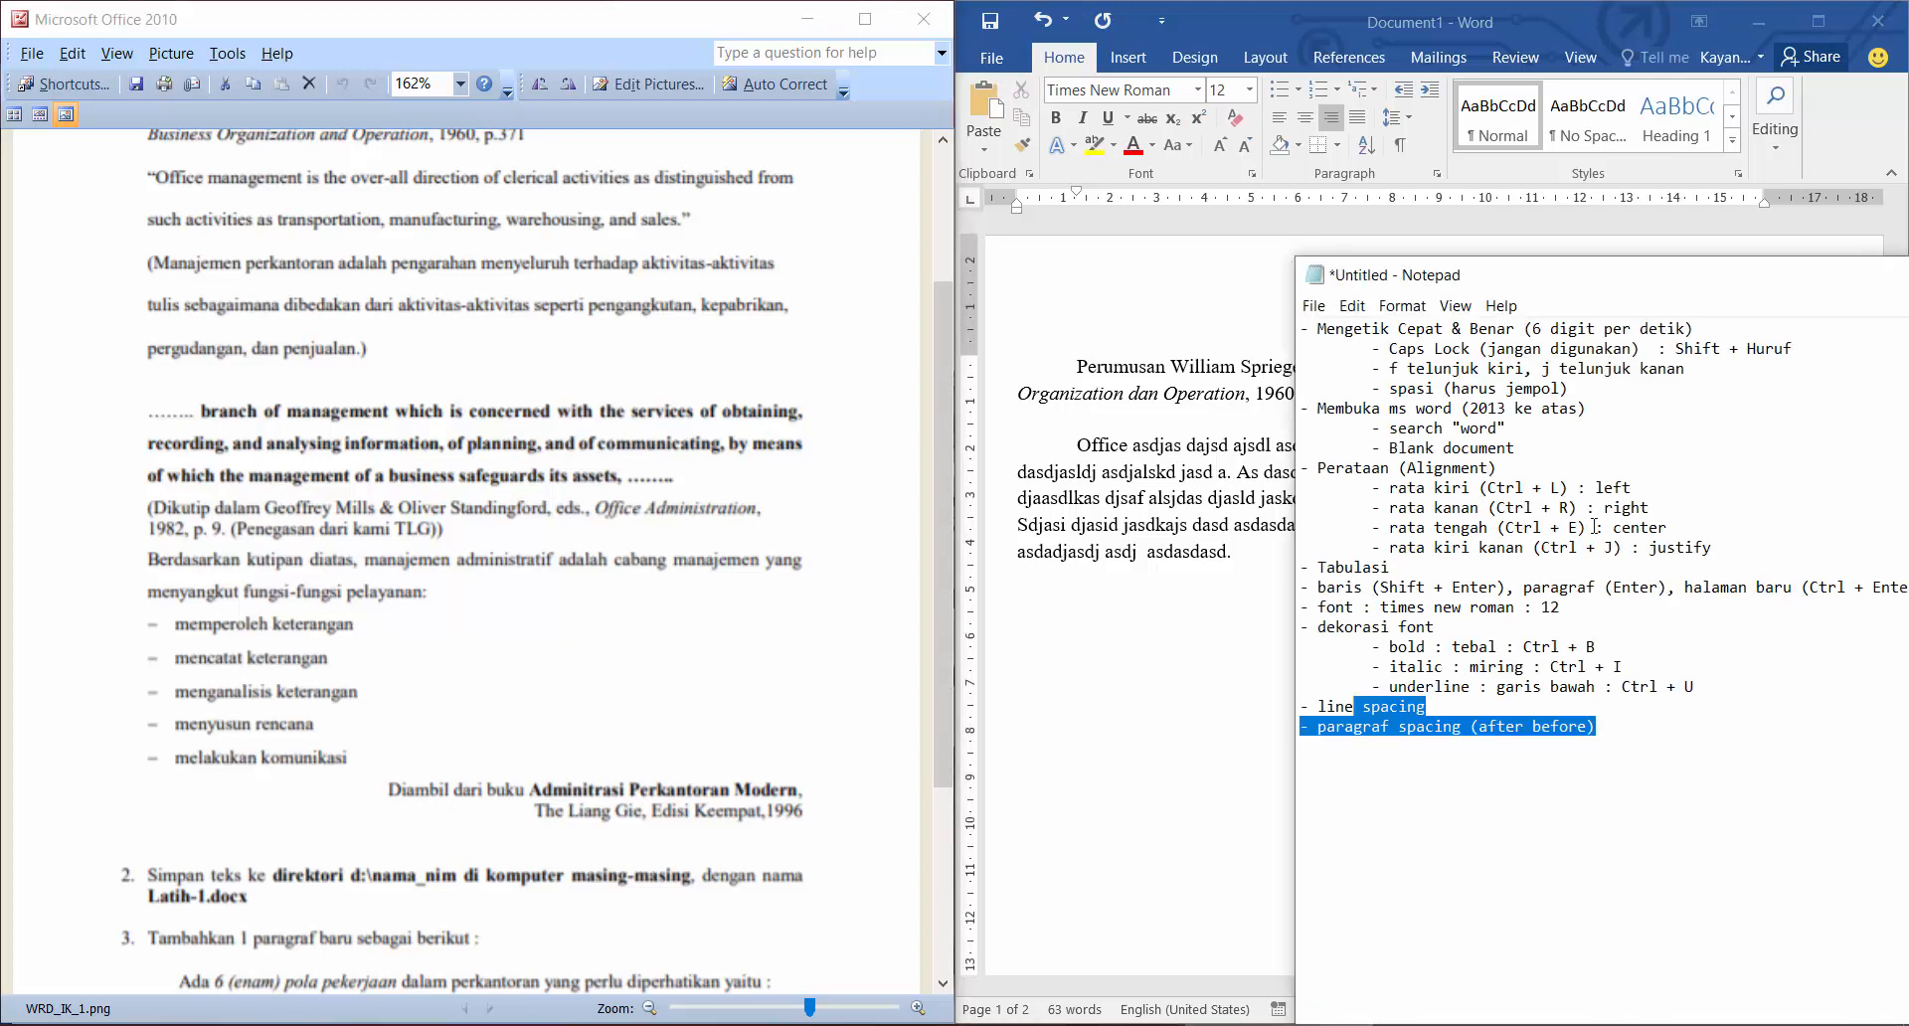
# Add a '- simpan file' note to the Notepad notes.
pyautogui.click(1697, 741)
pyautogui.write('- simpan file')
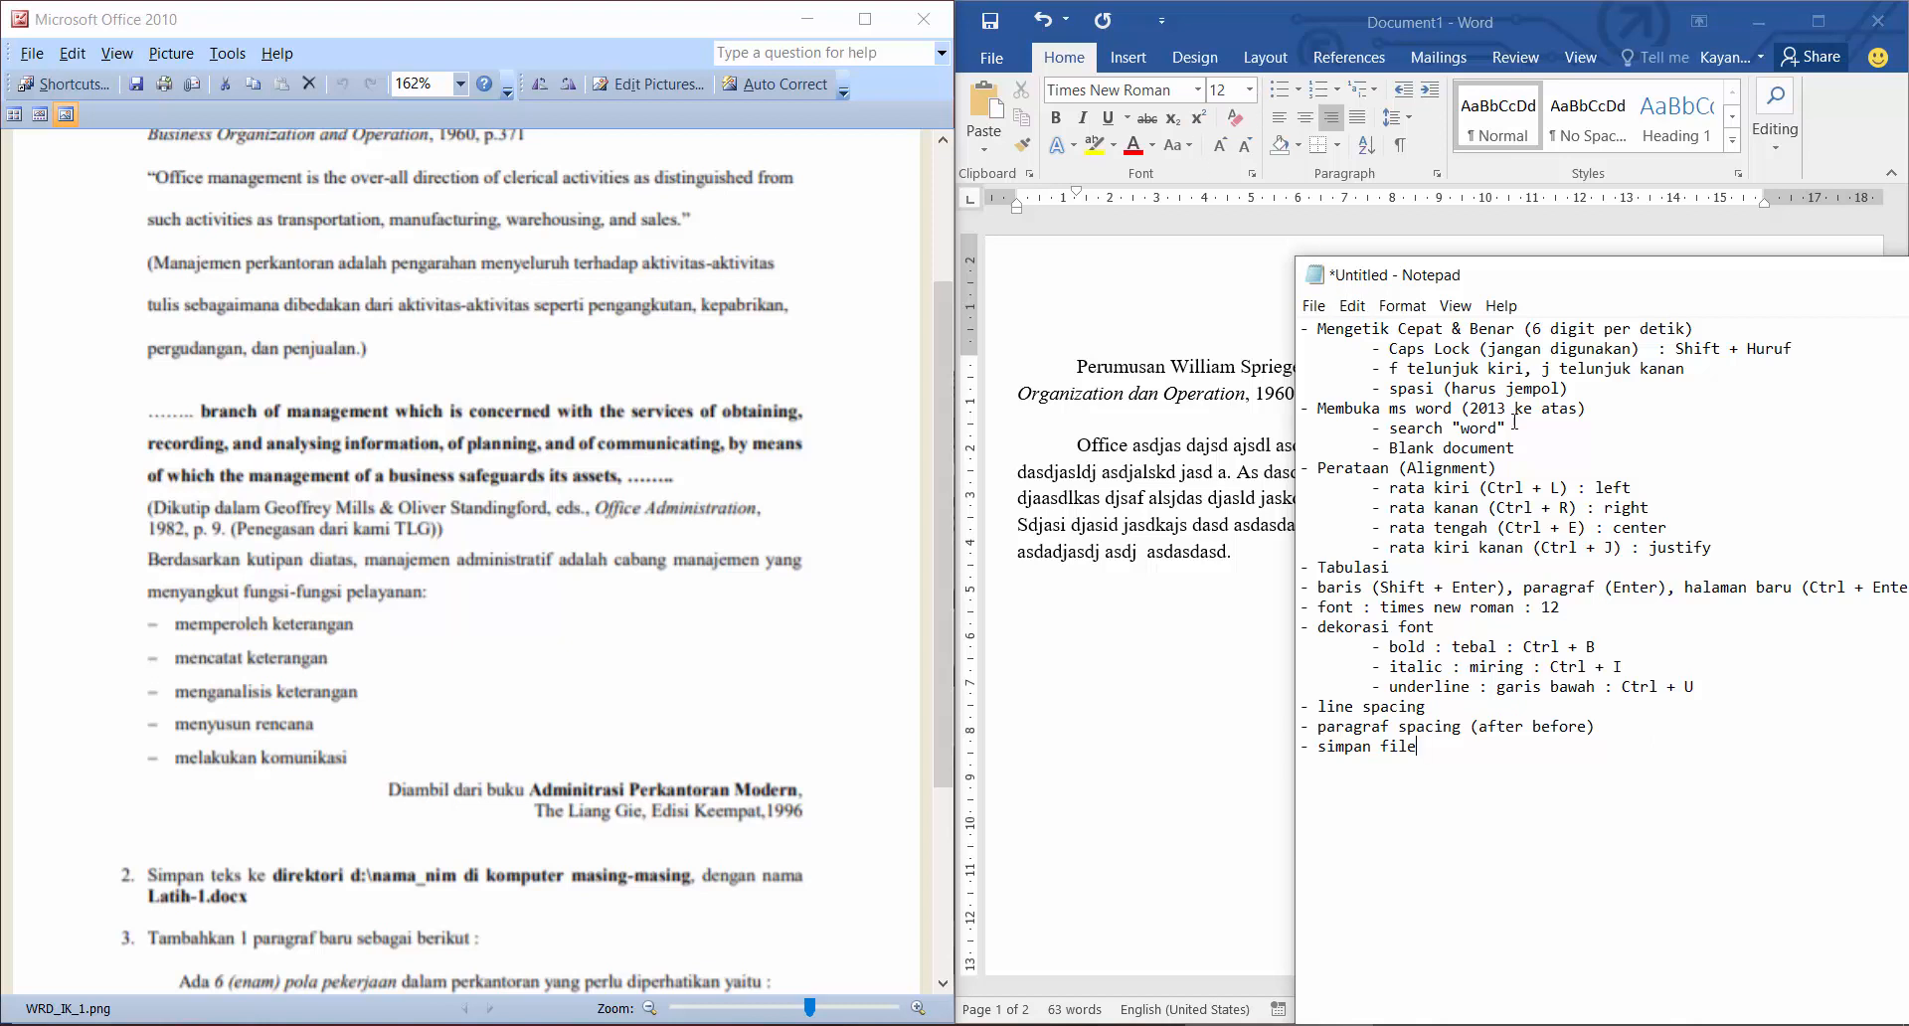
pyautogui.write('file')
pyautogui.click(1004, 58)
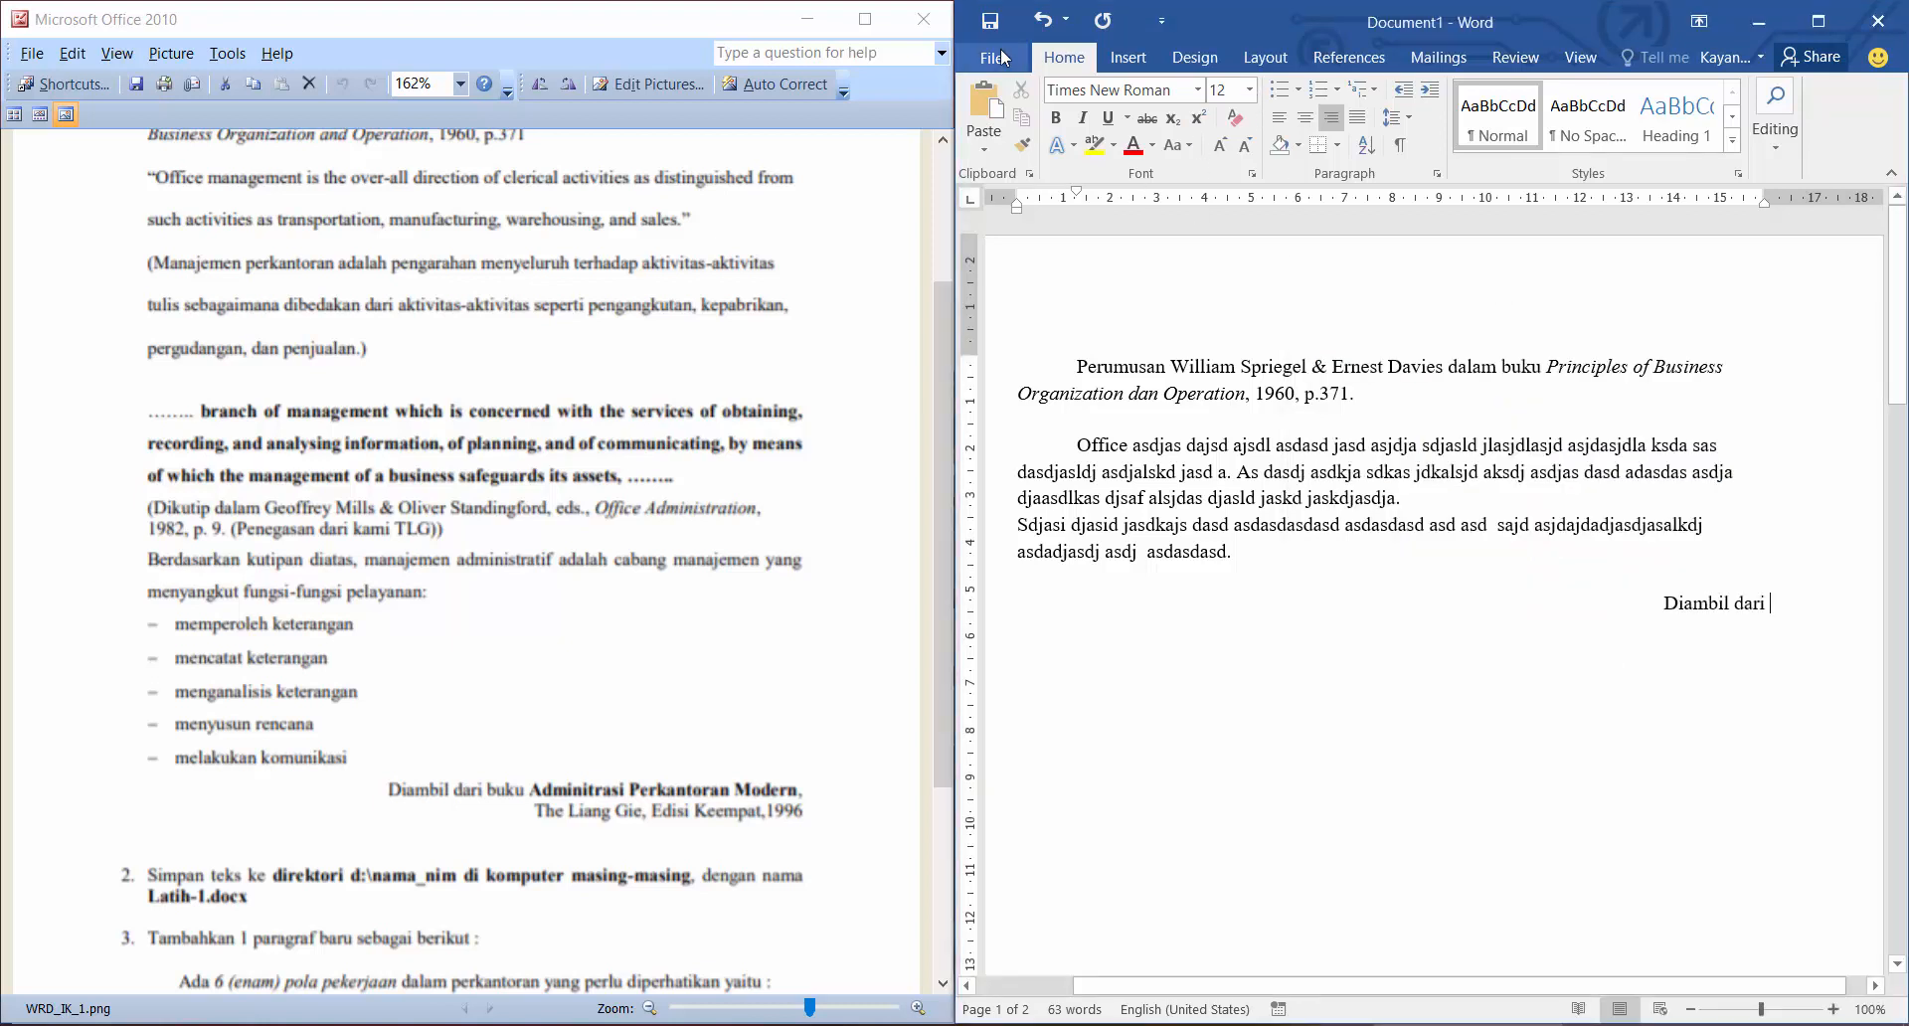
# Open Word's Save As > Browse dialog, noting 'browse' in Notepad.
pyautogui.click(1000, 57)
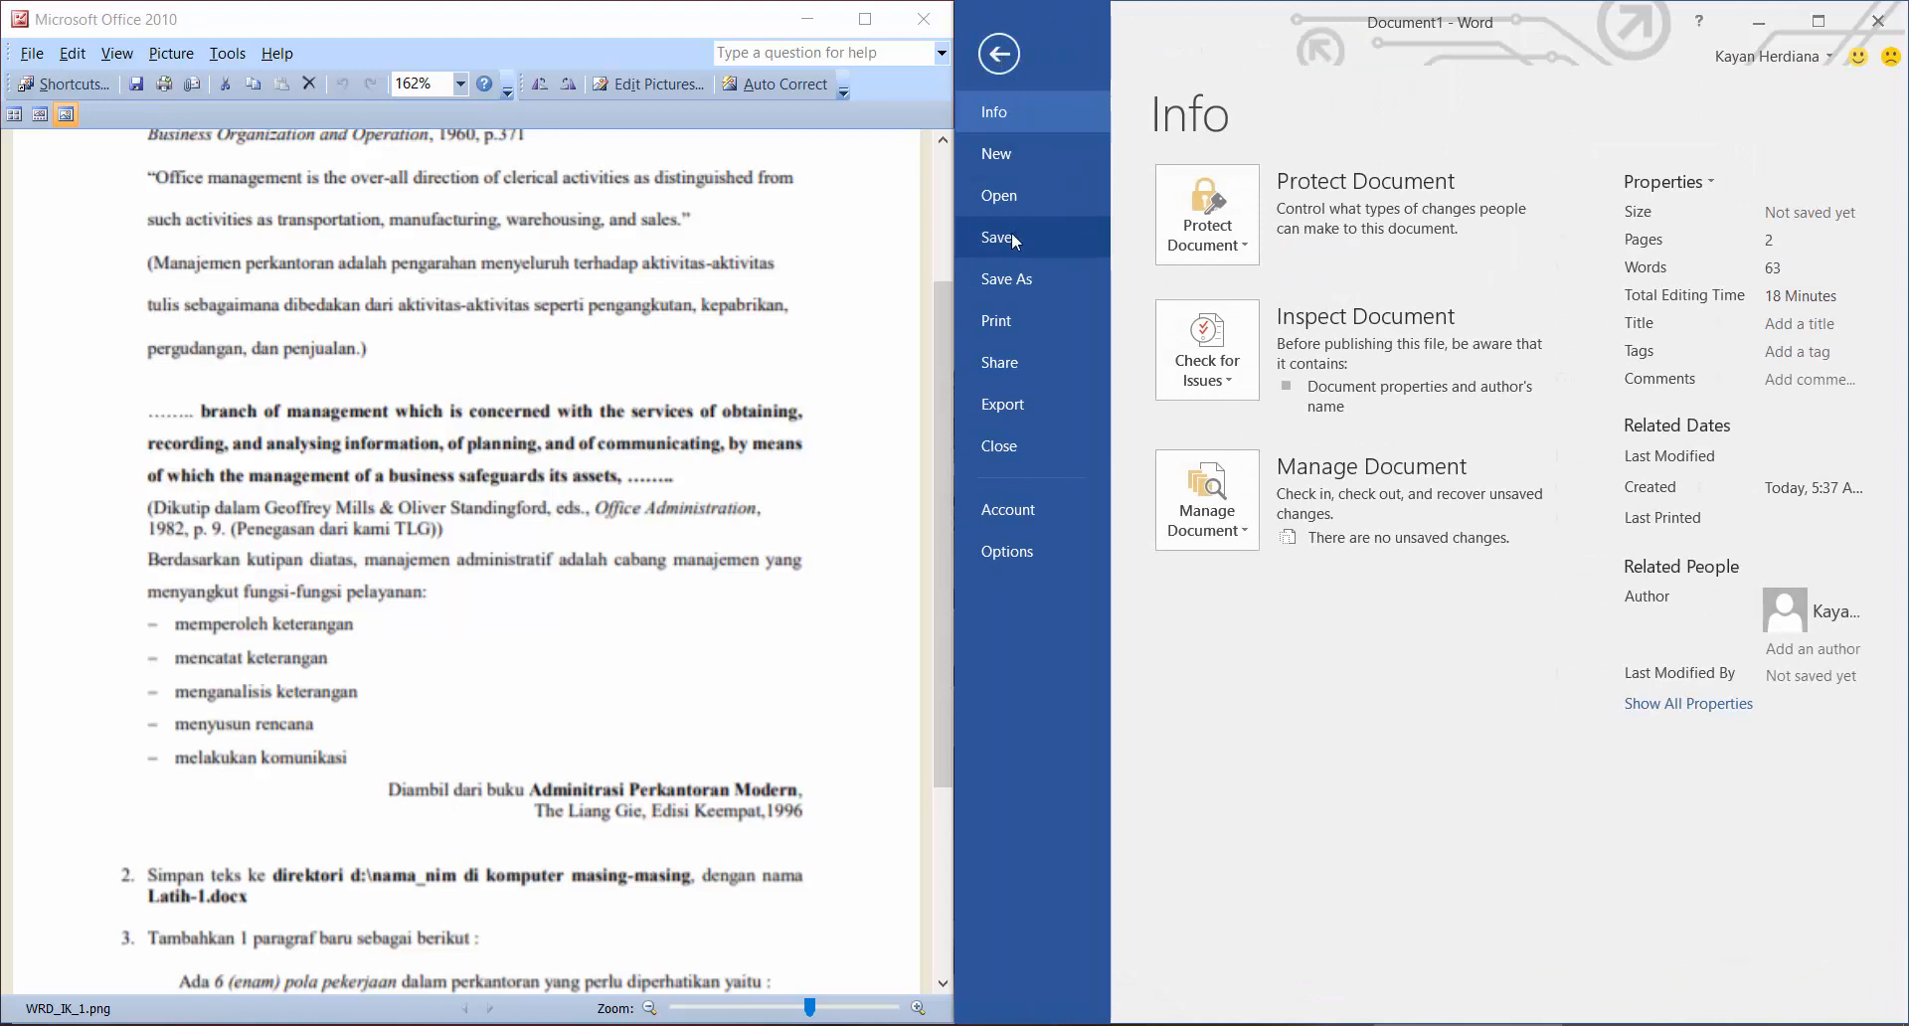
pyautogui.click(1011, 239)
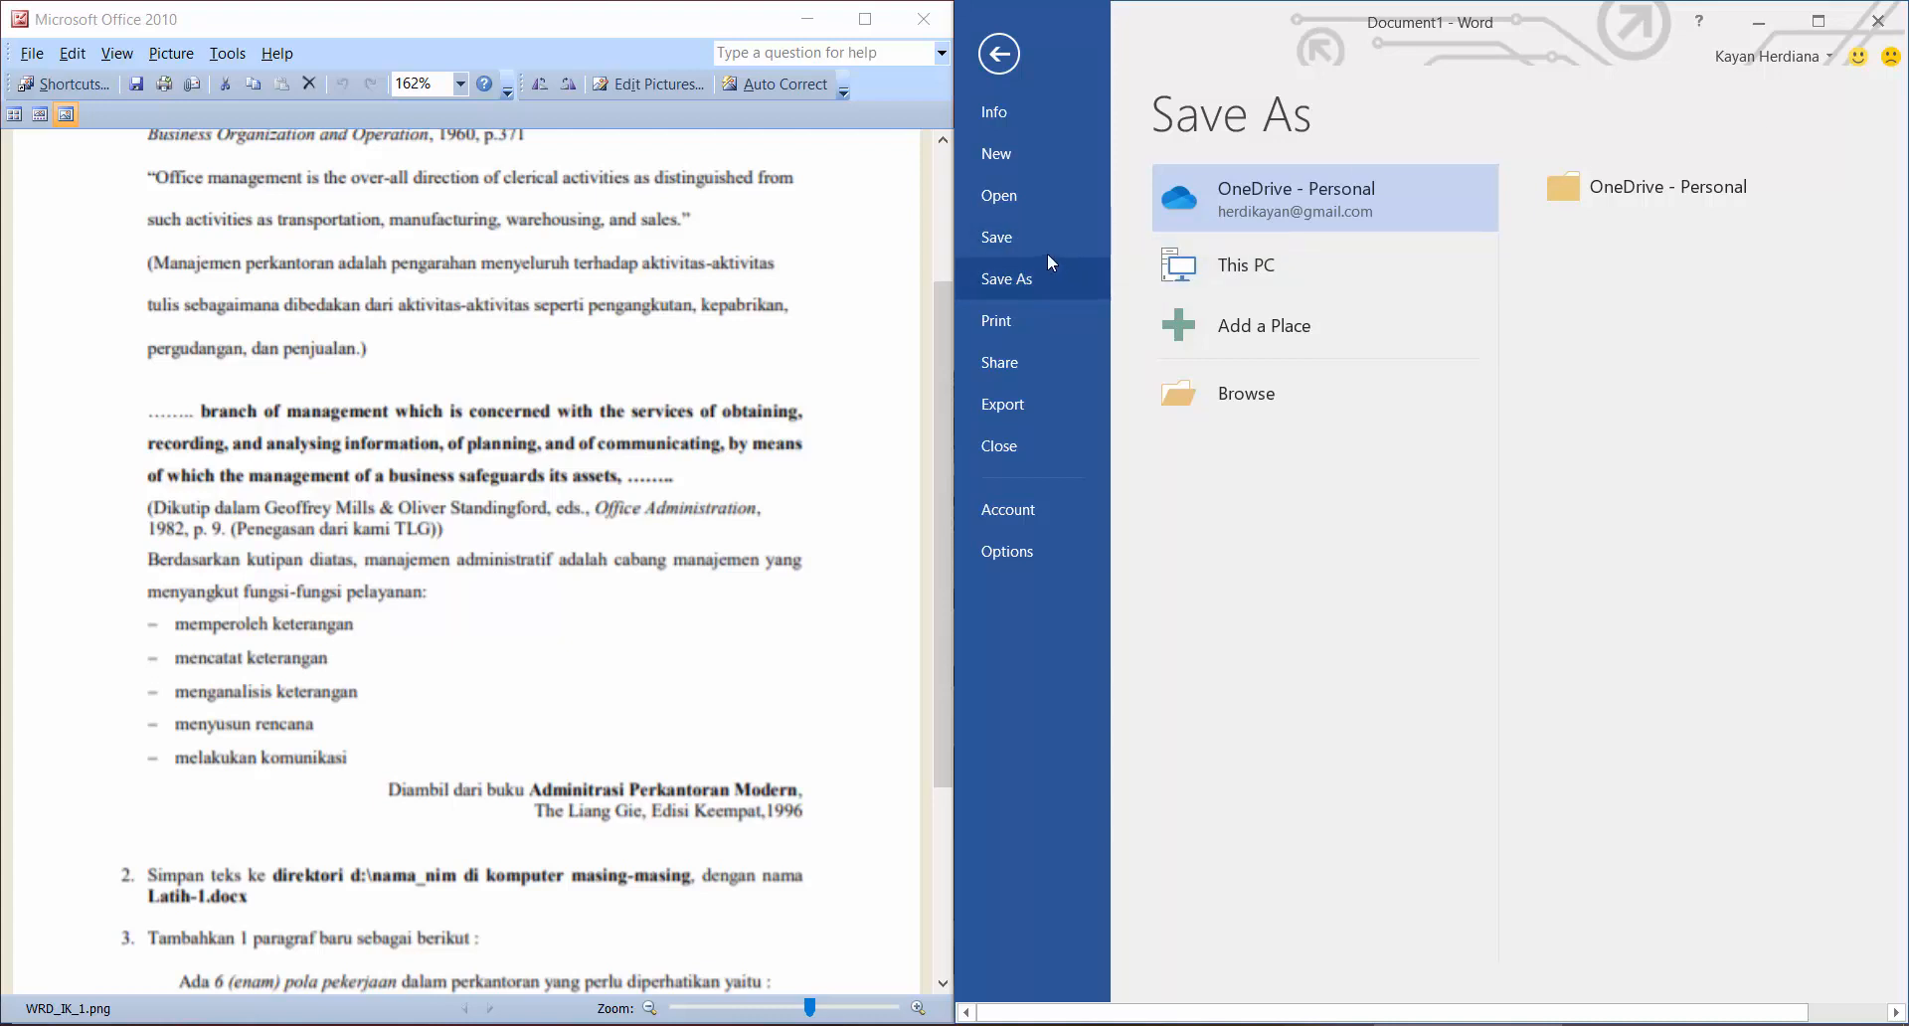
pyautogui.click(1030, 227)
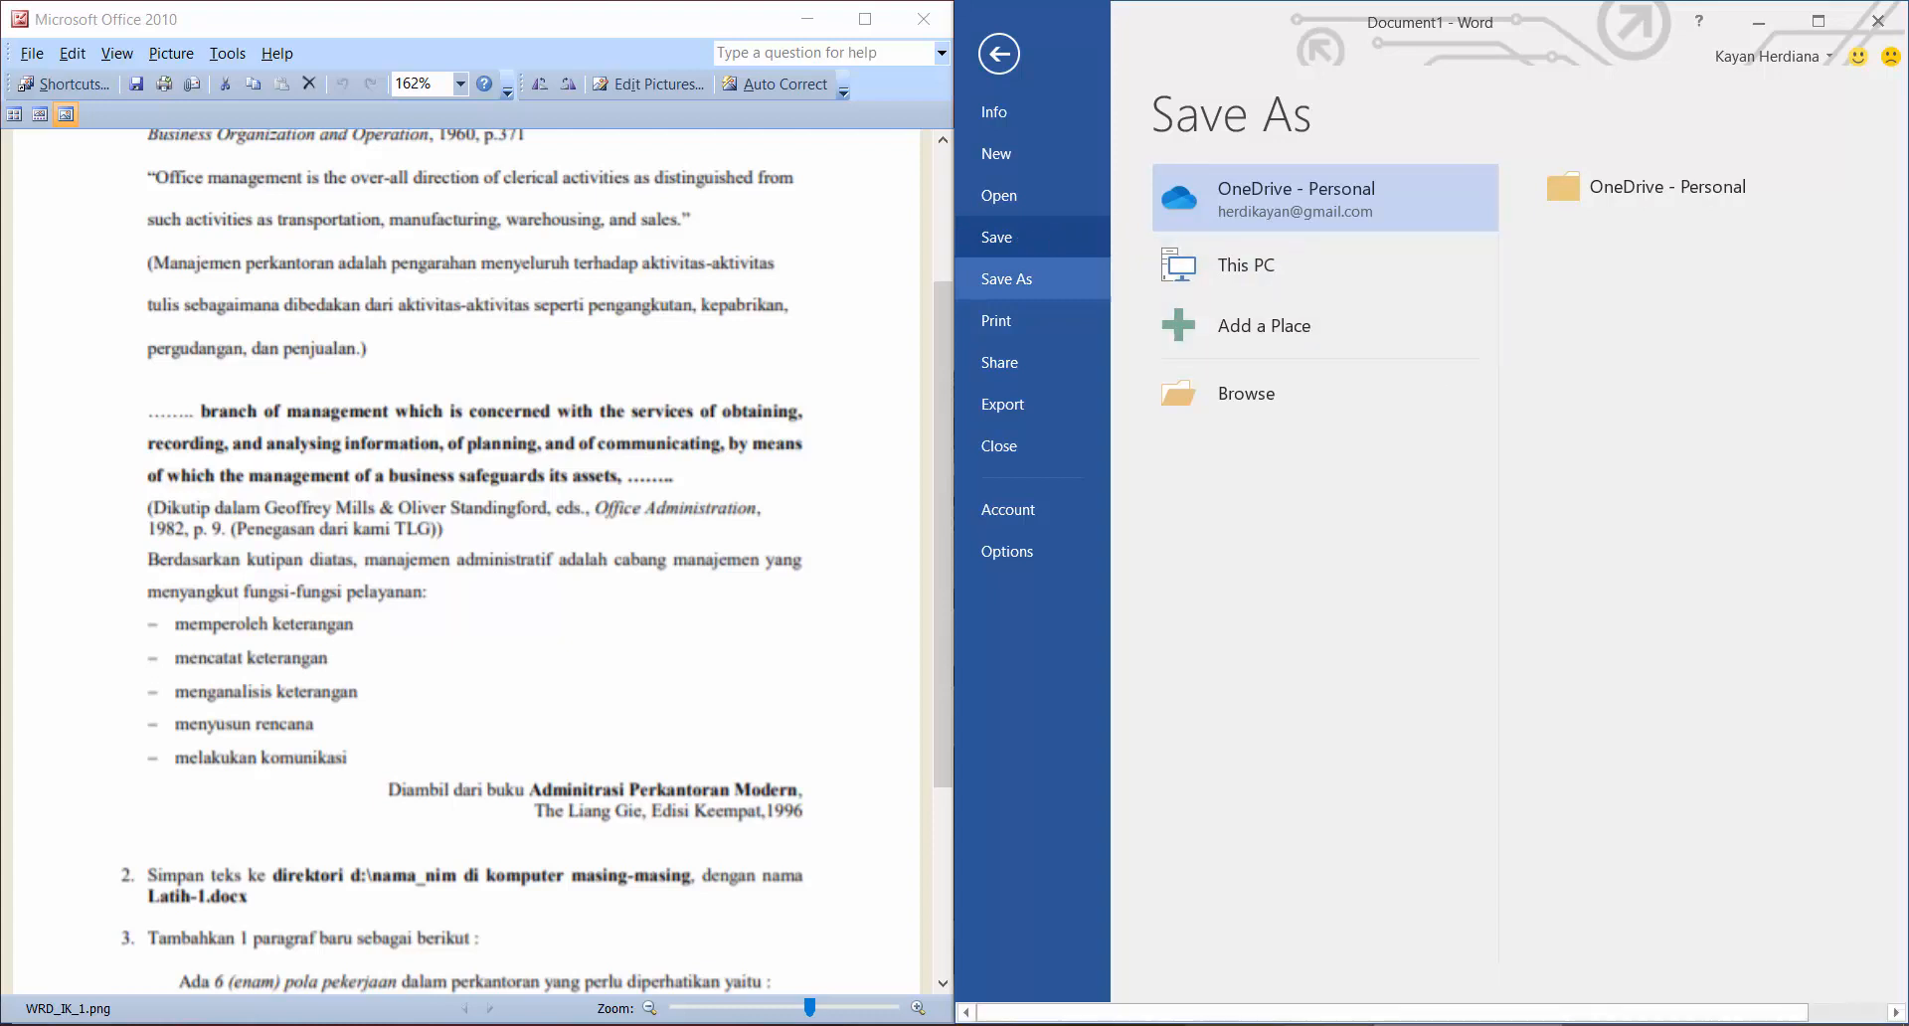
pyautogui.hotkey('alt', 'Tab')
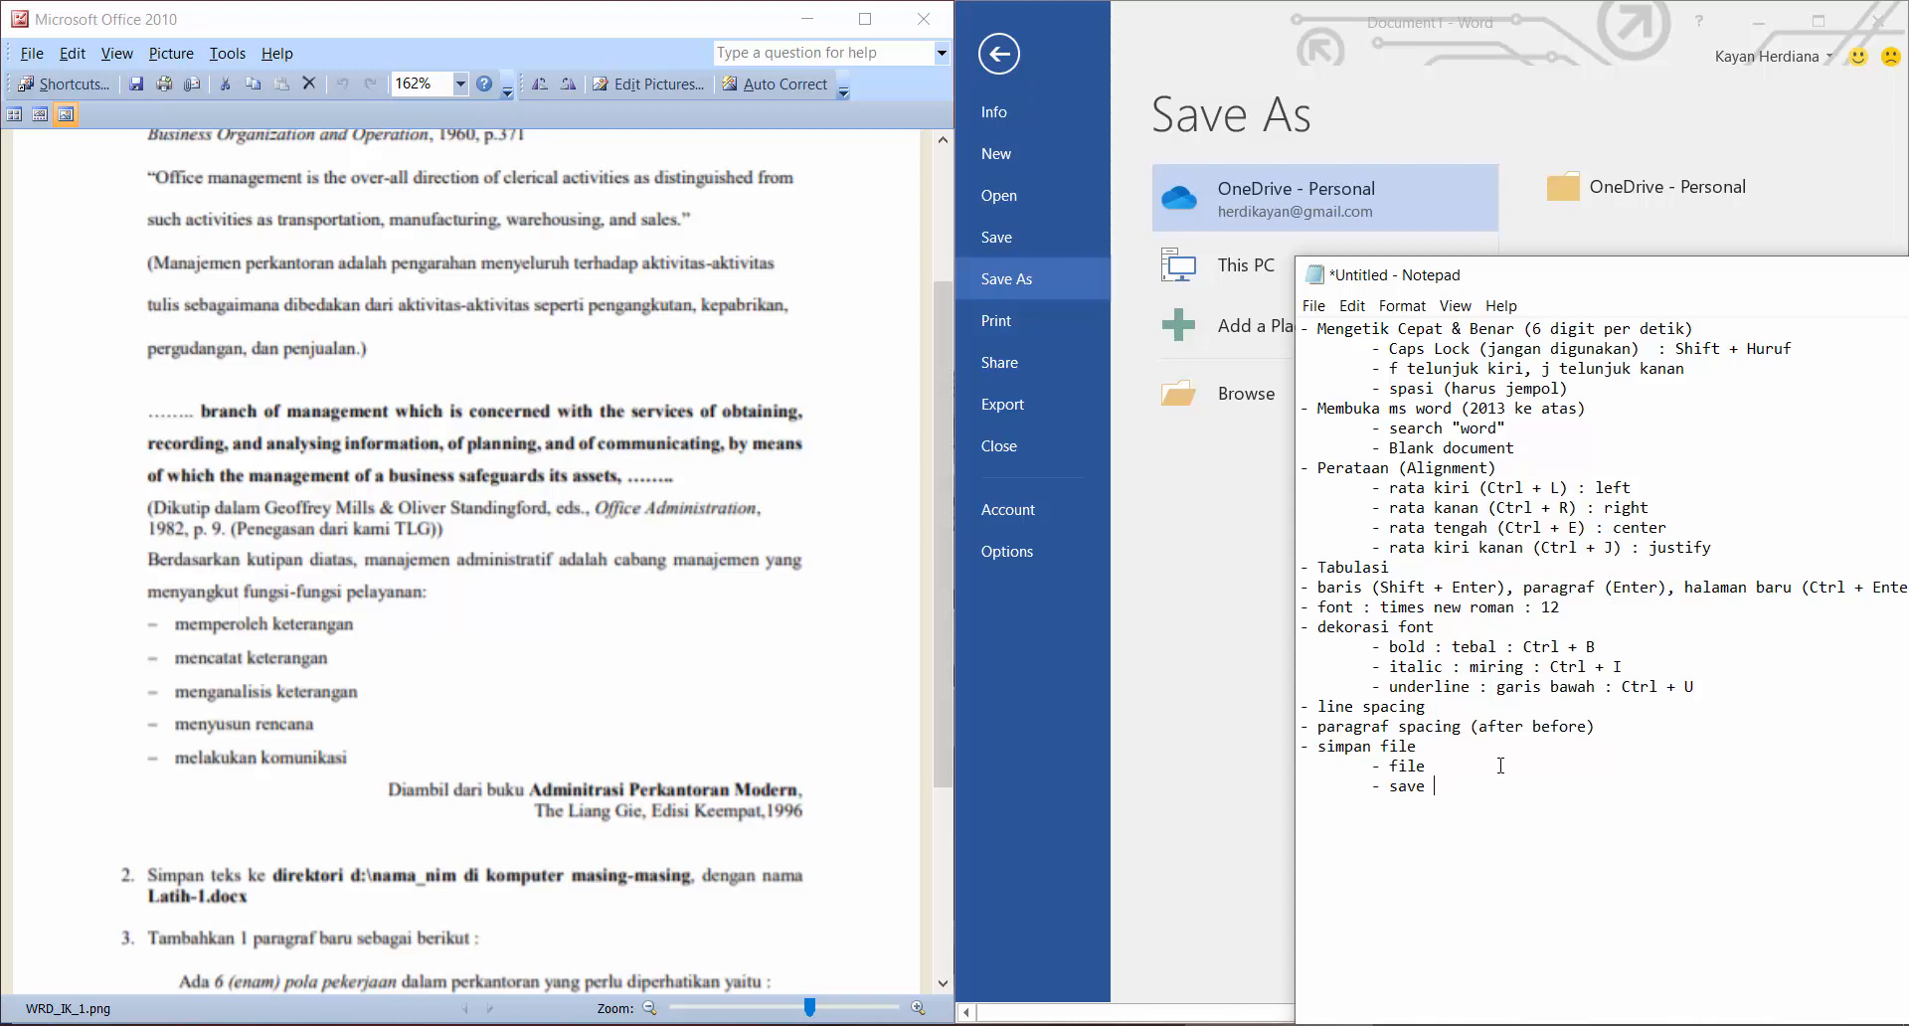
pyautogui.write('browse')
pyautogui.click(1126, 525)
pyautogui.click(1227, 398)
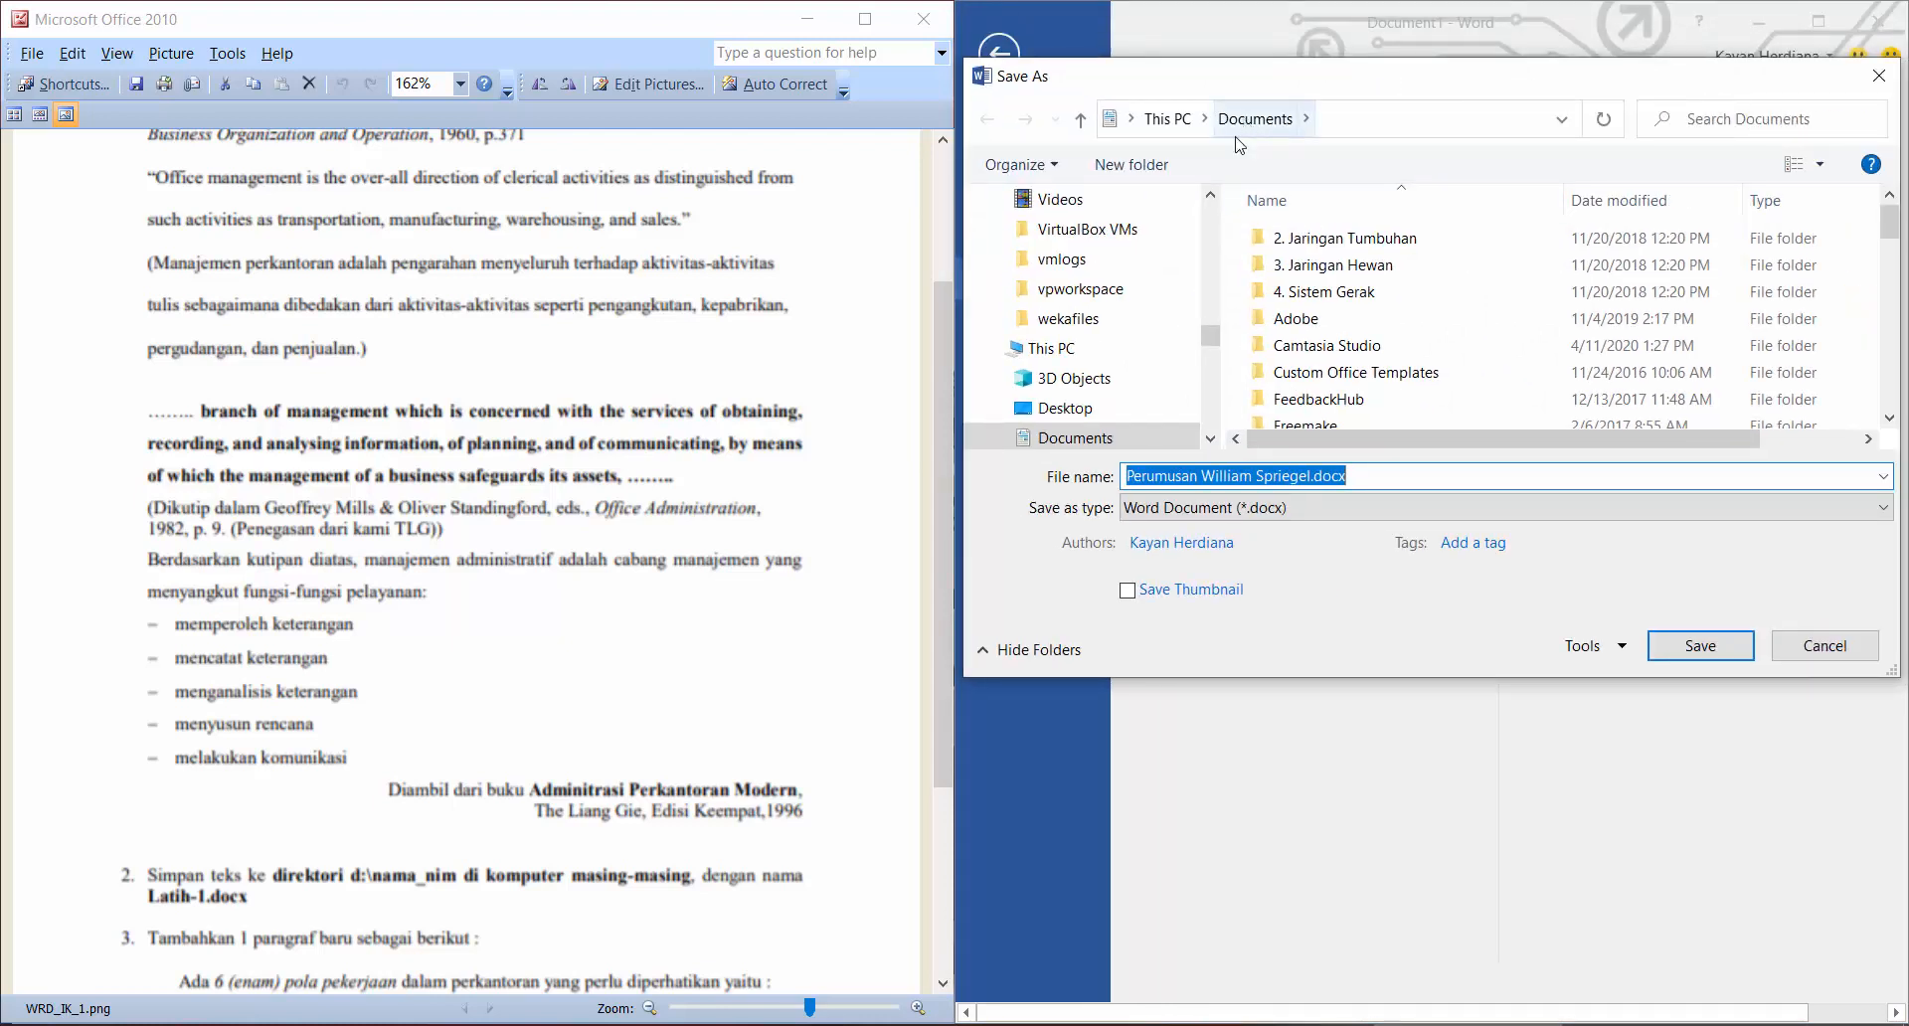
# Save the document to the Desktop as 'WRD Pertemuan 1', noting 'isi nama file' in Notepad.
pyautogui.moveTo(1211, 324); pyautogui.dragTo(1221, 207)
pyautogui.scroll(2, 1221, 207)
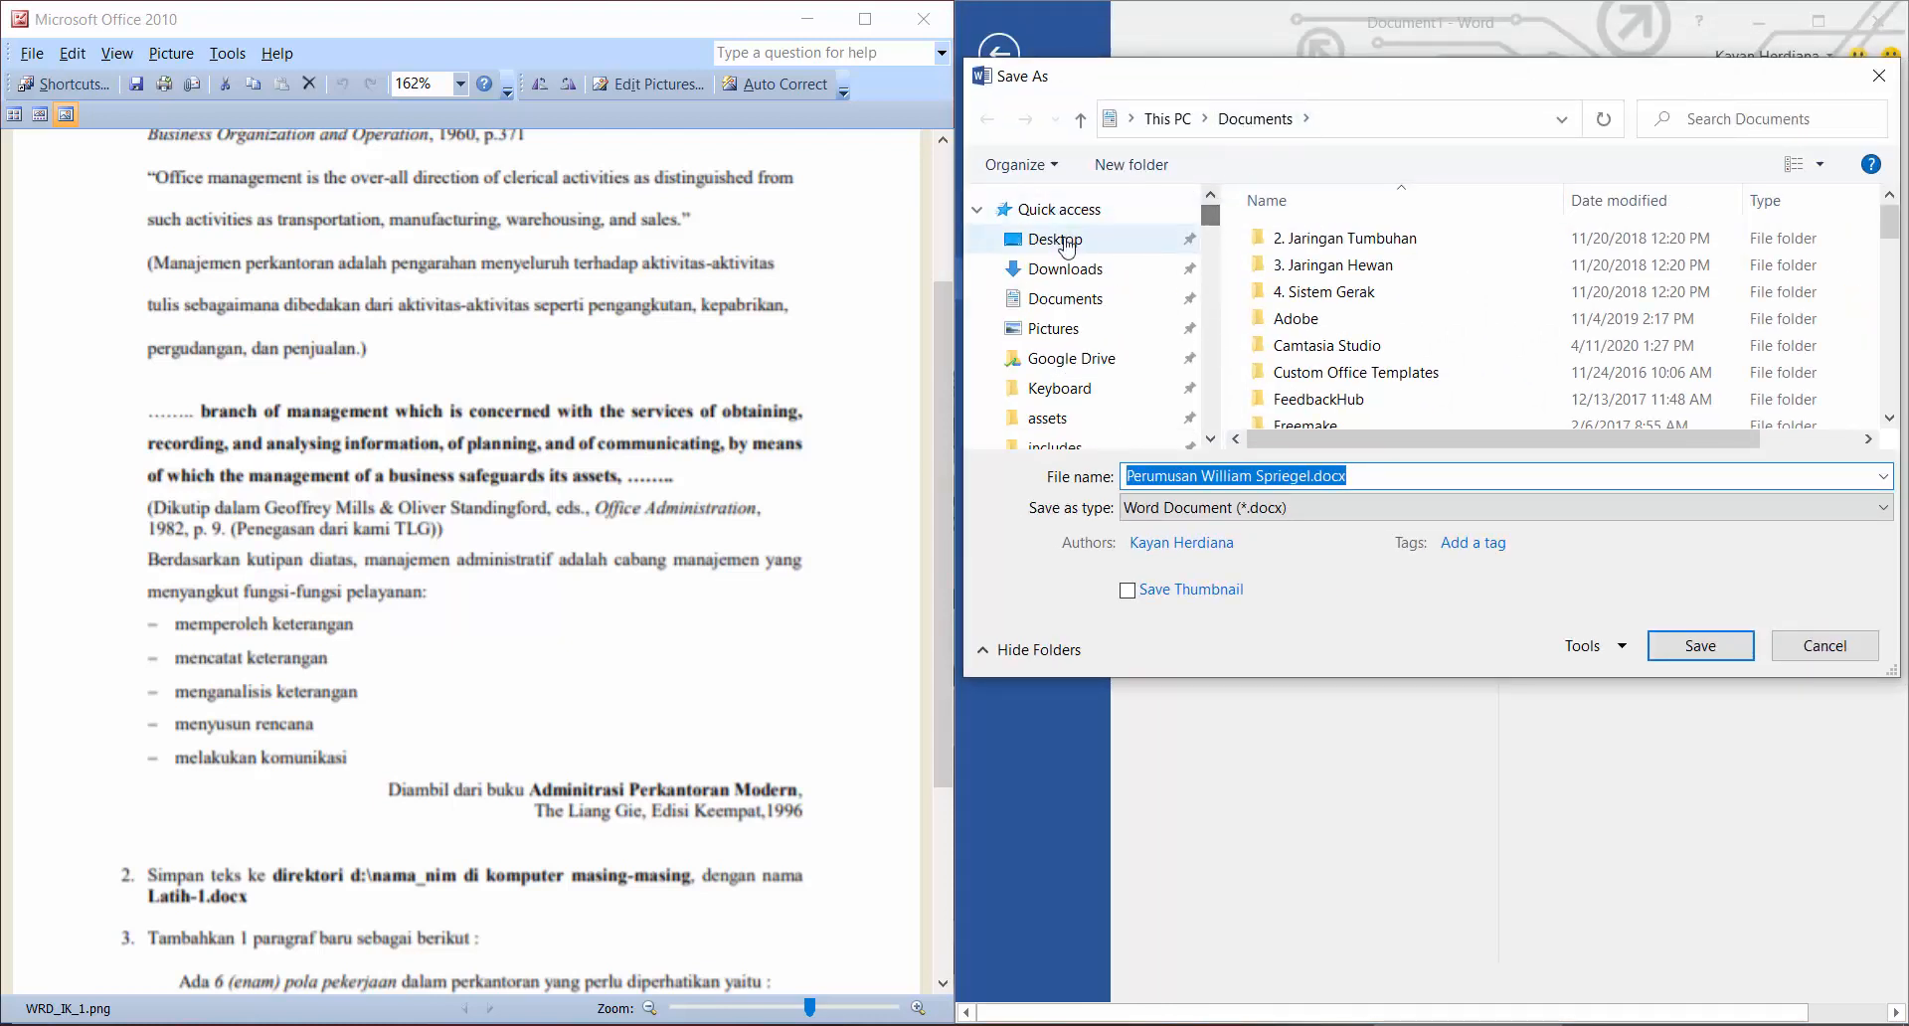
pyautogui.click(1074, 241)
pyautogui.click(1404, 476)
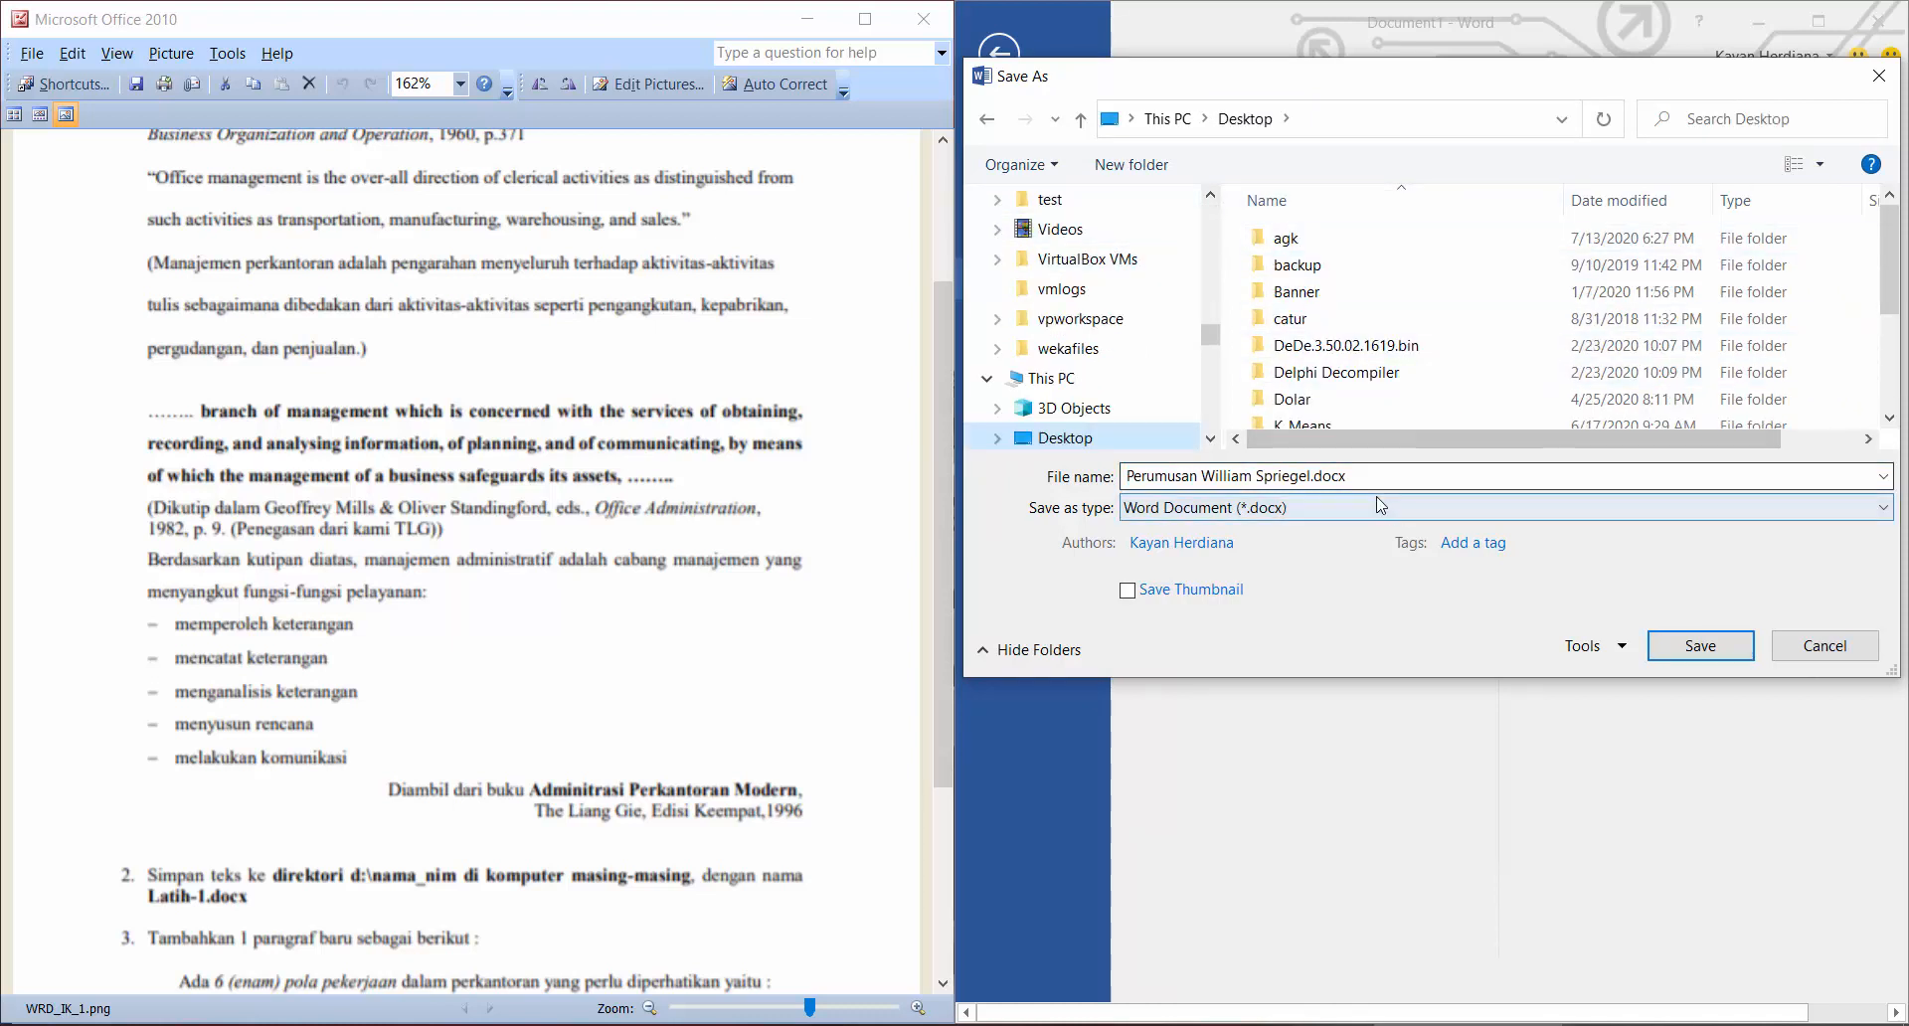
pyautogui.hotkey('ctrl', 'a')
pyautogui.write('WR')
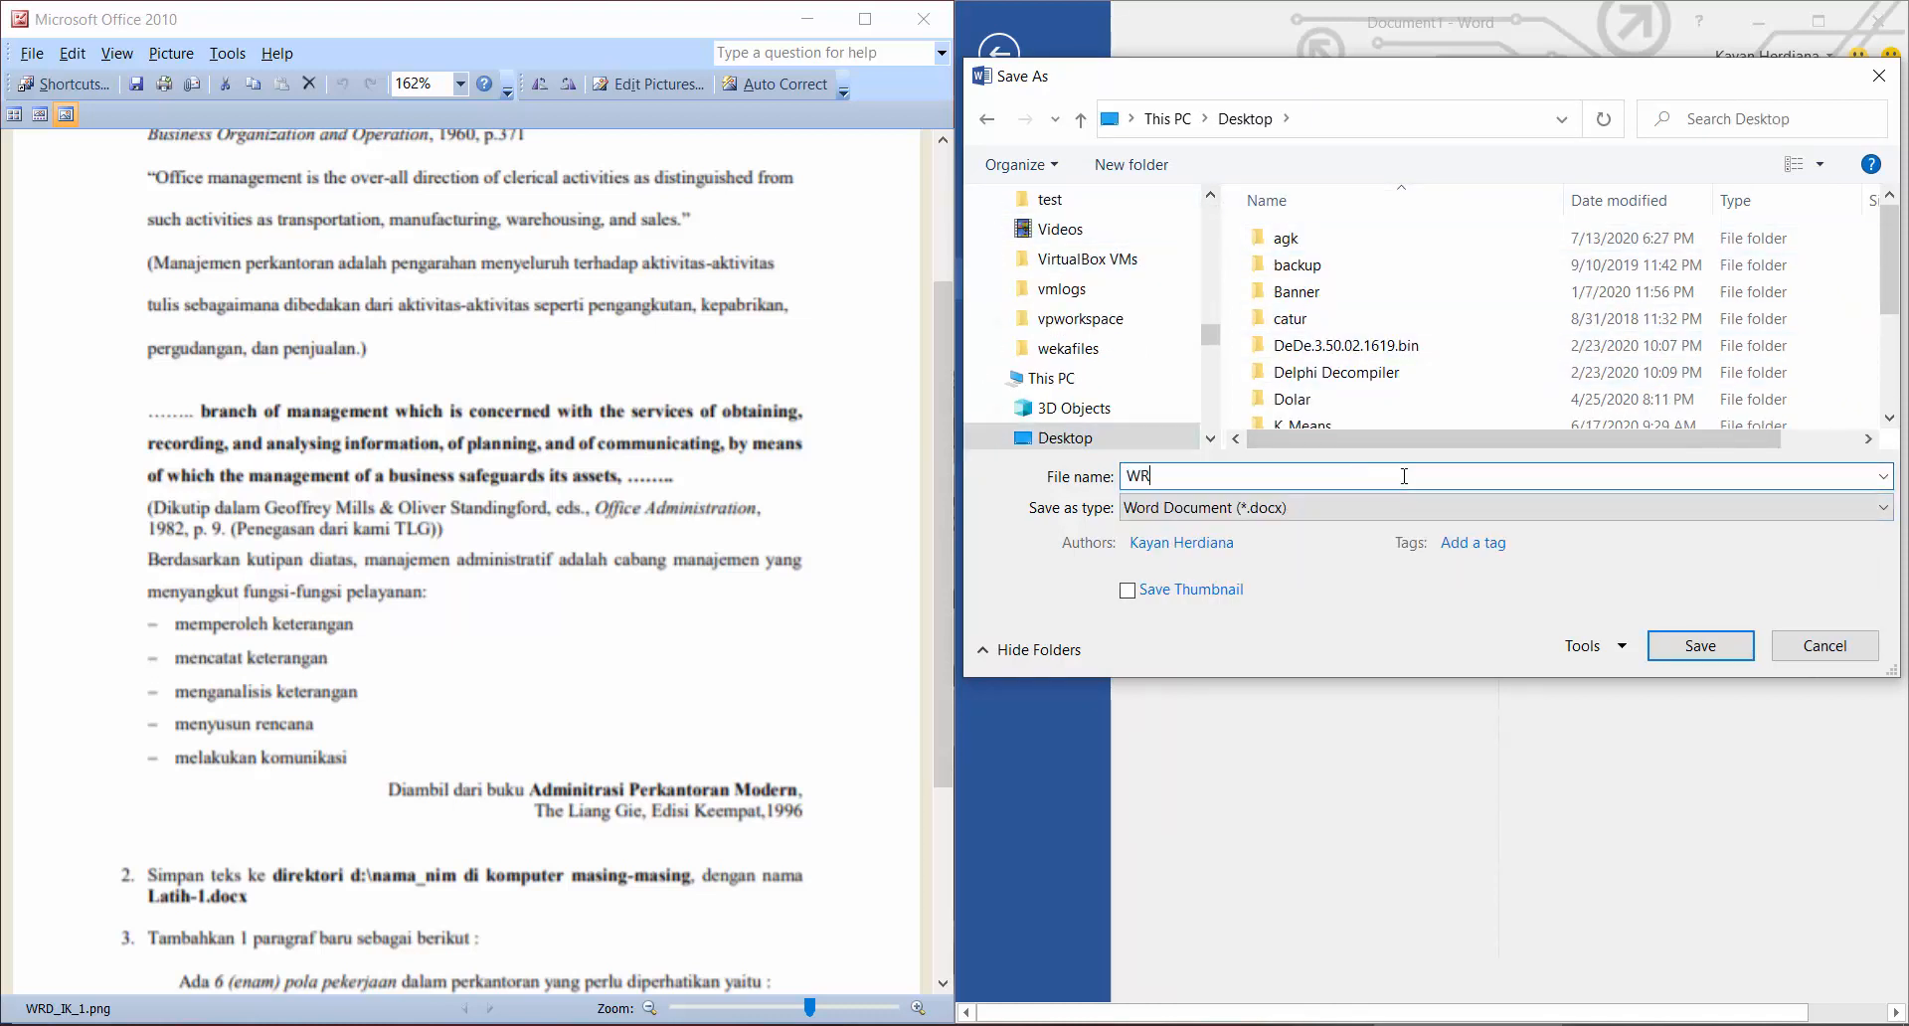
pyautogui.write('D Pertemuan 1')
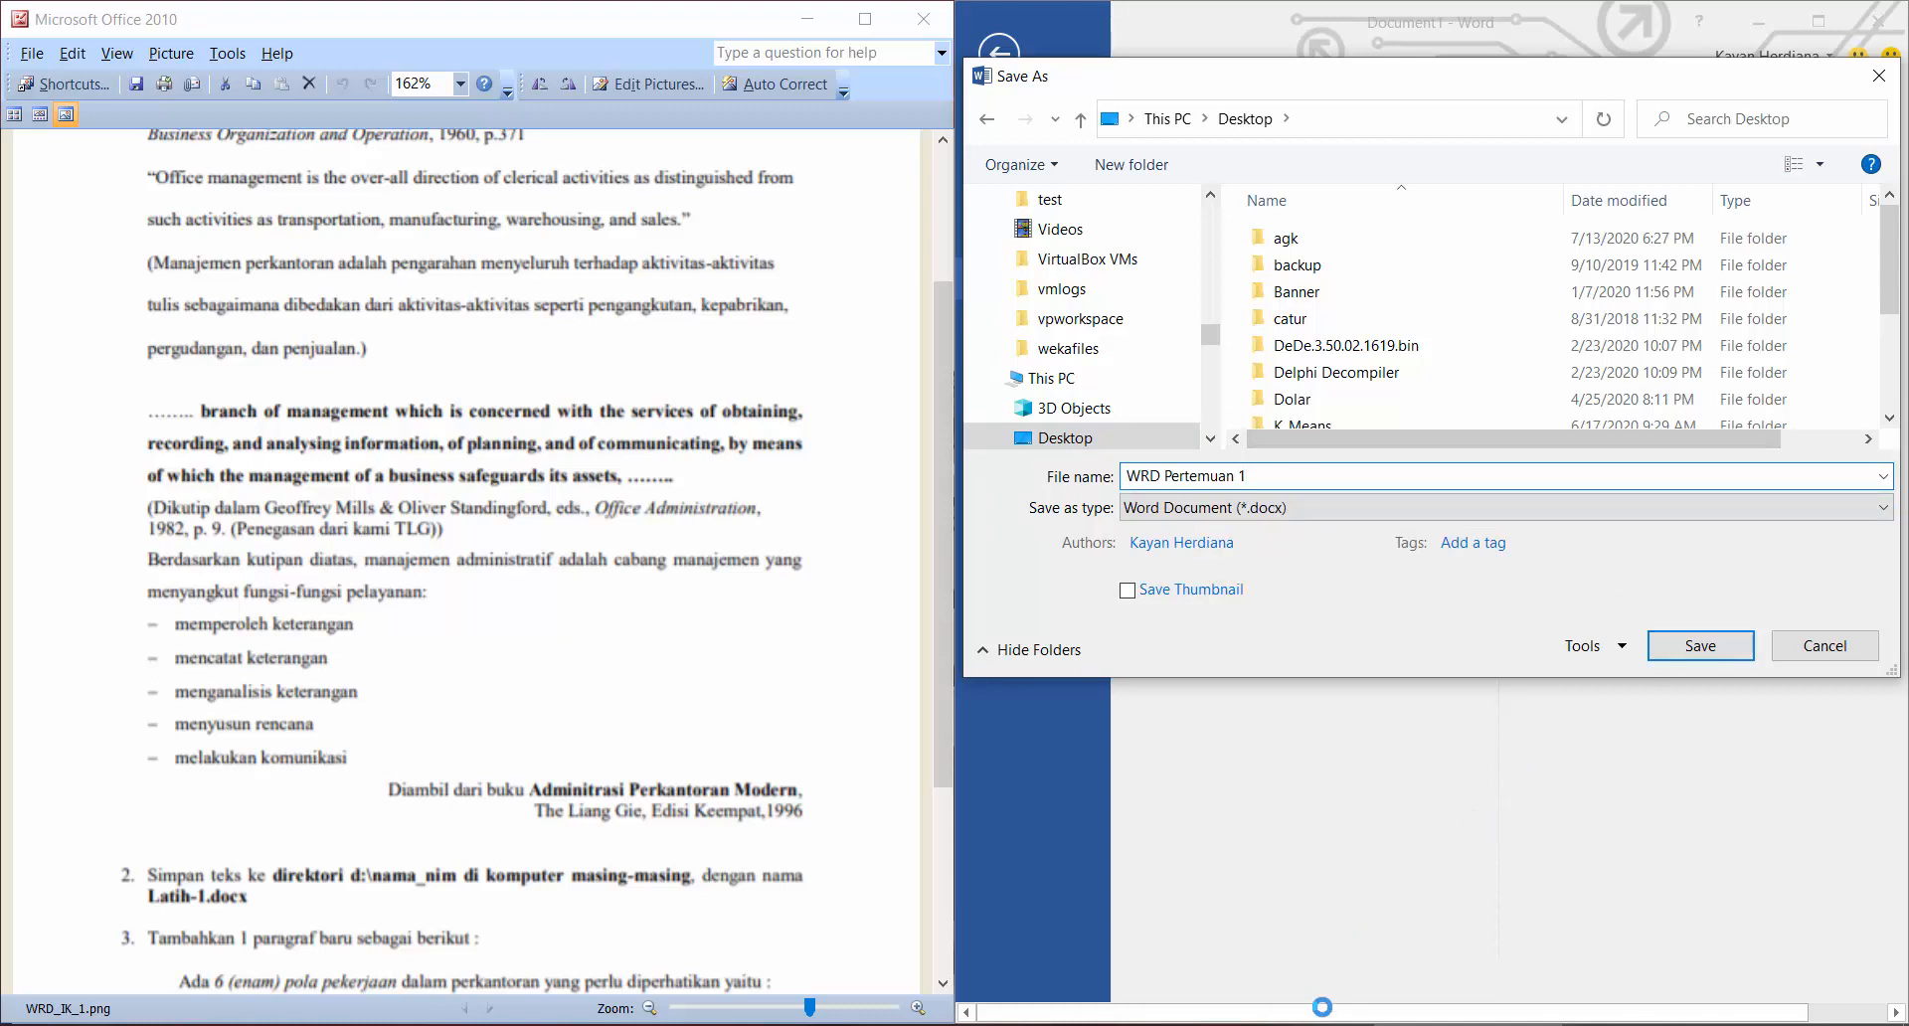
pyautogui.click(1317, 1025)
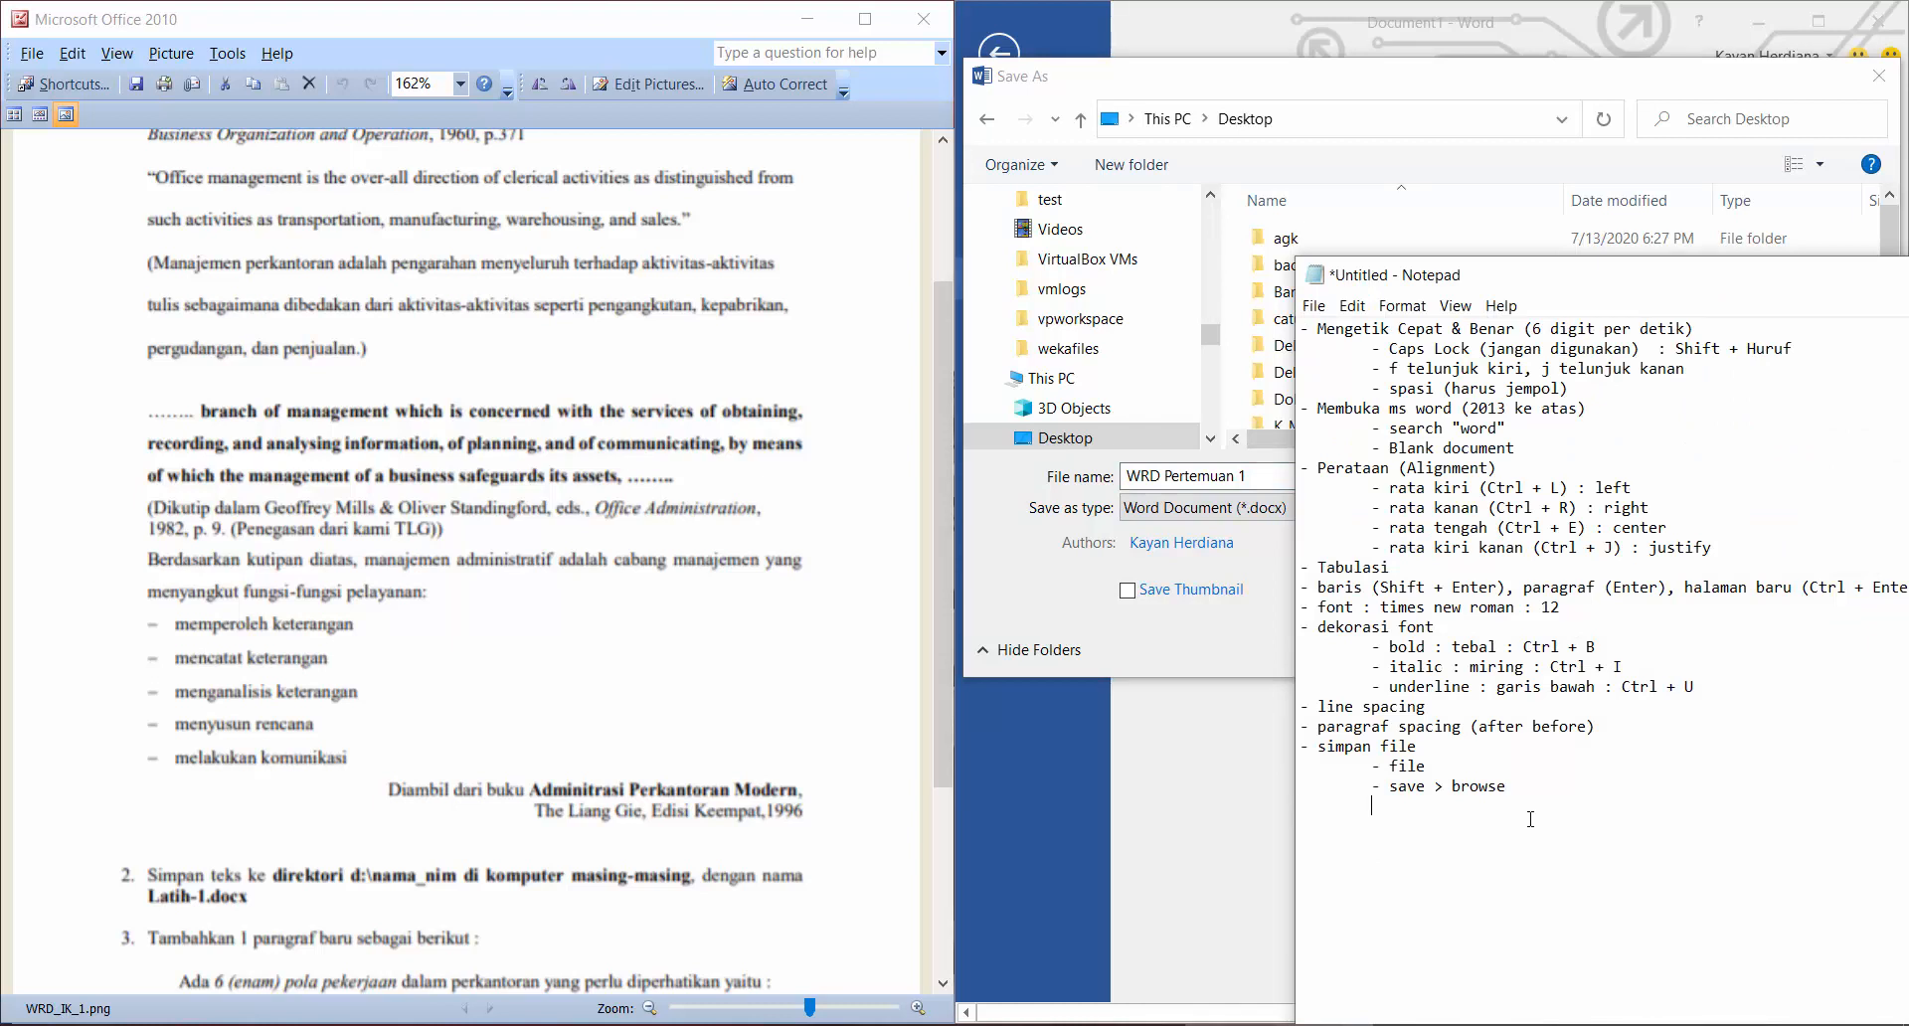
pyautogui.write('isi nama file')
pyautogui.press('Return')
pyautogui.click(1276, 95)
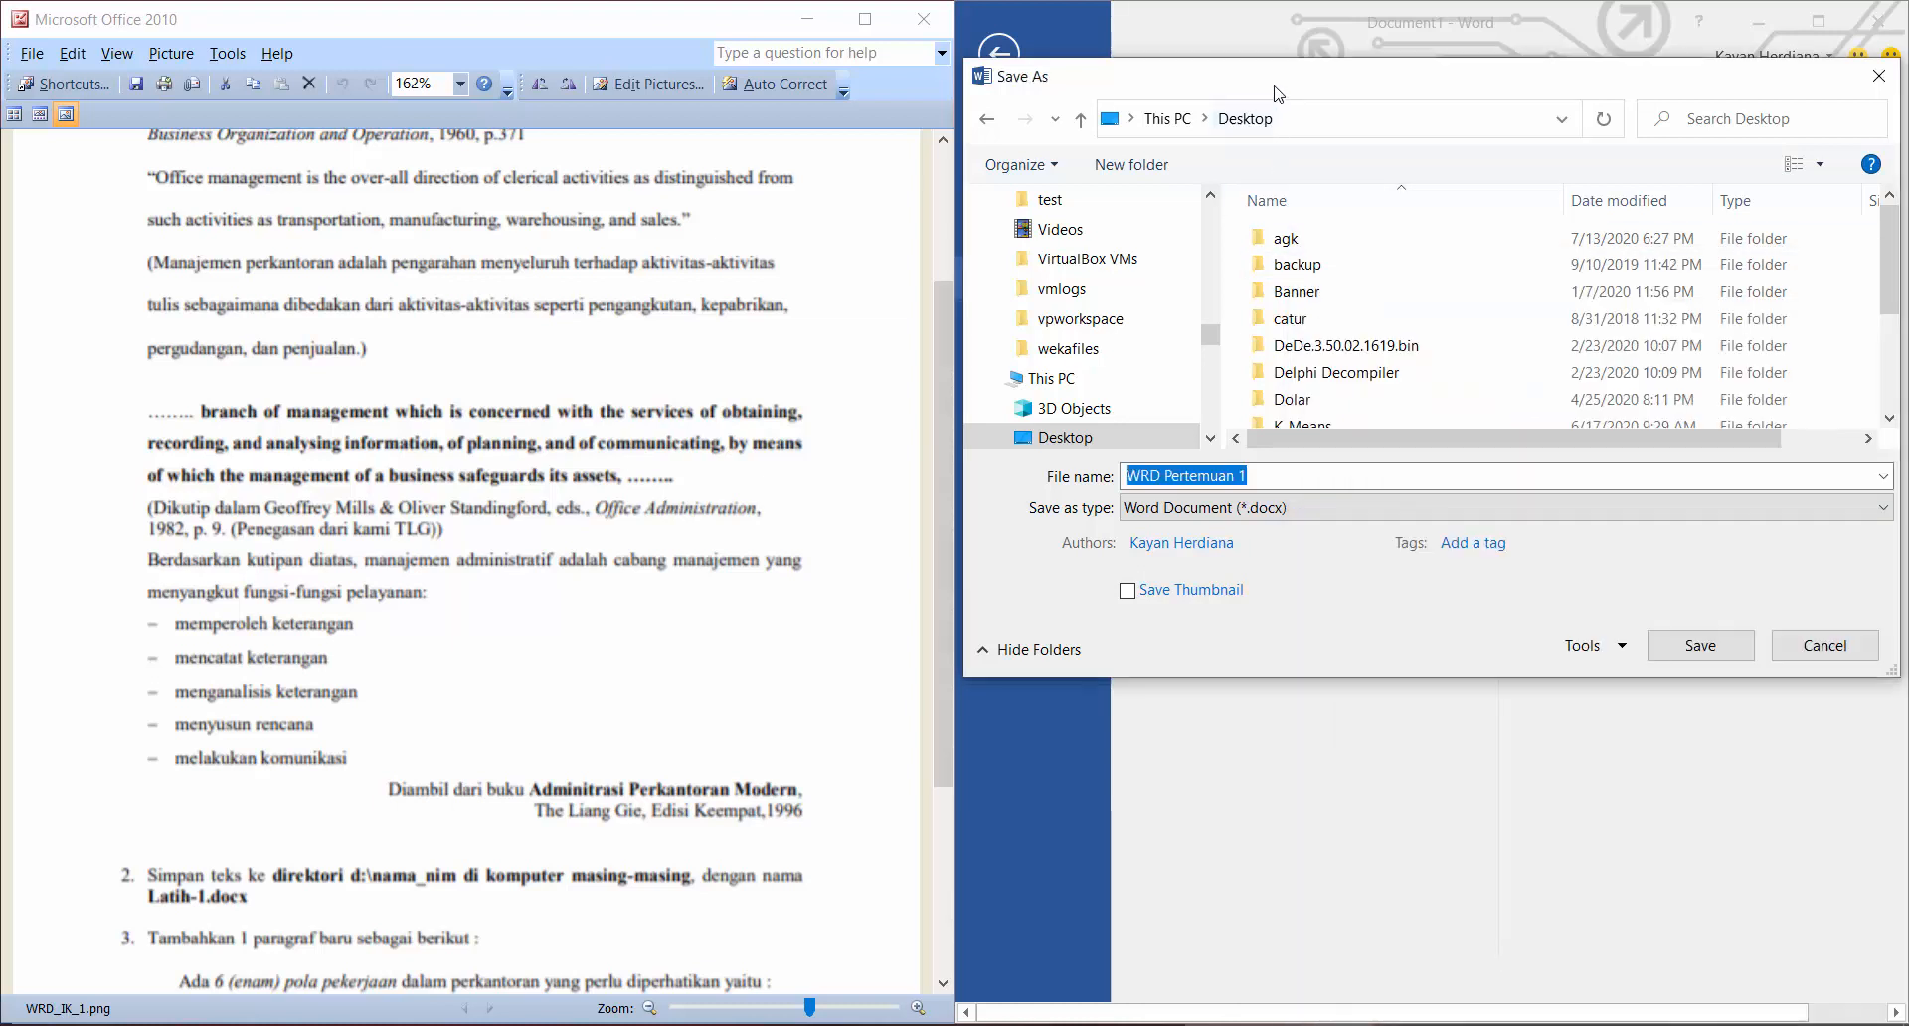
pyautogui.click(1709, 642)
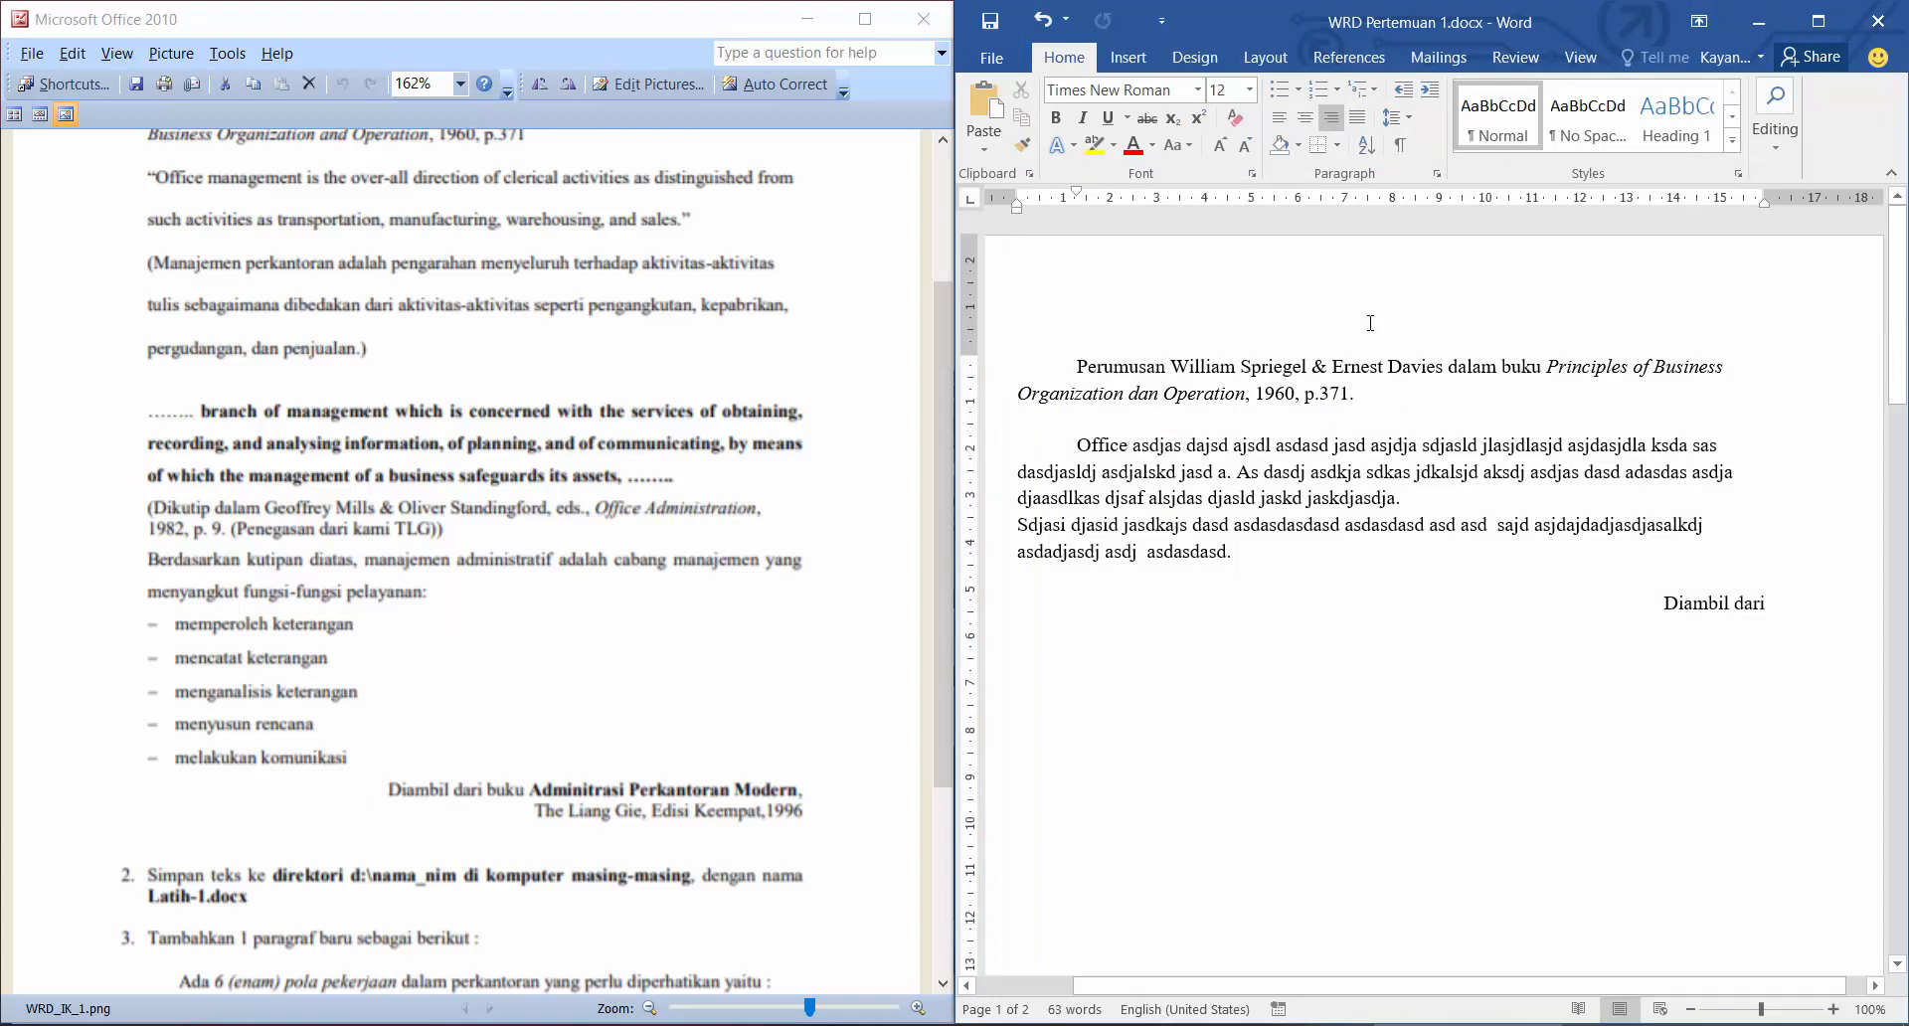
# Append 'asdasd' to the last paragraph, resave, and type '(Ctrl + S' in the notes.
pyautogui.click(1263, 541)
pyautogui.write('asdasd')
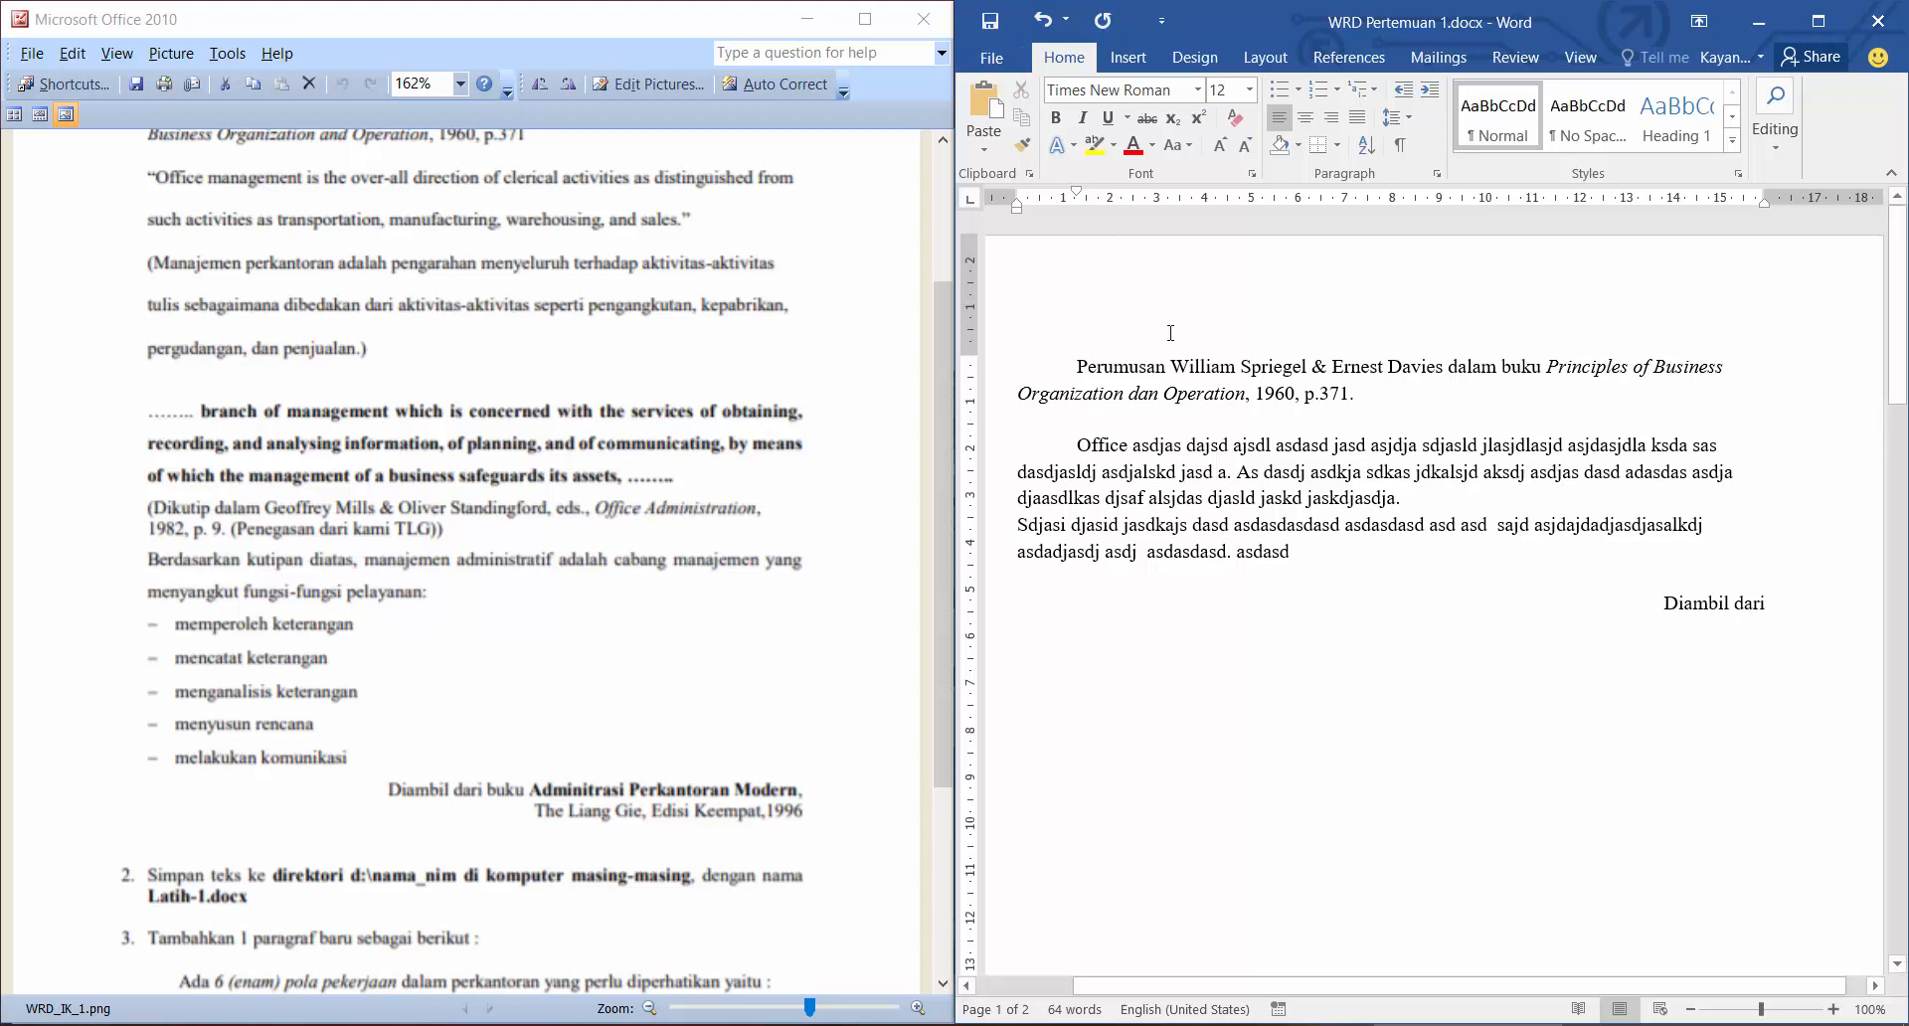
pyautogui.click(1004, 21)
pyautogui.hotkey('alt', 'Tab')
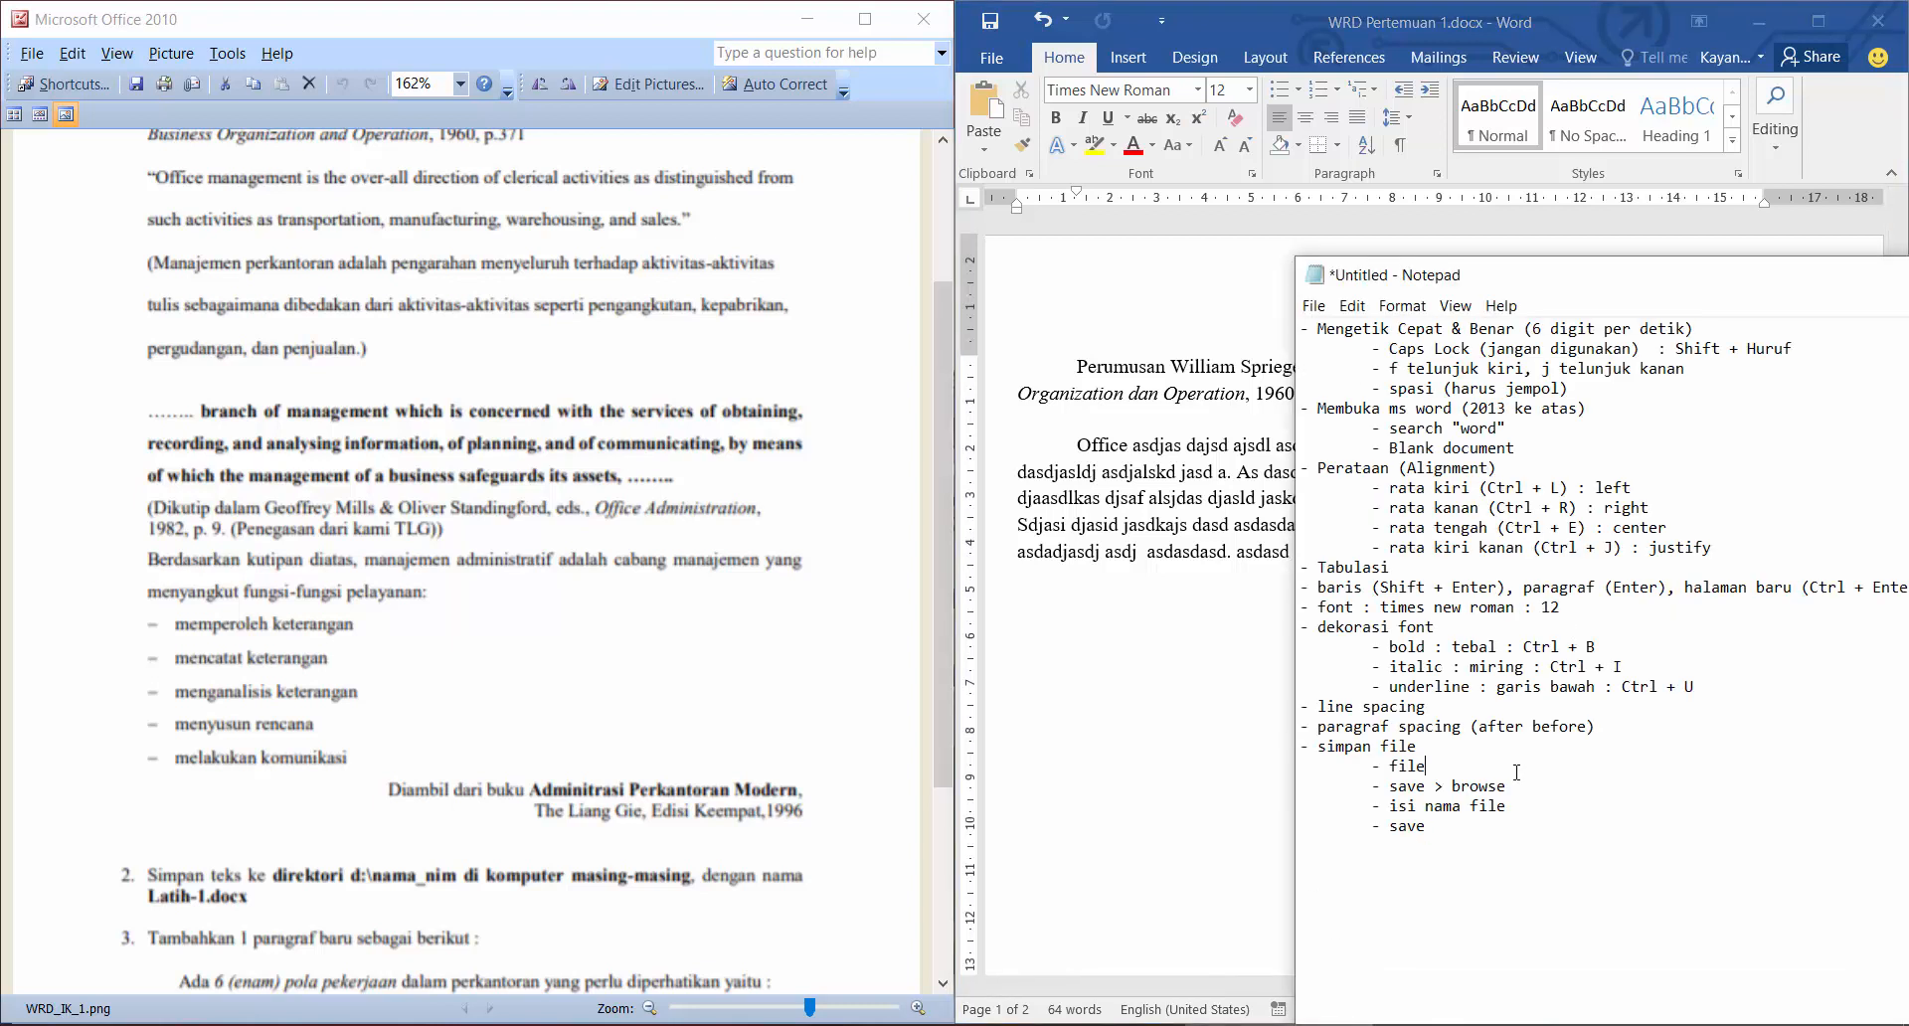
pyautogui.write('(Ctr')
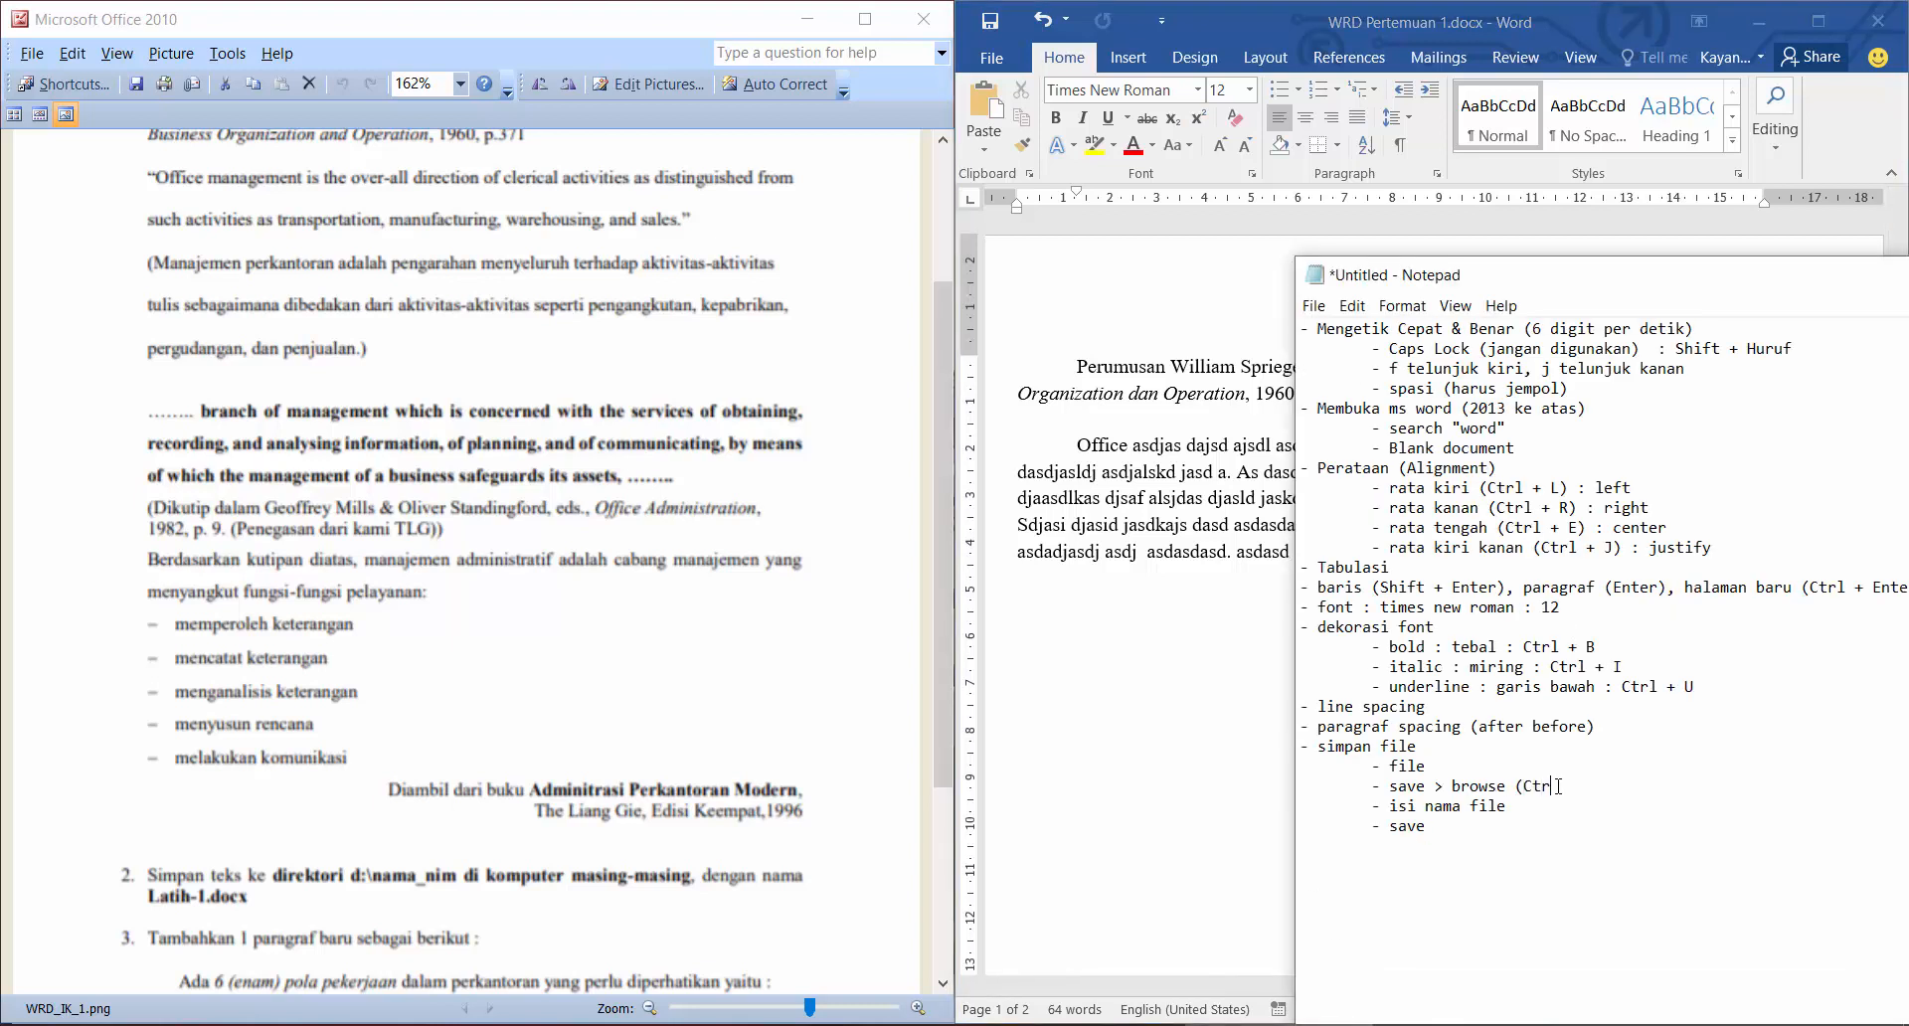